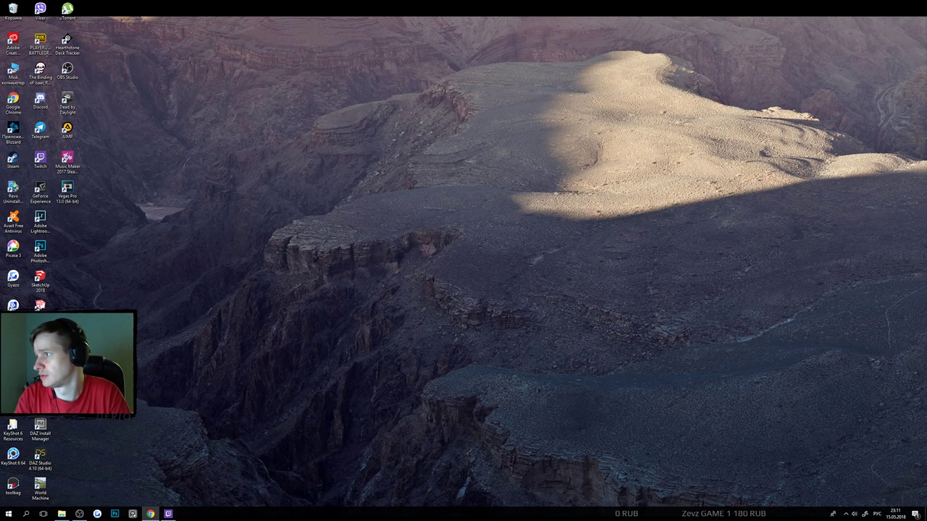
# Switch to Photoshop and create a new document 1920 pixels wide and 1080 pixels high.
pyautogui.hotkey('alt', 'shift')
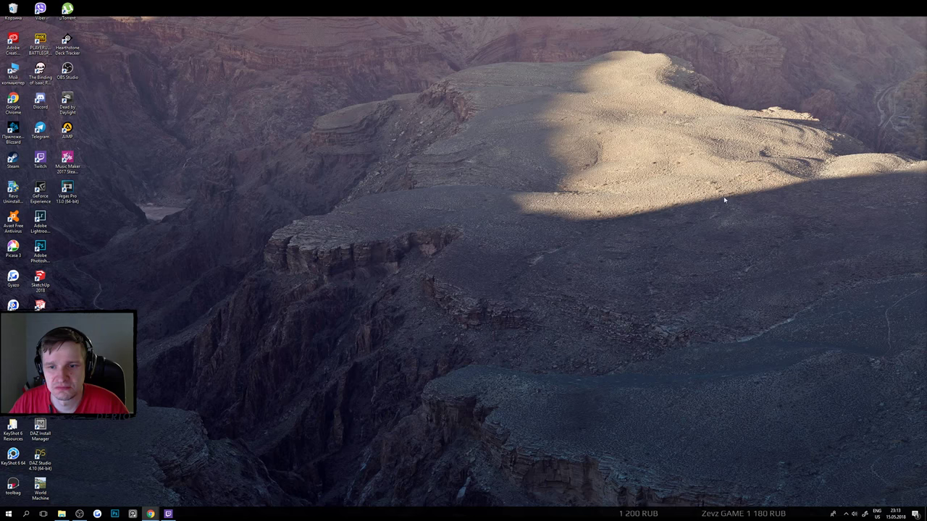
pyautogui.click(112, 512)
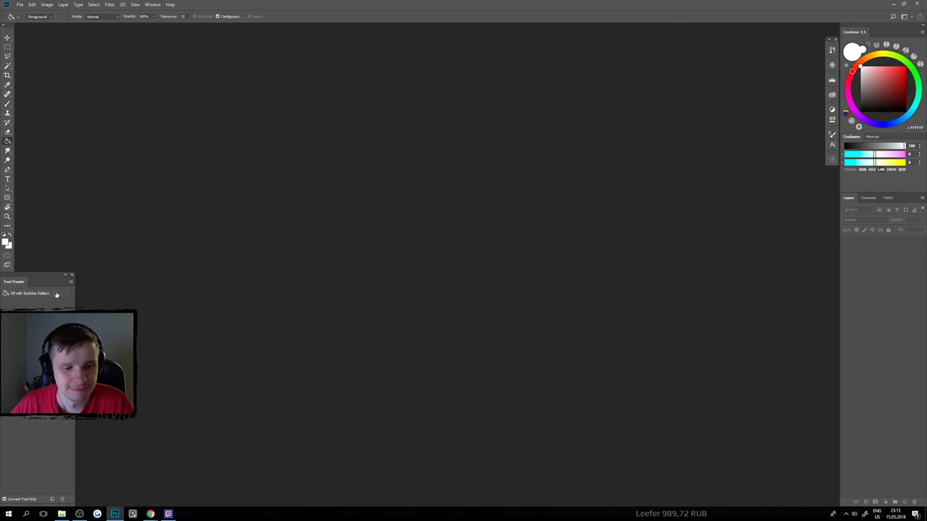
pyautogui.click(20, 4)
pyautogui.click(29, 14)
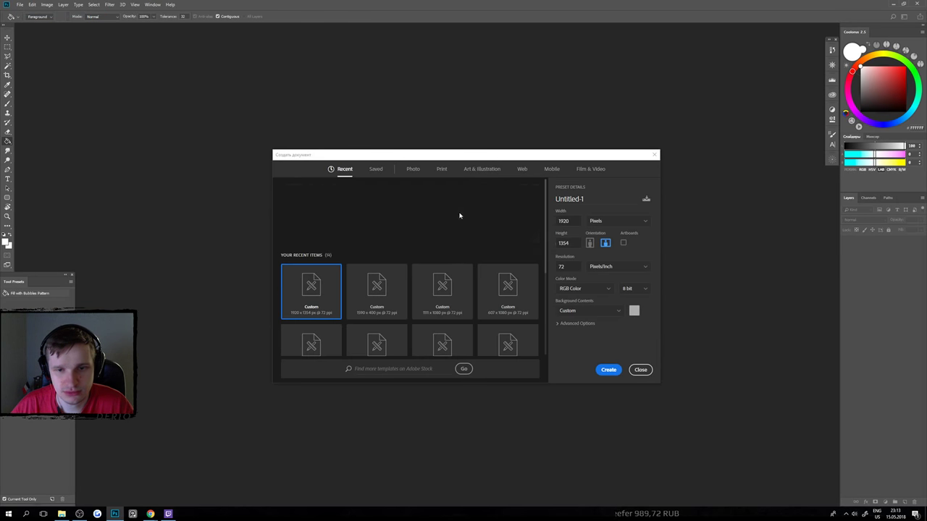
pyautogui.doubleClick(563, 220)
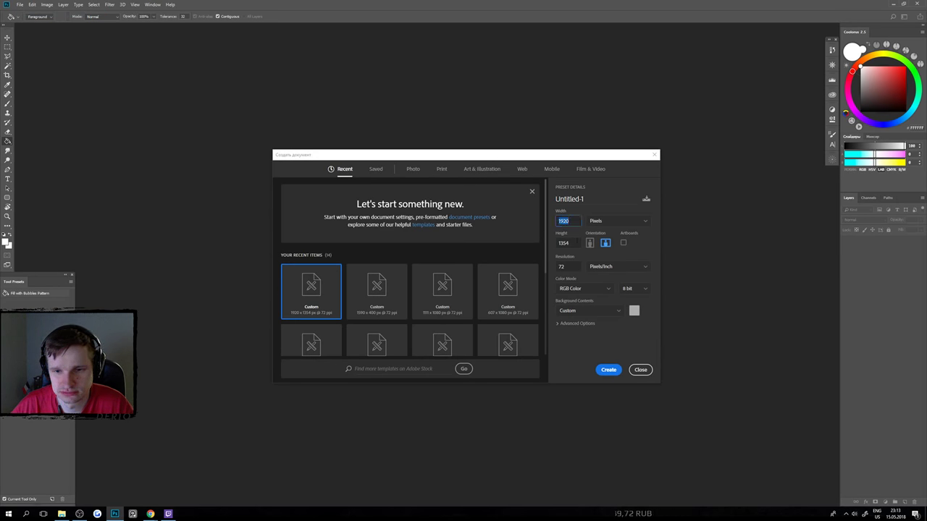
pyautogui.press('Tab')
pyautogui.write('1080')
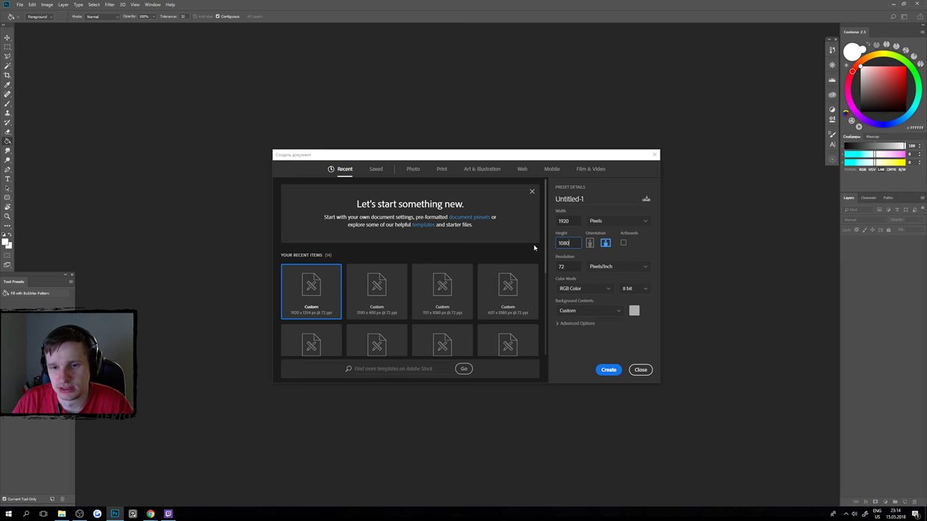
pyautogui.press('Return')
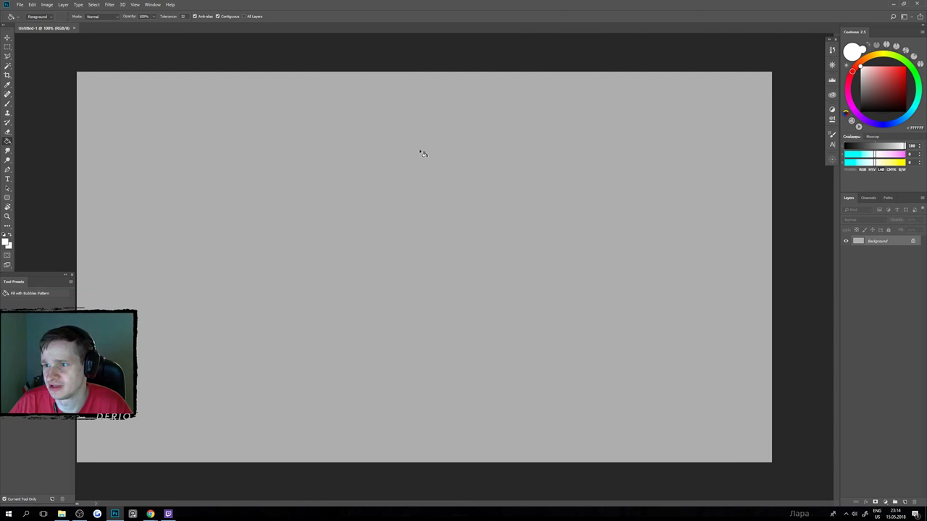
# Resize the image to a width of 2920 pixels with proportions kept, and fit the whole canvas in view.
pyautogui.click(63, 4)
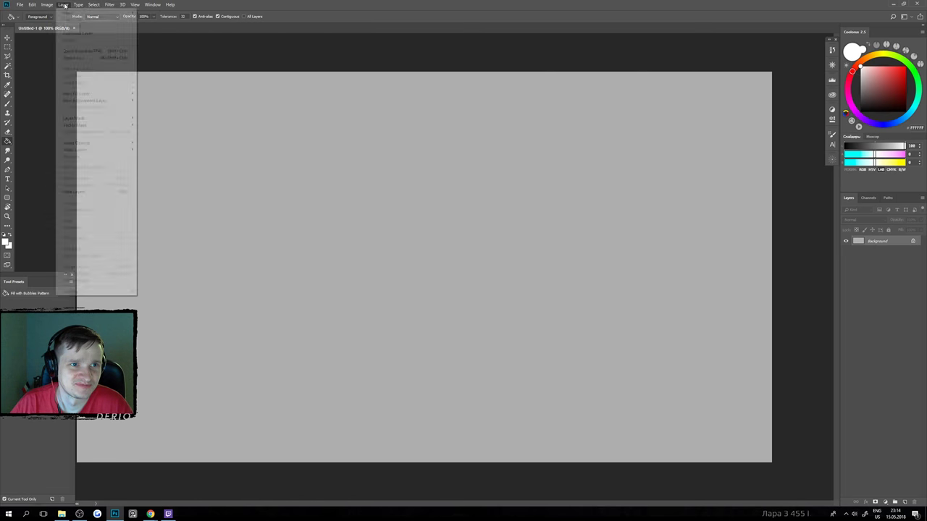
pyautogui.moveTo(46, 5)
pyautogui.click(72, 60)
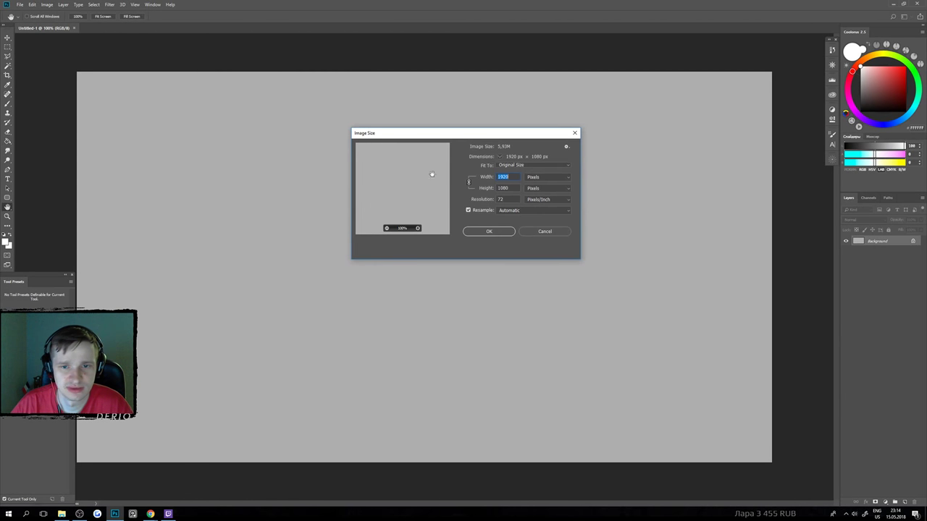
pyautogui.write('2920')
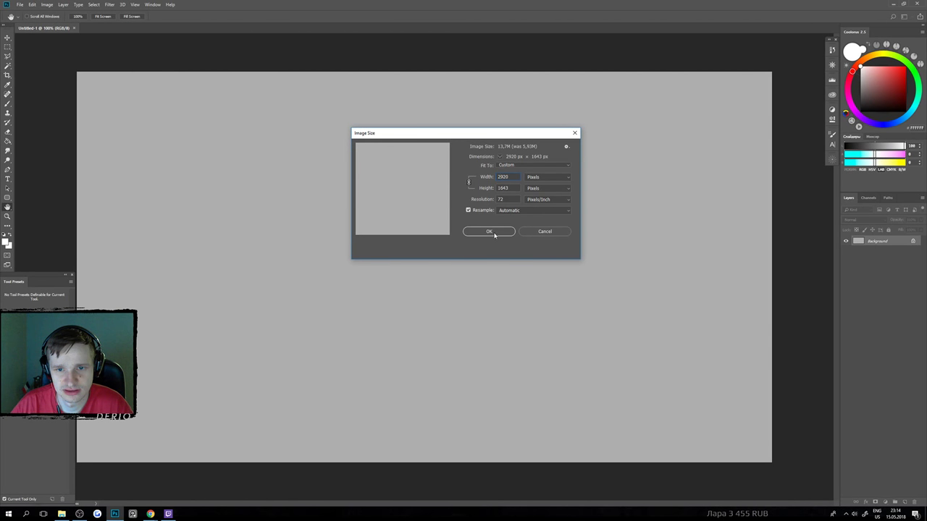
pyautogui.click(494, 232)
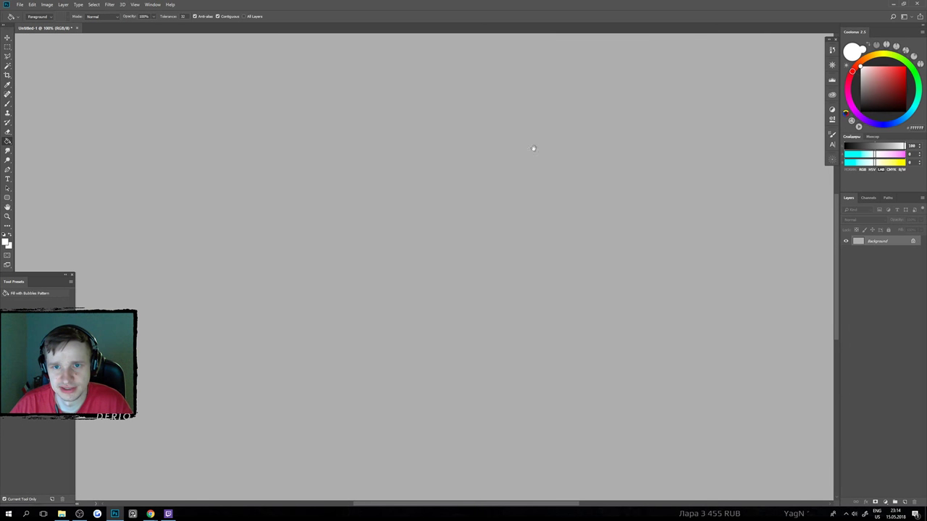
pyautogui.scroll(-4, 507, 187)
pyautogui.scroll(1, 514, 181)
pyautogui.moveTo(539, 157); pyautogui.dragTo(501, 205)
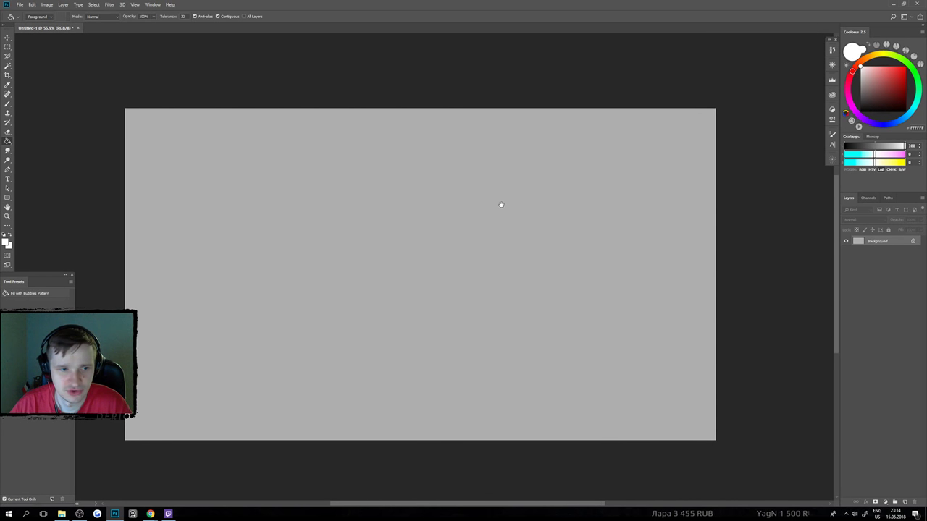
# Switch to the Refs folder in File Explorer, maximize its window and enlarge the file thumbnails.
pyautogui.click(891, 4)
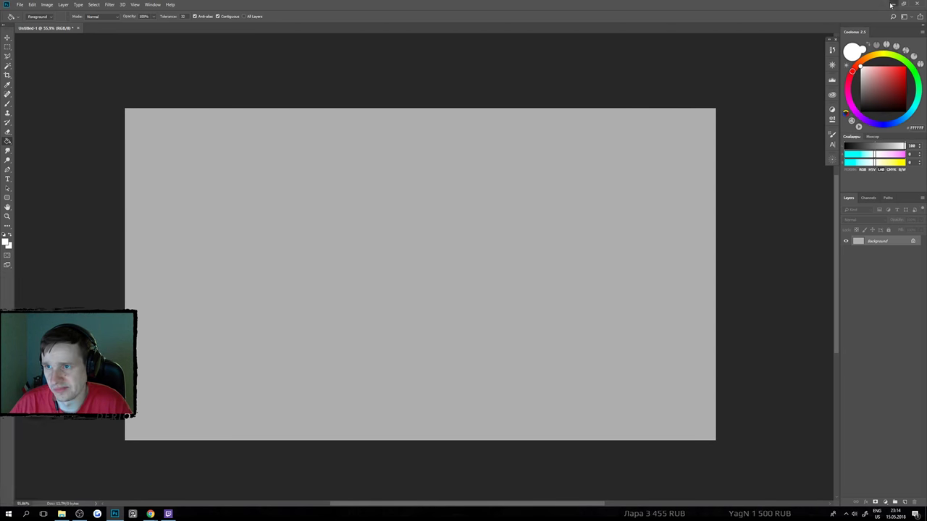
pyautogui.click(890, 5)
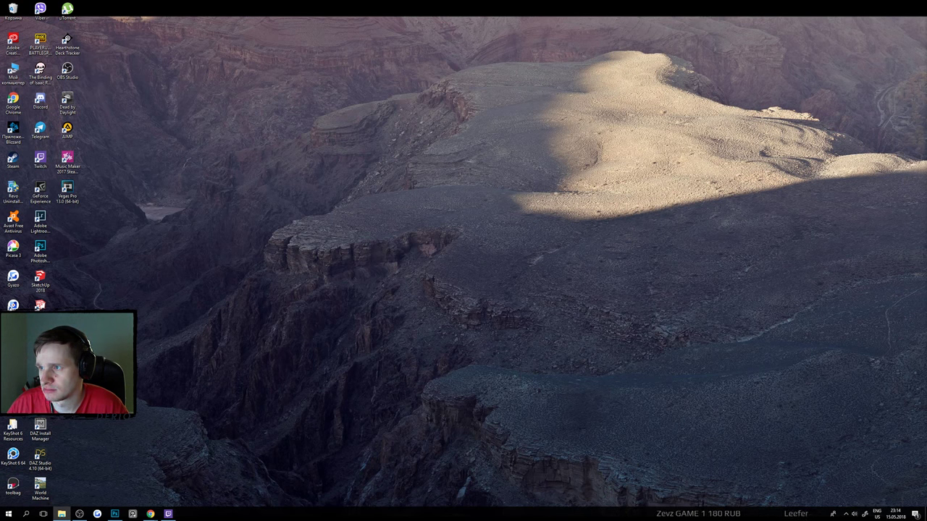
pyautogui.moveTo(926, 100); pyautogui.dragTo(461, 101)
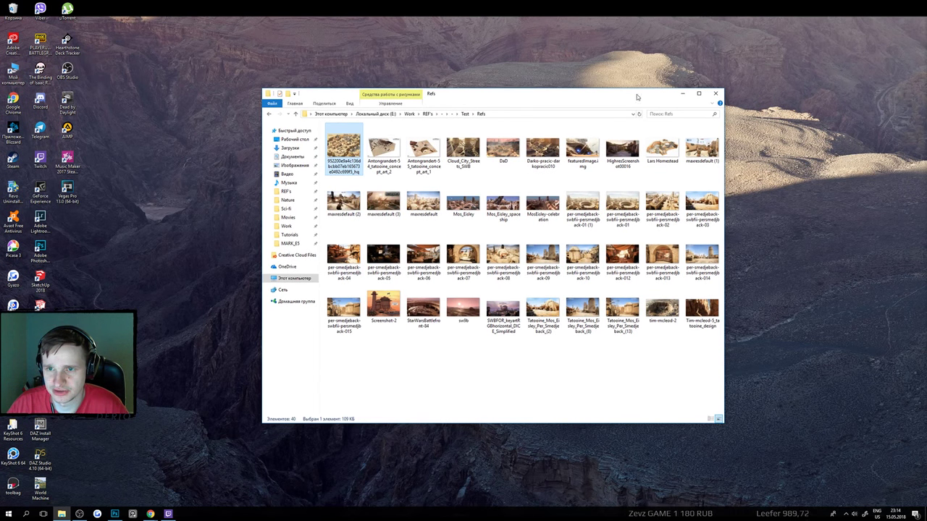
pyautogui.click(698, 93)
pyautogui.rightClick(539, 350)
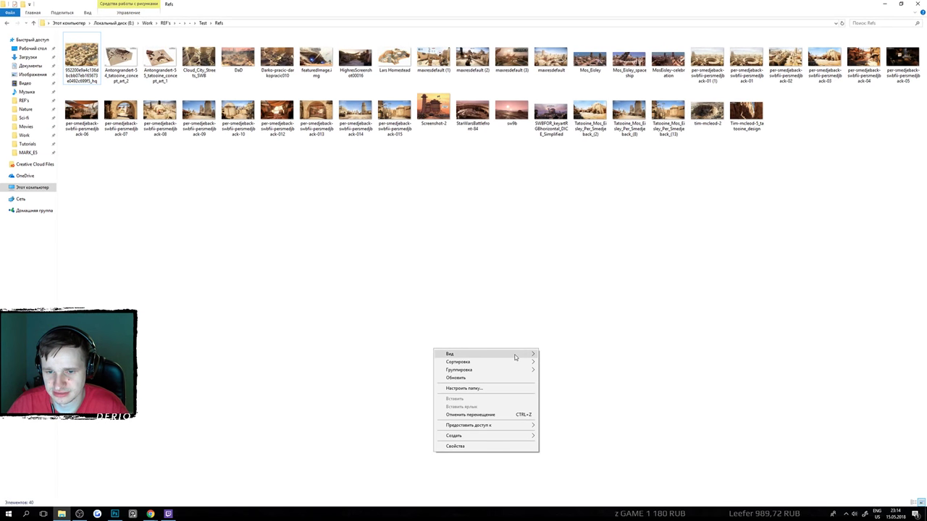
pyautogui.moveTo(516, 355)
pyautogui.click(408, 356)
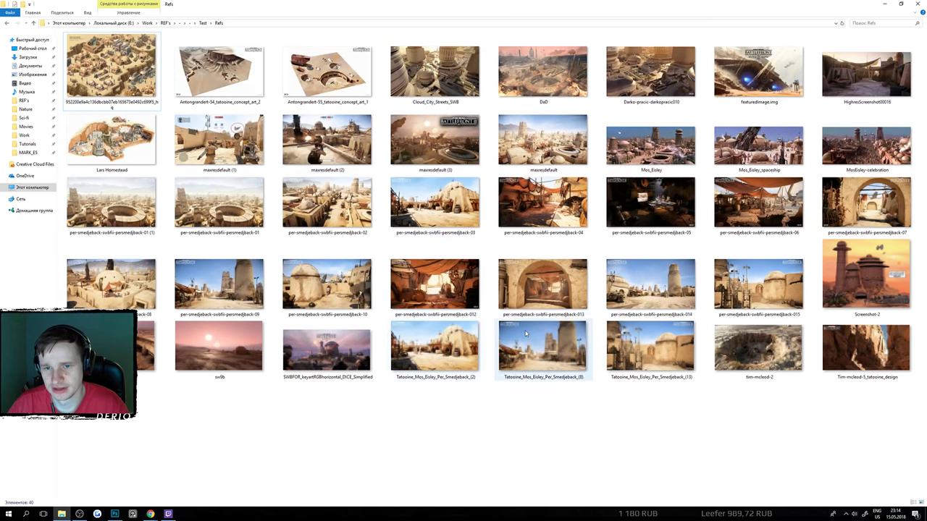
# Examine the Tatooine reference images from sw9b through the final canyon picture in the folder, then close the viewer.
pyautogui.click(229, 348)
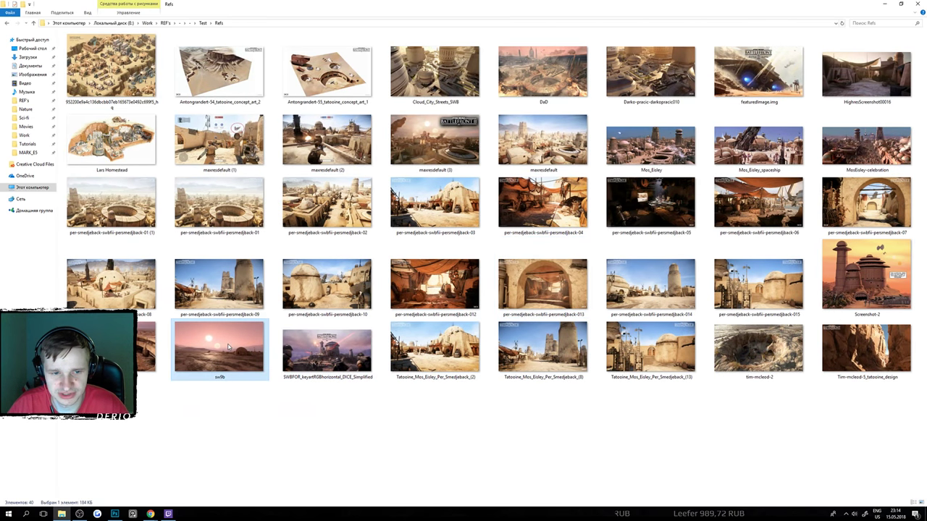
pyautogui.doubleClick(229, 348)
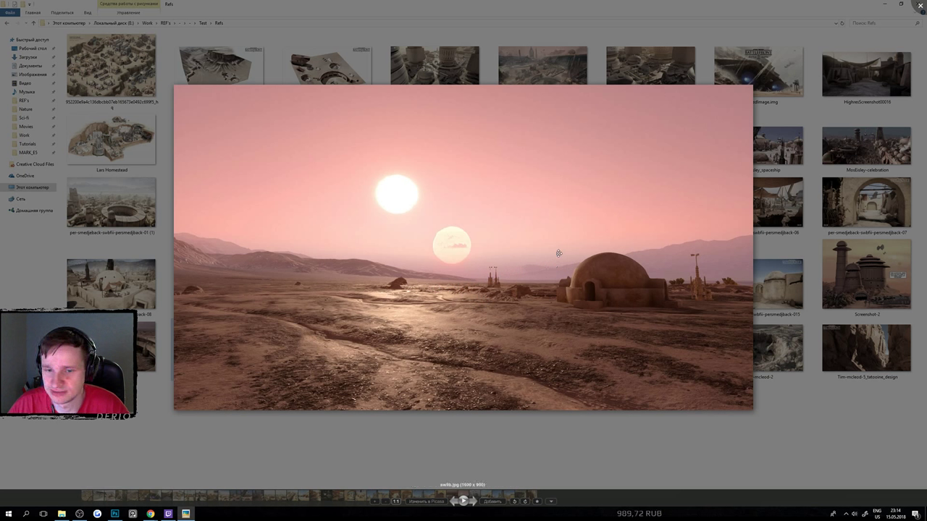
pyautogui.moveTo(624, 321); pyautogui.dragTo(599, 310)
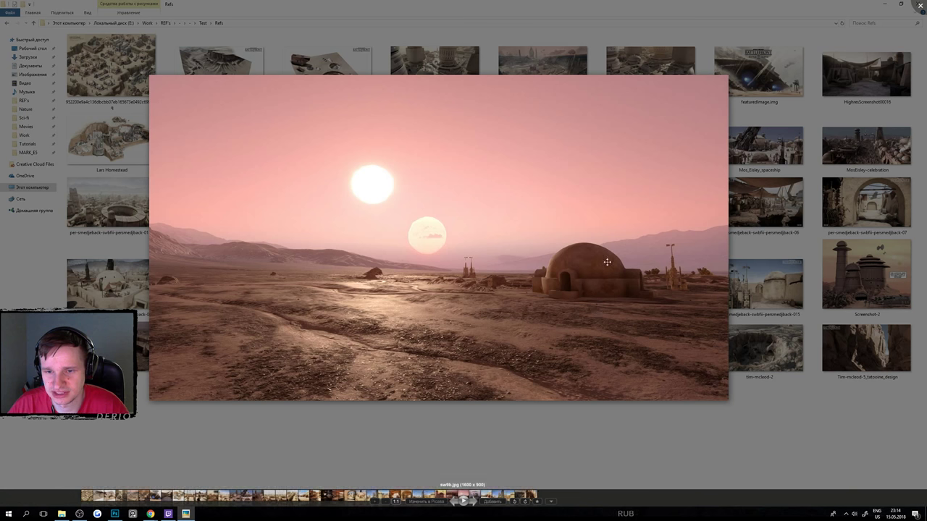
pyautogui.press('Right')
pyautogui.press('Right')
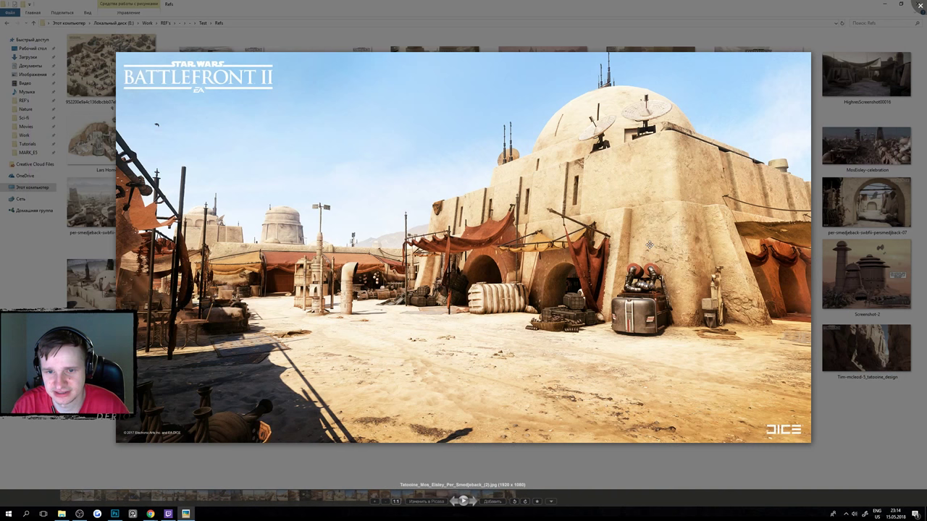
pyautogui.press('Right')
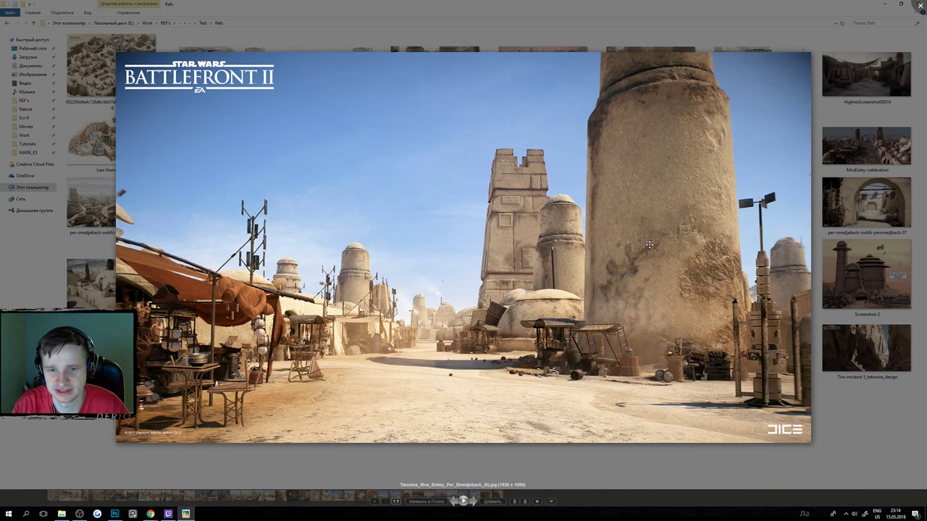
pyautogui.press('Right')
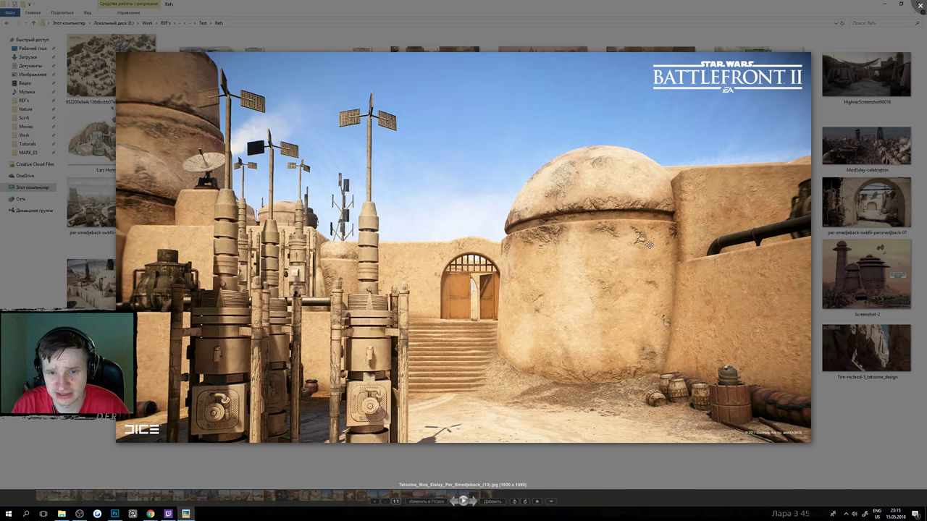
pyautogui.press('Right')
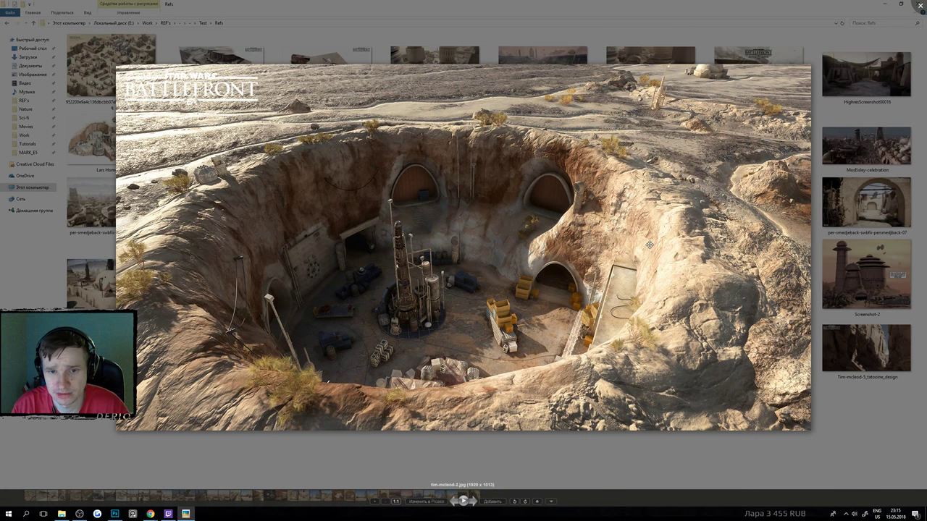
pyautogui.press('Right')
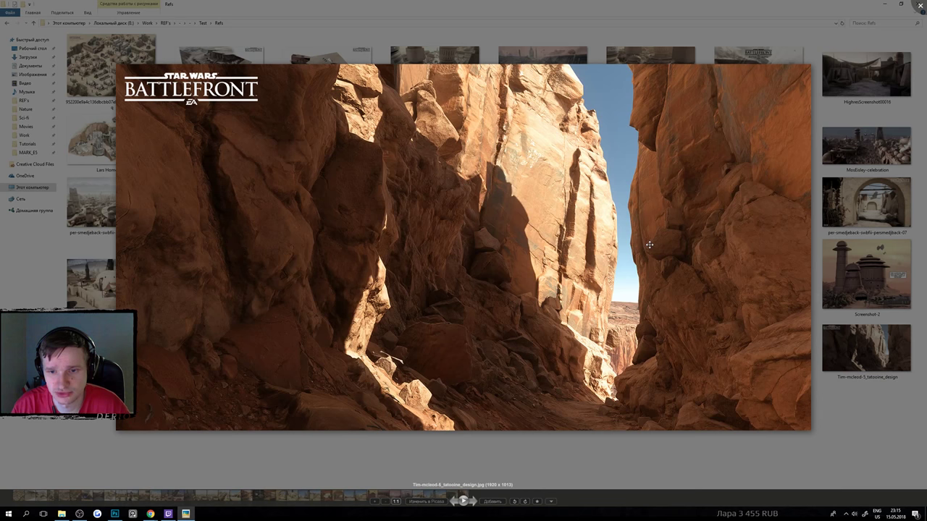
pyautogui.press('Left')
pyautogui.press('Right')
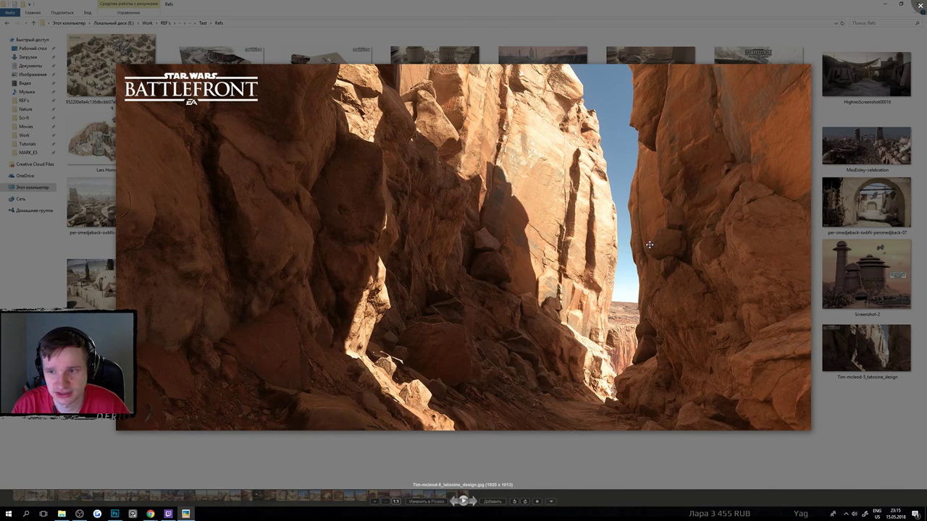
pyautogui.click(919, 6)
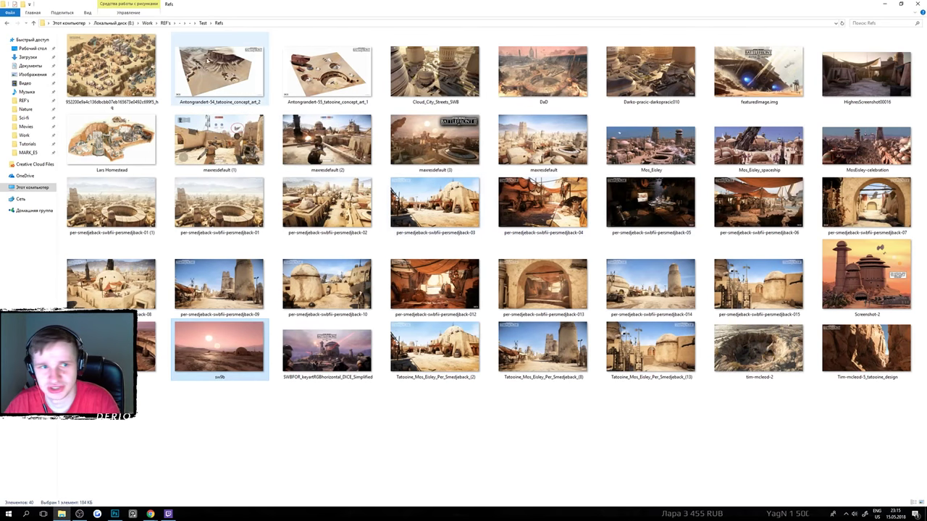
# Open the first reference image in the folder, the Tatooine visual mockup, and examine its settlement layout up close.
pyautogui.doubleClick(112, 65)
pyautogui.press('Right')
pyautogui.press('Left')
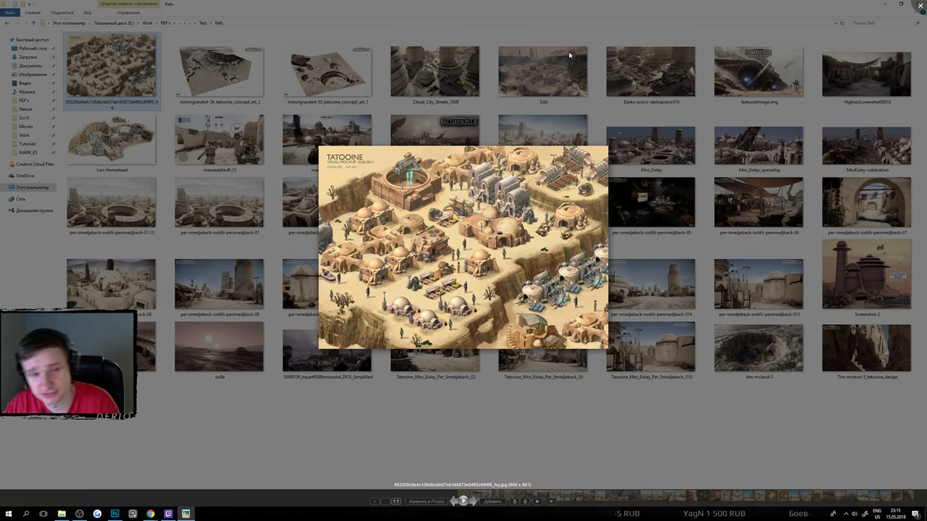
pyautogui.scroll(5, 526, 367)
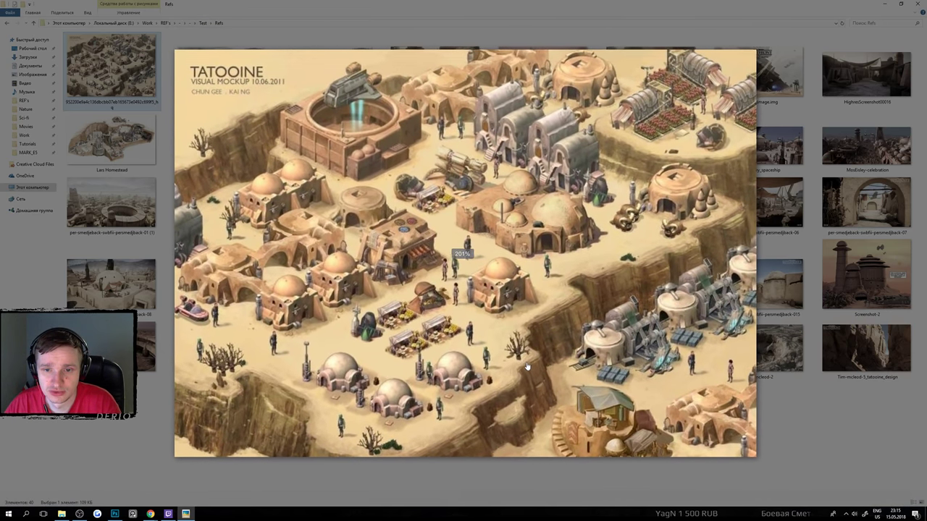
pyautogui.scroll(-3, 527, 367)
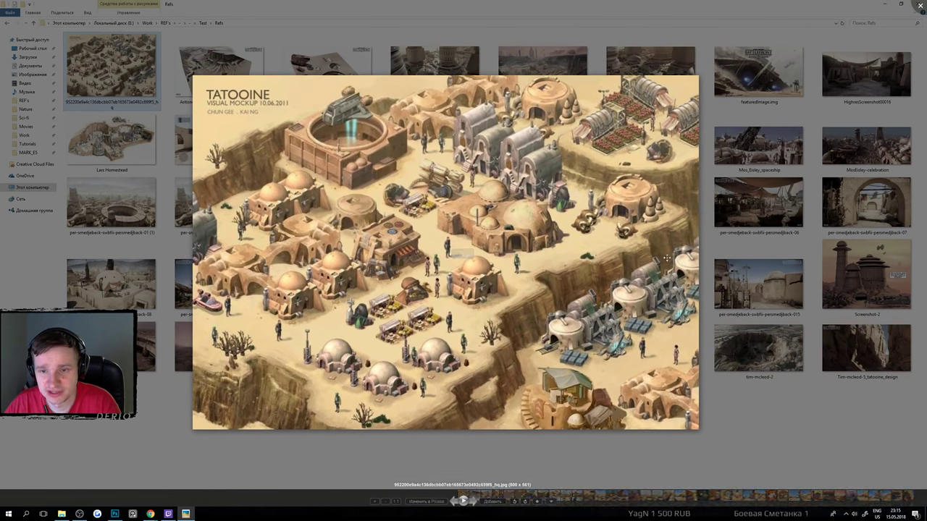
# Examine the Tatooine reference images from the Battlefront desert concept art through the Lars Homestead cutaway.
pyautogui.press('Right')
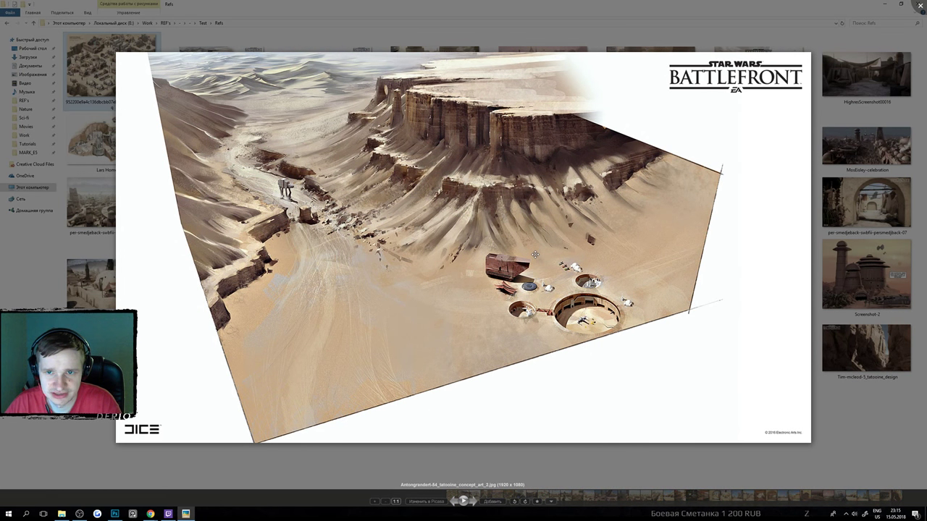
pyautogui.press('Left')
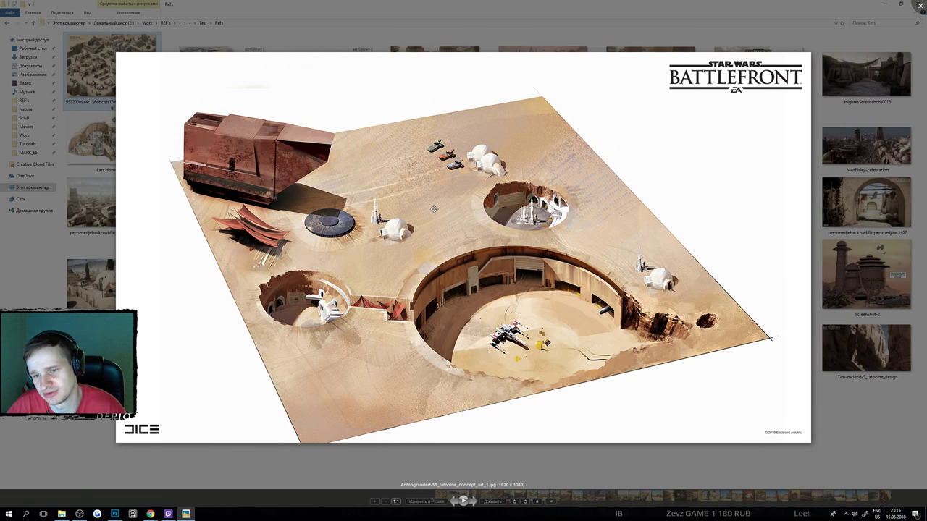
pyautogui.moveTo(506, 227); pyautogui.dragTo(497, 224)
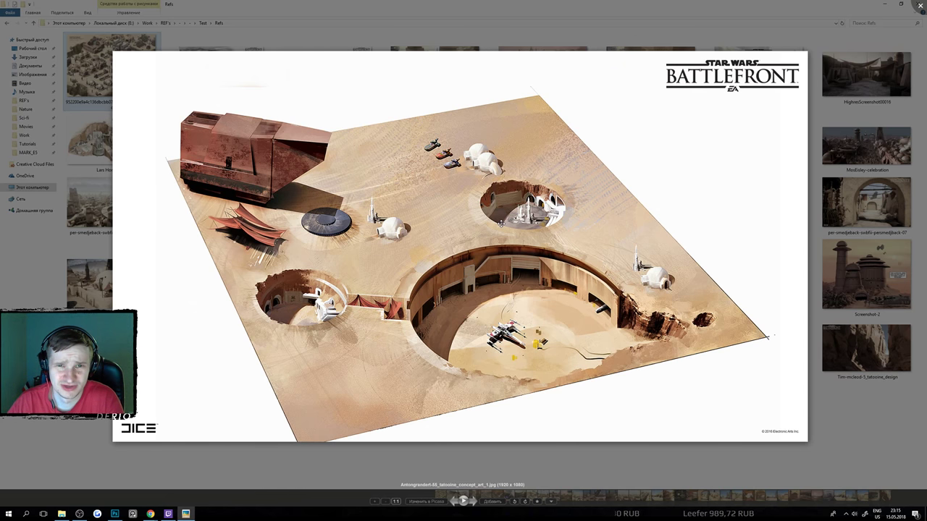
pyautogui.press('Right')
pyautogui.press('Right')
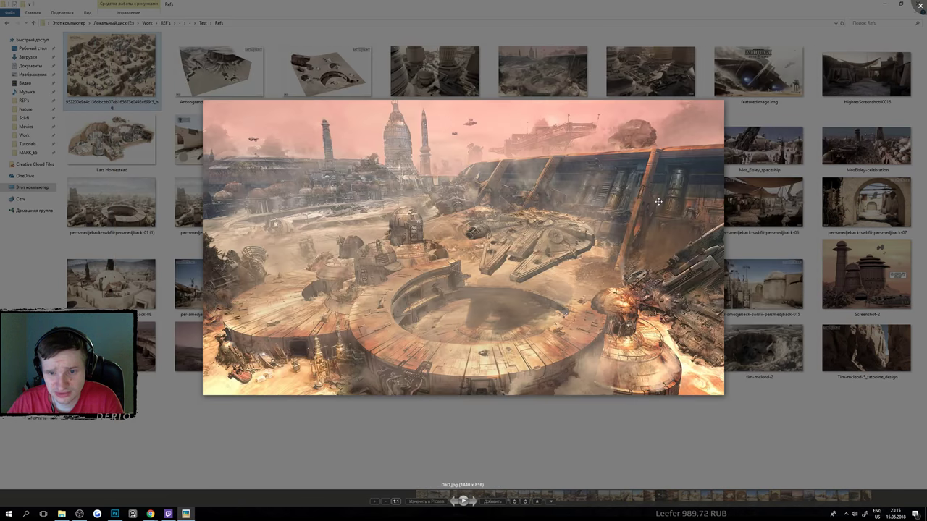
pyautogui.press('Right')
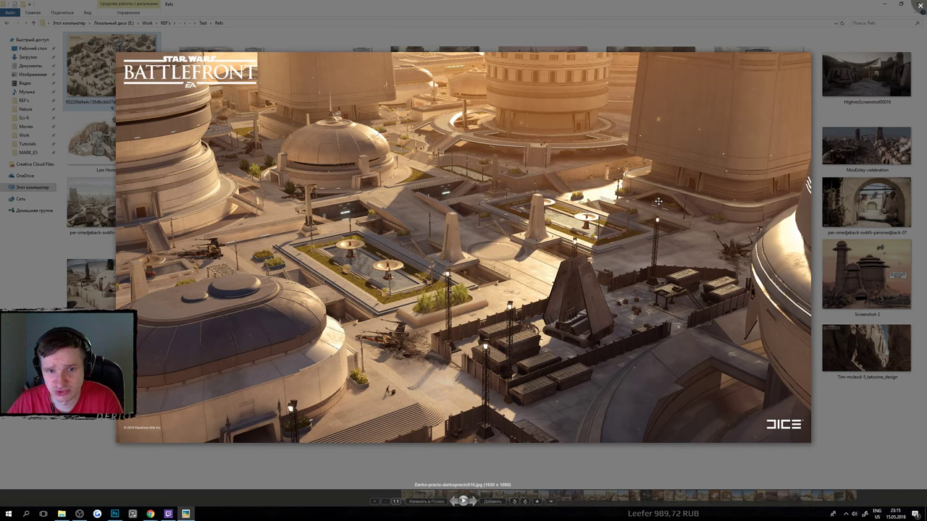
pyautogui.press('Right')
pyautogui.press('Right')
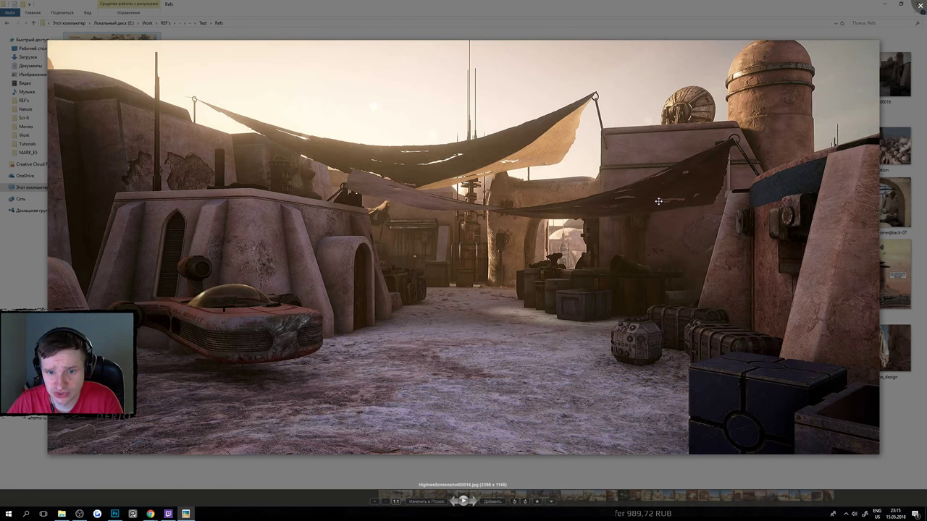
pyautogui.press('Left')
pyautogui.press('Right')
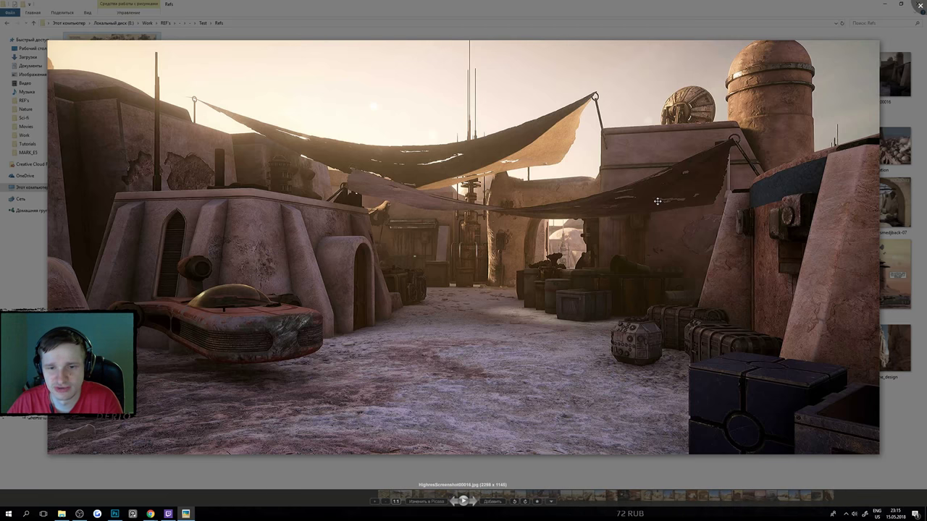
pyautogui.press('Right')
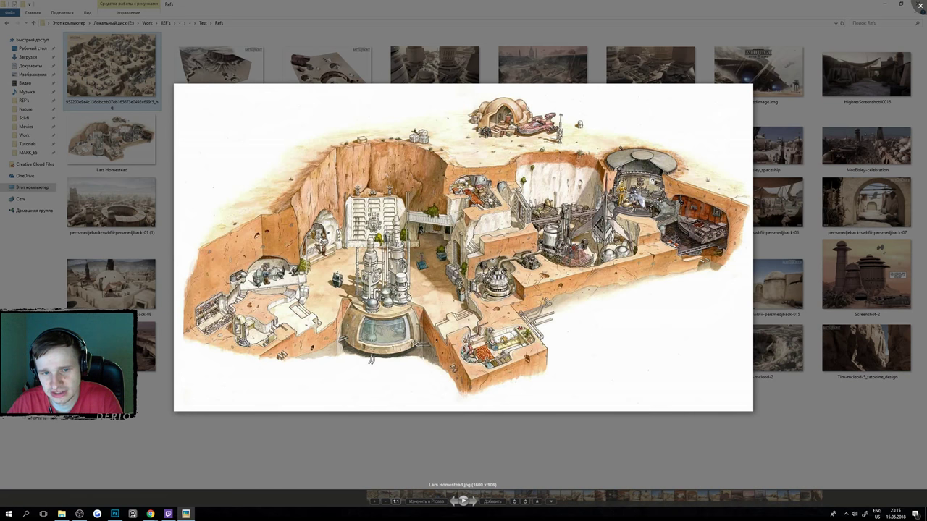
# Examine the following references from the maxresdefault game screenshots through the covered market per-smedjeback-swbfii-persmedjback-04, then close the viewer.
pyautogui.press('Right')
pyautogui.press('Right')
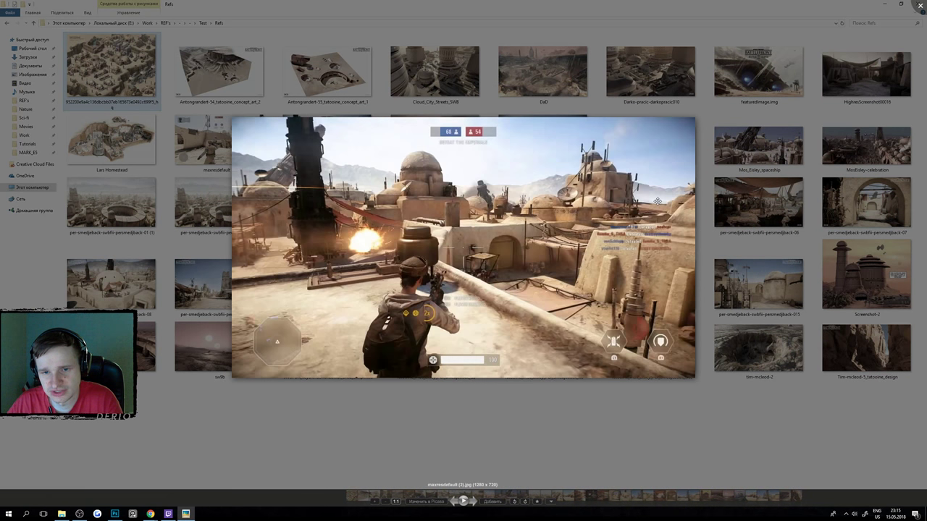
pyautogui.press('Right')
pyautogui.press('Right')
pyautogui.press('Right')
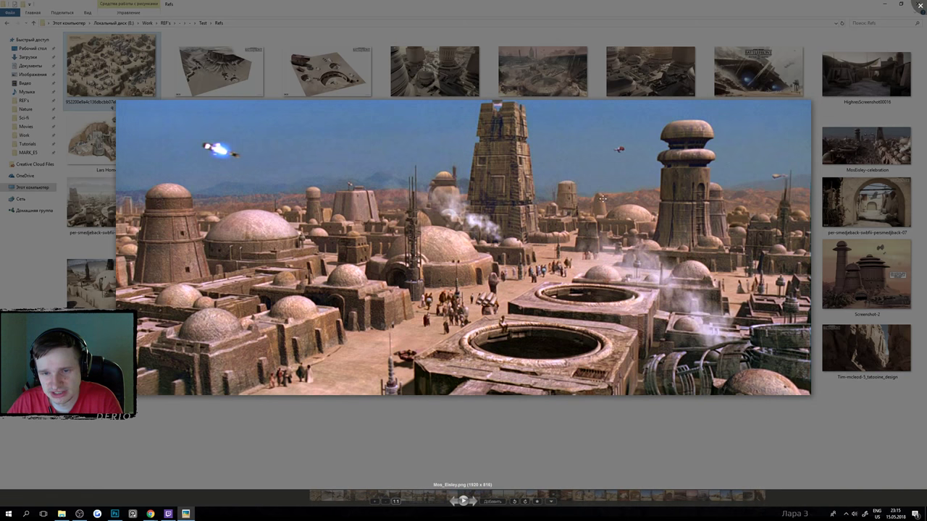
pyautogui.press('Right')
pyautogui.press('Right')
pyautogui.press('Right')
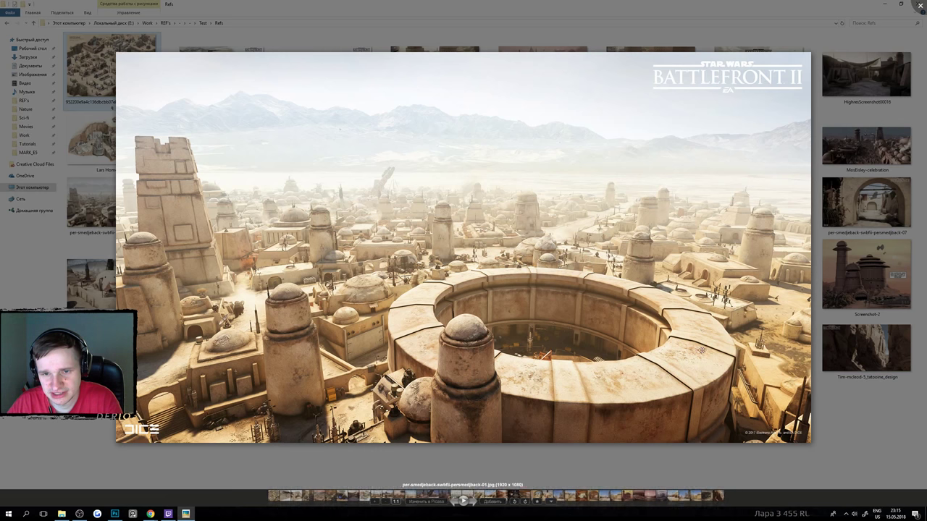
pyautogui.press('Right')
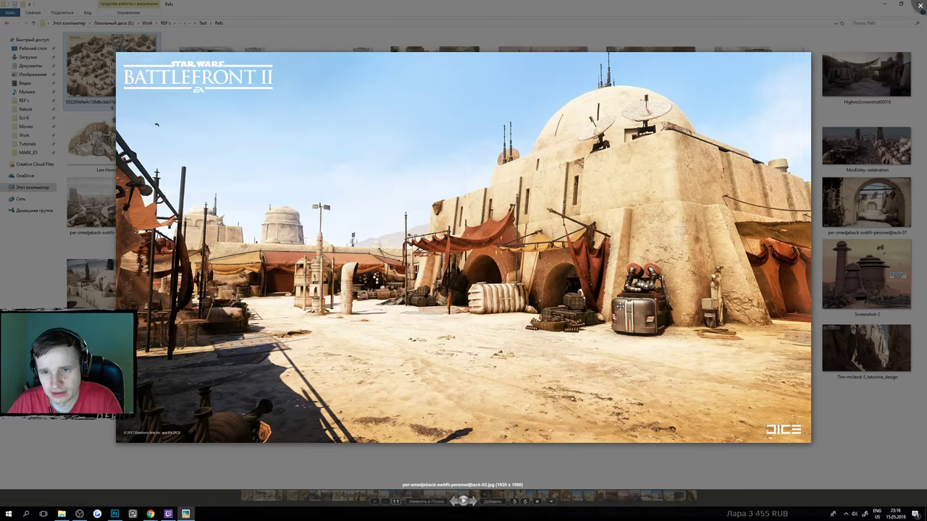
pyautogui.press('Right')
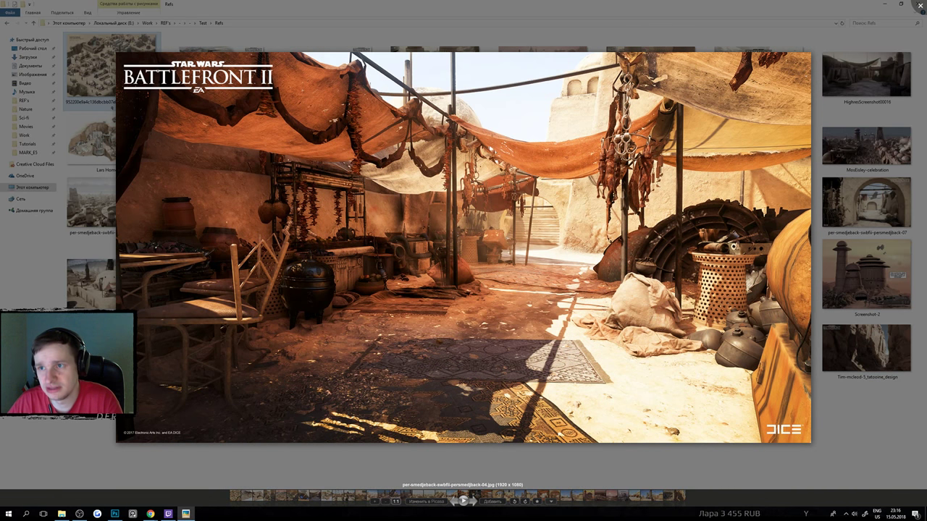
pyautogui.press('Escape')
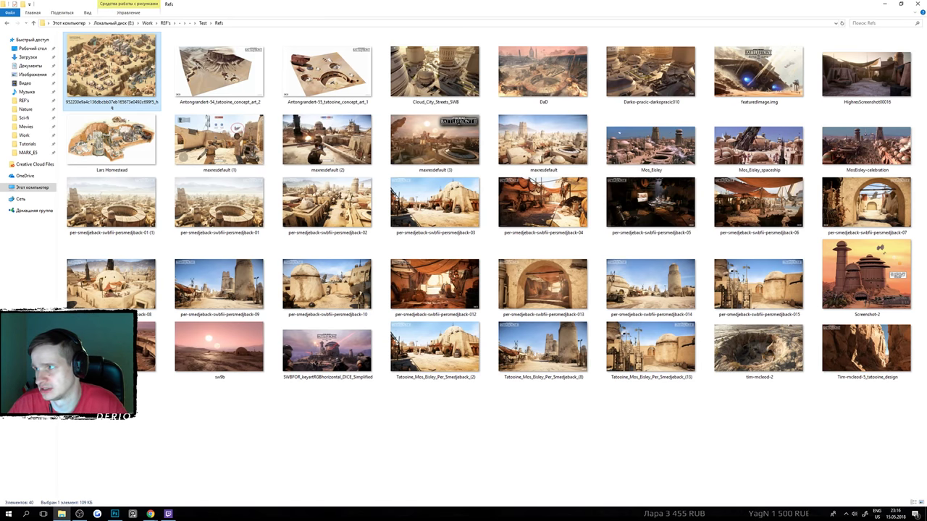
# Switch to Chrome, search Google Images for "турецкие песчаные дома" with the corrected spelling, and maximize the browser window.
pyautogui.click(150, 514)
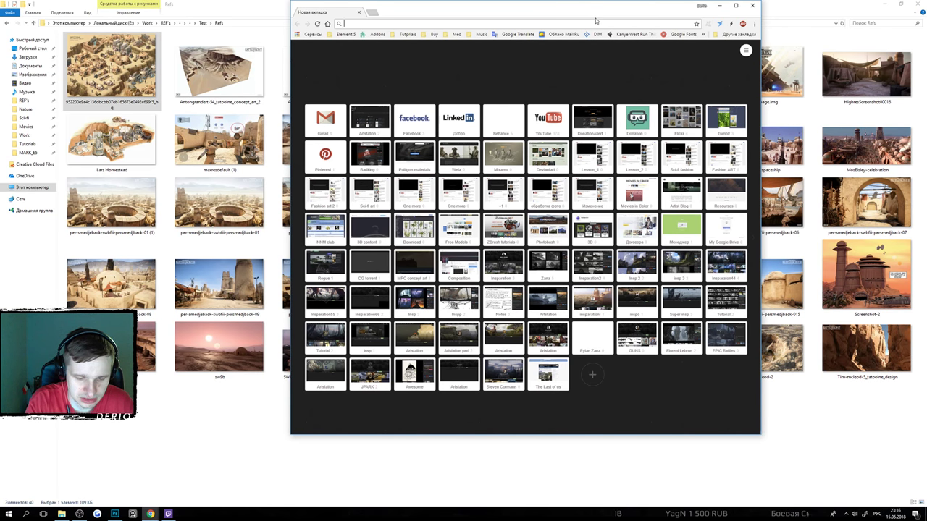
pyautogui.write('турецкие пещаные дома')
pyautogui.press('Return')
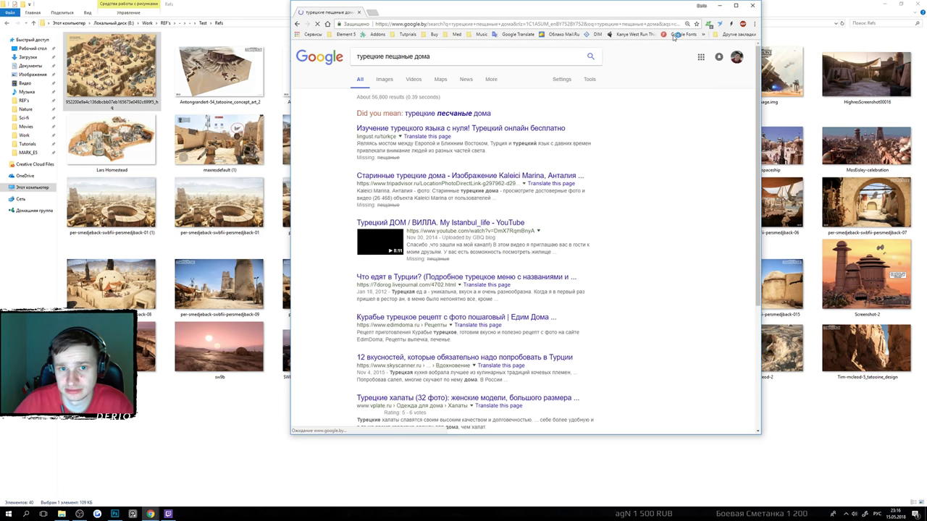
pyautogui.click(433, 114)
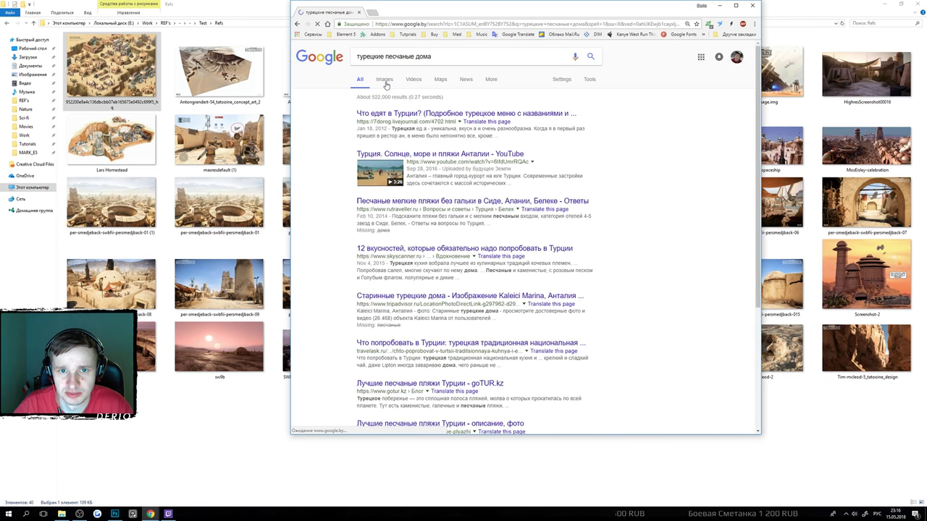
pyautogui.click(384, 80)
pyautogui.click(735, 5)
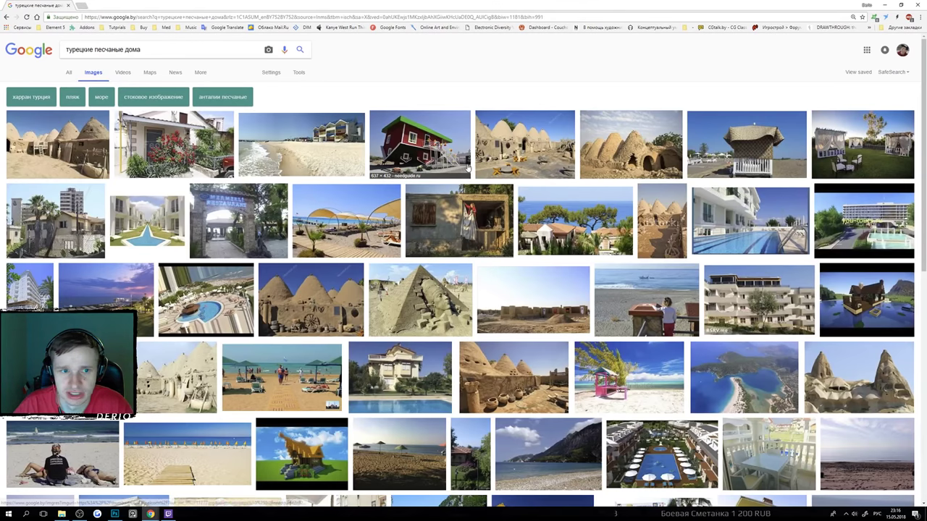
# Preview the beehive mud house results and save the related "Turquia, casa em Harã (2)" photo as 5-harran in the Refs folder.
pyautogui.click(56, 173)
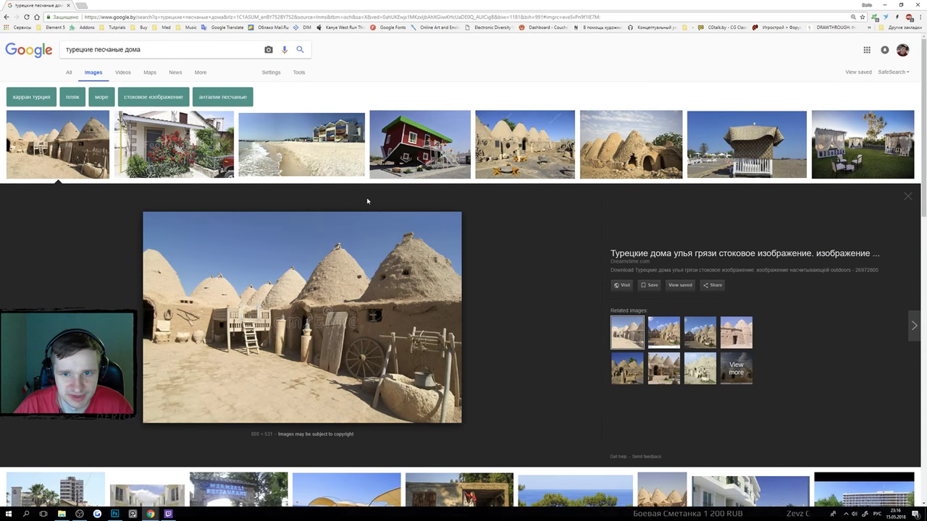
pyautogui.click(532, 172)
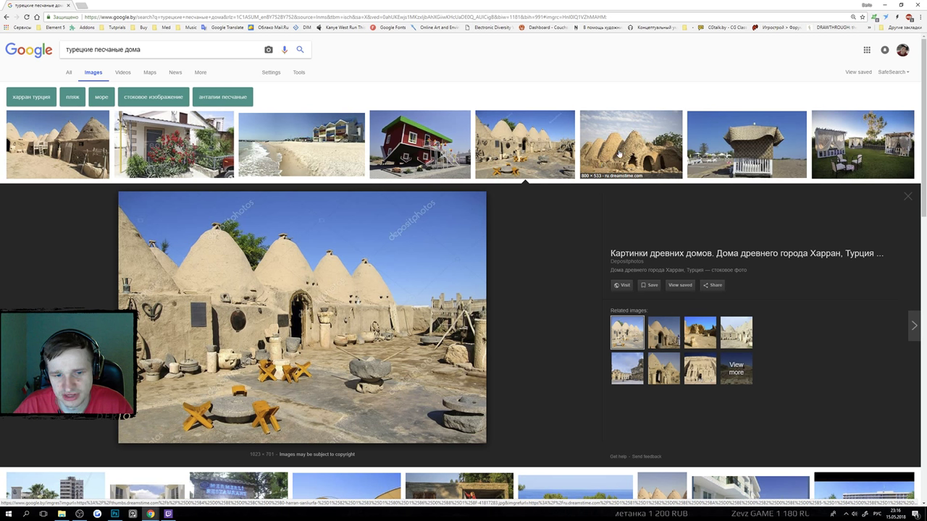
pyautogui.click(665, 345)
pyautogui.rightClick(461, 306)
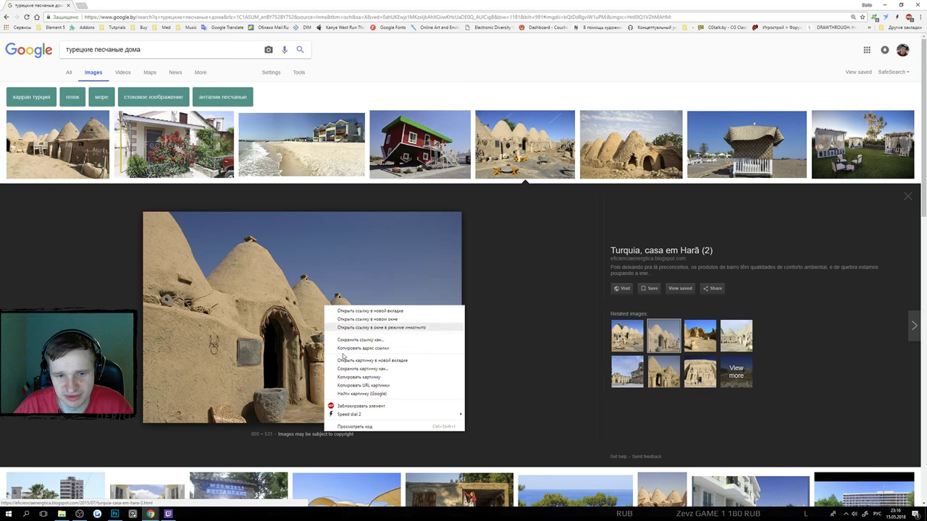
pyautogui.click(492, 362)
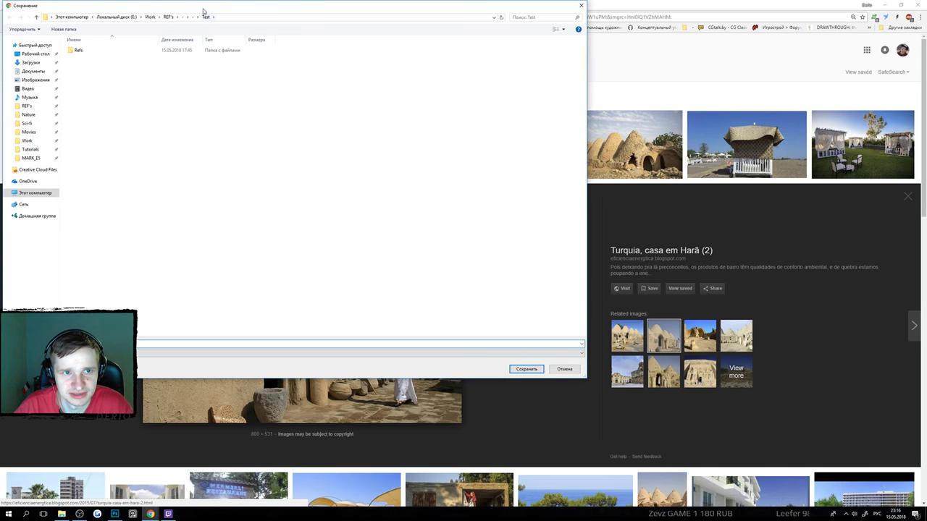
pyautogui.moveTo(204, 10); pyautogui.dragTo(398, 40)
pyautogui.doubleClick(272, 80)
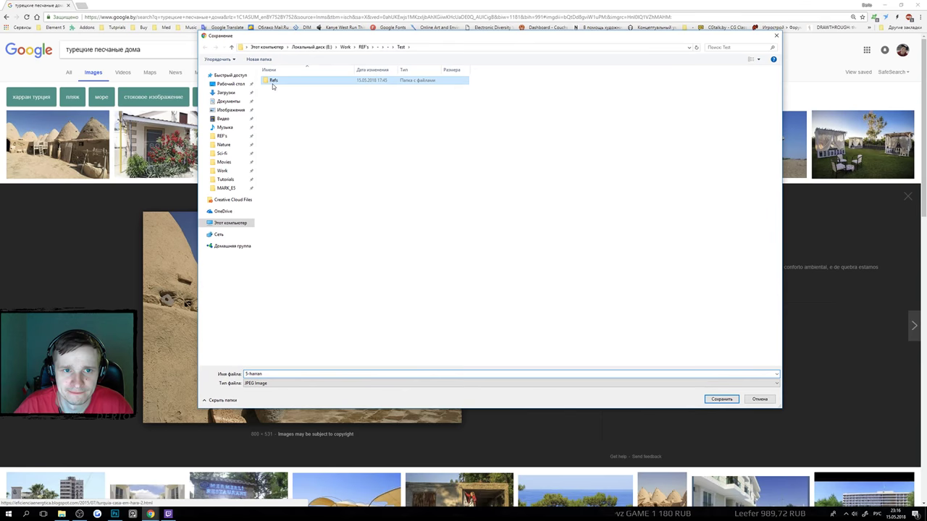
pyautogui.click(722, 399)
# Preview the related images of ancient ruins, the rock temple and the Harran houses.
pyautogui.click(699, 346)
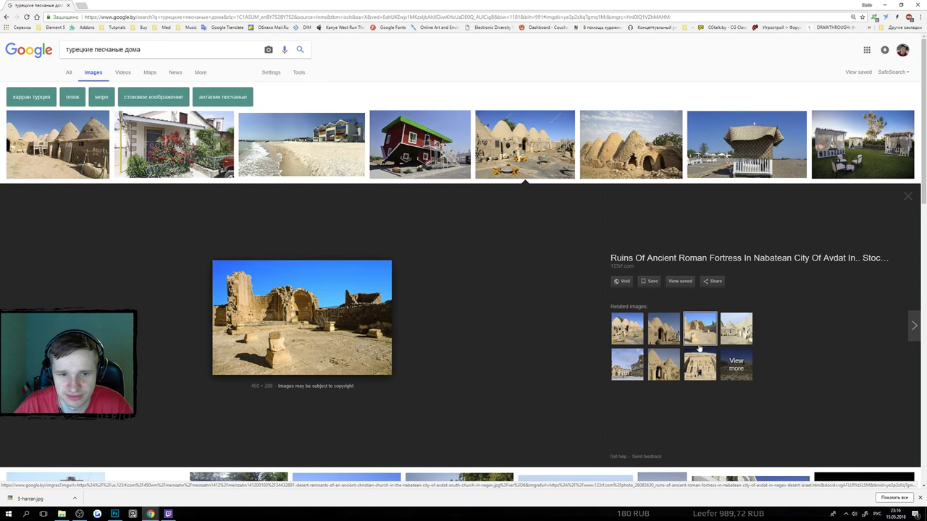
pyautogui.click(697, 366)
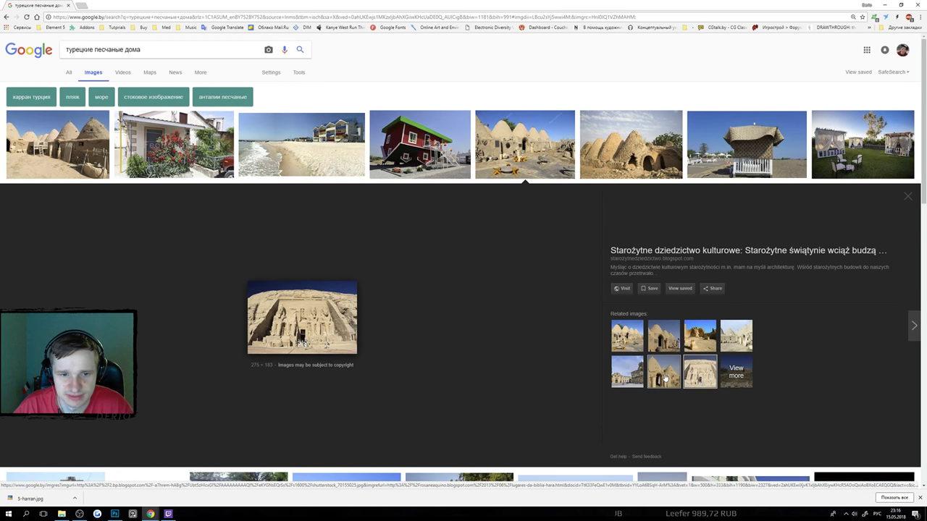
pyautogui.click(665, 376)
pyautogui.click(736, 335)
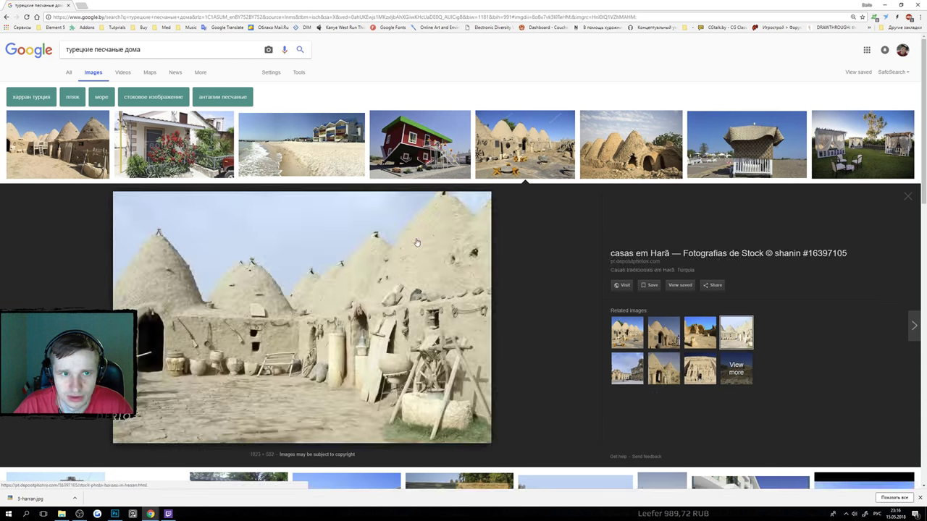
# Try a broader image search for "песчаные дома", then return to the Turkish sand house results.
pyautogui.moveTo(95, 49); pyautogui.dragTo(64, 50)
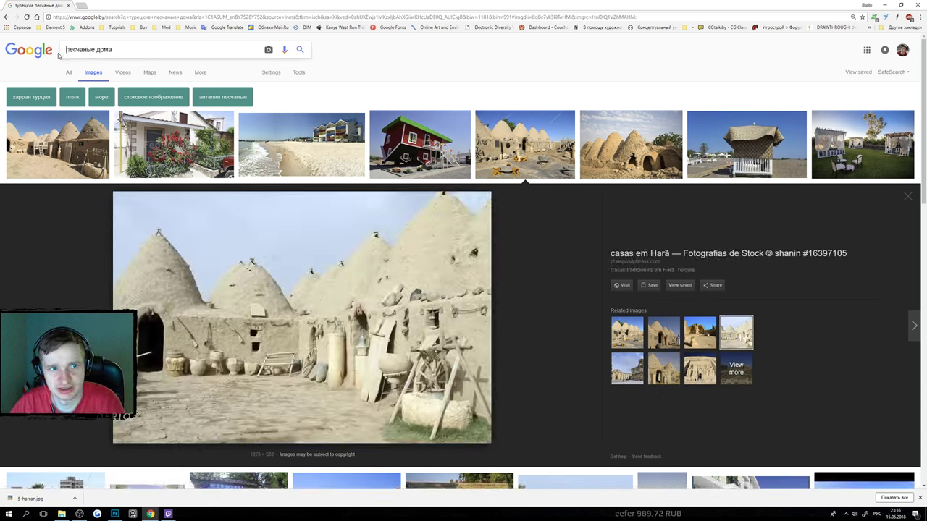
pyautogui.press('BackSpace')
pyautogui.press('Return')
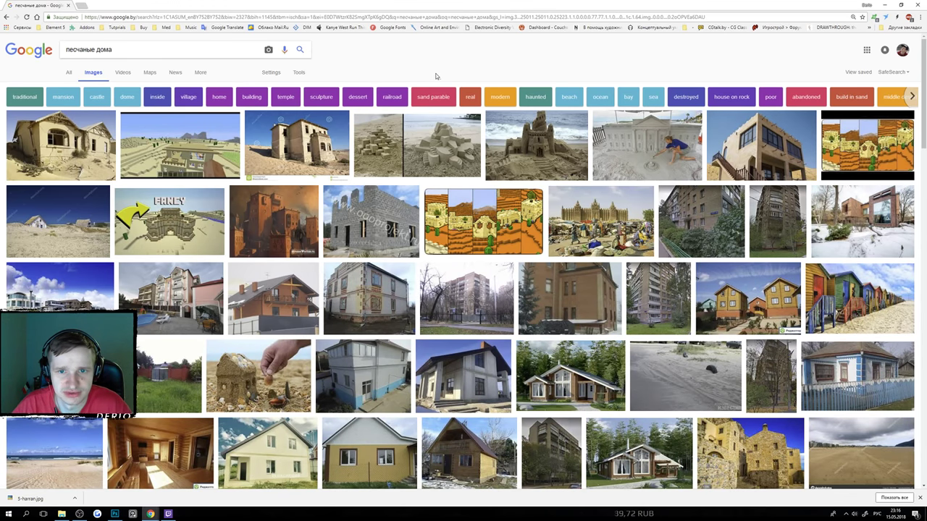
pyautogui.hotkey('alt', 'Left')
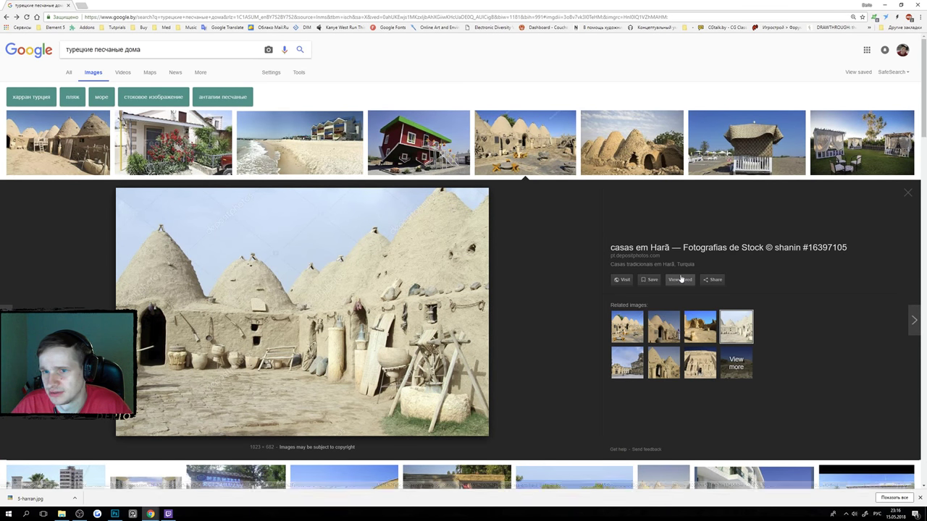
# Find the Harran courtyard photo with clay pots among the results and save it as big-harran.jpg.
pyautogui.click(663, 167)
pyautogui.scroll(-4, 564, 248)
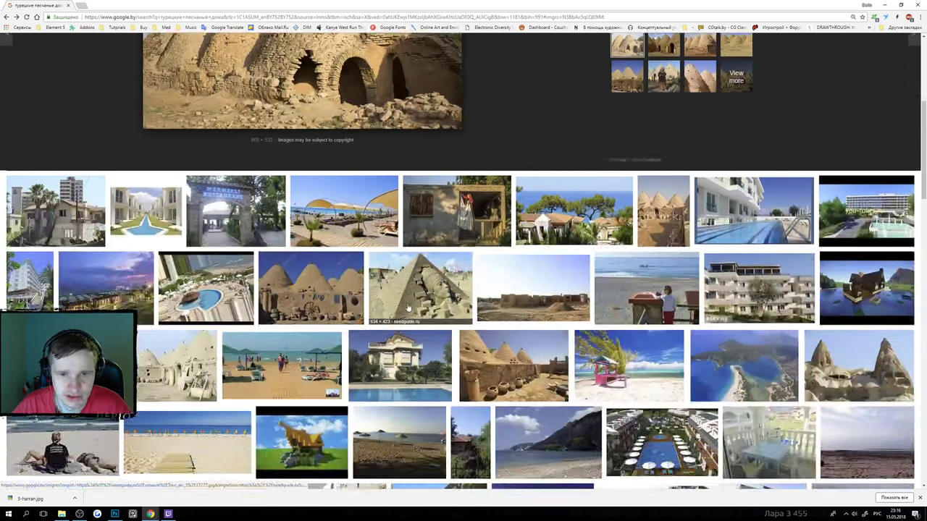
pyautogui.click(487, 387)
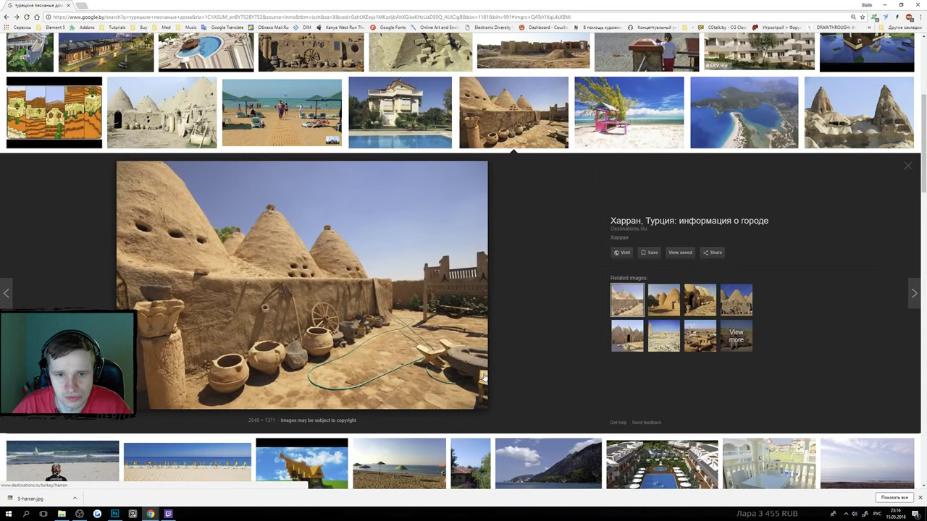
pyautogui.rightClick(417, 313)
pyautogui.click(455, 374)
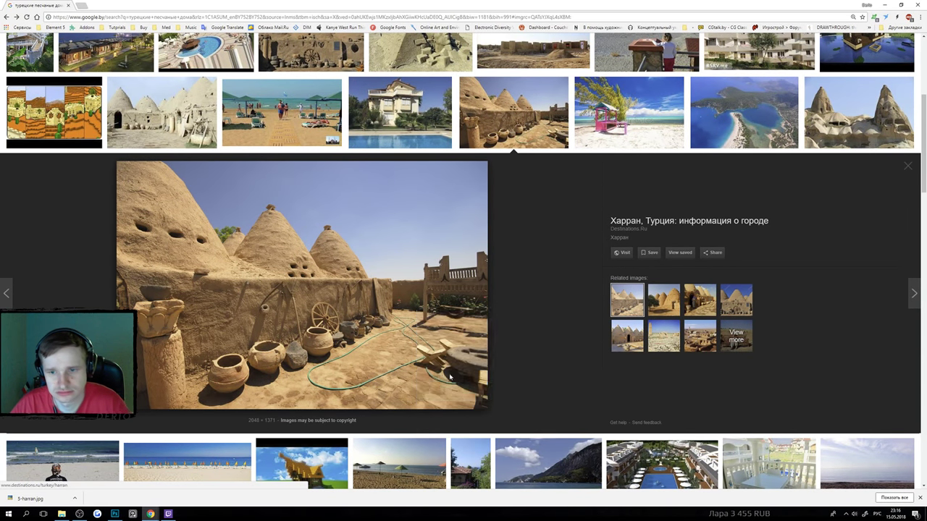
pyautogui.press('Return')
# Open the related aerial view of the Harran settlement and save it as harran-turtsiya.jpg.
pyautogui.click(706, 307)
pyautogui.click(699, 331)
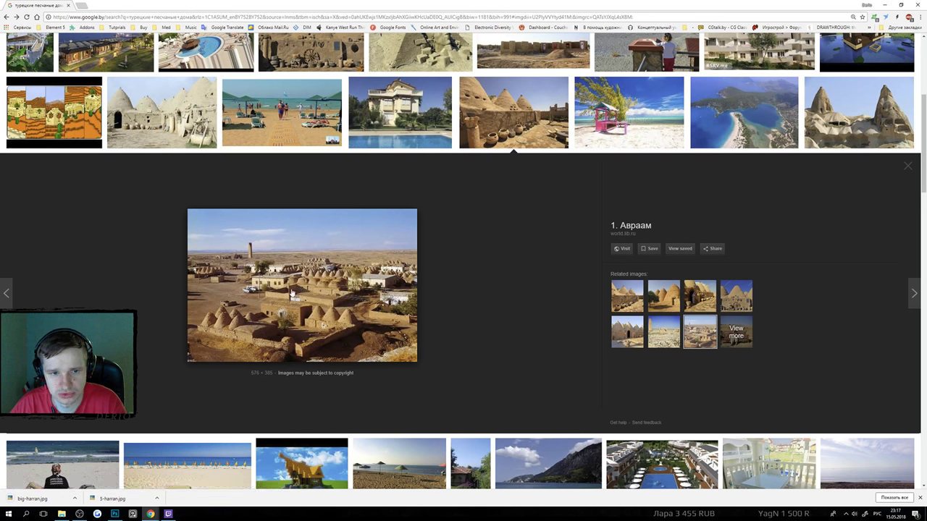
pyautogui.rightClick(292, 293)
pyautogui.click(329, 353)
pyautogui.press('Return')
# Open the result showing two cone-shaped rock formations and save the related photo of the capped rock pillars.
pyautogui.click(847, 116)
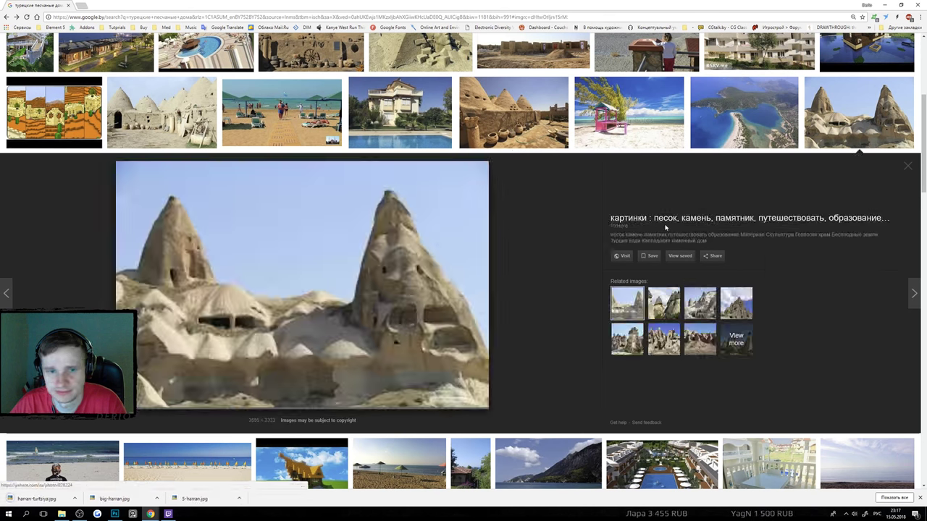
pyautogui.scroll(-2, 659, 226)
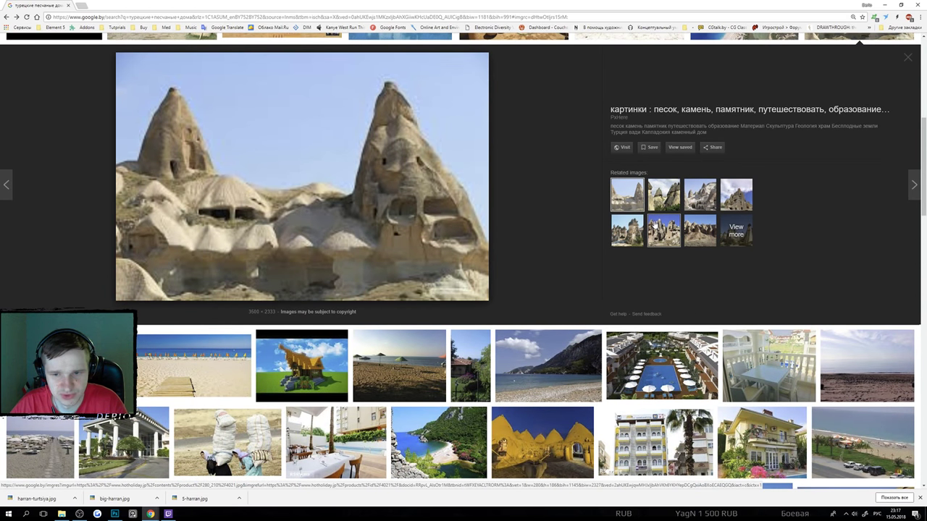
pyautogui.scroll(1, 653, 227)
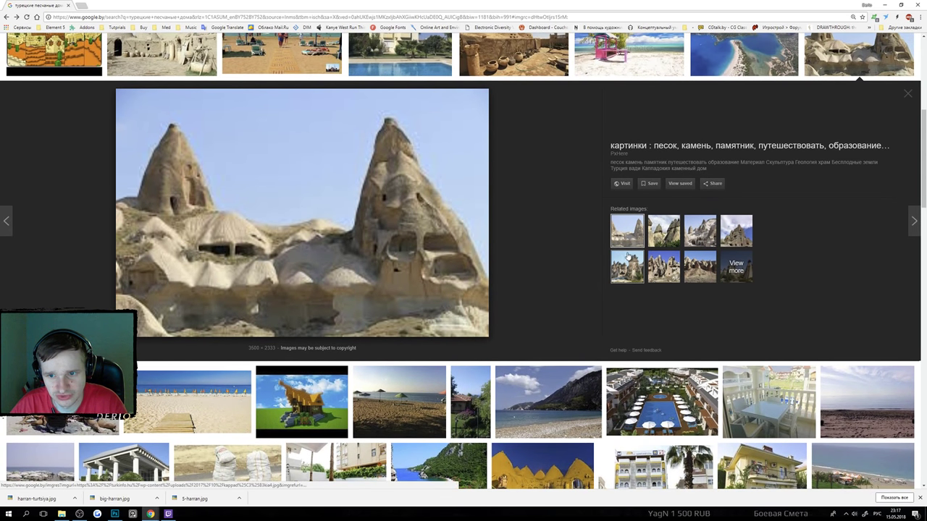
pyautogui.click(659, 233)
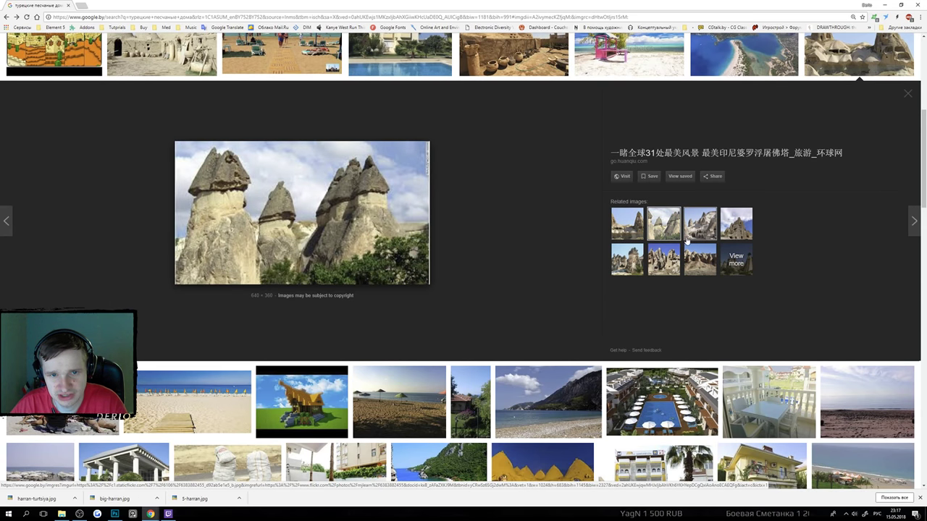
pyautogui.rightClick(359, 194)
pyautogui.click(405, 250)
# Open the related photo of the white Cappadocia rock houses with arched openings and save it as a reference.
pyautogui.click(644, 254)
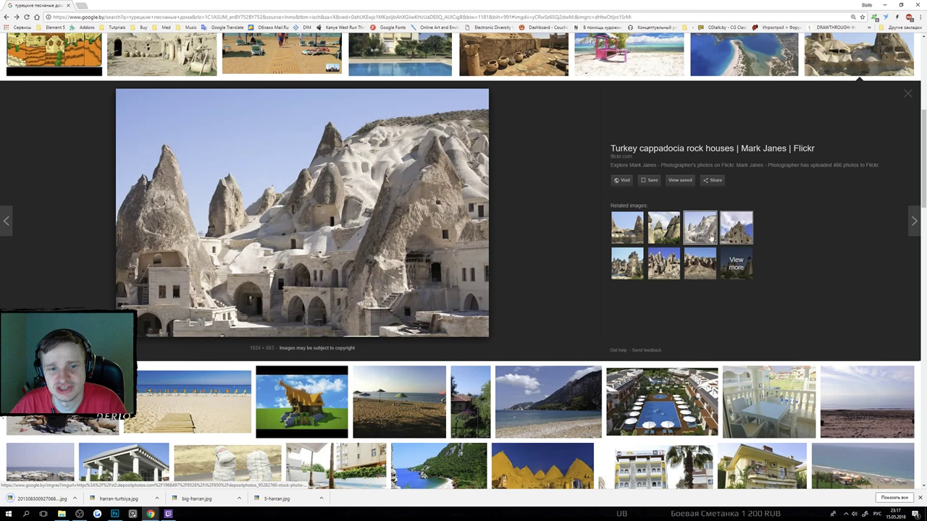
pyautogui.rightClick(355, 271)
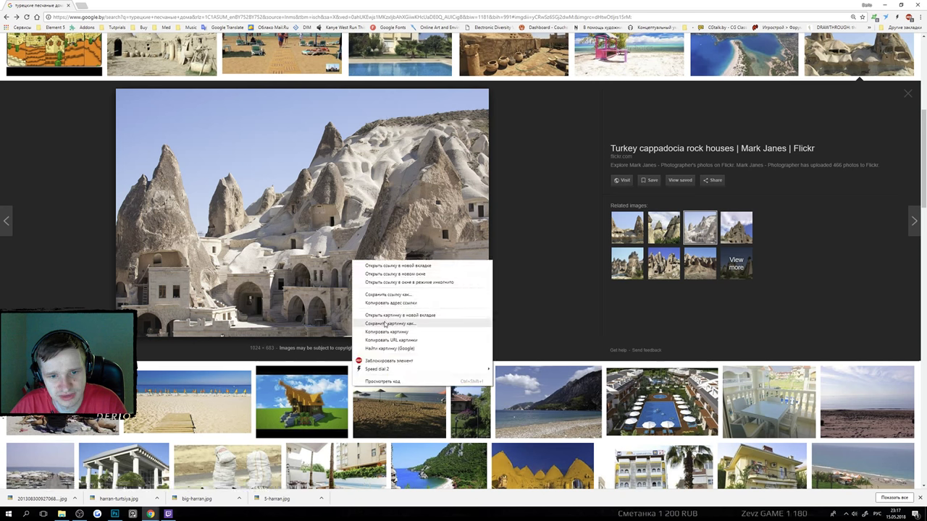
pyautogui.click(391, 319)
pyautogui.press('Return')
# Open the related vertical photo of the eroded Cappadocia cave house and save it as a reference.
pyautogui.click(741, 233)
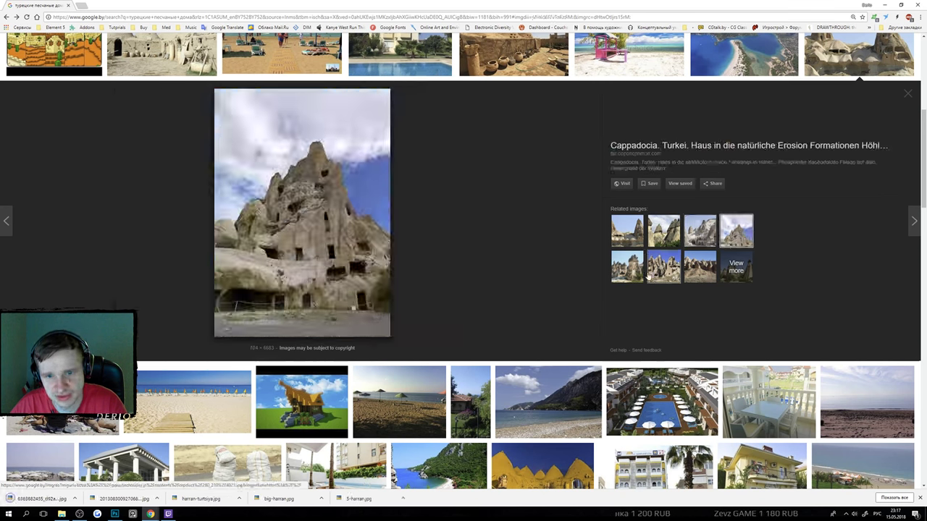
pyautogui.rightClick(361, 226)
pyautogui.click(398, 286)
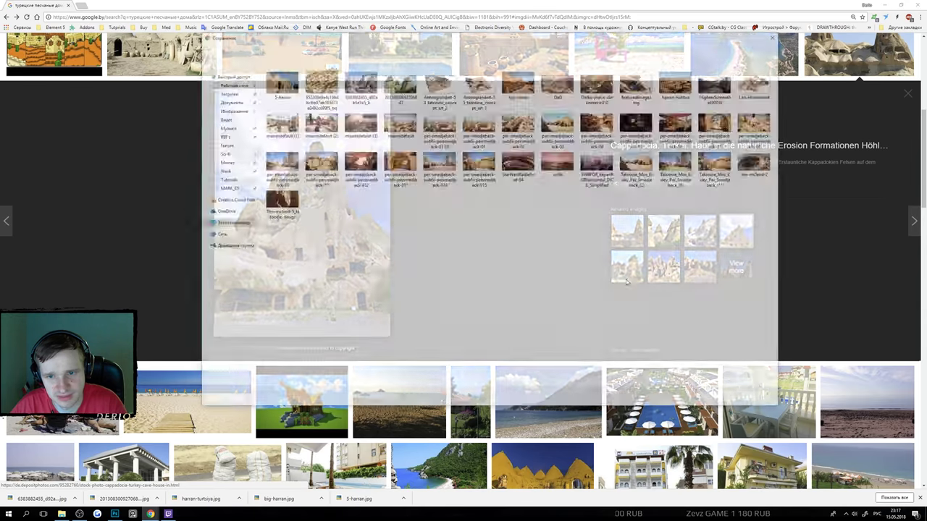
pyautogui.press('Return')
# Preview the remaining related rock formation photos, close the preview and return to the start of the results.
pyautogui.click(627, 267)
pyautogui.click(661, 269)
pyautogui.click(699, 266)
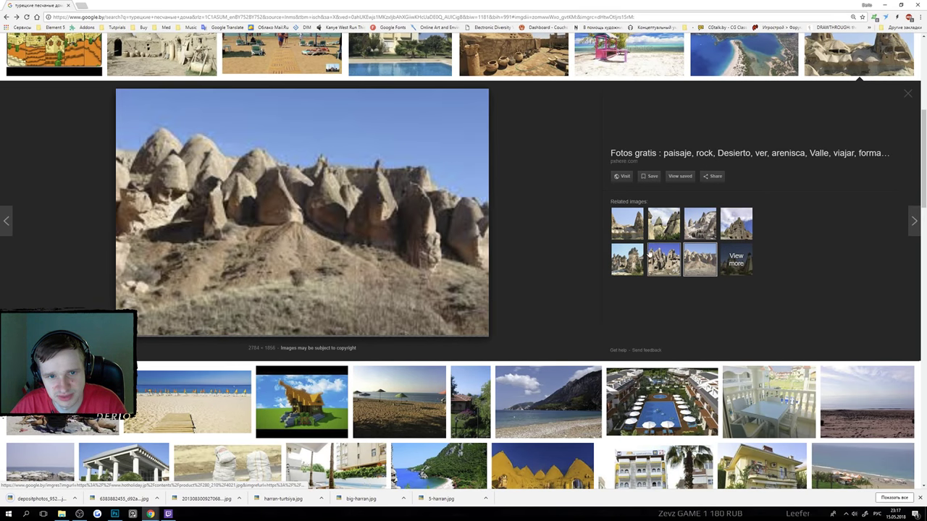
pyautogui.scroll(2, 750, 214)
pyautogui.click(852, 155)
pyautogui.scroll(1, 842, 158)
pyautogui.scroll(5, 630, 141)
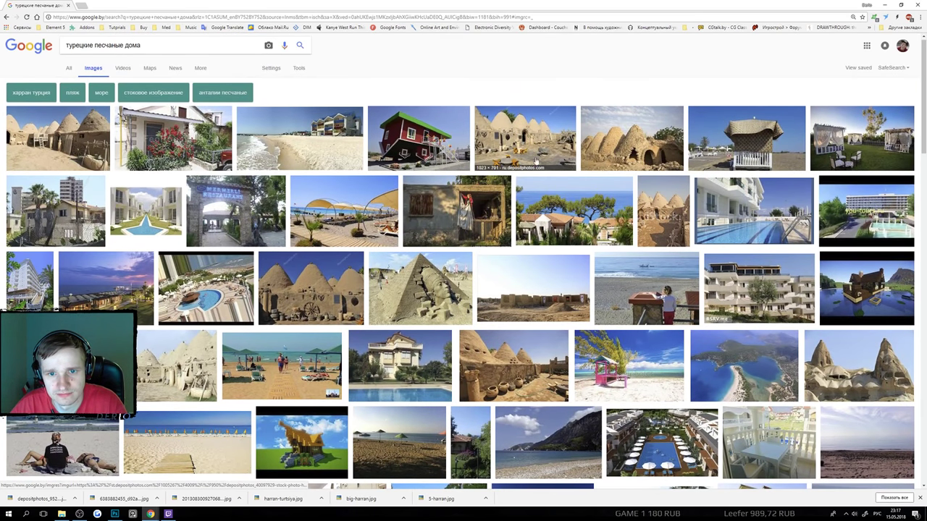
# Preview the rural Turkish house with the open balcony and the cliff dwellings photo further down the results.
pyautogui.click(490, 193)
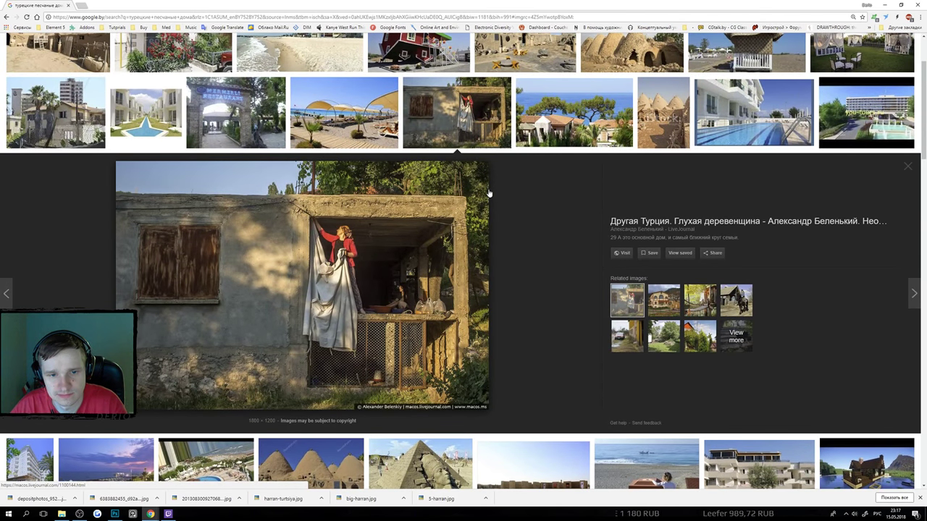
pyautogui.scroll(3, 492, 191)
pyautogui.scroll(-15, 495, 190)
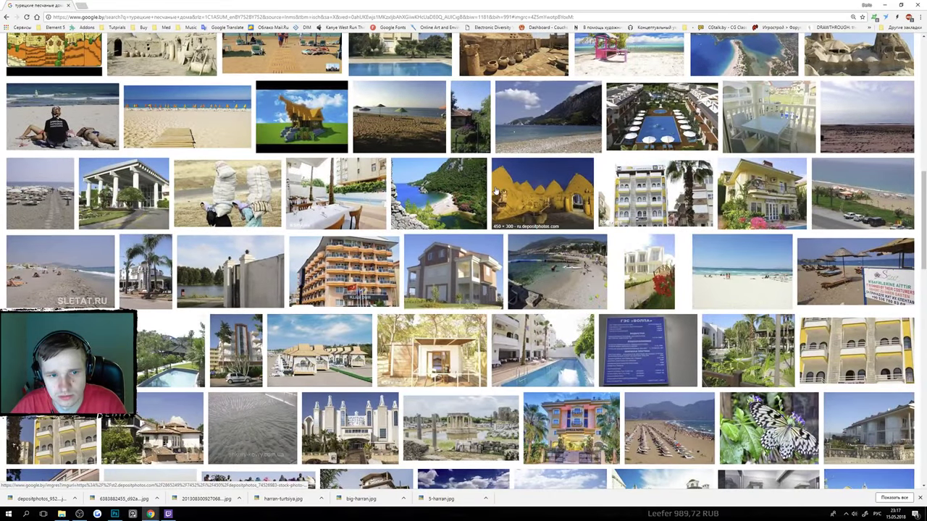
pyautogui.scroll(-4, 495, 190)
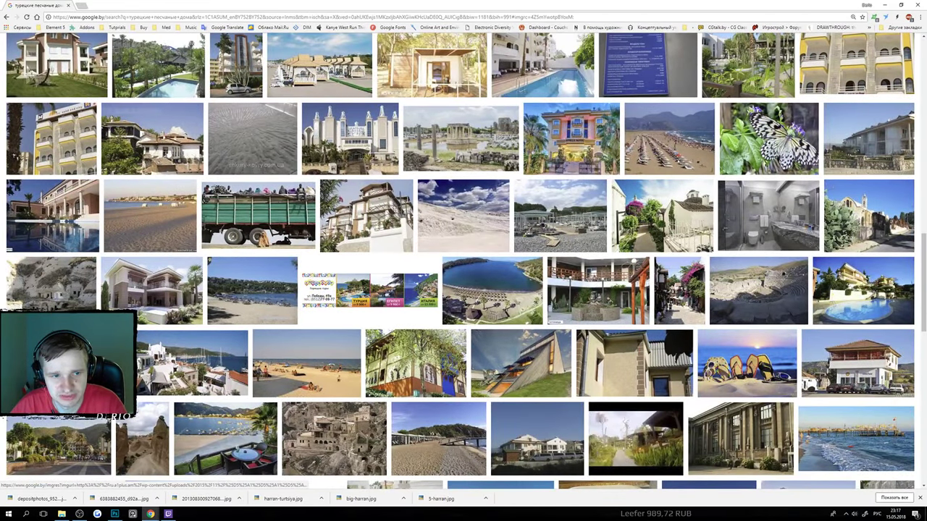
pyautogui.click(50, 289)
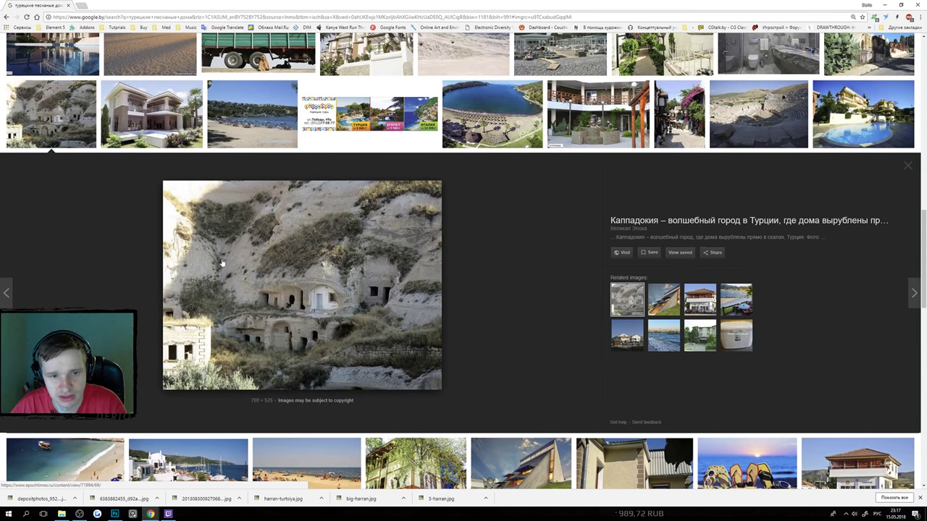
# Find the photo of Cappadocia stone houses built into the rocky slope and save it as 75_kappad-10.jpg.
pyautogui.scroll(-5, 222, 263)
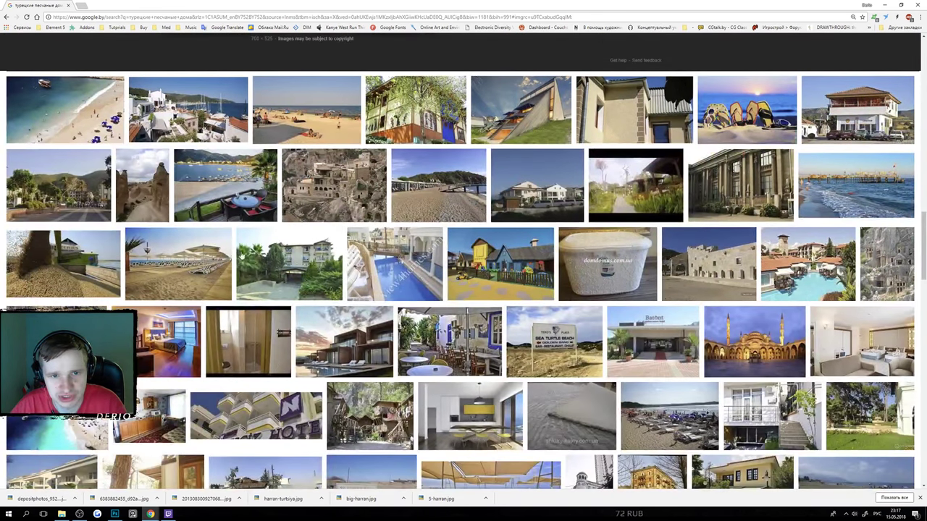
pyautogui.click(343, 207)
pyautogui.rightClick(350, 243)
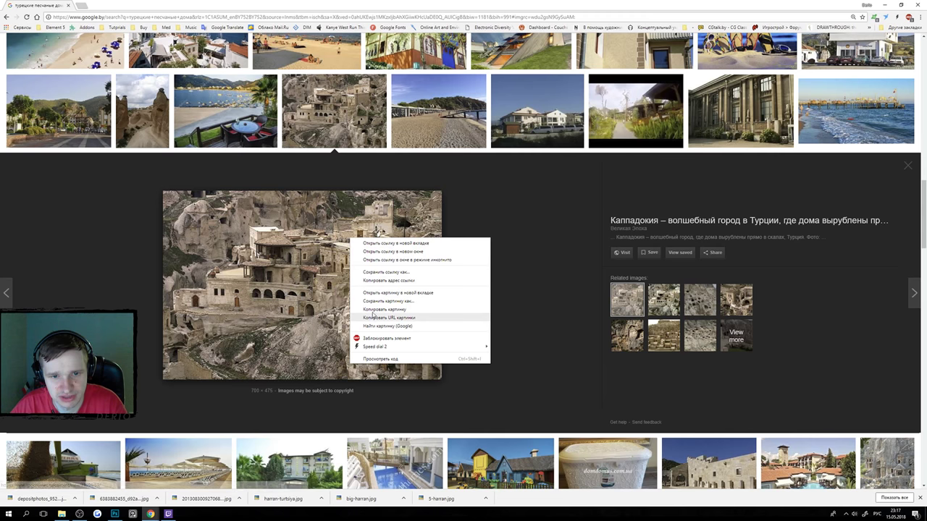
pyautogui.click(376, 303)
# Save the related photo of the Vardzia cave city as DSC07870.jpg, and save the related House in Cappadocia photo.
pyautogui.click(715, 308)
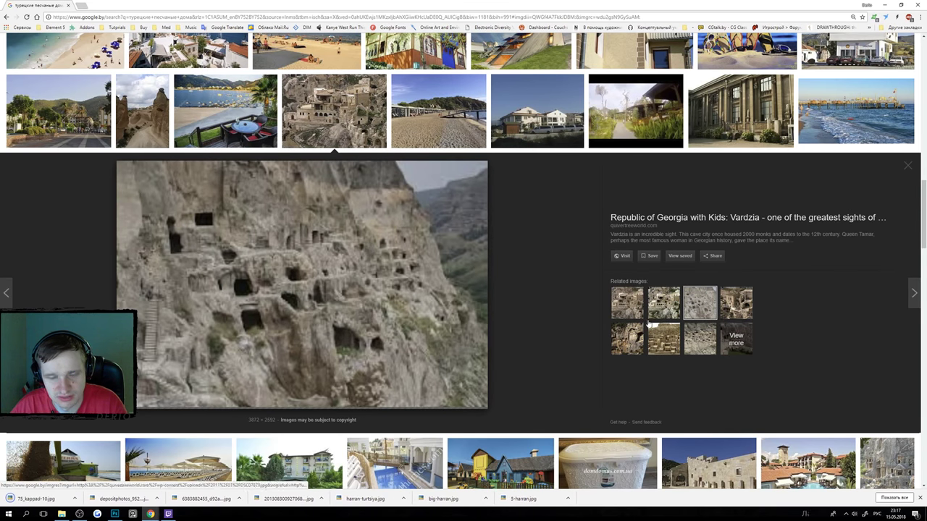
pyautogui.scroll(-1, 469, 295)
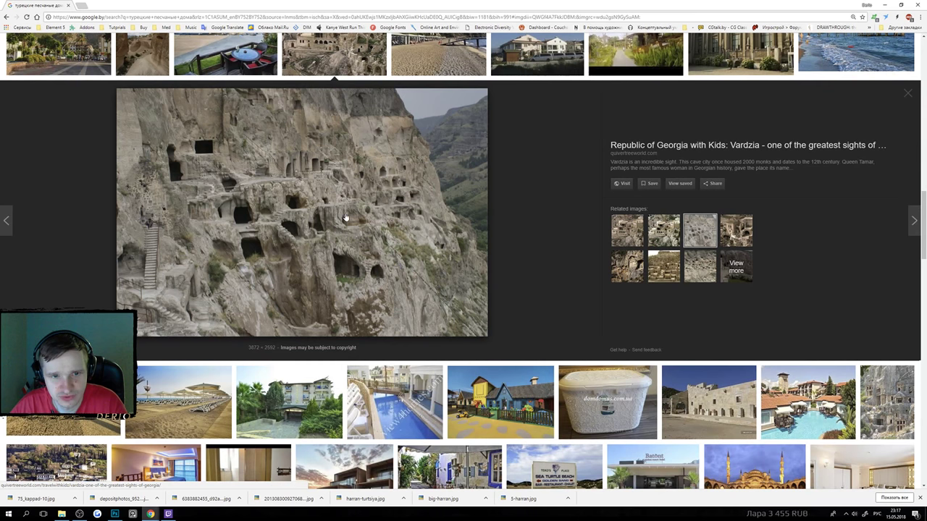
pyautogui.rightClick(345, 212)
pyautogui.click(377, 281)
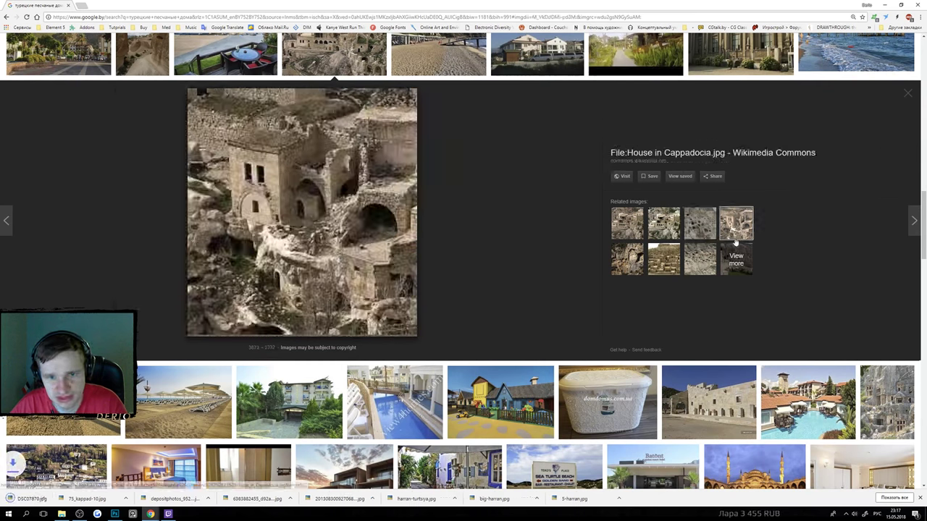
pyautogui.rightClick(375, 221)
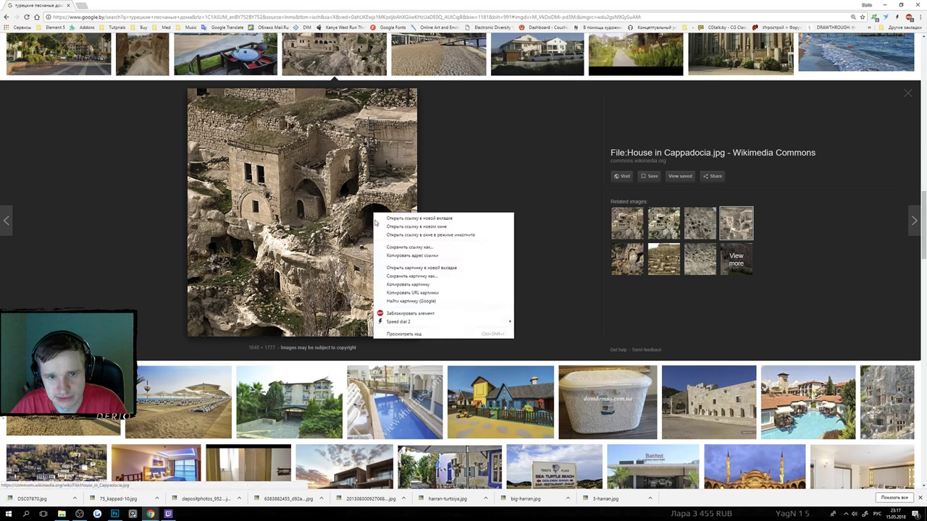
pyautogui.click(409, 276)
# Open the related photo of the densely built stone town on a hillside and save it as a reference.
pyautogui.click(627, 258)
pyautogui.click(664, 270)
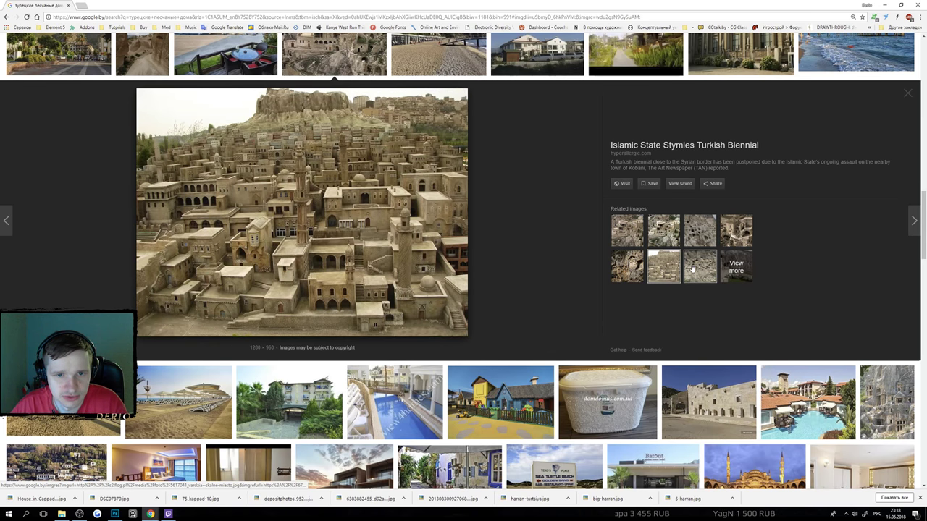
pyautogui.rightClick(406, 215)
pyautogui.click(435, 273)
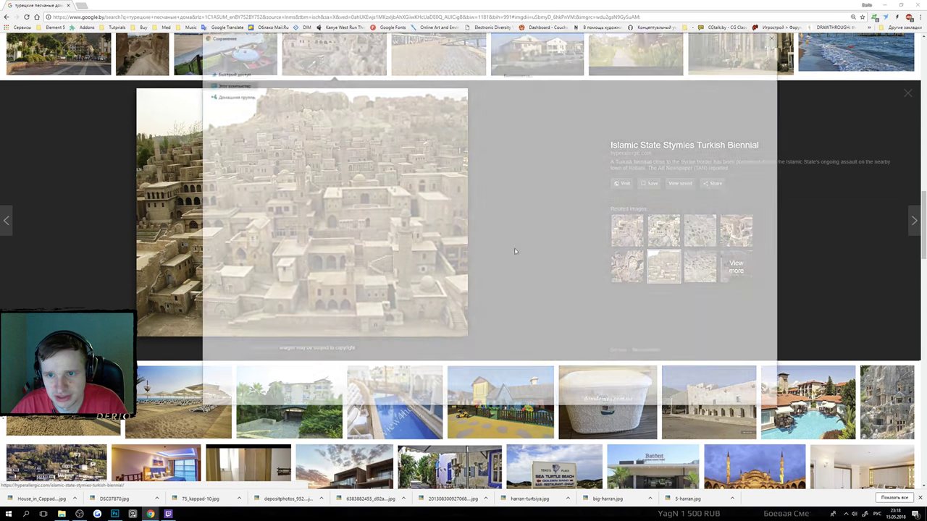
pyautogui.press('Return')
# Copy "Islamic State Stymies Turkish" from the stone town photo's title and search images for it.
pyautogui.moveTo(610, 145); pyautogui.dragTo(725, 145)
pyautogui.hotkey('ctrl', 'c')
pyautogui.scroll(8, 572, 196)
pyautogui.scroll(15, 572, 195)
pyautogui.moveTo(144, 49); pyautogui.dragTo(2, 51)
pyautogui.hotkey('ctrl', 'v')
pyautogui.press('Return')
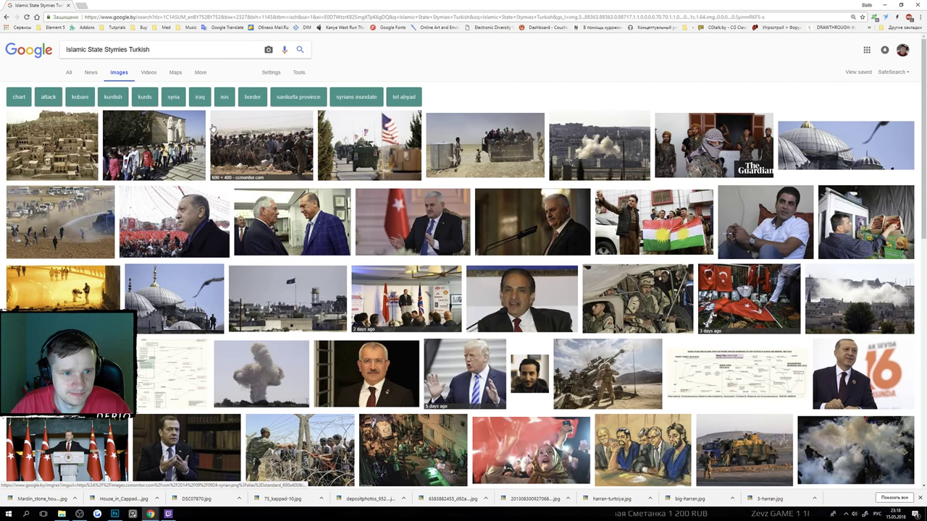
pyautogui.moveTo(152, 49); pyautogui.dragTo(105, 49)
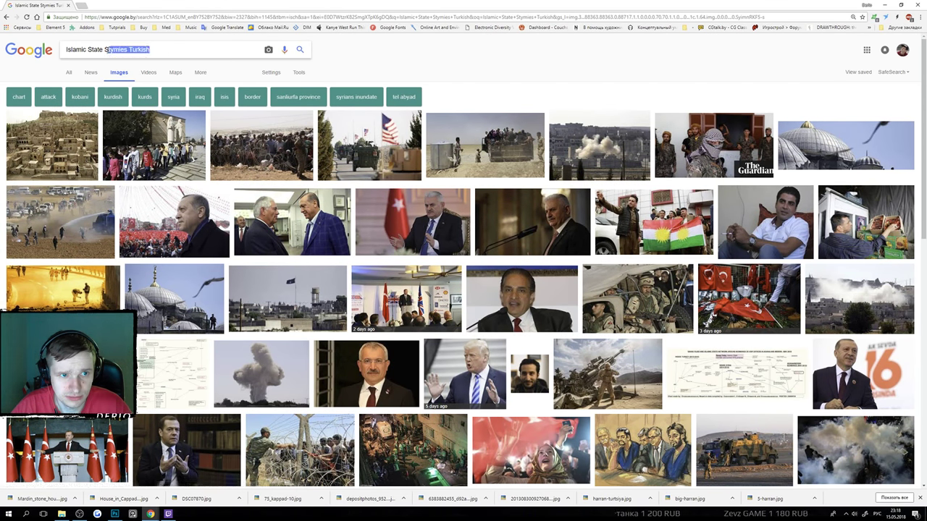
pyautogui.write('фксршеусеку')
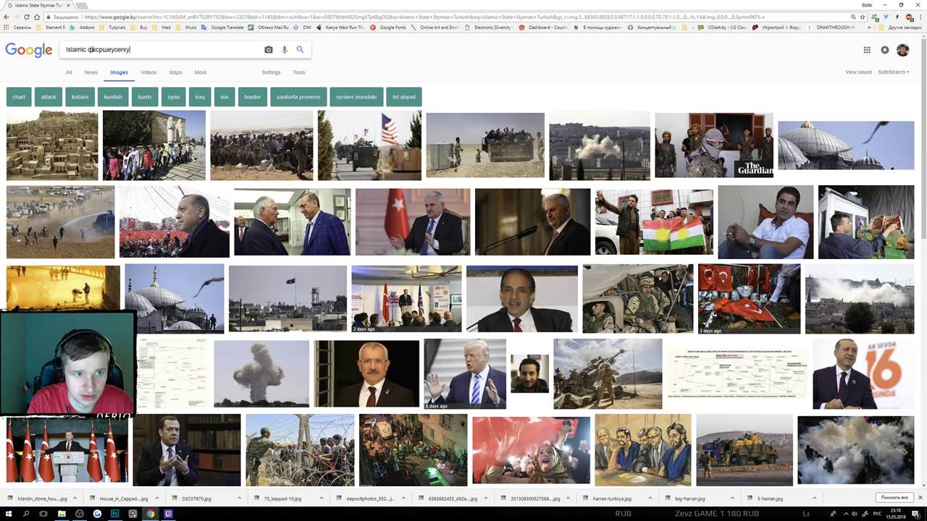
pyautogui.press('Return')
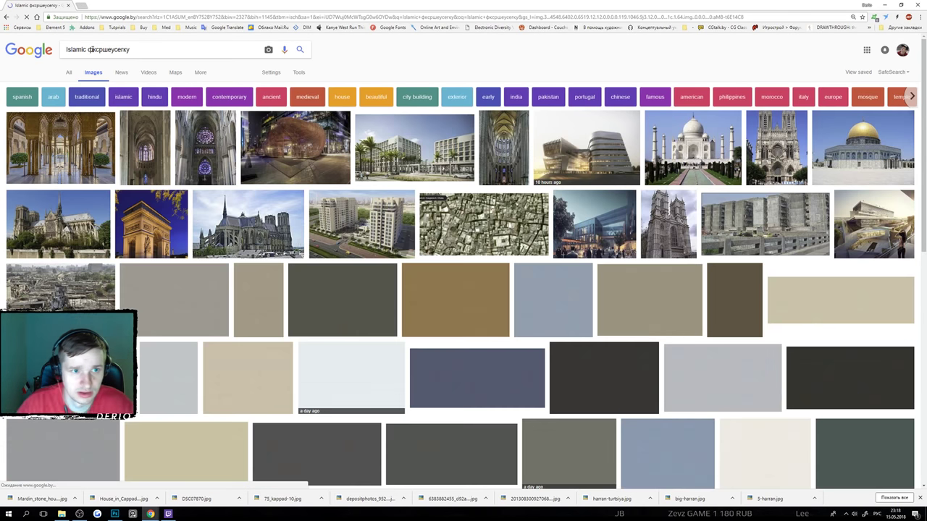
pyautogui.click(71, 72)
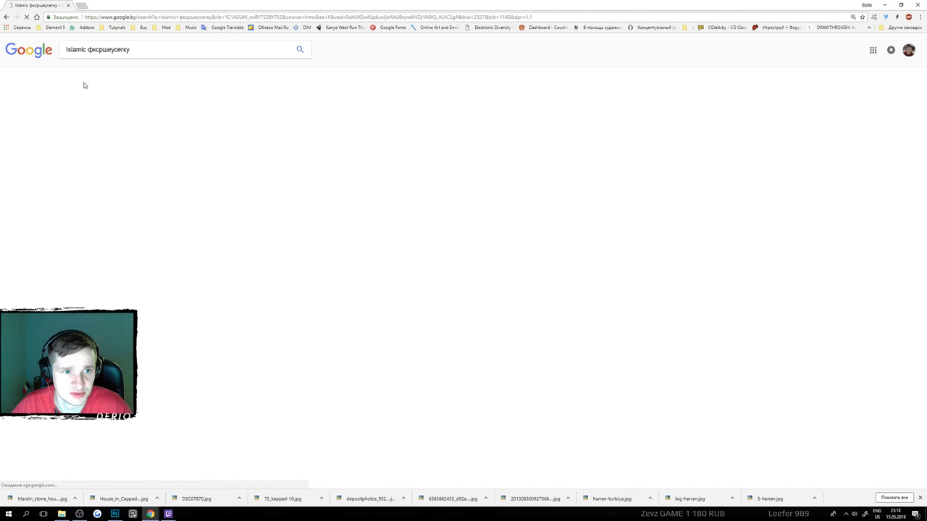
# Search for "Islamic architecture" and show its image results.
pyautogui.moveTo(136, 54); pyautogui.dragTo(88, 49)
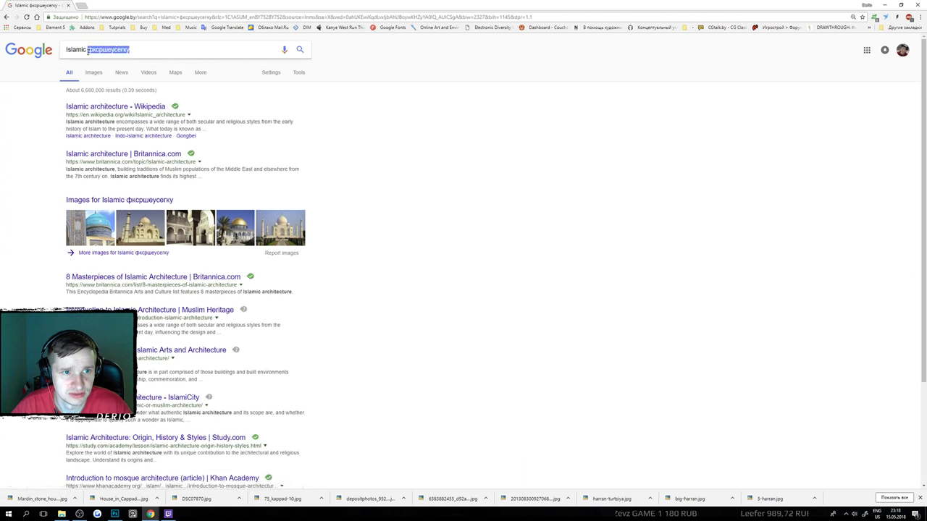
pyautogui.moveTo(59, 159); pyautogui.dragTo(115, 154)
pyautogui.moveTo(133, 50); pyautogui.dragTo(76, 56)
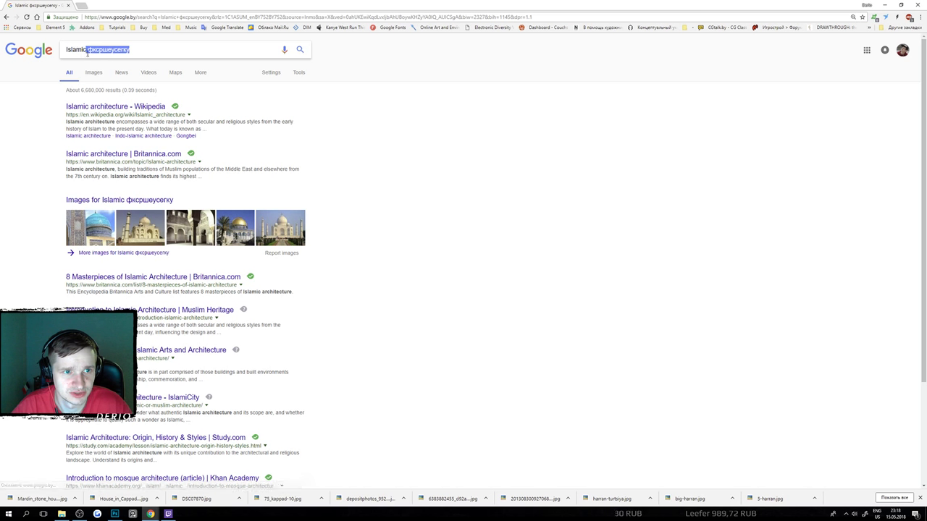
pyautogui.write('mic architecture')
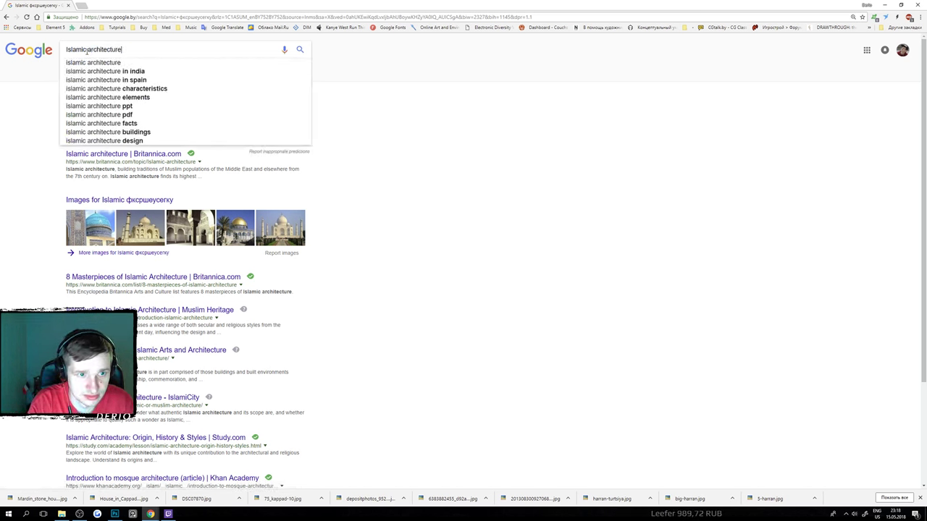
pyautogui.press('Return')
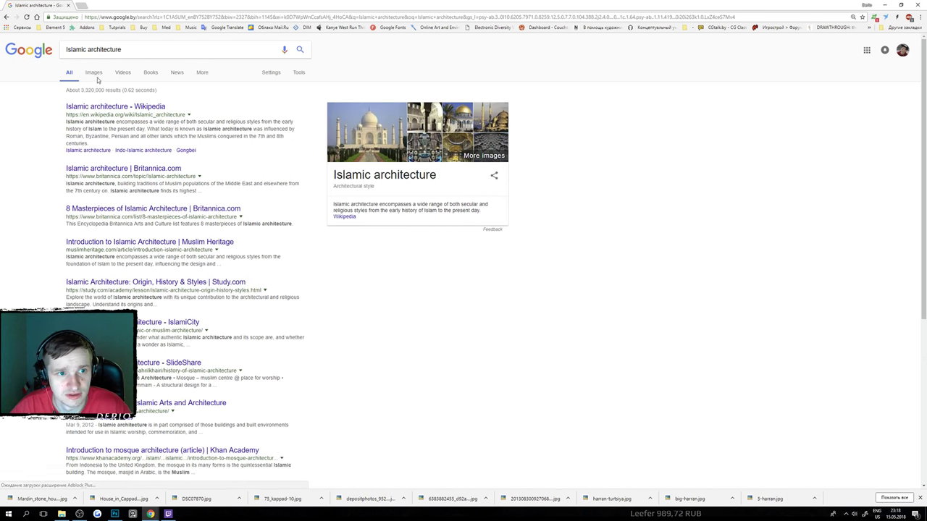
pyautogui.click(94, 73)
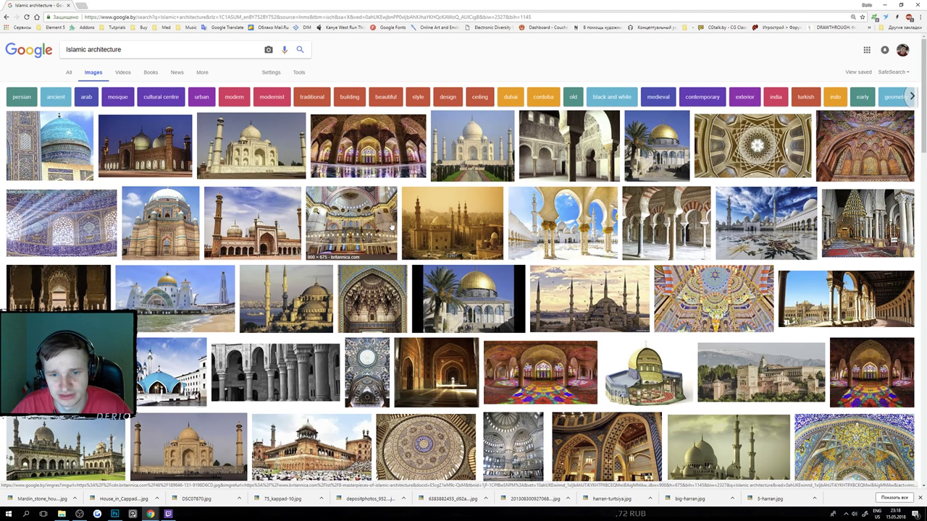
# Browse the Islamic architecture images and refine the search to "Islamic sand architecture".
pyautogui.scroll(-3, 382, 220)
pyautogui.scroll(1, 171, 147)
pyautogui.scroll(2, 171, 146)
pyautogui.write('sand')
pyautogui.press('Return')
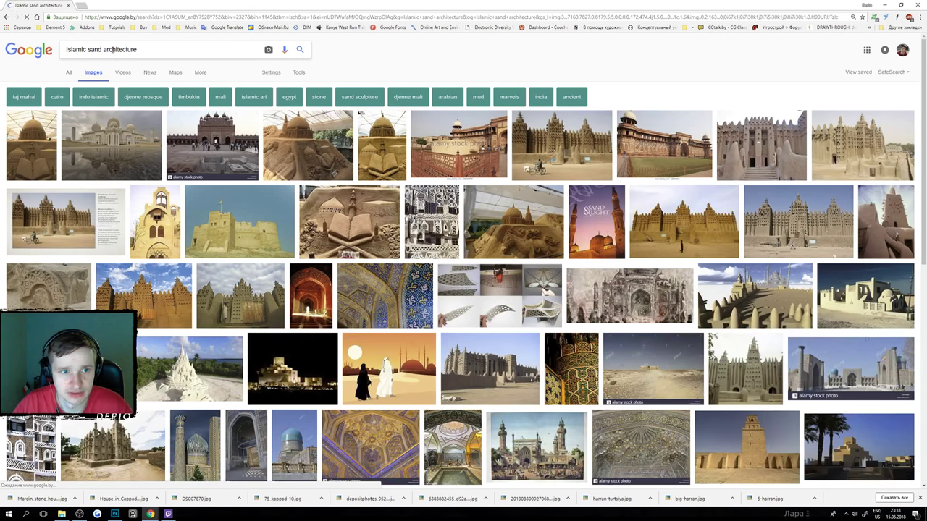
# Preview the Indo-Islamic courtyard photo and the mud-built mosque with spiked towers among the results.
pyautogui.click(212, 145)
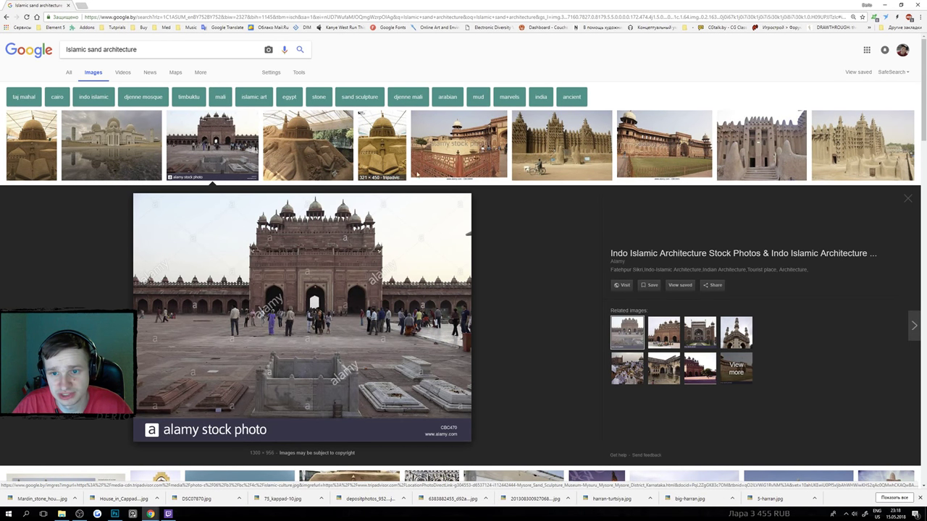
pyautogui.scroll(-1, 553, 166)
pyautogui.click(861, 126)
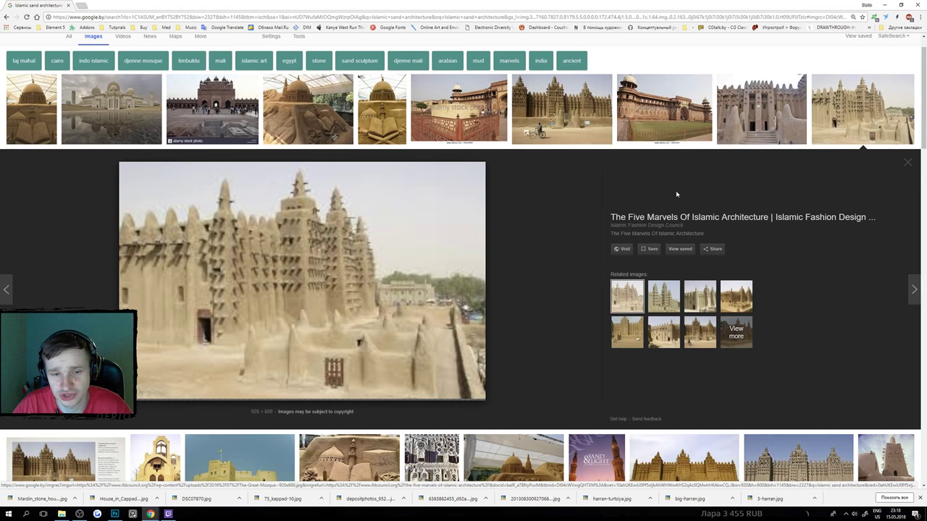
# Save the previewed photo of the mud-built mosque with spiked towers as a reference image.
pyautogui.scroll(-1, 672, 193)
pyautogui.scroll(-1, 672, 191)
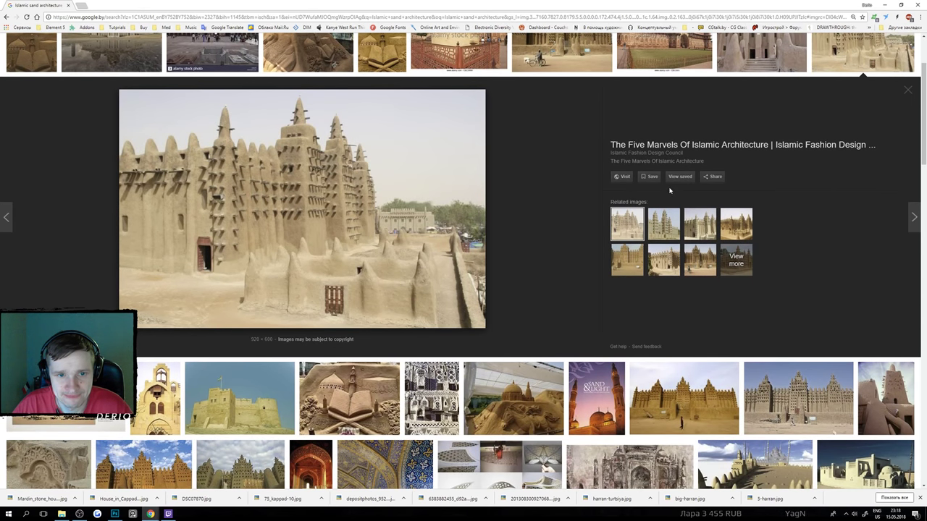
pyautogui.rightClick(307, 175)
pyautogui.click(319, 237)
pyautogui.press('Return')
# Preview the related mud mosque photos, starting with the Mosque of Niono, and try to save that one.
pyautogui.click(660, 230)
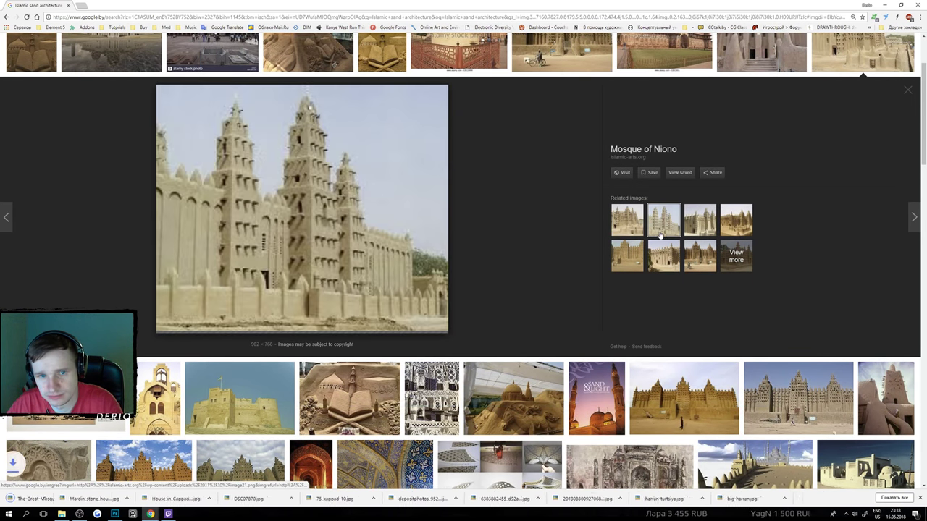
pyautogui.rightClick(378, 201)
pyautogui.click(408, 263)
pyautogui.click(700, 220)
pyautogui.click(734, 223)
# Find the Iranian domed house with stairways and wind towers further down the results and save its photo.
pyautogui.scroll(-3, 648, 259)
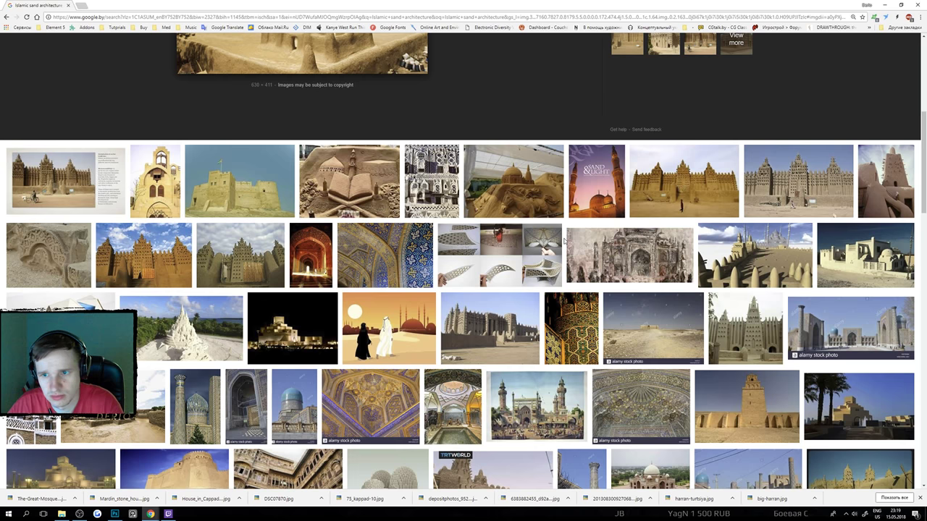
pyautogui.scroll(-1, 564, 242)
pyautogui.scroll(-2, 564, 241)
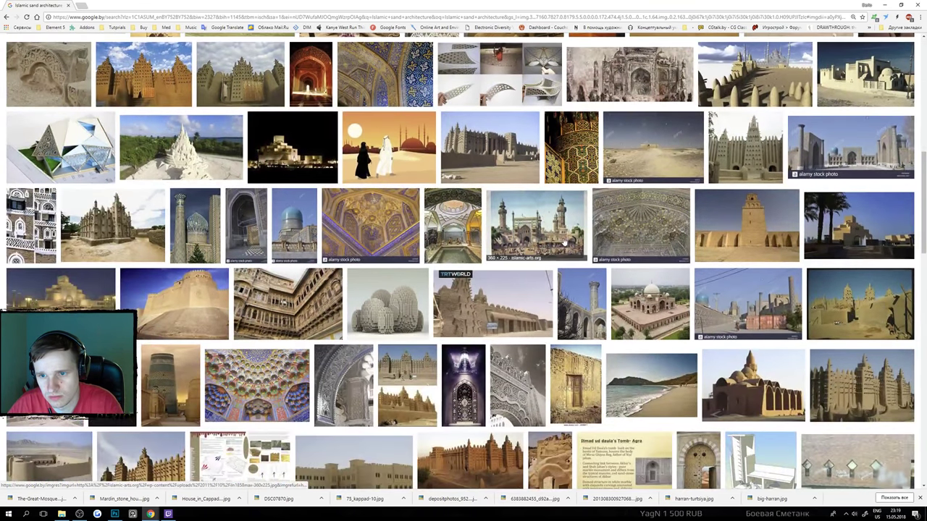
pyautogui.scroll(-1, 564, 243)
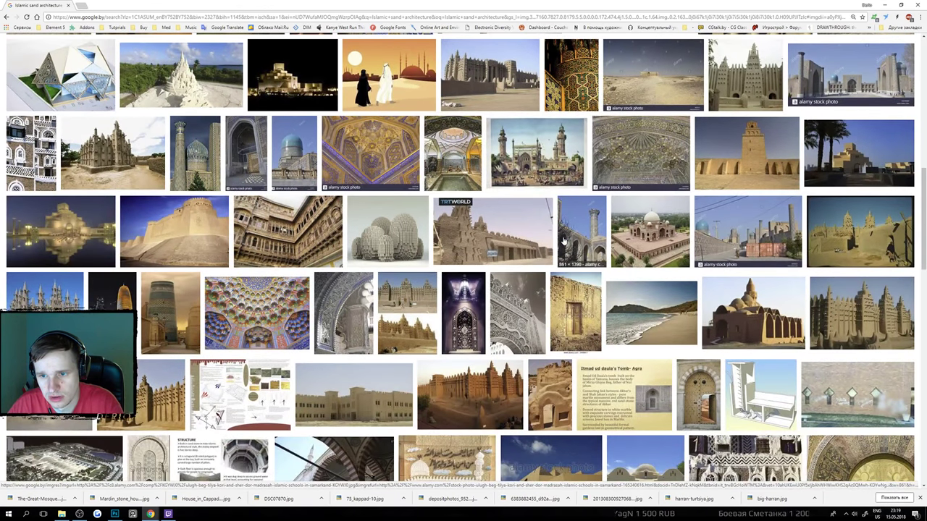
pyautogui.scroll(-1, 640, 269)
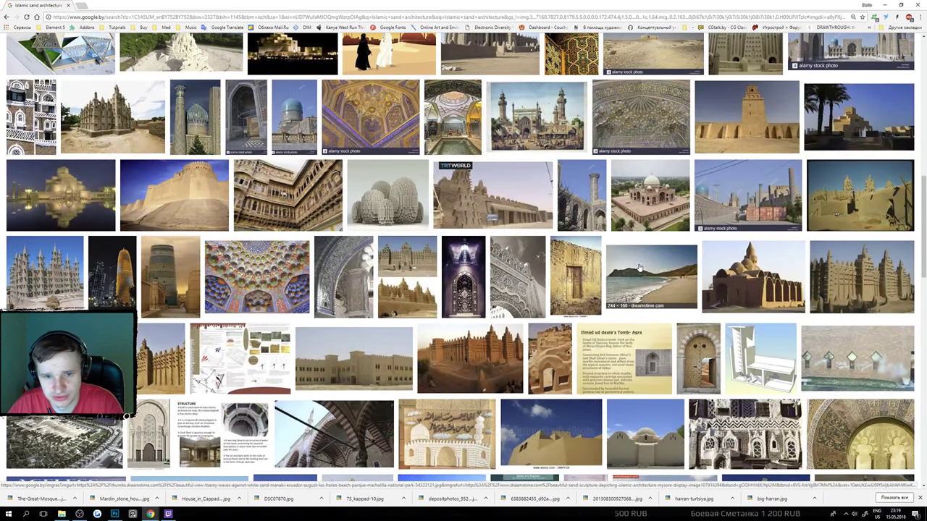
pyautogui.scroll(-4, 639, 268)
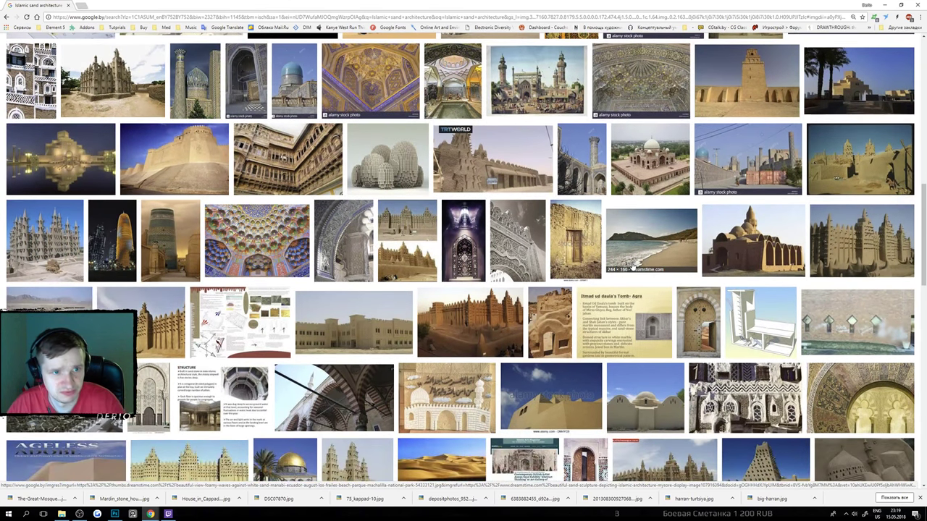
pyautogui.scroll(-3, 628, 265)
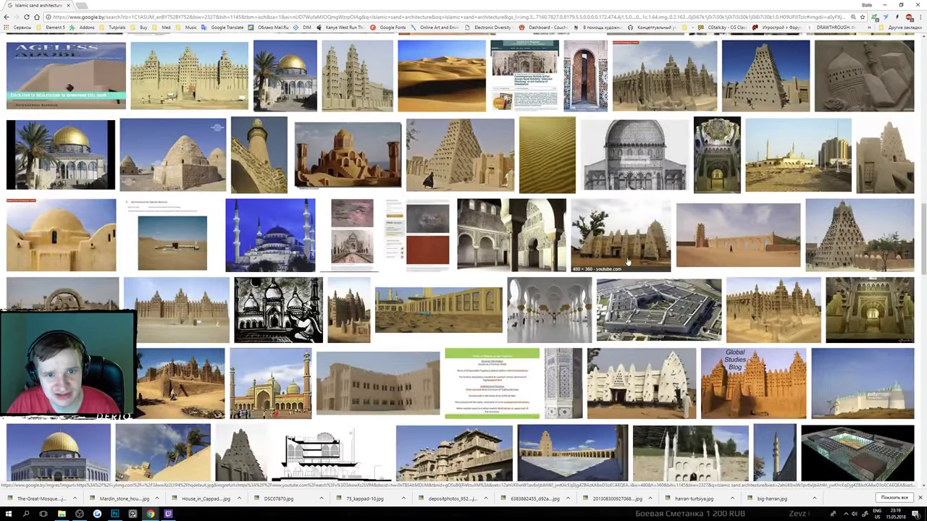
pyautogui.click(342, 168)
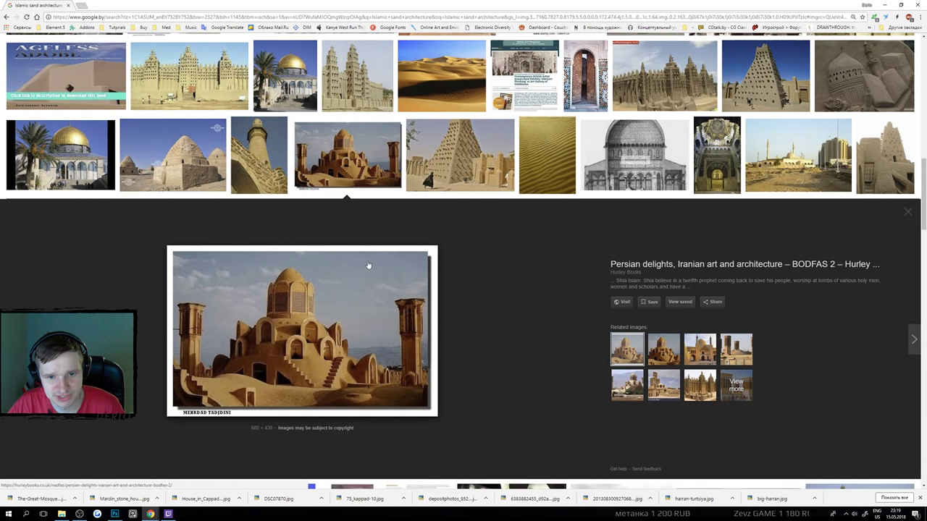
pyautogui.rightClick(388, 296)
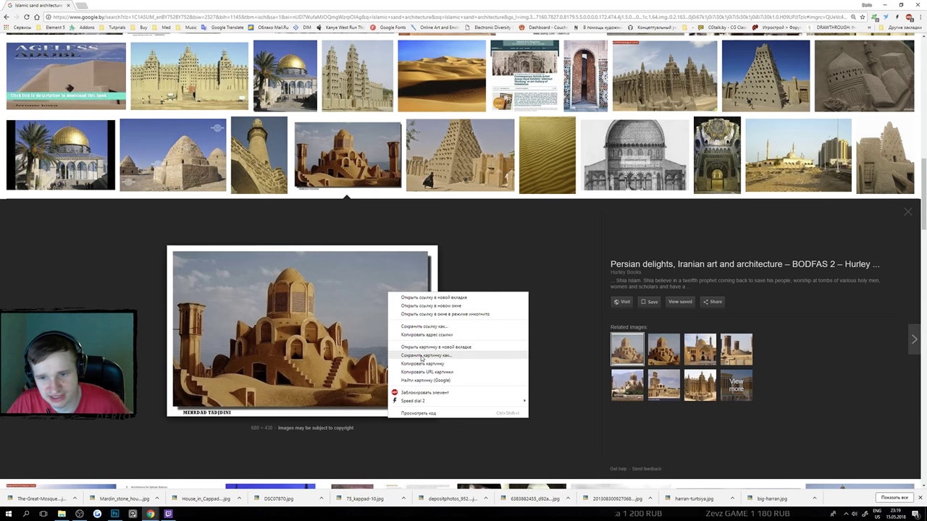
pyautogui.click(424, 355)
pyautogui.press('Return')
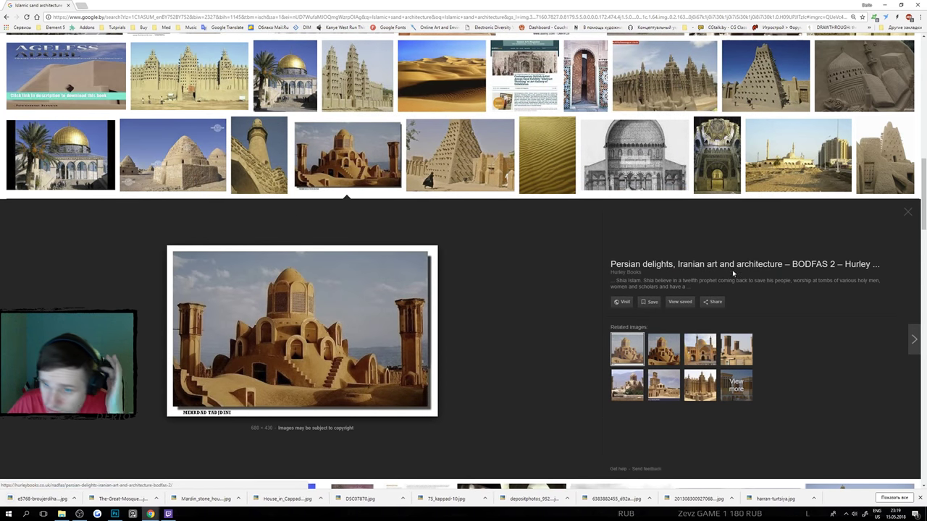
# Preview the photo of the smooth adobe dome from Beautiful Mosques Pictures.
pyautogui.scroll(-2, 615, 262)
pyautogui.scroll(-2, 615, 262)
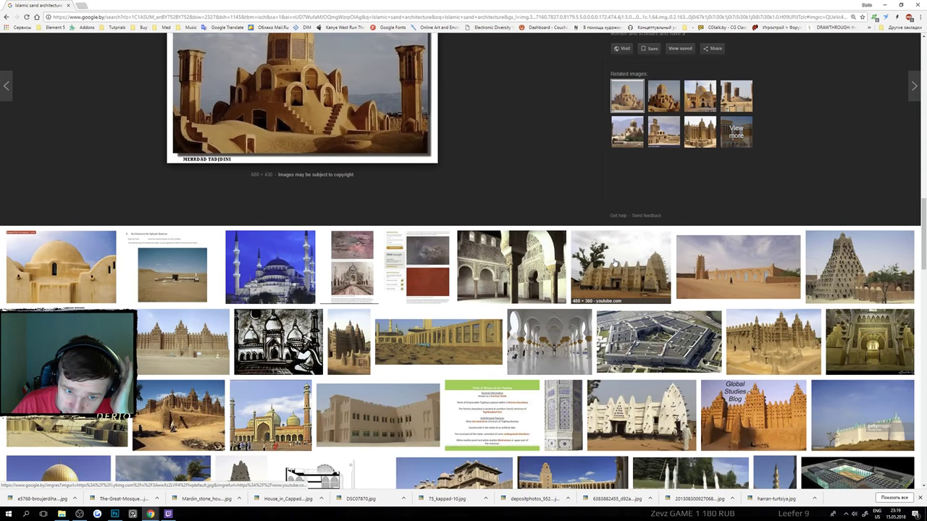
pyautogui.press('Right')
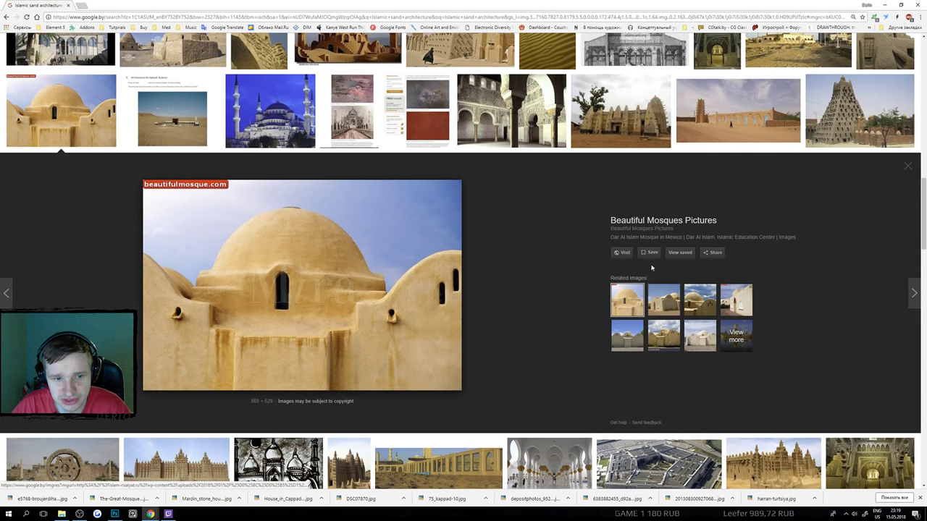
# Close the browser, open an empty PureRef board and load all images from the Refs folder onto it.
pyautogui.click(917, 5)
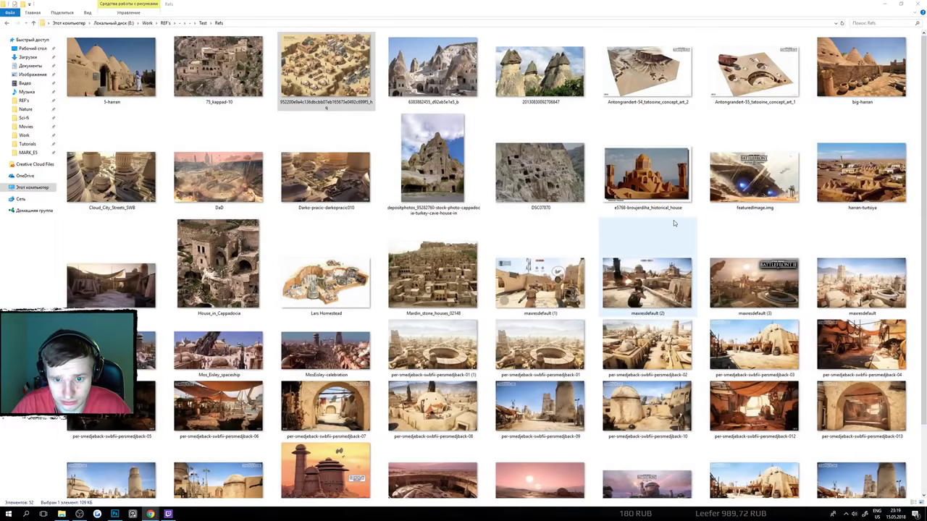
pyautogui.click(295, 118)
pyautogui.click(296, 105)
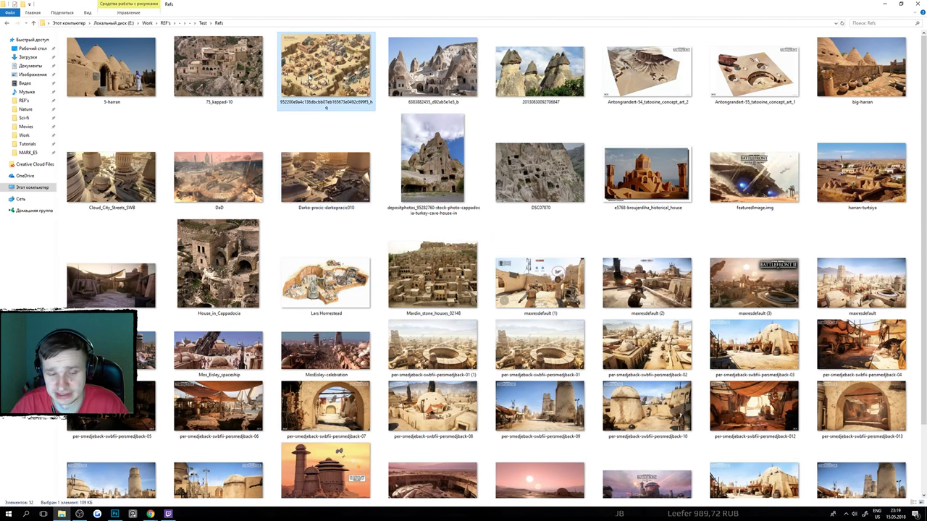
pyautogui.click(132, 514)
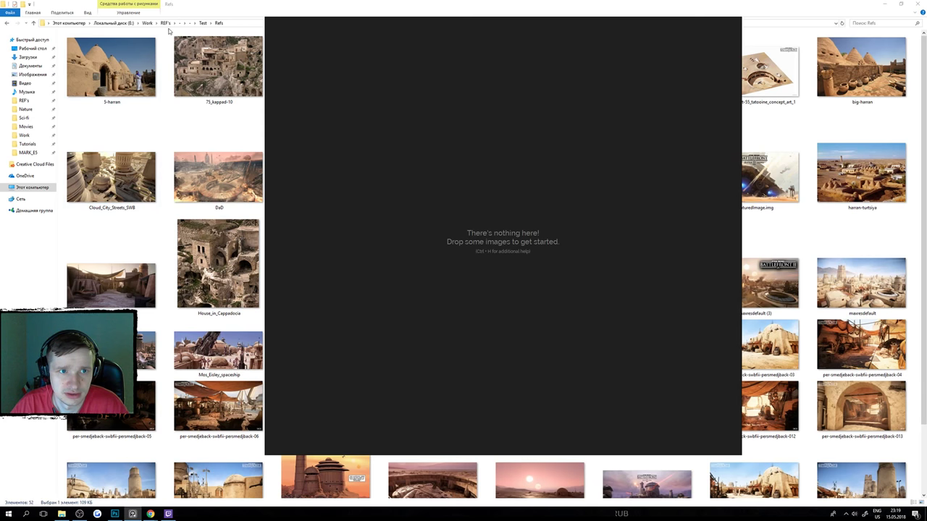
pyautogui.click(151, 174)
pyautogui.hotkey('ctrl', 'a')
pyautogui.moveTo(151, 514); pyautogui.dragTo(477, 237)
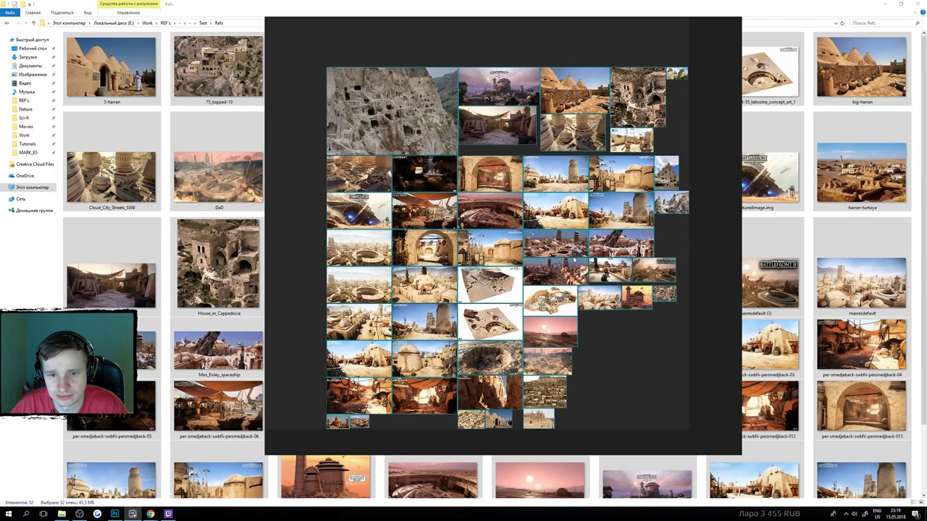
# Move the PureRef board onto the second display and bring the blank Photoshop canvas into view.
pyautogui.moveTo(438, 29); pyautogui.dragTo(926, 29)
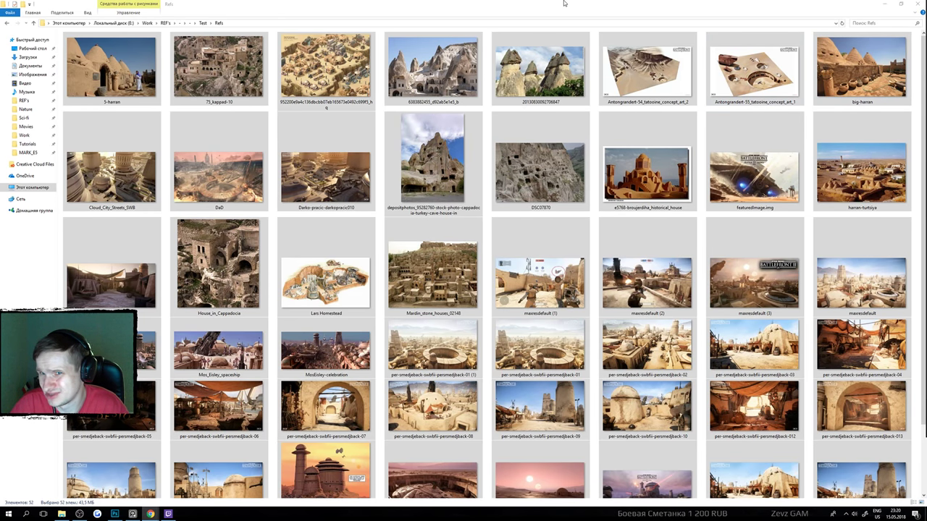
pyautogui.click(881, 6)
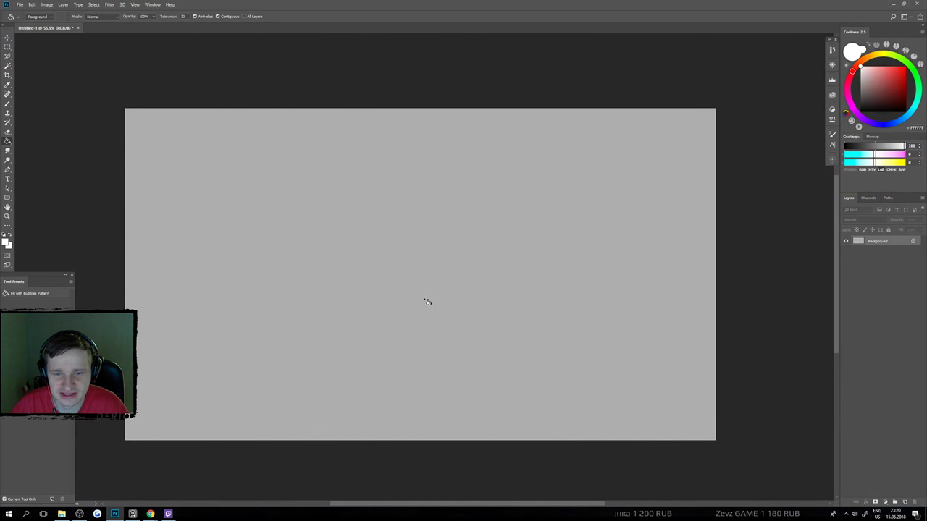
pyautogui.press('v')
pyautogui.moveTo(430, 261); pyautogui.dragTo(440, 266)
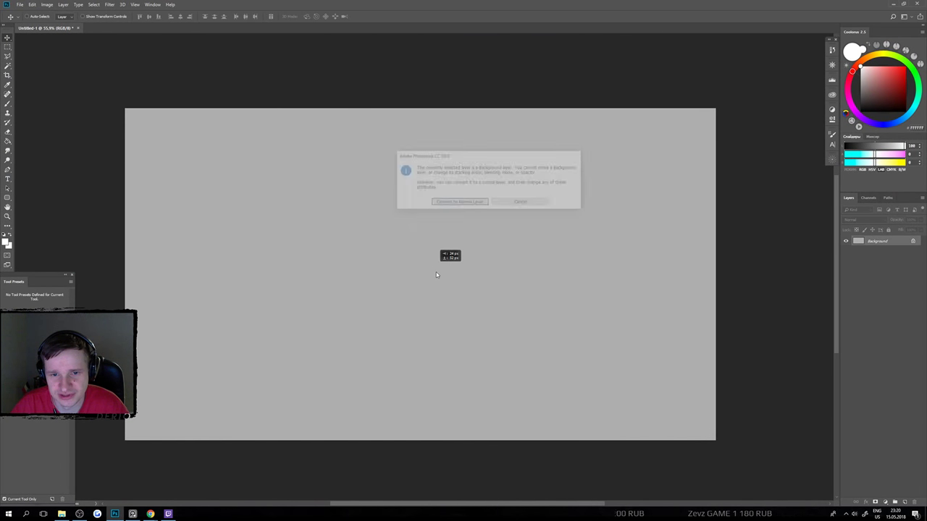
pyautogui.click(503, 204)
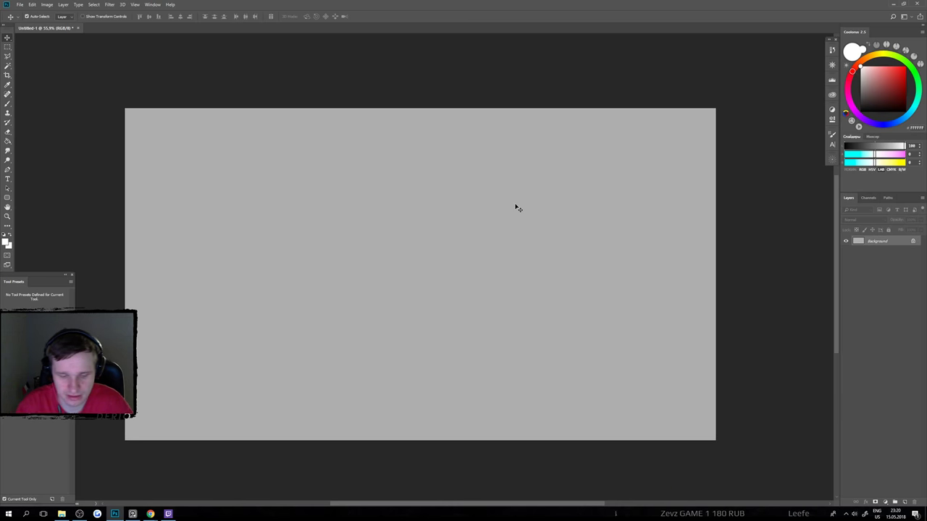
# Add a new empty layer above the grey background and activate the Brush tool.
pyautogui.hotkey('ctrl', 'shift', 'n')
pyautogui.press('Return')
pyautogui.press('b')
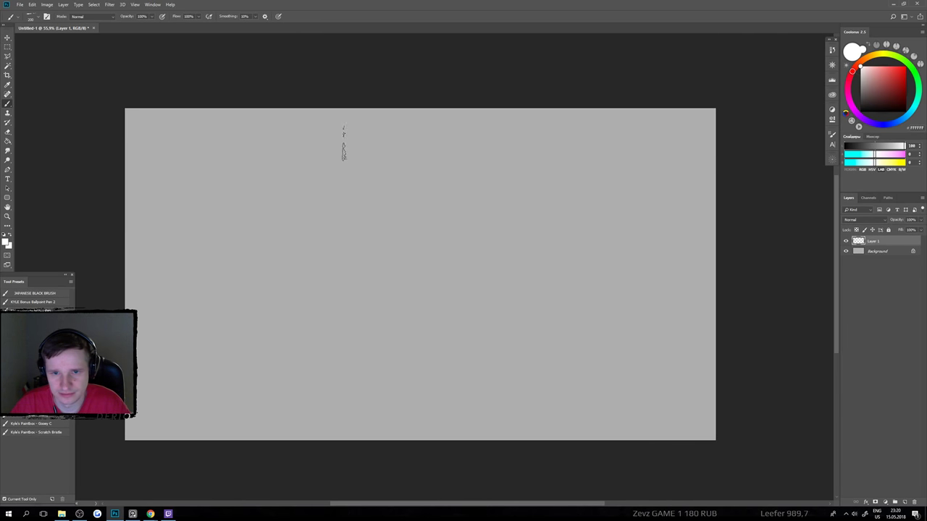
# Choose the first round brush in the My_BrushPack_new_02_09_17 group and reset the foreground colour to black.
pyautogui.click(32, 19)
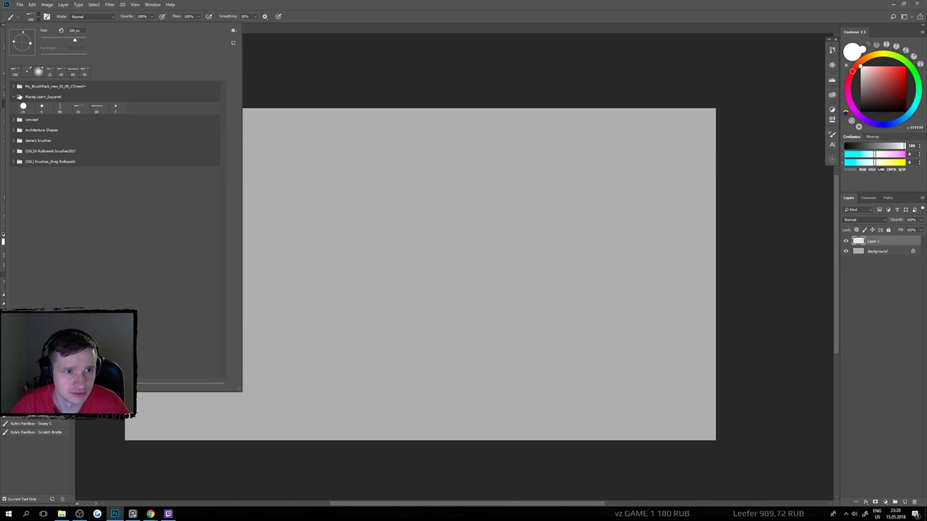
pyautogui.click(17, 97)
pyautogui.click(13, 86)
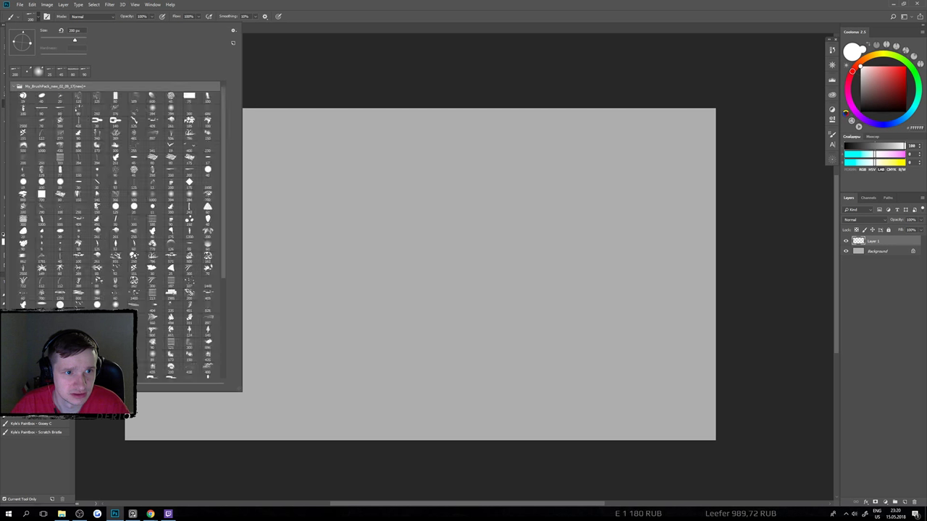
pyautogui.click(23, 96)
pyautogui.moveTo(355, 145); pyautogui.dragTo(360, 168)
pyautogui.press('d')
# Try out a few diagonal black brush strokes on the new layer and undo each one.
pyautogui.moveTo(513, 217); pyautogui.dragTo(471, 254)
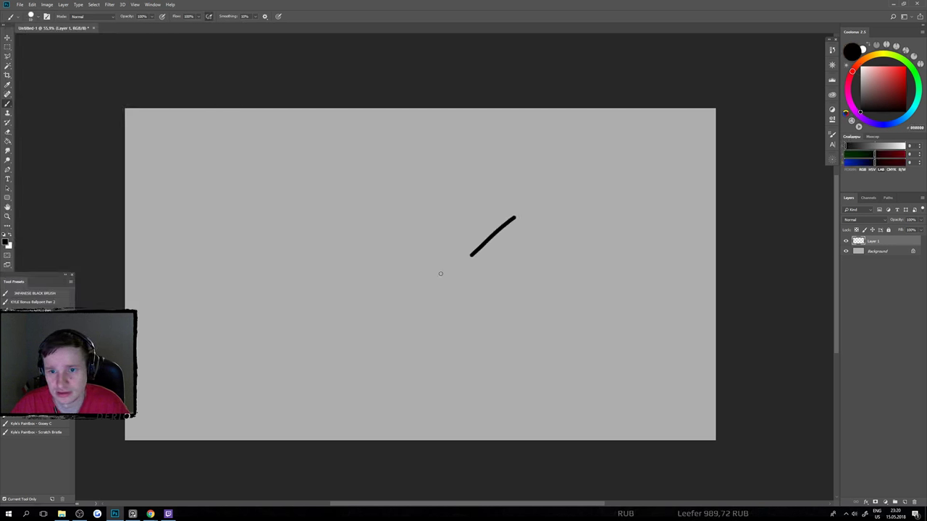
pyautogui.hotkey('ctrl', 'z')
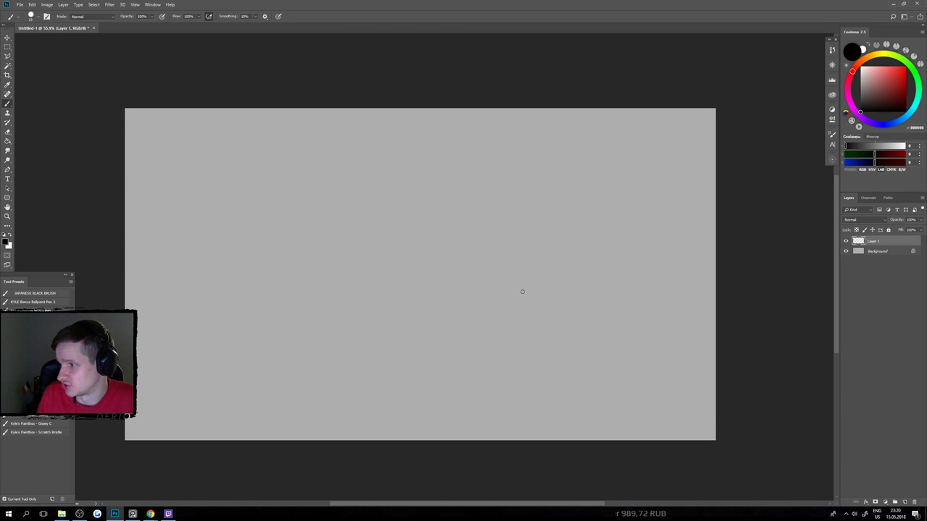
pyautogui.moveTo(498, 248); pyautogui.dragTo(462, 317)
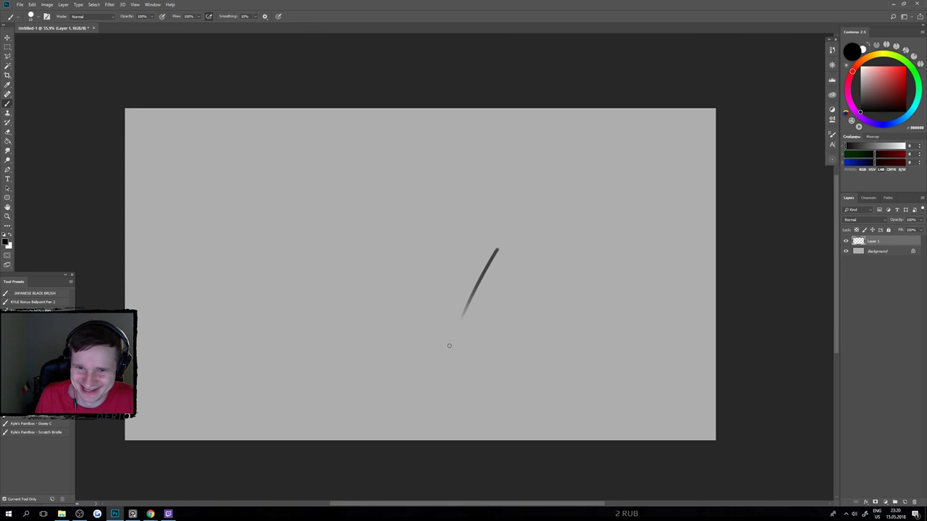
pyautogui.hotkey('ctrl', 'z')
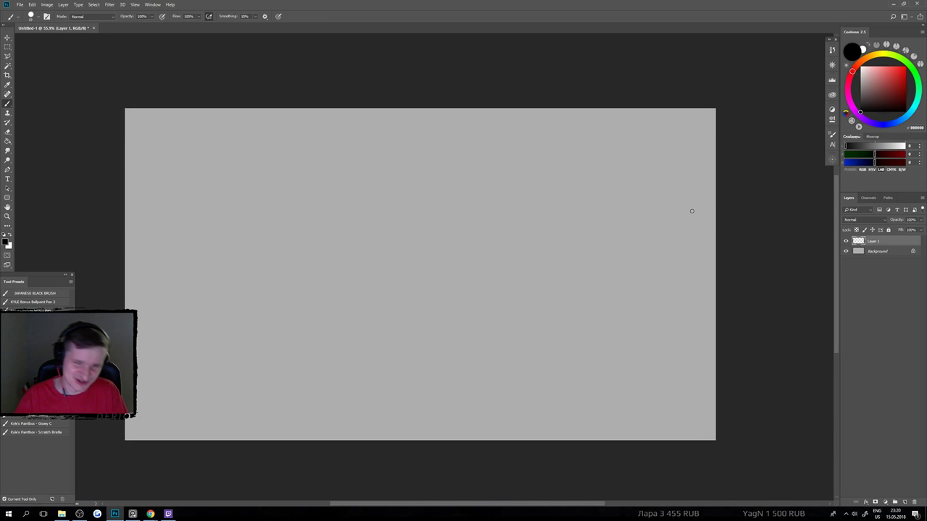
pyautogui.moveTo(526, 224); pyautogui.dragTo(502, 273)
pyautogui.hotkey('ctrl', 'z')
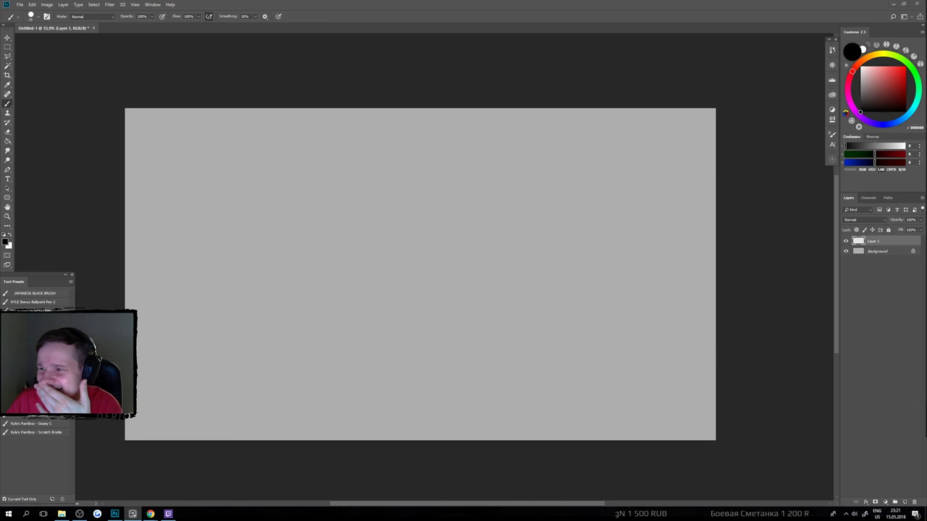
# Return to the Refs folder and view the Battlefront II street and market screenshots at full size.
pyautogui.click(61, 514)
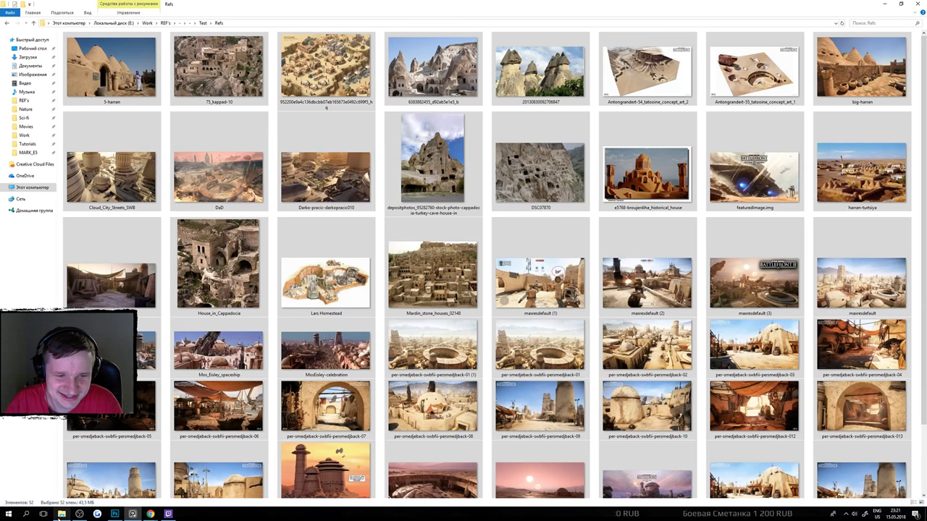
pyautogui.click(430, 331)
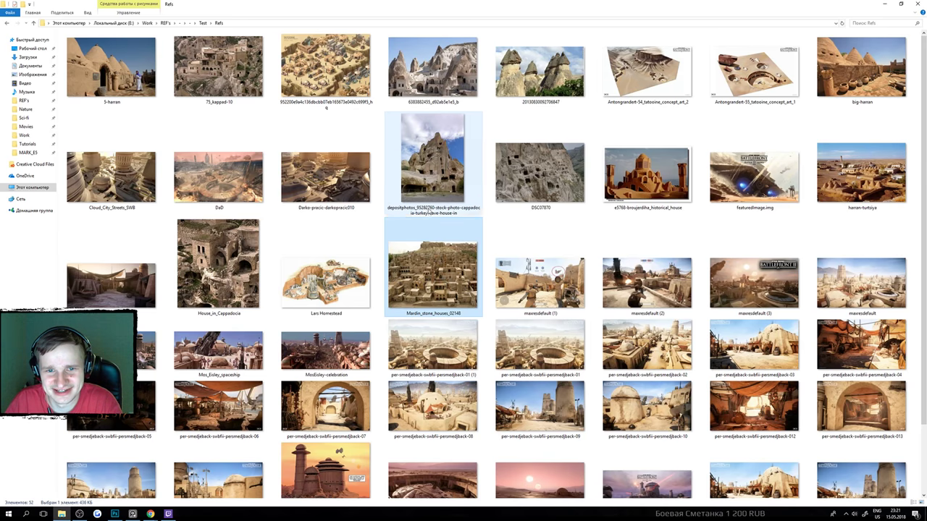
pyautogui.click(305, 199)
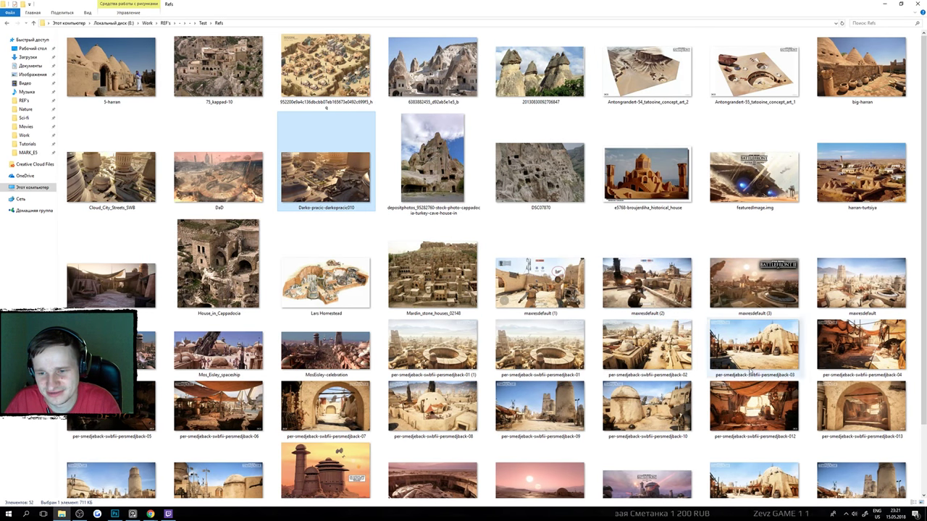
pyautogui.doubleClick(787, 323)
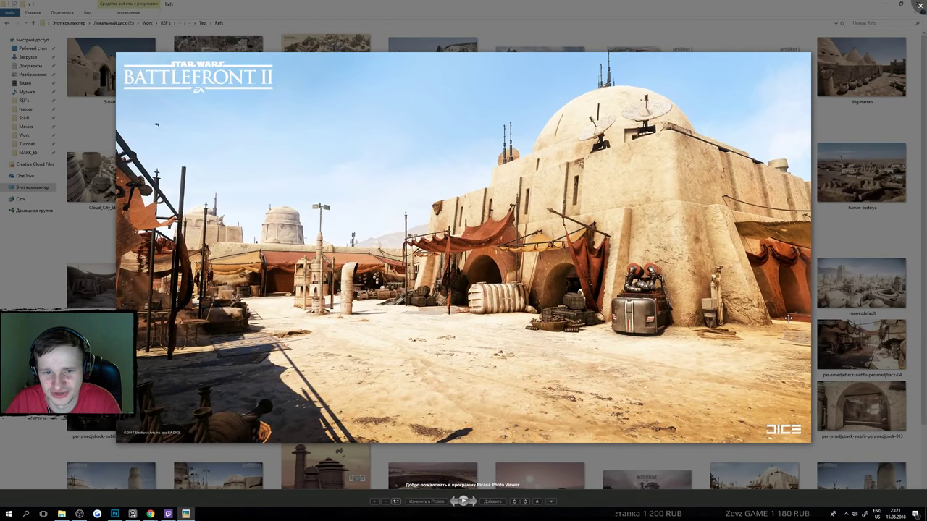
pyautogui.press('Right')
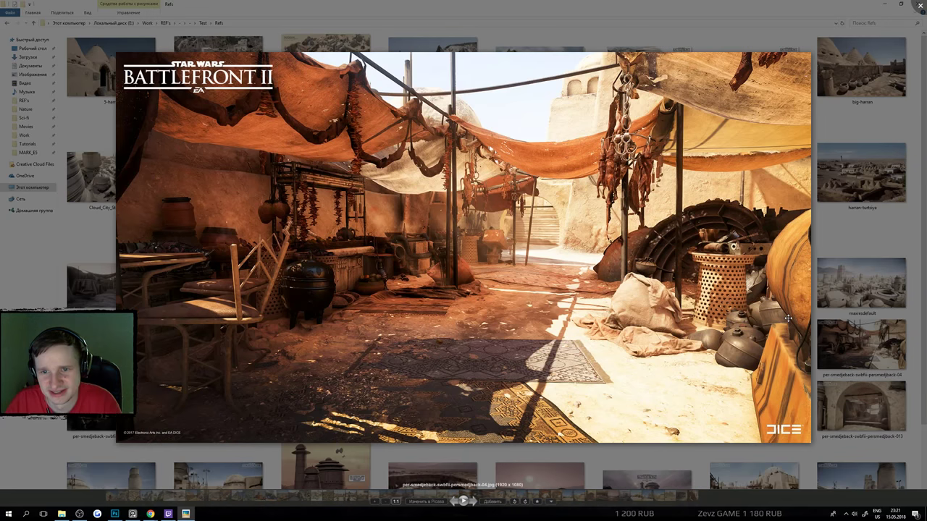
pyautogui.press('Right')
pyautogui.press('Right')
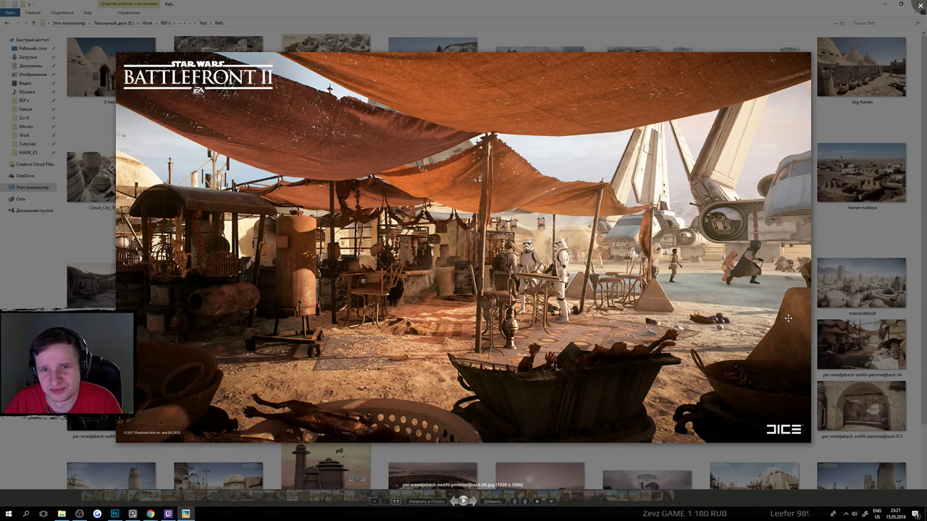
# View the next Battlefront II screenshots up to the domed rooftop scene and close the image viewer.
pyautogui.press('Right')
pyautogui.press('Right')
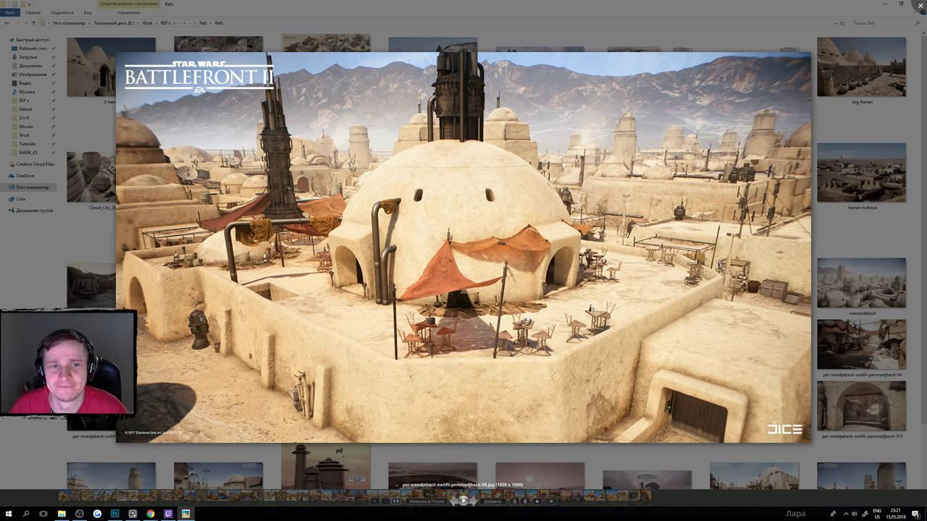
pyautogui.click(912, 11)
pyautogui.click(770, 46)
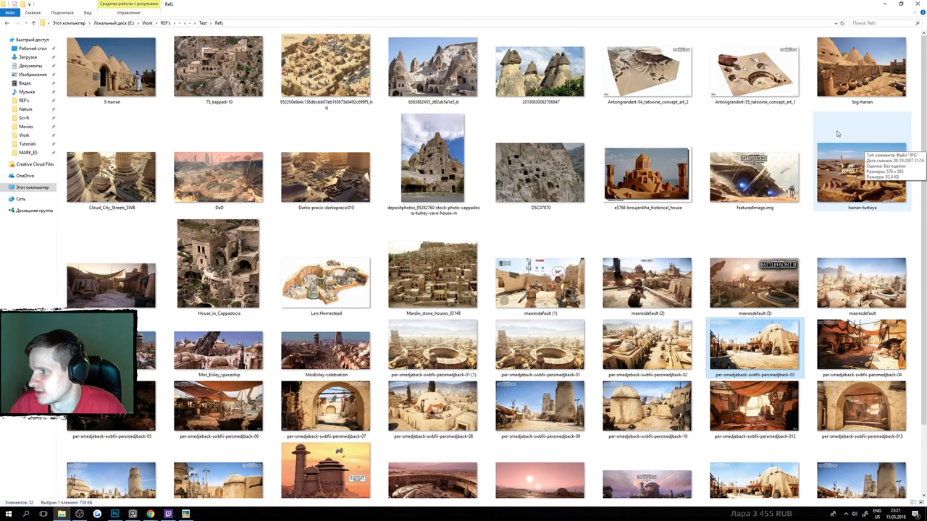
# Bring the PureRef board to the main screen and examine the cliff, market street and crater concept references closely.
pyautogui.moveTo(925, 331); pyautogui.dragTo(585, 347)
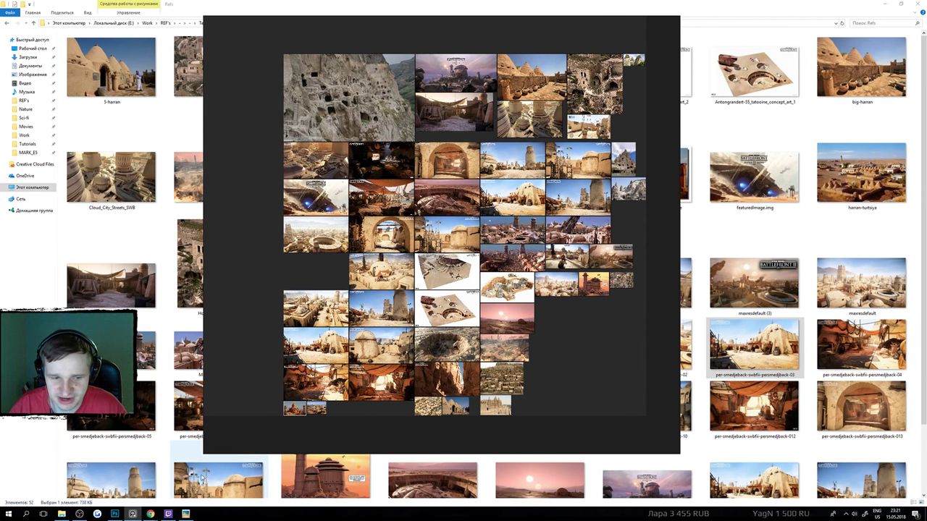
pyautogui.moveTo(131, 514)
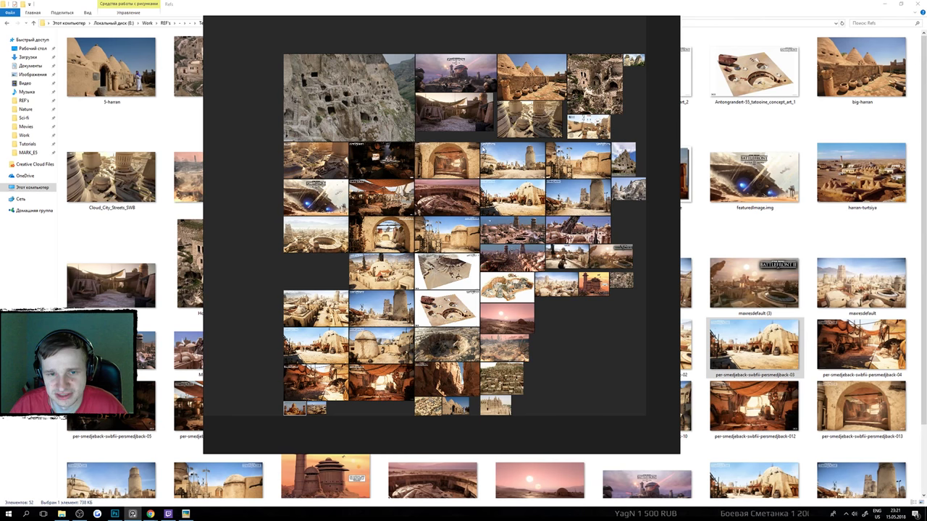
pyautogui.scroll(10, 483, 148)
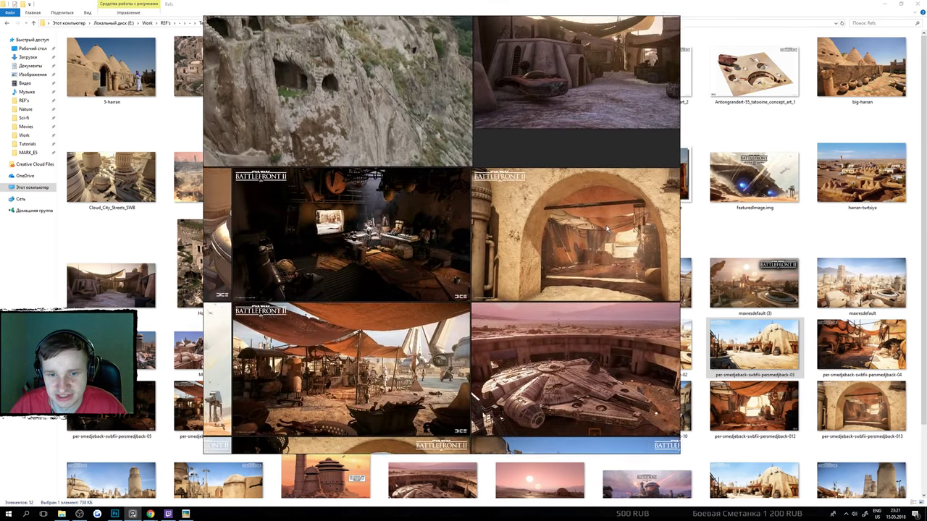
pyautogui.scroll(-5, 482, 192)
pyautogui.doubleClick(515, 157)
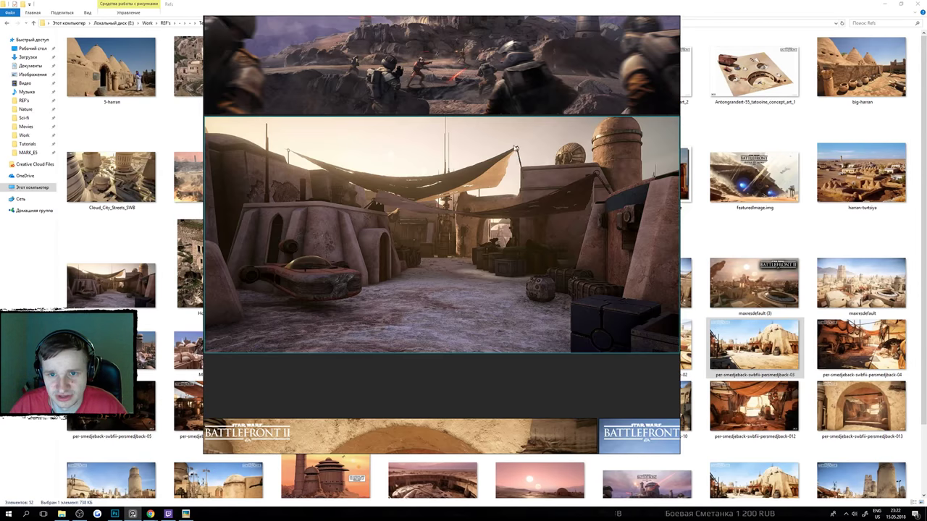
pyautogui.doubleClick(491, 193)
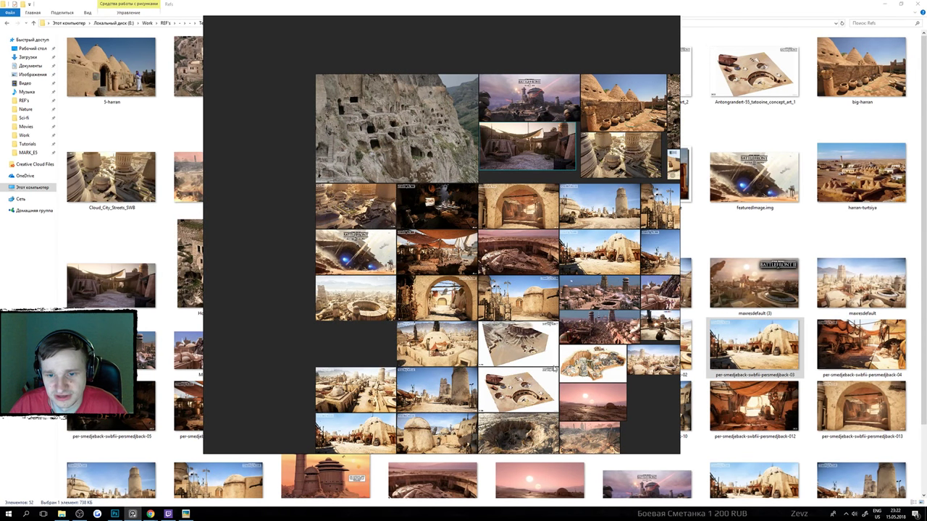
pyautogui.scroll(-1, 563, 328)
pyautogui.moveTo(587, 284); pyautogui.dragTo(501, 230)
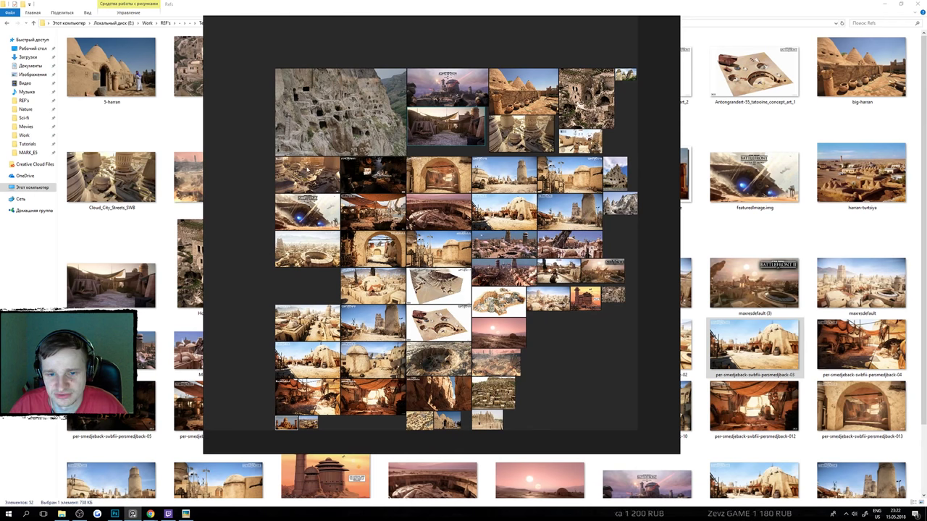
pyautogui.doubleClick(426, 334)
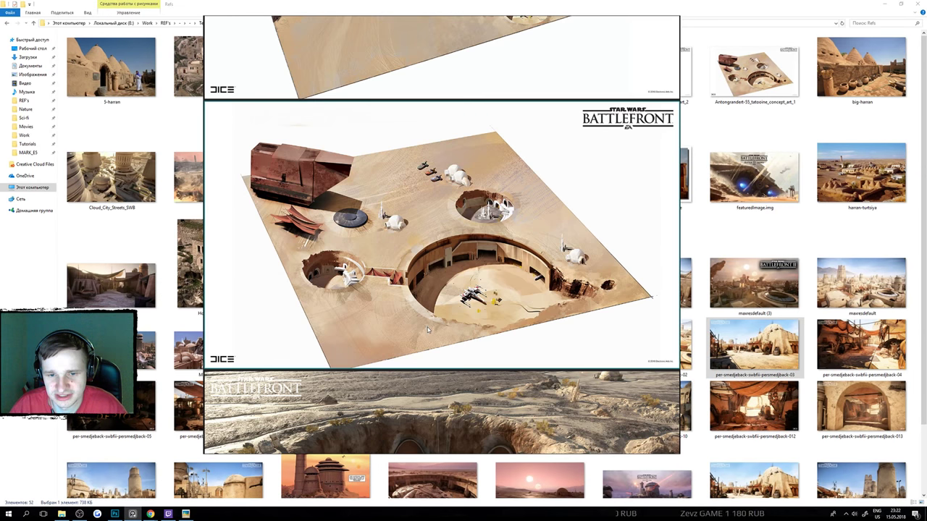
pyautogui.doubleClick(586, 214)
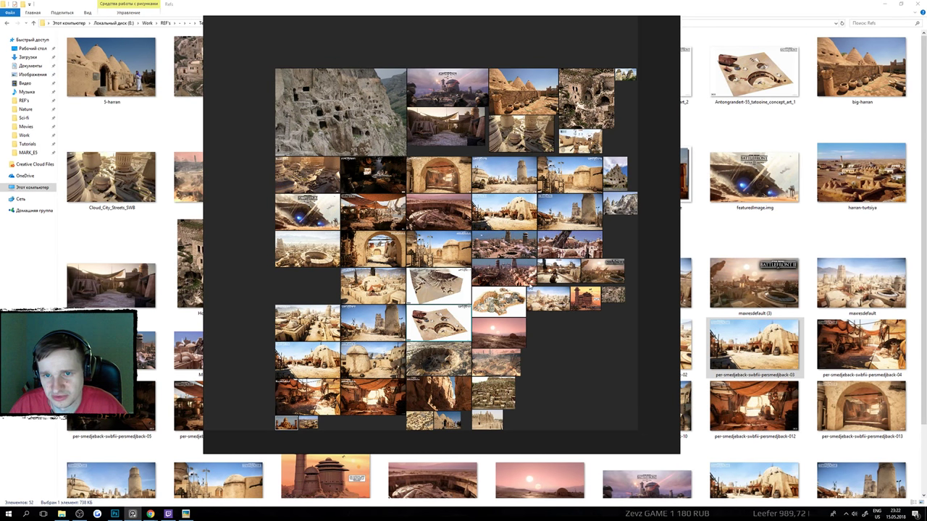
pyautogui.moveTo(440, 53); pyautogui.dragTo(925, 45)
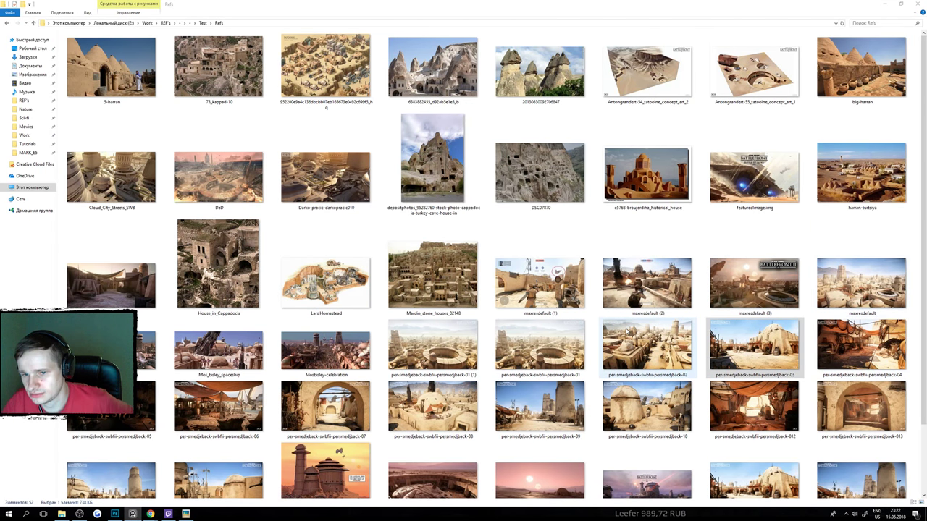
# Minimise the Refs folder window and return to the Photoshop canvas.
pyautogui.click(633, 298)
pyautogui.click(661, 207)
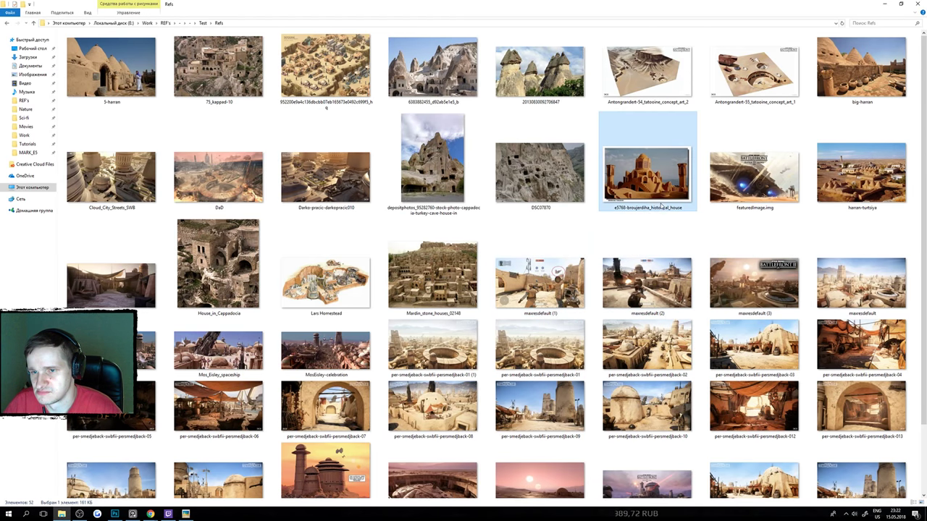
pyautogui.click(523, 181)
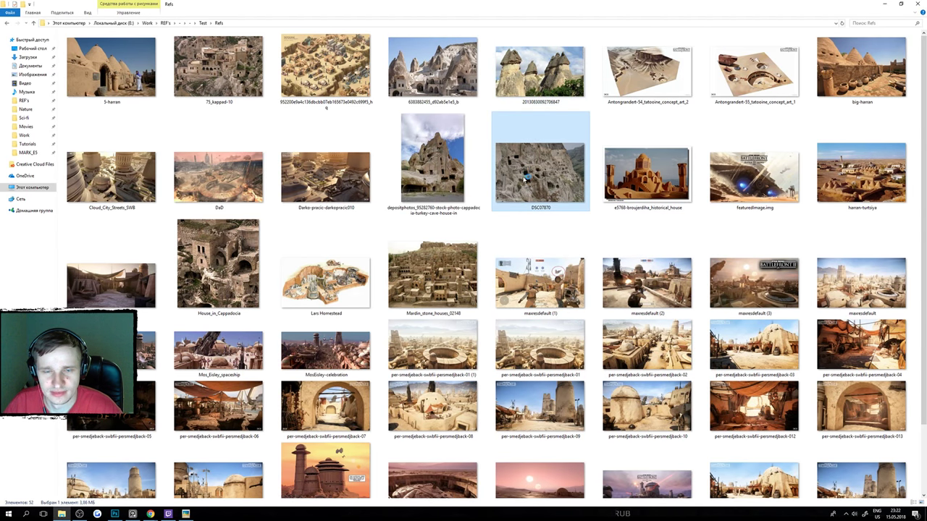
pyautogui.click(884, 5)
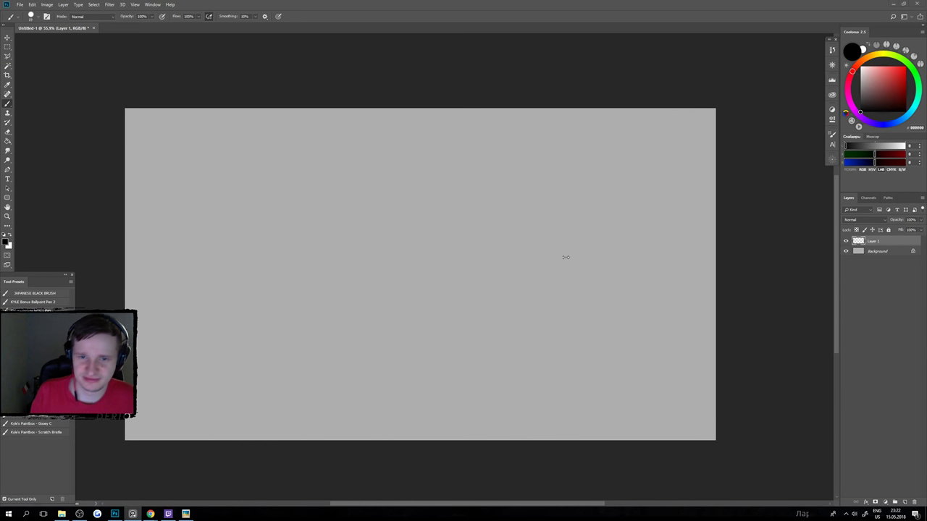
# Try out short diagonal black strokes with progressively thinner brush sizes on Layer 1 and undo each one.
pyautogui.click(510, 248)
pyautogui.moveTo(512, 249); pyautogui.dragTo(489, 316)
pyautogui.hotkey('ctrl', 'z')
pyautogui.hotkey('ctrl', 'z')
pyautogui.moveTo(511, 249); pyautogui.dragTo(490, 314)
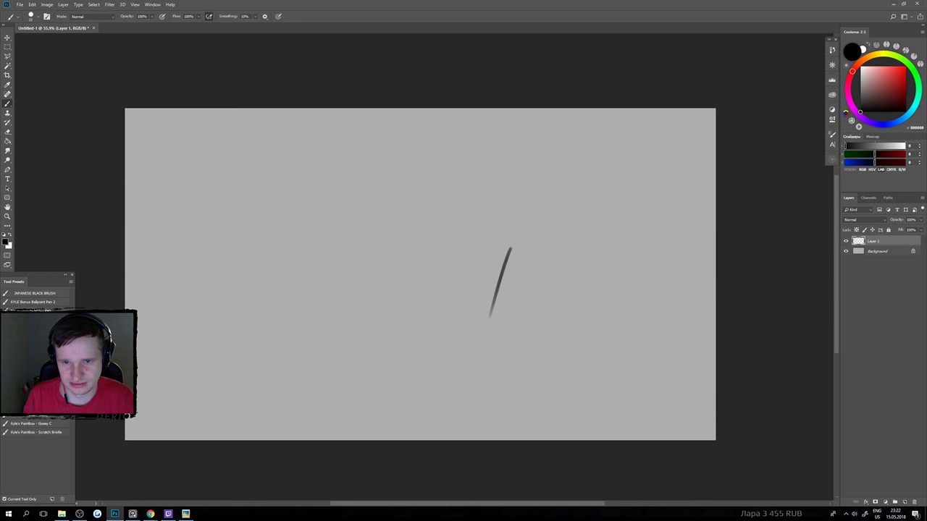
pyautogui.hotkey('ctrl', 'z')
pyautogui.moveTo(527, 243); pyautogui.dragTo(496, 308)
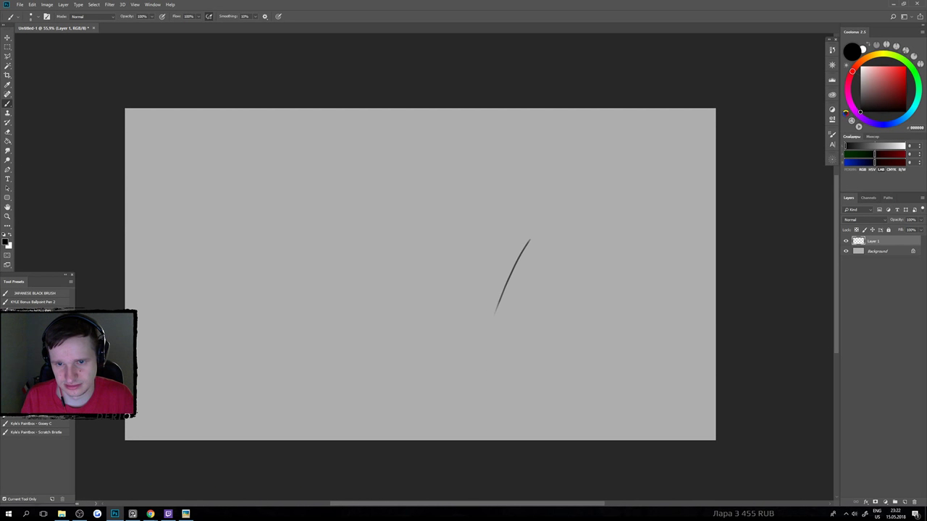
pyautogui.hotkey('ctrl', 'z')
pyautogui.moveTo(537, 232); pyautogui.dragTo(464, 333)
pyautogui.hotkey('ctrl', 'z')
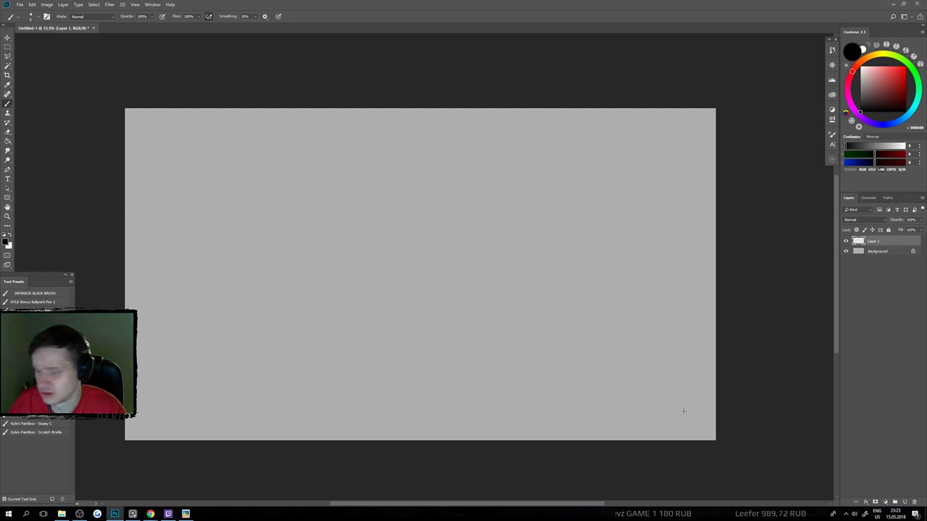
# Quit the Twitch app running in the background.
pyautogui.hotkey('alt', 'Tab')
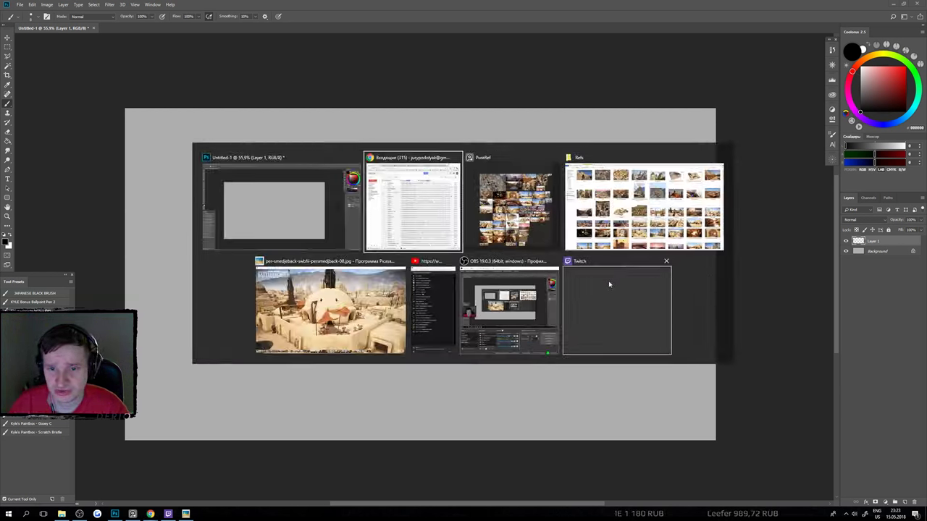
pyautogui.click(845, 513)
pyautogui.rightClick(845, 500)
pyautogui.click(857, 492)
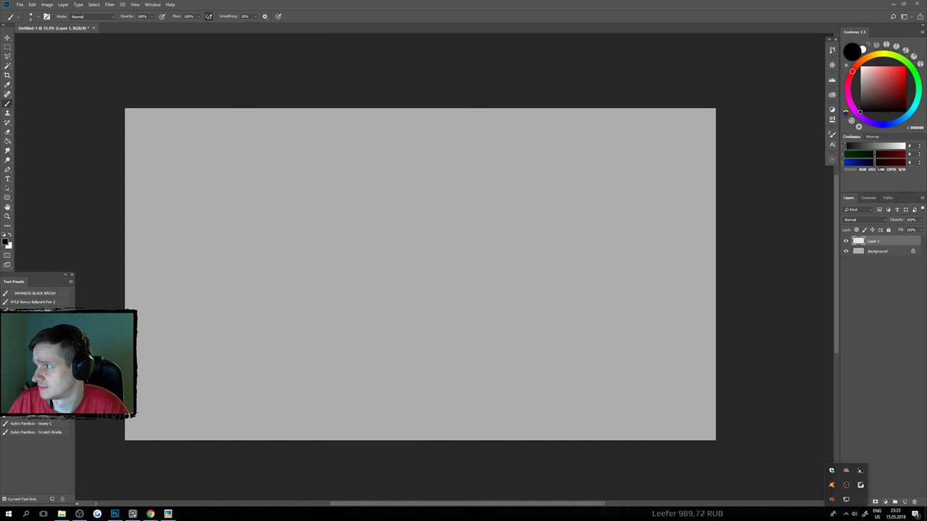
# Open the Refs folder and delete the duplicate image st_ruin_02_concept (1).
pyautogui.click(61, 514)
pyautogui.scroll(-3, 423, 381)
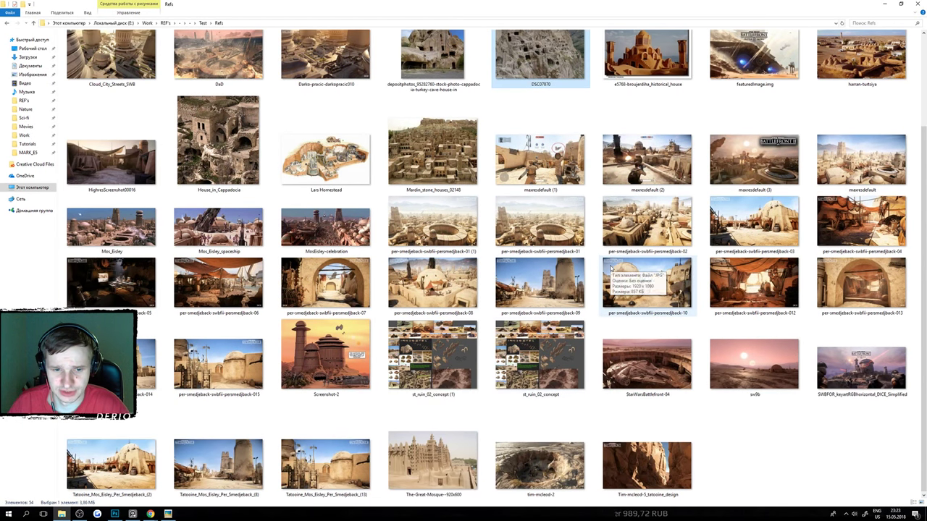
pyautogui.click(423, 381)
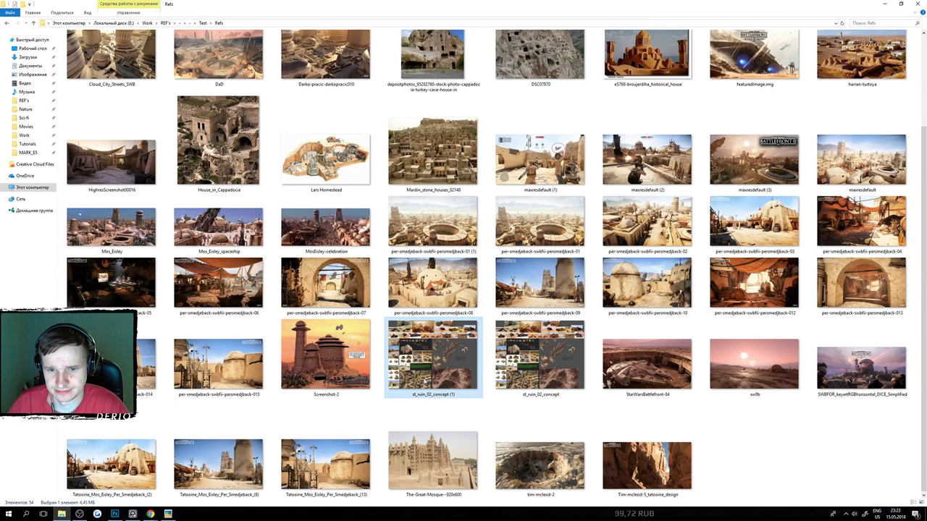
pyautogui.click(521, 360)
pyautogui.click(433, 354)
pyautogui.press('Delete')
pyautogui.press('Return')
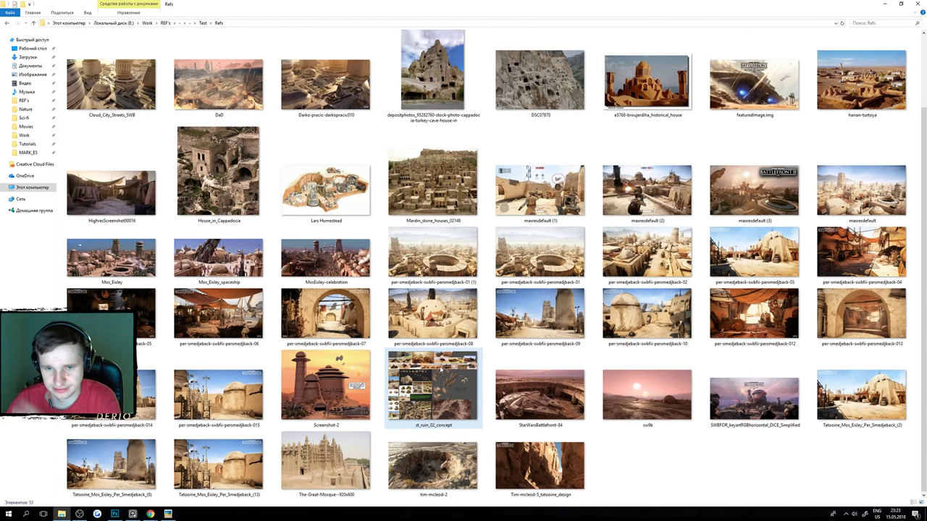
# Shrink the Refs folder window, move it to the second monitor and add st_ruin_02_concept to the PureRef board.
pyautogui.hotkey('alt', 'Tab')
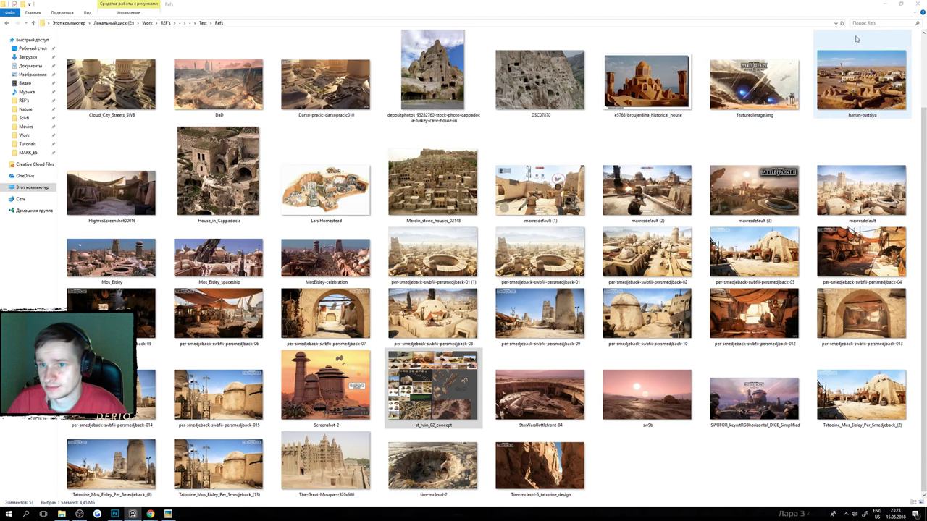
pyautogui.click(900, 4)
pyautogui.moveTo(521, 70); pyautogui.dragTo(926, 91)
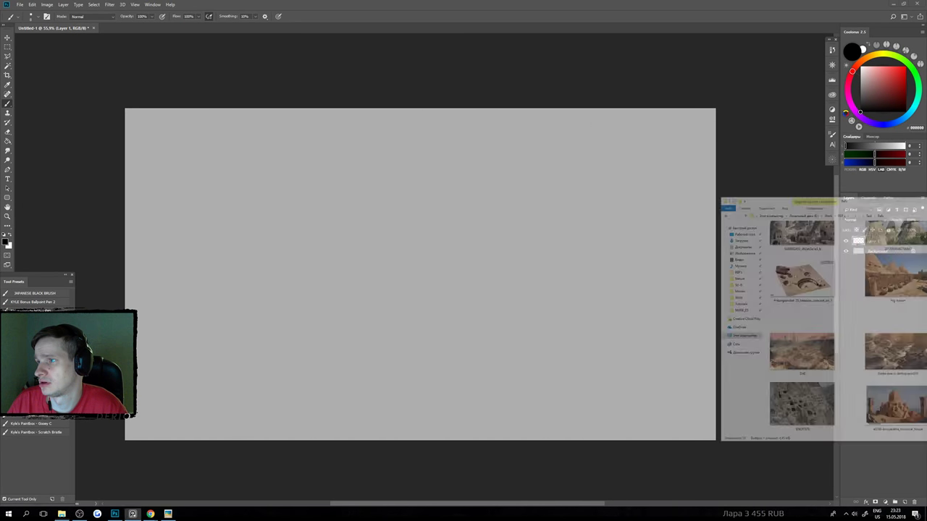
pyautogui.press('v')
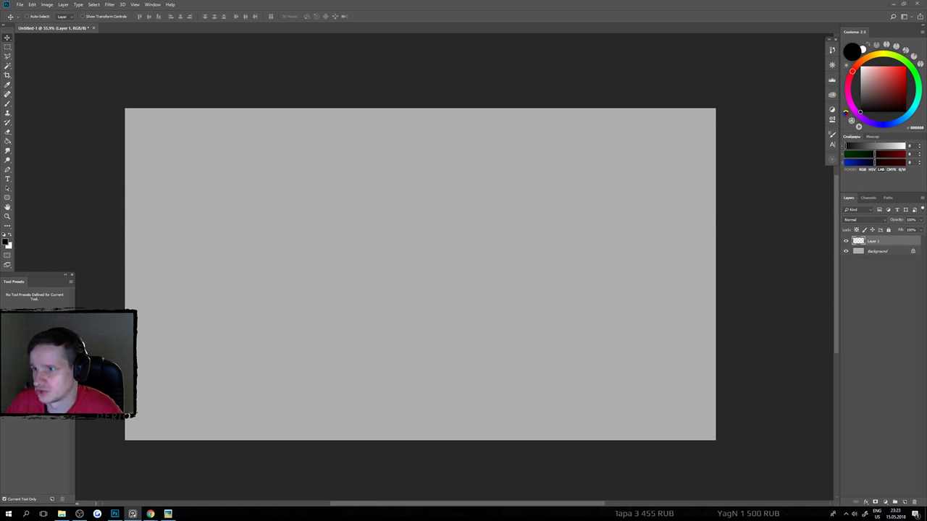
# Bring the PureRef board over the Photoshop canvas and examine its lower-left street, dome and market references.
pyautogui.moveTo(926, 109); pyautogui.dragTo(456, 72)
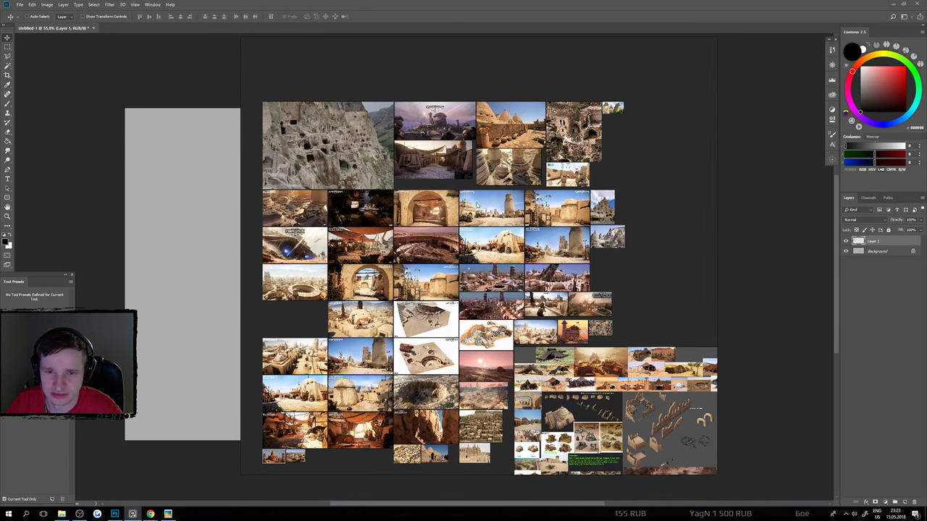
pyautogui.moveTo(483, 209)
pyautogui.mouseDown()
pyautogui.moveTo(529, 184)
pyautogui.moveTo(483, 199)
pyautogui.mouseUp()
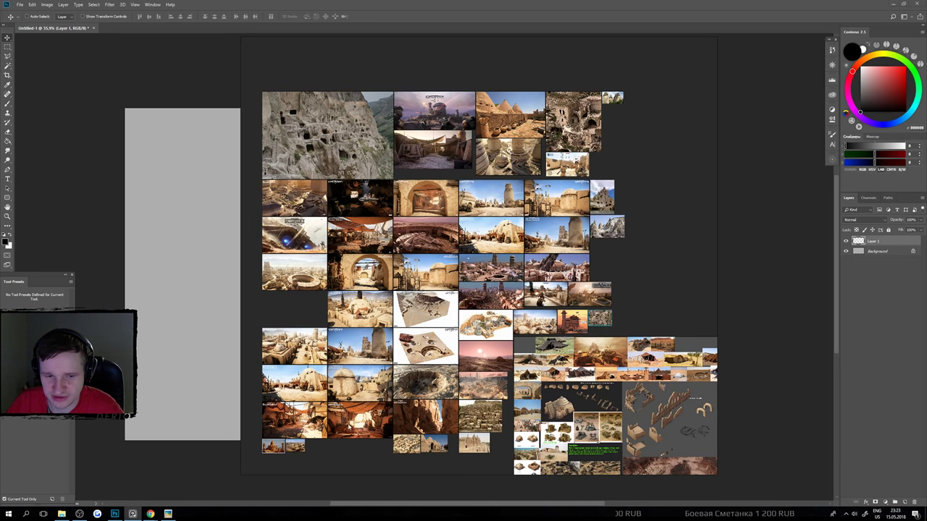
pyautogui.scroll(5, 286, 434)
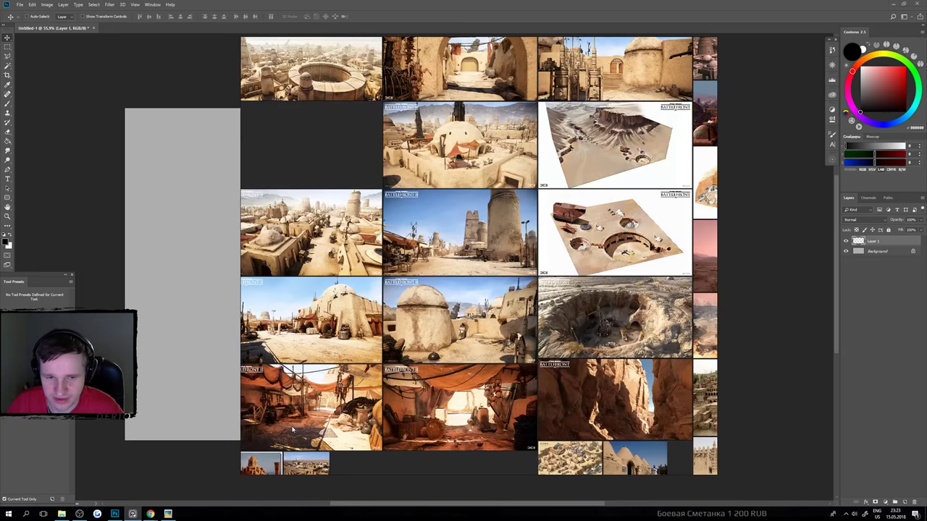
pyautogui.moveTo(290, 430); pyautogui.dragTo(466, 292)
pyautogui.click(489, 282)
pyautogui.click(474, 333)
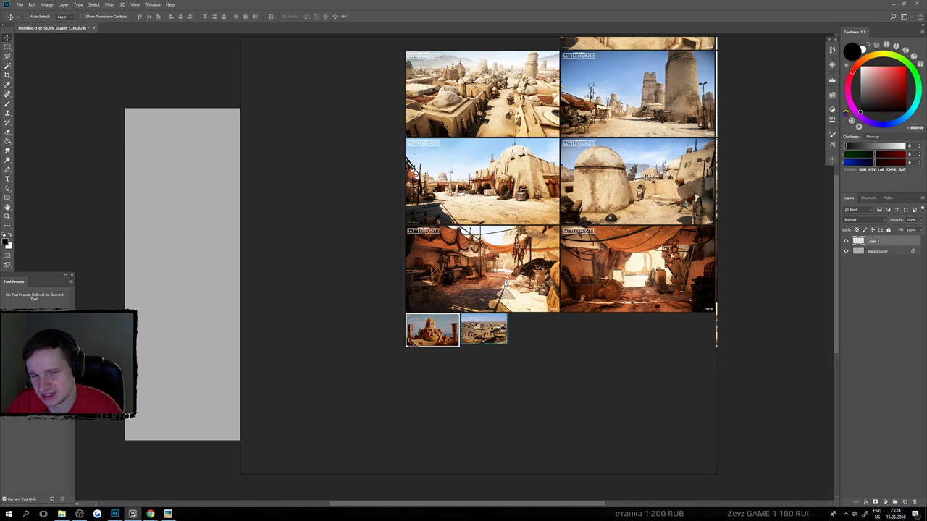
pyautogui.scroll(-2, 510, 276)
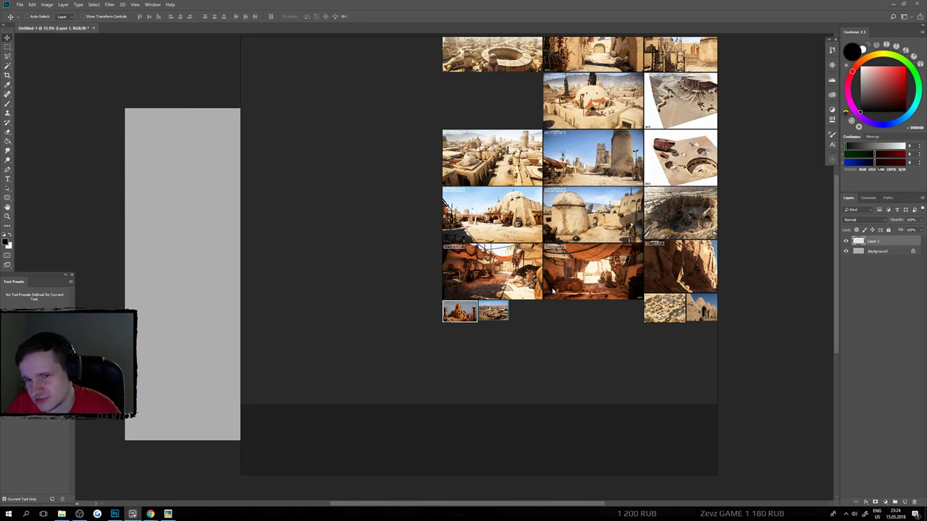
pyautogui.scroll(2, 568, 260)
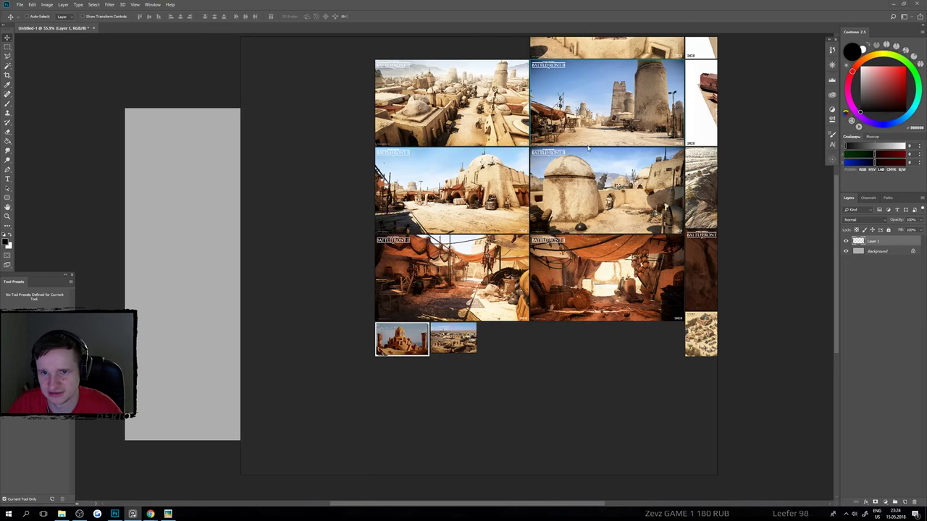
# Look over the board's crater, canyon and cliff-dwelling references and move the PureRef window back to the second monitor.
pyautogui.moveTo(609, 105); pyautogui.dragTo(394, 118)
pyautogui.click(546, 213)
pyautogui.click(542, 141)
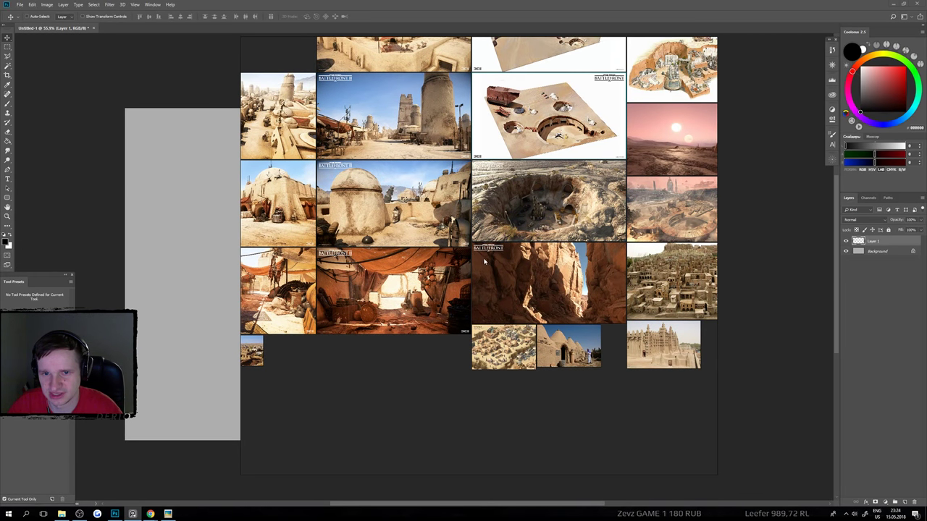
pyautogui.moveTo(472, 297); pyautogui.dragTo(439, 234)
pyautogui.moveTo(714, 247); pyautogui.dragTo(504, 272)
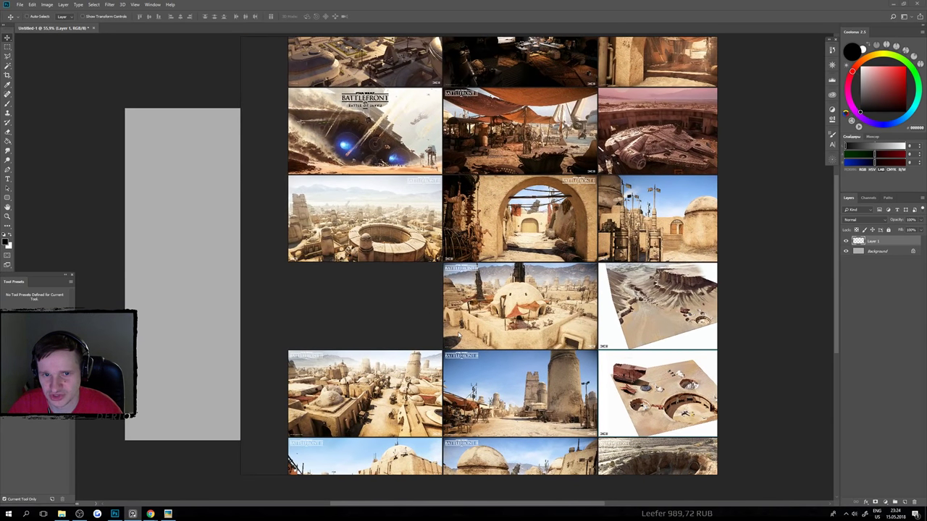
pyautogui.moveTo(502, 175); pyautogui.dragTo(523, 385)
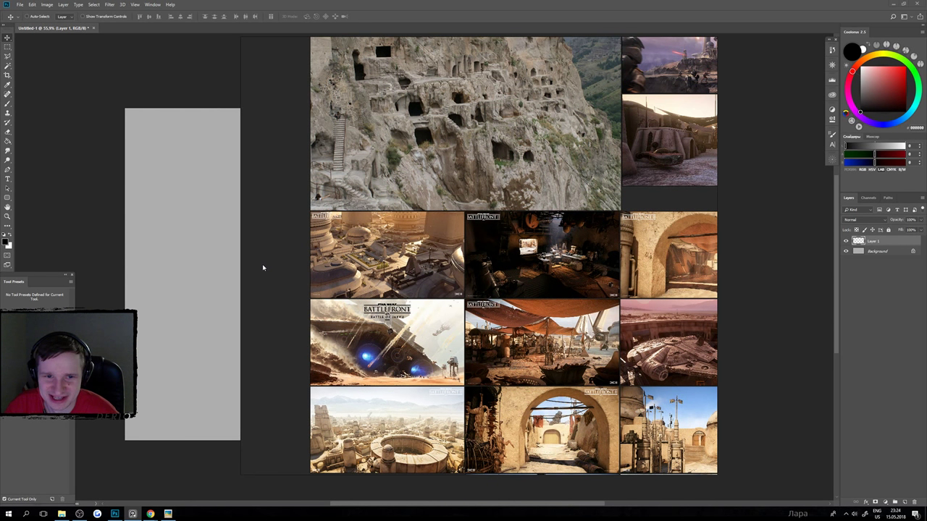
pyautogui.moveTo(263, 268); pyautogui.dragTo(926, 238)
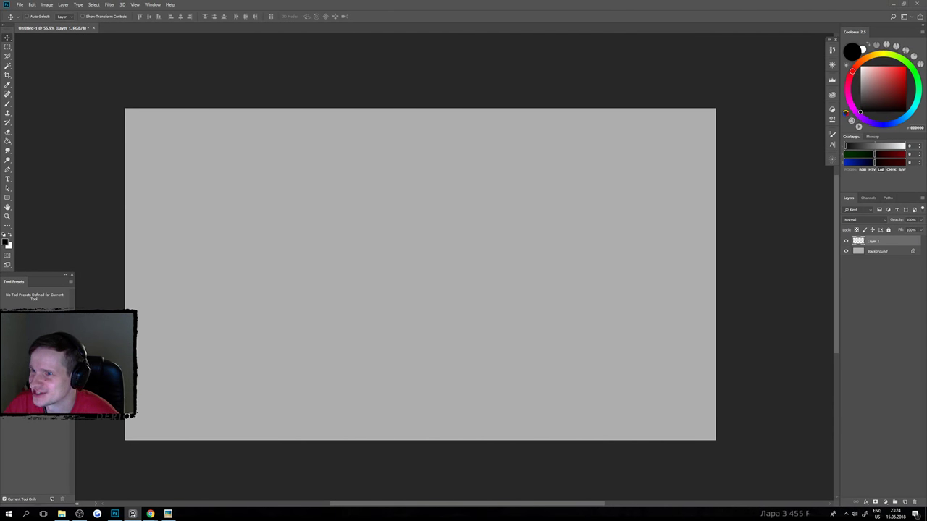
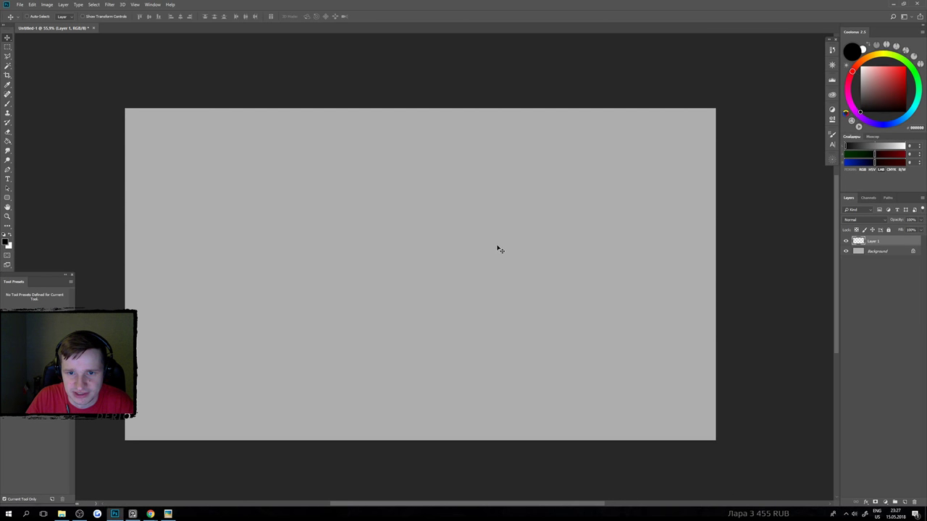
# Test the brush with a few short black strokes near the middle of the canvas and undo them.
pyautogui.press('b')
pyautogui.moveTo(497, 244)
pyautogui.mouseDown()
pyautogui.moveTo(483, 284)
pyautogui.moveTo(497, 240)
pyautogui.mouseUp()
pyautogui.hotkey('ctrl', 'z')
pyautogui.moveTo(468, 256); pyautogui.dragTo(496, 235)
pyautogui.hotkey('ctrl', 'alt', 'z')
pyautogui.hotkey('ctrl', 'alt', 'z')
pyautogui.hotkey('ctrl', 'alt', 'z')
pyautogui.moveTo(445, 273)
pyautogui.mouseDown()
pyautogui.moveTo(484, 234)
pyautogui.moveTo(482, 271)
pyautogui.moveTo(453, 272)
pyautogui.moveTo(456, 320)
pyautogui.mouseUp()
pyautogui.hotkey('ctrl', 'z')
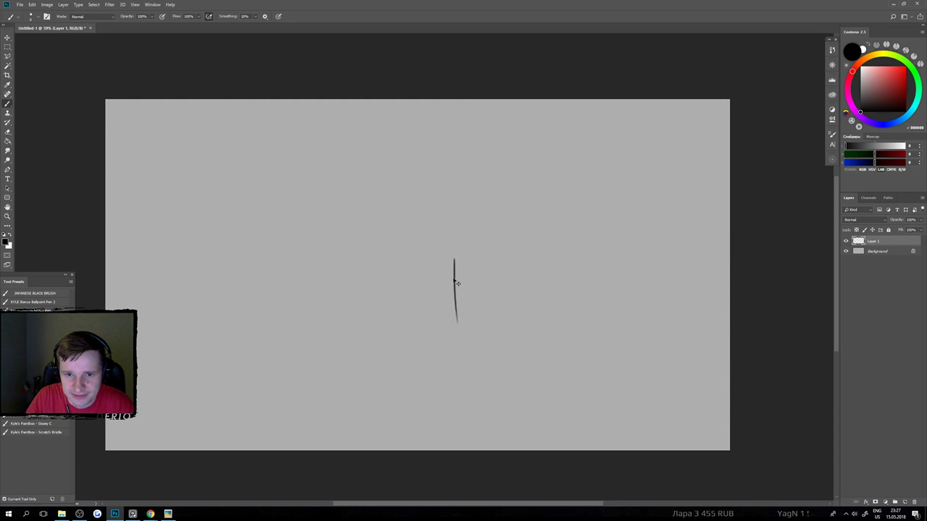
pyautogui.hotkey('ctrl', 'z')
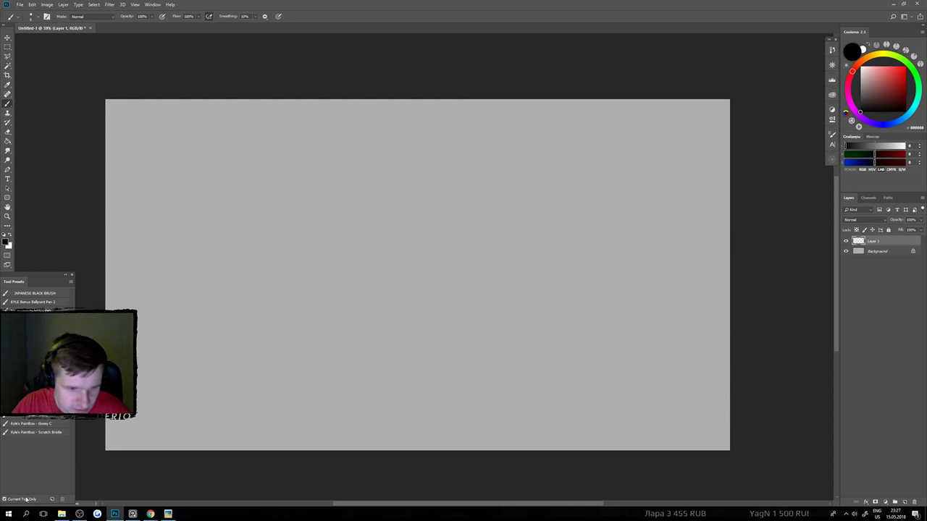
# Open the Star Wars Battlefront Tatooine concept image with its embedded profile discarded and copy it into Untitled-1, closing the source.
pyautogui.click(61, 513)
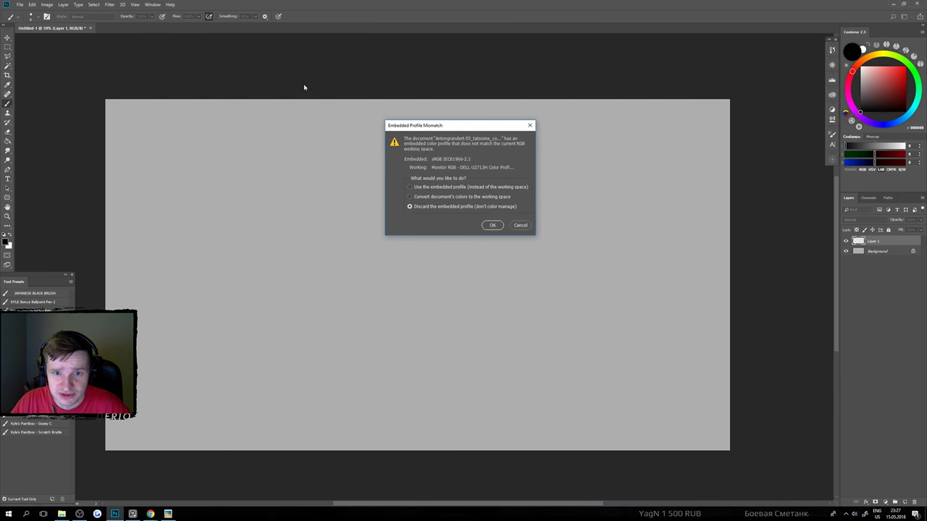
pyautogui.click(492, 225)
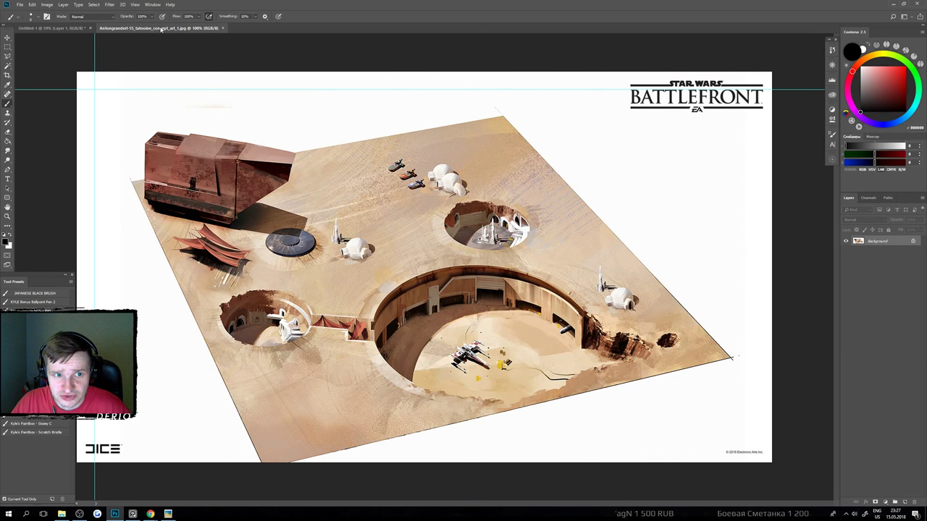
pyautogui.moveTo(160, 29); pyautogui.dragTo(210, 174)
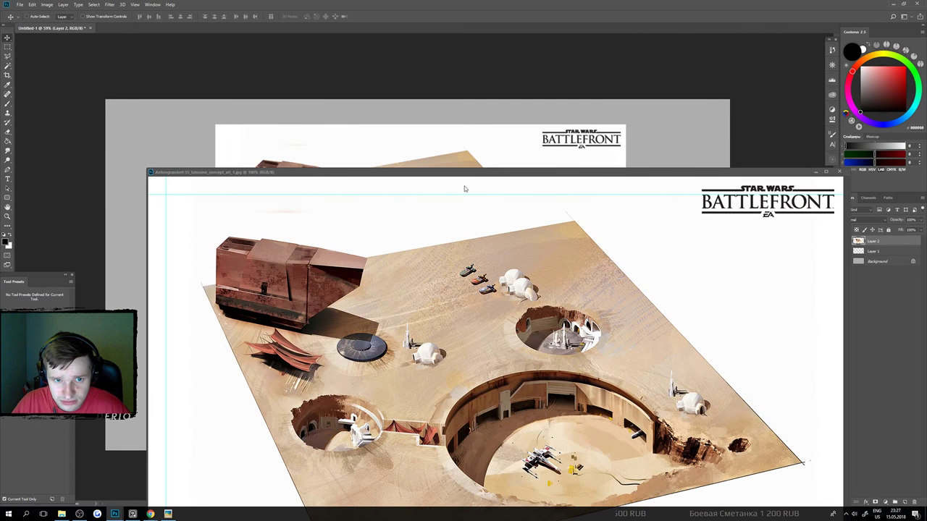
pyautogui.click(839, 172)
# Scale the pasted Battlefront concept image down to a small reference in the upper-left part of the canvas.
pyautogui.moveTo(462, 225); pyautogui.dragTo(417, 239)
pyautogui.hotkey('ctrl', 't')
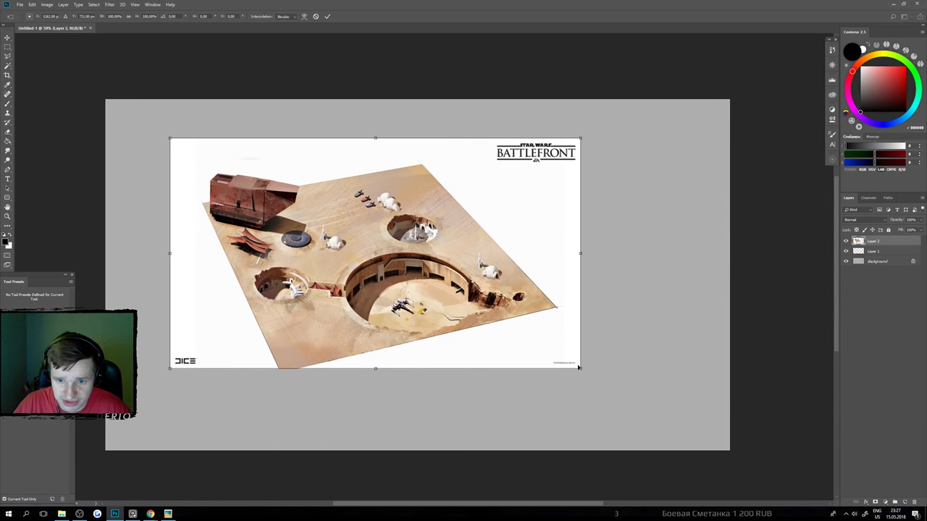
pyautogui.moveTo(580, 368); pyautogui.dragTo(395, 288)
pyautogui.moveTo(320, 259); pyautogui.dragTo(309, 275)
pyautogui.press('Return')
pyautogui.moveTo(190, 251); pyautogui.dragTo(223, 251)
pyautogui.moveTo(162, 259); pyautogui.dragTo(188, 266)
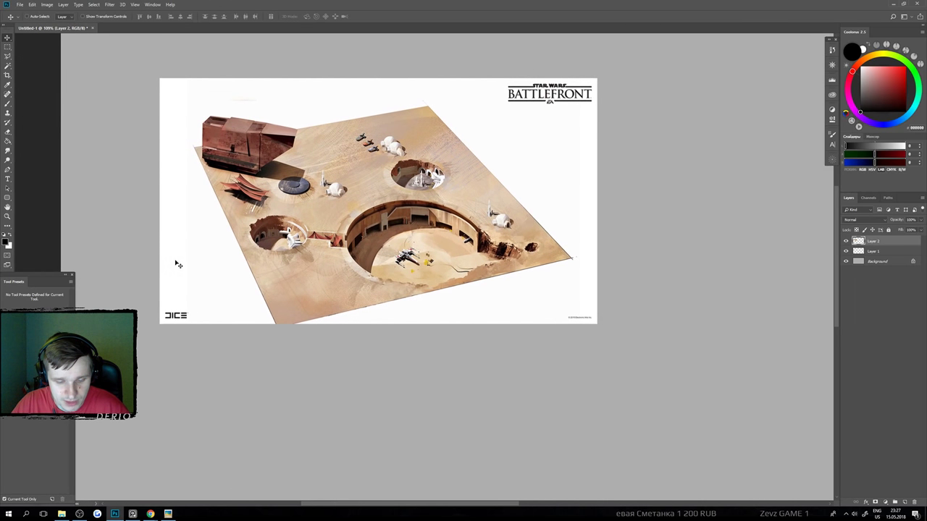
# Outline the desert terrain slab together with the sandcrawler using the Polygonal Lasso.
pyautogui.press('l')
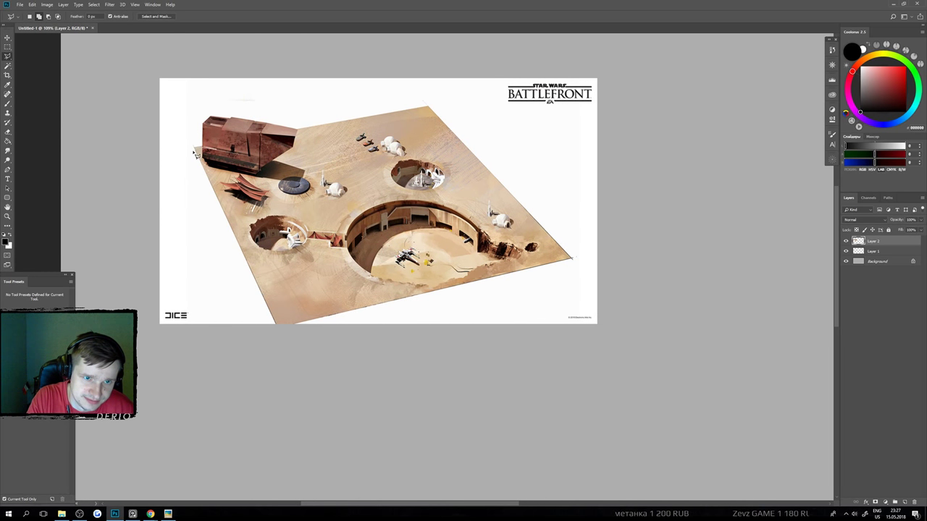
pyautogui.click(275, 325)
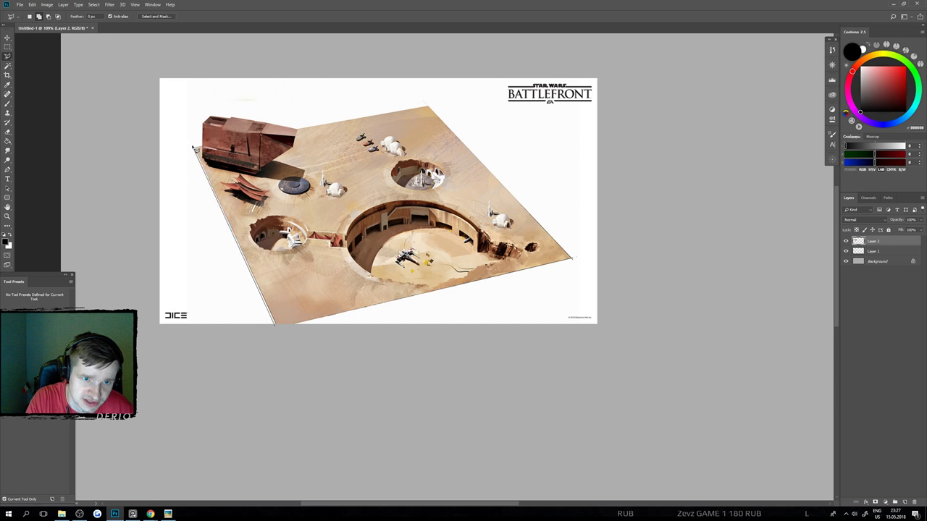
pyautogui.click(193, 146)
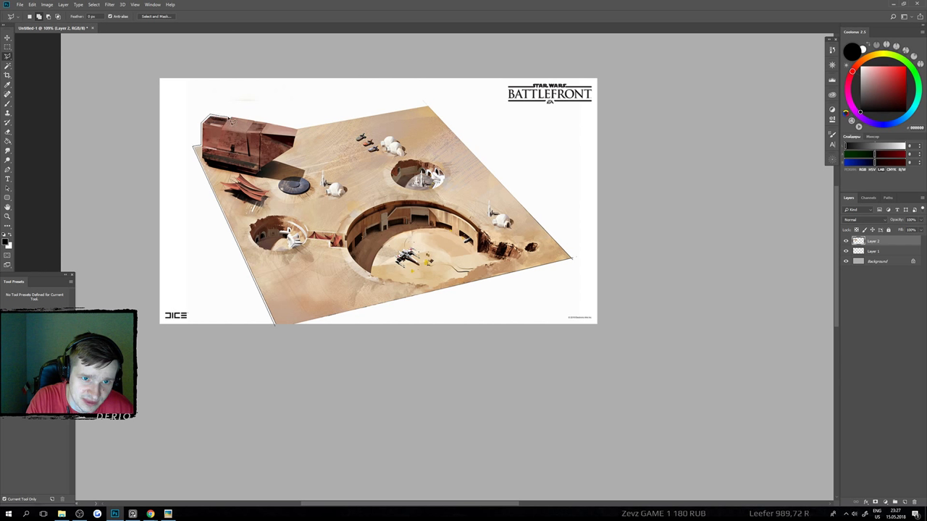
pyautogui.click(231, 116)
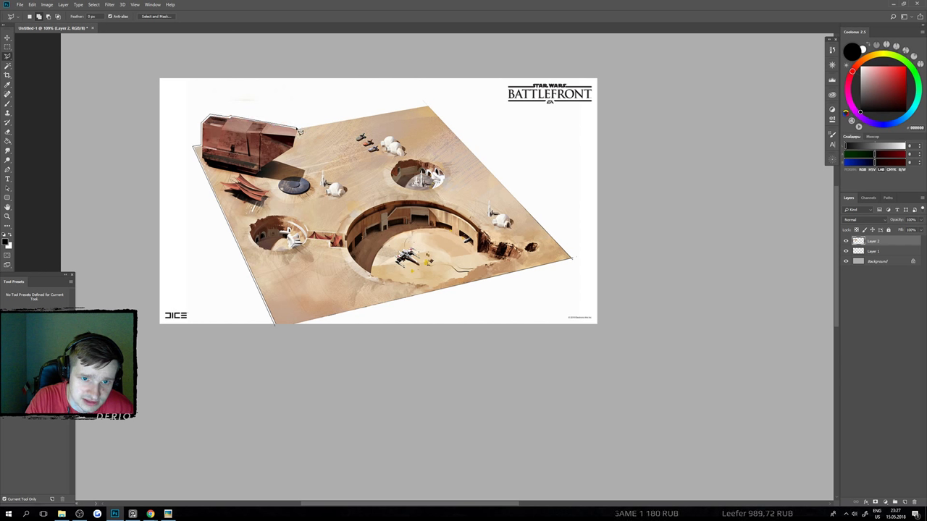
pyautogui.click(430, 107)
pyautogui.click(572, 259)
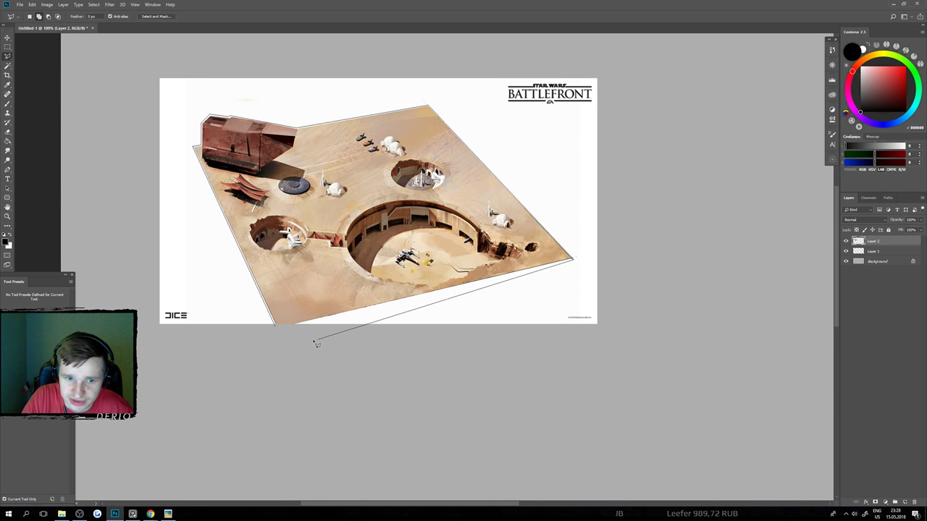
pyautogui.click(277, 327)
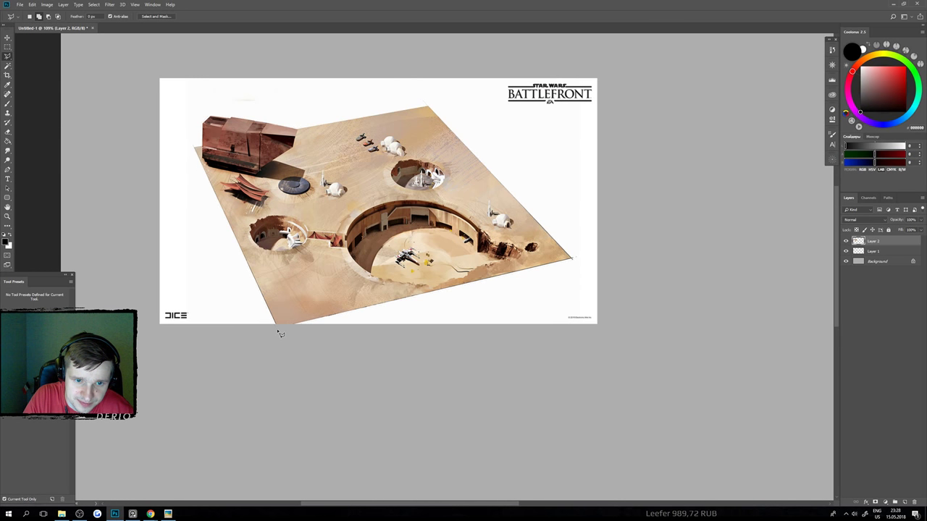
# Strip the white backdrop from the selected terrain with Layer via Cut and move the cutout to the canvas's upper-left corner.
pyautogui.rightClick(302, 268)
pyautogui.click(318, 325)
pyautogui.press('v')
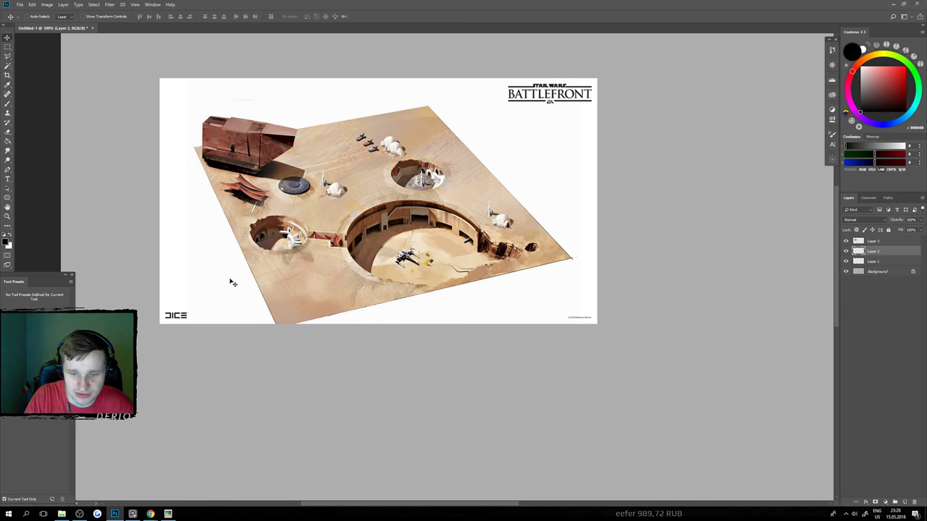
pyautogui.press('Delete')
pyautogui.scroll(-3, 391, 254)
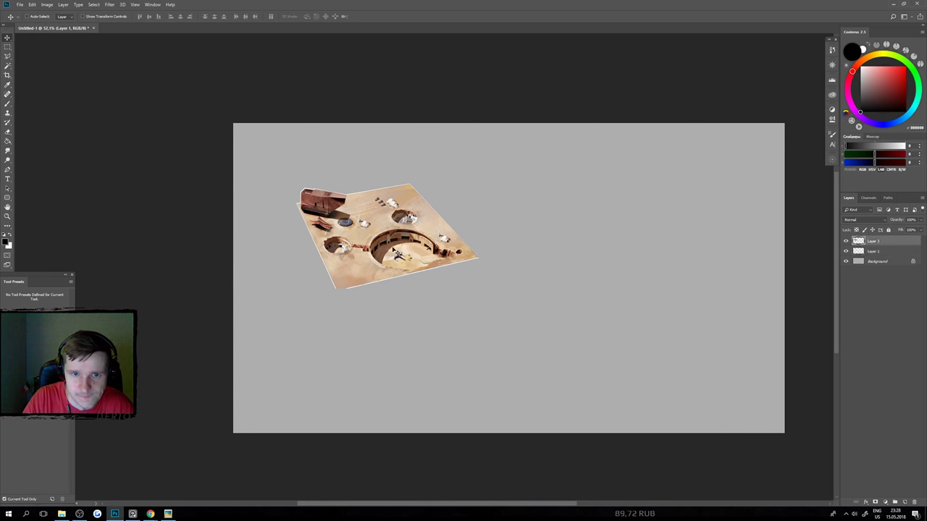
pyautogui.moveTo(393, 250); pyautogui.dragTo(338, 194)
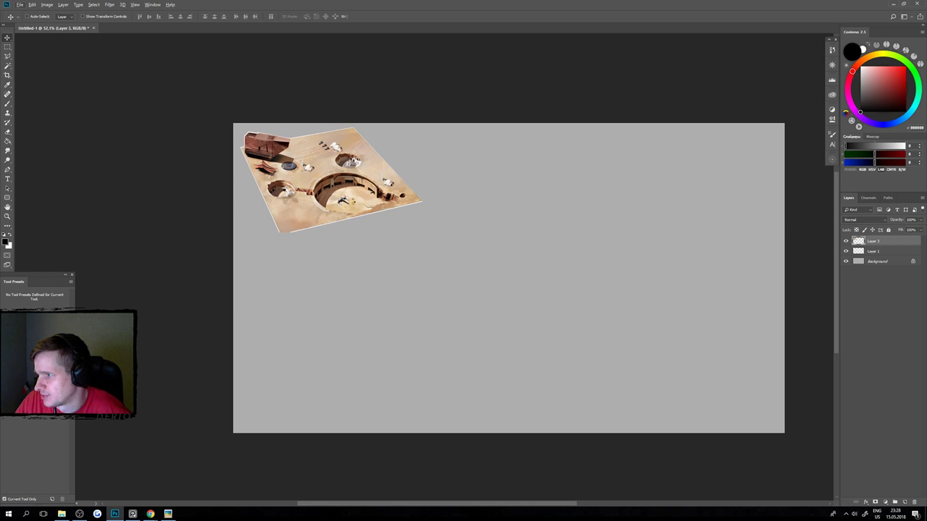
# Open the cliff-village photo 75_kappad-10.jpg from the references and copy it into Untitled-1, closing the source.
pyautogui.hotkey('alt', 'Tab')
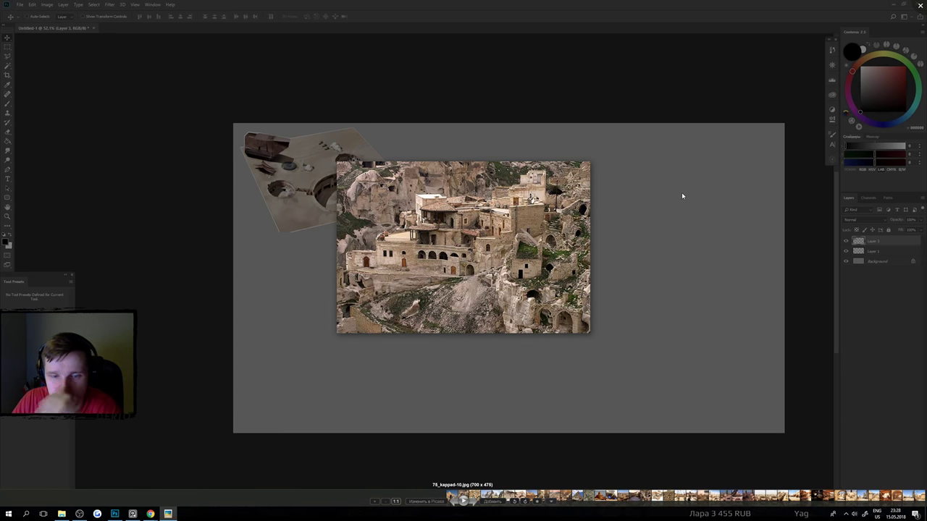
pyautogui.click(681, 192)
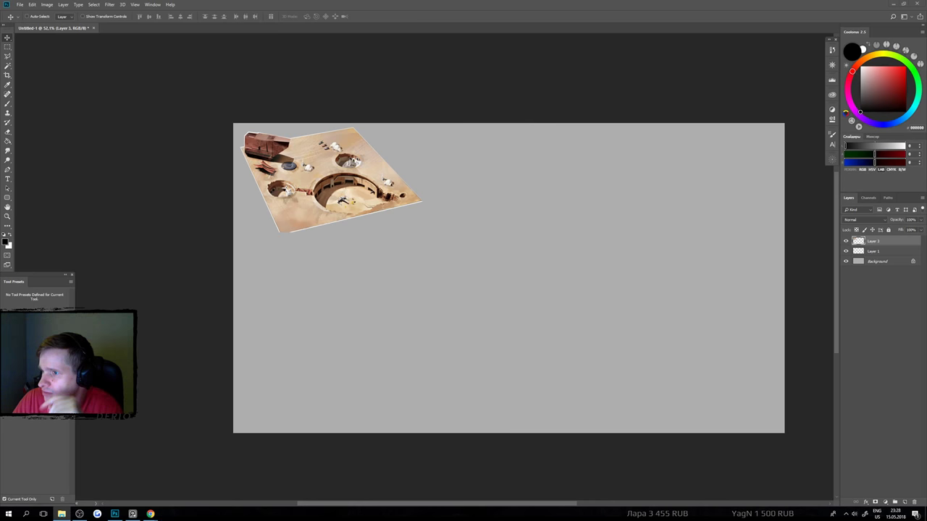
pyautogui.moveTo(788, 91); pyautogui.dragTo(326, 277)
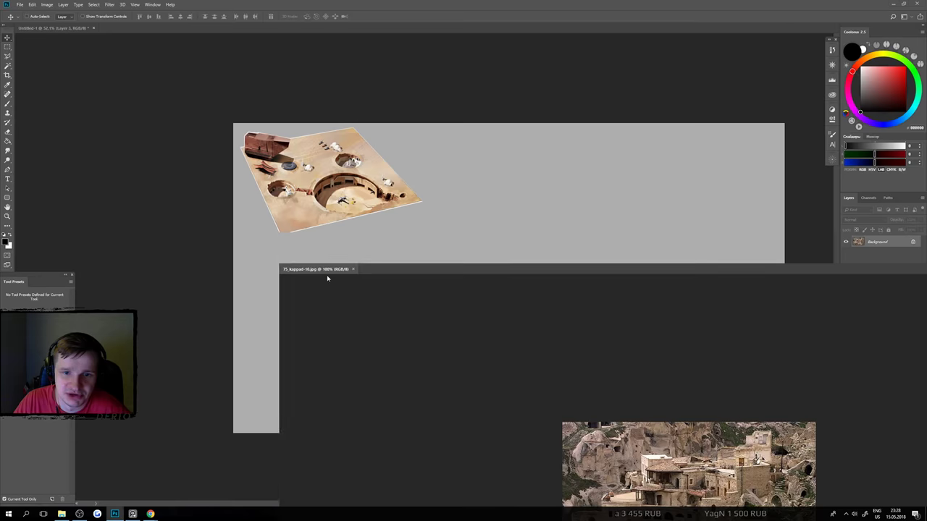
pyautogui.moveTo(406, 315); pyautogui.dragTo(460, 249)
pyautogui.click(534, 269)
# Trim strips off the bottom and top edges of the cliff-village photo with rectangular selections.
pyautogui.scroll(3, 488, 268)
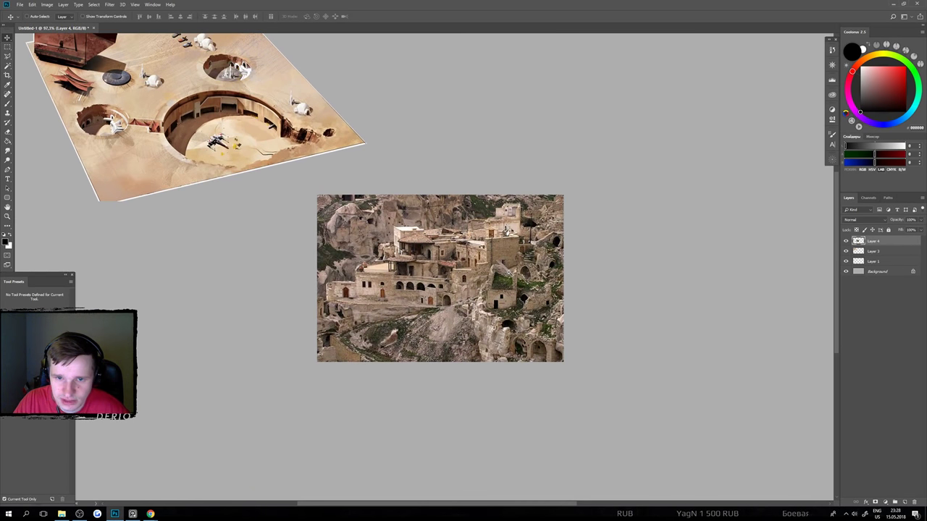
pyautogui.scroll(1, 451, 262)
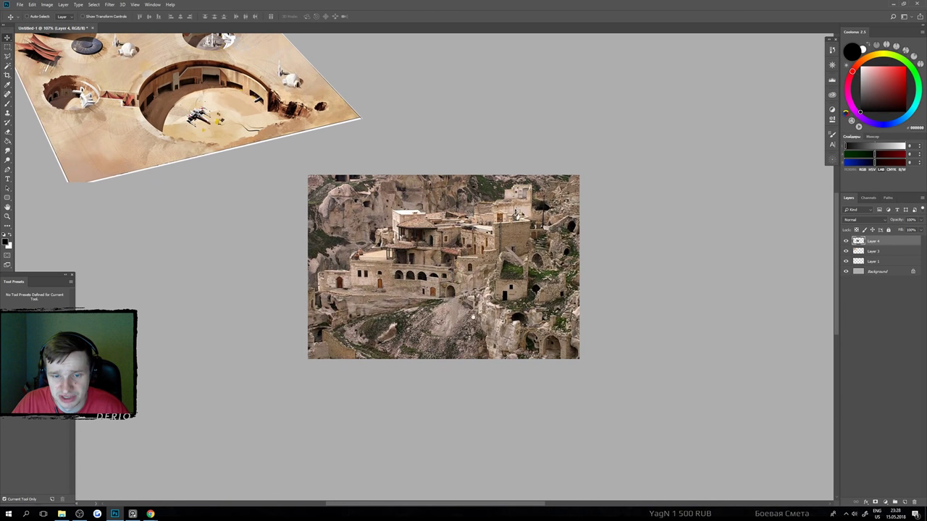
pyautogui.press('m')
pyautogui.moveTo(242, 398); pyautogui.dragTo(639, 326)
pyautogui.press('Delete')
pyautogui.hotkey('ctrl', 'd')
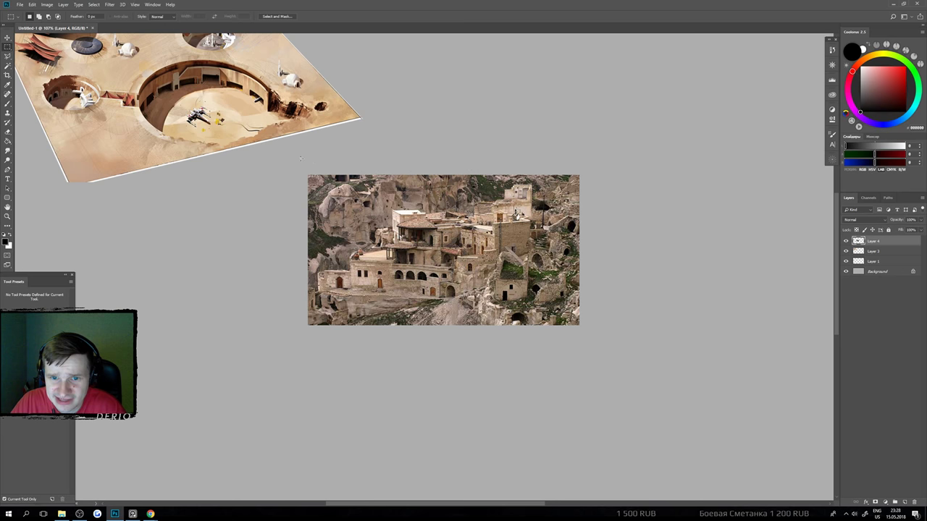
pyautogui.moveTo(301, 157); pyautogui.dragTo(603, 184)
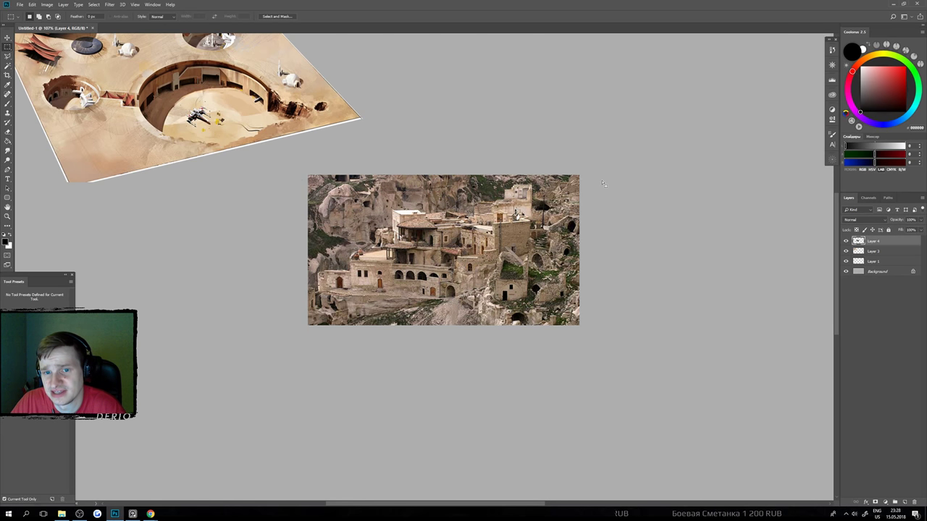
pyautogui.moveTo(253, 135); pyautogui.dragTo(629, 178)
pyautogui.press('Delete')
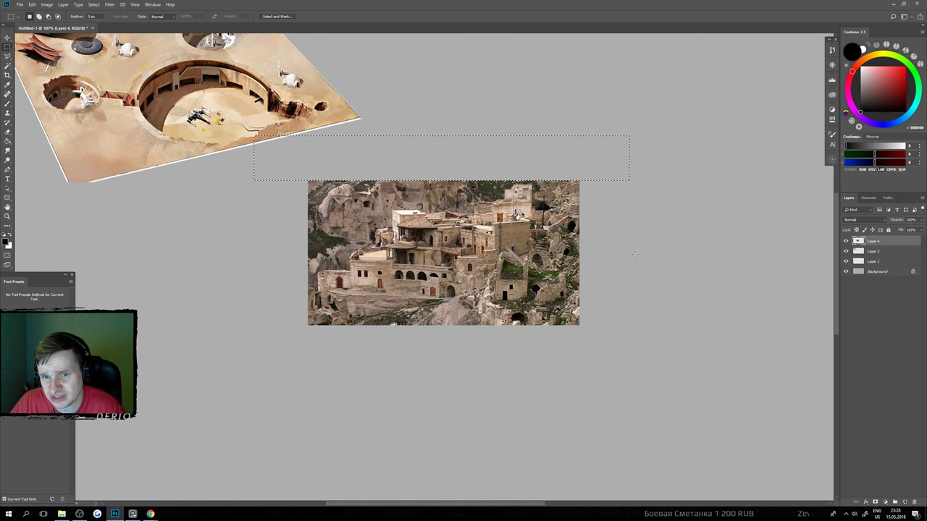
pyautogui.hotkey('ctrl', 'd')
# Trim strips off the right and left edges of the cliff-village photo with rectangular selections.
pyautogui.moveTo(624, 374); pyautogui.dragTo(541, 135)
pyautogui.press('Delete')
pyautogui.hotkey('ctrl', 'd')
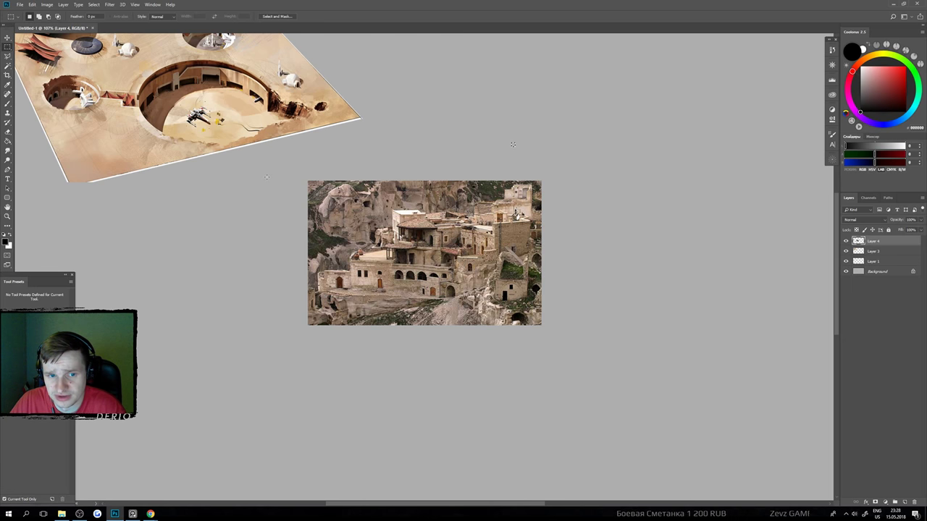
pyautogui.moveTo(267, 177); pyautogui.dragTo(316, 348)
pyautogui.press('Delete')
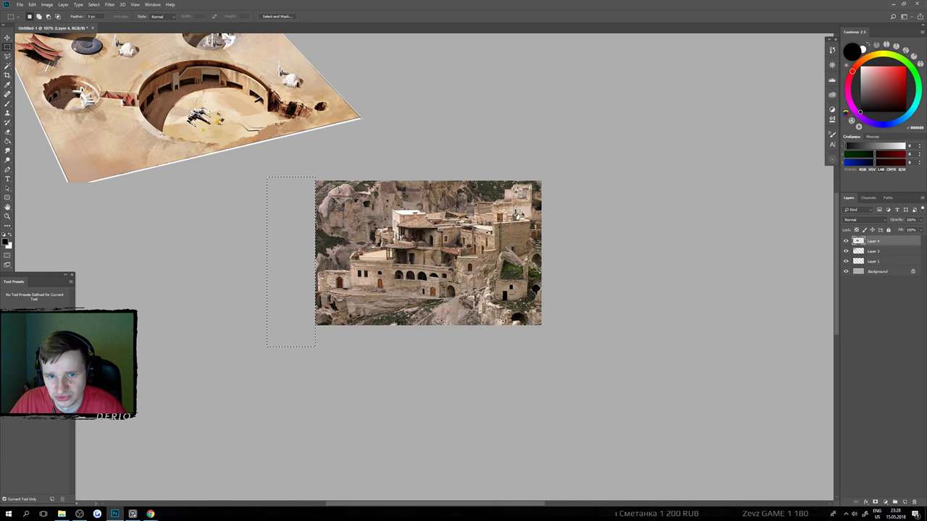
pyautogui.hotkey('ctrl', 'd')
# Place the trimmed cliff-village photo directly below the terrain cutout at the canvas's left edge.
pyautogui.scroll(-4, 395, 279)
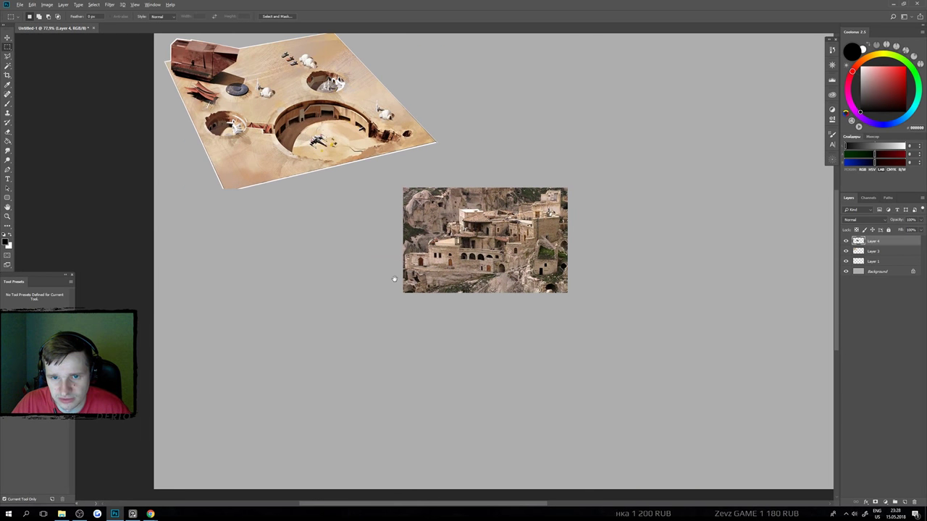
pyautogui.scroll(-1, 395, 279)
pyautogui.press('v')
pyautogui.moveTo(458, 264); pyautogui.dragTo(245, 250)
pyautogui.scroll(8, 245, 255)
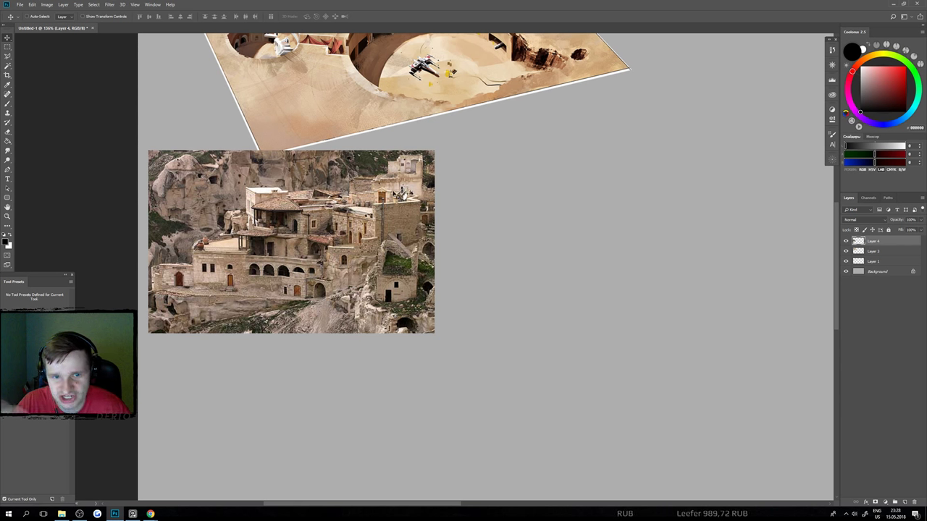
pyautogui.scroll(-1, 397, 196)
pyautogui.scroll(-6, 427, 257)
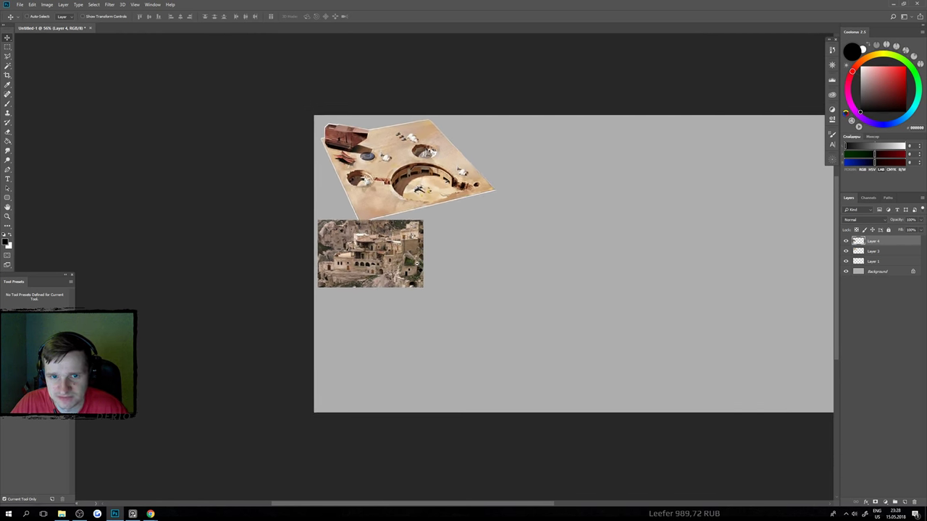
pyautogui.hotkey('ctrl', 's')
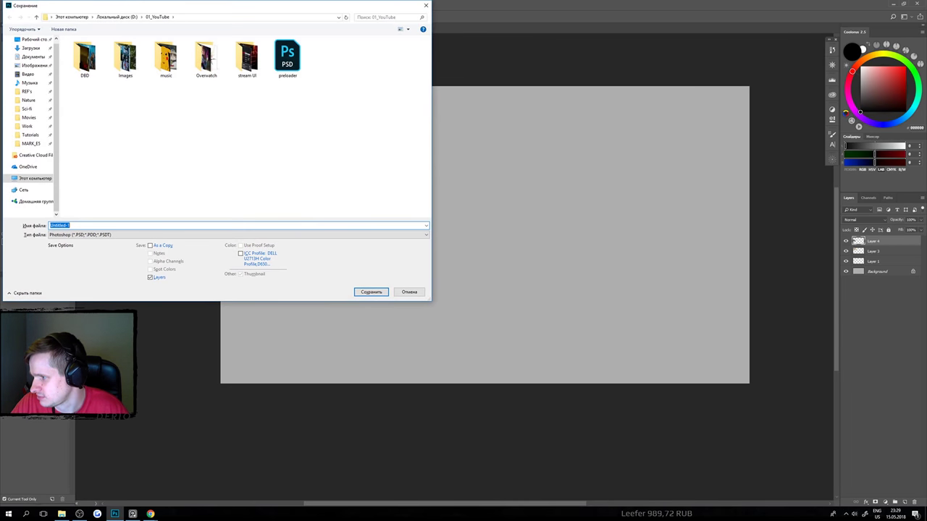
pyautogui.press('Escape')
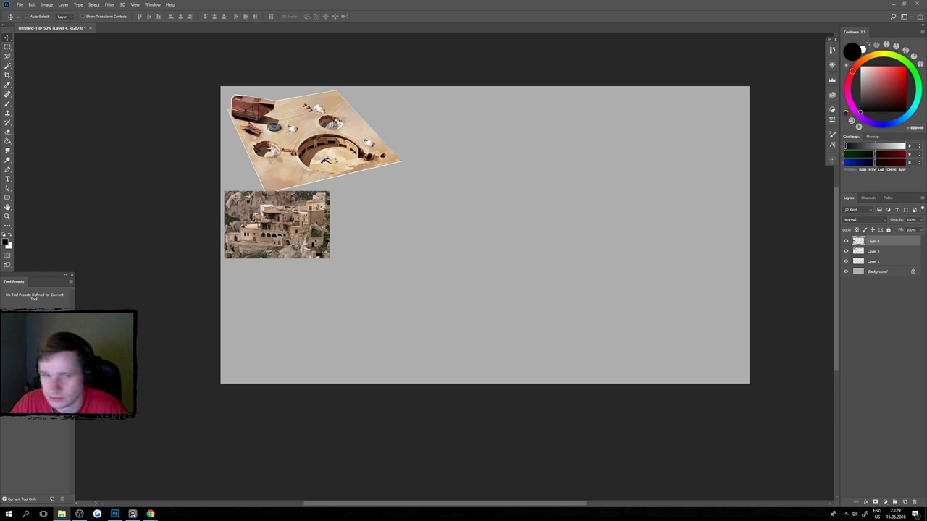
# Open the beehive-house photo big-harran.jpg with its embedded profile discarded and copy it into Untitled-1.
pyautogui.moveTo(494, 20); pyautogui.dragTo(59, 58)
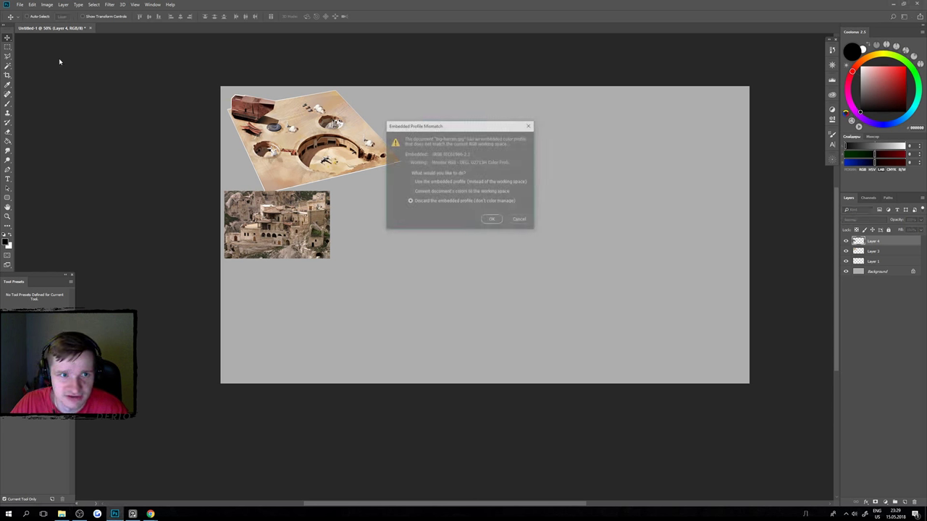
pyautogui.click(492, 220)
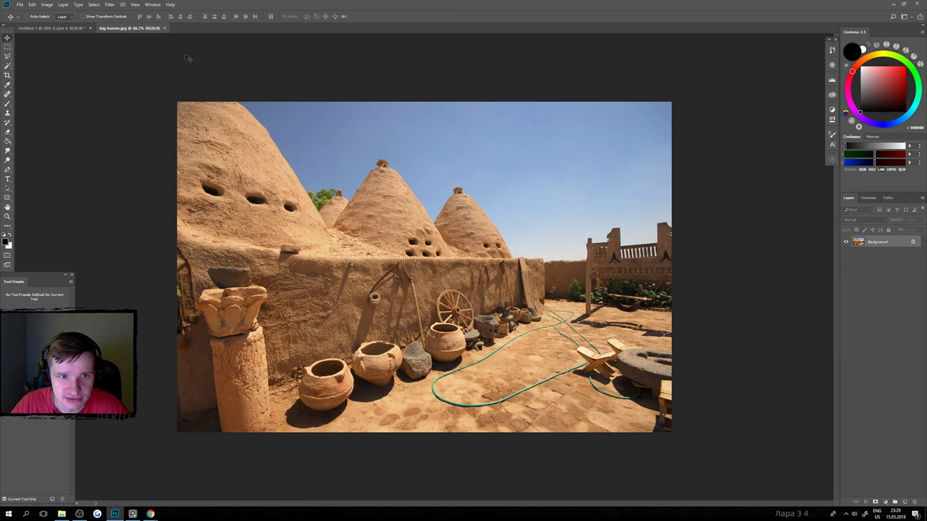
pyautogui.moveTo(155, 29); pyautogui.dragTo(486, 267)
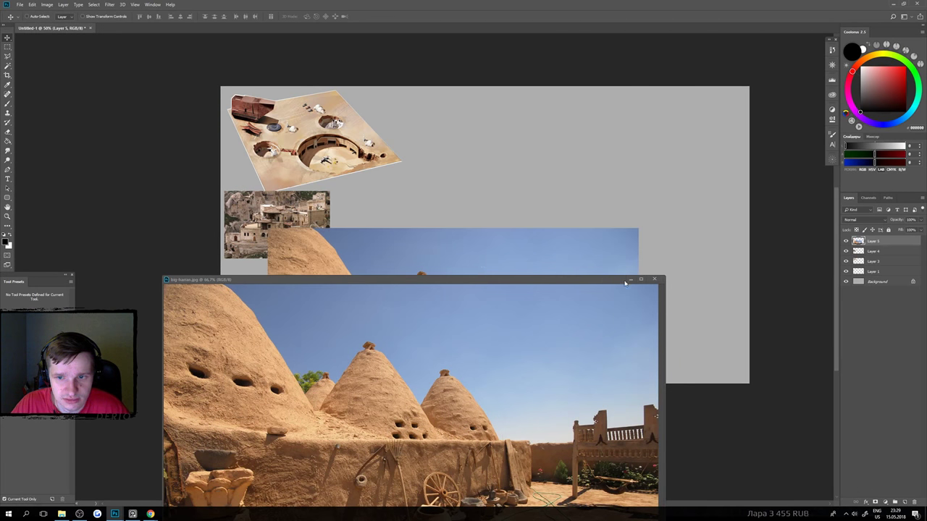
# Close big-harran.jpg and split the pots-and-cartwheel area of its pasted copy onto a separate layer with Layer Via Cut.
pyautogui.click(654, 279)
pyautogui.moveTo(493, 304); pyautogui.dragTo(554, 159)
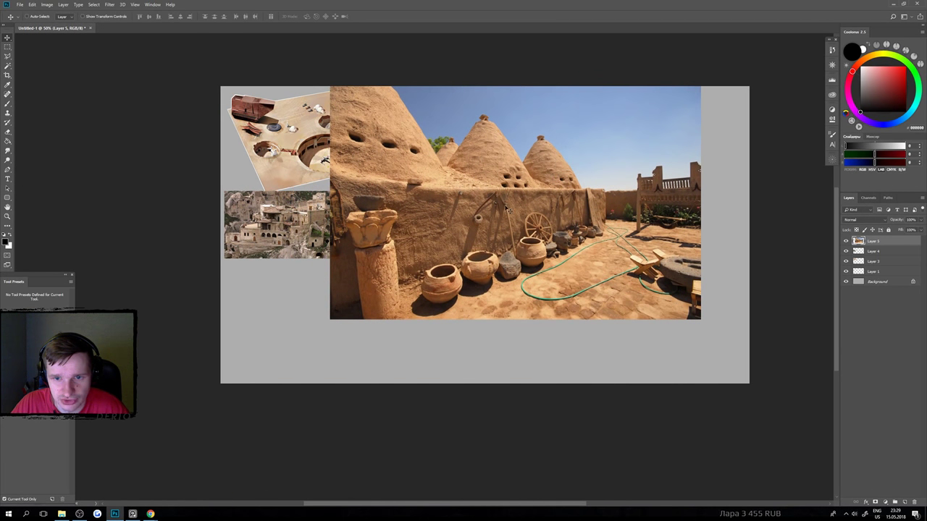
pyautogui.press('m')
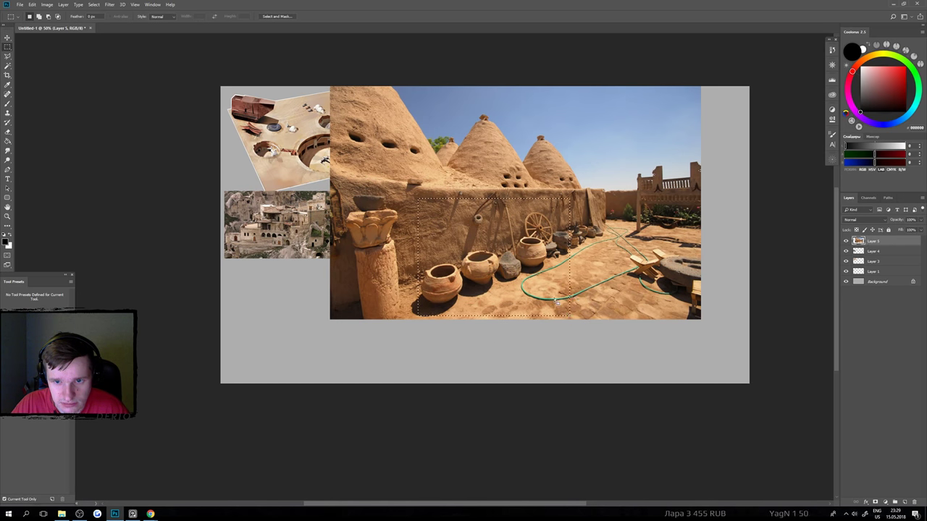
pyautogui.moveTo(457, 191)
pyautogui.mouseDown()
pyautogui.moveTo(600, 290)
pyautogui.moveTo(605, 308)
pyautogui.mouseUp()
pyautogui.rightClick(566, 259)
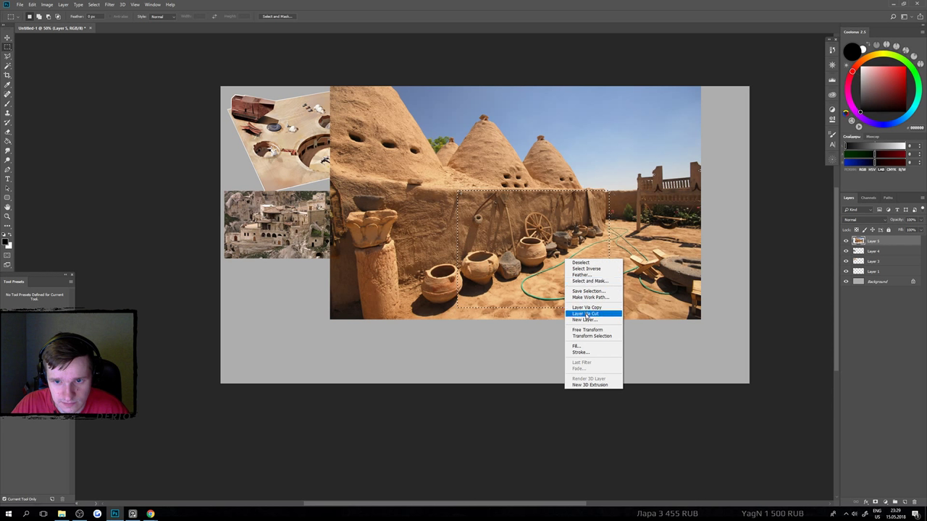
pyautogui.click(579, 313)
# Delete the leftover part of the beehive-house photo, keeping only the pottery cutout.
pyautogui.press('v')
pyautogui.keyDown('ctrl'); pyautogui.click(666, 195); pyautogui.keyUp('ctrl')
pyautogui.moveTo(670, 189); pyautogui.dragTo(663, 163)
pyautogui.press('Delete')
pyautogui.keyDown('ctrl'); pyautogui.click(563, 248); pyautogui.keyUp('ctrl')
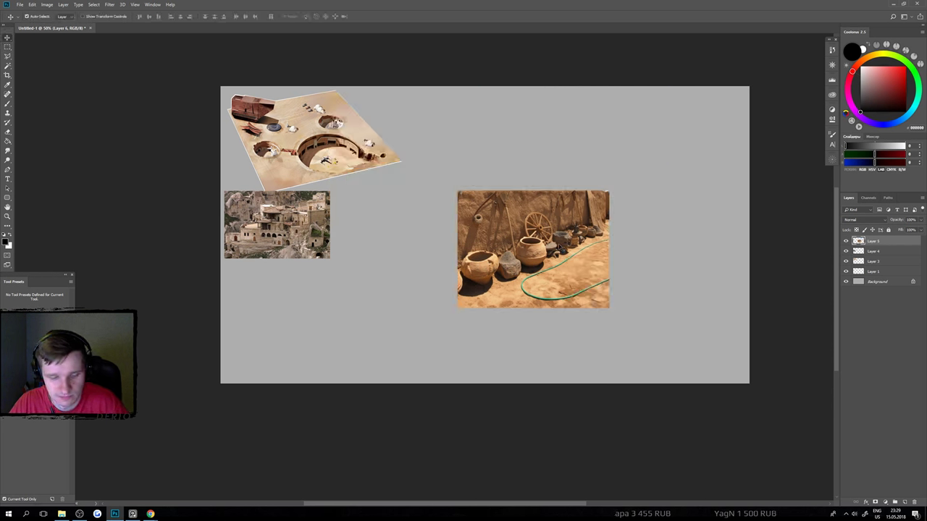
# Scale the pottery cutout down and place it directly below the cliff-village photo at the canvas's left edge.
pyautogui.hotkey('ctrl', 'y')
pyautogui.hotkey('ctrl', 't')
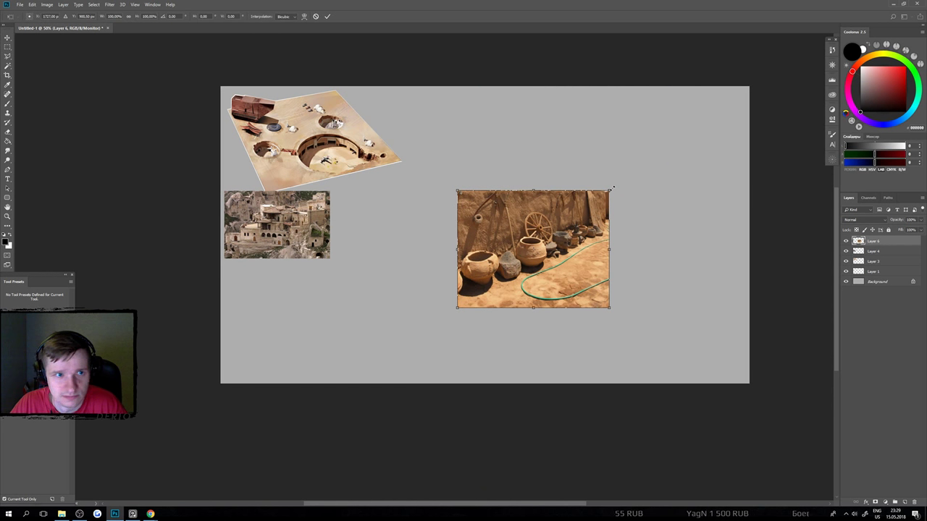
pyautogui.press('Return')
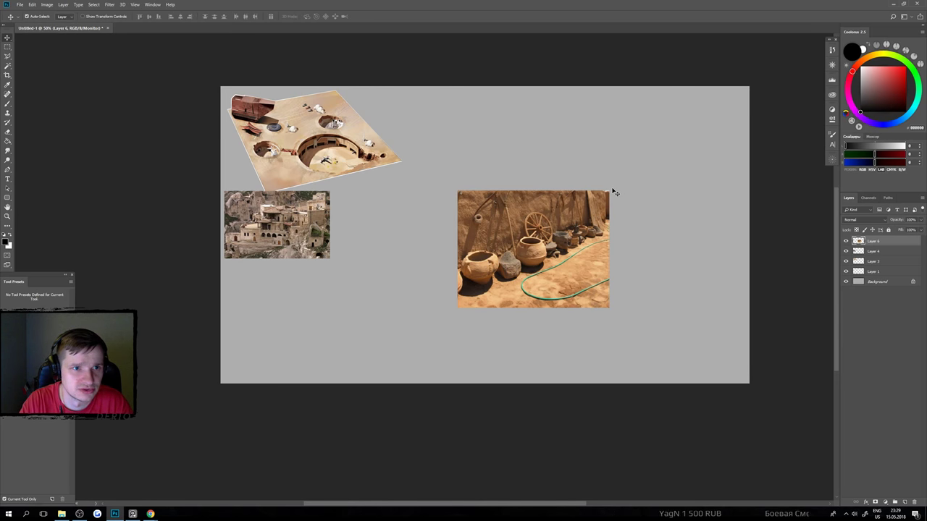
pyautogui.hotkey('ctrl', 't')
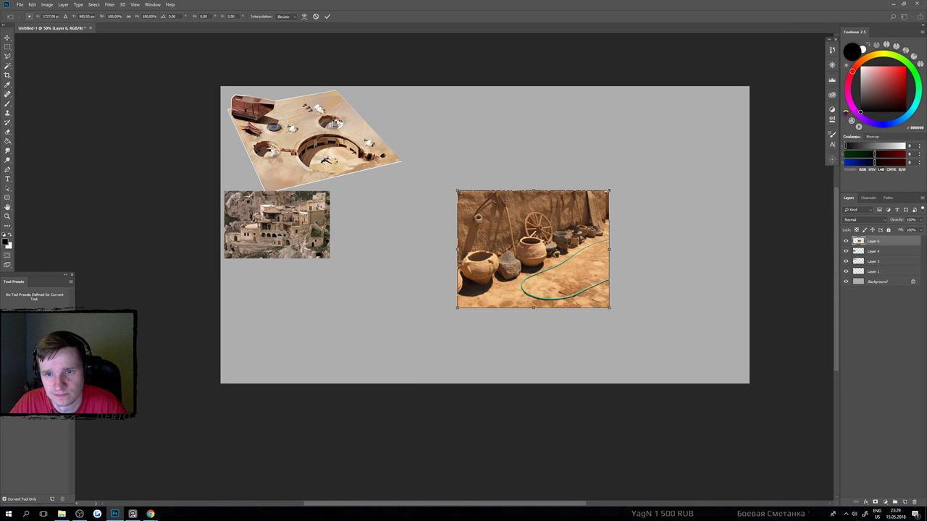
pyautogui.moveTo(609, 191); pyautogui.dragTo(291, 274)
pyautogui.press('Return')
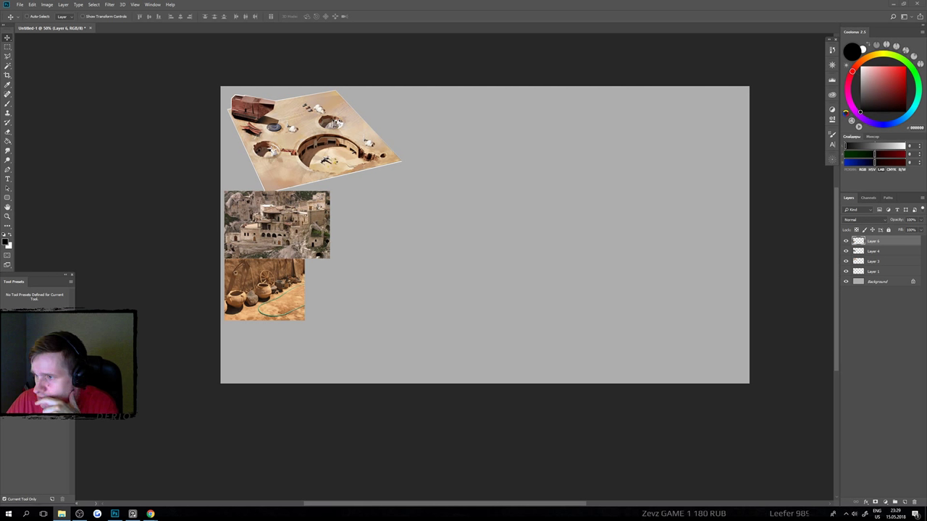
# Open the photo of the dense hillside town and copy it into Untitled-1 as a new layer.
pyautogui.moveTo(456, 3); pyautogui.dragTo(147, 254)
pyautogui.click(492, 225)
pyautogui.moveTo(211, 279); pyautogui.dragTo(436, 181)
pyautogui.click(546, 255)
# Scale the hillside-town photo down to about 78.5% in the empty part of the canvas.
pyautogui.hotkey('ctrl', 't')
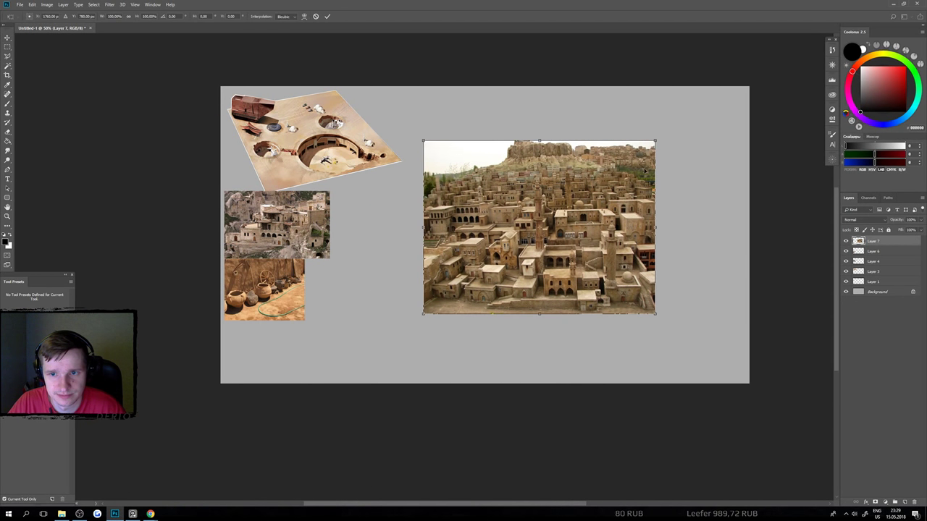
pyautogui.moveTo(656, 141); pyautogui.dragTo(606, 177)
pyautogui.moveTo(572, 237); pyautogui.dragTo(582, 234)
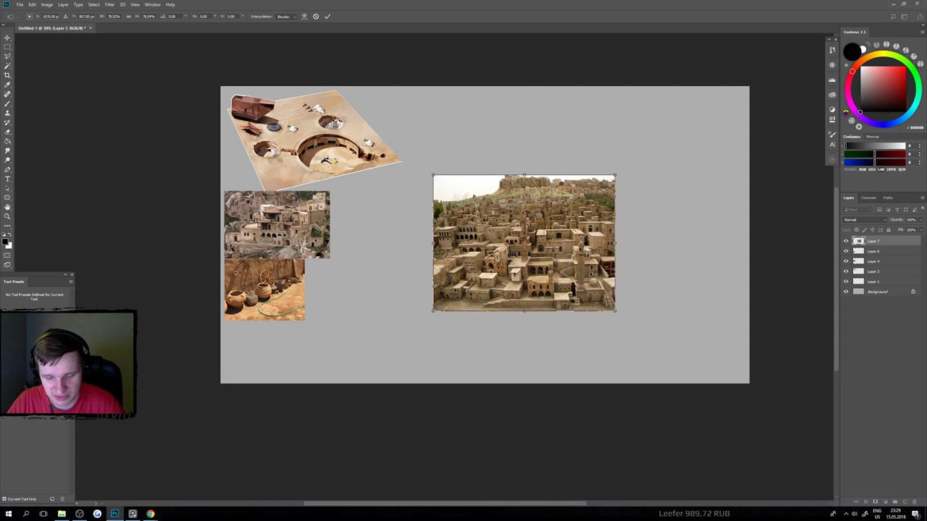
pyautogui.press('Return')
# Trim the sky and distant hill off the top of the hillside-town photo with rectangular selections.
pyautogui.scroll(4, 543, 235)
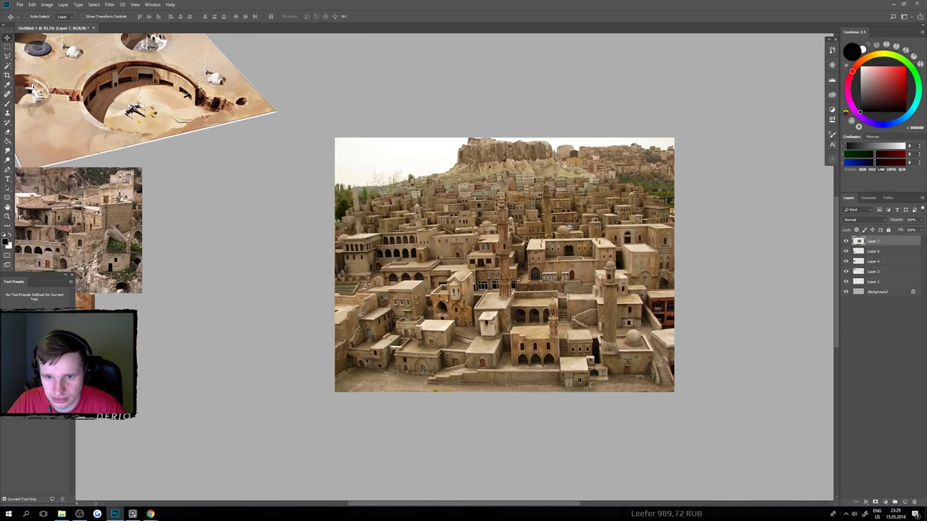
pyautogui.press('m')
pyautogui.moveTo(312, 101); pyautogui.dragTo(713, 200)
pyautogui.press('Delete')
pyautogui.hotkey('ctrl', 'd')
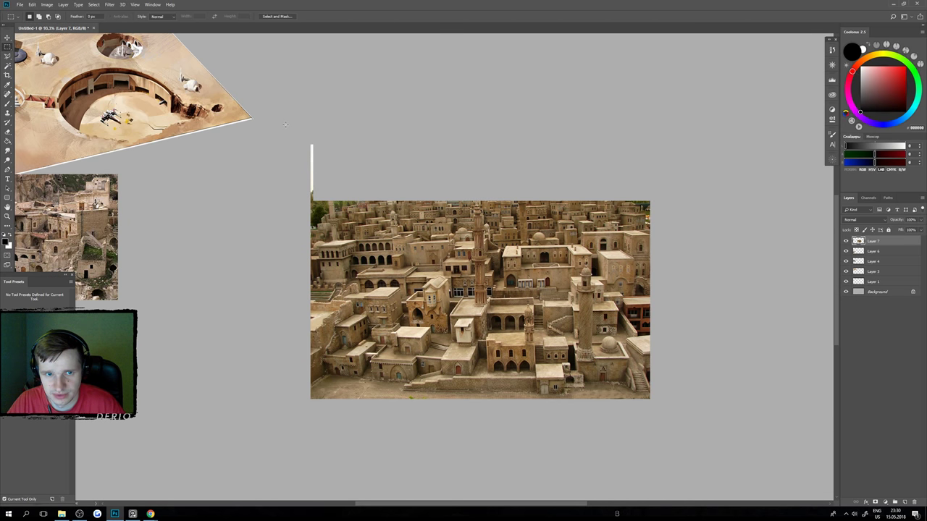
pyautogui.moveTo(281, 121); pyautogui.dragTo(720, 205)
pyautogui.press('Delete')
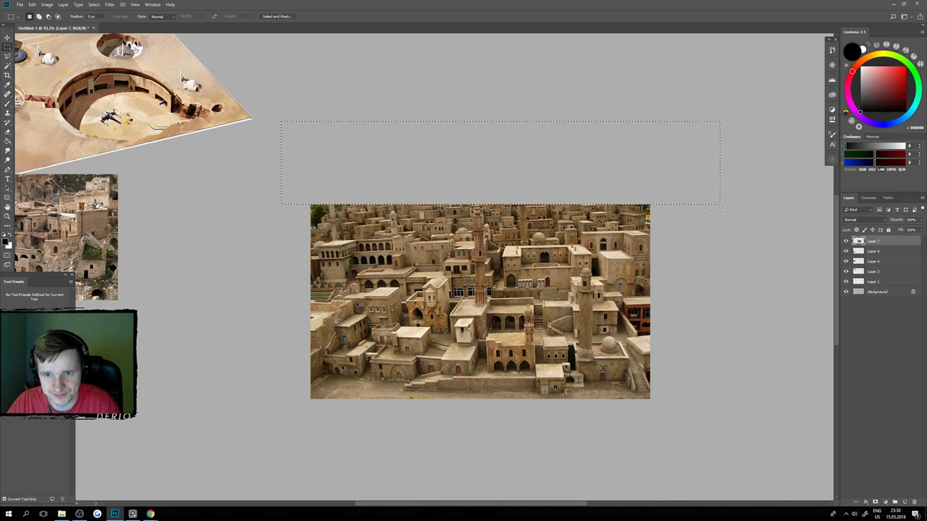
pyautogui.moveTo(587, 276); pyautogui.dragTo(507, 287)
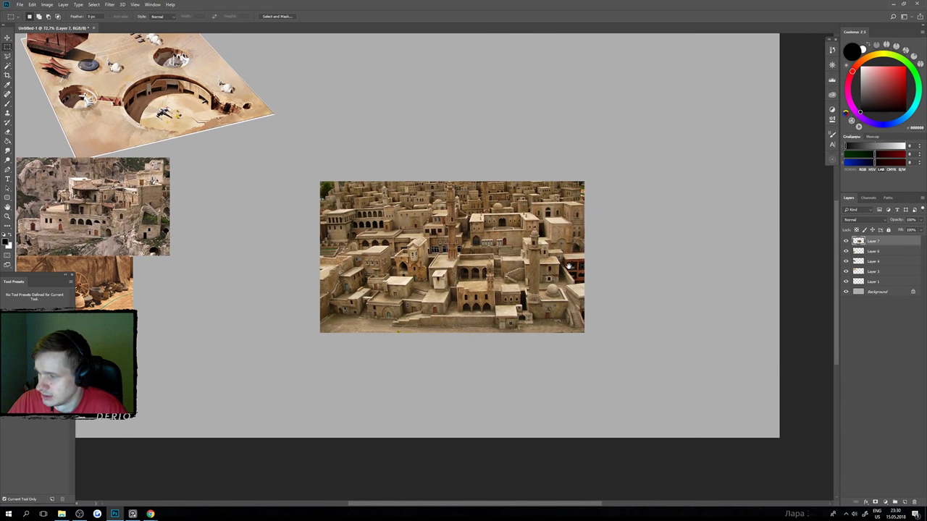
# Trim a thin strip off the bottom edge of the hillside-town photo with a rectangular selection.
pyautogui.press('v')
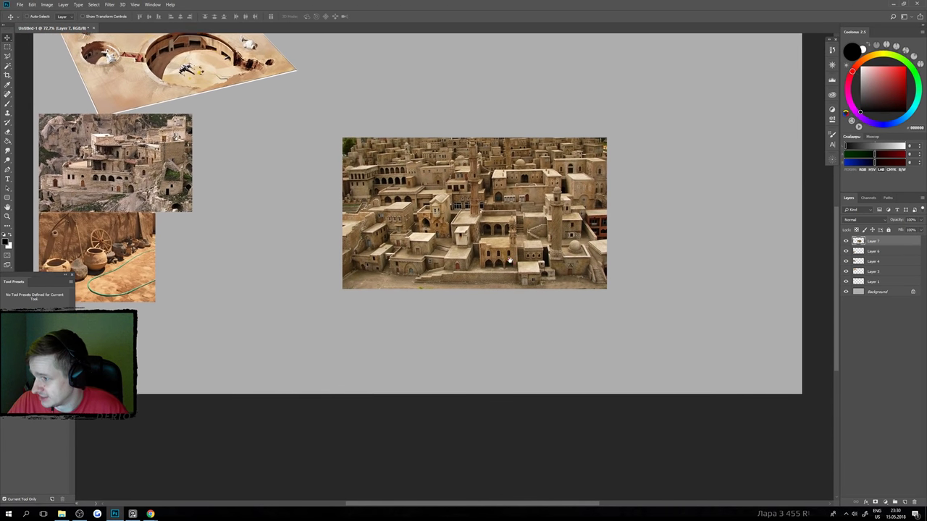
pyautogui.moveTo(484, 272); pyautogui.dragTo(459, 269)
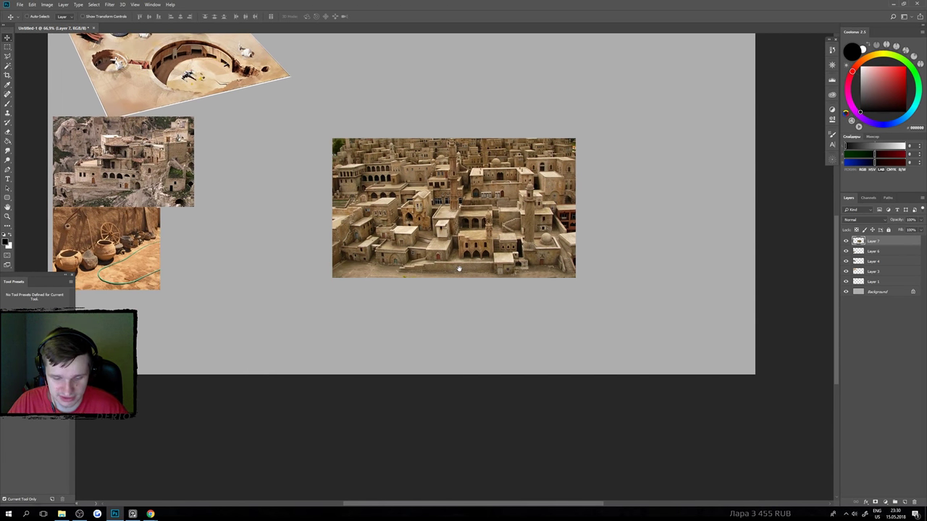
pyautogui.press('m')
pyautogui.moveTo(312, 304); pyautogui.dragTo(648, 275)
pyautogui.hotkey('ctrl', 'd')
pyautogui.press('v')
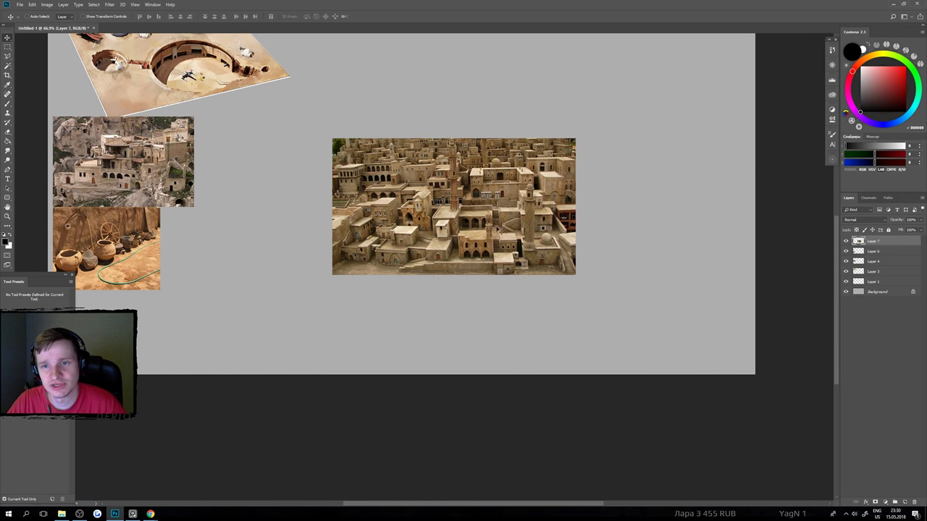
# Scale the hillside-town photo down slightly and place it in the canvas's lower-left corner.
pyautogui.moveTo(498, 229); pyautogui.dragTo(644, 169)
pyautogui.moveTo(633, 112); pyautogui.dragTo(605, 255)
pyautogui.hotkey('ctrl', 't')
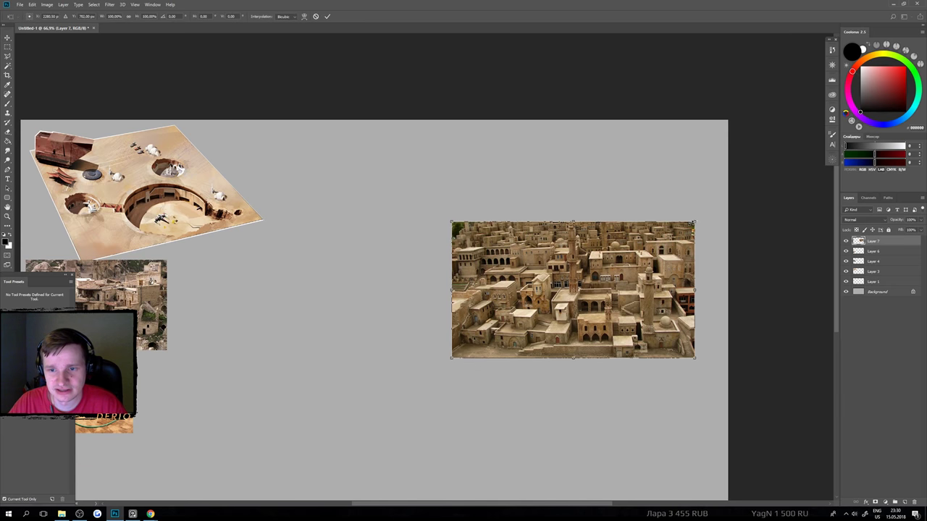
pyautogui.moveTo(695, 221); pyautogui.dragTo(679, 231)
pyautogui.moveTo(601, 337); pyautogui.dragTo(360, 404)
pyautogui.moveTo(359, 404); pyautogui.dragTo(658, 241)
pyautogui.press('Return')
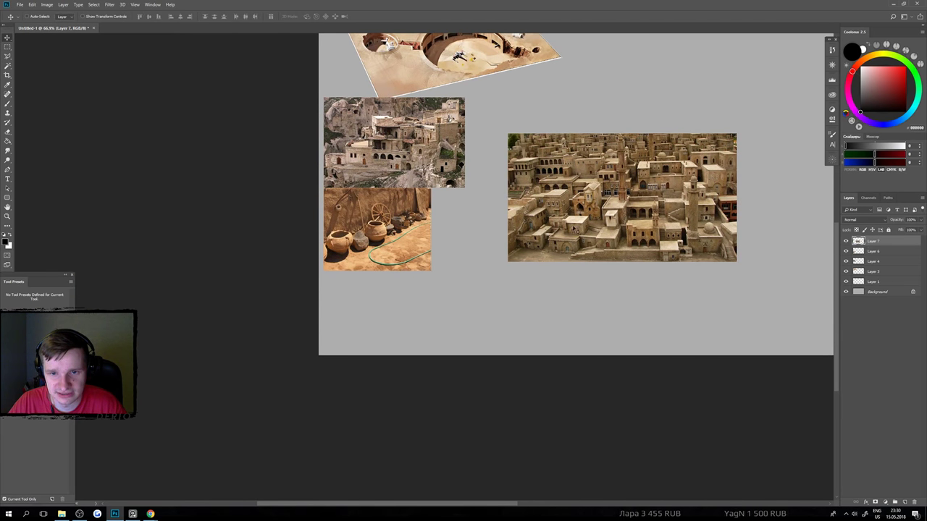
pyautogui.moveTo(576, 217); pyautogui.dragTo(393, 310)
# Set the cliff-village photo directly above the town photo and tuck the pottery cutout behind its right side, flush with the town's right edge.
pyautogui.moveTo(403, 207); pyautogui.dragTo(547, 165)
pyautogui.moveTo(412, 162); pyautogui.dragTo(412, 201)
pyautogui.keyDown('ctrl'); pyautogui.click(494, 193); pyautogui.keyUp('ctrl')
pyautogui.moveTo(494, 194); pyautogui.dragTo(486, 194)
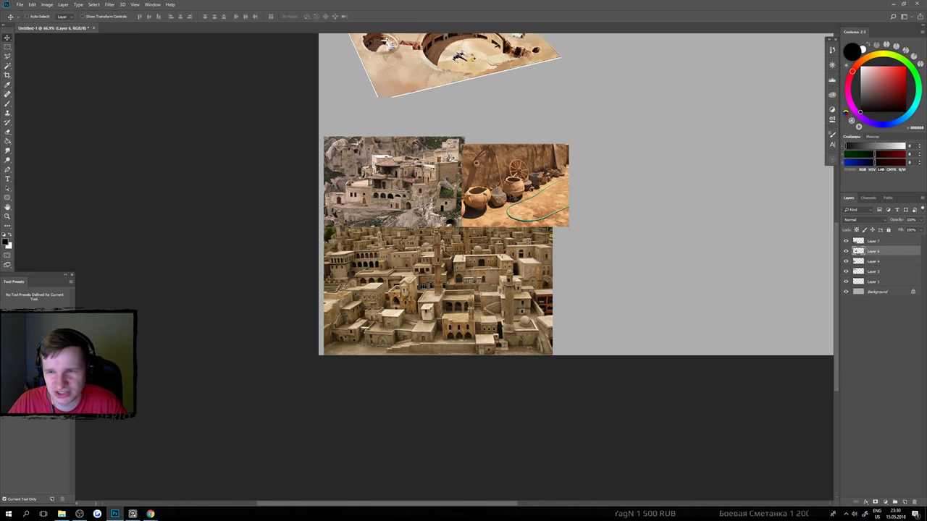
pyautogui.moveTo(874, 262); pyautogui.dragTo(873, 276)
pyautogui.moveTo(554, 178); pyautogui.dragTo(523, 171)
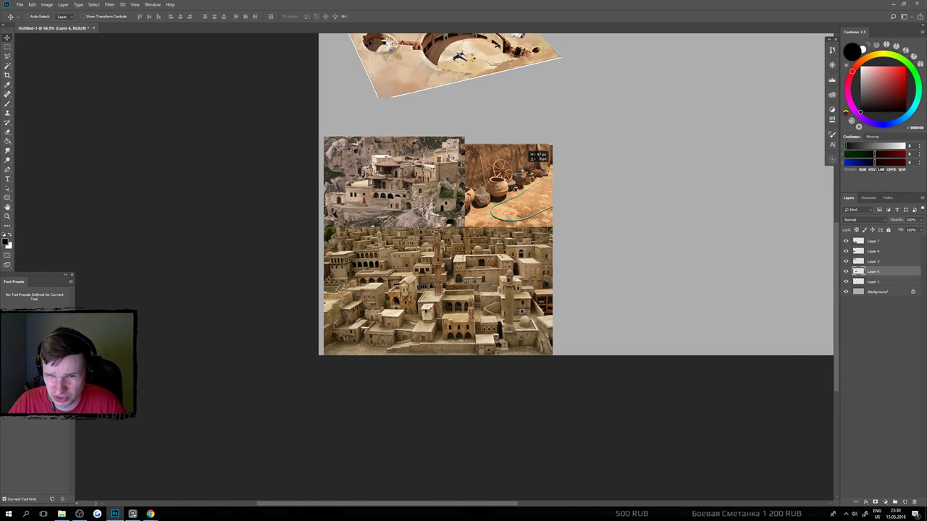
# Flip the pottery cutout horizontally.
pyautogui.hotkey('ctrl', 't')
pyautogui.rightClick(538, 170)
pyautogui.click(550, 250)
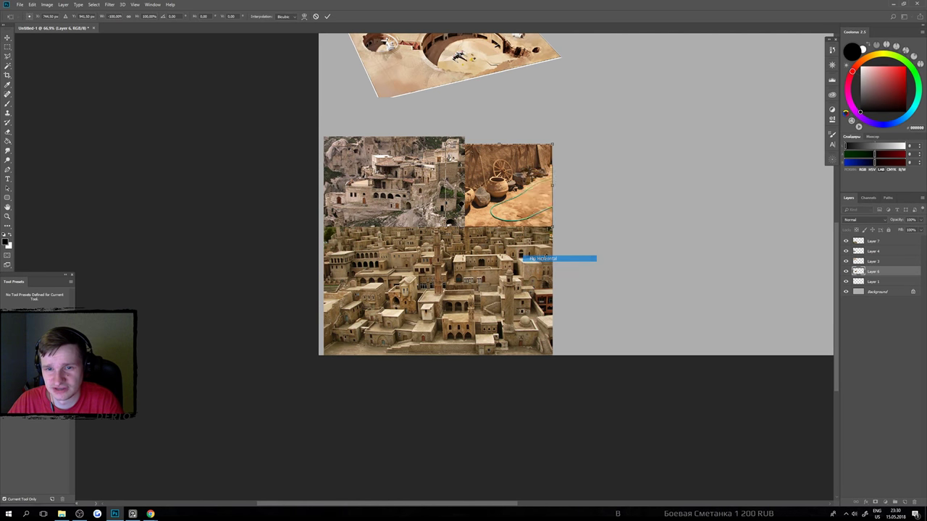
pyautogui.press('Return')
pyautogui.scroll(-4, 546, 255)
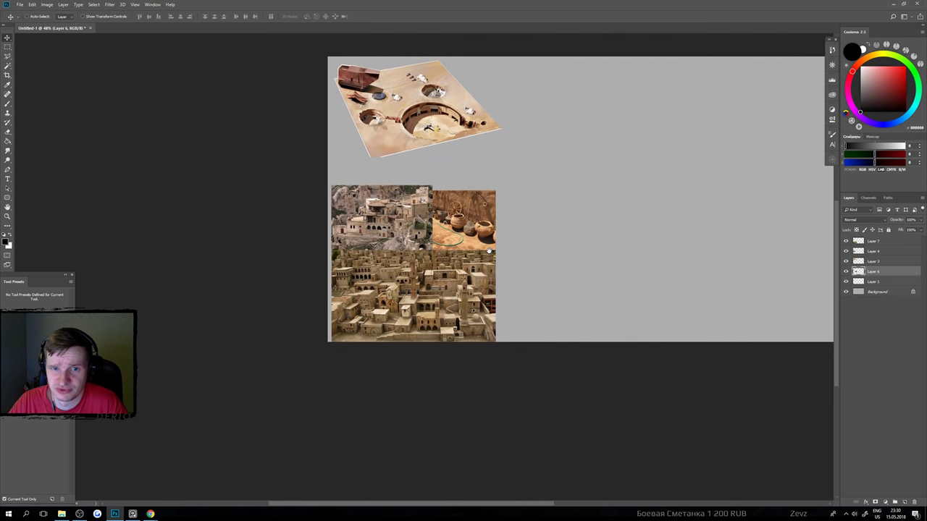
# Move the terrain cutout slightly lower, above the stacked reference photos.
pyautogui.moveTo(421, 130); pyautogui.dragTo(419, 143)
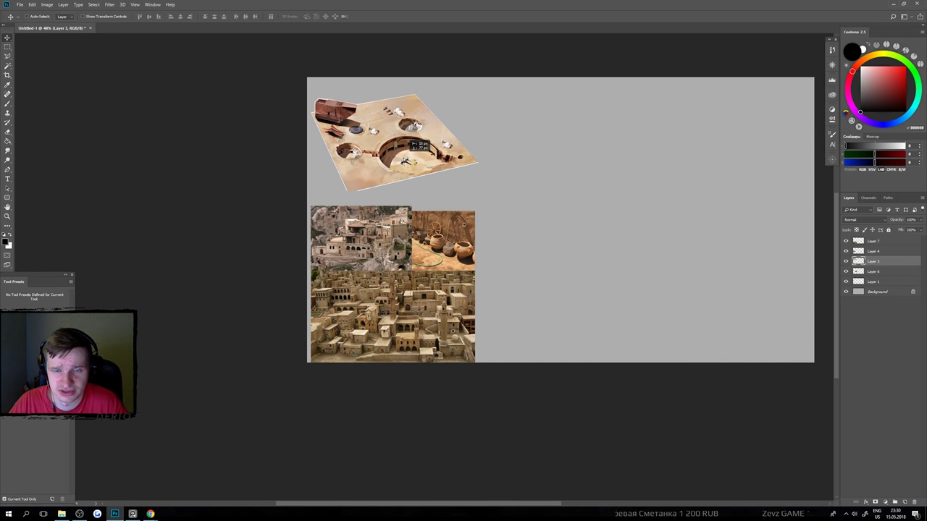
pyautogui.moveTo(432, 178); pyautogui.dragTo(442, 183)
pyautogui.scroll(2, 442, 184)
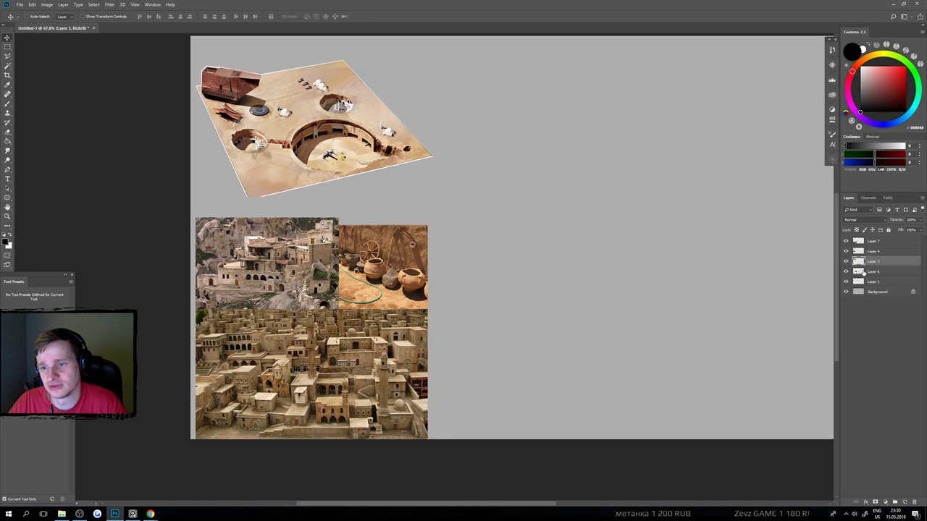
# Group the four reference layers, leaving Layer 1 outside, and name the group refs.
pyautogui.click(863, 281)
pyautogui.keyDown('shift'); pyautogui.click(862, 242); pyautogui.keyUp('shift')
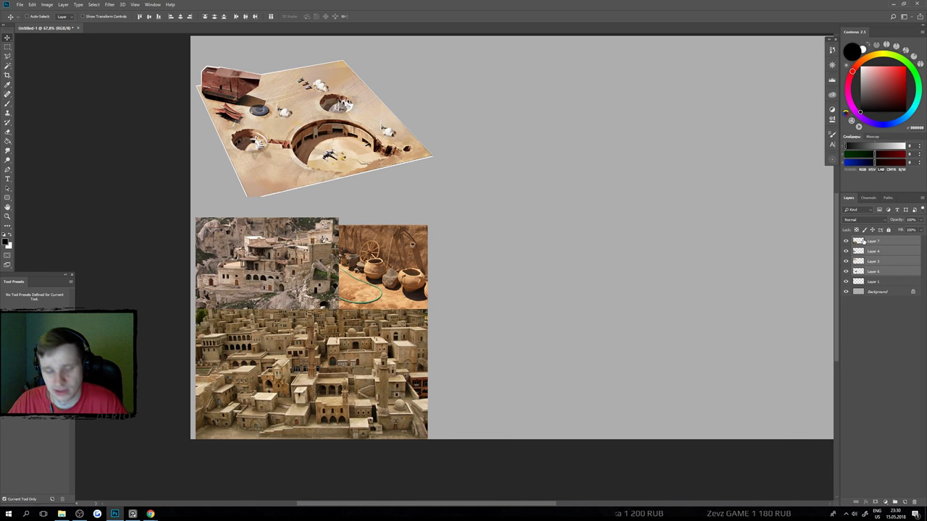
pyautogui.hotkey('ctrl', 'g')
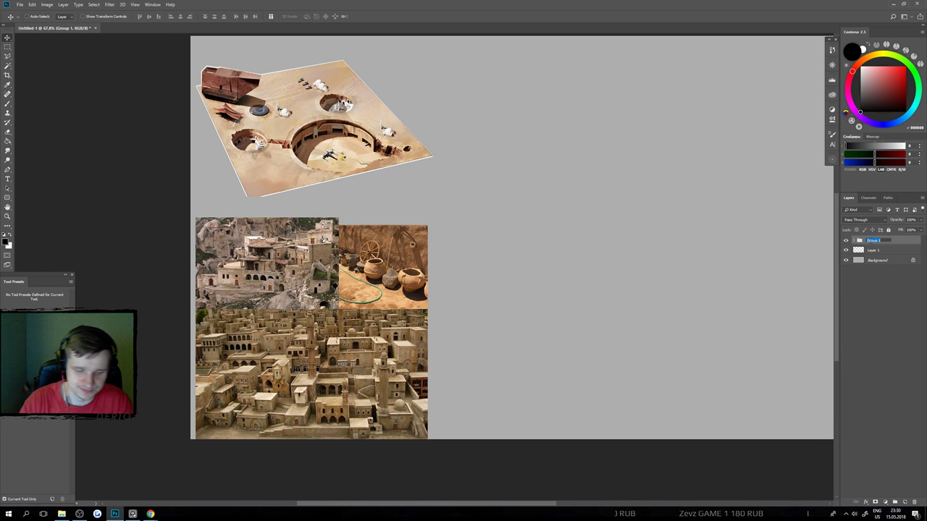
pyautogui.write('refs')
pyautogui.press('Return')
pyautogui.hotkey('ctrl', 's')
pyautogui.press('Escape')
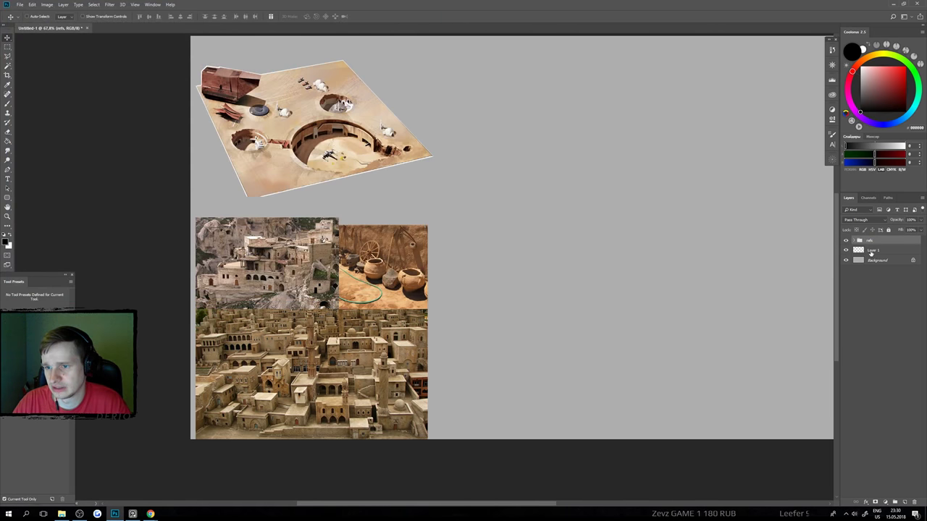
# Select Layer 1 and save the document in the Work folder as a Photoshop file named 01_Tattuin_building.
pyautogui.click(871, 250)
pyautogui.hotkey('ctrl', 's')
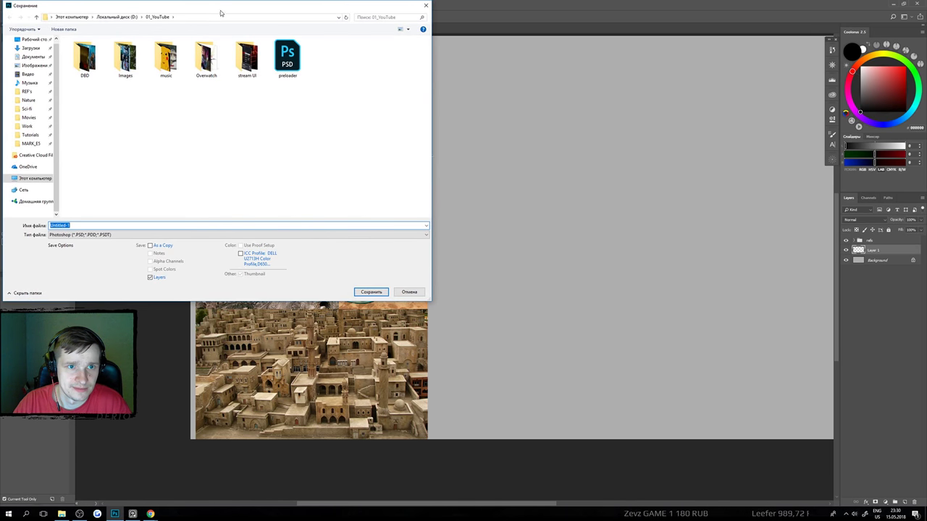
pyautogui.moveTo(221, 13); pyautogui.dragTo(425, 75)
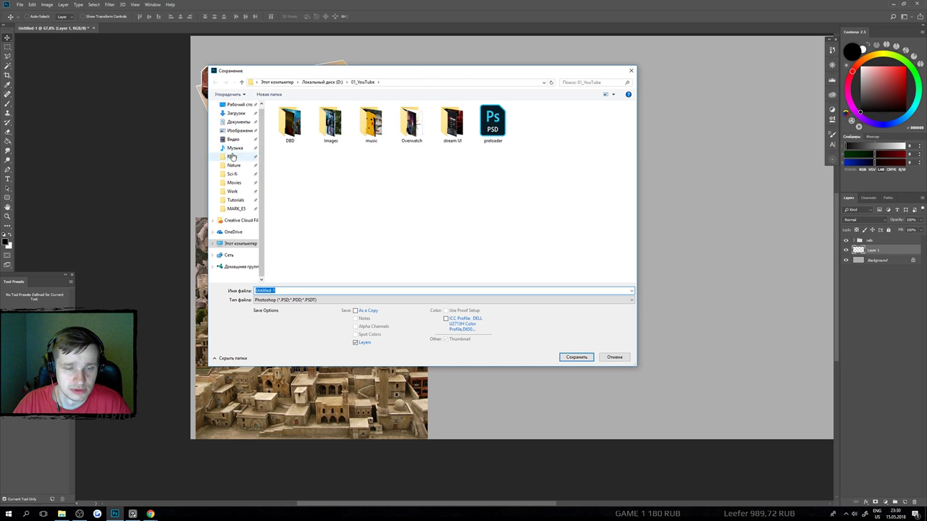
pyautogui.click(232, 191)
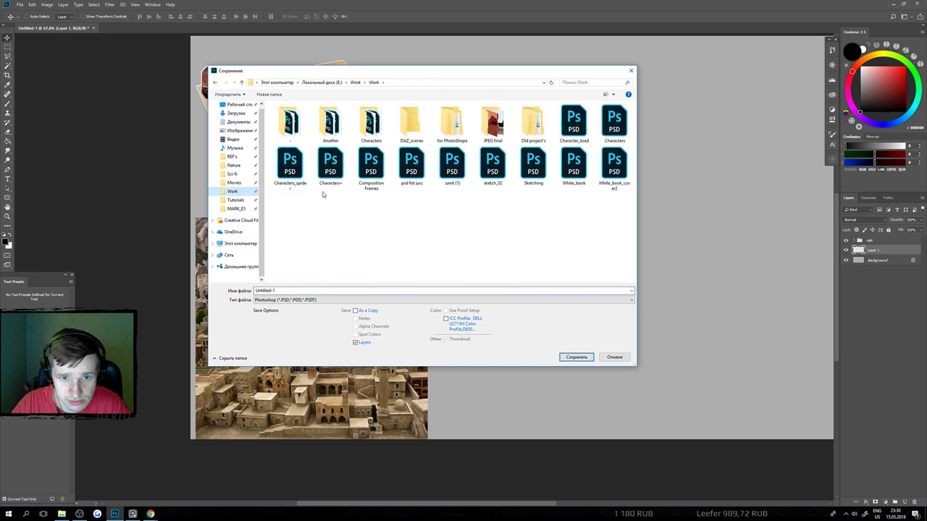
pyautogui.click(278, 290)
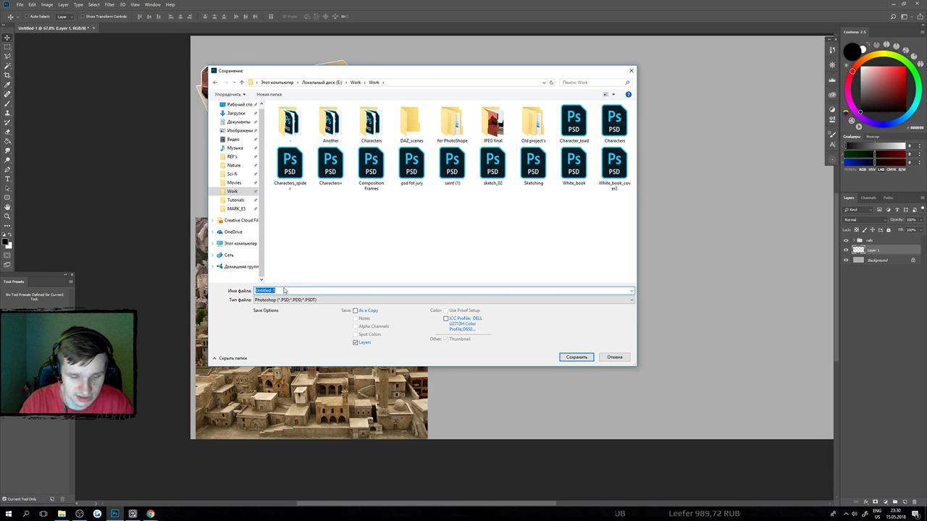
pyautogui.write('Tattuin')
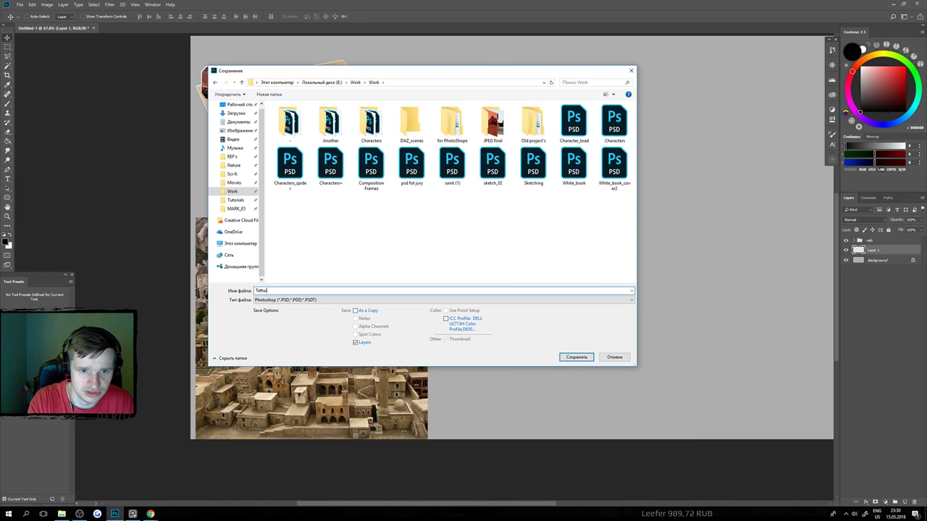
pyautogui.write('_bui')
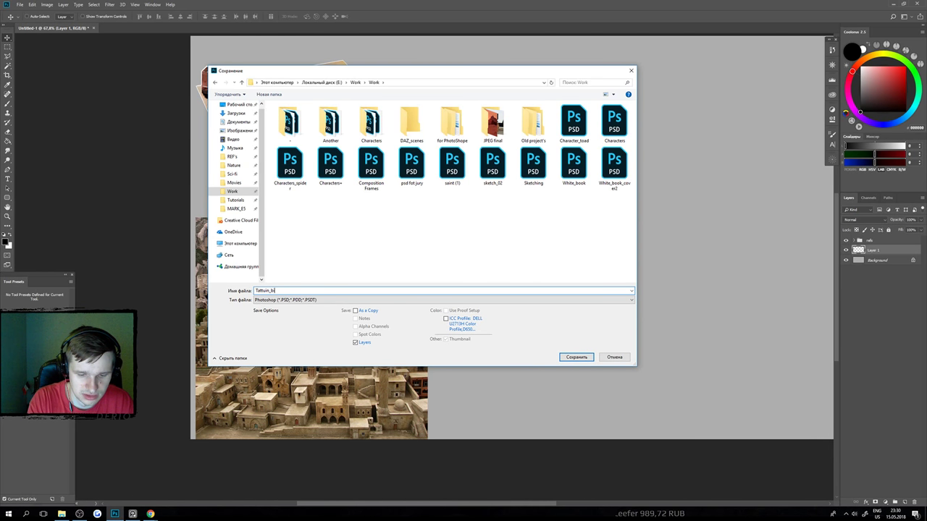
pyautogui.write('lding')
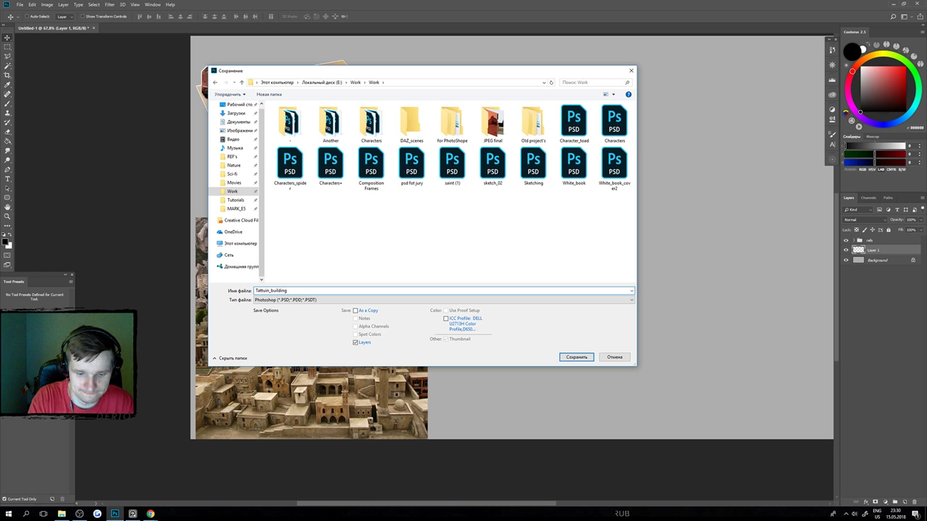
pyautogui.click(255, 290)
pyautogui.write('01_')
pyautogui.press('Return')
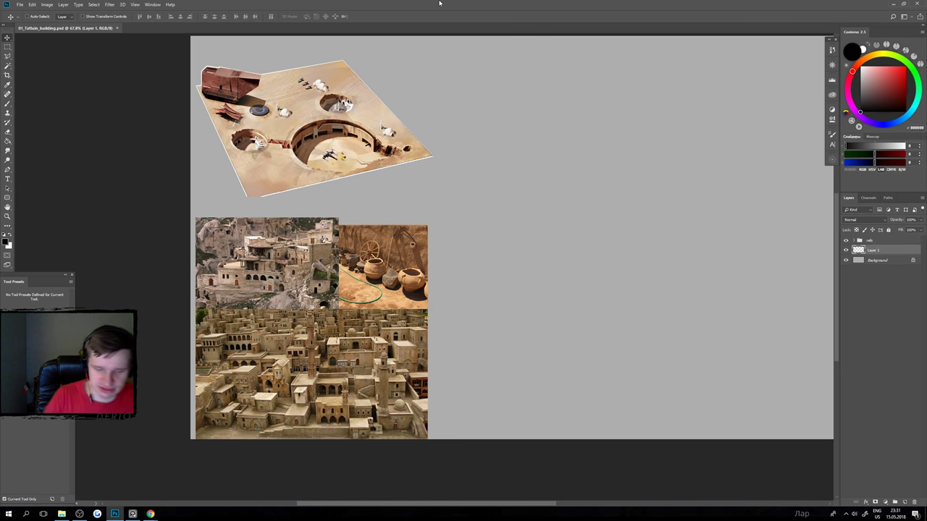
# Sketch and shade a small boxy structure on Layer 1 in the empty area beside the reference images.
pyautogui.press('b')
pyautogui.moveTo(654, 207)
pyautogui.mouseDown()
pyautogui.moveTo(651, 244)
pyautogui.moveTo(575, 227)
pyautogui.moveTo(527, 239)
pyautogui.mouseUp()
pyautogui.hotkey('ctrl', 'z')
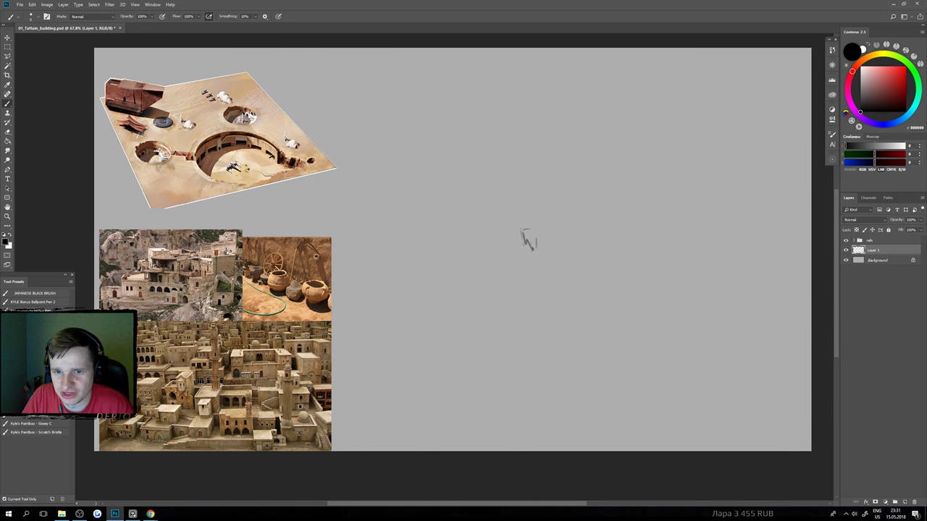
pyautogui.moveTo(534, 226)
pyautogui.mouseDown()
pyautogui.moveTo(548, 240)
pyautogui.moveTo(548, 252)
pyautogui.moveTo(536, 253)
pyautogui.mouseUp()
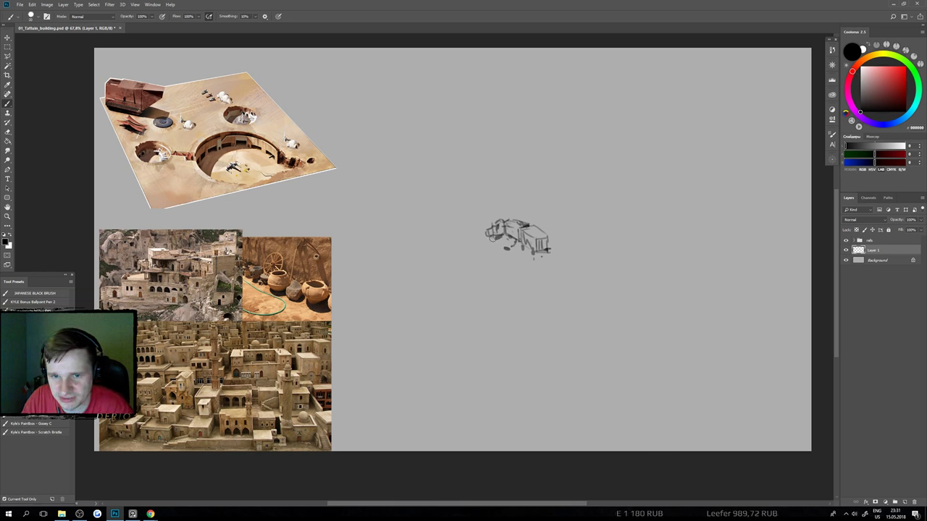
pyautogui.moveTo(485, 232)
pyautogui.mouseDown()
pyautogui.moveTo(492, 245)
pyautogui.moveTo(544, 250)
pyautogui.mouseUp()
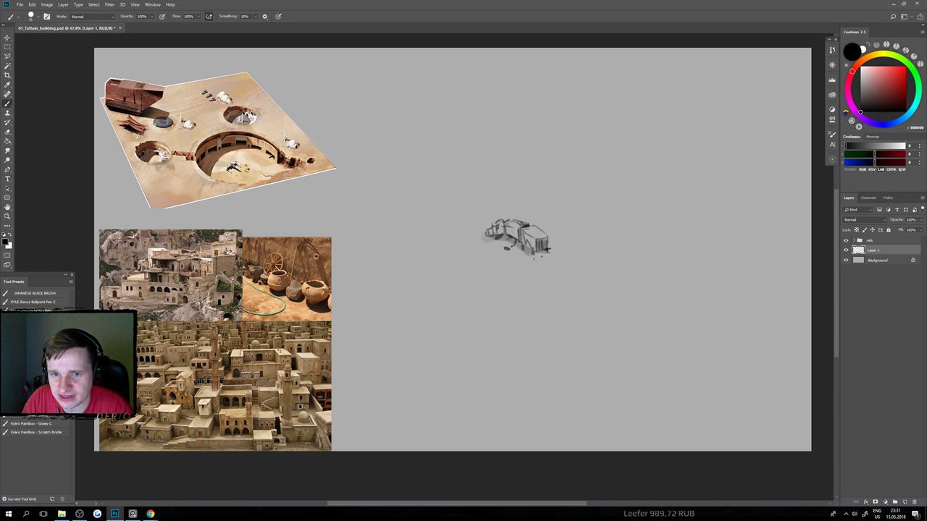
pyautogui.scroll(-3, 539, 254)
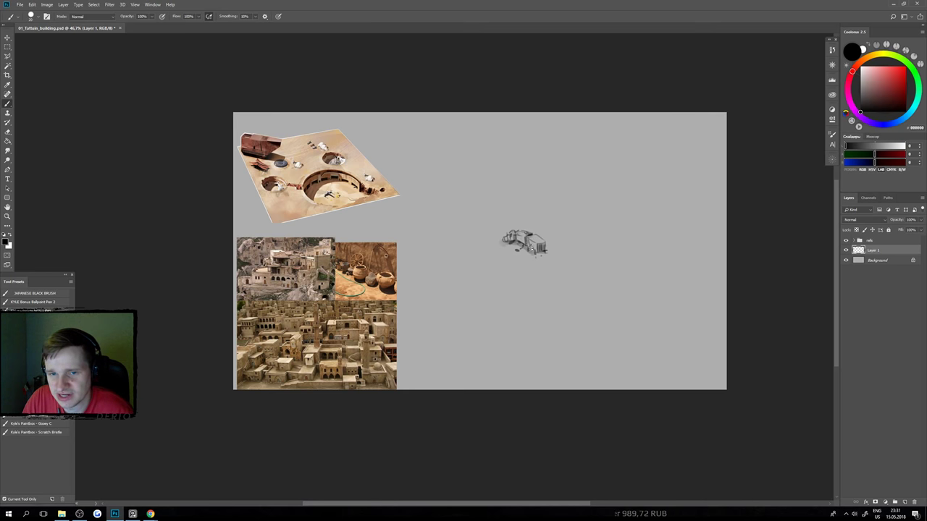
pyautogui.scroll(2, 539, 250)
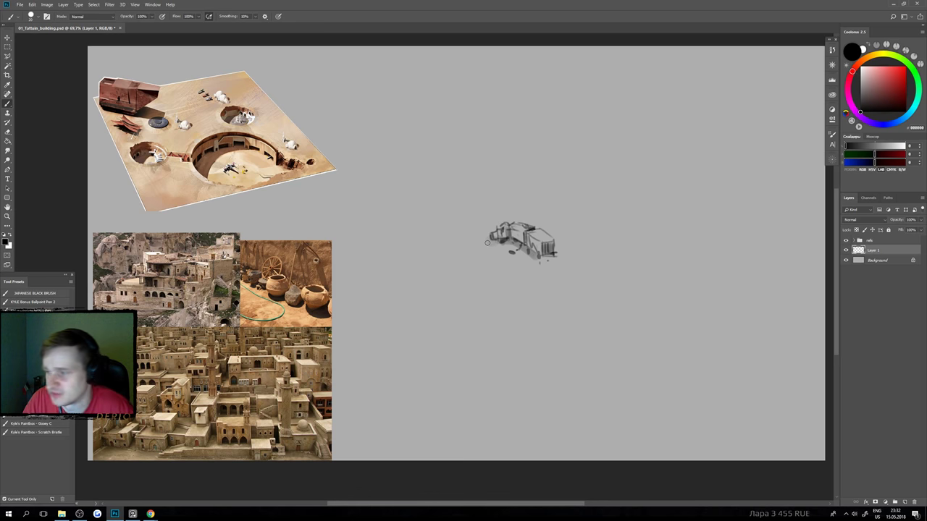
pyautogui.moveTo(548, 246)
pyautogui.mouseDown()
pyautogui.moveTo(523, 246)
pyautogui.moveTo(552, 247)
pyautogui.mouseUp()
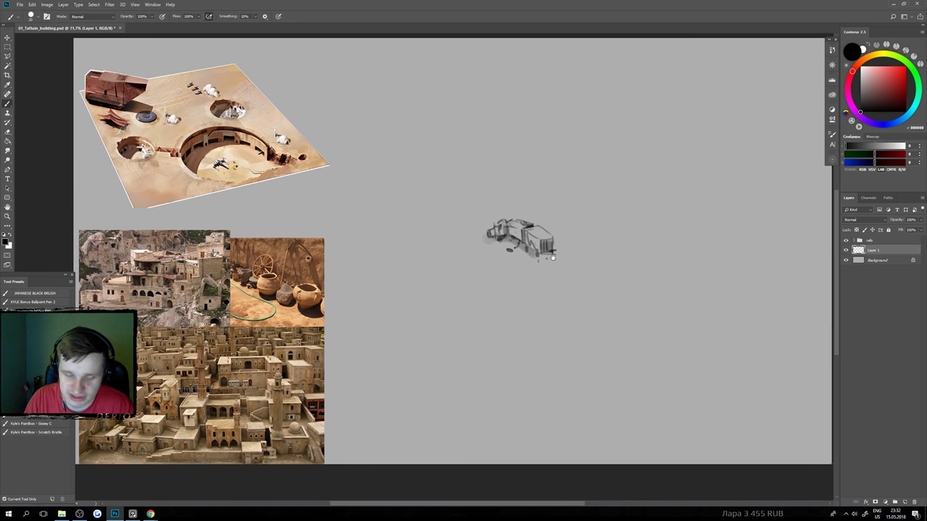
# Delete the small boxy sketch from Layer 1 and clear the selection.
pyautogui.press('m')
pyautogui.moveTo(465, 196)
pyautogui.mouseDown()
pyautogui.moveTo(569, 296)
pyautogui.moveTo(603, 316)
pyautogui.mouseUp()
pyautogui.press('Delete')
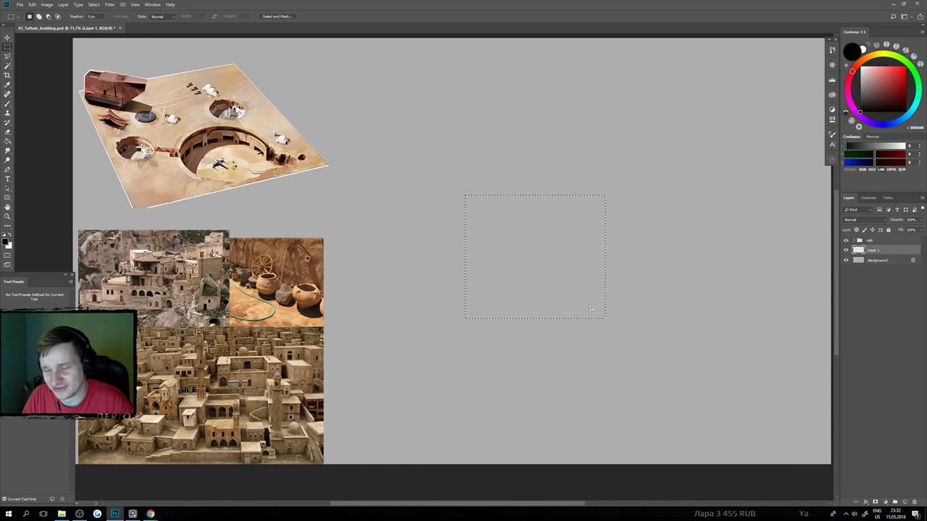
pyautogui.hotkey('ctrl', 'd')
# Draw a black-outlined landscape rectangle on Layer 1 beside the references as a thumbnail frame, using a rectangular selection to guide the brush.
pyautogui.scroll(-3, 583, 298)
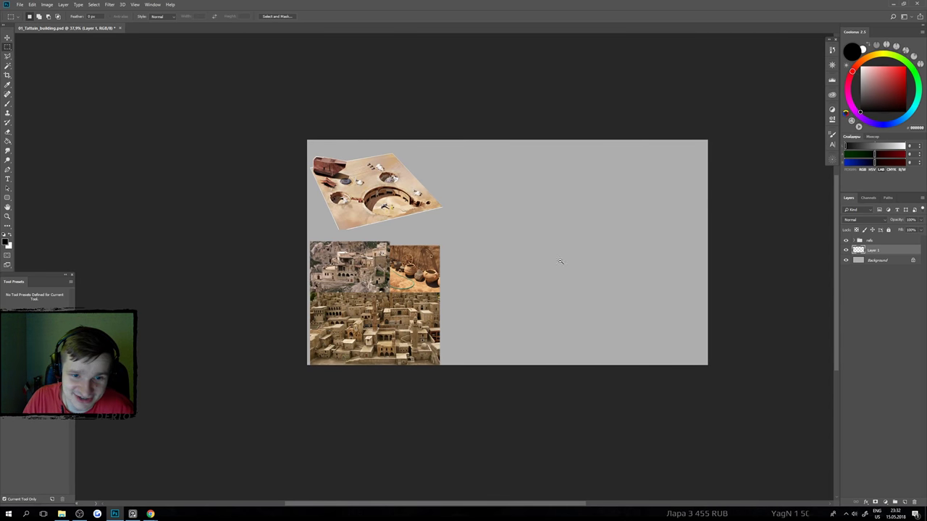
pyautogui.scroll(3, 562, 260)
pyautogui.scroll(1, 569, 262)
pyautogui.scroll(-1, 570, 261)
pyautogui.scroll(2, 557, 253)
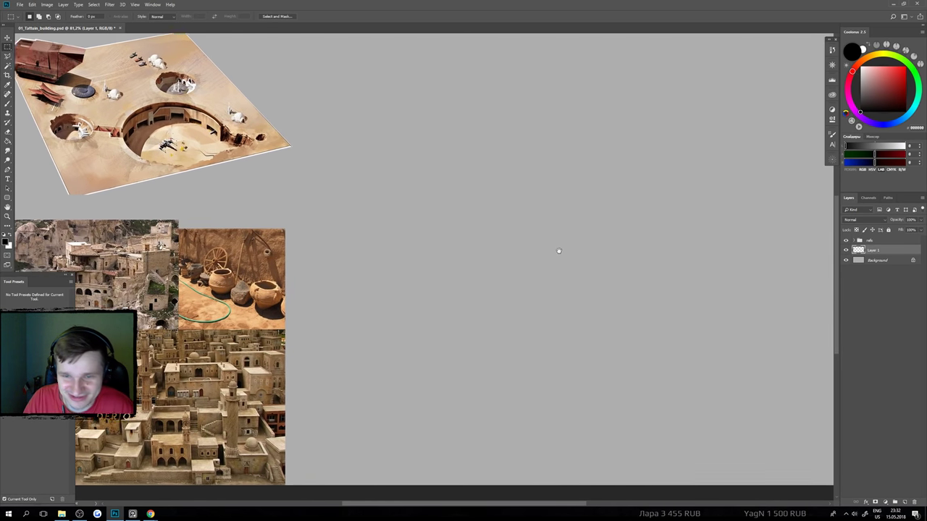
pyautogui.scroll(-1, 566, 254)
pyautogui.scroll(-1, 565, 254)
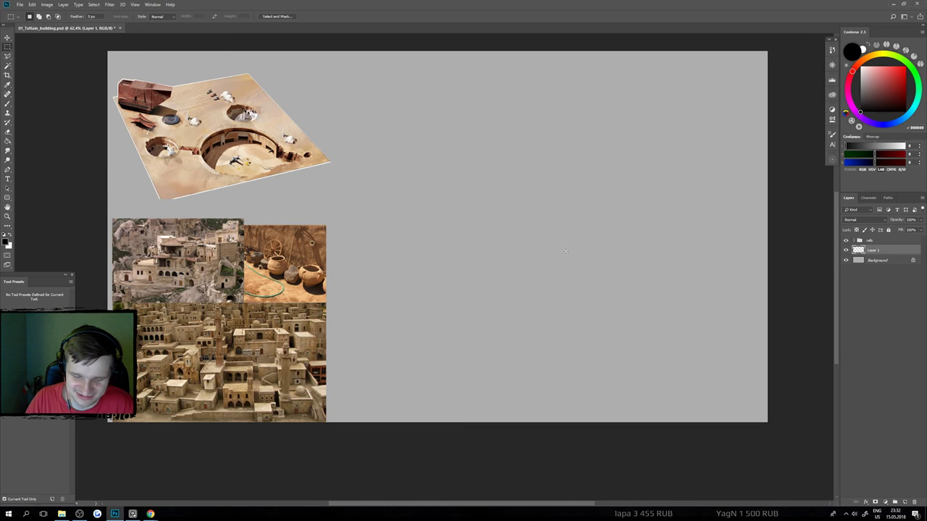
pyautogui.moveTo(404, 125); pyautogui.dragTo(582, 235)
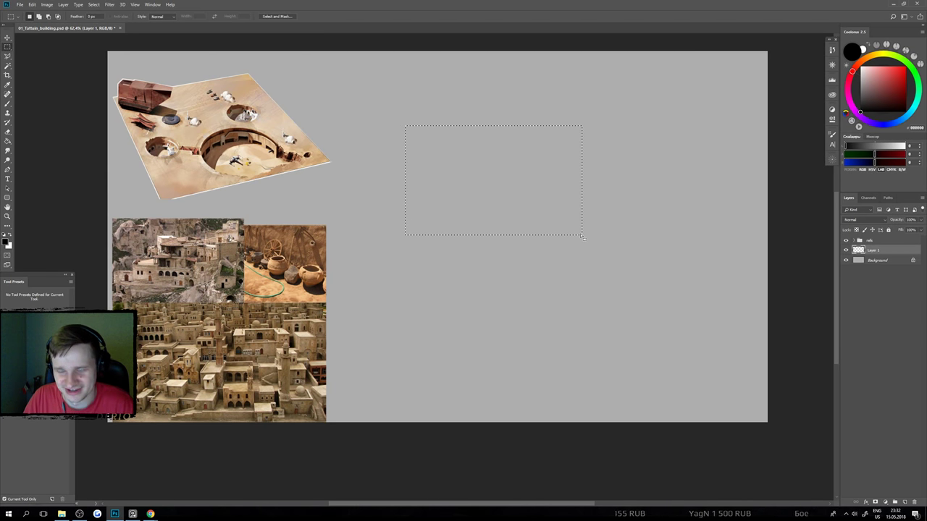
pyautogui.press('b')
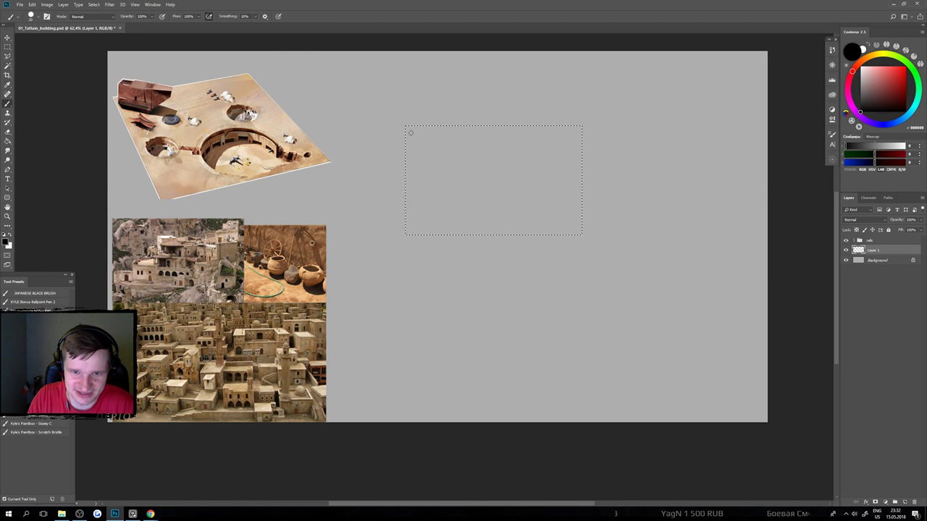
pyautogui.moveTo(406, 125)
pyautogui.mouseDown()
pyautogui.moveTo(416, 244)
pyautogui.moveTo(608, 250)
pyautogui.moveTo(578, 234)
pyautogui.moveTo(581, 127)
pyautogui.moveTo(406, 126)
pyautogui.mouseUp()
pyautogui.hotkey('ctrl', 'd')
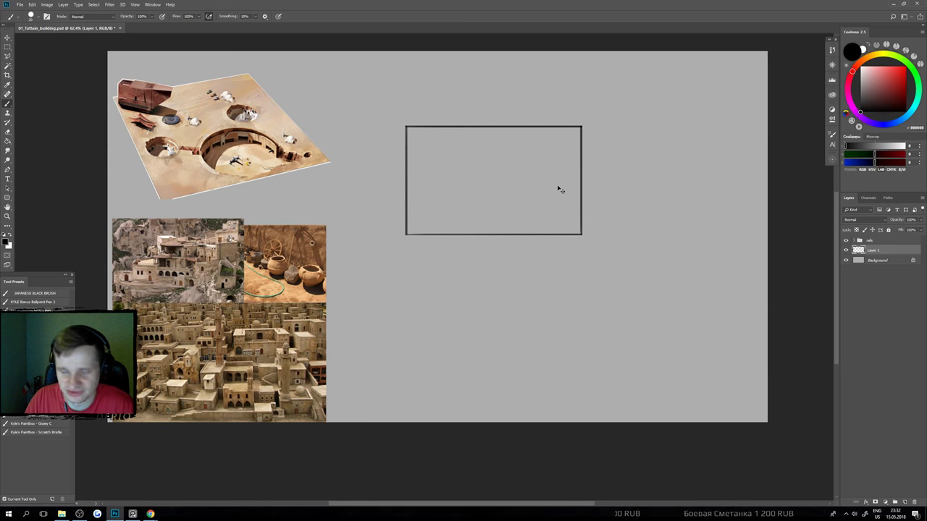
# Create a new layer beneath Layer 1 and mask it to the rectangle of the thumbnail frame.
pyautogui.hotkey('ctrl', 'shift', 'n')
pyautogui.press('Return')
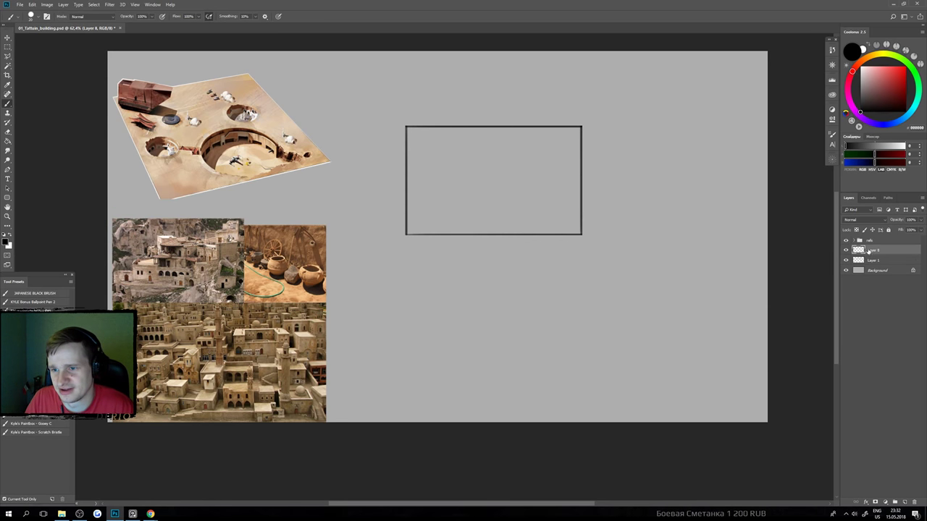
pyautogui.moveTo(865, 253); pyautogui.dragTo(863, 265)
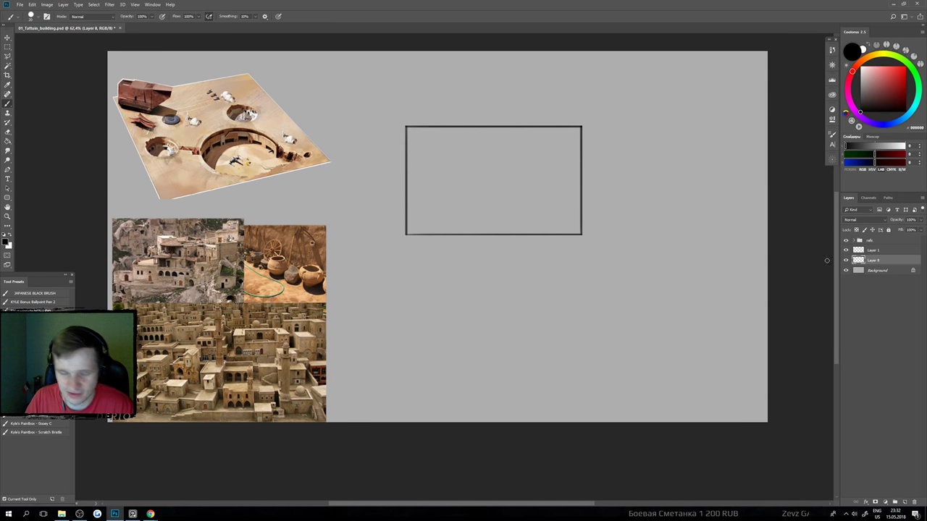
pyautogui.press('m')
pyautogui.moveTo(408, 140); pyautogui.dragTo(429, 152)
pyautogui.moveTo(406, 115); pyautogui.dragTo(728, 315)
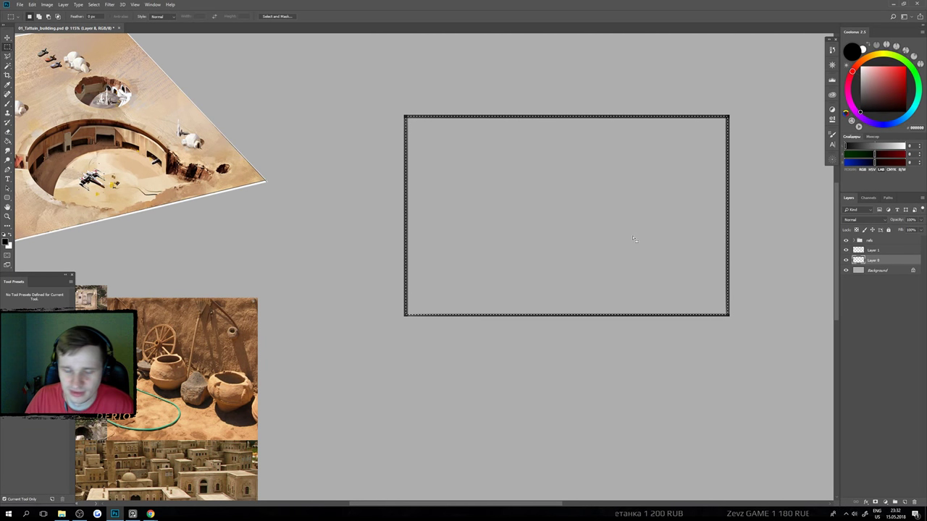
pyautogui.click(875, 501)
# Choose a rectangular-tipped brush, target the masked layer's pixels instead of its mask, and sample dark grey from the frame's outline.
pyautogui.press('b')
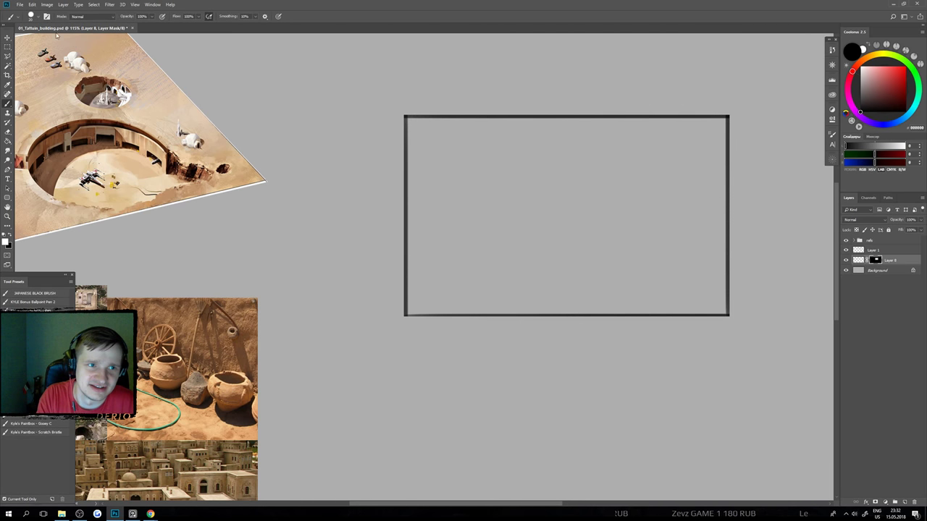
pyautogui.click(38, 17)
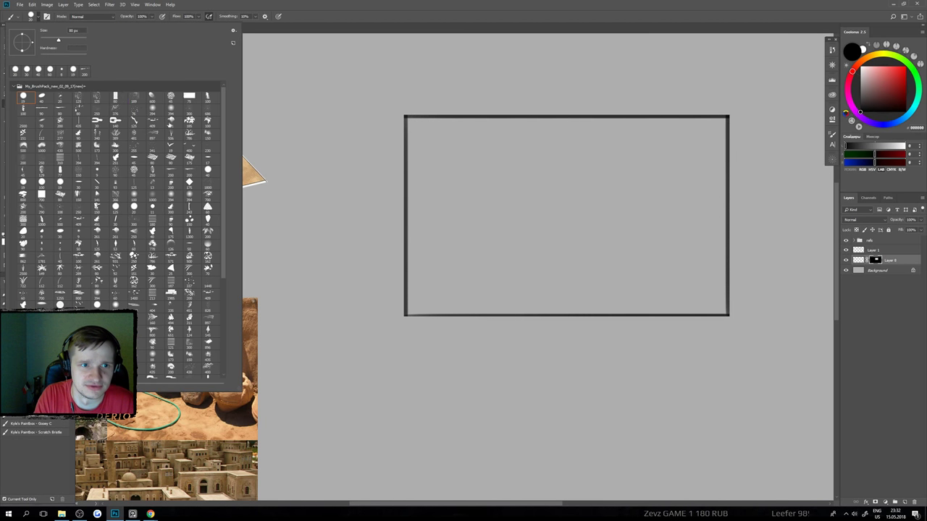
pyautogui.click(503, 263)
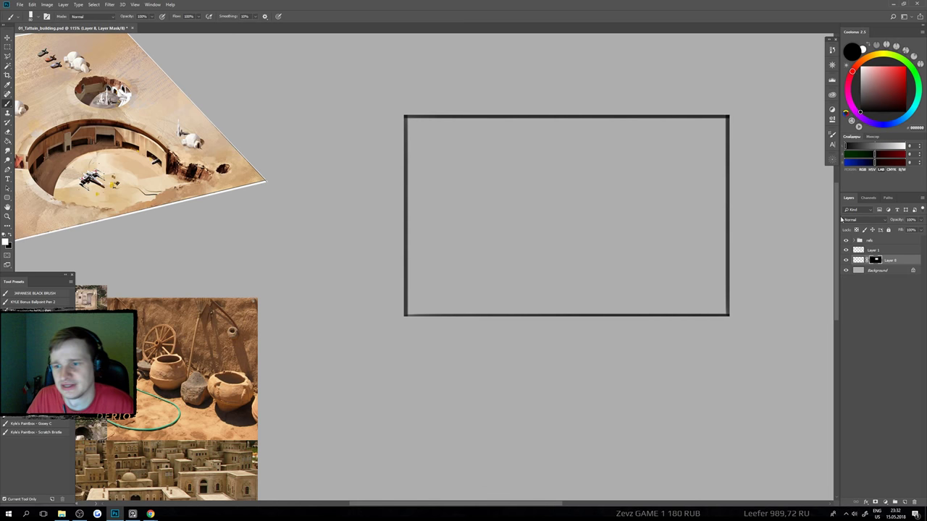
pyautogui.click(858, 261)
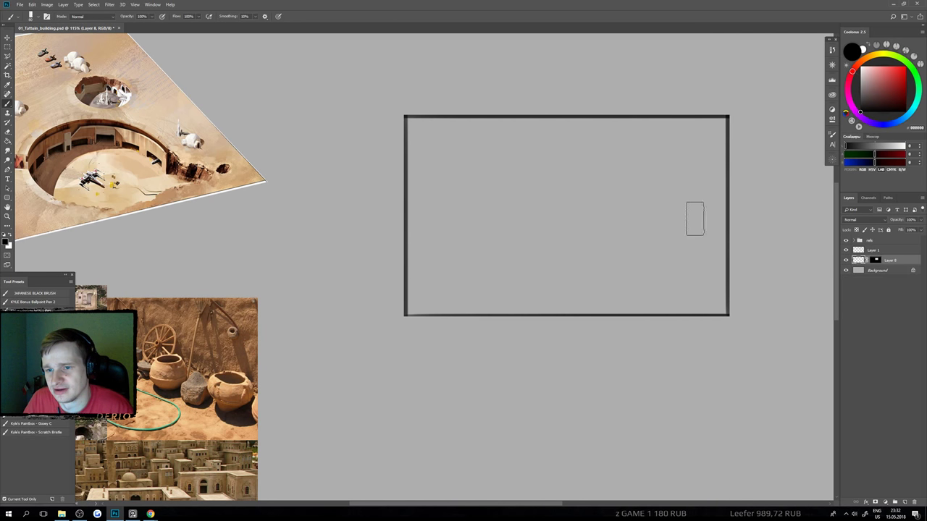
pyautogui.keyDown('alt'); pyautogui.click(726, 237); pyautogui.keyUp('alt')
pyautogui.moveTo(723, 237); pyautogui.dragTo(575, 273)
pyautogui.hotkey('ctrl', 'z')
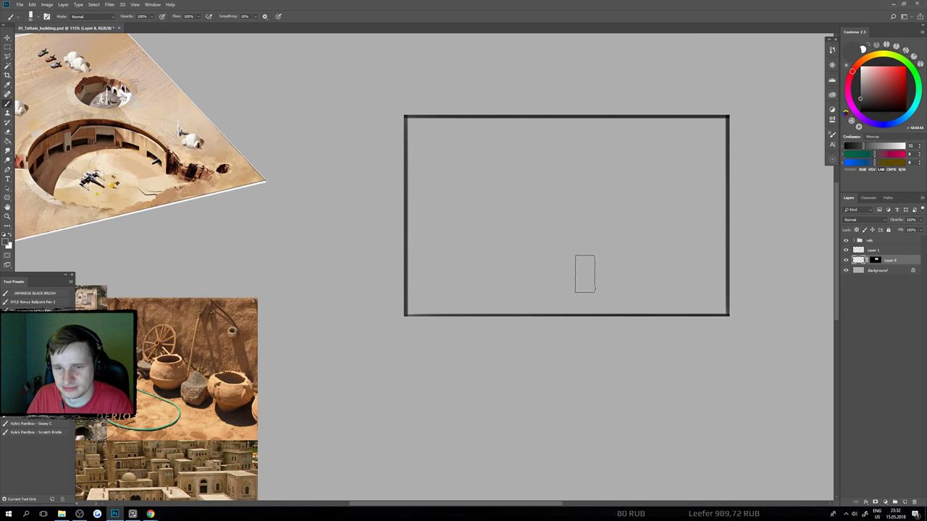
# Reduce the brush size and paint a small tilted dark-grey block right of the frame's centre.
pyautogui.press('[')
pyautogui.press('[')
pyautogui.press('[')
pyautogui.press('[')
pyautogui.press('[')
pyautogui.press('[')
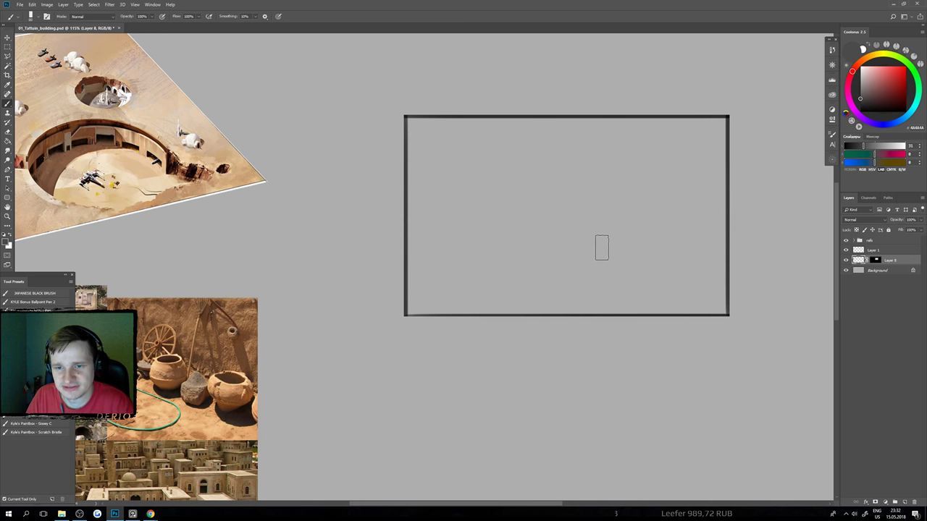
pyautogui.moveTo(597, 252); pyautogui.dragTo(579, 252)
pyautogui.moveTo(612, 243)
pyautogui.mouseDown()
pyautogui.moveTo(589, 259)
pyautogui.moveTo(622, 240)
pyautogui.mouseUp()
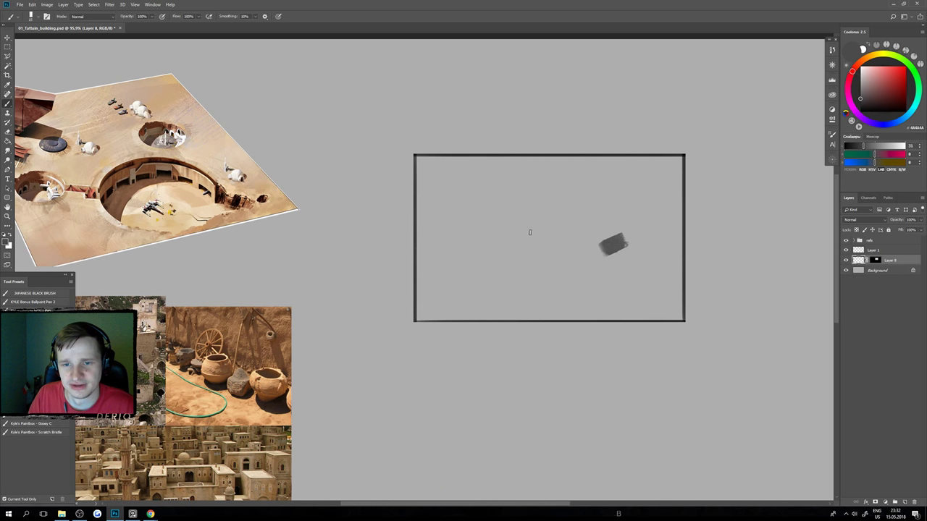
# Draw two roughly parallel diagonal lines across the thumbnail and paint two long blocks and two small ones between them.
pyautogui.moveTo(595, 177); pyautogui.dragTo(416, 260)
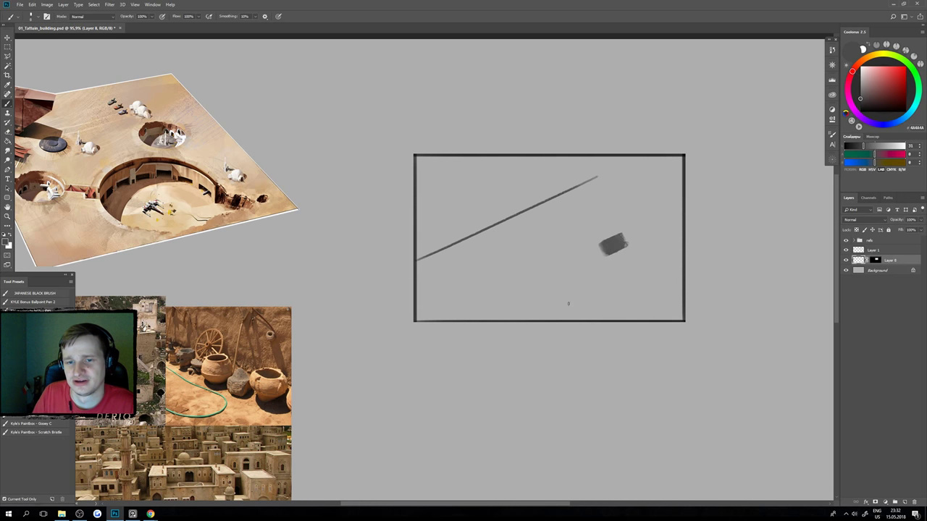
pyautogui.moveTo(682, 266); pyautogui.dragTo(570, 320)
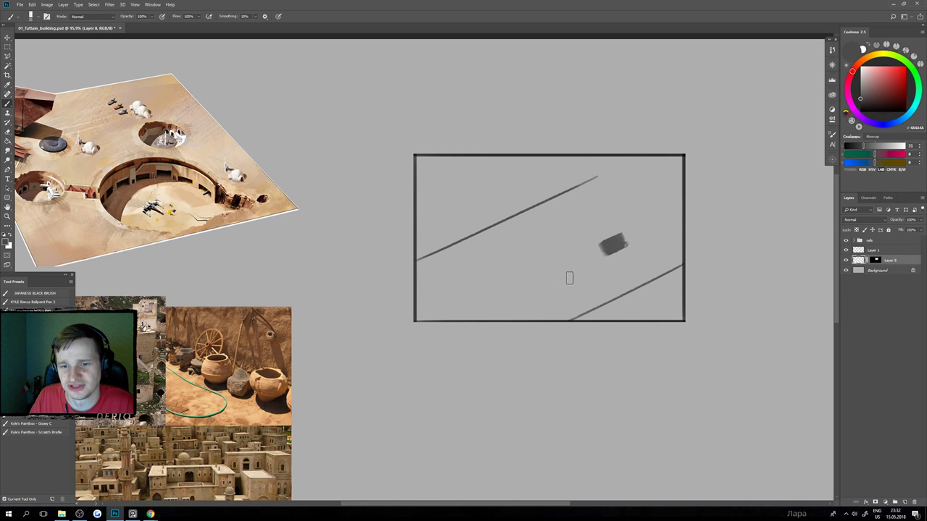
pyautogui.moveTo(569, 275); pyautogui.dragTo(539, 292)
pyautogui.moveTo(546, 238); pyautogui.dragTo(553, 231)
pyautogui.moveTo(618, 204); pyautogui.dragTo(626, 197)
pyautogui.moveTo(526, 270); pyautogui.dragTo(470, 298)
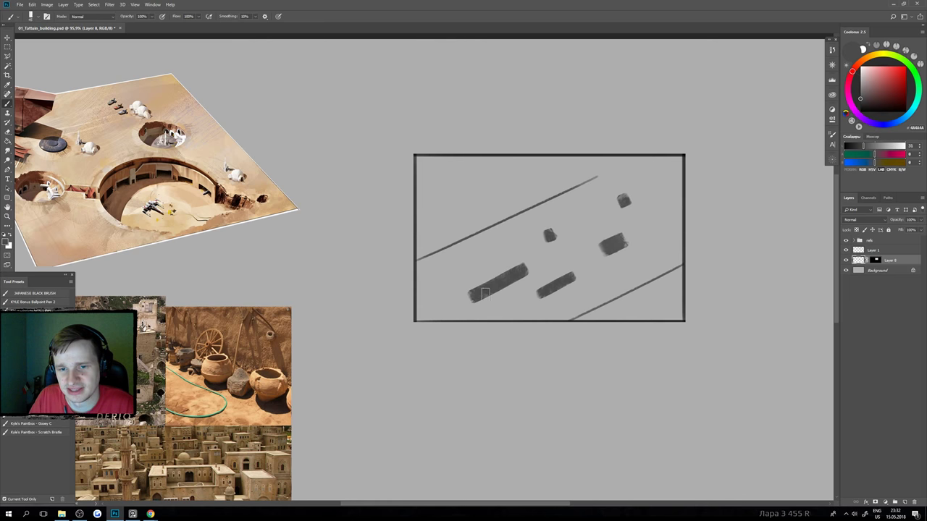
# Paint irregular dark-grey clusters over both diagonal lines and small partial shapes at the frame's upper and right edges.
pyautogui.moveTo(532, 202)
pyautogui.mouseDown()
pyautogui.moveTo(511, 234)
pyautogui.moveTo(536, 207)
pyautogui.mouseUp()
pyautogui.moveTo(638, 279)
pyautogui.mouseDown()
pyautogui.moveTo(649, 275)
pyautogui.moveTo(645, 288)
pyautogui.moveTo(671, 268)
pyautogui.mouseUp()
pyautogui.click(652, 294)
pyautogui.click(661, 301)
pyautogui.press(']')
pyautogui.press(']')
pyautogui.press(']')
pyautogui.click(680, 215)
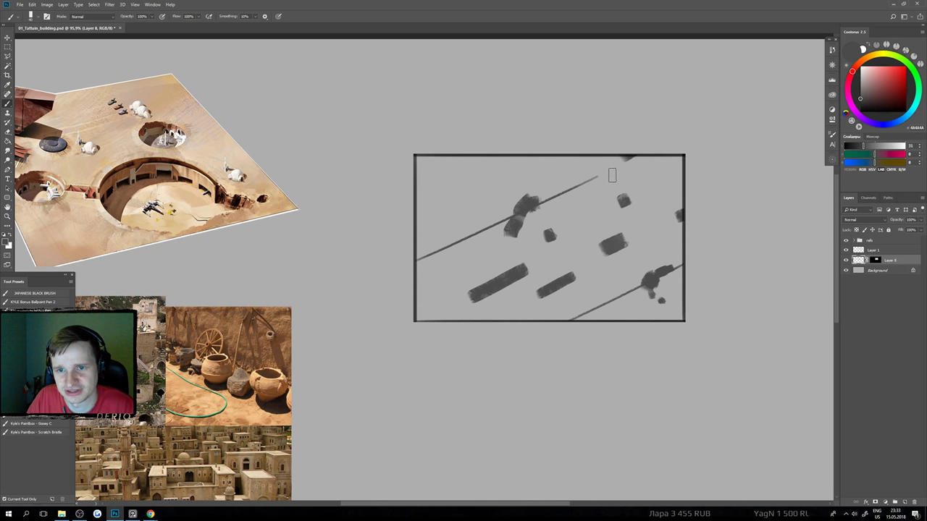
# Paint four small dark-grey blocks: at the upper diagonal's end, near the thumbnail's upper-right corner, and two in its lower-left area.
pyautogui.click(602, 177)
pyautogui.click(667, 165)
pyautogui.click(443, 284)
pyautogui.click(479, 310)
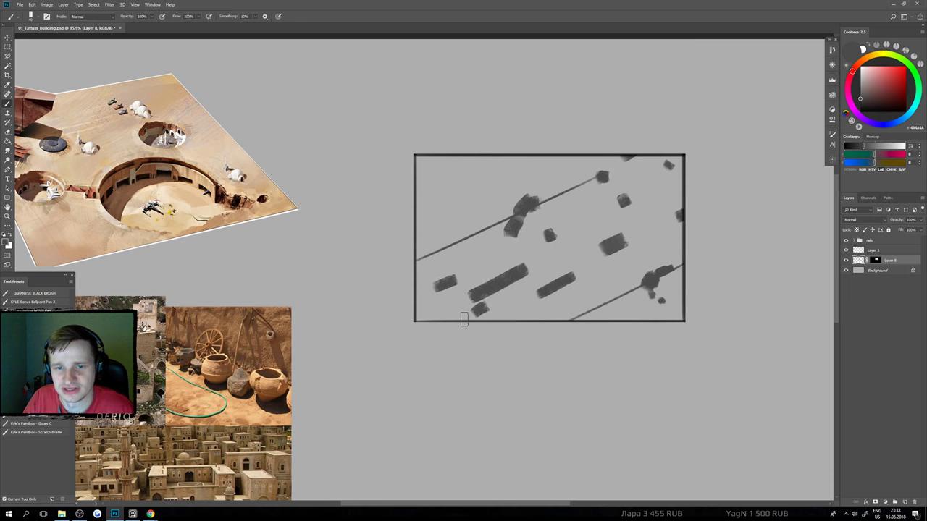
# Fill two large dark-grey masses above the upper diagonal and add a small block on the lower diagonal.
pyautogui.moveTo(458, 162)
pyautogui.mouseDown()
pyautogui.moveTo(457, 224)
pyautogui.moveTo(438, 236)
pyautogui.mouseUp()
pyautogui.moveTo(425, 160); pyautogui.dragTo(423, 245)
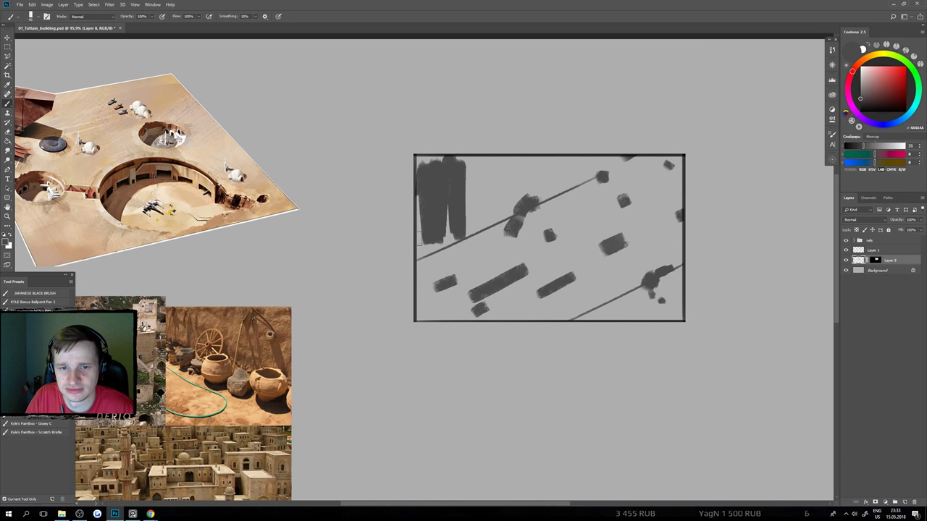
pyautogui.moveTo(420, 196)
pyautogui.mouseDown()
pyautogui.moveTo(434, 257)
pyautogui.moveTo(461, 243)
pyautogui.mouseUp()
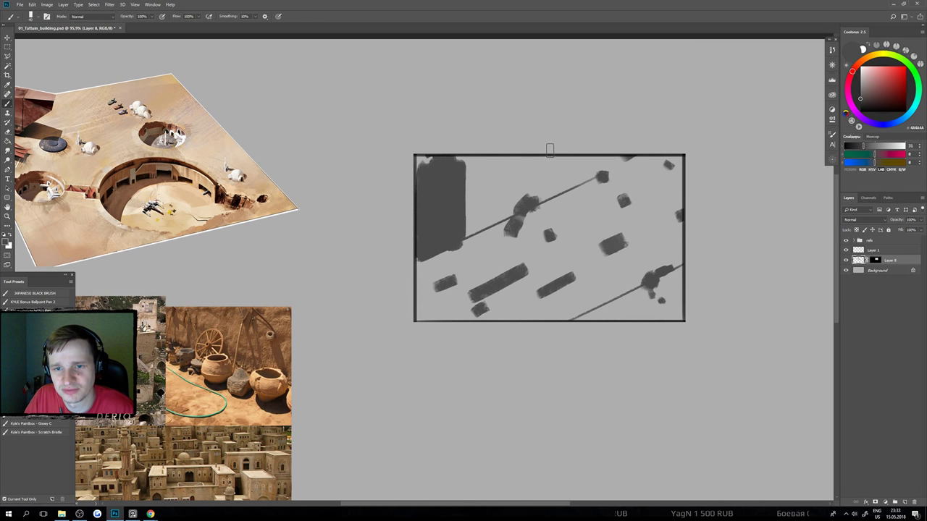
pyautogui.moveTo(549, 150)
pyautogui.mouseDown()
pyautogui.moveTo(582, 179)
pyautogui.moveTo(594, 176)
pyautogui.moveTo(547, 194)
pyautogui.mouseUp()
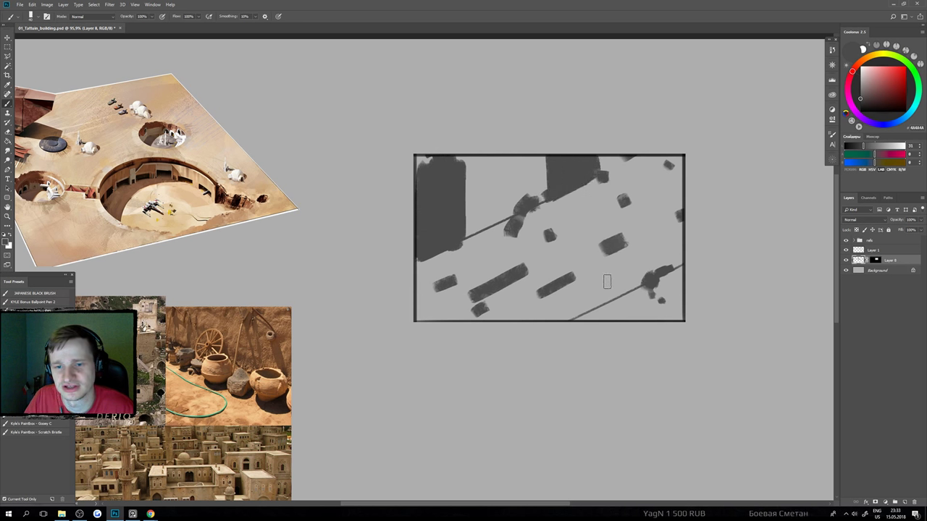
pyautogui.moveTo(604, 318); pyautogui.dragTo(602, 300)
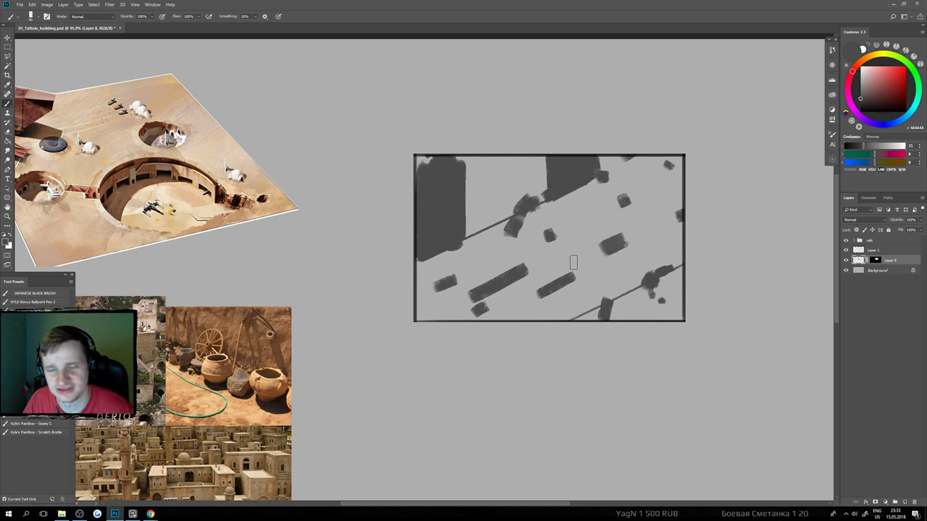
# Paint a tall dark mass along the frame's right edge and a vertical column between the two upper masses.
pyautogui.scroll(-2, 584, 278)
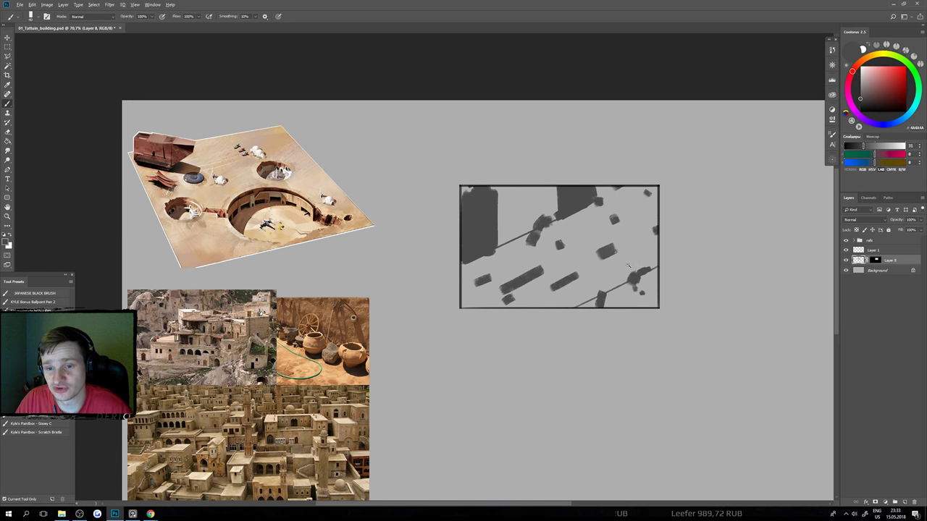
pyautogui.scroll(1, 628, 265)
pyautogui.moveTo(637, 250)
pyautogui.mouseDown()
pyautogui.moveTo(659, 227)
pyautogui.moveTo(643, 283)
pyautogui.moveTo(650, 226)
pyautogui.mouseUp()
pyautogui.moveTo(648, 289); pyautogui.dragTo(648, 300)
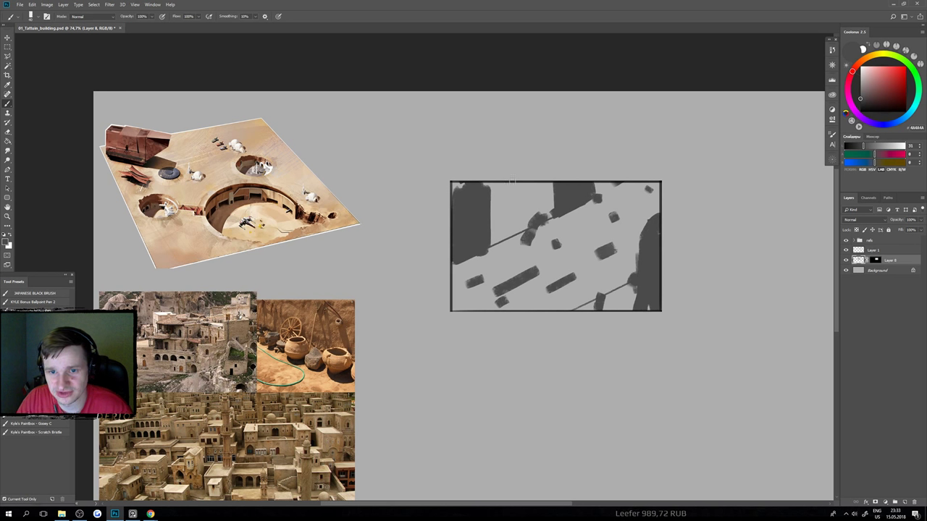
pyautogui.moveTo(514, 183); pyautogui.dragTo(518, 223)
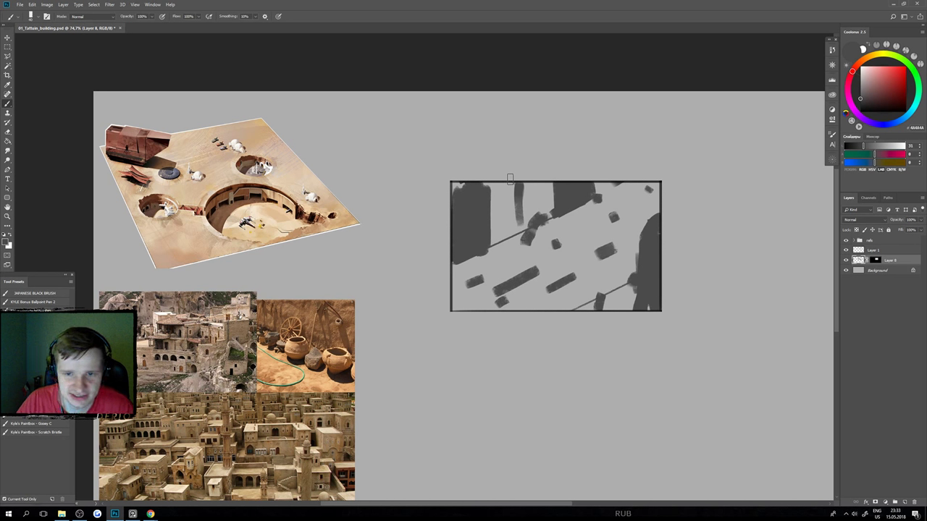
pyautogui.moveTo(529, 187); pyautogui.dragTo(518, 236)
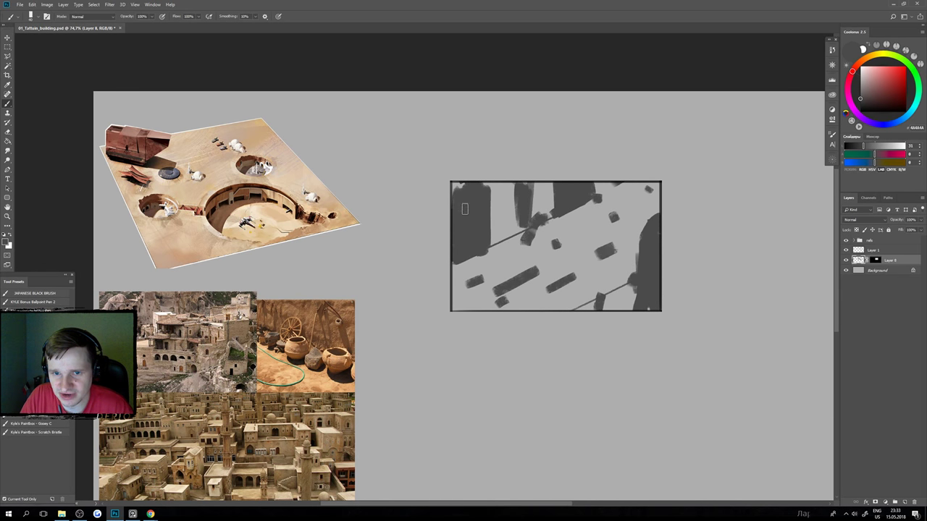
# Brush fainter grey strokes across the thumbnail's centre, along the lower diagonal and between the upper dark masses.
pyautogui.moveTo(552, 262); pyautogui.dragTo(582, 252)
pyautogui.moveTo(605, 303); pyautogui.dragTo(634, 289)
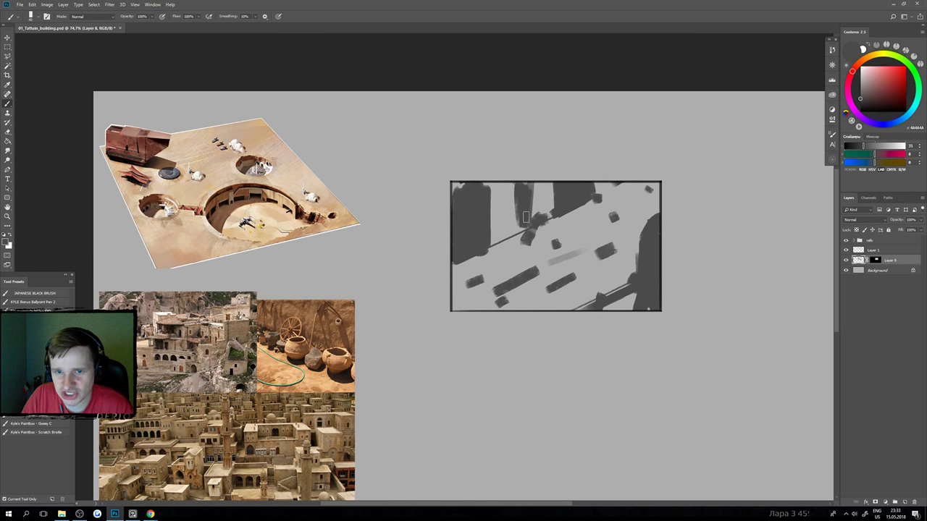
pyautogui.moveTo(523, 222); pyautogui.dragTo(512, 226)
pyautogui.click(501, 224)
pyautogui.moveTo(495, 187); pyautogui.dragTo(496, 246)
pyautogui.click(518, 231)
pyautogui.moveTo(542, 216); pyautogui.dragTo(544, 195)
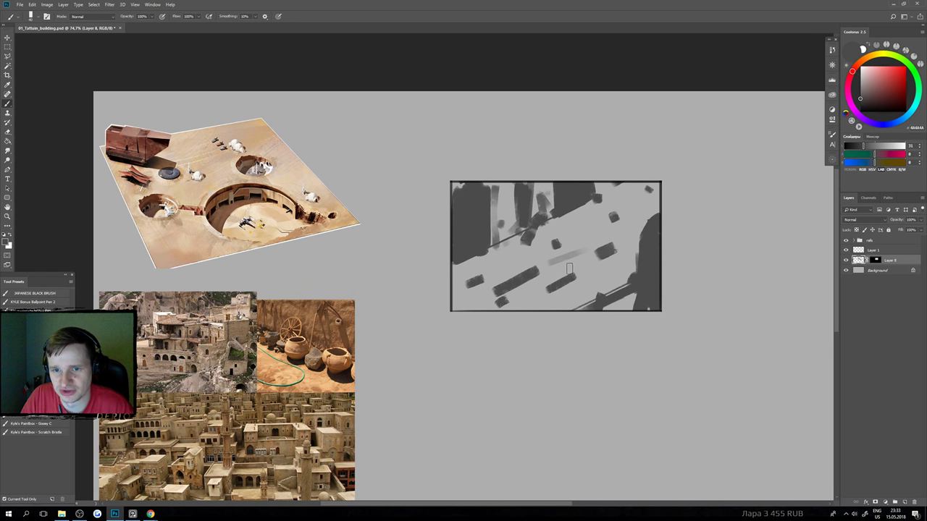
pyautogui.click(554, 244)
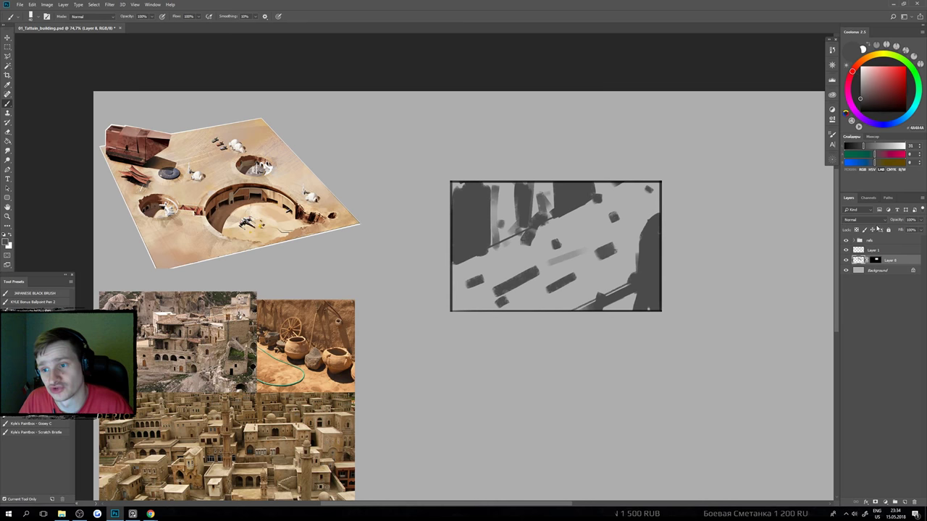
# Lower the painted thumbnail layer's opacity to 51% and choose a small round brush for sketching on Layer 1.
pyautogui.moveTo(897, 219); pyautogui.dragTo(891, 229)
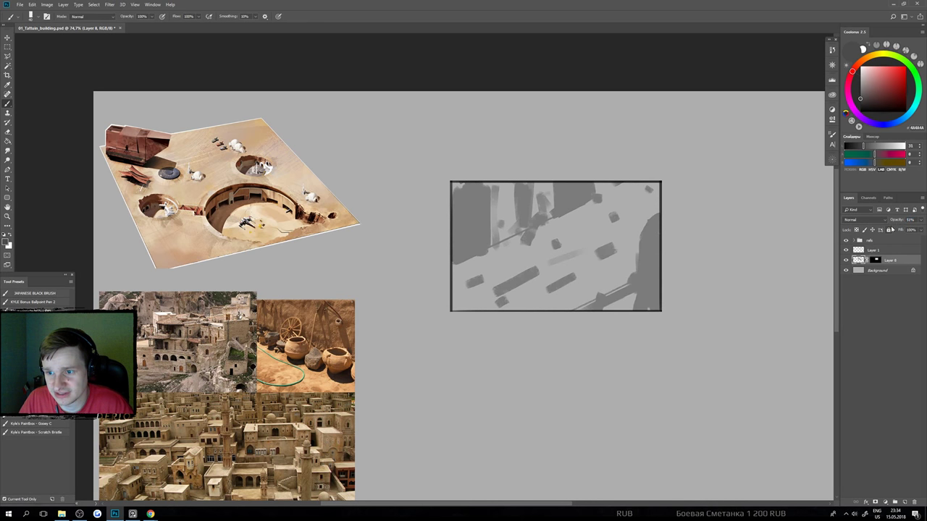
pyautogui.click(874, 250)
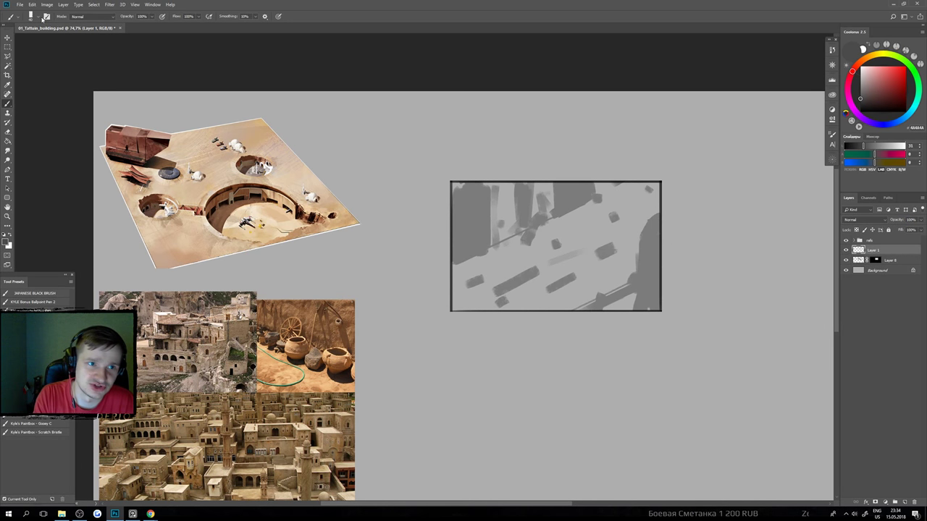
pyautogui.click(33, 16)
pyautogui.click(23, 97)
pyautogui.press('Return')
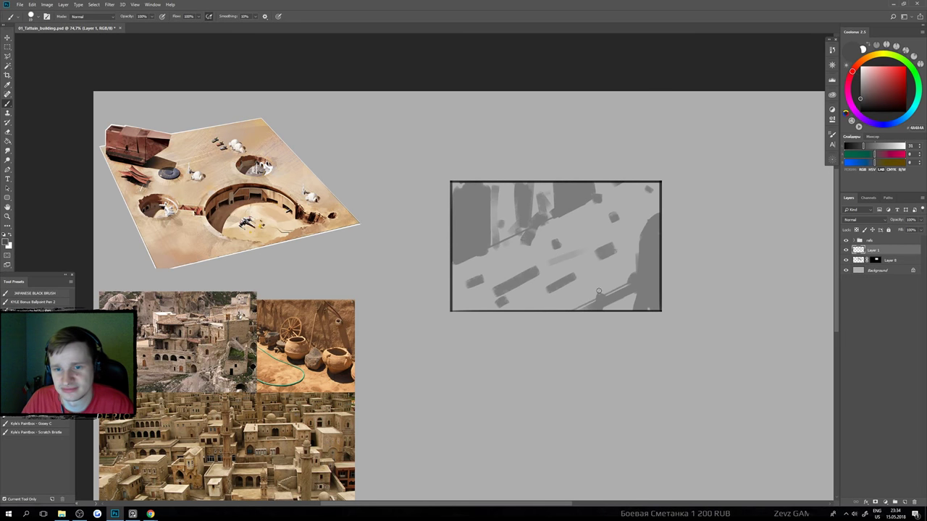
# Sketch a small boxy object with dark outlines over the block right of centre and underline it with a white stroke.
pyautogui.moveTo(599, 265)
pyautogui.mouseDown()
pyautogui.moveTo(621, 278)
pyautogui.moveTo(604, 261)
pyautogui.mouseUp()
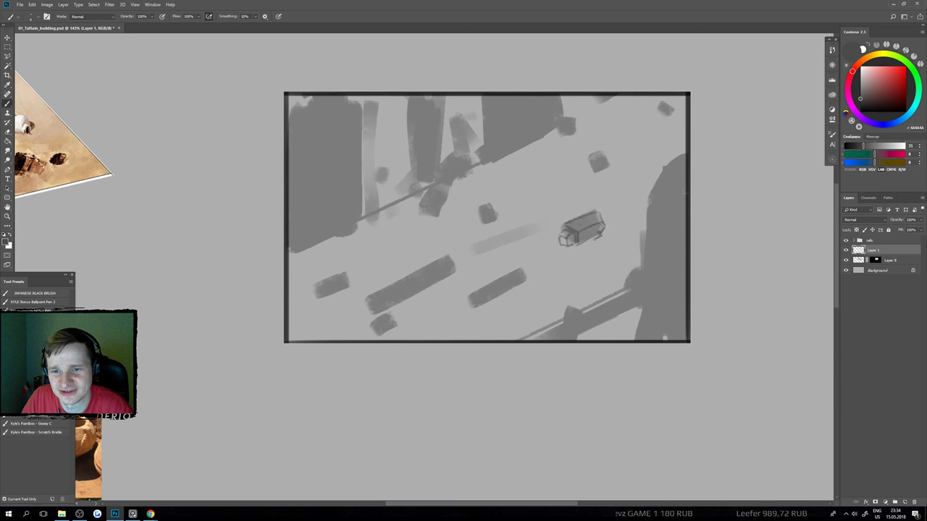
pyautogui.moveTo(595, 237); pyautogui.dragTo(578, 249)
pyautogui.press('x')
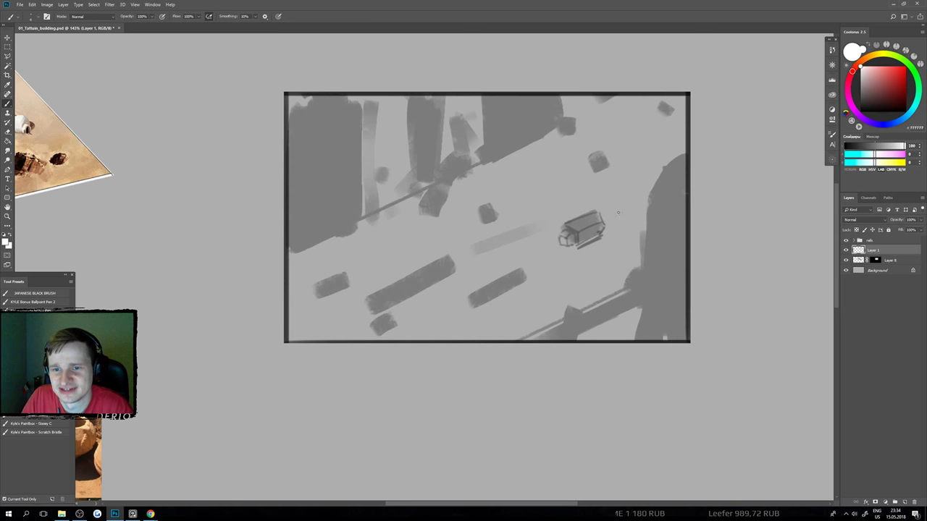
pyautogui.moveTo(600, 237); pyautogui.dragTo(578, 247)
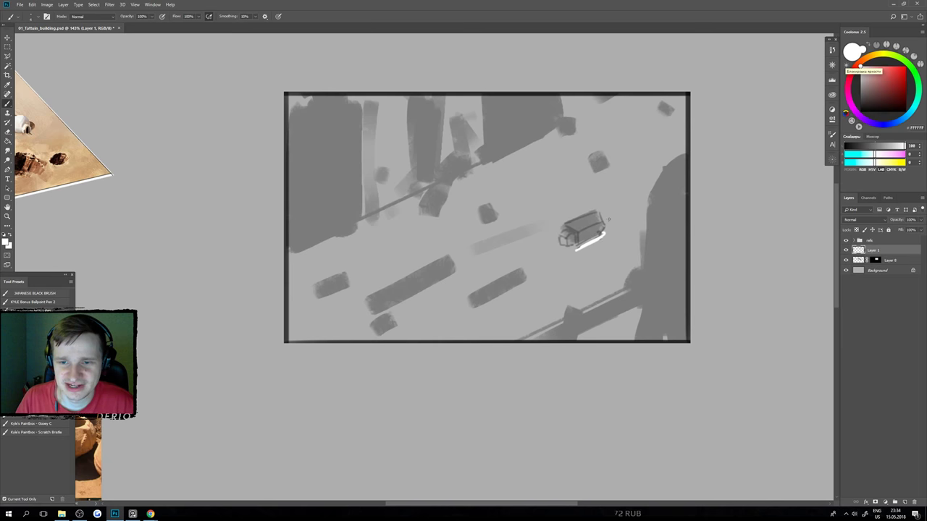
# Mark the composition in white: circle the dark masses and the upper-right block, and draw a ticked line along the upper diagonal.
pyautogui.press(']')
pyautogui.press(']')
pyautogui.press(']')
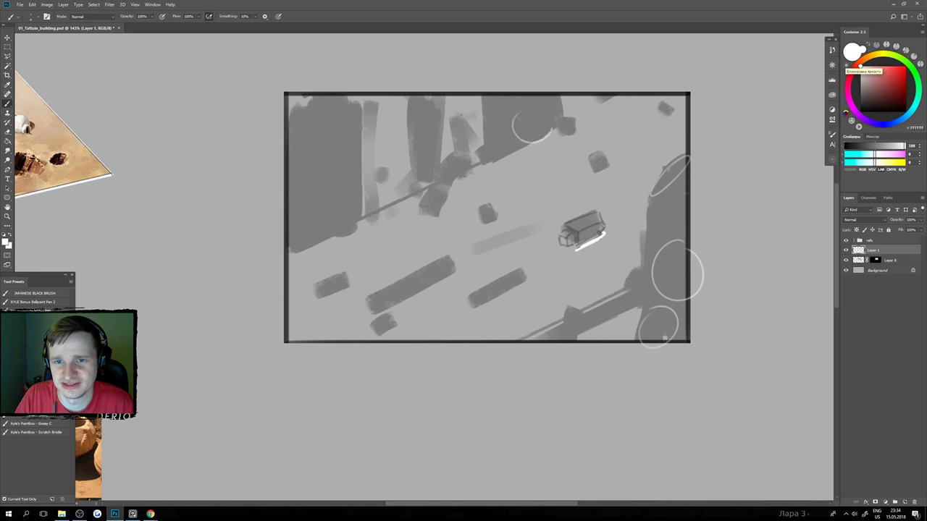
pyautogui.moveTo(559, 139); pyautogui.dragTo(371, 249)
pyautogui.moveTo(463, 179); pyautogui.dragTo(473, 189)
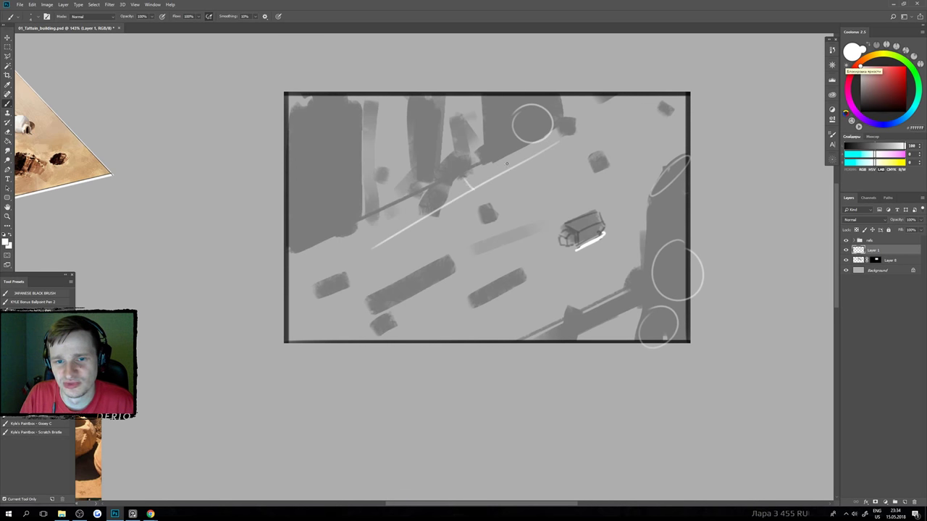
pyautogui.moveTo(504, 159)
pyautogui.mouseDown()
pyautogui.moveTo(532, 147)
pyautogui.moveTo(568, 142)
pyautogui.mouseUp()
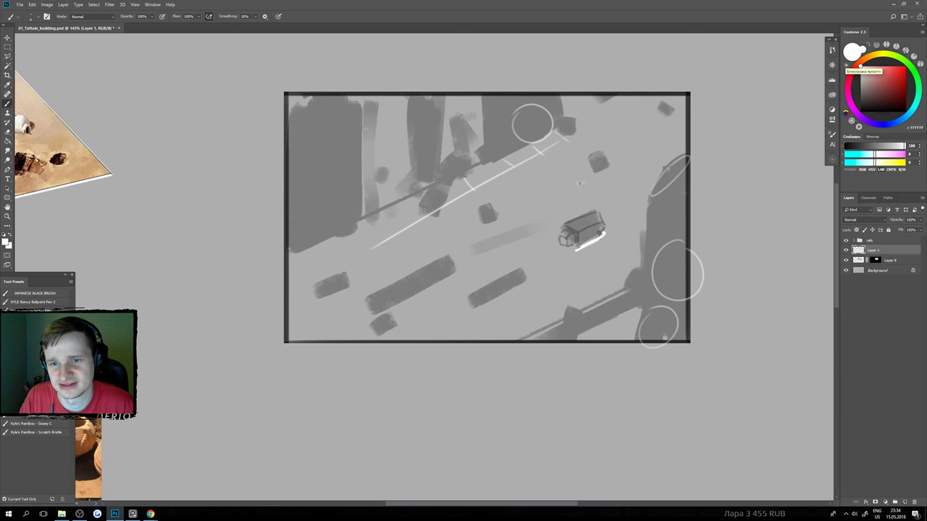
pyautogui.moveTo(572, 181); pyautogui.dragTo(587, 182)
pyautogui.moveTo(564, 170); pyautogui.dragTo(575, 181)
pyautogui.moveTo(616, 152)
pyautogui.mouseDown()
pyautogui.moveTo(619, 176)
pyautogui.moveTo(587, 185)
pyautogui.mouseUp()
pyautogui.moveTo(589, 206); pyautogui.dragTo(517, 206)
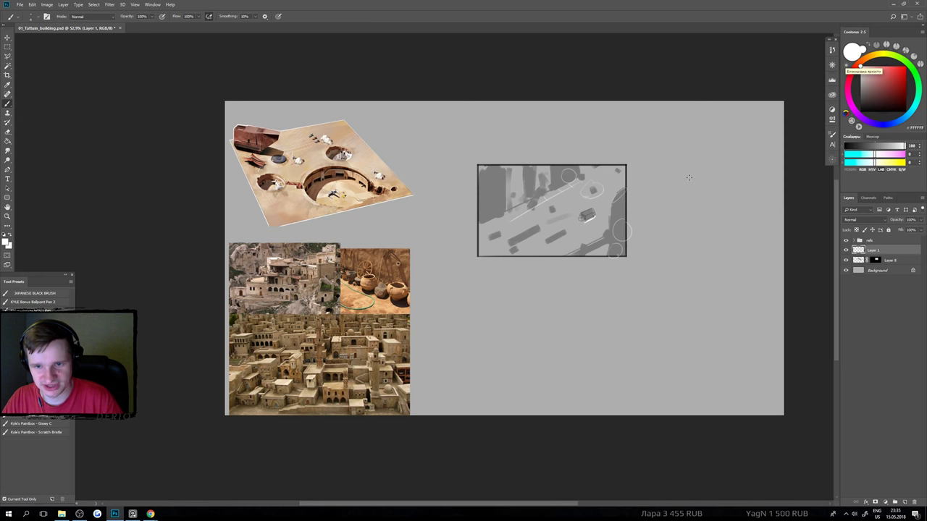
# Erase the thumbnail's frame and sketch lines from Layer 1, and delete the masked layer holding the grey blocks.
pyautogui.moveTo(444, 132); pyautogui.dragTo(670, 277)
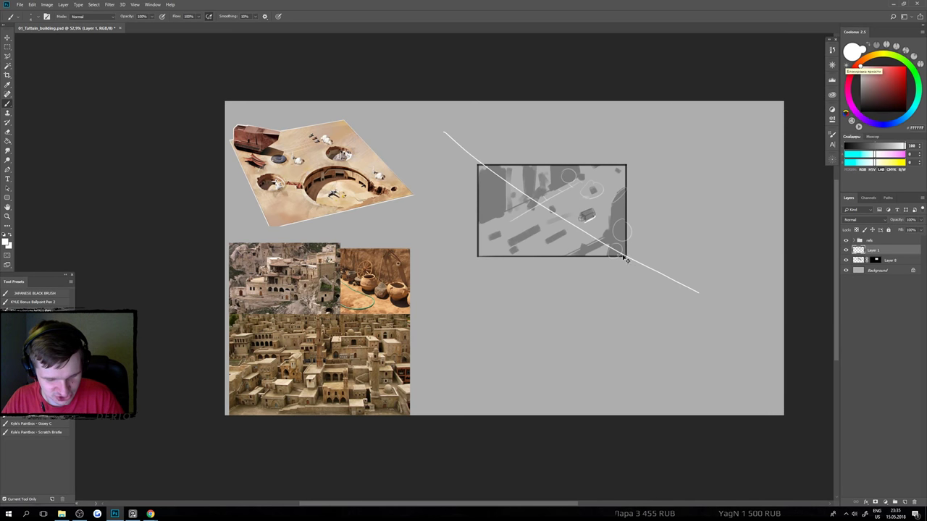
pyautogui.hotkey('ctrl', 'z')
pyautogui.press('m')
pyautogui.moveTo(471, 156); pyautogui.dragTo(728, 318)
pyautogui.press('Delete')
pyautogui.click(859, 260)
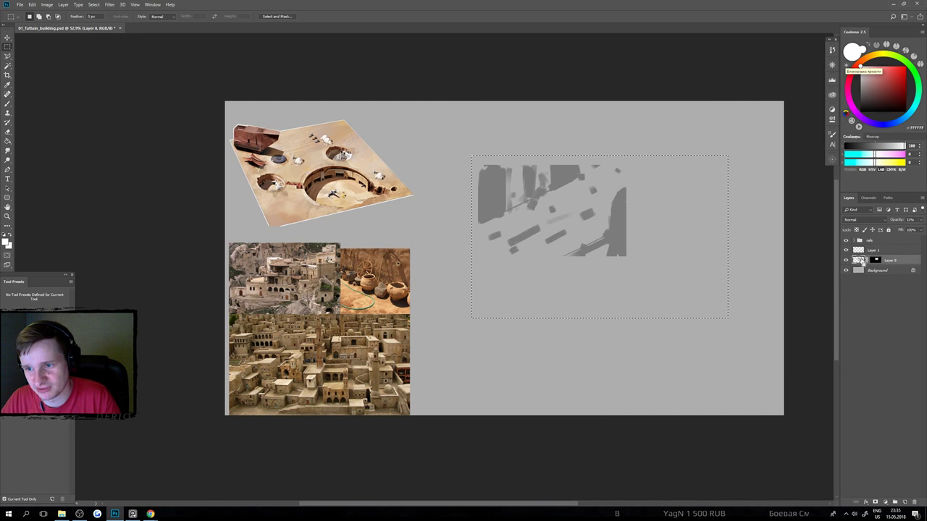
pyautogui.hotkey('ctrl', 'd')
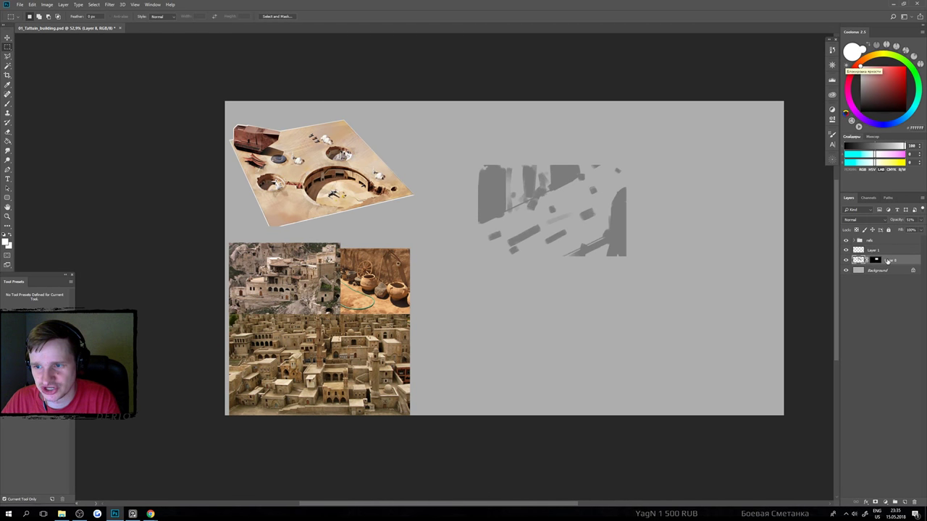
pyautogui.press('Delete')
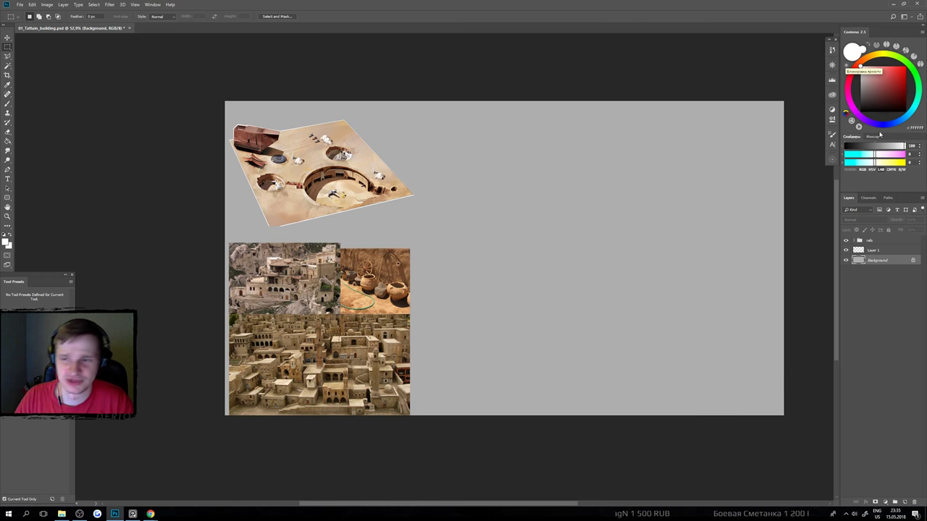
# Move the three lower reference images together slightly upward and collapse the refs group.
pyautogui.click(870, 250)
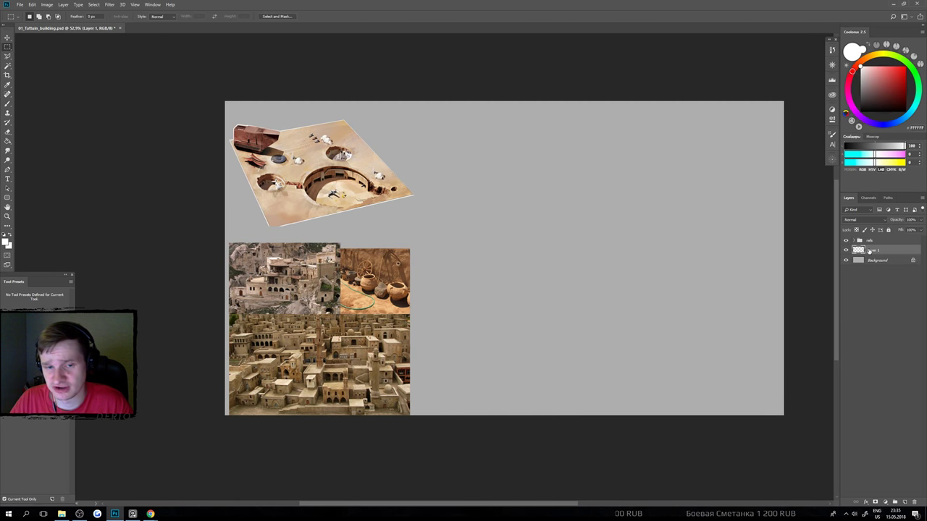
pyautogui.press('v')
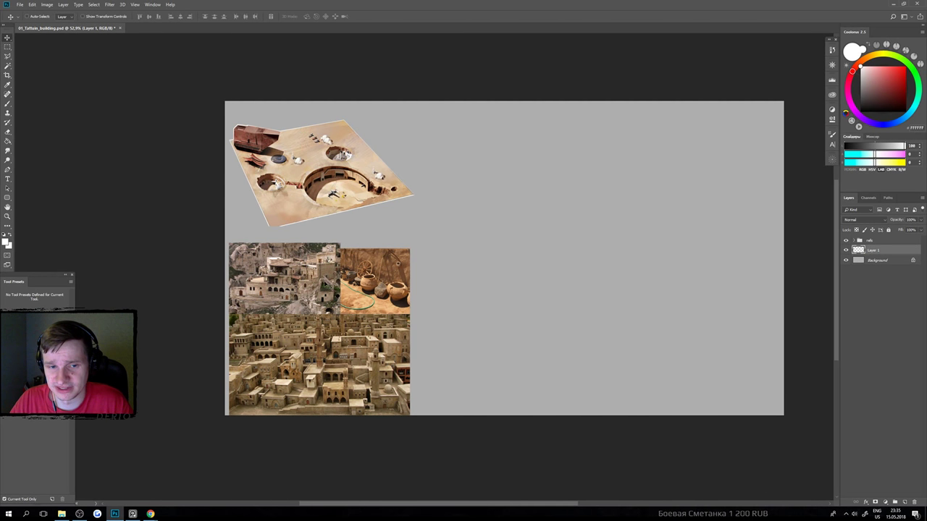
pyautogui.click(356, 282)
pyautogui.keyDown('ctrl'); pyautogui.keyDown('shift'); pyautogui.click(318, 288); pyautogui.keyUp('shift'); pyautogui.keyUp('ctrl')
pyautogui.keyDown('ctrl'); pyautogui.keyDown('shift'); pyautogui.click(339, 334); pyautogui.keyUp('shift'); pyautogui.keyUp('ctrl')
pyautogui.moveTo(339, 337); pyautogui.dragTo(339, 331)
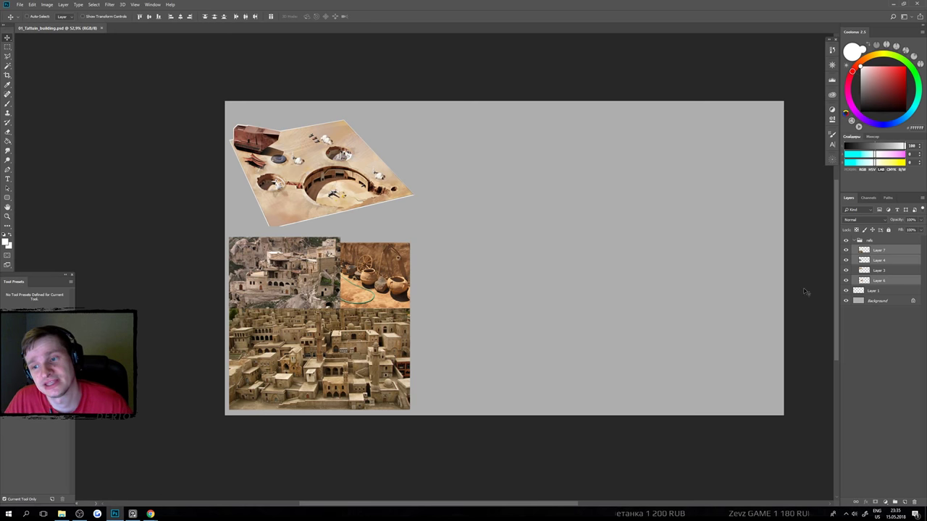
pyautogui.click(858, 241)
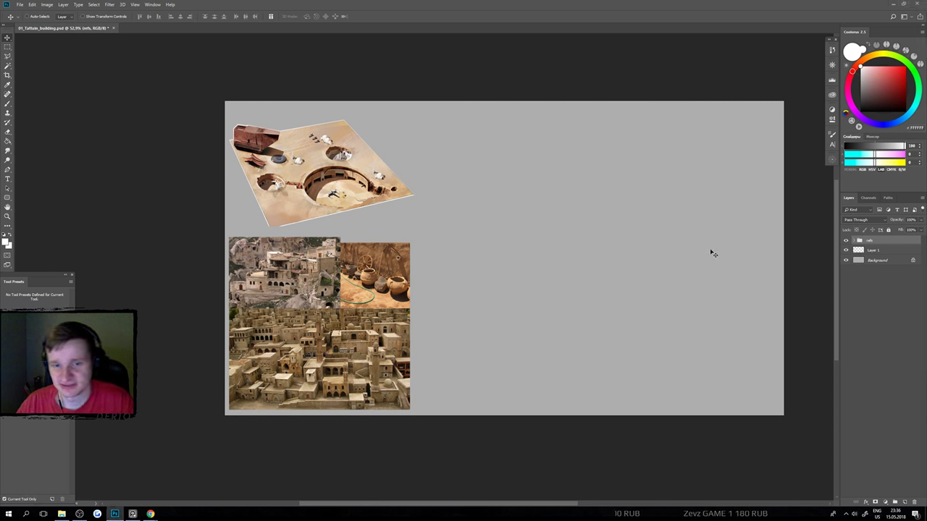
# Move the cliff houses, clay pots and old town reference images together to the canvas's upper-right corner.
pyautogui.keyDown('ctrl'); pyautogui.click(384, 333); pyautogui.keyUp('ctrl')
pyautogui.keyDown('ctrl'); pyautogui.keyDown('shift'); pyautogui.click(340, 303); pyautogui.keyUp('shift'); pyautogui.keyUp('ctrl')
pyautogui.keyDown('ctrl'); pyautogui.keyDown('shift'); pyautogui.click(370, 282); pyautogui.keyUp('shift'); pyautogui.keyUp('ctrl')
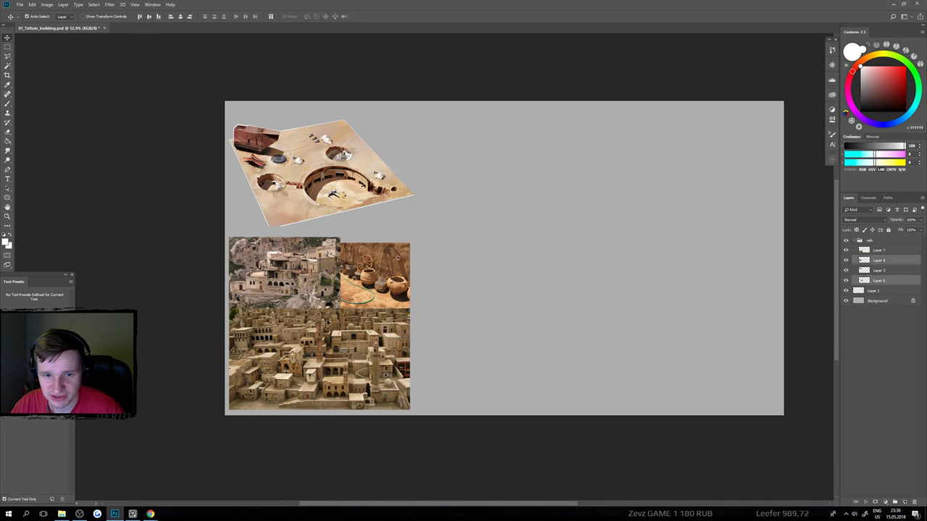
pyautogui.moveTo(331, 292); pyautogui.dragTo(705, 170)
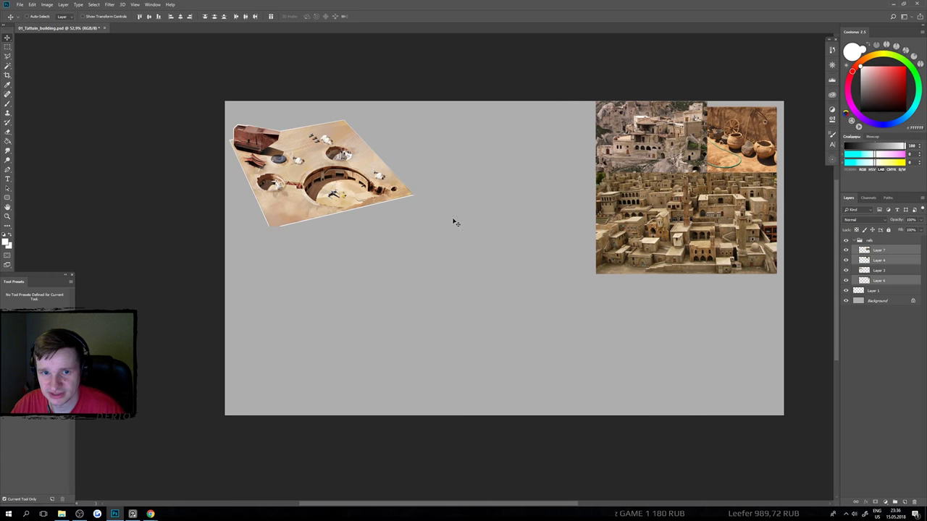
# Move the desert settlement reference image into the canvas's upper-left corner.
pyautogui.click(349, 207)
pyautogui.moveTo(349, 206); pyautogui.dragTo(331, 187)
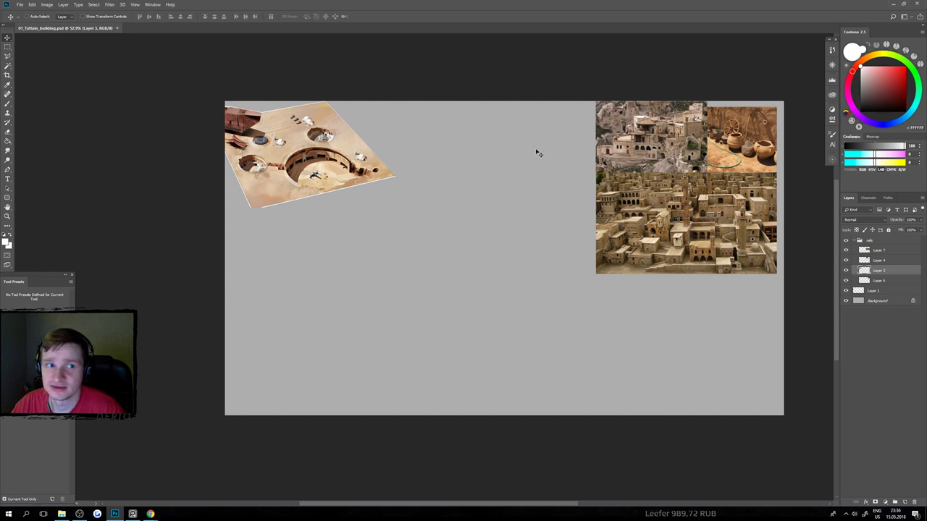
pyautogui.scroll(2, 396, 175)
pyautogui.moveTo(327, 166); pyautogui.dragTo(321, 173)
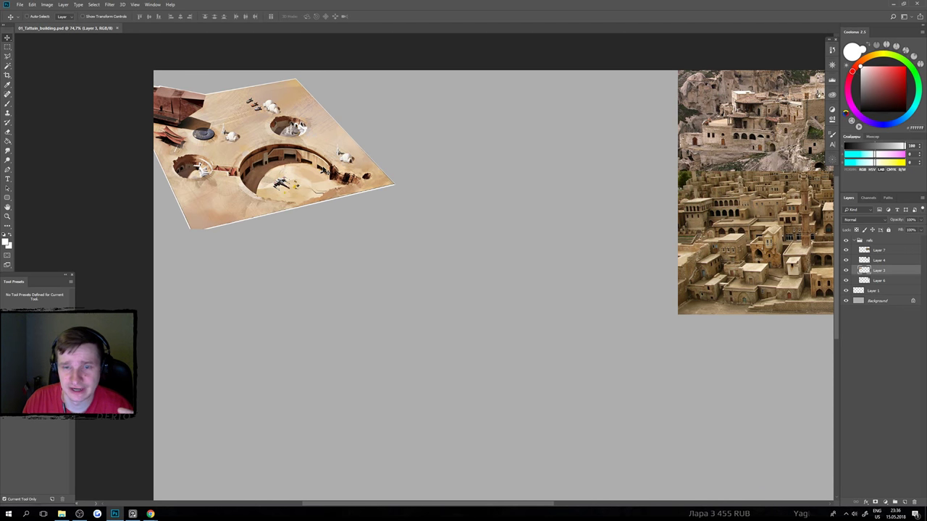
pyautogui.moveTo(523, 148); pyautogui.dragTo(469, 143)
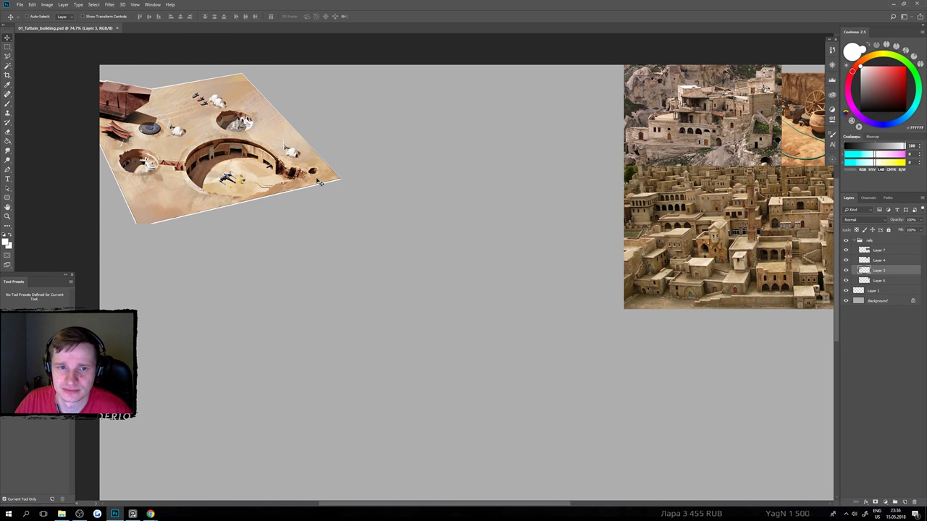
pyautogui.press('m')
pyautogui.moveTo(378, 221); pyautogui.dragTo(328, 124)
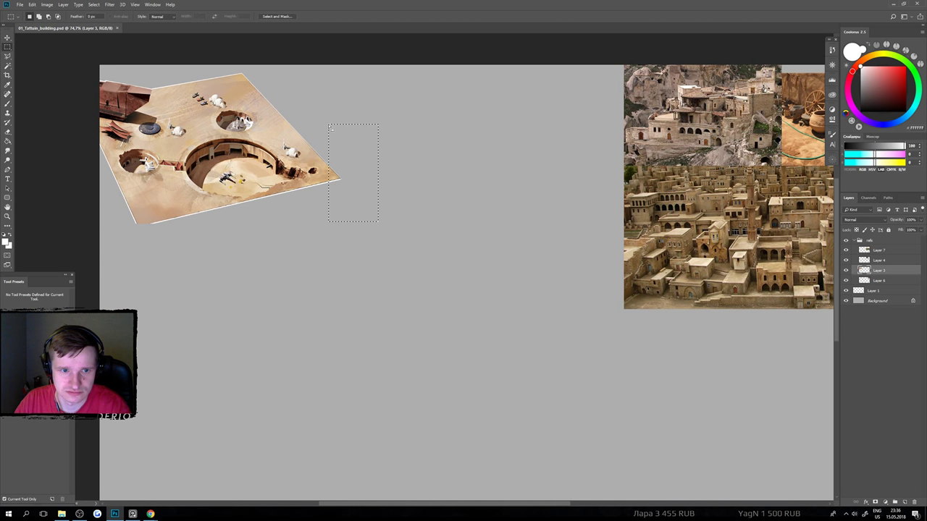
pyautogui.hotkey('ctrl', 'd')
# Nudge the cliff houses, clay pots and old town reference images together slightly right to the canvas edge, and deselect their layers.
pyautogui.moveTo(391, 263); pyautogui.dragTo(492, 249)
pyautogui.press('v')
pyautogui.keyDown('ctrl'); pyautogui.click(581, 245); pyautogui.keyUp('ctrl')
pyautogui.keyDown('ctrl'); pyautogui.keyDown('shift'); pyautogui.click(609, 187); pyautogui.keyUp('shift'); pyautogui.keyUp('ctrl')
pyautogui.keyDown('ctrl'); pyautogui.keyDown('shift'); pyautogui.click(661, 180); pyautogui.keyUp('shift'); pyautogui.keyUp('ctrl')
pyautogui.moveTo(662, 181); pyautogui.dragTo(668, 181)
pyautogui.click(655, 108)
pyautogui.scroll(2, 458, 213)
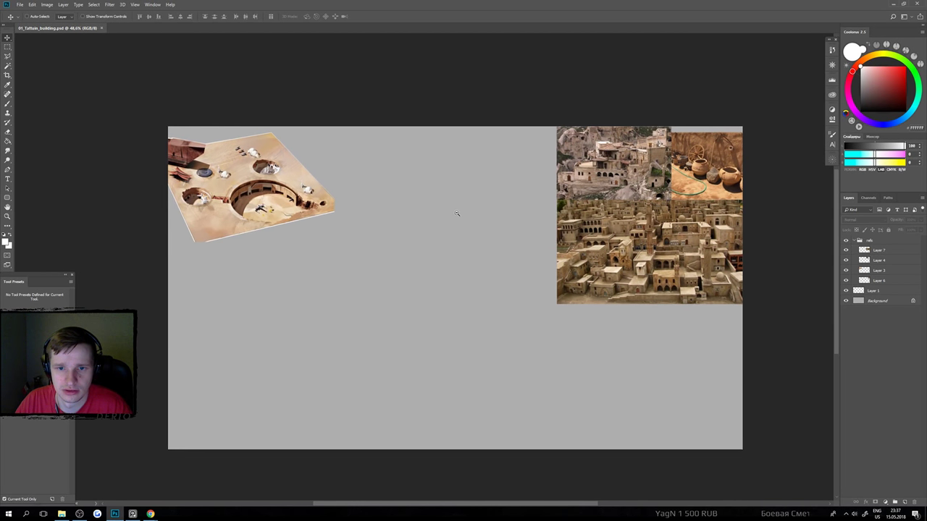
pyautogui.scroll(2, 614, 288)
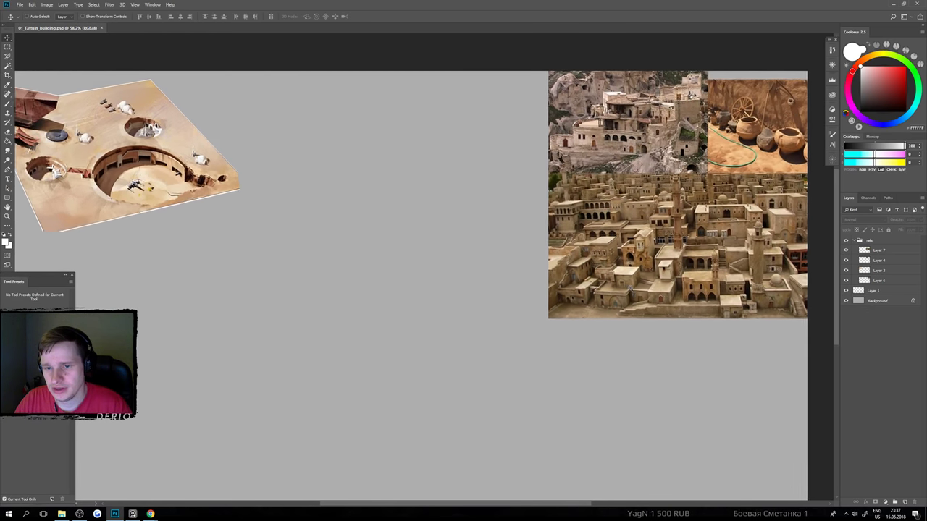
# Collapse the refs group and make Layer 1 the active layer.
pyautogui.keyDown('ctrl'); pyautogui.click(634, 292); pyautogui.keyUp('ctrl')
pyautogui.scroll(-1, 598, 327)
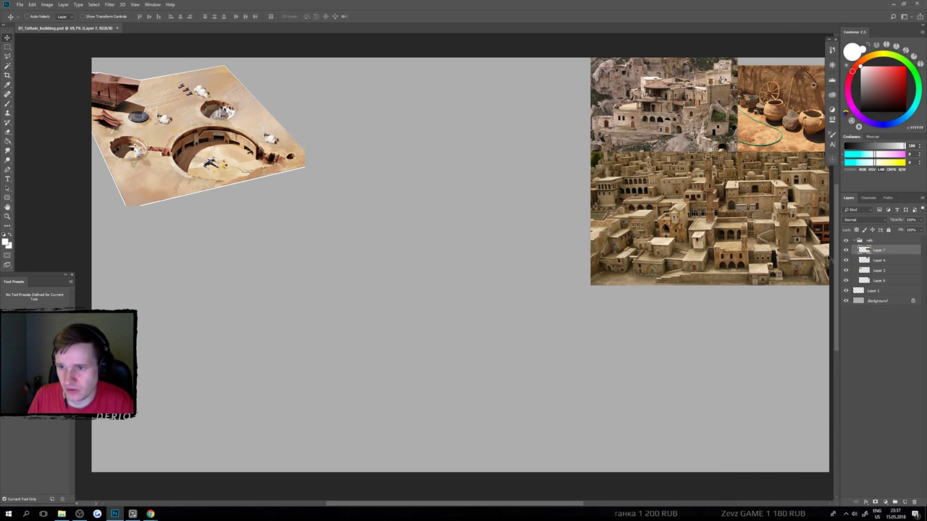
pyautogui.click(857, 240)
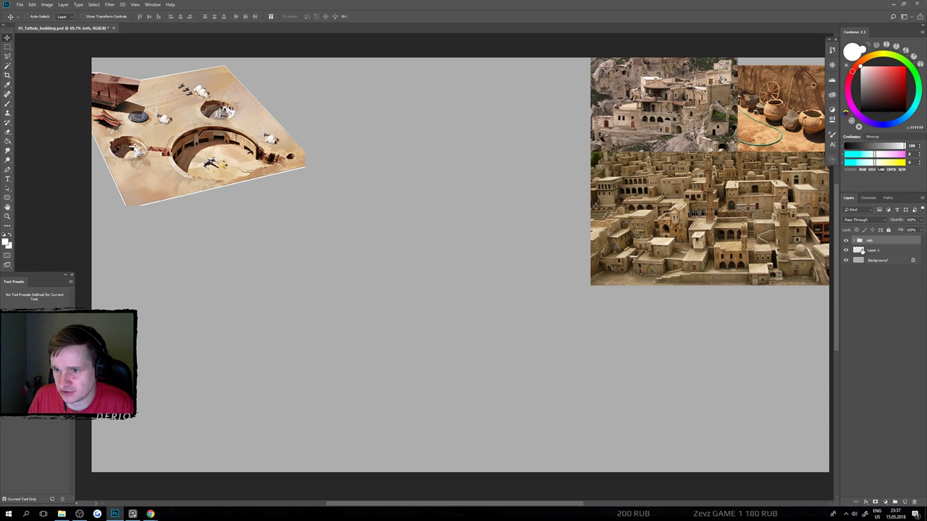
pyautogui.click(876, 250)
# Switch to the Brush tool, try painting on Layer 1 while it is hidden, and show the layer again.
pyautogui.click(845, 250)
pyautogui.press('b')
pyautogui.click(557, 350)
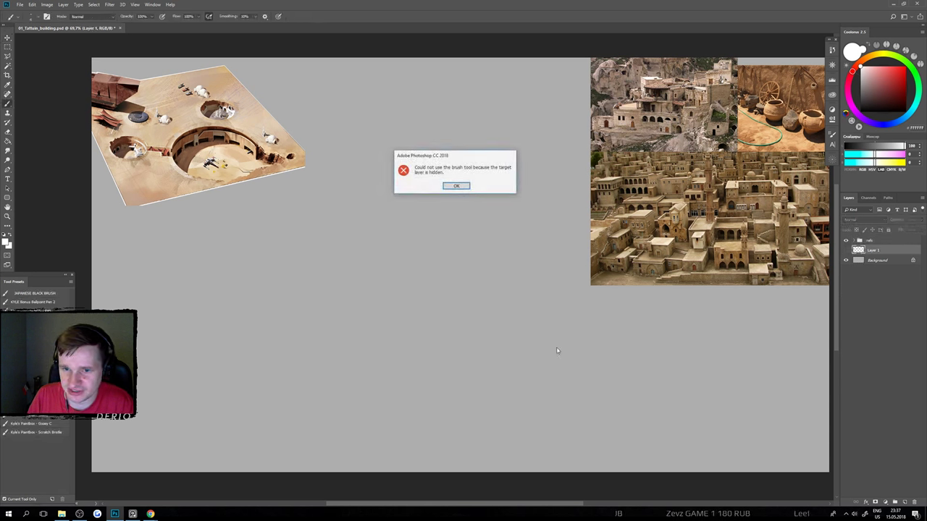
pyautogui.press('Return')
pyautogui.click(846, 249)
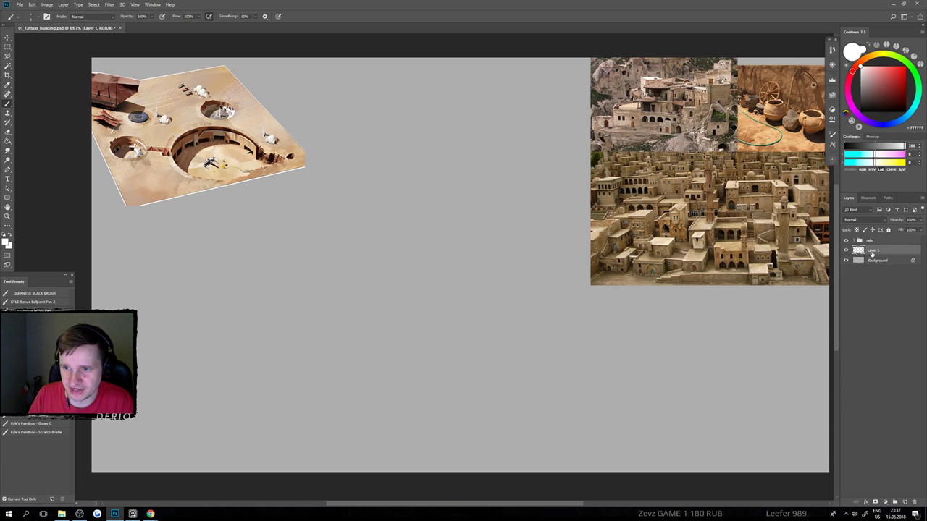
# Rename Layer 1 as 1 and add a new layer named 2 above it.
pyautogui.doubleClick(872, 252)
pyautogui.write('1')
pyautogui.press('Return')
pyautogui.hotkey('ctrl', 'shift', 'n')
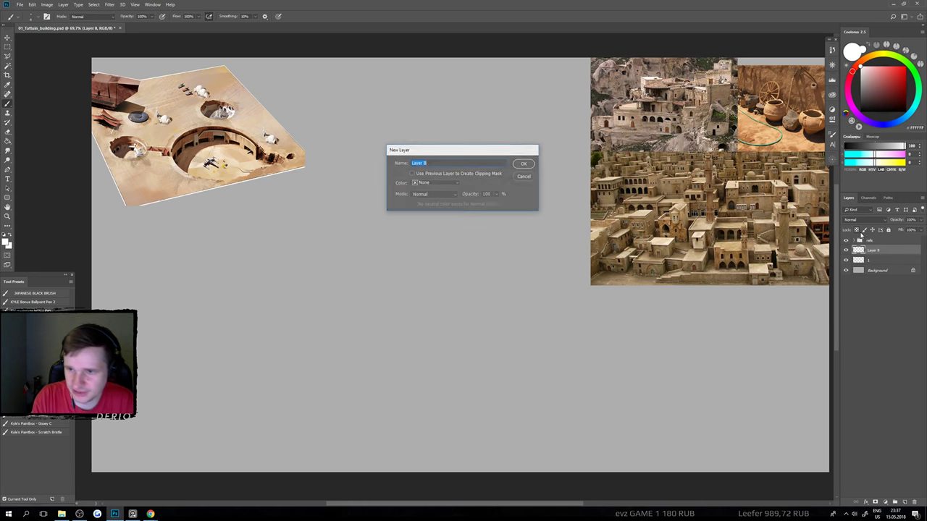
pyautogui.press('Return')
# On layer 1, sketch a small box in black perspective lines in the empty area between the reference images.
pyautogui.click(859, 261)
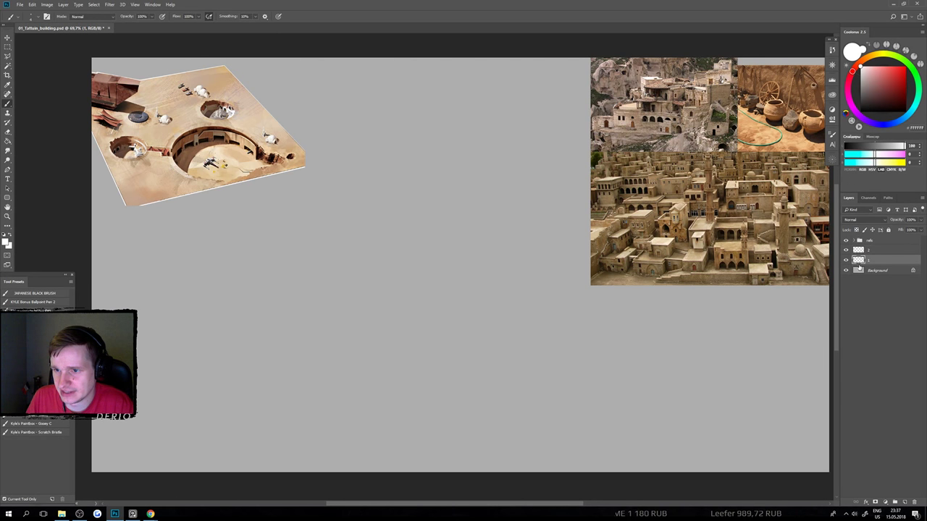
pyautogui.scroll(3, 427, 286)
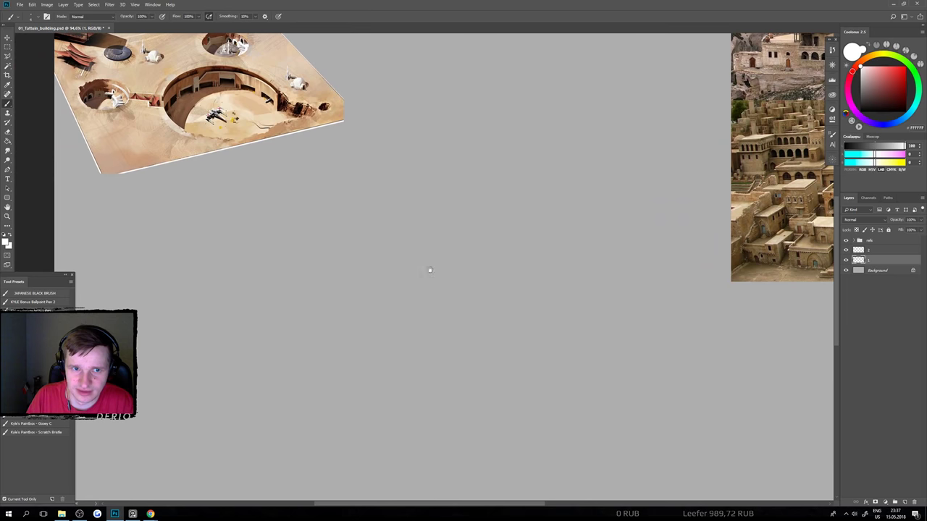
pyautogui.press('x')
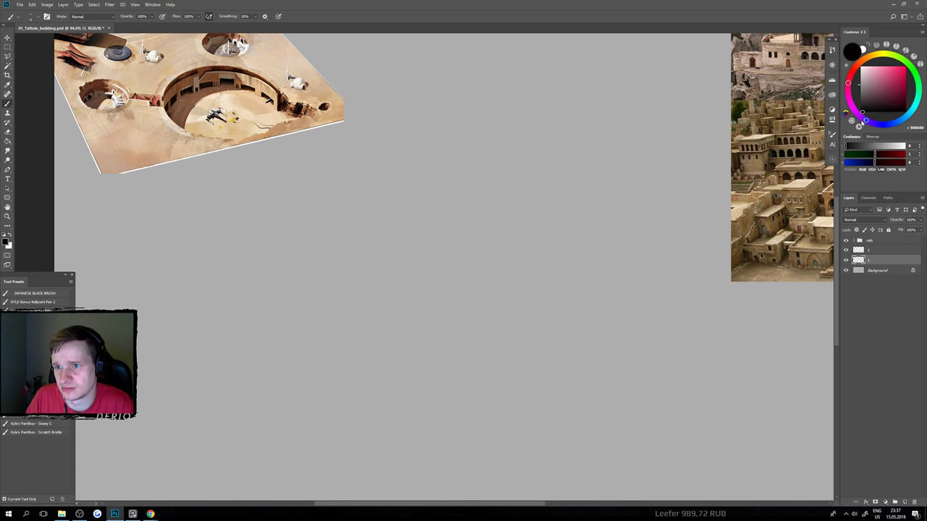
pyautogui.scroll(-3, 482, 271)
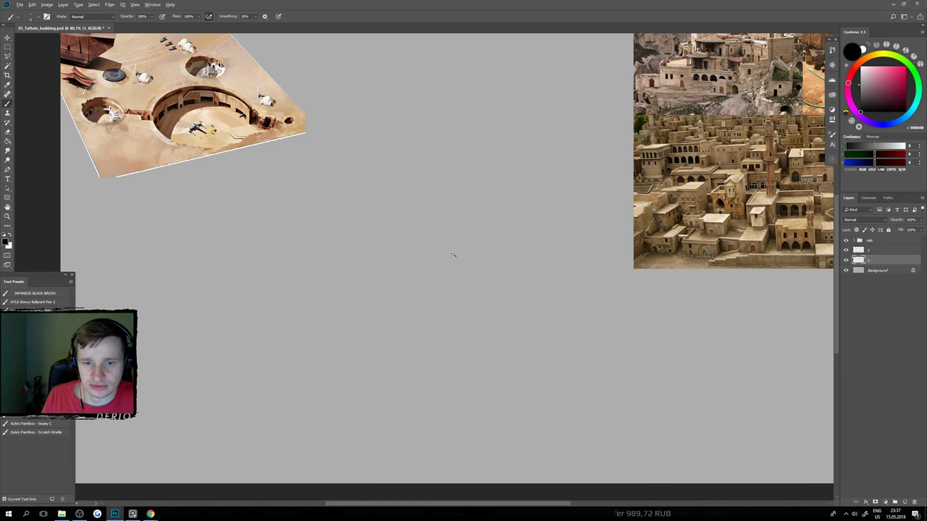
pyautogui.scroll(1, 456, 248)
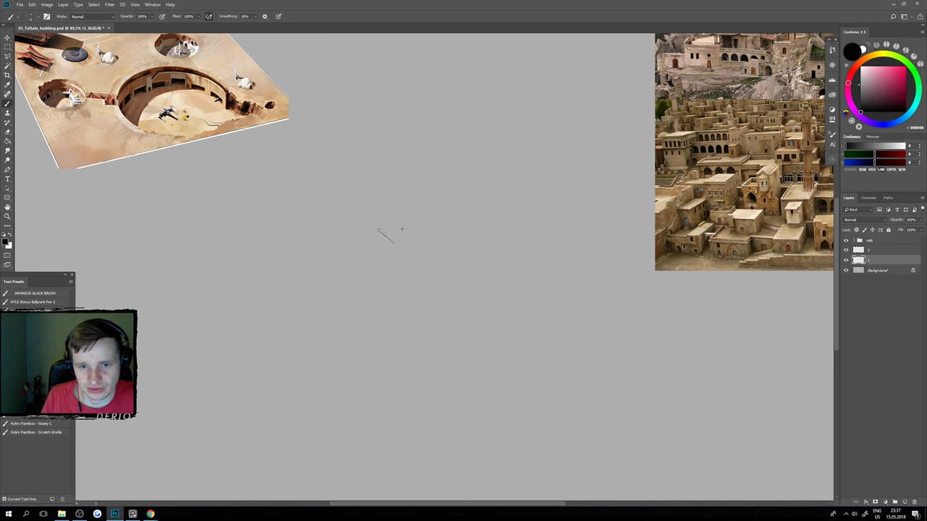
pyautogui.moveTo(378, 228)
pyautogui.mouseDown()
pyautogui.moveTo(380, 270)
pyautogui.moveTo(400, 273)
pyautogui.moveTo(399, 282)
pyautogui.moveTo(437, 277)
pyautogui.mouseUp()
pyautogui.moveTo(399, 245); pyautogui.dragTo(436, 242)
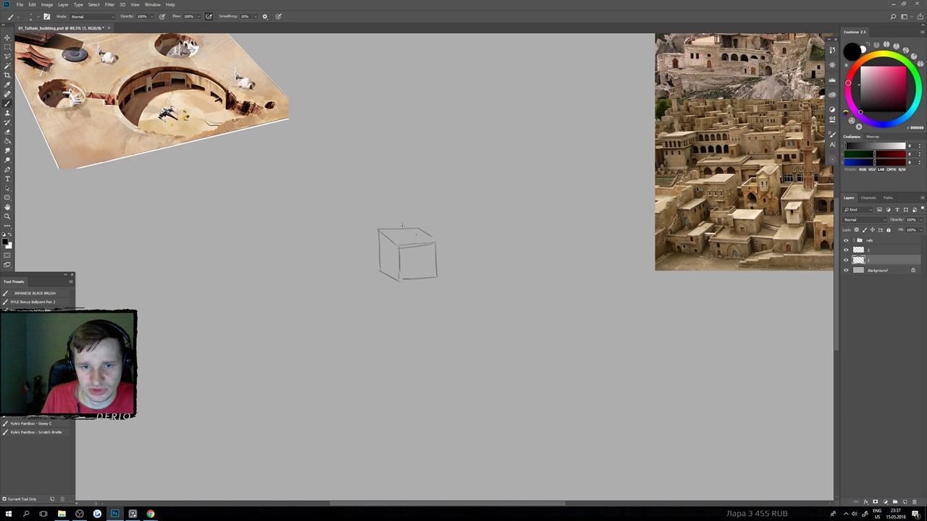
# Sketch a taller block behind the small box, redrawing its base line, and add a low block against its left side.
pyautogui.moveTo(406, 191); pyautogui.dragTo(407, 229)
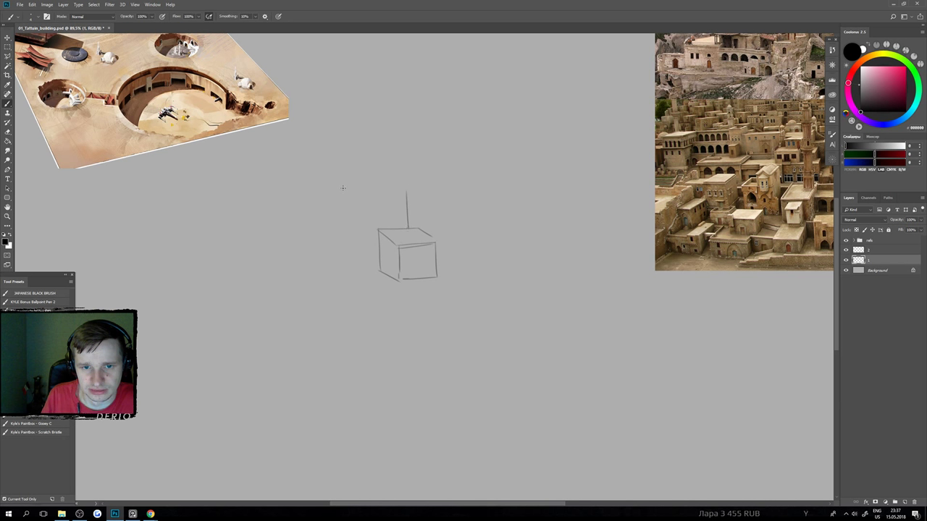
pyautogui.moveTo(341, 195)
pyautogui.mouseDown()
pyautogui.moveTo(343, 267)
pyautogui.moveTo(378, 272)
pyautogui.mouseUp()
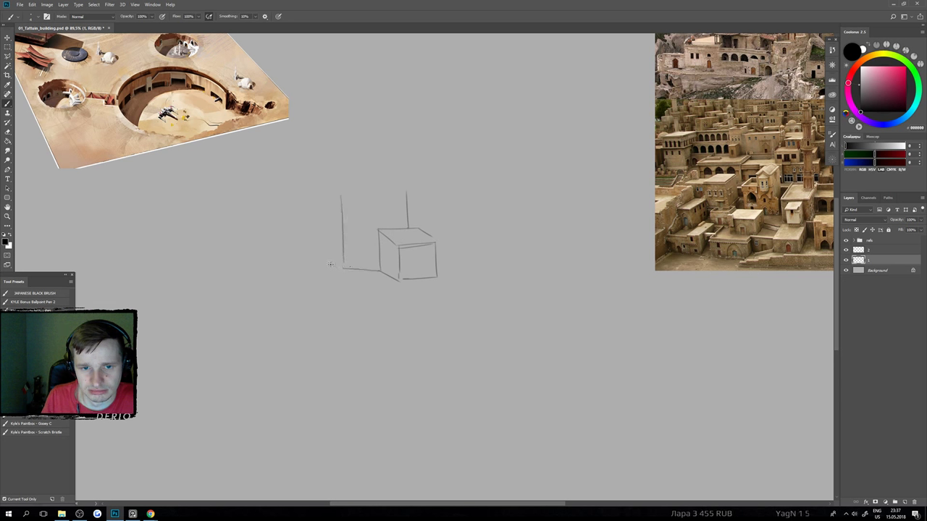
pyautogui.hotkey('ctrl', 'z')
pyautogui.hotkey('ctrl', 'z')
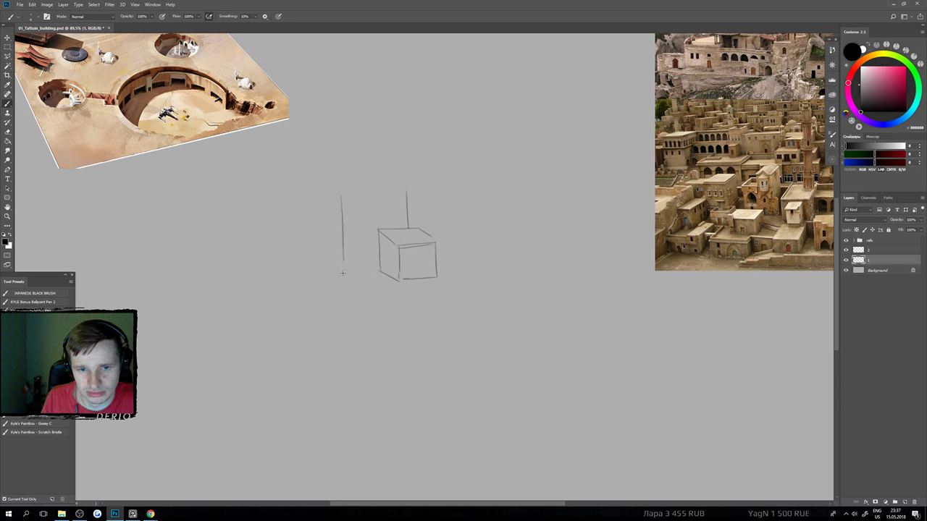
pyautogui.moveTo(344, 273); pyautogui.dragTo(377, 271)
pyautogui.moveTo(319, 187)
pyautogui.mouseDown()
pyautogui.moveTo(343, 194)
pyautogui.moveTo(320, 254)
pyautogui.mouseUp()
pyautogui.moveTo(398, 191)
pyautogui.mouseDown()
pyautogui.moveTo(343, 194)
pyautogui.moveTo(392, 184)
pyautogui.mouseUp()
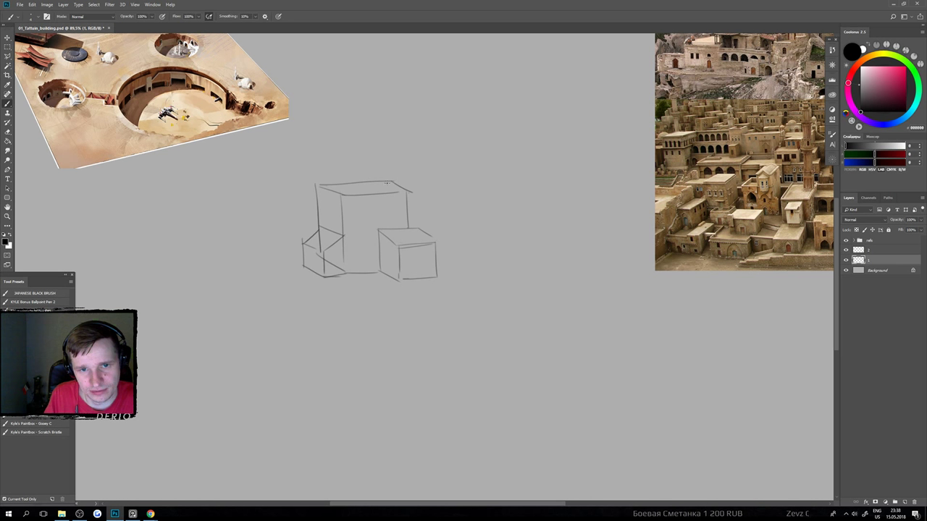
pyautogui.moveTo(361, 191)
pyautogui.mouseDown()
pyautogui.moveTo(345, 193)
pyautogui.moveTo(388, 190)
pyautogui.moveTo(373, 182)
pyautogui.moveTo(339, 191)
pyautogui.moveTo(403, 186)
pyautogui.moveTo(361, 156)
pyautogui.moveTo(329, 187)
pyautogui.moveTo(417, 179)
pyautogui.moveTo(375, 224)
pyautogui.moveTo(392, 214)
pyautogui.mouseUp()
pyautogui.hotkey('ctrl', 'z')
pyautogui.hotkey('ctrl', 'z')
pyautogui.hotkey('ctrl', 'z')
pyautogui.hotkey('ctrl', 'alt', 'z')
pyautogui.hotkey('ctrl', 'alt', 'z')
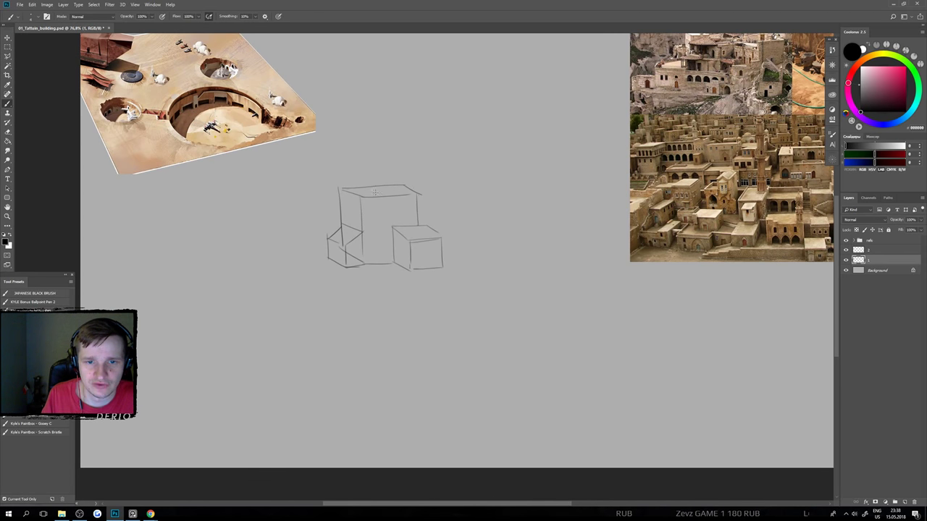
# Draw a box-shaped recess in the front corner of the tall block, including its inner walls and floor edges.
pyautogui.scroll(2, 374, 191)
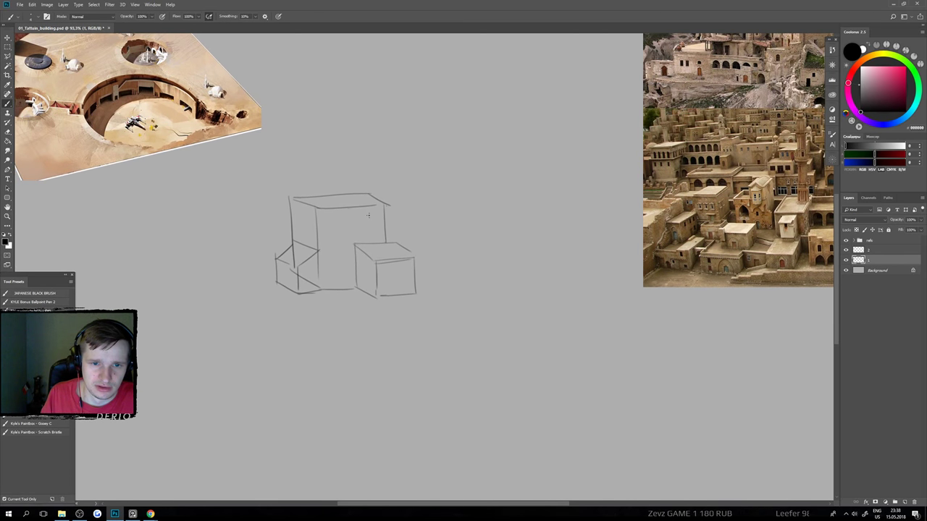
pyautogui.scroll(2, 329, 235)
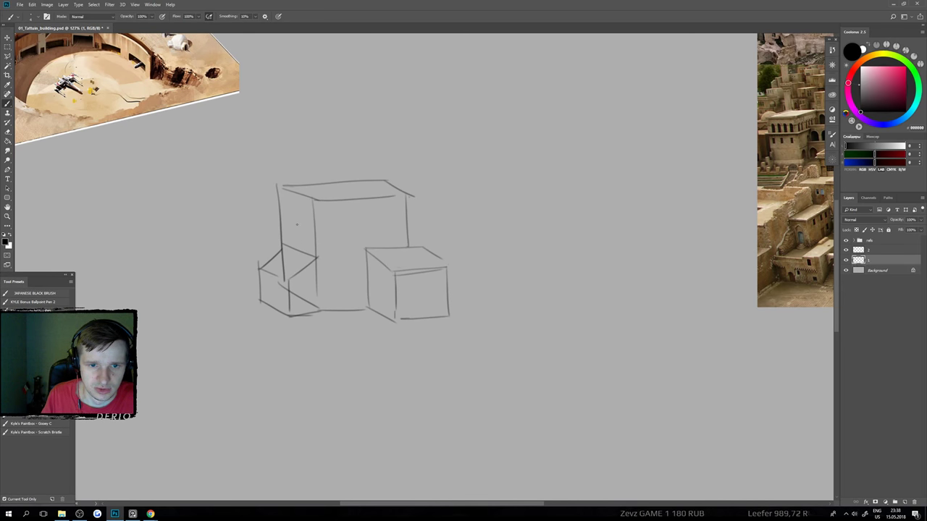
pyautogui.moveTo(295, 194)
pyautogui.mouseDown()
pyautogui.moveTo(300, 248)
pyautogui.moveTo(365, 255)
pyautogui.mouseUp()
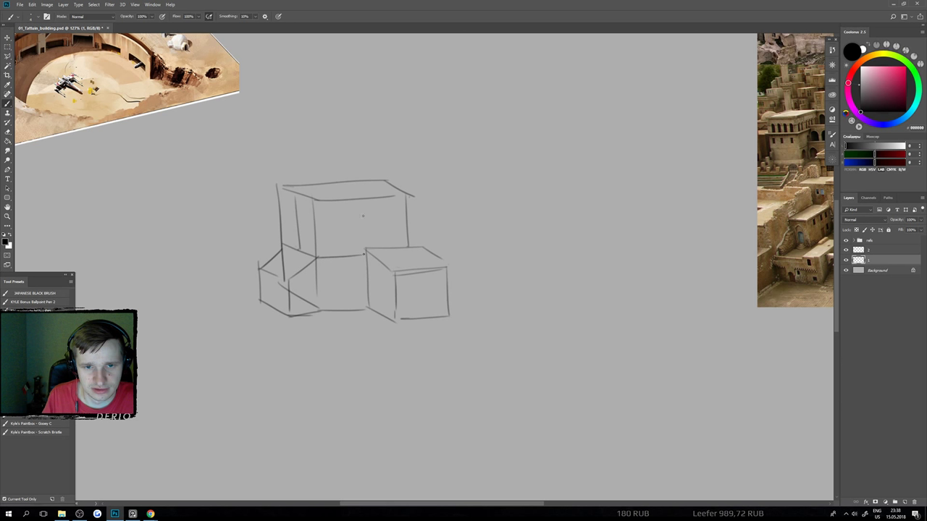
pyautogui.moveTo(364, 201); pyautogui.dragTo(366, 254)
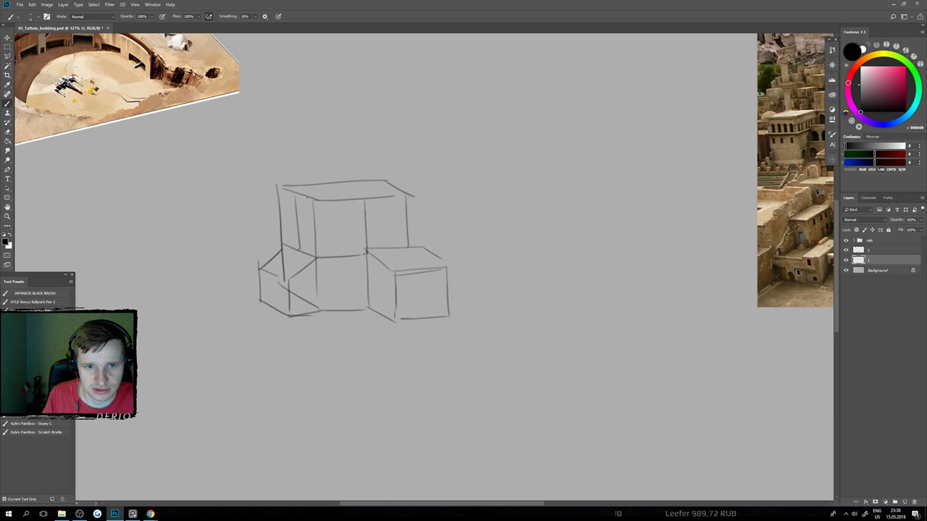
pyautogui.moveTo(294, 196)
pyautogui.mouseDown()
pyautogui.moveTo(339, 187)
pyautogui.moveTo(342, 244)
pyautogui.moveTo(300, 247)
pyautogui.moveTo(371, 252)
pyautogui.mouseUp()
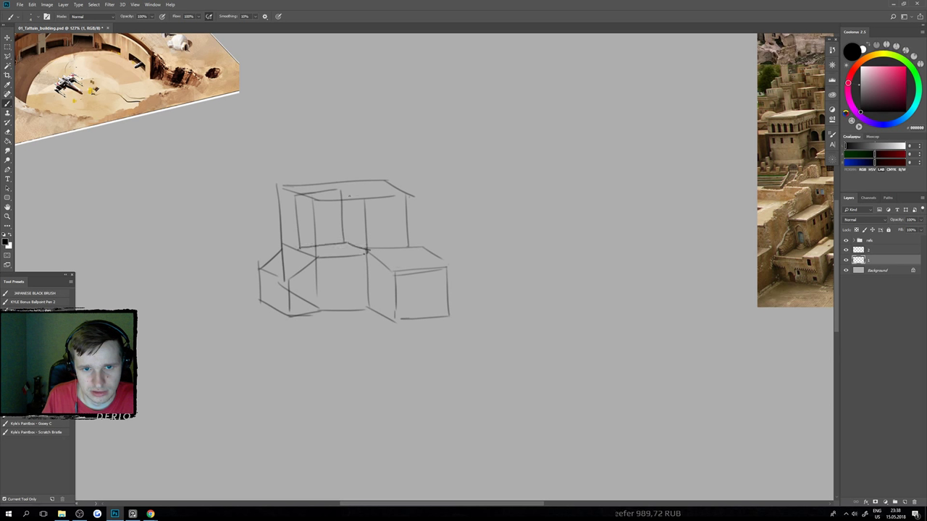
pyautogui.moveTo(340, 192); pyautogui.dragTo(367, 203)
# Erase the hidden construction lines and overshooting corners on the tall block and the small front block, using a smaller eraser.
pyautogui.press('e')
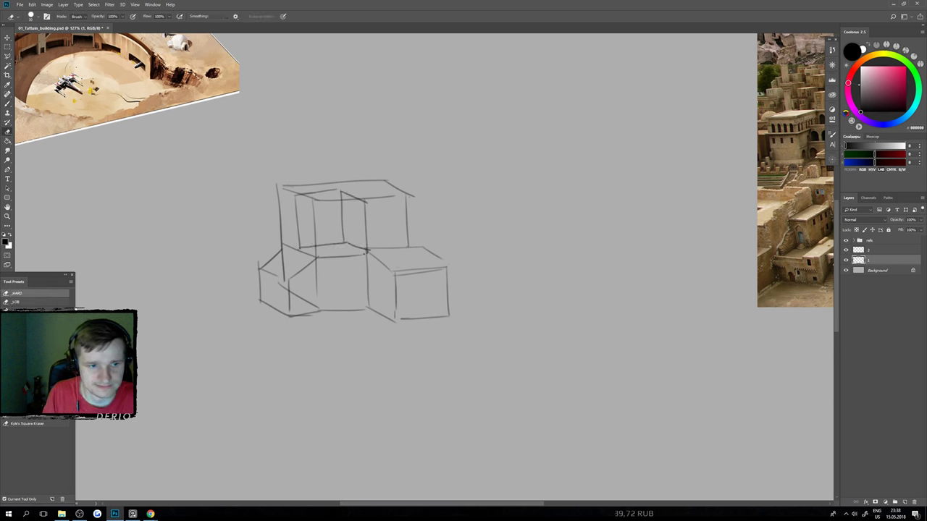
pyautogui.press('[')
pyautogui.press('[')
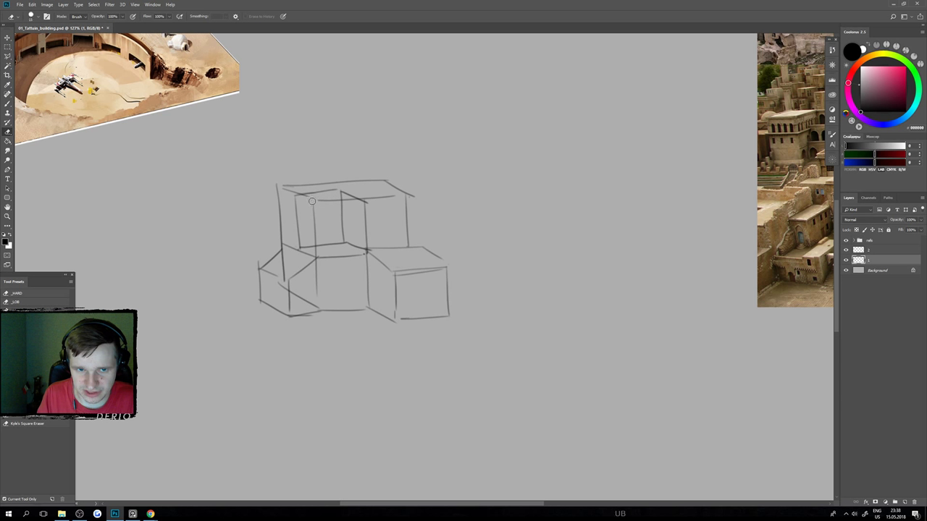
pyautogui.moveTo(313, 200)
pyautogui.mouseDown()
pyautogui.moveTo(354, 202)
pyautogui.moveTo(312, 218)
pyautogui.moveTo(310, 208)
pyautogui.moveTo(317, 309)
pyautogui.mouseUp()
pyautogui.press('b')
pyautogui.press('e')
pyautogui.press('b')
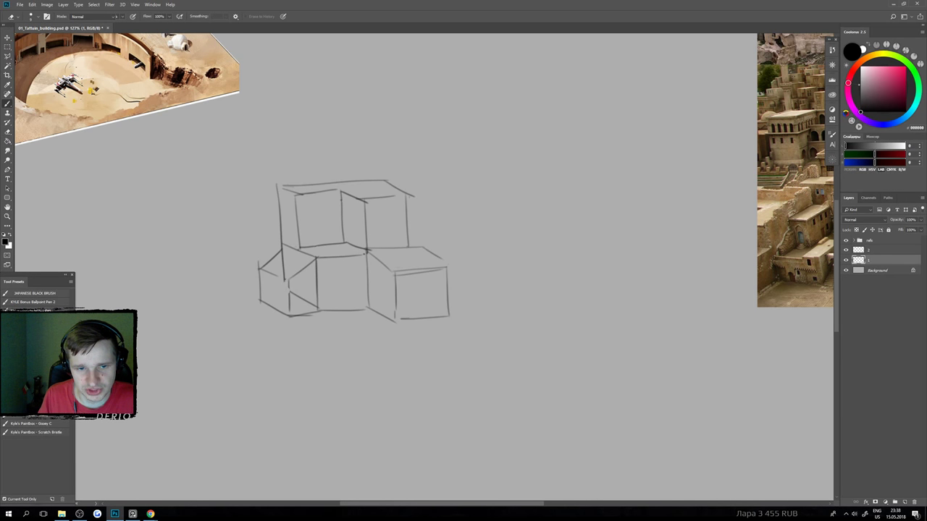
pyautogui.press('e')
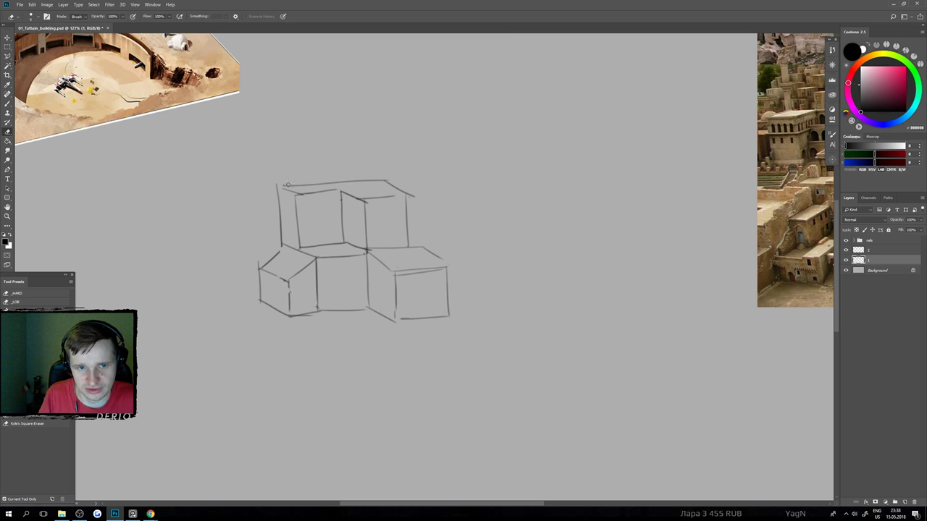
pyautogui.moveTo(414, 195); pyautogui.dragTo(408, 201)
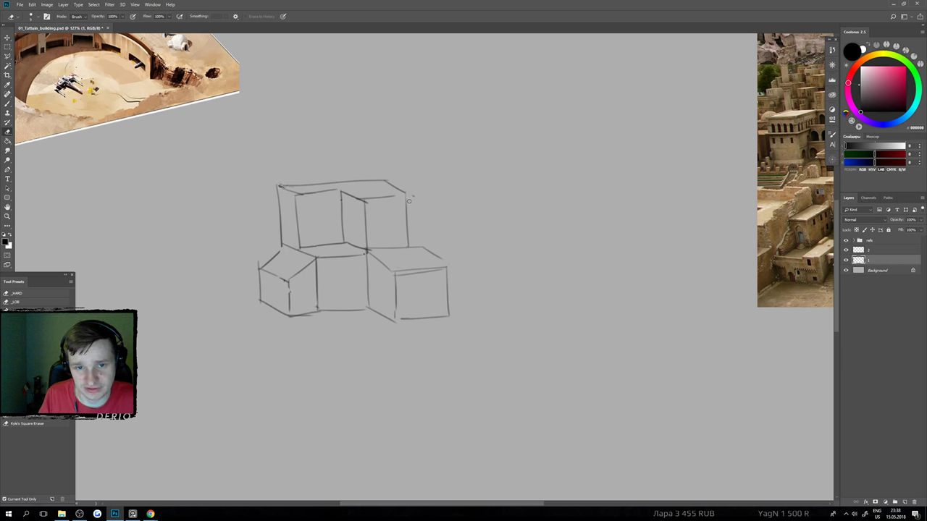
pyautogui.moveTo(416, 232)
pyautogui.mouseDown()
pyautogui.moveTo(409, 215)
pyautogui.moveTo(408, 239)
pyautogui.mouseUp()
# Sketch two thin chimney towers at the tall block's far edge and a pair of arched windows on its front wall.
pyautogui.press('b')
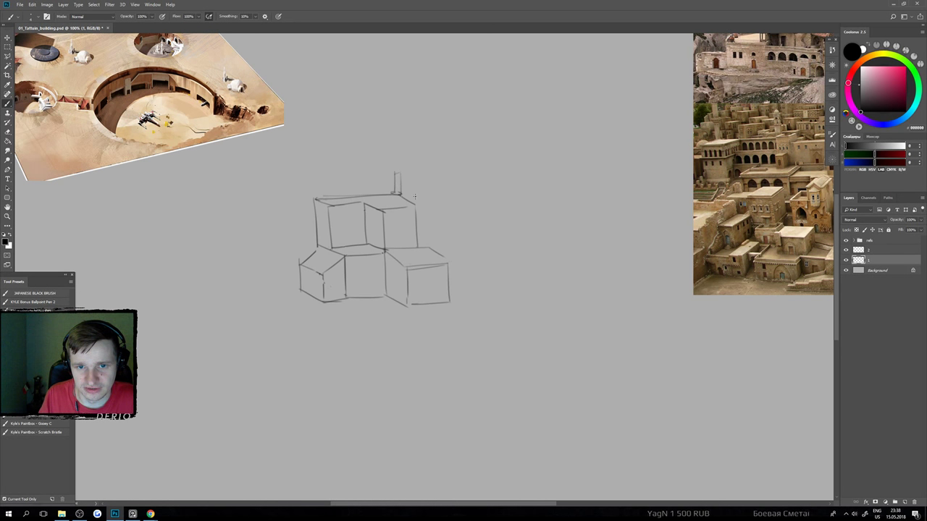
pyautogui.moveTo(419, 188); pyautogui.dragTo(422, 245)
pyautogui.moveTo(418, 199); pyautogui.dragTo(422, 243)
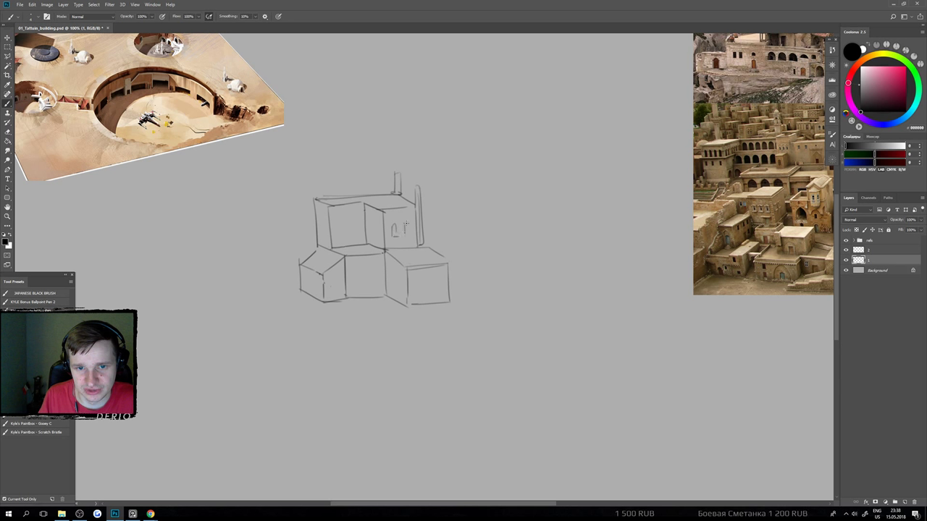
# Turn the small front block into an open canopy on posts and sketch a doorway in the central wall.
pyautogui.press('e')
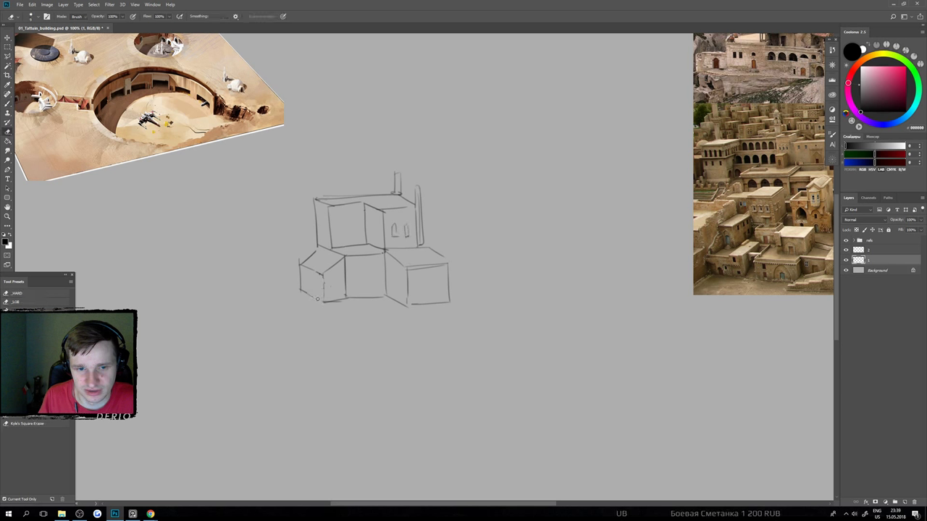
pyautogui.press('b')
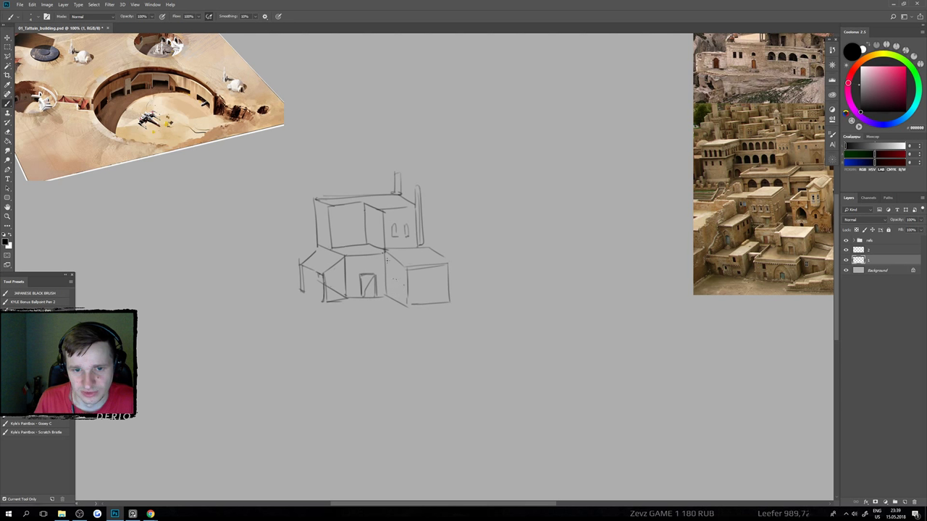
# Sketch a narrow window on the side wall of the low cube and a framed rectangular window on its front.
pyautogui.press('z')
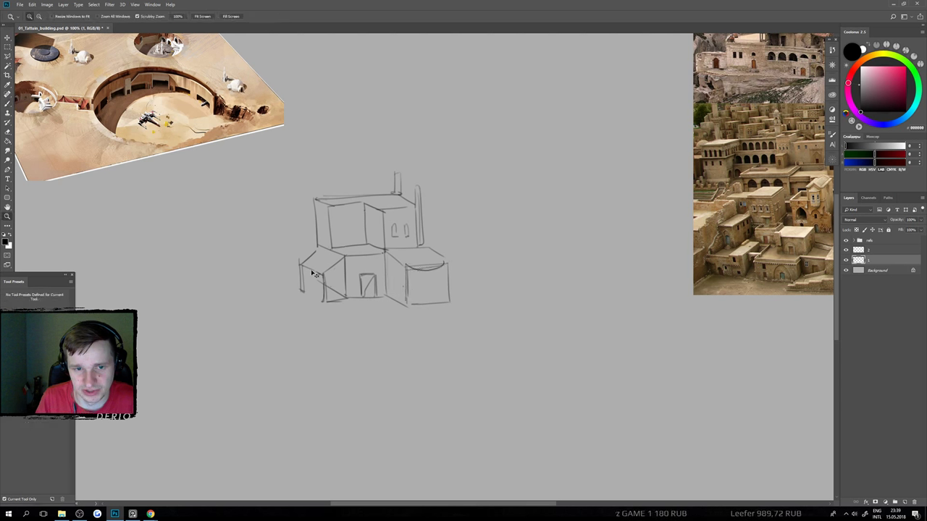
pyautogui.moveTo(313, 275); pyautogui.dragTo(324, 281)
pyautogui.hotkey('ctrl', '0')
pyautogui.press('b')
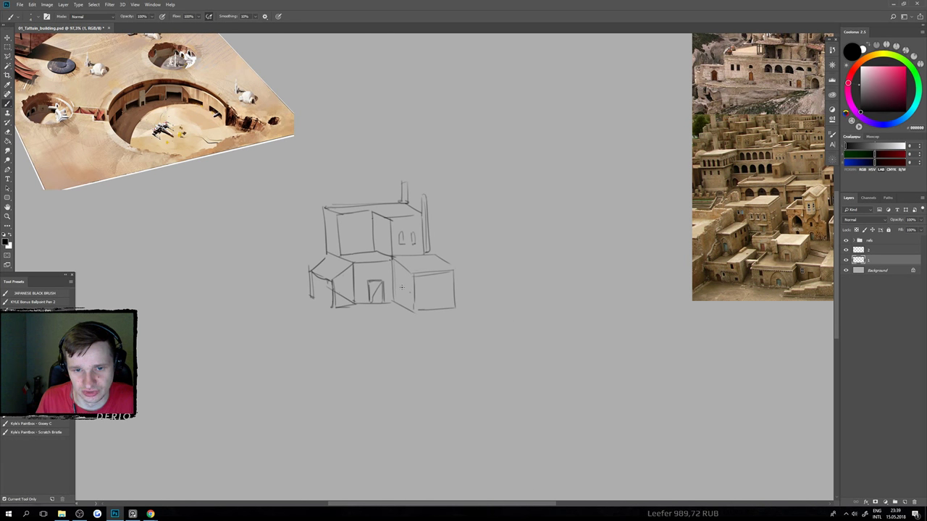
pyautogui.moveTo(402, 284)
pyautogui.mouseDown()
pyautogui.moveTo(403, 297)
pyautogui.moveTo(432, 295)
pyautogui.mouseUp()
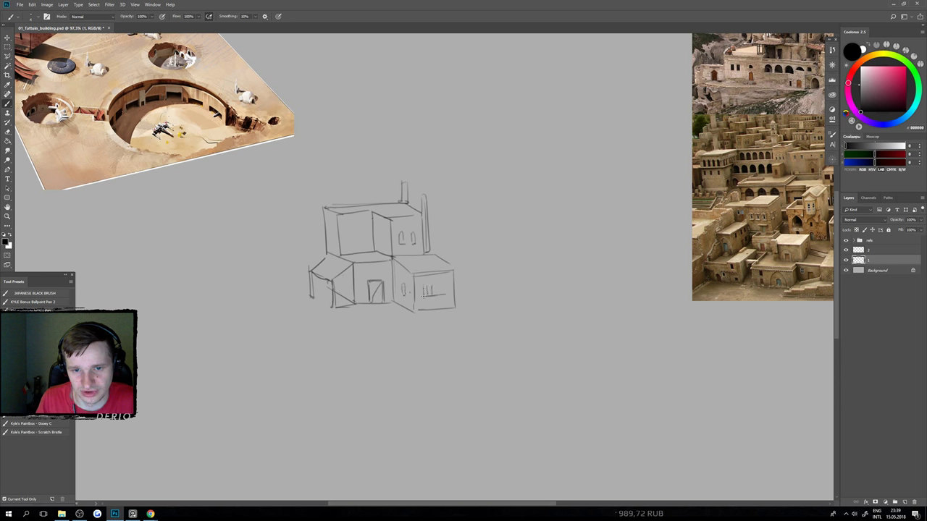
pyautogui.press('e')
pyautogui.press('b')
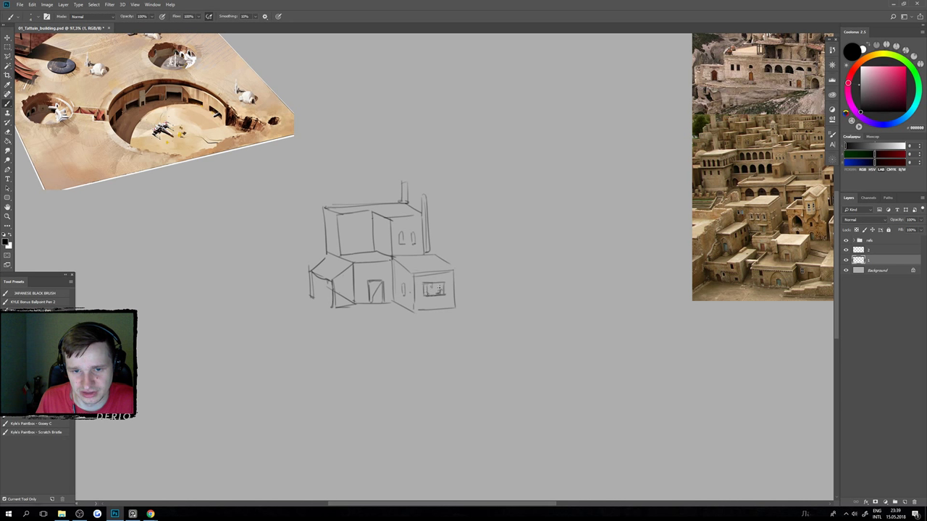
pyautogui.moveTo(443, 283)
pyautogui.mouseDown()
pyautogui.moveTo(444, 295)
pyautogui.moveTo(442, 281)
pyautogui.mouseUp()
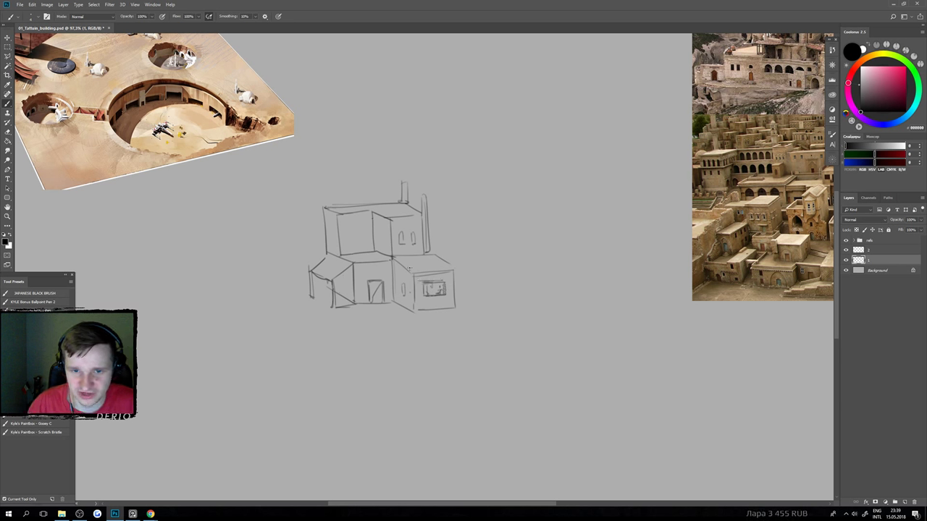
# Add a raised parapet and a parasol to the flat roof of the low cube.
pyautogui.moveTo(454, 257)
pyautogui.mouseDown()
pyautogui.moveTo(414, 256)
pyautogui.moveTo(414, 269)
pyautogui.moveTo(451, 259)
pyautogui.moveTo(435, 236)
pyautogui.mouseUp()
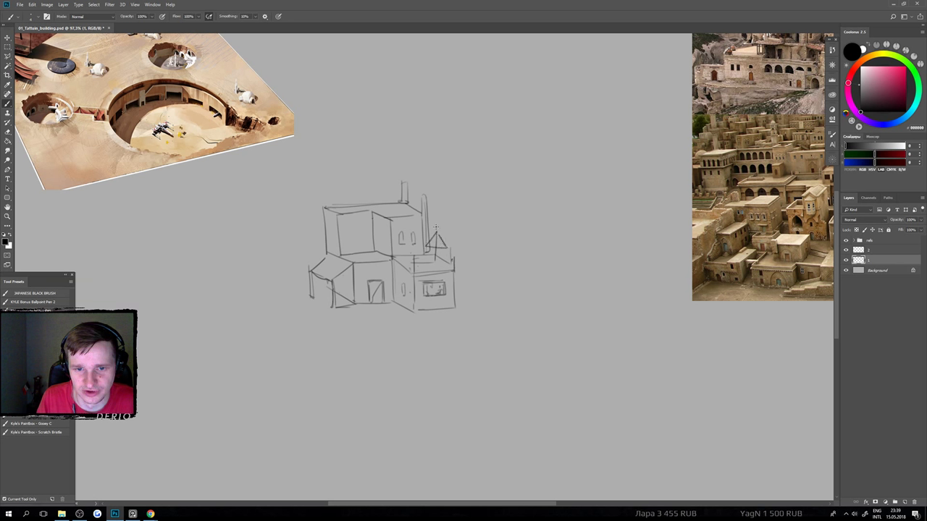
pyautogui.moveTo(420, 244); pyautogui.dragTo(435, 233)
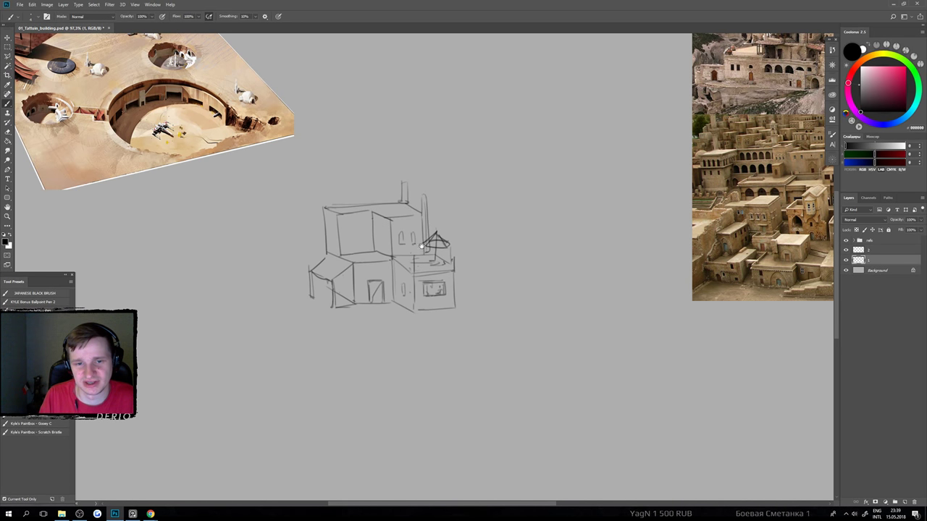
# Delete the entire line sketch of the building from layer 1, make layer 2 active and clear the selection.
pyautogui.scroll(-3, 410, 327)
pyautogui.scroll(1, 457, 323)
pyautogui.scroll(1, 425, 326)
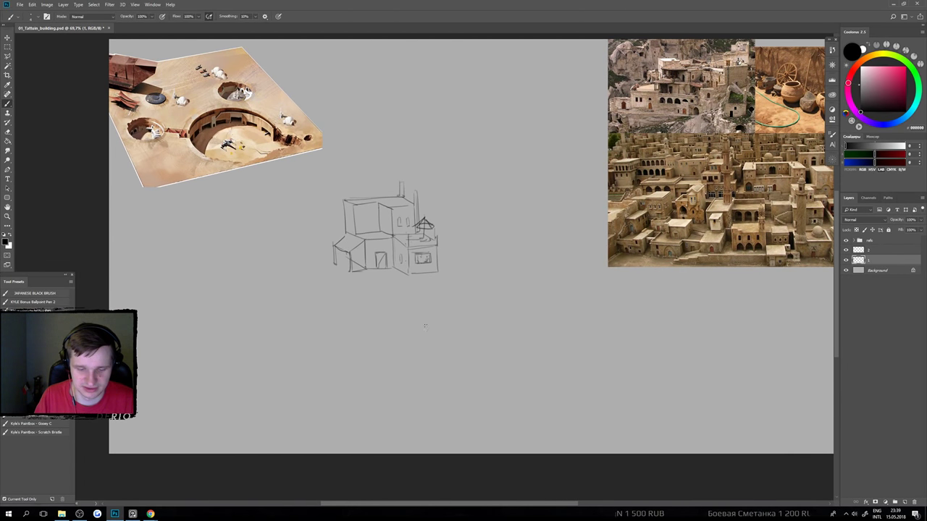
pyautogui.press('m')
pyautogui.moveTo(292, 146); pyautogui.dragTo(520, 345)
pyautogui.press('Delete')
pyautogui.click(860, 250)
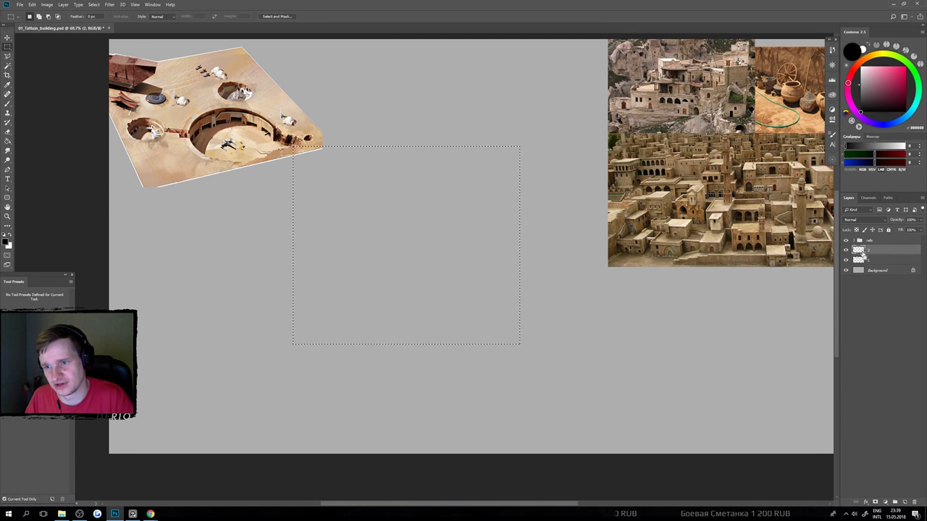
pyautogui.hotkey('ctrl', 'd')
# Choose a broad textured rectangular brush, try it with black strokes on the empty canvas and undo them.
pyautogui.press('b')
pyautogui.click(39, 17)
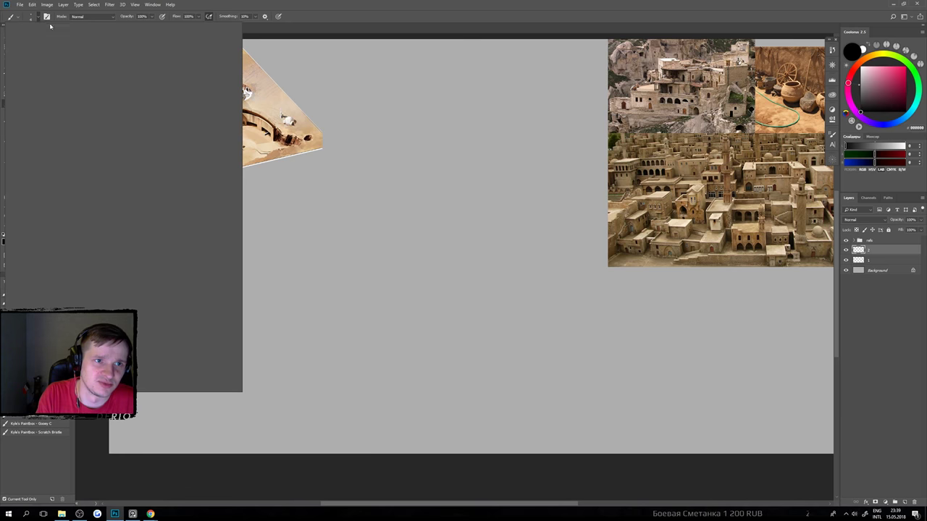
pyautogui.click(119, 99)
pyautogui.press('Return')
pyautogui.moveTo(412, 190)
pyautogui.mouseDown()
pyautogui.moveTo(413, 257)
pyautogui.moveTo(403, 213)
pyautogui.moveTo(409, 282)
pyautogui.mouseUp()
pyautogui.hotkey('ctrl', 'z')
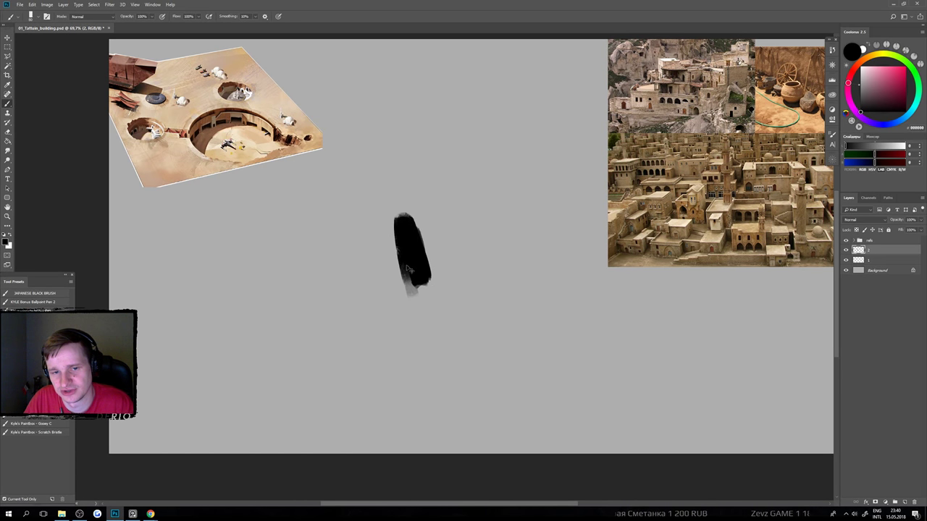
pyautogui.hotkey('ctrl', 'z')
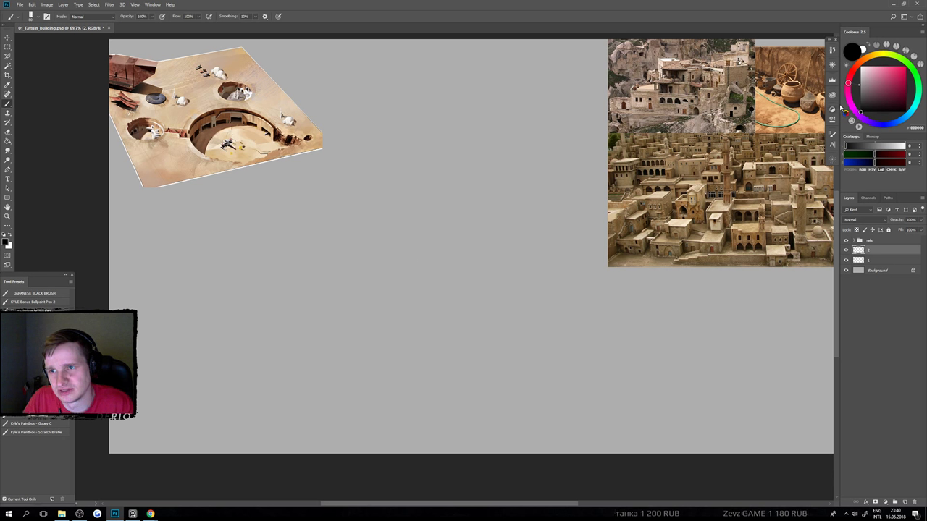
# Set the painting colour to a dark grey with lightness 25, try a few strokes with it and undo them.
pyautogui.click(860, 90)
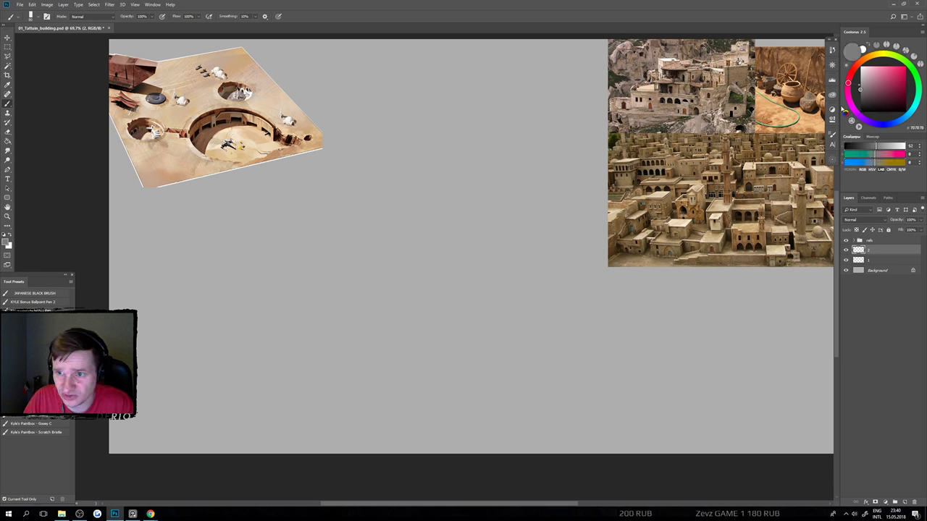
pyautogui.click(860, 102)
pyautogui.moveTo(474, 247)
pyautogui.mouseDown()
pyautogui.moveTo(495, 239)
pyautogui.moveTo(483, 266)
pyautogui.moveTo(490, 304)
pyautogui.mouseUp()
pyautogui.hotkey('ctrl', 'z')
pyautogui.hotkey('ctrl', 'alt', 'z')
pyautogui.hotkey('ctrl', 'alt', 'z')
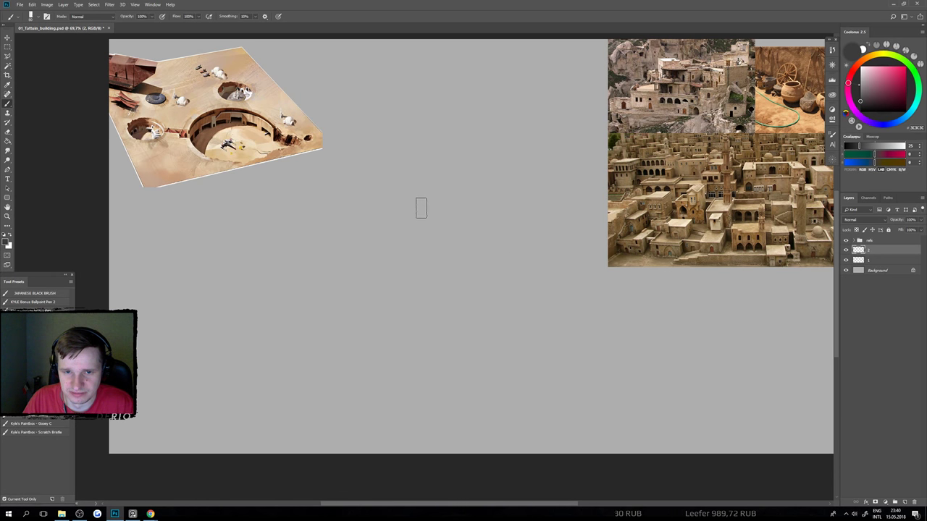
pyautogui.moveTo(436, 246); pyautogui.dragTo(431, 269)
pyautogui.hotkey('ctrl', 'z')
pyautogui.hotkey('ctrl', 'z')
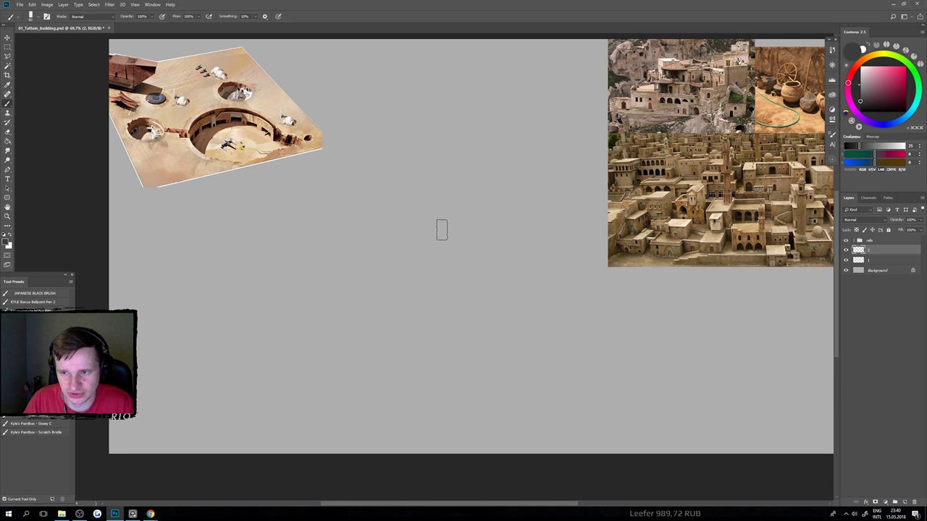
# Block in the main dark grey mass of a building silhouette on layer 2, with a small low block attached at one side.
pyautogui.press(']')
pyautogui.press(']')
pyautogui.press(']')
pyautogui.press(']')
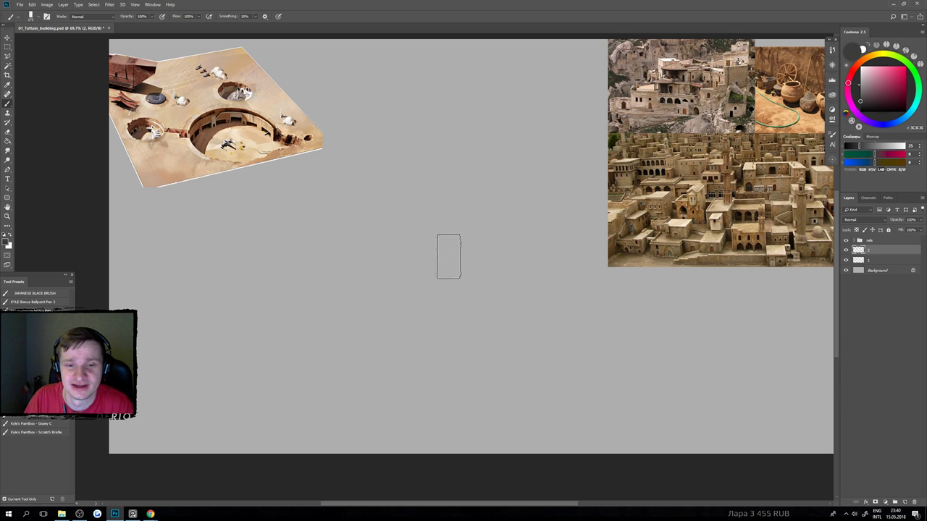
pyautogui.scroll(-1, 451, 264)
pyautogui.moveTo(443, 250)
pyautogui.mouseDown()
pyautogui.moveTo(444, 303)
pyautogui.moveTo(448, 276)
pyautogui.moveTo(437, 260)
pyautogui.moveTo(410, 281)
pyautogui.moveTo(439, 250)
pyautogui.moveTo(424, 273)
pyautogui.moveTo(451, 264)
pyautogui.moveTo(445, 289)
pyautogui.moveTo(456, 291)
pyautogui.moveTo(466, 271)
pyautogui.moveTo(450, 232)
pyautogui.mouseUp()
pyautogui.hotkey('ctrl', 'z')
pyautogui.moveTo(400, 278); pyautogui.dragTo(399, 290)
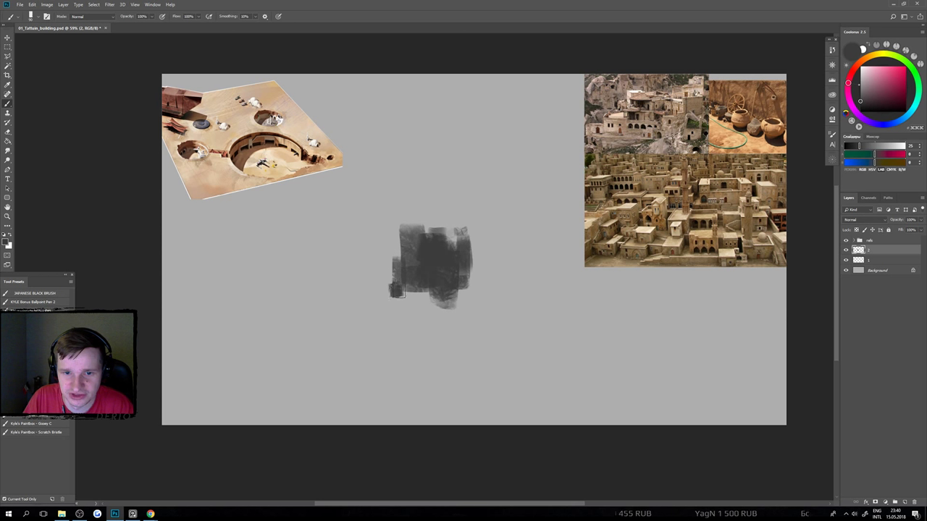
# Paint a domed top on the silhouette and add a slim vertical tower with a low side block beside it.
pyautogui.moveTo(403, 235)
pyautogui.mouseDown()
pyautogui.moveTo(423, 254)
pyautogui.moveTo(447, 249)
pyautogui.moveTo(457, 231)
pyautogui.moveTo(415, 226)
pyautogui.moveTo(450, 226)
pyautogui.moveTo(423, 228)
pyautogui.moveTo(457, 217)
pyautogui.moveTo(403, 220)
pyautogui.moveTo(457, 226)
pyautogui.moveTo(426, 212)
pyautogui.moveTo(459, 224)
pyautogui.moveTo(452, 218)
pyautogui.moveTo(464, 237)
pyautogui.mouseUp()
pyautogui.hotkey('ctrl', 'z')
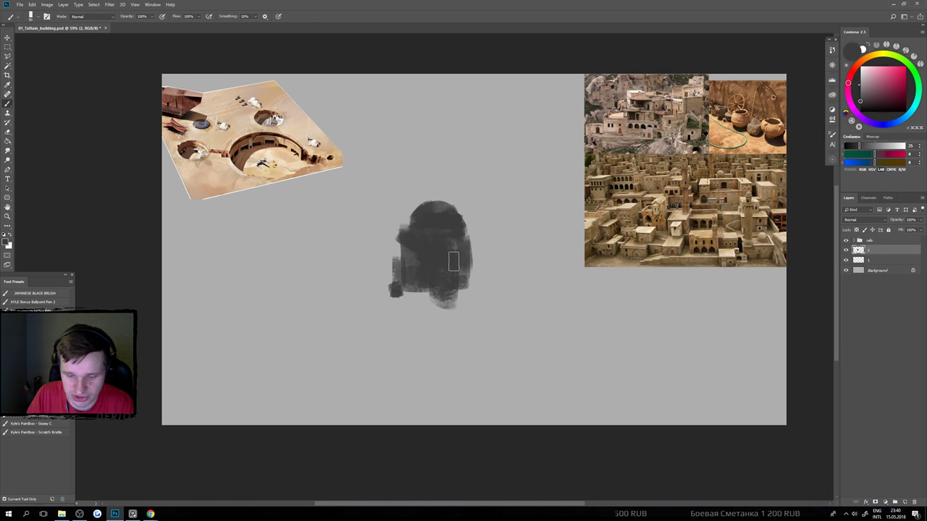
pyautogui.moveTo(470, 197); pyautogui.dragTo(469, 288)
pyautogui.moveTo(474, 246); pyautogui.dragTo(484, 284)
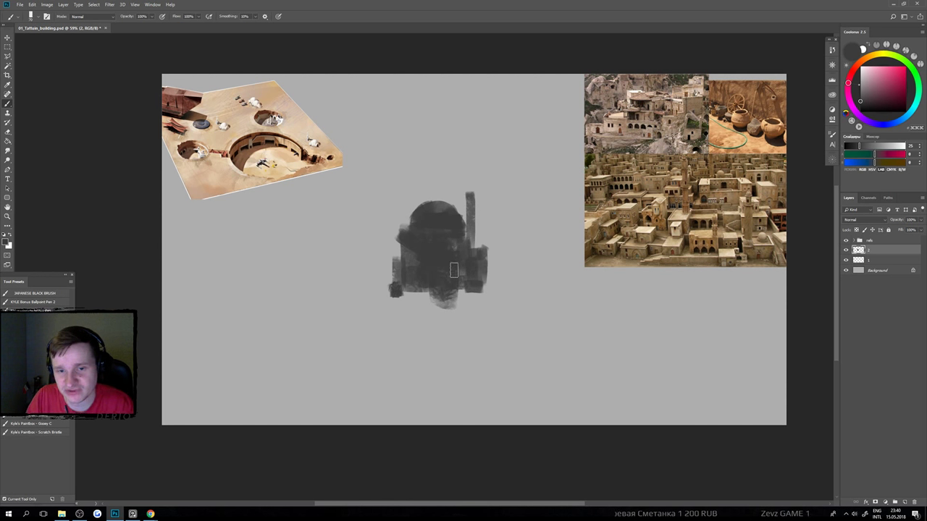
# Check the Tatooine reference image up close and paint a dark base strip across the foot of the silhouette.
pyautogui.moveTo(199, 98); pyautogui.dragTo(384, 191)
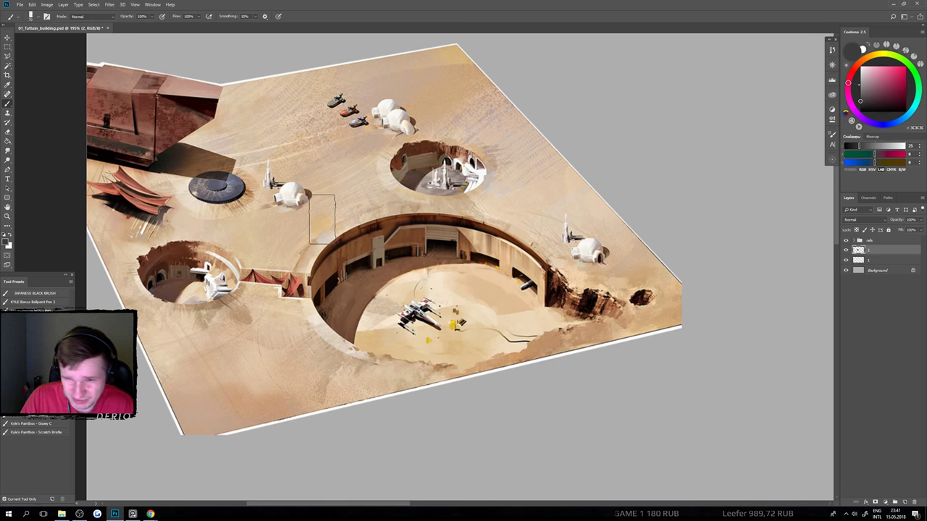
pyautogui.moveTo(363, 239); pyautogui.dragTo(295, 239)
pyautogui.moveTo(381, 276); pyautogui.dragTo(340, 213)
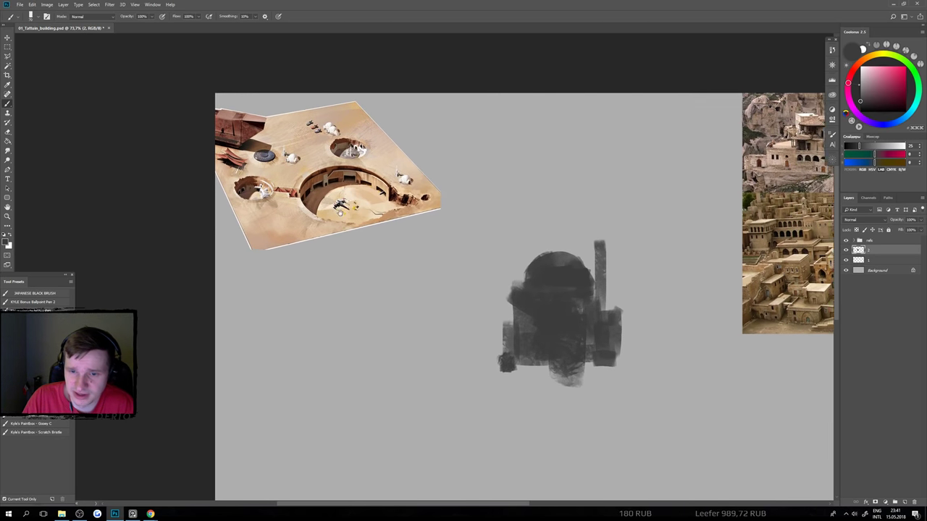
pyautogui.moveTo(343, 272); pyautogui.dragTo(354, 198)
pyautogui.moveTo(532, 282)
pyautogui.mouseDown()
pyautogui.moveTo(442, 282)
pyautogui.moveTo(515, 296)
pyautogui.mouseUp()
pyautogui.hotkey('ctrl', 'z')
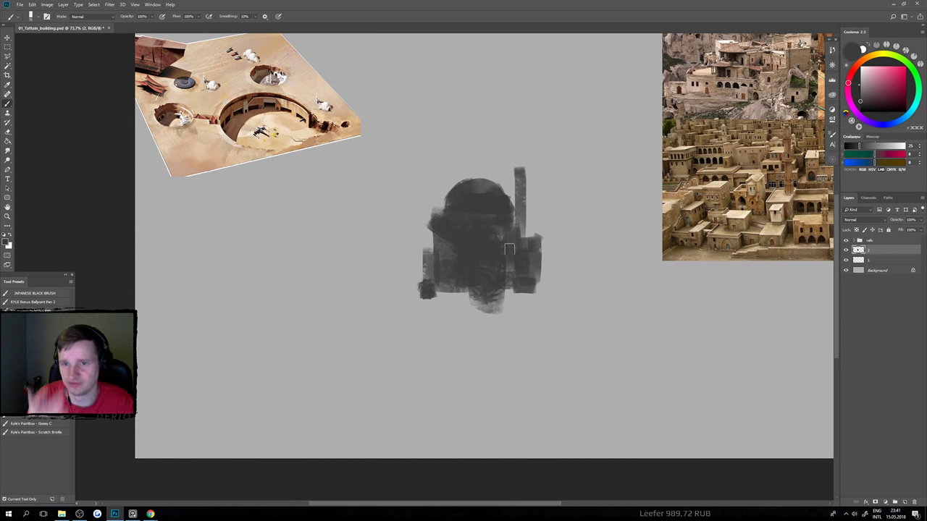
pyautogui.moveTo(465, 284)
pyautogui.mouseDown()
pyautogui.moveTo(428, 296)
pyautogui.moveTo(543, 287)
pyautogui.mouseUp()
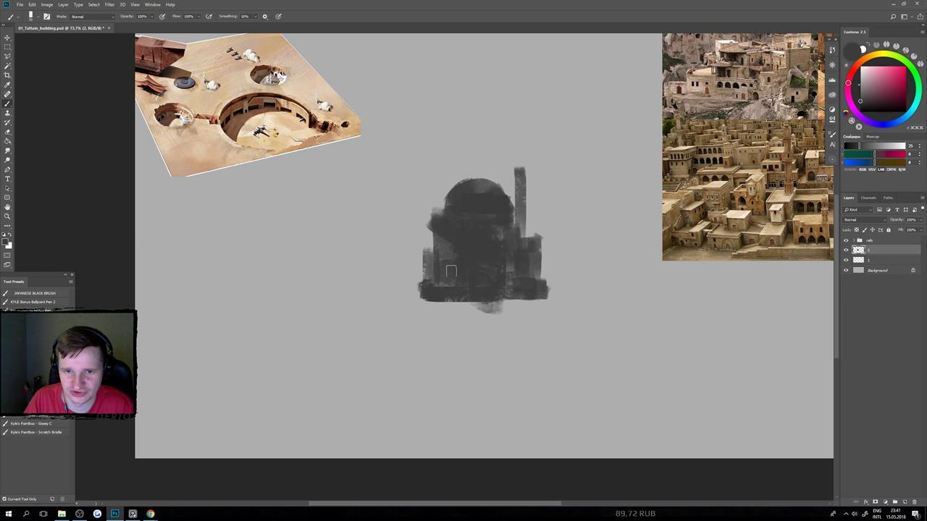
# Paint a second slim tower opposite the first, add low end blocks to the base, and undo the full-width base stroke.
pyautogui.moveTo(430, 255); pyautogui.dragTo(435, 241)
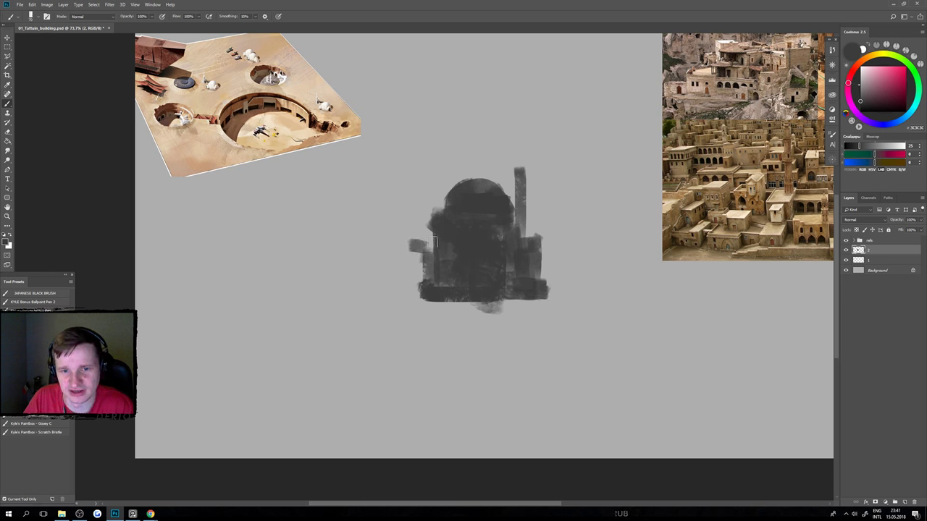
pyautogui.moveTo(410, 201); pyautogui.dragTo(413, 293)
pyautogui.moveTo(411, 185); pyautogui.dragTo(413, 296)
pyautogui.moveTo(527, 277)
pyautogui.mouseDown()
pyautogui.moveTo(554, 278)
pyautogui.moveTo(550, 290)
pyautogui.mouseUp()
pyautogui.moveTo(394, 279)
pyautogui.mouseDown()
pyautogui.moveTo(484, 255)
pyautogui.moveTo(445, 298)
pyautogui.moveTo(392, 306)
pyautogui.moveTo(555, 291)
pyautogui.mouseUp()
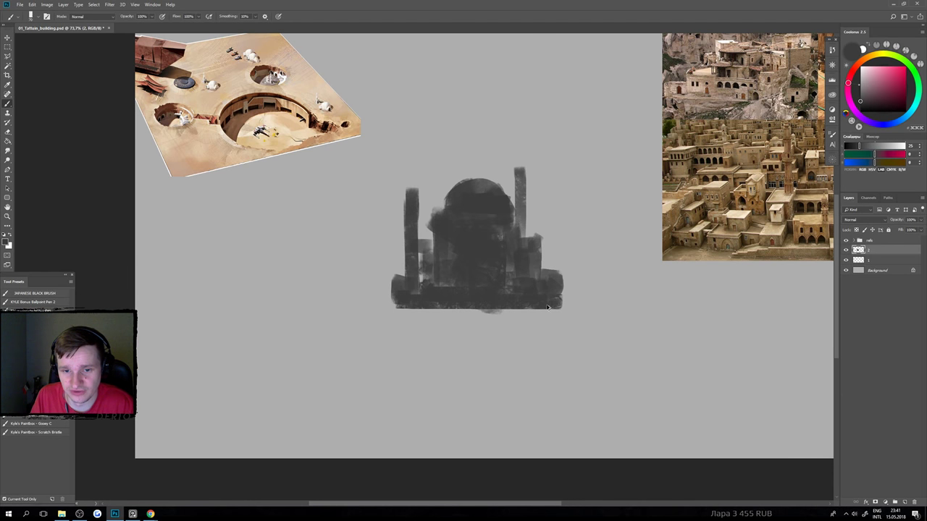
pyautogui.hotkey('ctrl', 'z')
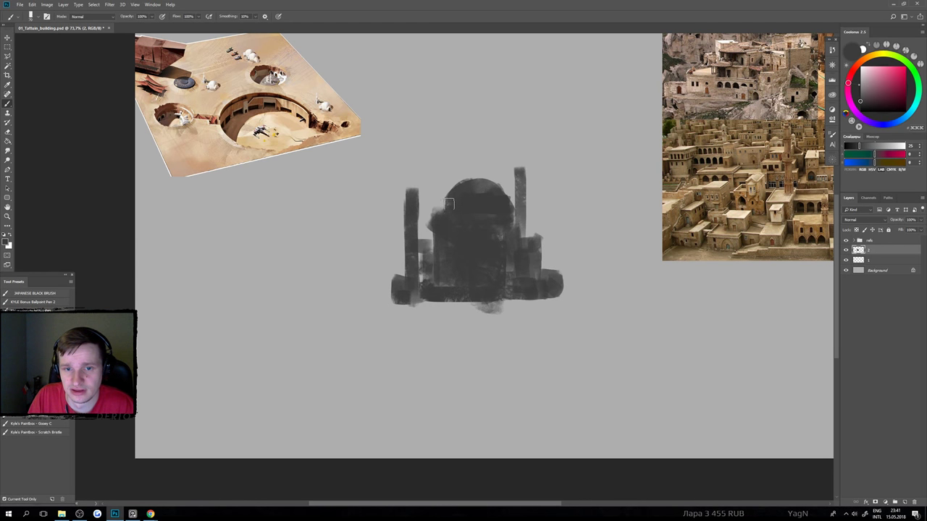
# Round out the dome, cap the two side towers, and paint a third tall tower rising behind the dome.
pyautogui.moveTo(469, 190)
pyautogui.mouseDown()
pyautogui.moveTo(446, 212)
pyautogui.moveTo(461, 185)
pyautogui.moveTo(443, 205)
pyautogui.moveTo(497, 197)
pyautogui.moveTo(456, 189)
pyautogui.mouseUp()
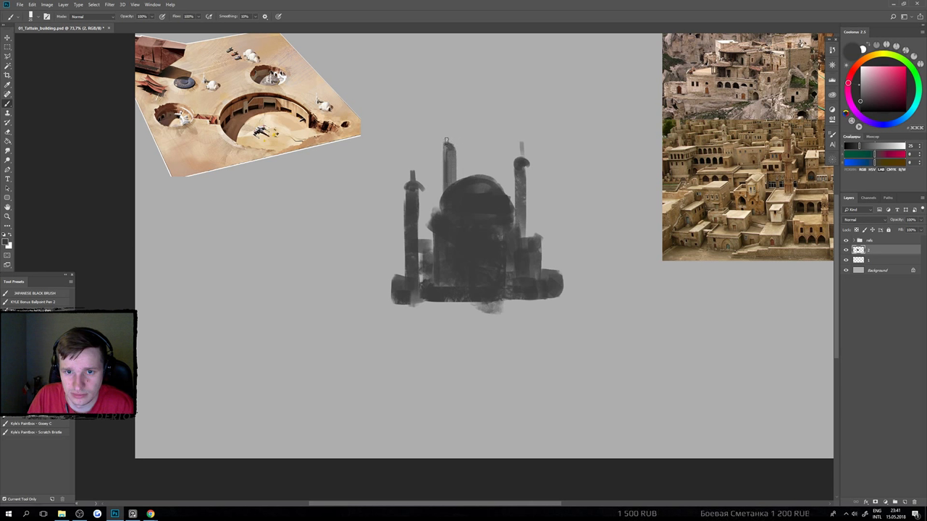
pyautogui.moveTo(562, 289); pyautogui.dragTo(571, 290)
# Set the eraser to the textured rectangular brush and trim the protruding outer end of the low block to a straight vertical edge.
pyautogui.press('e')
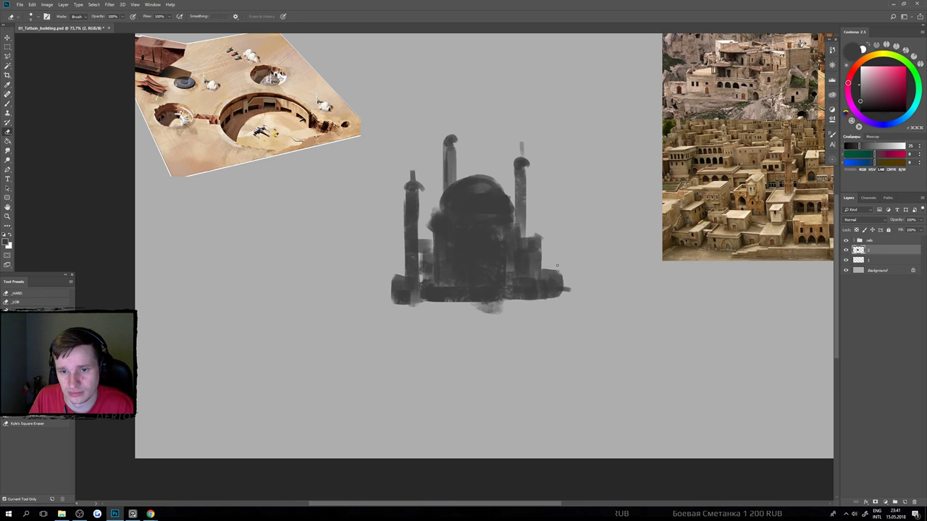
pyautogui.click(38, 17)
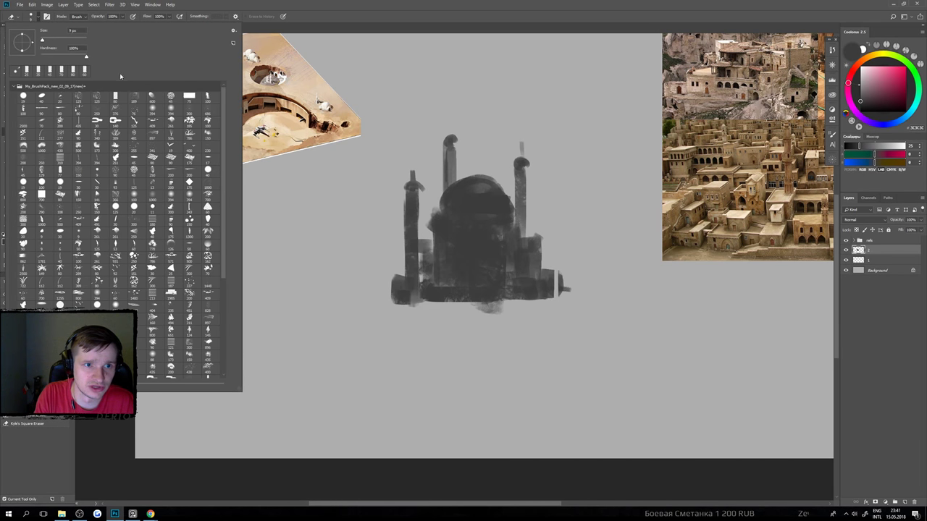
pyautogui.click(116, 97)
pyautogui.moveTo(568, 262)
pyautogui.mouseDown()
pyautogui.moveTo(568, 344)
pyautogui.moveTo(563, 307)
pyautogui.mouseUp()
pyautogui.moveTo(560, 258); pyautogui.dragTo(553, 314)
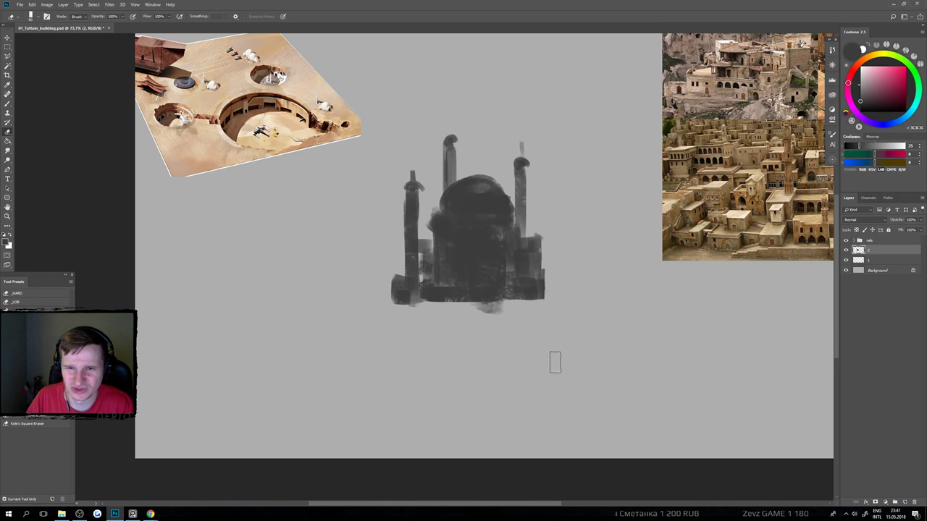
pyautogui.press('b')
pyautogui.press(']')
pyautogui.press(']')
pyautogui.press(']')
pyautogui.press(']')
pyautogui.press(']')
pyautogui.press(']')
pyautogui.press(']')
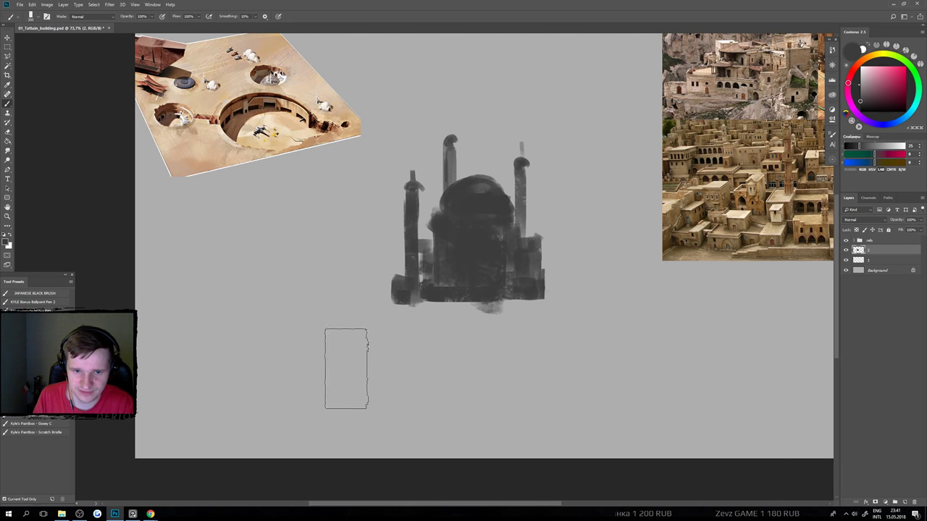
pyautogui.moveTo(351, 367)
pyautogui.mouseDown()
pyautogui.moveTo(465, 369)
pyautogui.moveTo(340, 370)
pyautogui.moveTo(347, 319)
pyautogui.moveTo(224, 318)
pyautogui.mouseUp()
pyautogui.hotkey('ctrl', 'z')
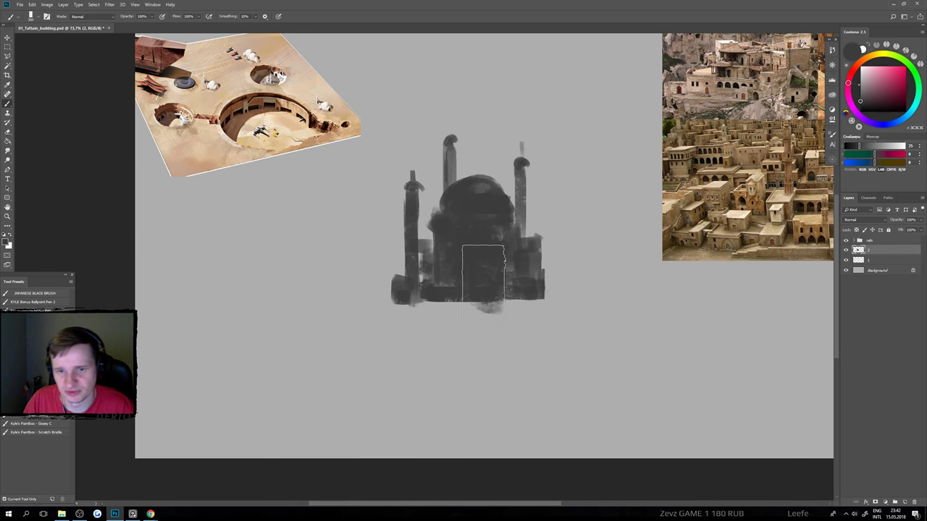
pyautogui.press('[')
pyautogui.press('[')
pyautogui.press('[')
pyautogui.press('[')
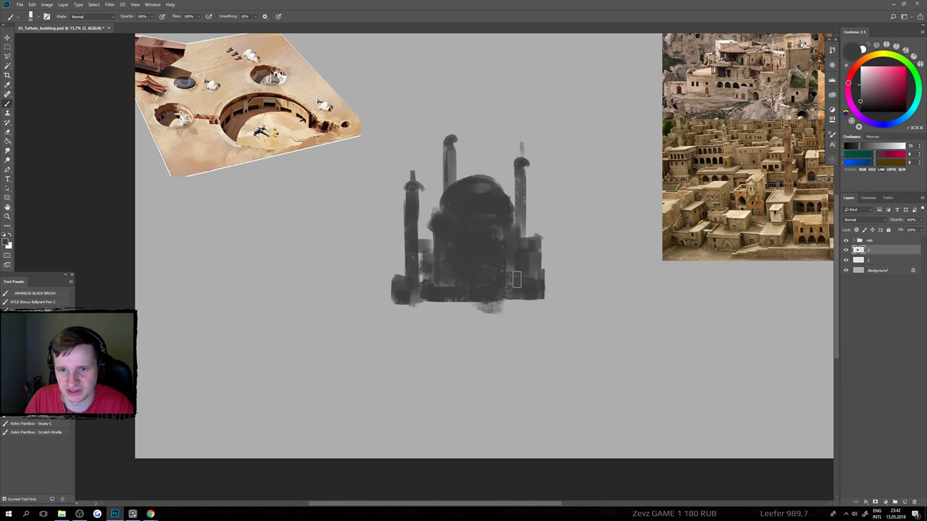
# Partly erase the side blocks flanking the main body and repaint narrower dark blocks directly against it.
pyautogui.moveTo(515, 273); pyautogui.dragTo(511, 292)
pyautogui.press('e')
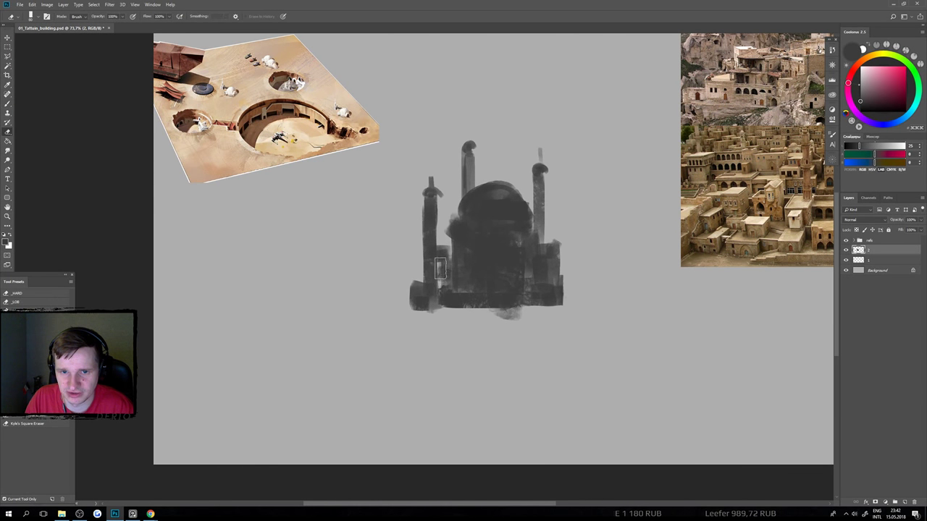
pyautogui.moveTo(439, 265); pyautogui.dragTo(443, 292)
pyautogui.hotkey('ctrl', 'z')
pyautogui.moveTo(444, 255)
pyautogui.mouseDown()
pyautogui.moveTo(443, 236)
pyautogui.moveTo(443, 312)
pyautogui.mouseUp()
pyautogui.press('b')
pyautogui.moveTo(447, 260); pyautogui.dragTo(448, 300)
pyautogui.press('e')
pyautogui.moveTo(543, 250)
pyautogui.mouseDown()
pyautogui.moveTo(543, 290)
pyautogui.moveTo(550, 228)
pyautogui.moveTo(555, 293)
pyautogui.mouseUp()
pyautogui.press('b')
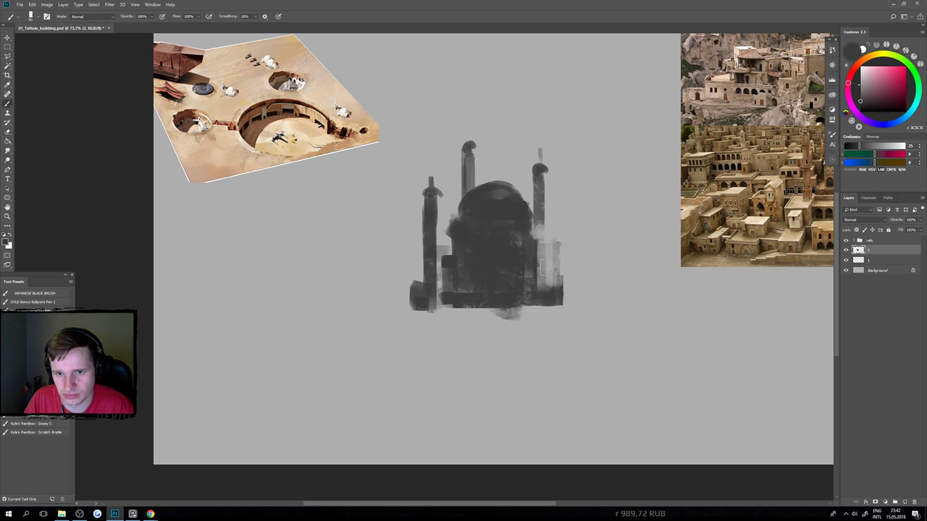
pyautogui.moveTo(542, 255); pyautogui.dragTo(535, 291)
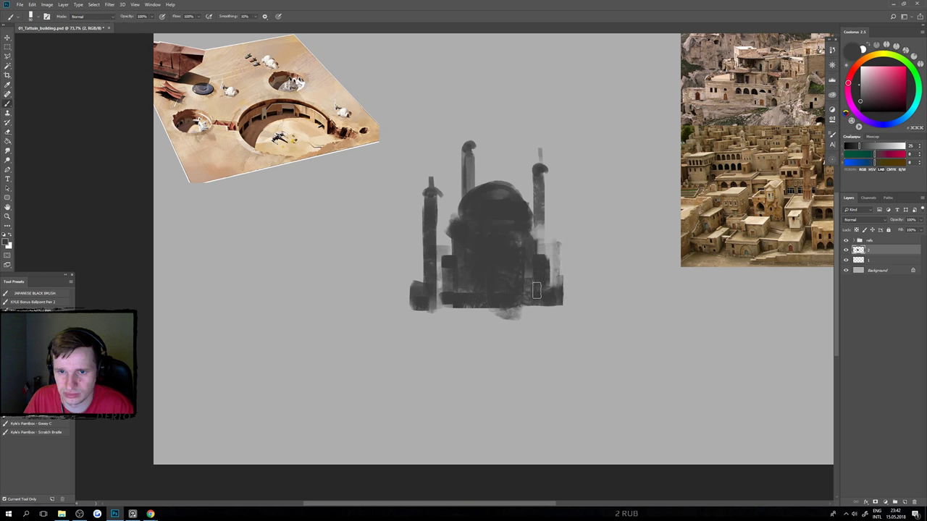
# Erase the rounded cap of the thin tower nearest the references and clean up the area around its foot.
pyautogui.press('e')
pyautogui.moveTo(543, 234)
pyautogui.mouseDown()
pyautogui.moveTo(541, 224)
pyautogui.moveTo(540, 263)
pyautogui.moveTo(542, 194)
pyautogui.moveTo(540, 253)
pyautogui.mouseUp()
pyautogui.press('b')
pyautogui.press('e')
pyautogui.moveTo(540, 204); pyautogui.dragTo(538, 153)
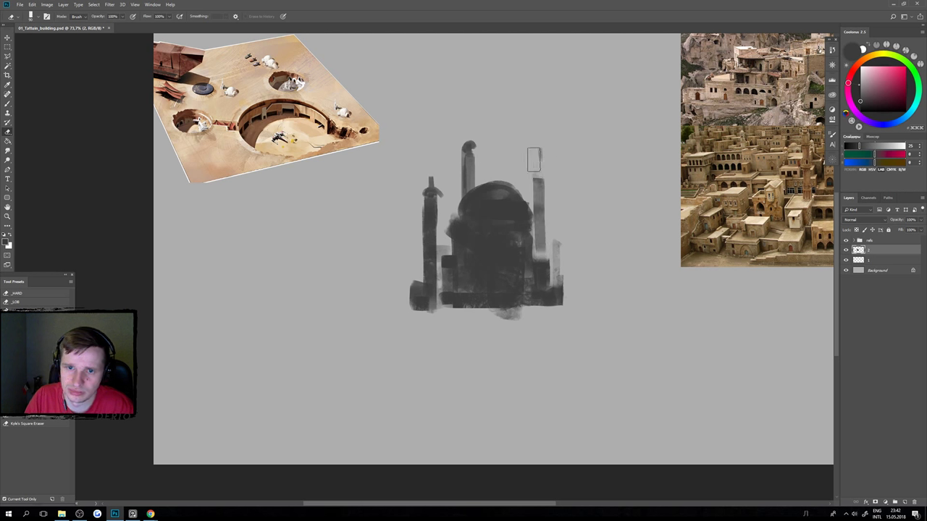
# Widen the tower behind the dome, extend it with a narrower top section, and erase a lighter band across its shaft.
pyautogui.press('b')
pyautogui.moveTo(476, 148); pyautogui.dragTo(472, 201)
pyautogui.press('[')
pyautogui.press('[')
pyautogui.press('[')
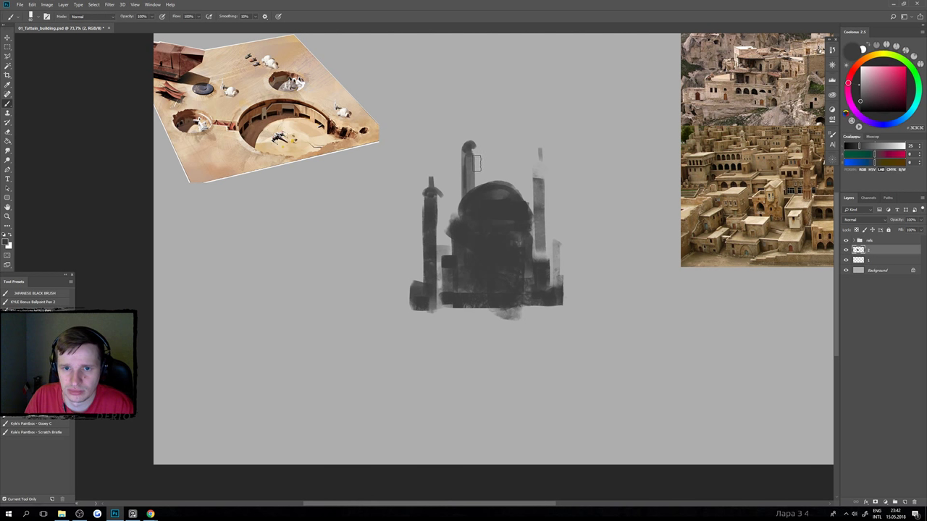
pyautogui.moveTo(475, 154); pyautogui.dragTo(474, 184)
pyautogui.moveTo(470, 145); pyautogui.dragTo(469, 135)
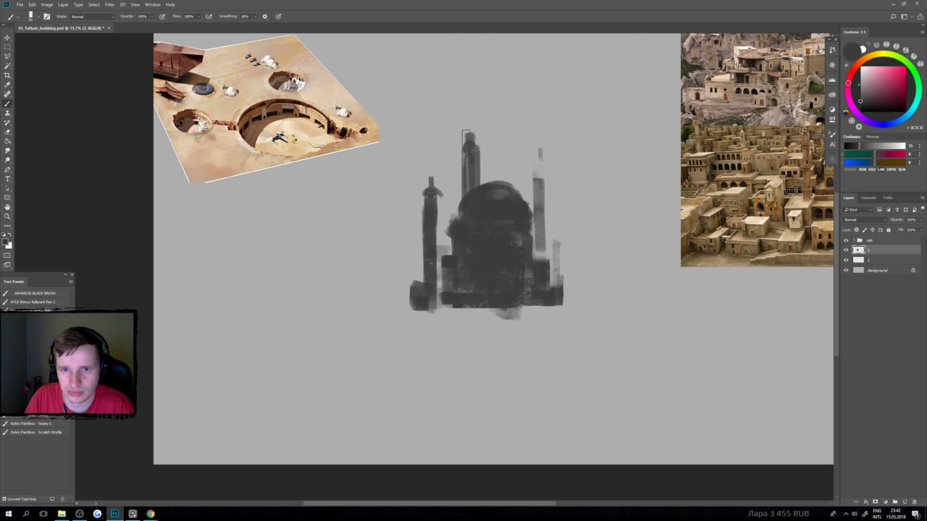
pyautogui.press('e')
pyautogui.moveTo(470, 174); pyautogui.dragTo(478, 139)
# Lighten bands at the upper and lower parts of the outer tower on the opposite side with the eraser.
pyautogui.press('b')
pyautogui.press('e')
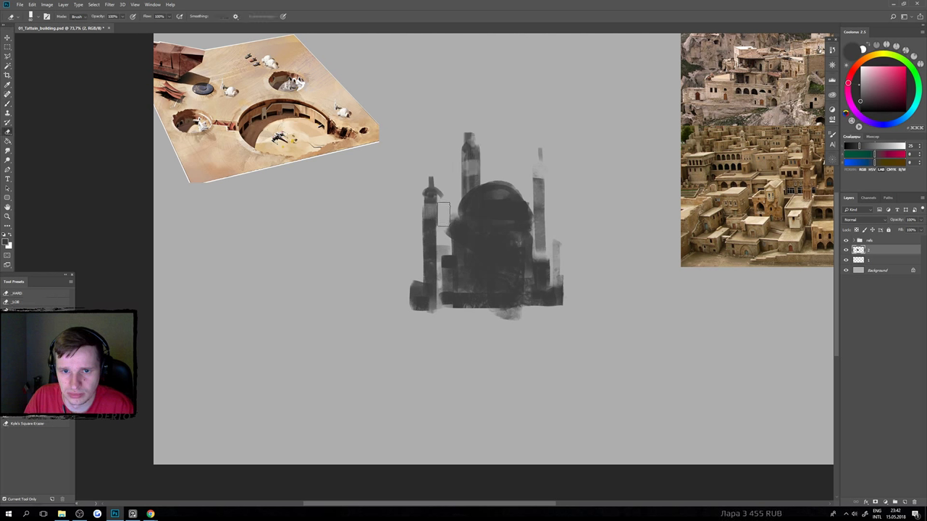
pyautogui.moveTo(430, 286); pyautogui.dragTo(430, 265)
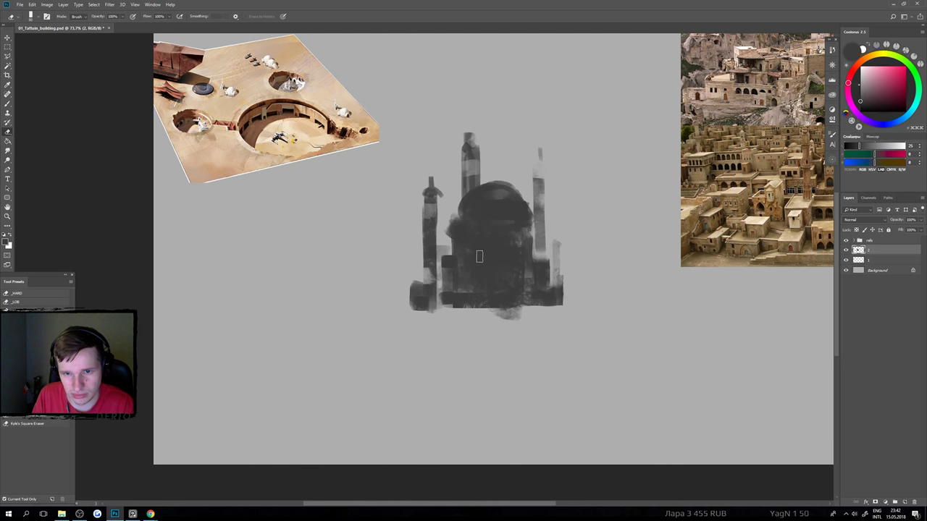
# Lighten the wall section under the dome with the eraser, leaving a pale ledge above the lower storey.
pyautogui.moveTo(469, 252)
pyautogui.mouseDown()
pyautogui.moveTo(521, 252)
pyautogui.moveTo(496, 249)
pyautogui.moveTo(496, 239)
pyautogui.moveTo(496, 250)
pyautogui.moveTo(503, 246)
pyautogui.moveTo(456, 239)
pyautogui.mouseUp()
pyautogui.press(']')
pyautogui.press(']')
pyautogui.press(']')
pyautogui.press(']')
pyautogui.hotkey('ctrl', 'z')
pyautogui.hotkey('ctrl', 'z')
# Shape the lower facade with light and dark sections, paint a wide dark entrance, and add three small windows beneath the dome.
pyautogui.press('b')
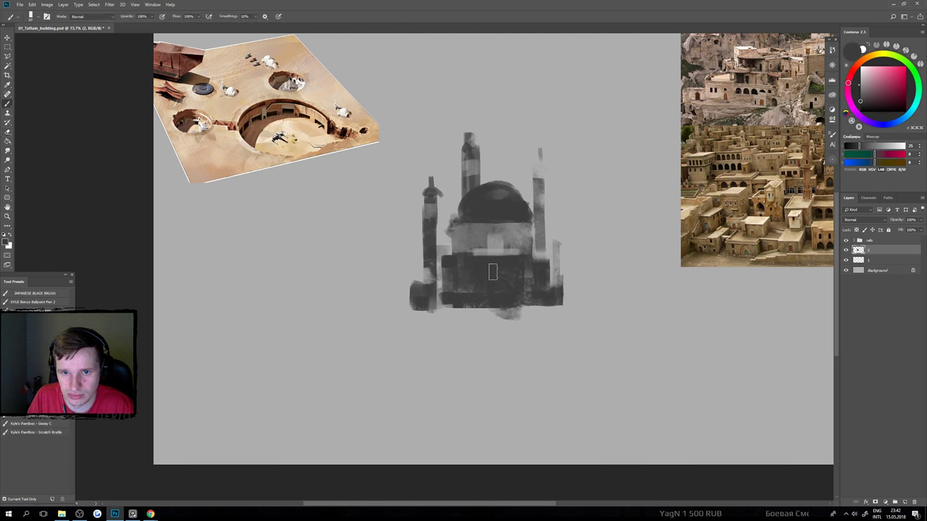
pyautogui.moveTo(485, 284)
pyautogui.mouseDown()
pyautogui.moveTo(467, 289)
pyautogui.moveTo(492, 304)
pyautogui.moveTo(525, 275)
pyautogui.moveTo(524, 263)
pyautogui.moveTo(540, 267)
pyautogui.mouseUp()
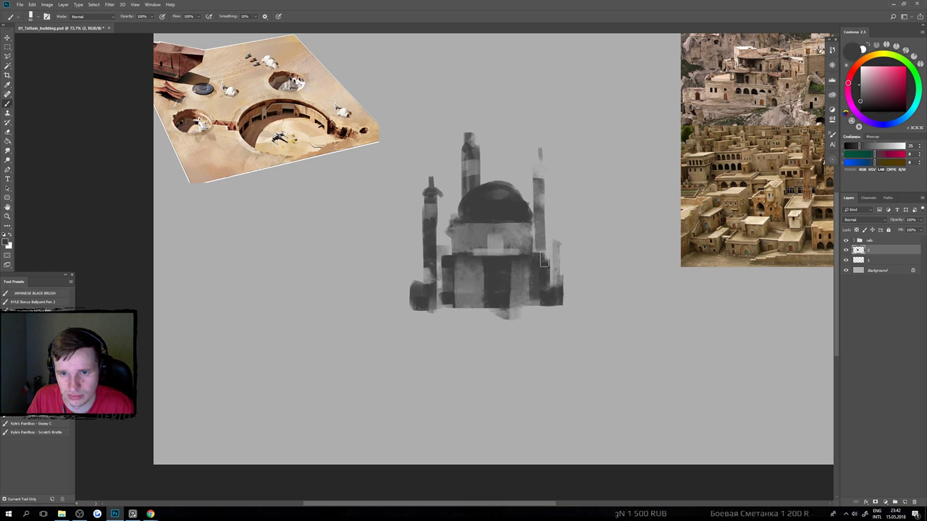
pyautogui.press('e')
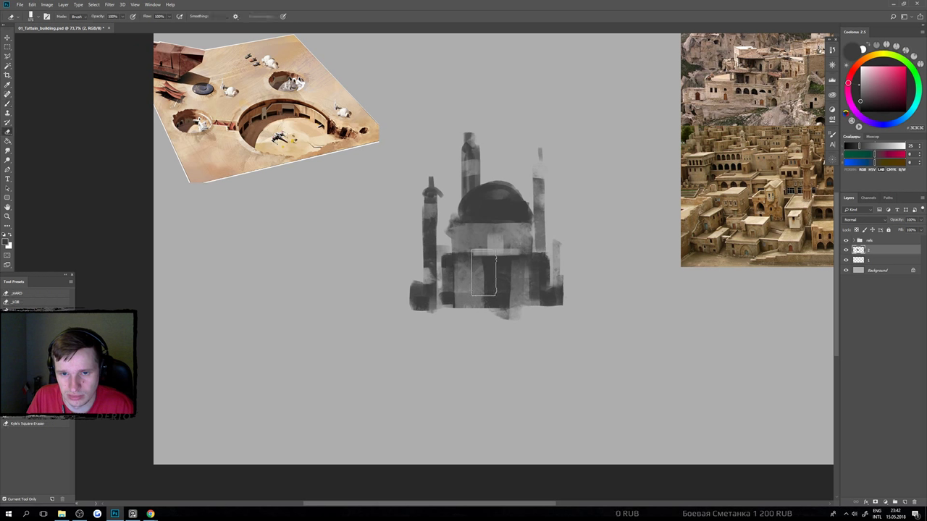
pyautogui.press('b')
pyautogui.moveTo(476, 298)
pyautogui.mouseDown()
pyautogui.moveTo(478, 277)
pyautogui.moveTo(474, 300)
pyautogui.moveTo(485, 299)
pyautogui.mouseUp()
pyautogui.hotkey('ctrl', 'z')
pyautogui.moveTo(508, 269)
pyautogui.mouseDown()
pyautogui.moveTo(520, 302)
pyautogui.moveTo(514, 276)
pyautogui.mouseUp()
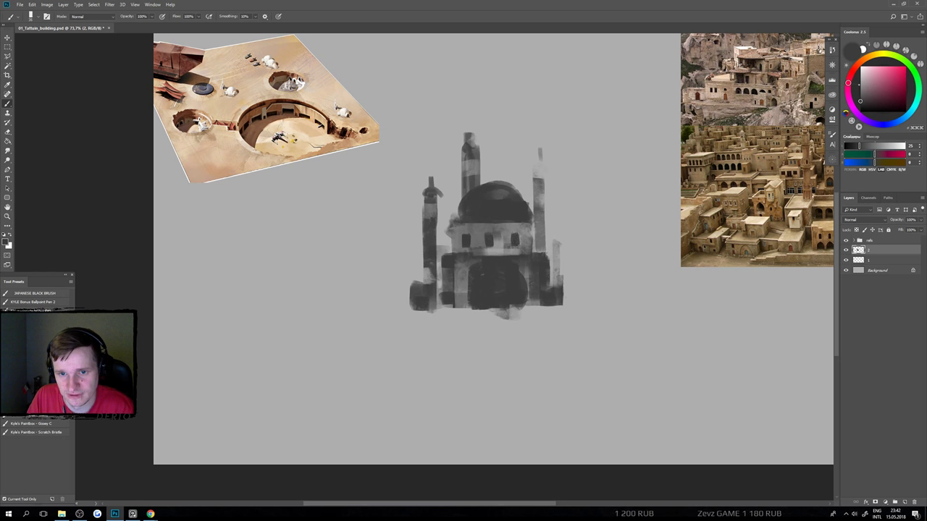
# Lighten the inside of the entrance with the eraser and block in dark shapes along the front foot of the building.
pyautogui.press('e')
pyautogui.moveTo(520, 297)
pyautogui.mouseDown()
pyautogui.moveTo(514, 290)
pyautogui.moveTo(496, 304)
pyautogui.moveTo(485, 289)
pyautogui.moveTo(515, 304)
pyautogui.moveTo(523, 296)
pyautogui.moveTo(521, 316)
pyautogui.moveTo(520, 304)
pyautogui.moveTo(539, 304)
pyautogui.moveTo(580, 347)
pyautogui.mouseUp()
pyautogui.press('b')
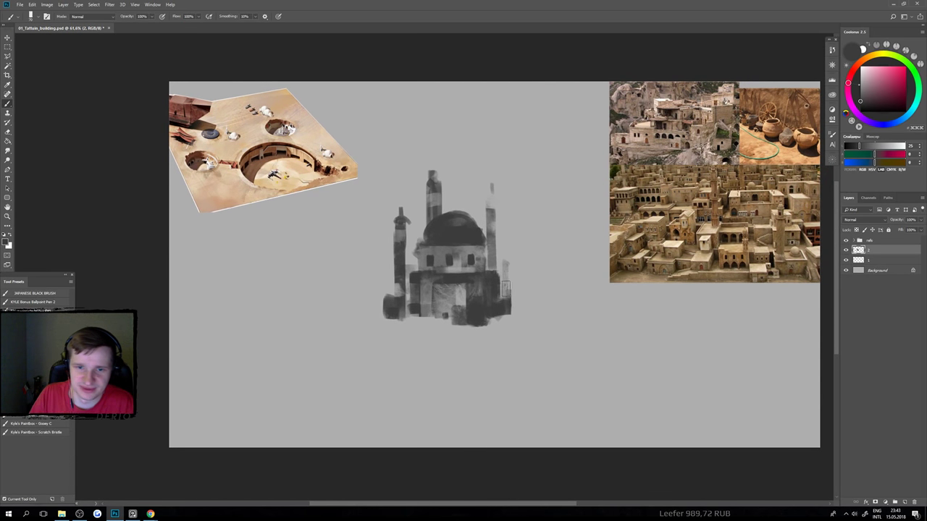
# Choose a small hard round brush and sketch a flat trapezoid roof outline on the empty canvas beside the painted building.
pyautogui.click(30, 16)
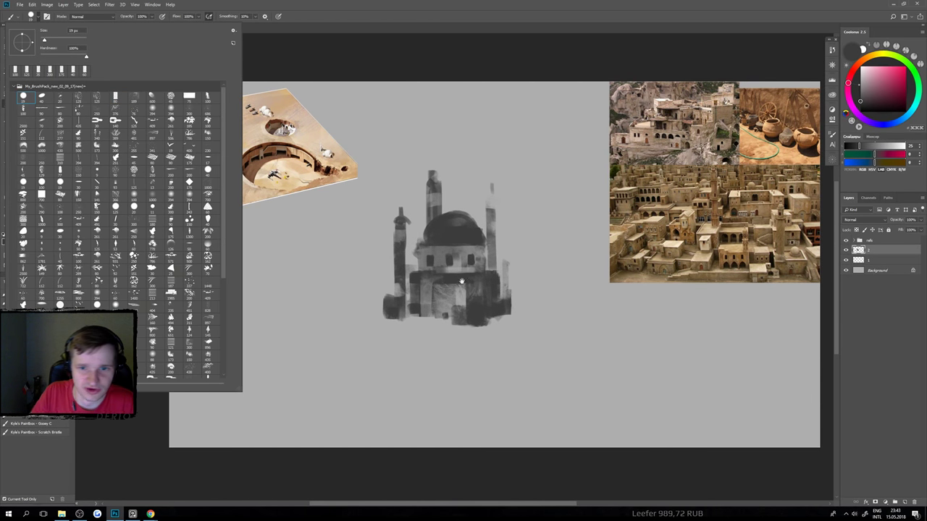
pyautogui.moveTo(462, 281)
pyautogui.mouseDown()
pyautogui.moveTo(488, 285)
pyautogui.moveTo(468, 268)
pyautogui.moveTo(516, 262)
pyautogui.mouseUp()
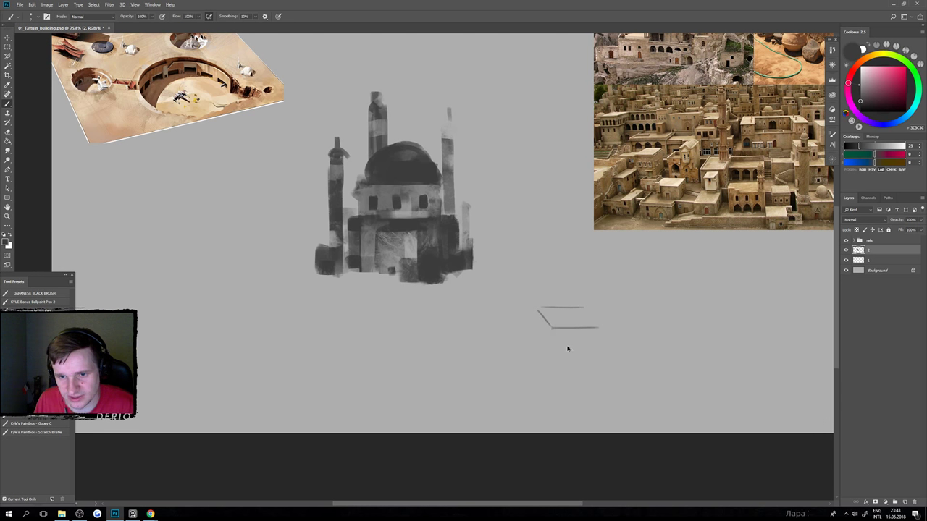
pyautogui.hotkey('ctrl', 'z')
pyautogui.moveTo(545, 289)
pyautogui.mouseDown()
pyautogui.moveTo(538, 306)
pyautogui.moveTo(570, 288)
pyautogui.moveTo(598, 288)
pyautogui.moveTo(614, 305)
pyautogui.mouseUp()
pyautogui.moveTo(537, 308); pyautogui.dragTo(621, 307)
# Erase the overshooting line end at the corner of the trapezoid roof outline.
pyautogui.press('e')
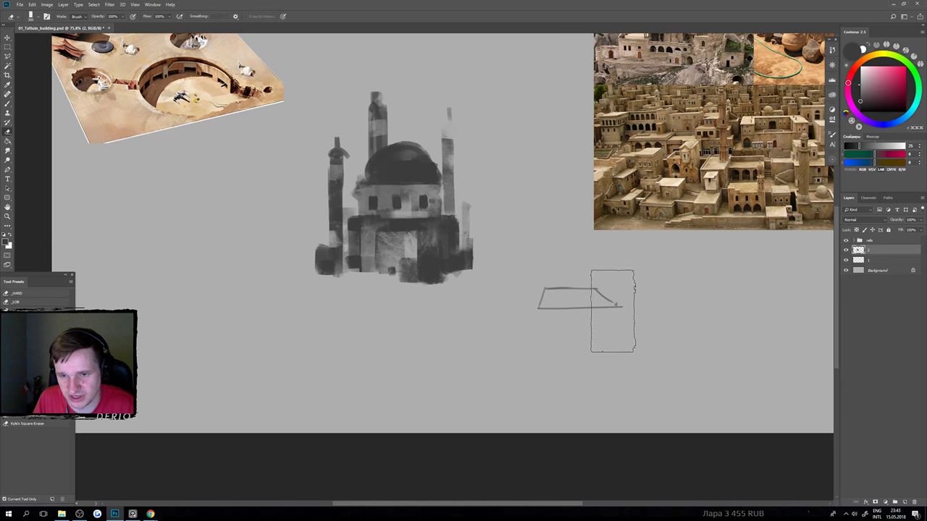
pyautogui.click(600, 299)
pyautogui.moveTo(579, 288)
pyautogui.mouseDown()
pyautogui.moveTo(579, 308)
pyautogui.moveTo(613, 296)
pyautogui.moveTo(608, 290)
pyautogui.mouseUp()
pyautogui.press('e')
pyautogui.press('b')
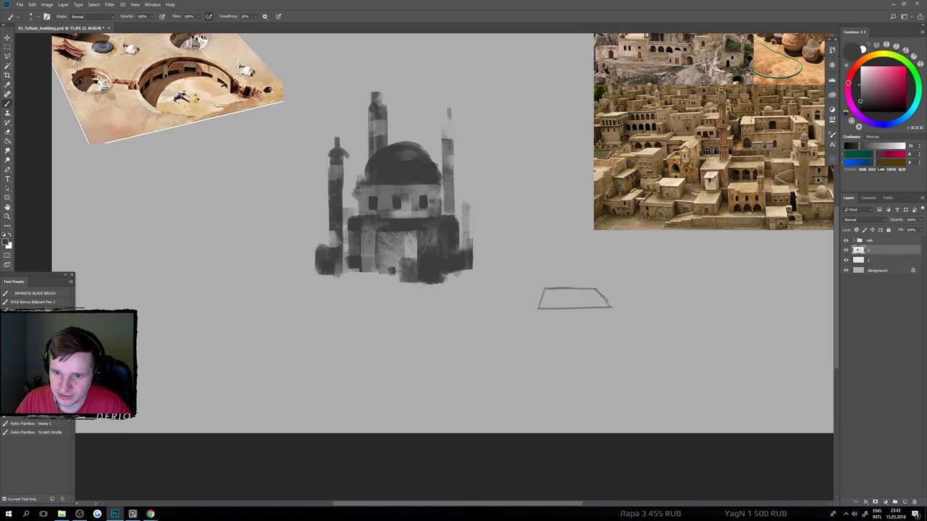
# Draw the rectangular front face below the roof outline and add a lower wing with a rounded top corner on each side.
pyautogui.moveTo(538, 309); pyautogui.dragTo(538, 336)
pyautogui.moveTo(611, 309); pyautogui.dragTo(612, 348)
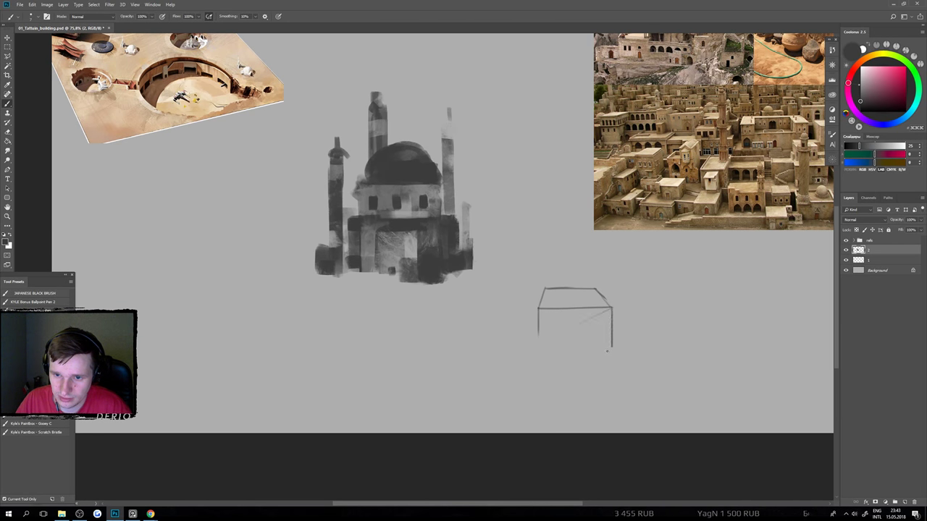
pyautogui.moveTo(538, 334)
pyautogui.mouseDown()
pyautogui.moveTo(538, 356)
pyautogui.moveTo(611, 354)
pyautogui.mouseUp()
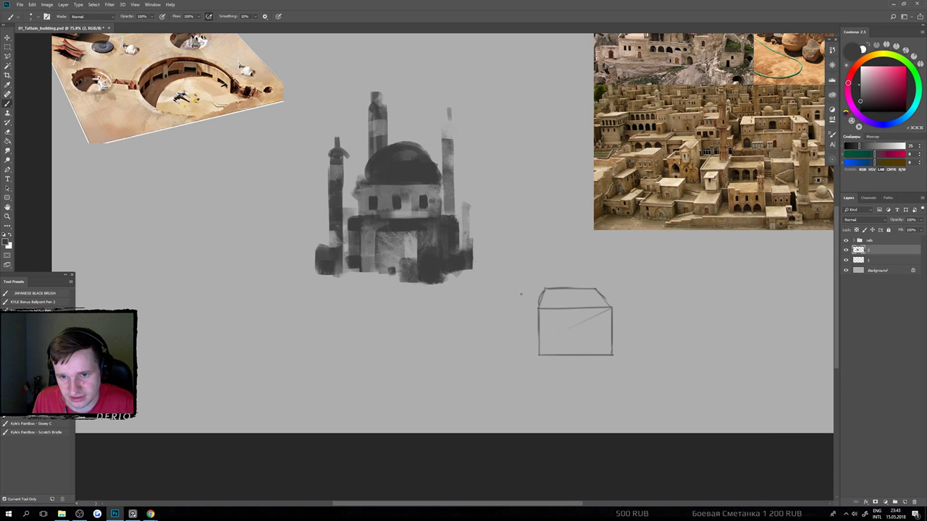
pyautogui.moveTo(542, 294)
pyautogui.mouseDown()
pyautogui.moveTo(512, 316)
pyautogui.moveTo(512, 304)
pyautogui.moveTo(514, 357)
pyautogui.moveTo(539, 349)
pyautogui.mouseUp()
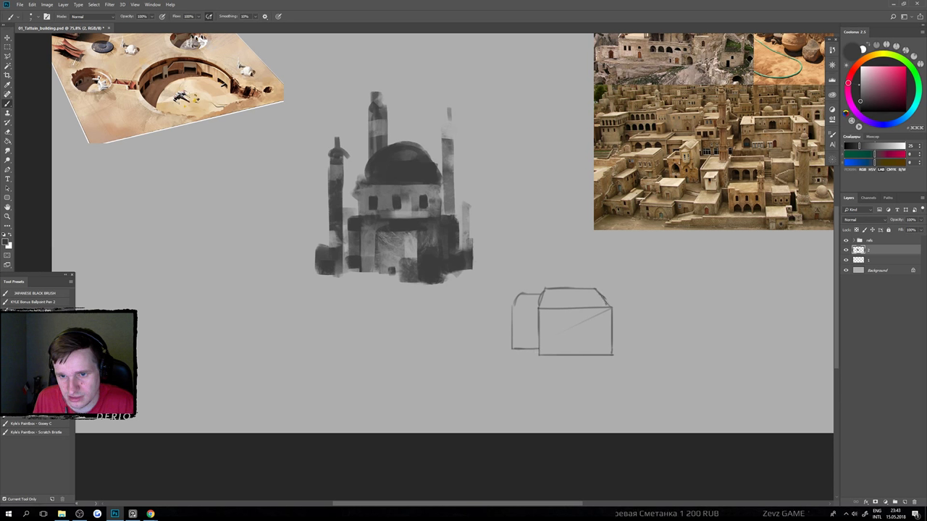
pyautogui.moveTo(617, 292)
pyautogui.mouseDown()
pyautogui.moveTo(628, 303)
pyautogui.moveTo(634, 350)
pyautogui.mouseUp()
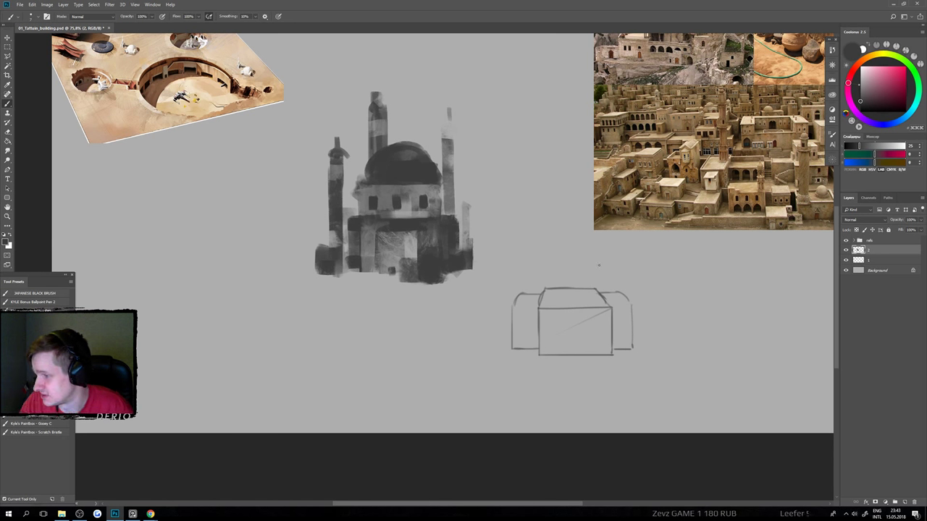
pyautogui.scroll(-2, 606, 295)
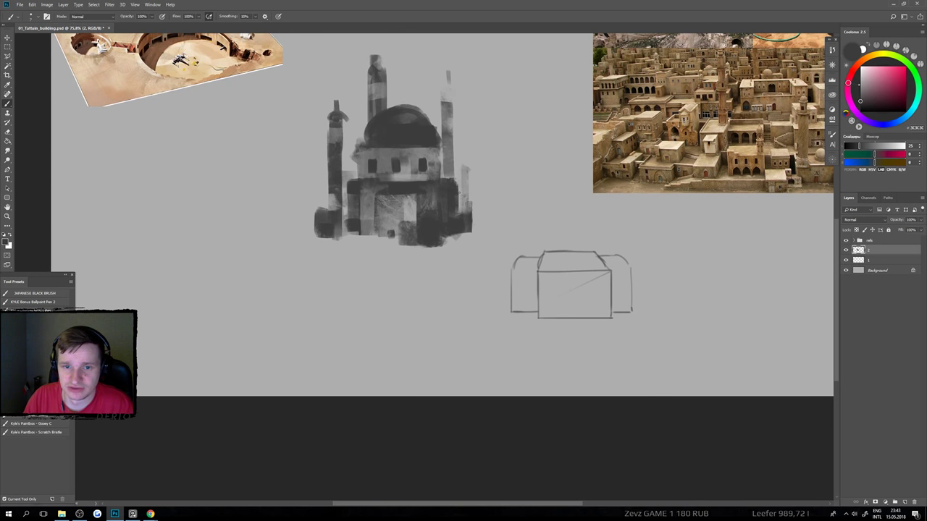
pyautogui.moveTo(497, 162); pyautogui.dragTo(455, 182)
pyautogui.moveTo(329, 171); pyautogui.dragTo(282, 147)
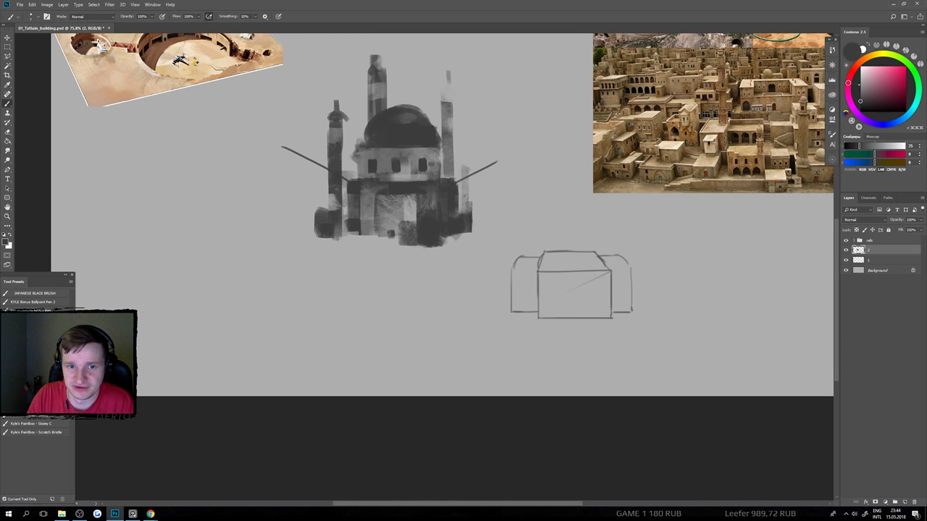
pyautogui.hotkey('ctrl', 'alt', 'z')
pyautogui.hotkey('ctrl', 'alt', 'z')
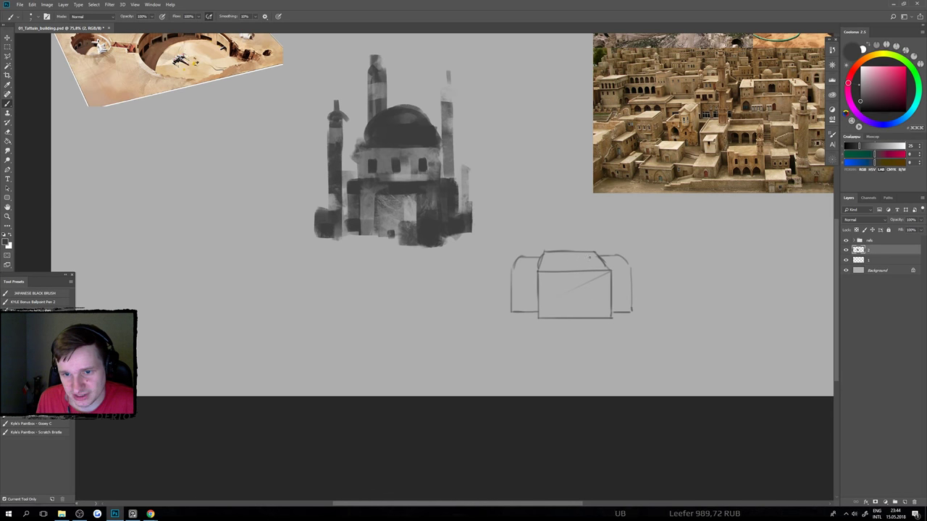
# Sketch an elliptical base on the trapezoid roof of the line drawing, raise short drum walls from it and cap them with a round dome.
pyautogui.moveTo(575, 255)
pyautogui.mouseDown()
pyautogui.moveTo(552, 260)
pyautogui.moveTo(575, 267)
pyautogui.moveTo(591, 256)
pyautogui.moveTo(586, 266)
pyautogui.mouseUp()
pyautogui.hotkey('ctrl', 'alt', 'z')
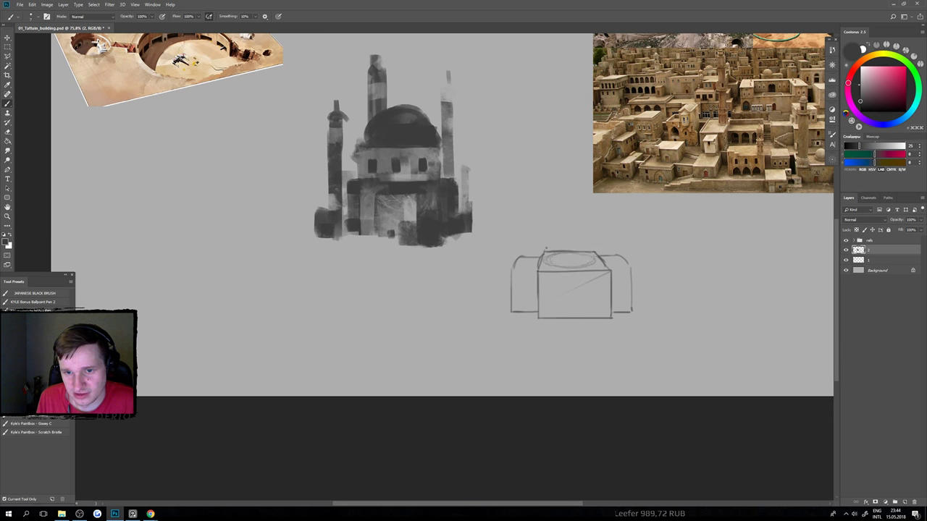
pyautogui.moveTo(546, 244); pyautogui.dragTo(547, 265)
pyautogui.moveTo(591, 245)
pyautogui.mouseDown()
pyautogui.moveTo(592, 262)
pyautogui.moveTo(558, 244)
pyautogui.moveTo(589, 246)
pyautogui.mouseUp()
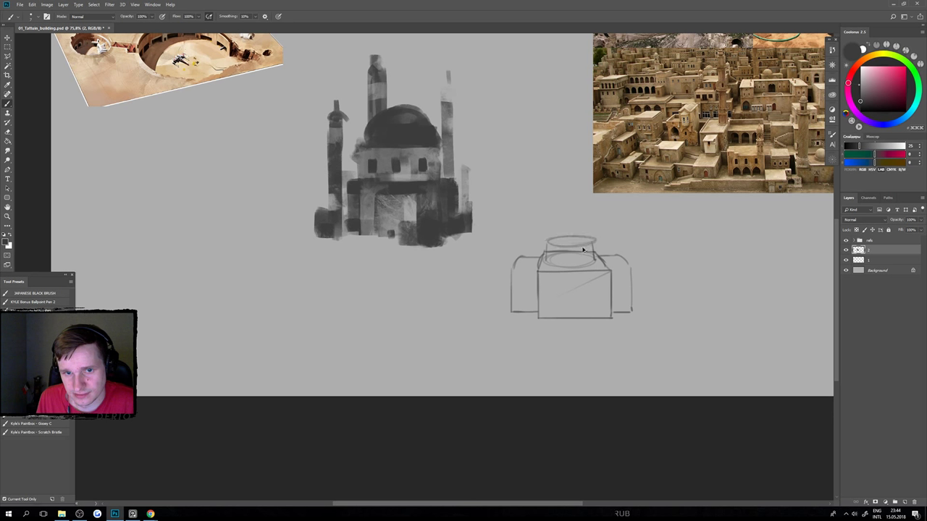
pyautogui.hotkey('ctrl', 'alt', 'z')
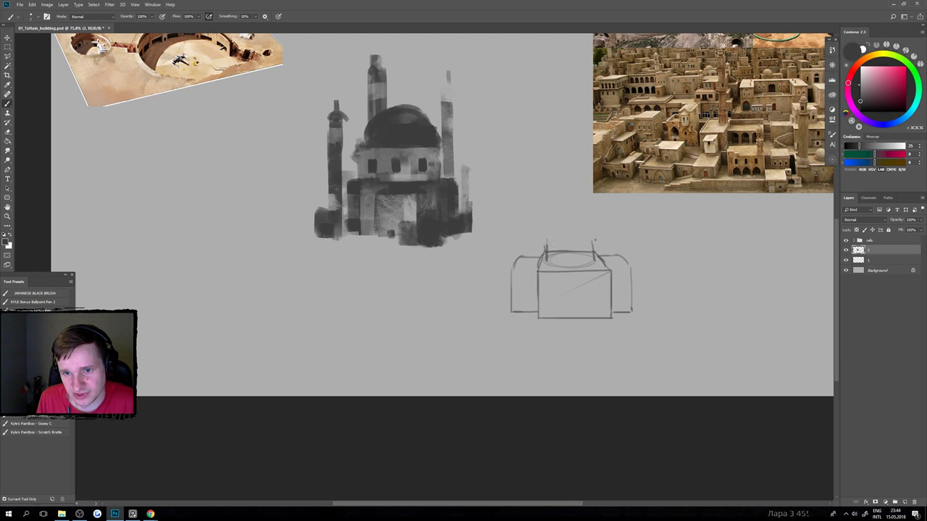
pyautogui.moveTo(572, 236)
pyautogui.mouseDown()
pyautogui.moveTo(545, 241)
pyautogui.moveTo(593, 239)
pyautogui.mouseUp()
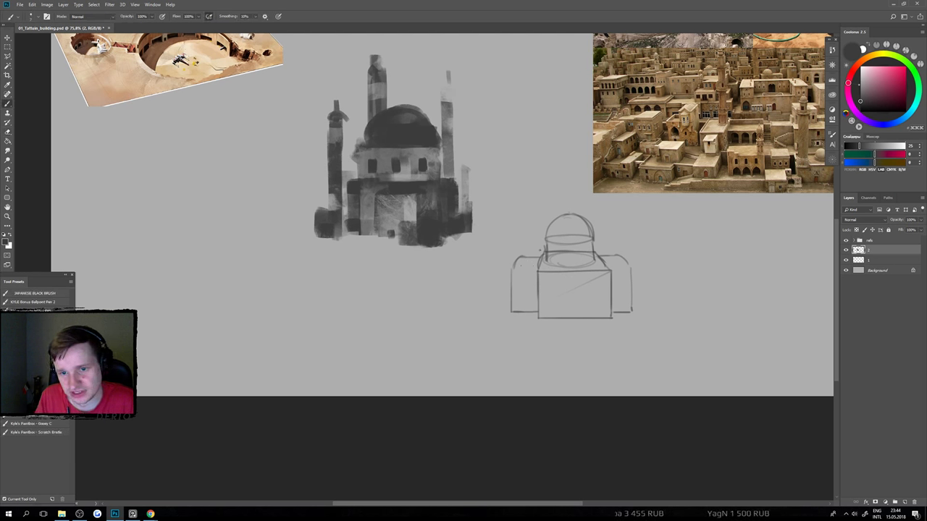
# Sketch a slim minaret with a round cap beside the dome and a tall narrow tower at the left wing's outer edge.
pyautogui.moveTo(539, 204); pyautogui.dragTo(540, 243)
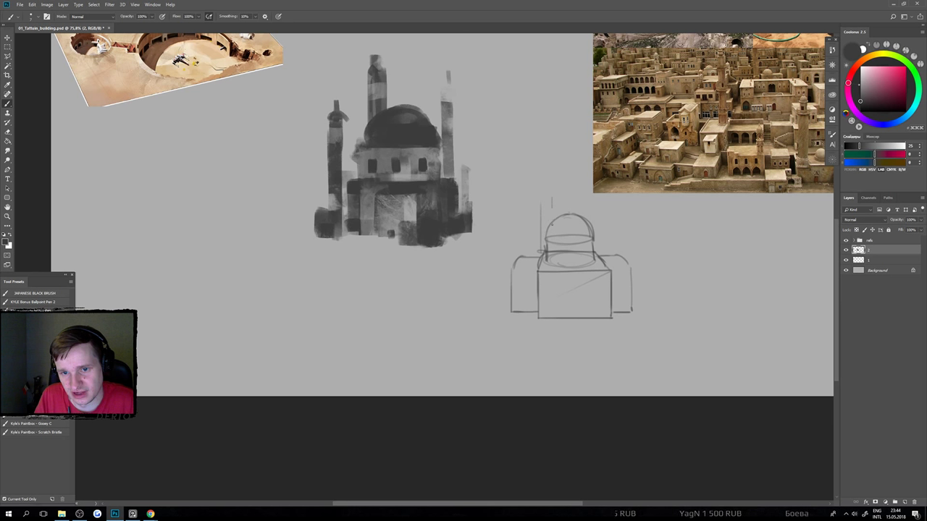
pyautogui.moveTo(552, 208)
pyautogui.mouseDown()
pyautogui.moveTo(552, 226)
pyautogui.moveTo(551, 193)
pyautogui.mouseUp()
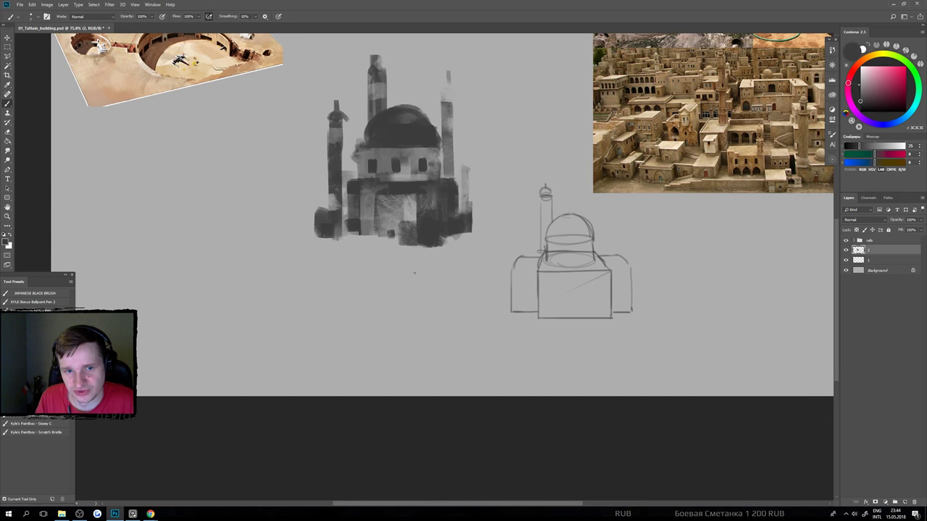
pyautogui.moveTo(522, 317); pyautogui.dragTo(504, 314)
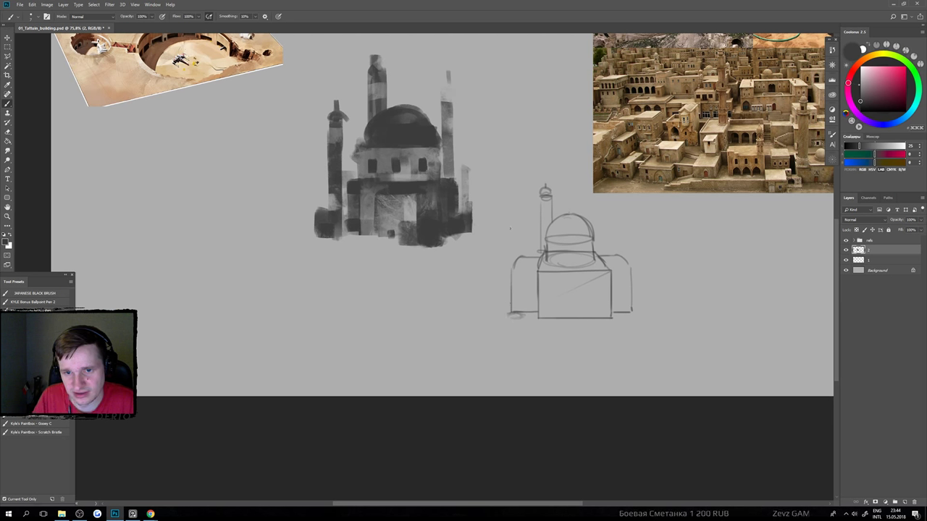
pyautogui.moveTo(509, 207); pyautogui.dragTo(511, 319)
pyautogui.moveTo(520, 211); pyautogui.dragTo(521, 305)
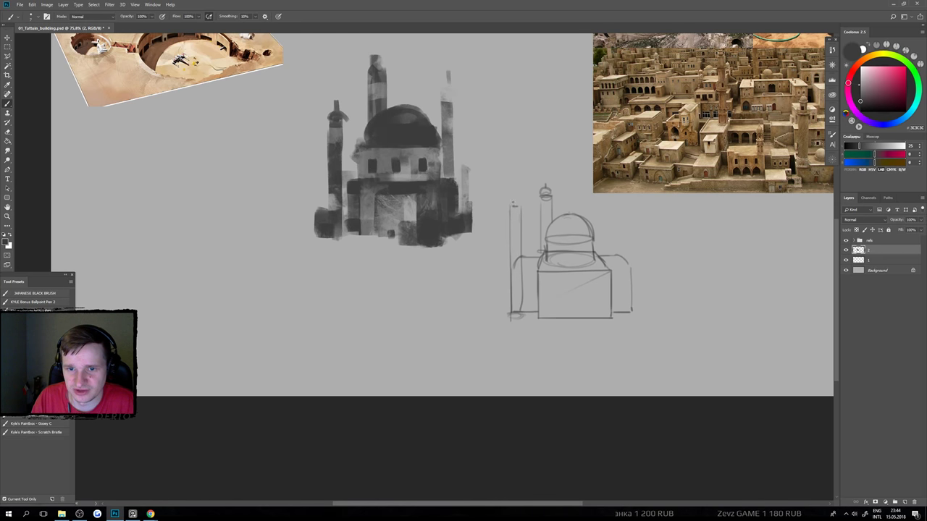
# Add a pointed spire, dark strokes and a shaded foot to the outer left tower, and a small window on each wing.
pyautogui.moveTo(511, 201); pyautogui.dragTo(514, 262)
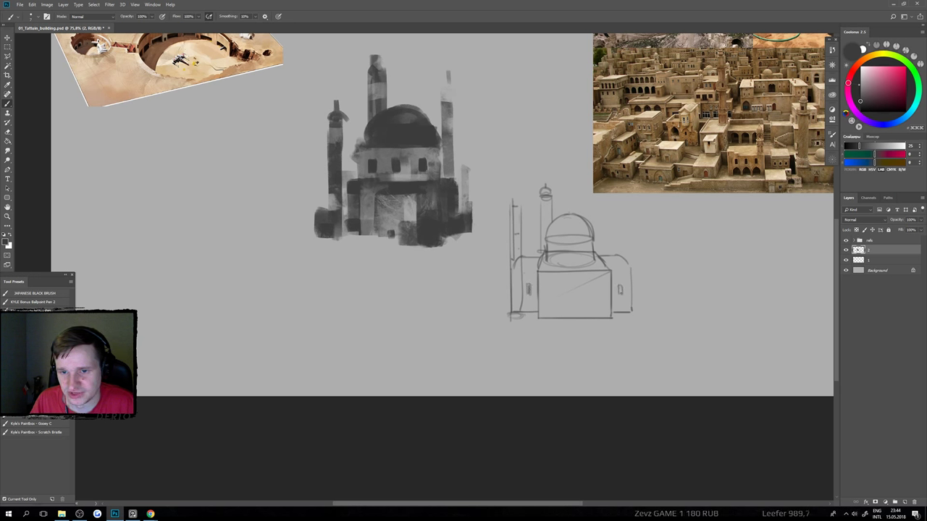
pyautogui.moveTo(515, 180); pyautogui.dragTo(518, 301)
pyautogui.moveTo(516, 243); pyautogui.dragTo(516, 277)
pyautogui.moveTo(516, 275); pyautogui.dragTo(522, 320)
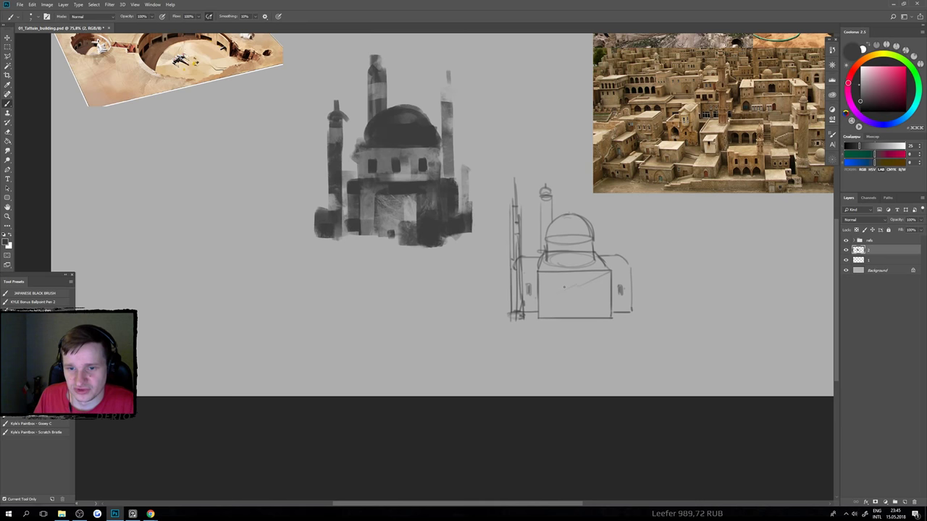
# Sketch a projecting entrance block on the front face of the building with small boxes at its lower right corner.
pyautogui.moveTo(554, 273); pyautogui.dragTo(556, 311)
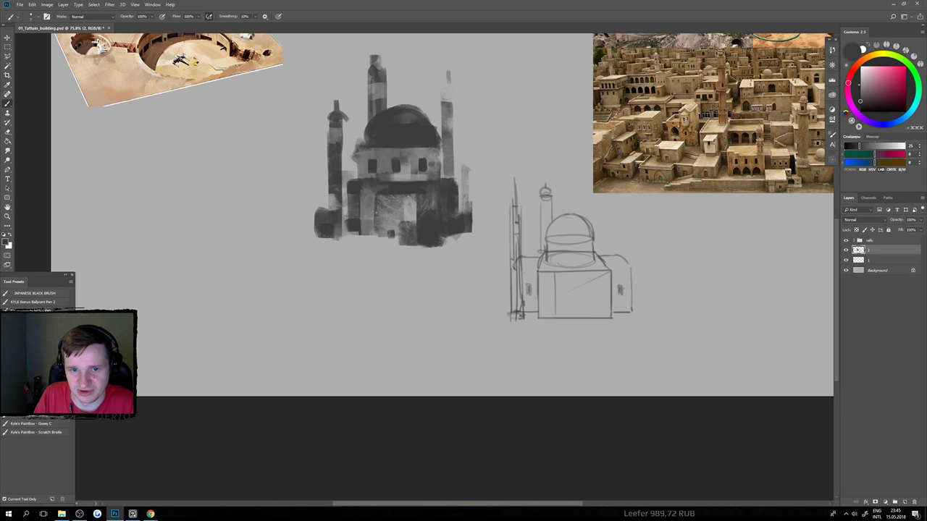
pyautogui.moveTo(420, 253)
pyautogui.mouseDown()
pyautogui.moveTo(361, 228)
pyautogui.moveTo(488, 185)
pyautogui.moveTo(355, 304)
pyautogui.mouseUp()
pyautogui.hotkey('ctrl', 'z')
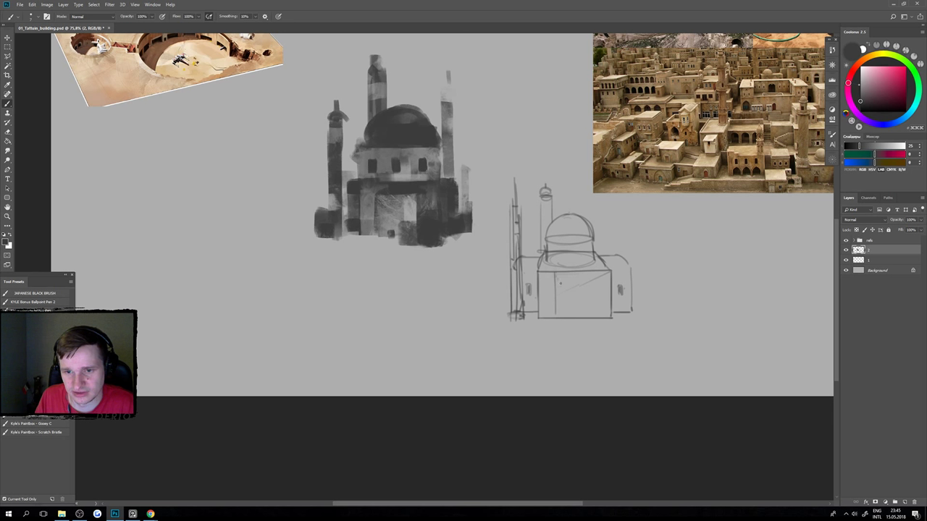
pyautogui.moveTo(562, 285)
pyautogui.mouseDown()
pyautogui.moveTo(594, 292)
pyautogui.moveTo(594, 283)
pyautogui.moveTo(567, 330)
pyautogui.mouseUp()
pyautogui.moveTo(598, 279)
pyautogui.mouseDown()
pyautogui.moveTo(567, 316)
pyautogui.moveTo(559, 306)
pyautogui.moveTo(559, 321)
pyautogui.moveTo(584, 327)
pyautogui.moveTo(601, 325)
pyautogui.mouseUp()
pyautogui.moveTo(598, 283)
pyautogui.mouseDown()
pyautogui.moveTo(616, 328)
pyautogui.moveTo(603, 330)
pyautogui.moveTo(617, 327)
pyautogui.moveTo(575, 325)
pyautogui.moveTo(588, 316)
pyautogui.moveTo(589, 328)
pyautogui.moveTo(595, 314)
pyautogui.moveTo(590, 332)
pyautogui.moveTo(601, 333)
pyautogui.moveTo(617, 312)
pyautogui.mouseUp()
pyautogui.press('e')
pyautogui.press('b')
pyautogui.press('b')
pyautogui.moveTo(618, 313); pyautogui.dragTo(620, 333)
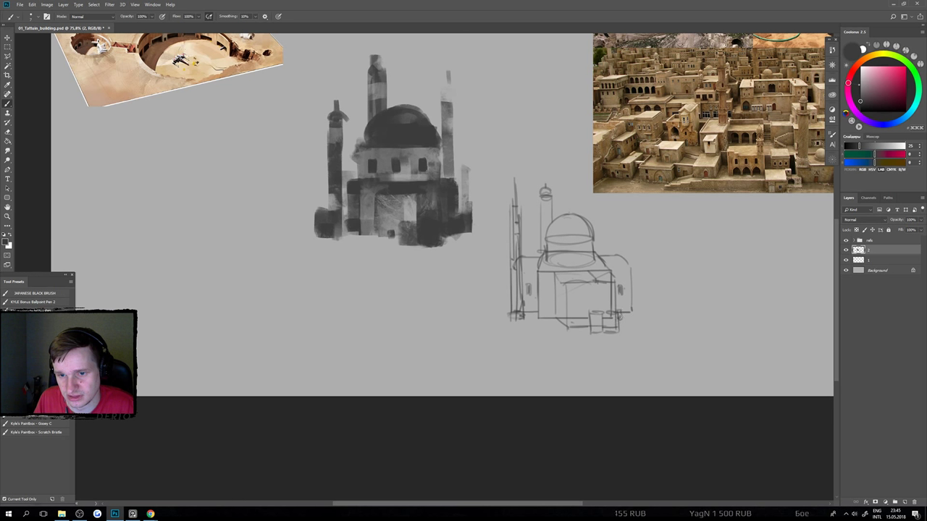
# Extend the ground line outward from the right wing and scribble a small dark palm tree at its end.
pyautogui.moveTo(618, 313)
pyautogui.mouseDown()
pyautogui.moveTo(660, 304)
pyautogui.moveTo(657, 323)
pyautogui.mouseUp()
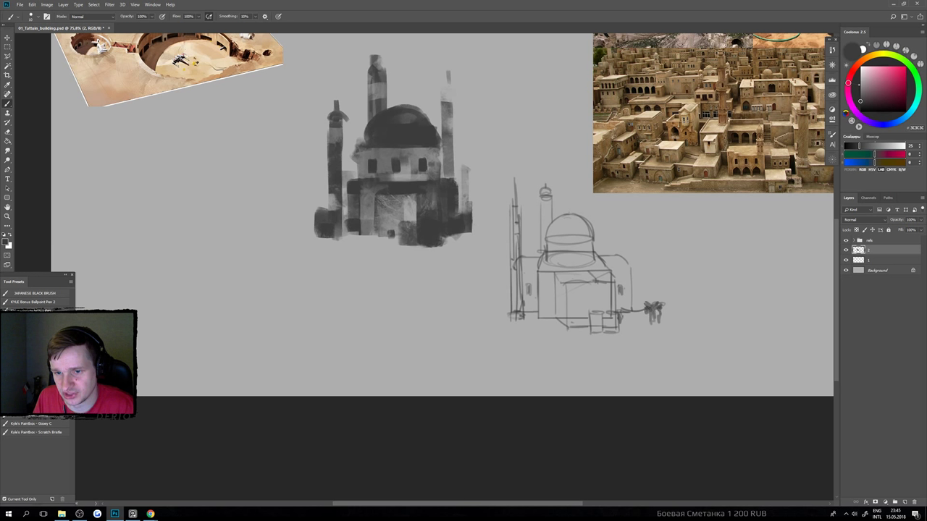
pyautogui.scroll(-3, 656, 326)
pyautogui.scroll(2, 639, 337)
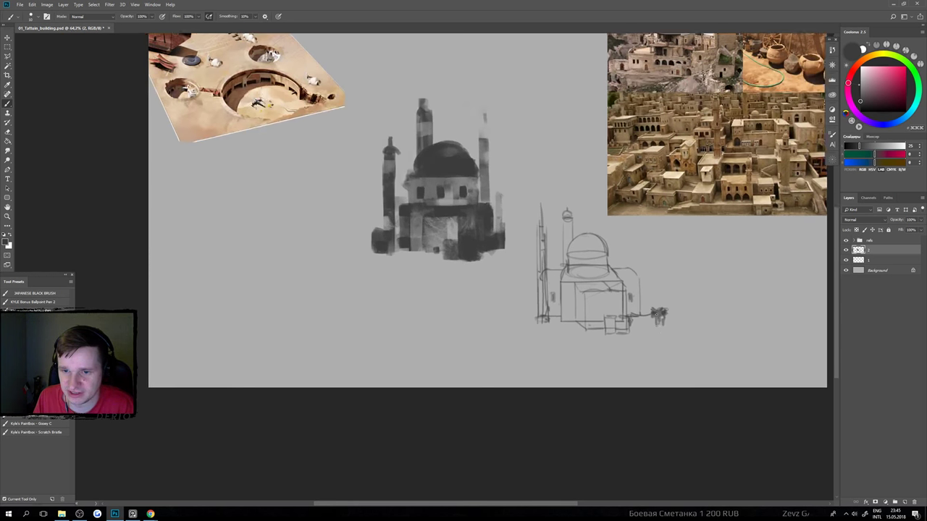
pyautogui.scroll(1, 657, 326)
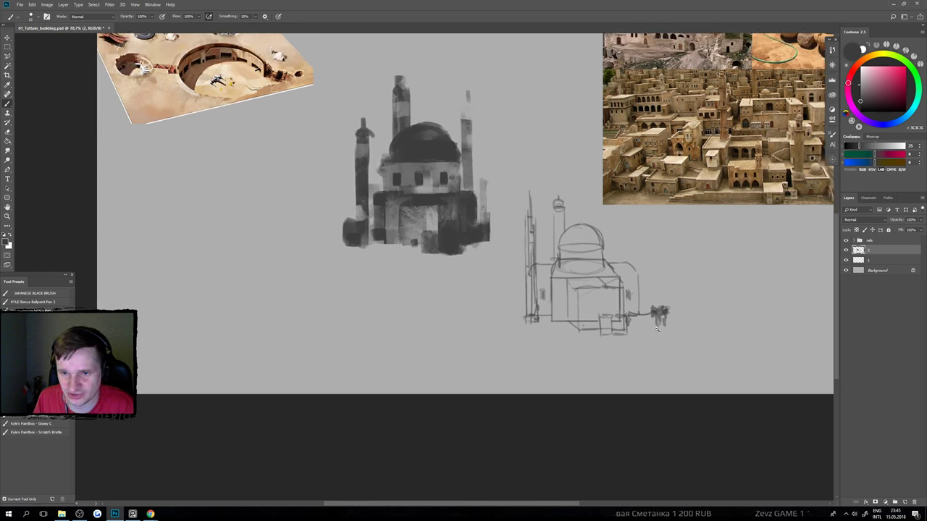
pyautogui.scroll(1, 657, 329)
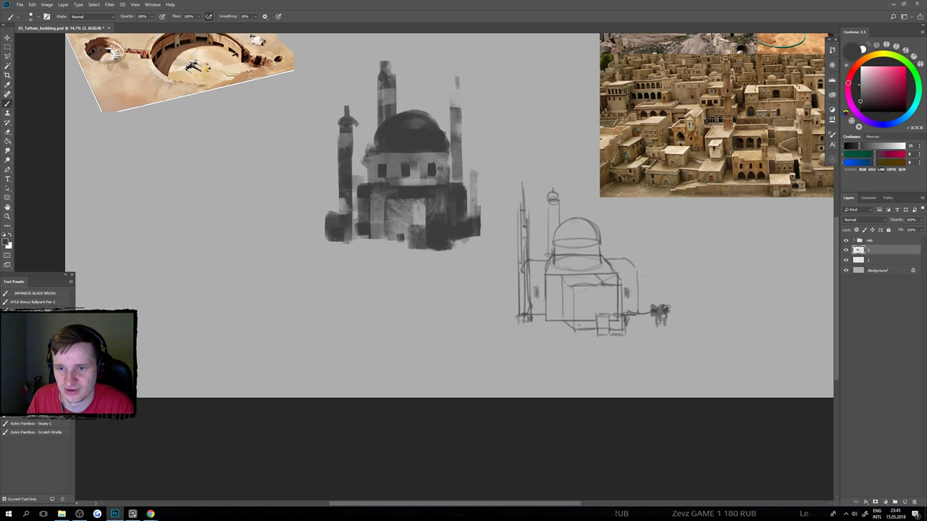
# Enlarge the brush and paint a slim grey minaret with a dark cap to the right of the dome.
pyautogui.press(']')
pyautogui.press(']')
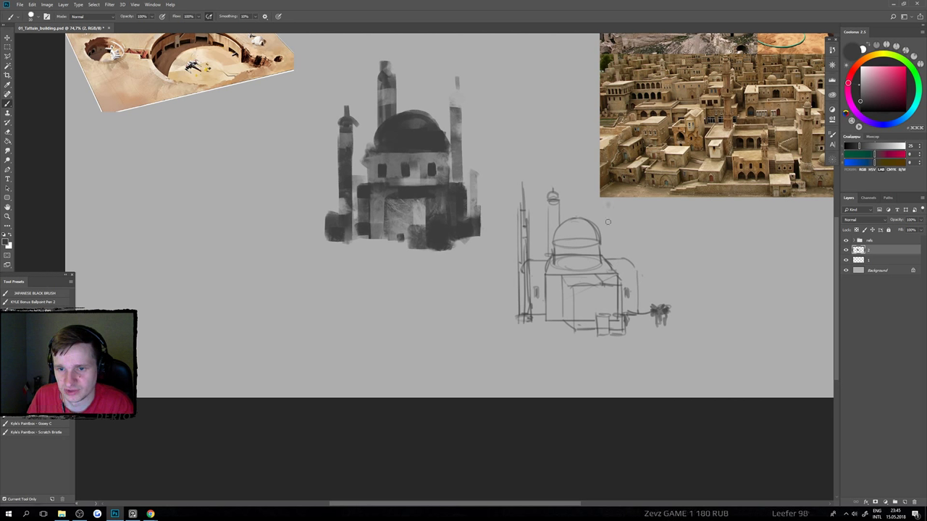
pyautogui.moveTo(609, 209); pyautogui.dragTo(614, 270)
pyautogui.moveTo(611, 203); pyautogui.dragTo(612, 198)
# Move the layer with both buildings to the left, away from the town reference photo, and return to the brush.
pyautogui.press('v')
pyautogui.moveTo(610, 262); pyautogui.dragTo(521, 267)
pyautogui.press('b')
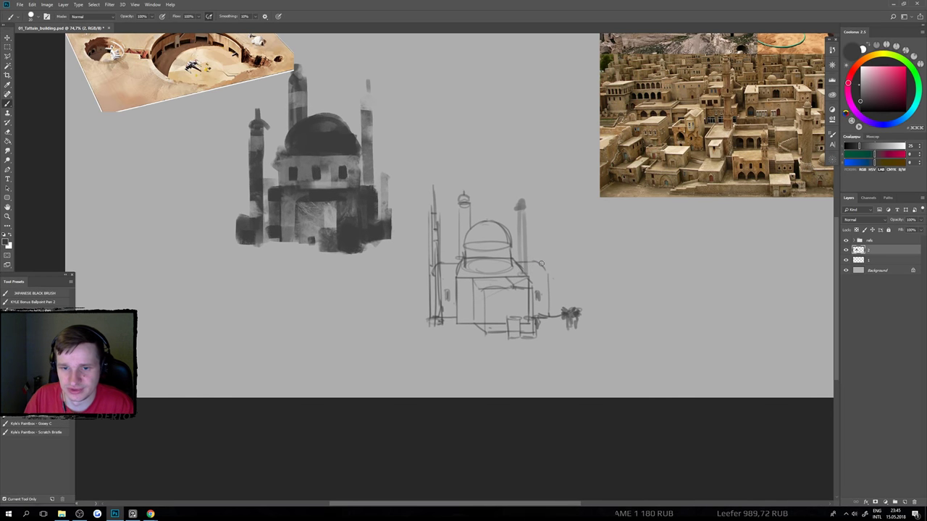
# Reduce the brush size, erase the old front-face lines around the projecting block and add narrow windows to the block.
pyautogui.moveTo(495, 315)
pyautogui.mouseDown()
pyautogui.moveTo(494, 308)
pyautogui.moveTo(516, 319)
pyautogui.moveTo(476, 326)
pyautogui.moveTo(477, 312)
pyautogui.moveTo(481, 327)
pyautogui.moveTo(459, 324)
pyautogui.moveTo(459, 274)
pyautogui.mouseUp()
pyautogui.hotkey('ctrl', 'z')
pyautogui.press('[')
pyautogui.press('[')
pyautogui.press('e')
pyautogui.press('b')
pyautogui.press('e')
pyautogui.press('b')
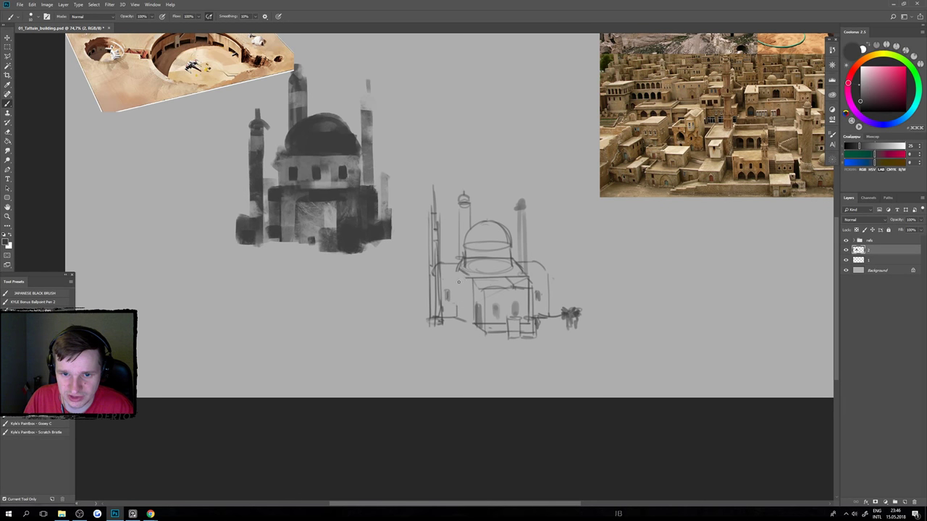
# Redraw the wall line beside the projecting block and clean up the right corner of the roof edge above it.
pyautogui.moveTo(458, 314)
pyautogui.mouseDown()
pyautogui.moveTo(459, 281)
pyautogui.moveTo(475, 273)
pyautogui.mouseUp()
pyautogui.press('e')
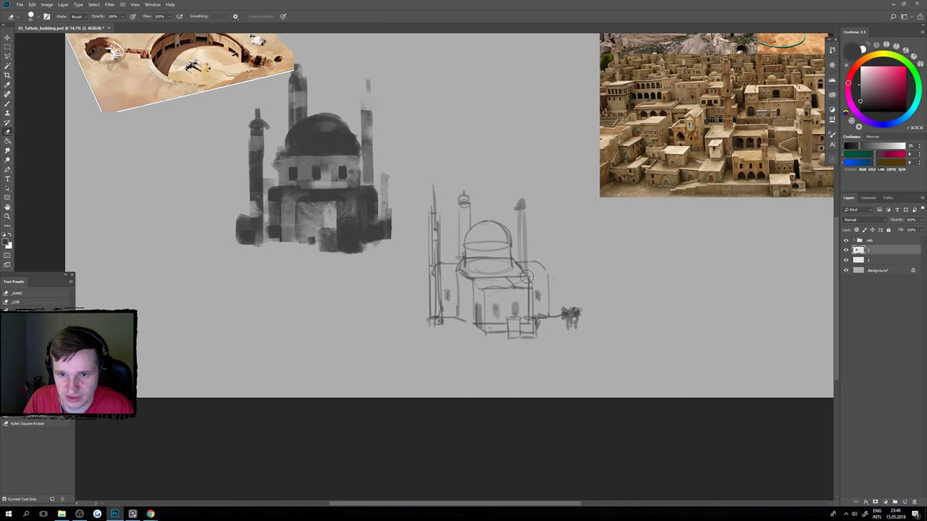
pyautogui.press('b')
pyautogui.moveTo(533, 287)
pyautogui.mouseDown()
pyautogui.moveTo(517, 276)
pyautogui.moveTo(523, 271)
pyautogui.moveTo(513, 279)
pyautogui.mouseUp()
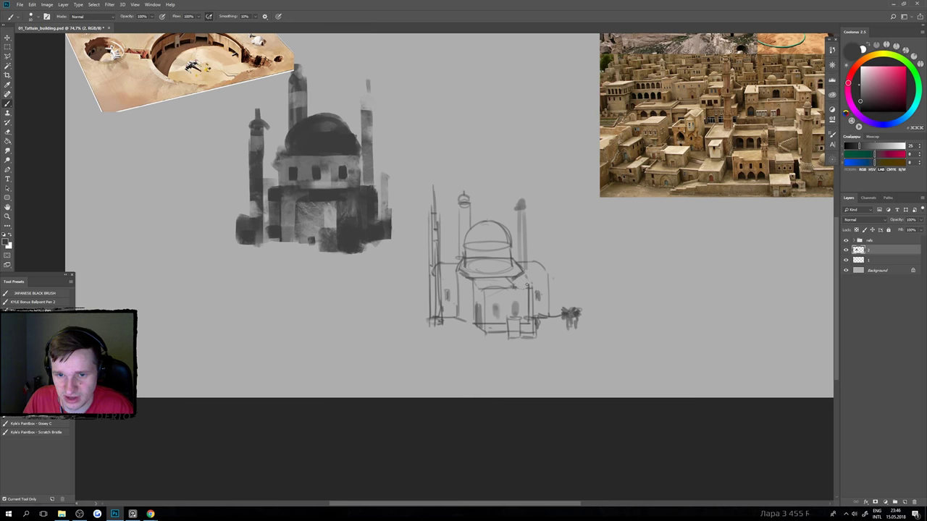
# Erase excess lines on the right wing and redraw its roof edge where it meets the projecting block.
pyautogui.moveTo(519, 276)
pyautogui.mouseDown()
pyautogui.moveTo(535, 303)
pyautogui.moveTo(532, 336)
pyautogui.moveTo(545, 323)
pyautogui.mouseUp()
pyautogui.hotkey('ctrl', 'z')
pyautogui.press('e')
pyautogui.press('b')
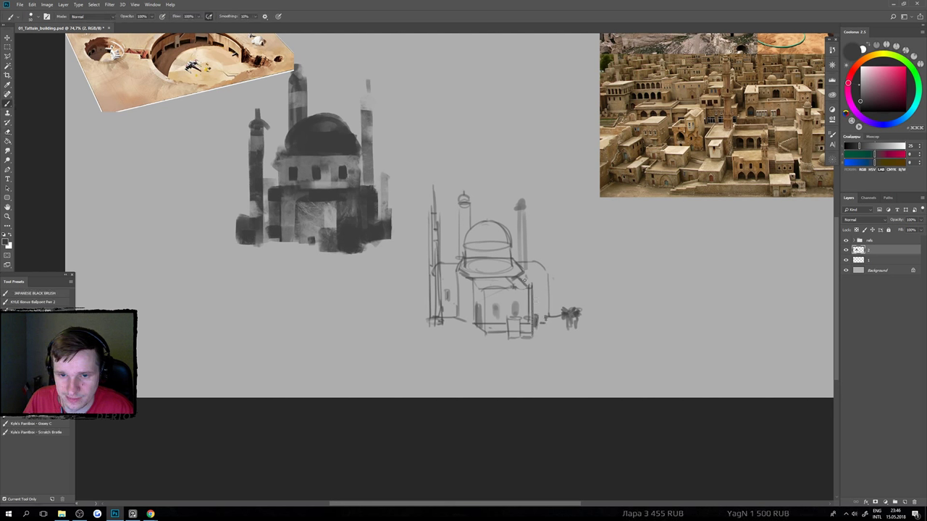
pyautogui.moveTo(527, 272); pyautogui.dragTo(526, 288)
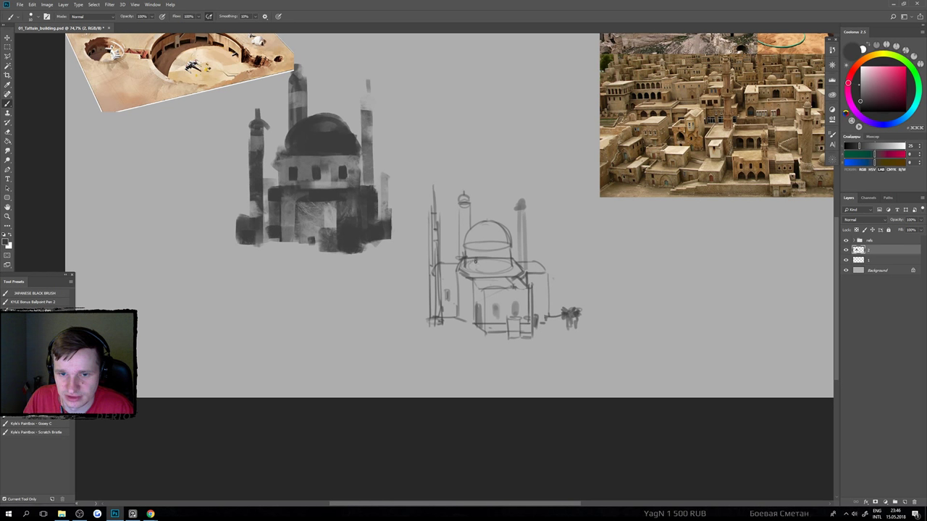
# Draw a row of small windows around the dome's drum and a small domed turret on top of the dome.
pyautogui.moveTo(475, 253)
pyautogui.mouseDown()
pyautogui.moveTo(477, 265)
pyautogui.moveTo(495, 266)
pyautogui.mouseUp()
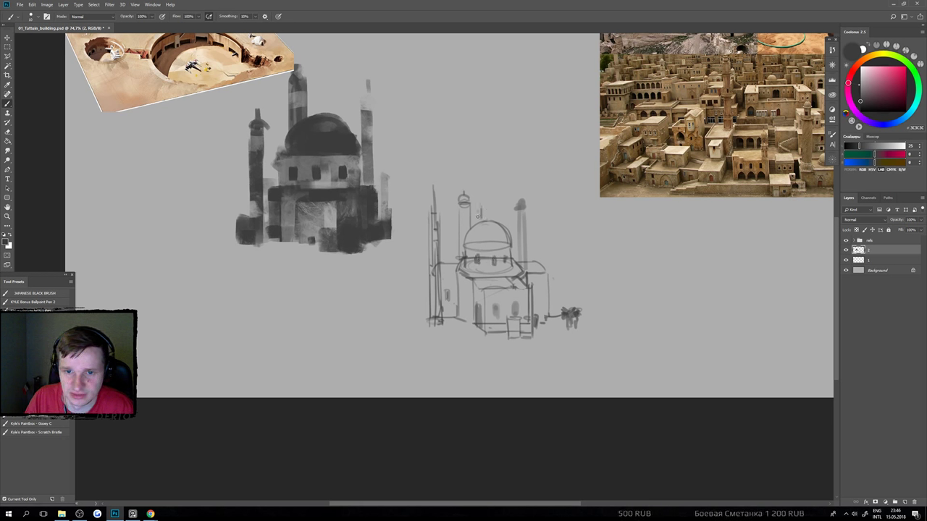
pyautogui.moveTo(478, 210)
pyautogui.mouseDown()
pyautogui.moveTo(496, 208)
pyautogui.moveTo(496, 222)
pyautogui.moveTo(495, 207)
pyautogui.moveTo(453, 217)
pyautogui.mouseUp()
pyautogui.moveTo(470, 250); pyautogui.dragTo(487, 264)
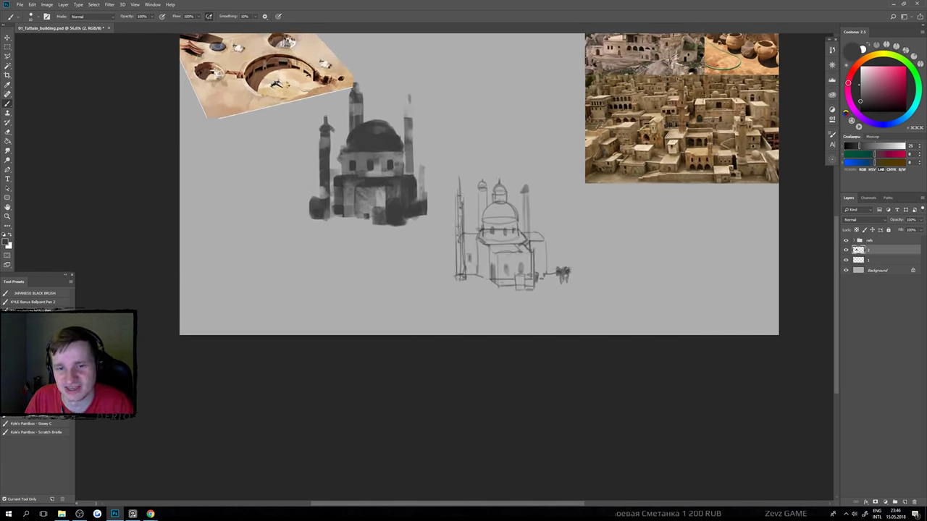
# Remove the painted building and the line sketch from the canvas together with their layer 2, and save the file.
pyautogui.scroll(-2, 475, 257)
pyautogui.scroll(2, 466, 268)
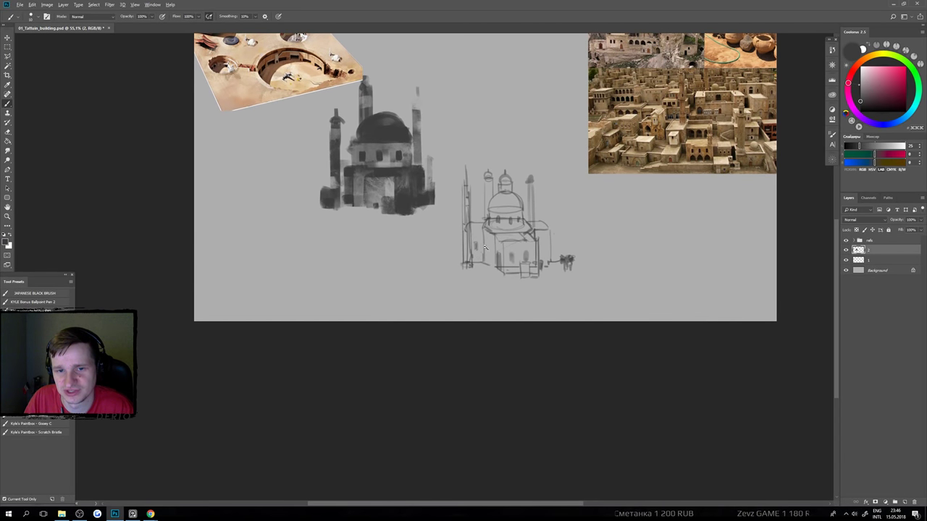
pyautogui.scroll(2, 485, 247)
pyautogui.scroll(-2, 486, 250)
pyautogui.scroll(2, 489, 252)
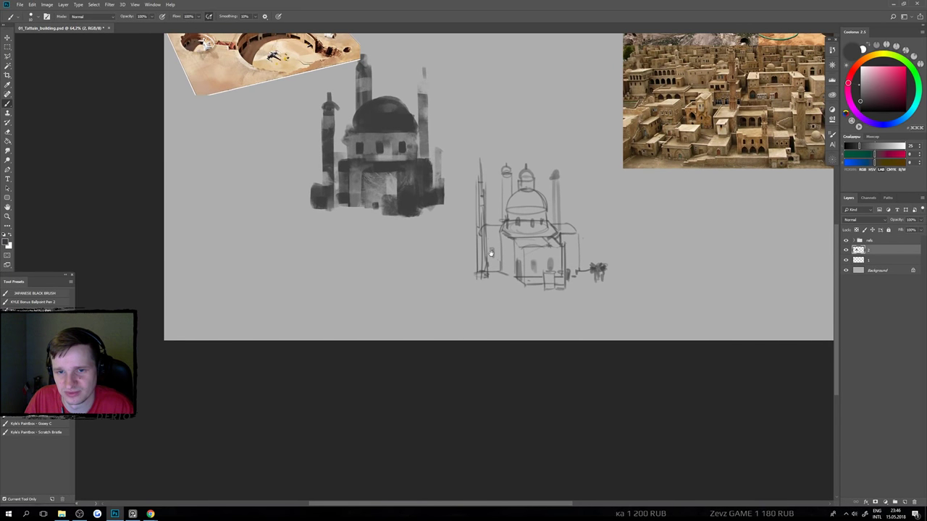
pyautogui.moveTo(499, 236); pyautogui.dragTo(481, 273)
pyautogui.press('m')
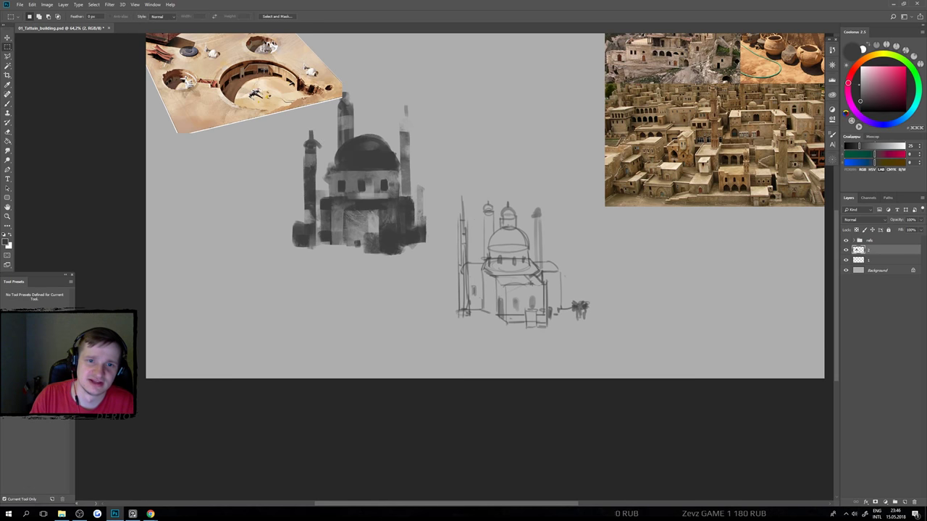
pyautogui.moveTo(263, 69)
pyautogui.mouseDown()
pyautogui.moveTo(648, 366)
pyautogui.moveTo(656, 410)
pyautogui.mouseUp()
pyautogui.press('Delete')
pyautogui.hotkey('ctrl', 'd')
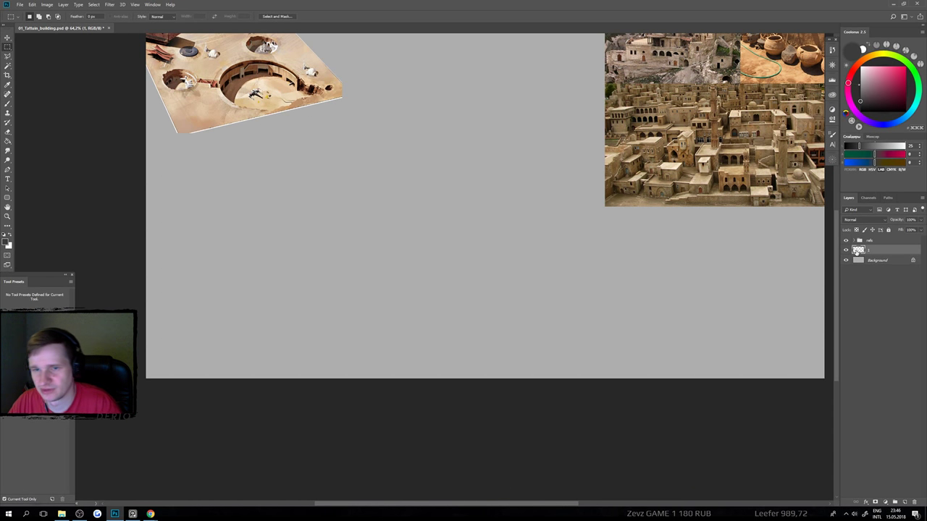
pyautogui.moveTo(645, 279); pyautogui.dragTo(636, 278)
pyautogui.hotkey('ctrl', 's')
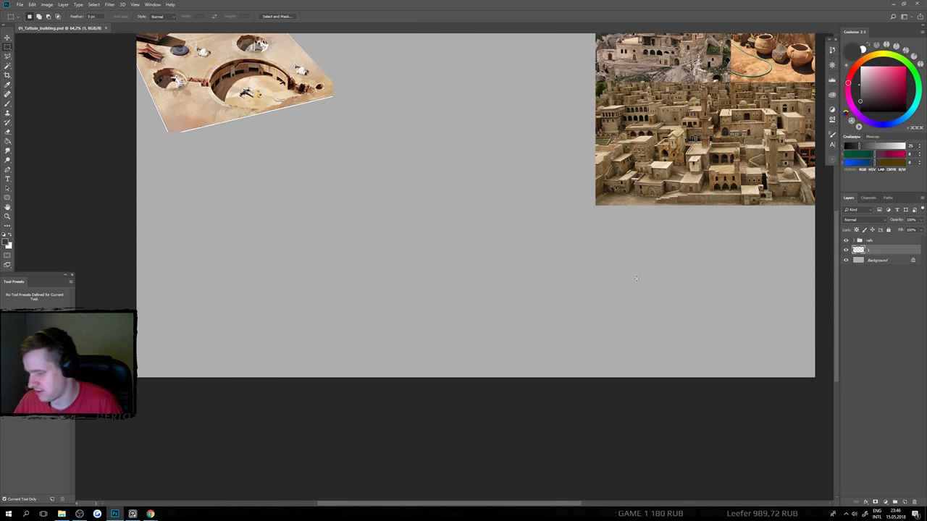
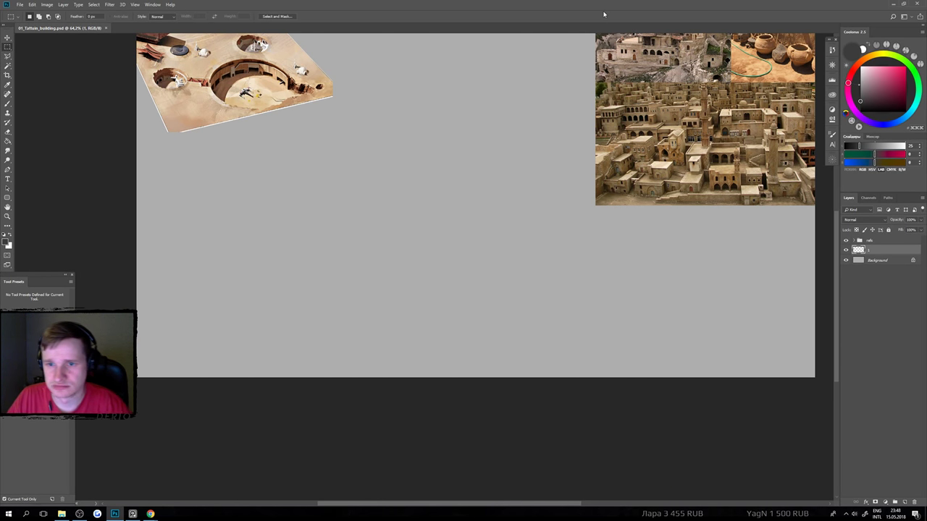
# Leave the painting, open SketchUp 2018 with its untitled model, and ignore the extension update notice.
pyautogui.moveTo(528, 226)
pyautogui.mouseDown()
pyautogui.moveTo(524, 213)
pyautogui.moveTo(523, 233)
pyautogui.mouseUp()
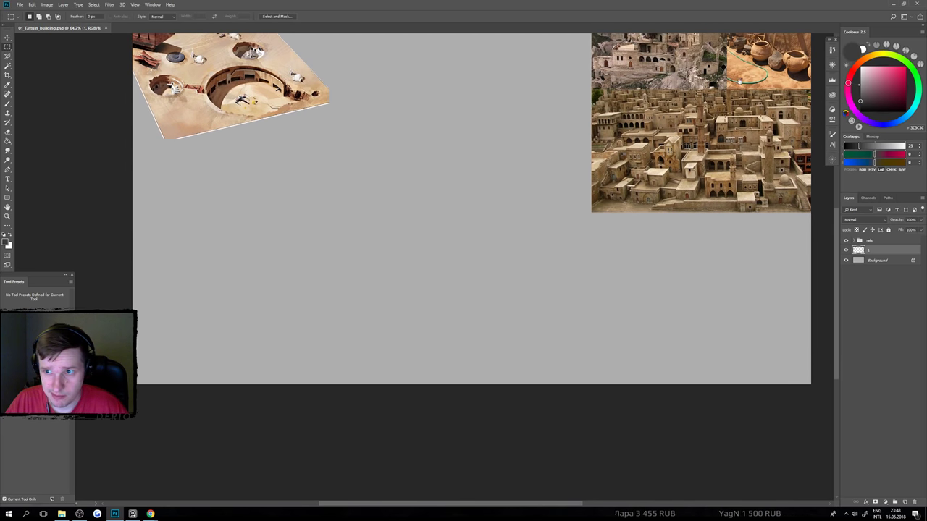
pyautogui.click(893, 5)
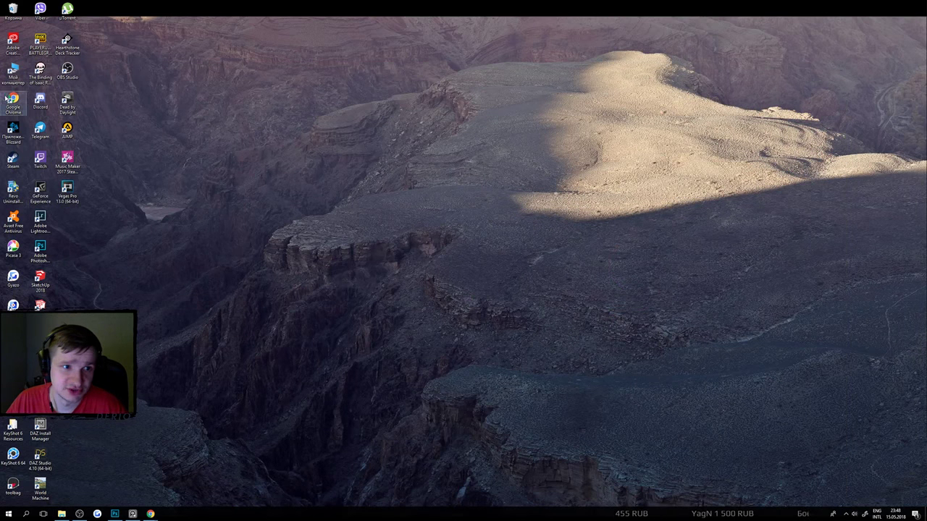
pyautogui.doubleClick(39, 279)
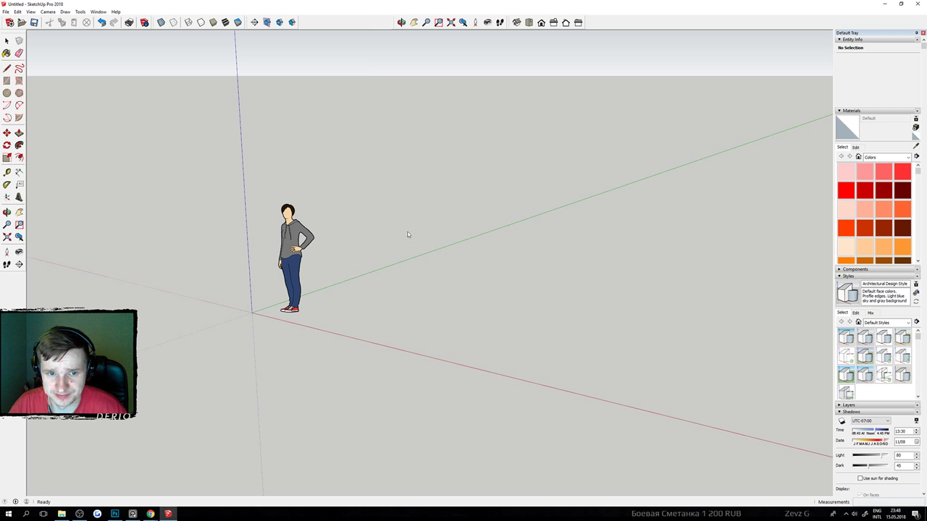
pyautogui.hotkey('ctrl', 'a')
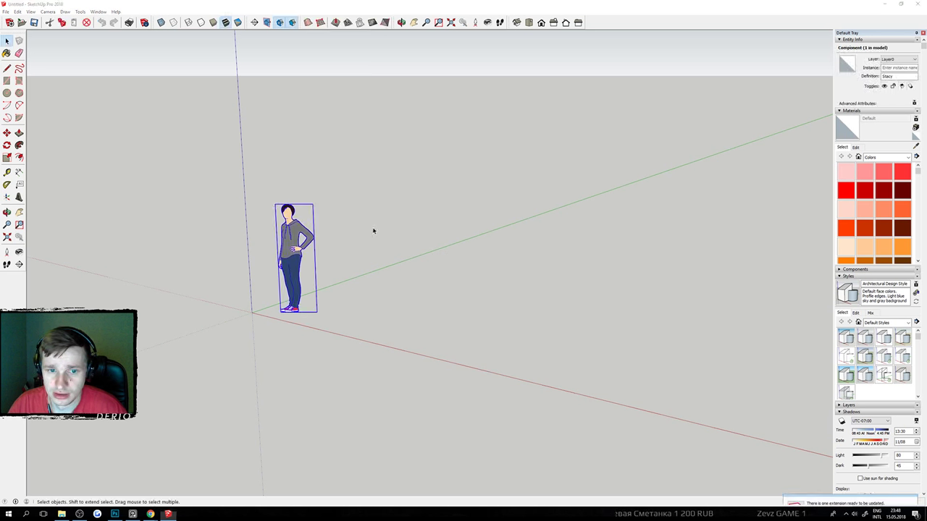
pyautogui.moveTo(375, 231); pyautogui.dragTo(612, 336)
pyautogui.scroll(-2, 613, 336)
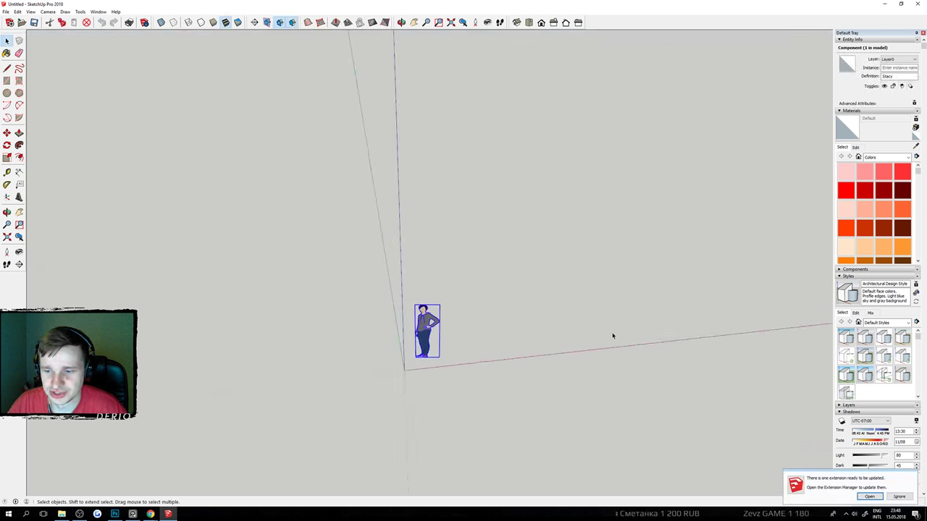
pyautogui.click(898, 497)
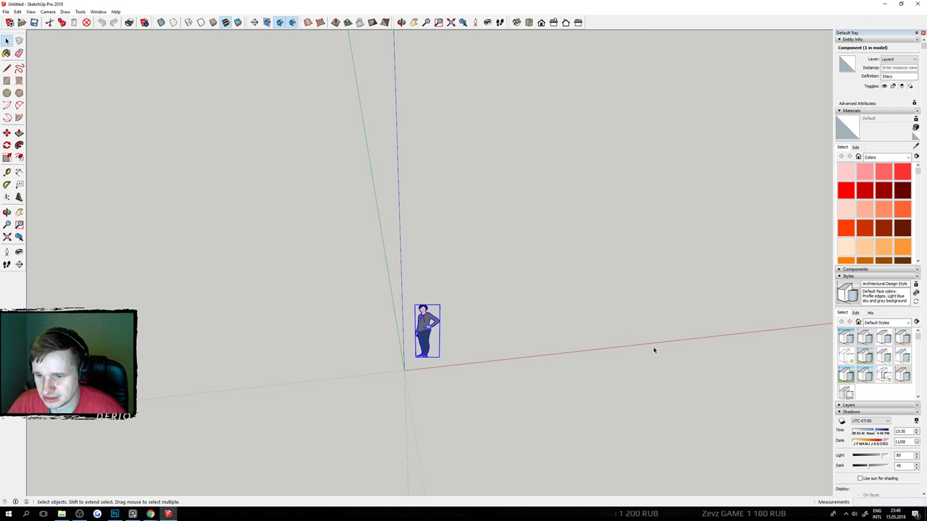
# Draw a rectangle on the ground away from the origin and pull it up into a box.
pyautogui.moveTo(653, 347); pyautogui.dragTo(389, 372)
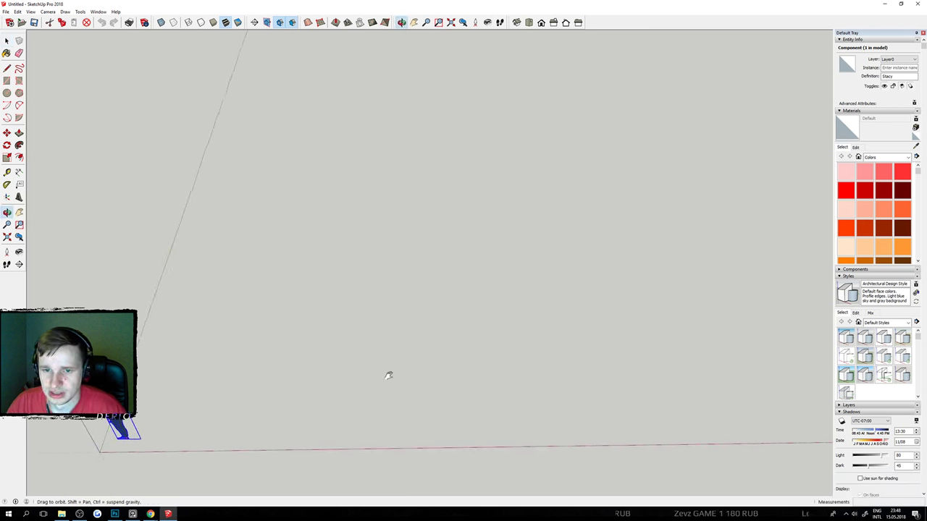
pyautogui.press('space')
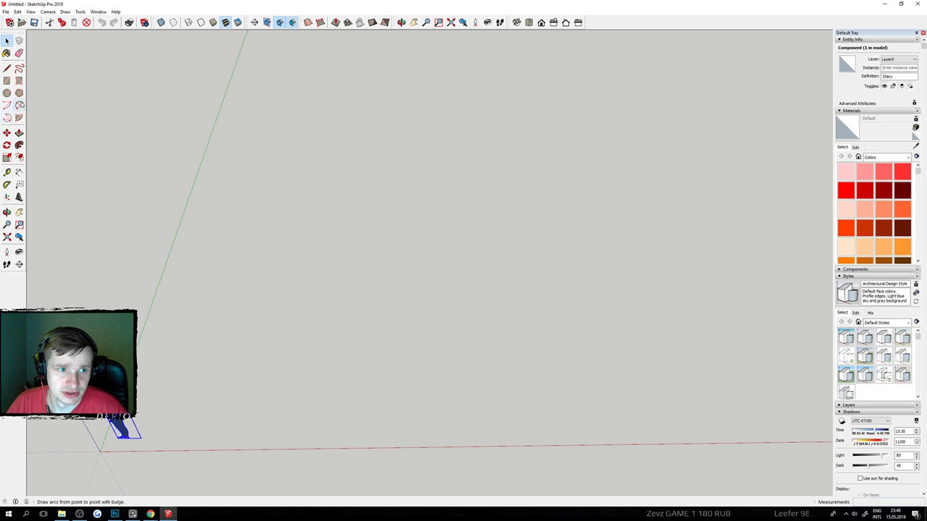
pyautogui.click(9, 81)
pyautogui.click(370, 194)
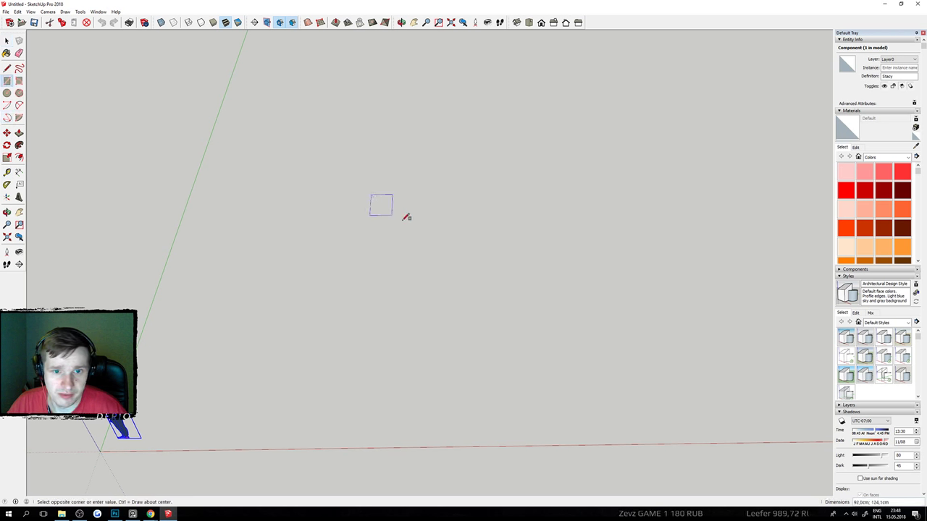
pyautogui.click(447, 246)
pyautogui.press('p')
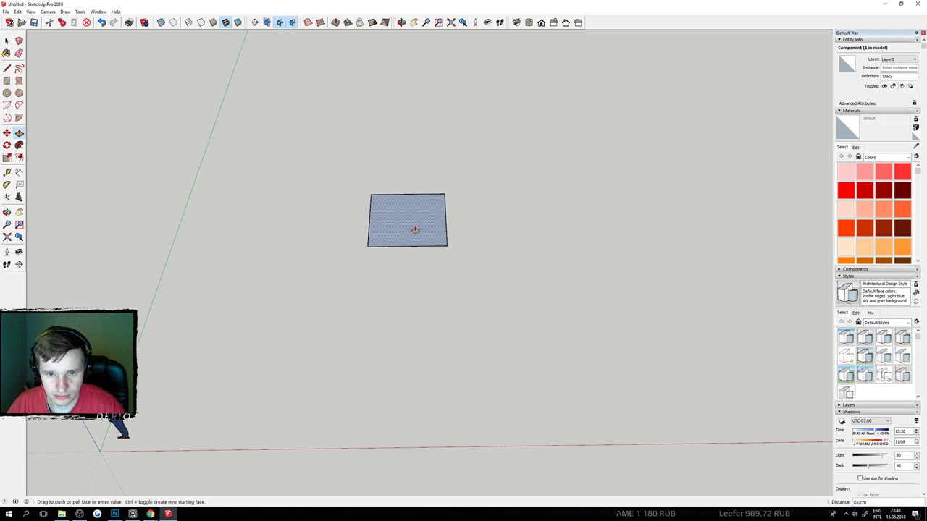
pyautogui.moveTo(414, 230); pyautogui.dragTo(339, 186)
# Draw a rectangle about 170 by 140 cm in a lower corner of the box's face and pull it out 121.5 cm.
pyautogui.press('o')
pyautogui.click(10, 82)
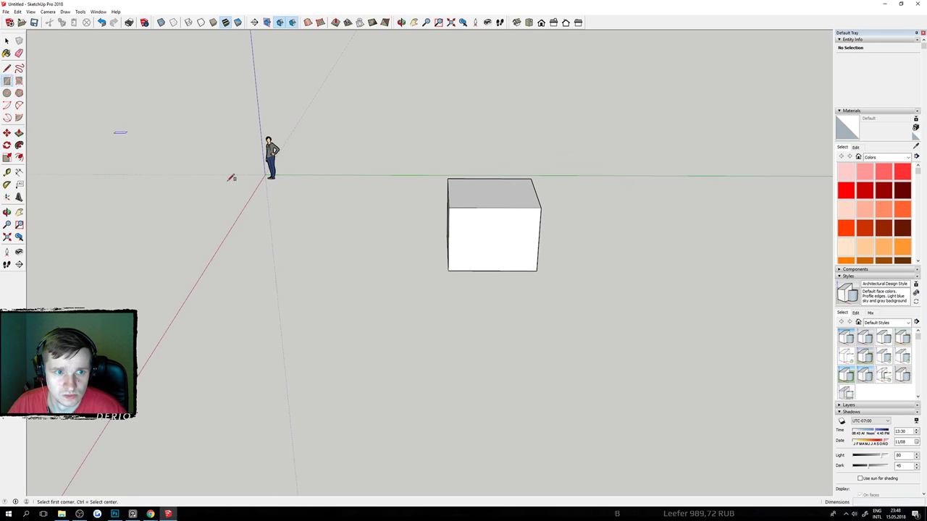
pyautogui.click(477, 270)
pyautogui.click(542, 223)
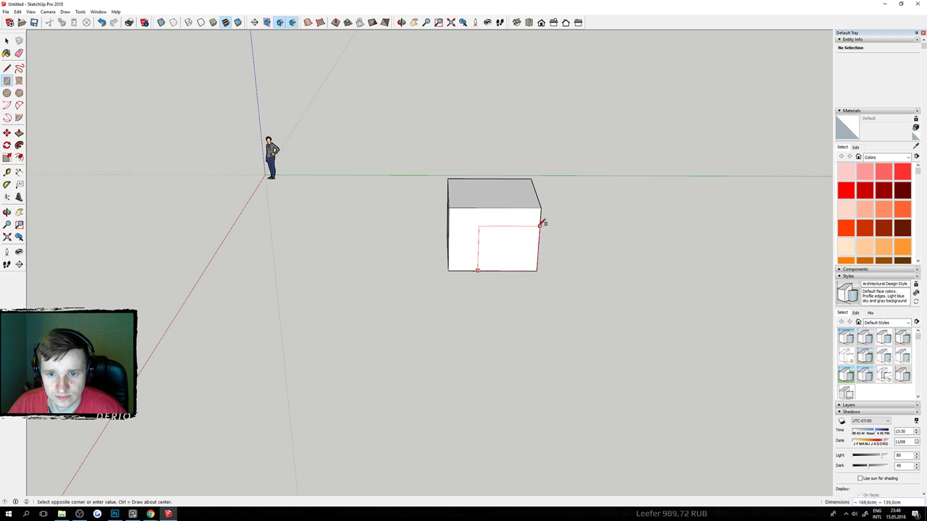
pyautogui.press('p')
pyautogui.moveTo(539, 226); pyautogui.dragTo(524, 258)
pyautogui.moveTo(627, 263); pyautogui.dragTo(321, 283)
pyautogui.moveTo(485, 279); pyautogui.dragTo(381, 263)
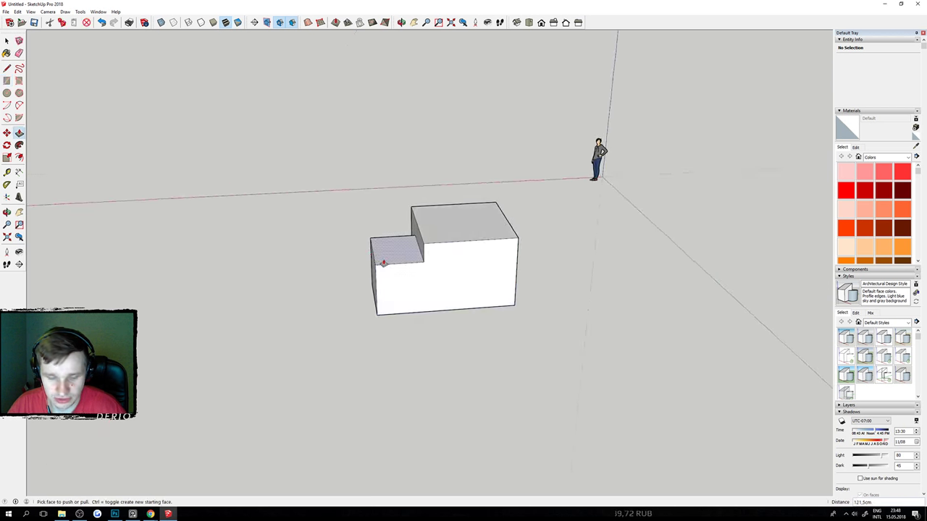
# Draw a vertical line down the shared side wall to separate the lower block from the main box.
pyautogui.press('l')
pyautogui.click(423, 261)
pyautogui.click(423, 312)
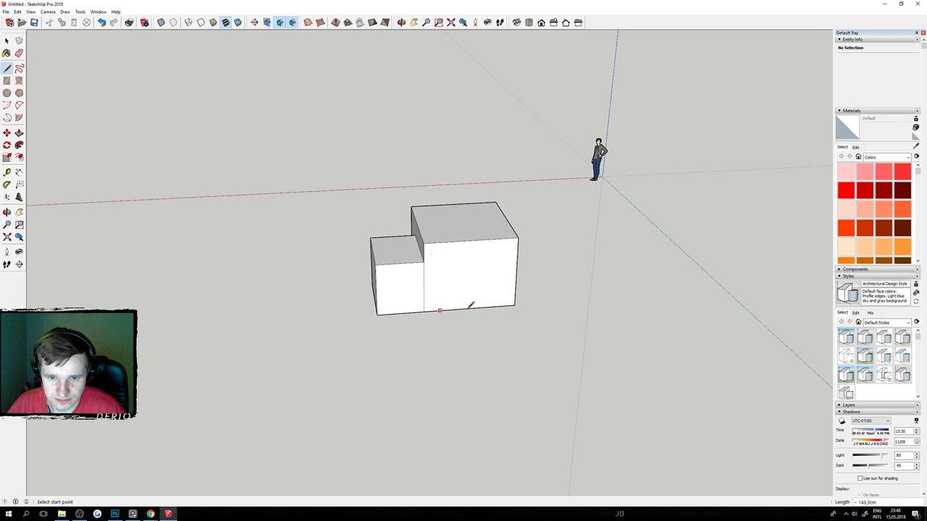
pyautogui.press('o')
pyautogui.moveTo(426, 311); pyautogui.dragTo(756, 313)
pyautogui.press('l')
pyautogui.moveTo(365, 322); pyautogui.dragTo(498, 246)
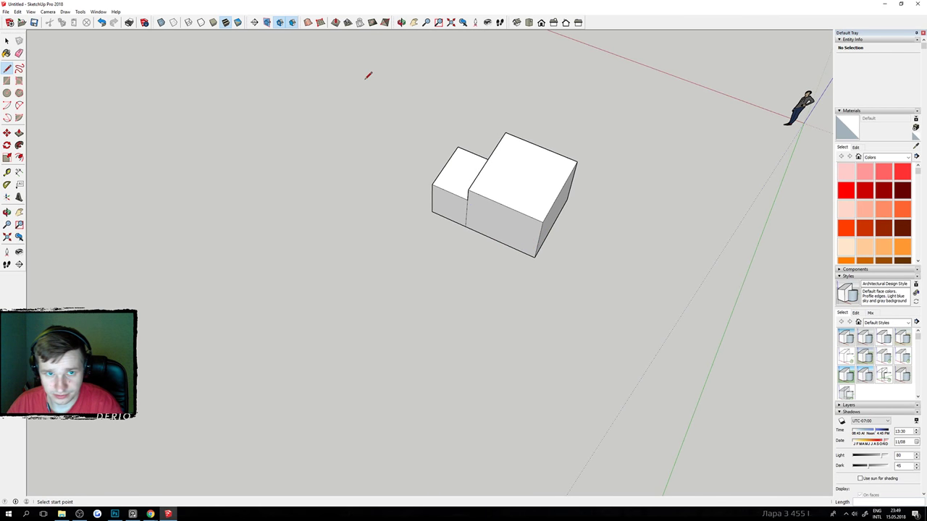
# In wireframe display, draw a base line where the two blocks meet, and return to textured shading.
pyautogui.click(200, 22)
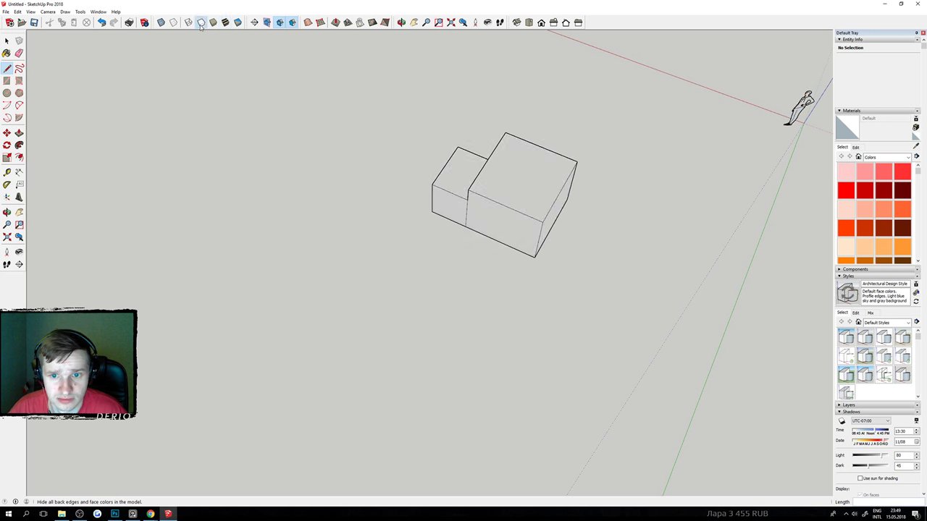
pyautogui.click(188, 22)
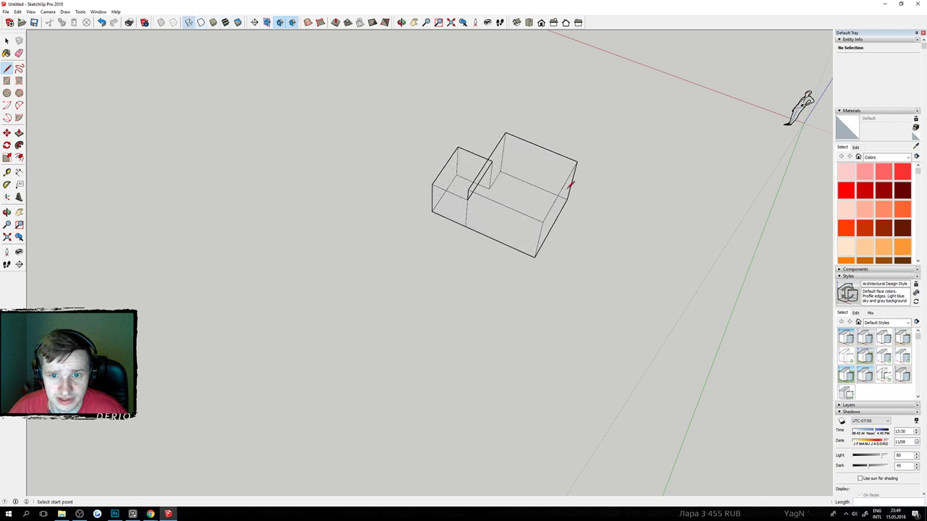
pyautogui.moveTo(185, 94)
pyautogui.mouseDown()
pyautogui.moveTo(180, 165)
pyautogui.moveTo(586, 200)
pyautogui.moveTo(321, 143)
pyautogui.moveTo(683, 273)
pyautogui.moveTo(569, 263)
pyautogui.moveTo(666, 222)
pyautogui.moveTo(594, 326)
pyautogui.moveTo(441, 271)
pyautogui.mouseUp()
pyautogui.press('l')
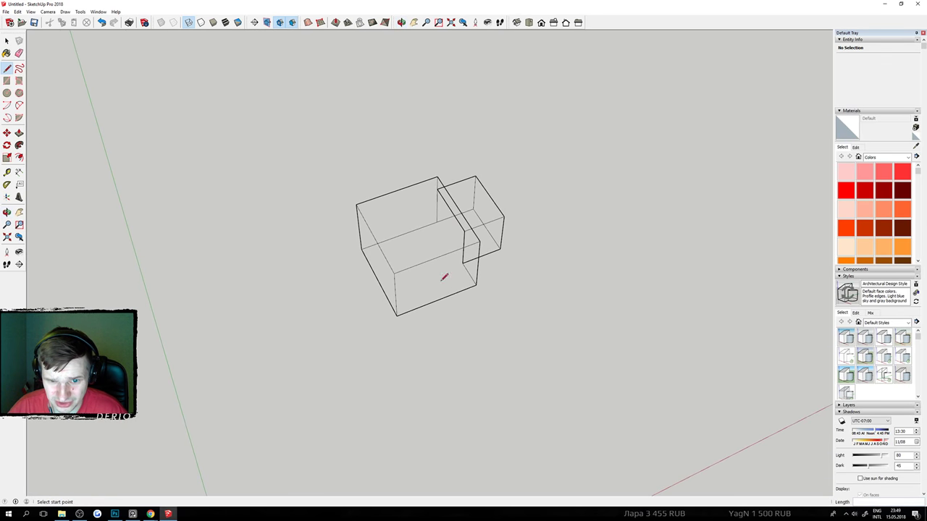
pyautogui.scroll(2, 429, 263)
pyautogui.click(472, 258)
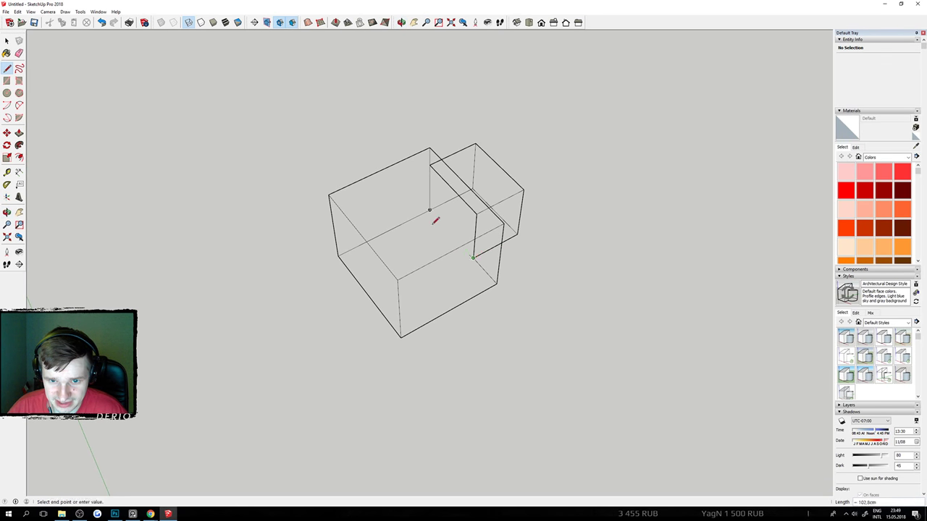
pyautogui.press('o')
pyautogui.moveTo(362, 283); pyautogui.dragTo(428, 251)
pyautogui.press('l')
pyautogui.press('p')
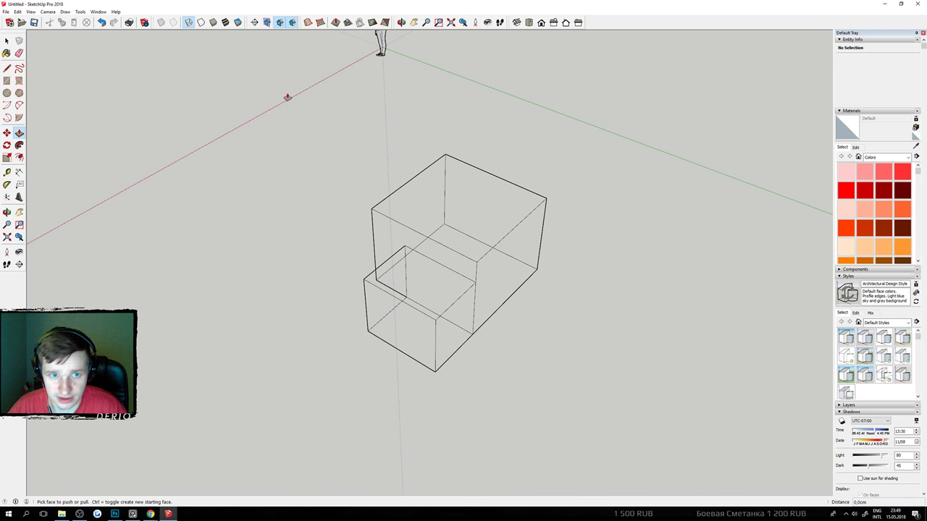
pyautogui.click(225, 23)
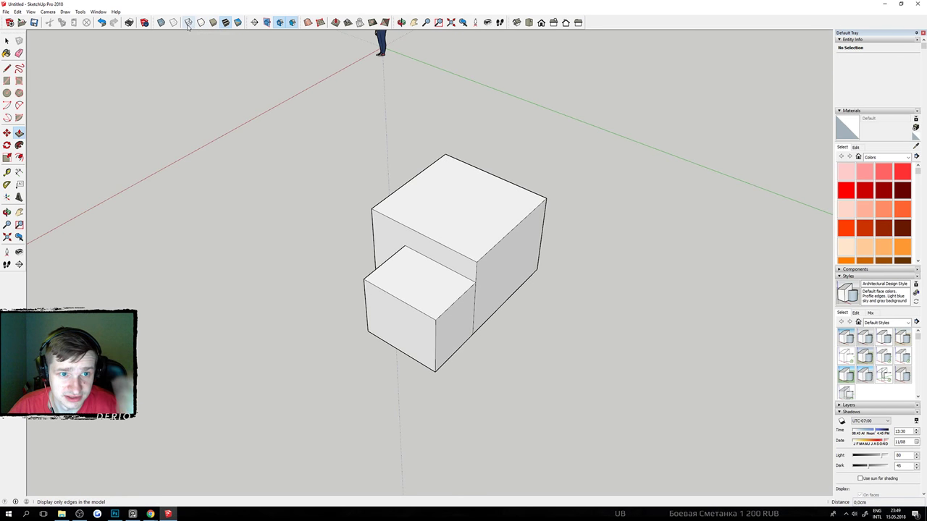
# Pull the main block's side wall outward and extend the lower block's side until flush with it.
pyautogui.click(507, 265)
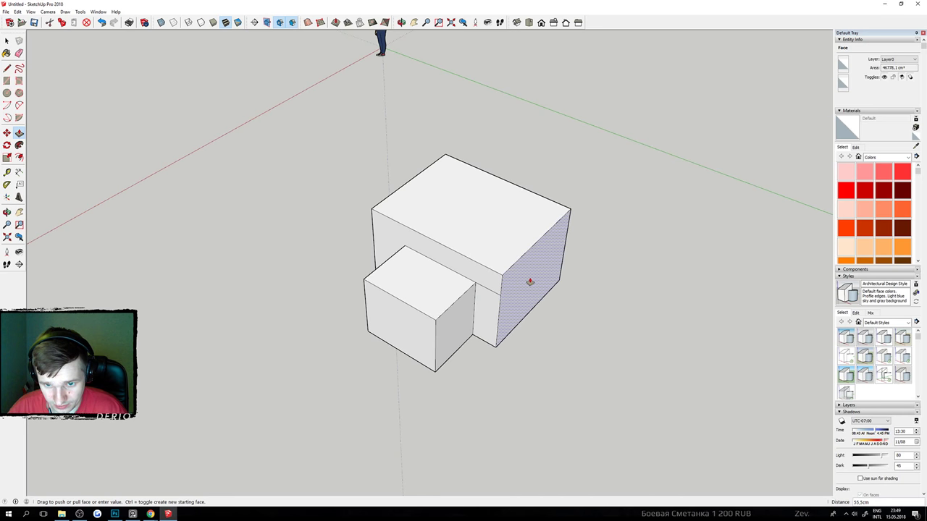
pyautogui.click(533, 281)
pyautogui.click(469, 323)
pyautogui.click(527, 302)
# Lengthen the main block by pulling out its end face opposite the lower block.
pyautogui.moveTo(444, 383); pyautogui.dragTo(753, 306)
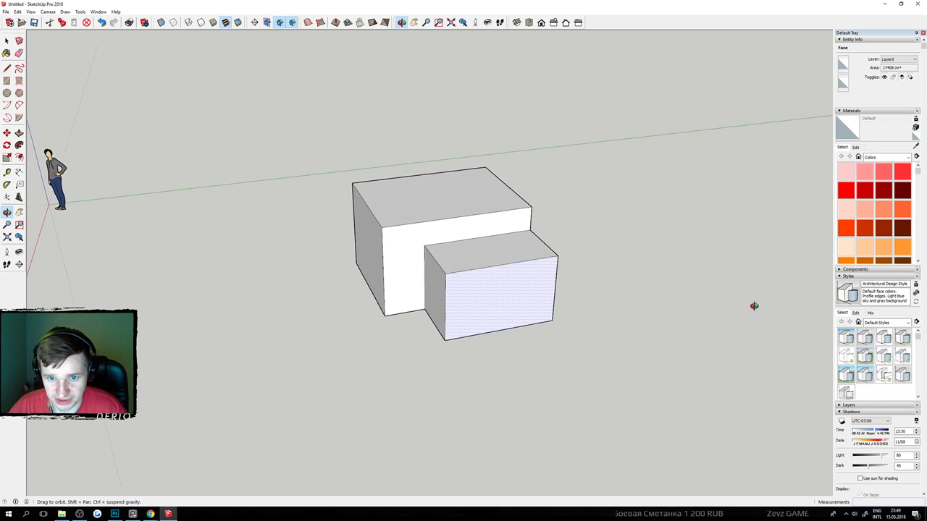
pyautogui.moveTo(514, 282); pyautogui.dragTo(821, 365)
pyautogui.moveTo(343, 340); pyautogui.dragTo(502, 350)
pyautogui.click(355, 286)
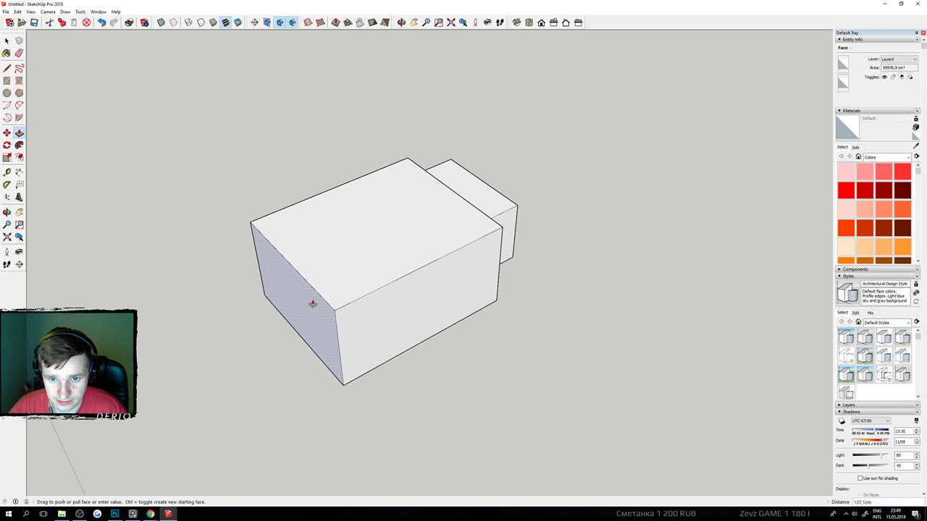
pyautogui.click(268, 310)
# Draw two short vertical lines on the wall strip above the lower block and a 451.4 cm line along the roof near its long edge.
pyautogui.moveTo(360, 319); pyautogui.dragTo(304, 362)
pyautogui.press('l')
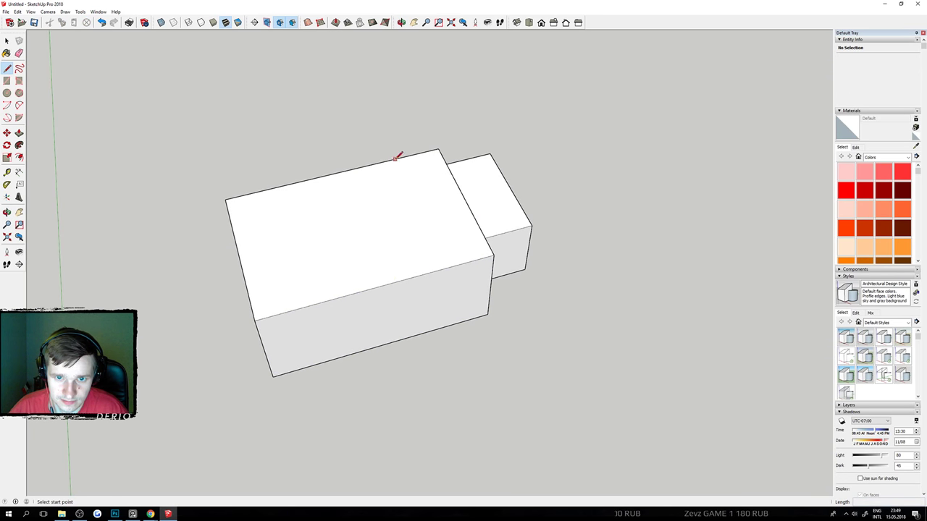
pyautogui.moveTo(527, 240); pyautogui.dragTo(204, 186)
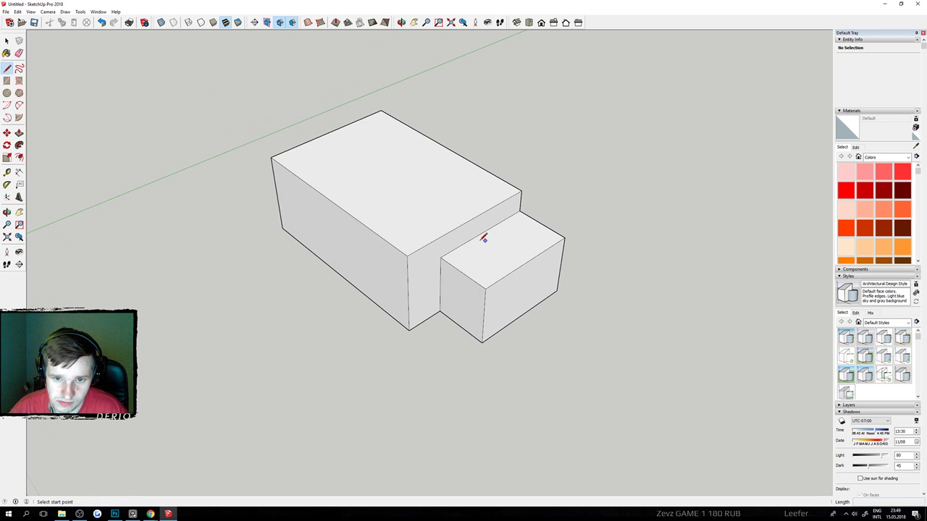
pyautogui.moveTo(441, 230); pyautogui.dragTo(467, 268)
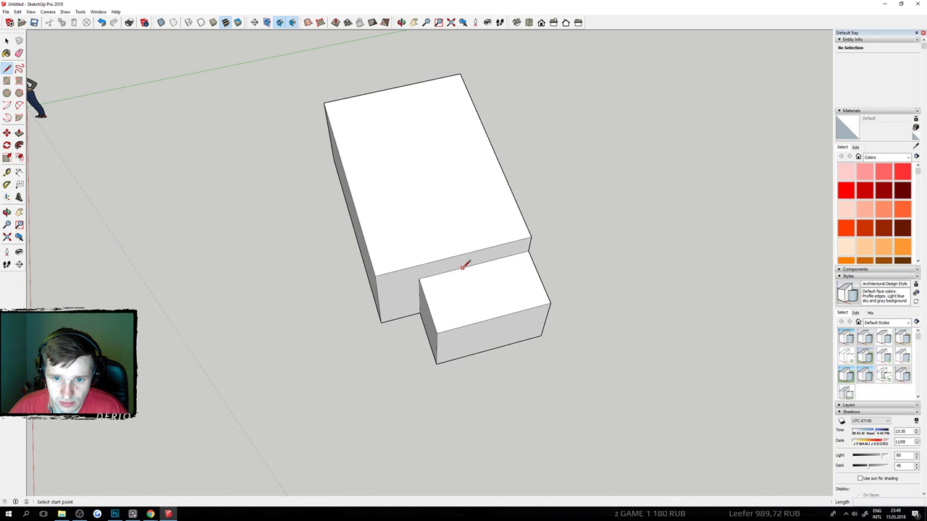
pyautogui.click(462, 268)
pyautogui.click(463, 254)
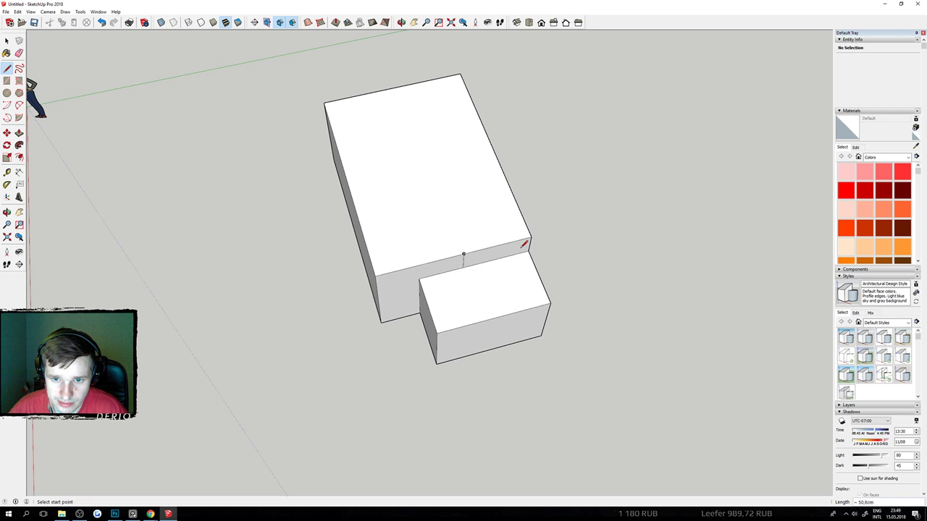
pyautogui.click(451, 75)
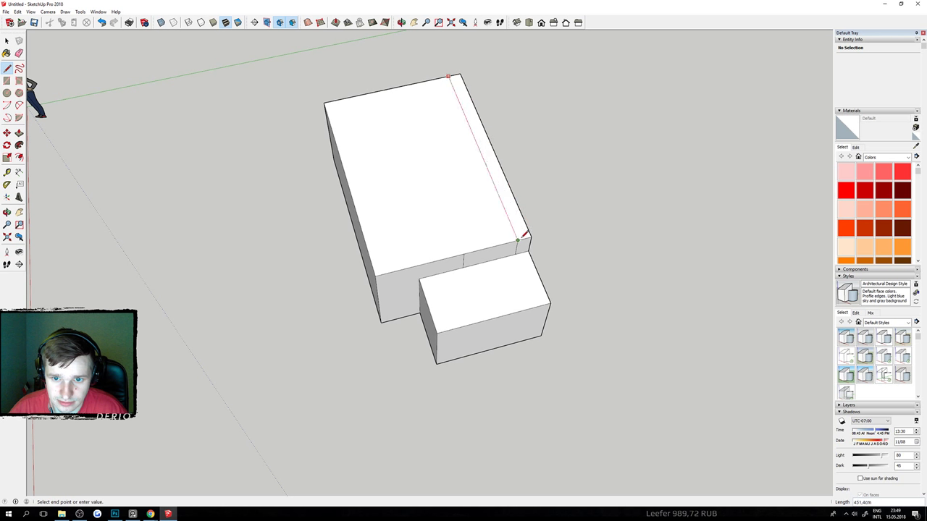
pyautogui.click(517, 239)
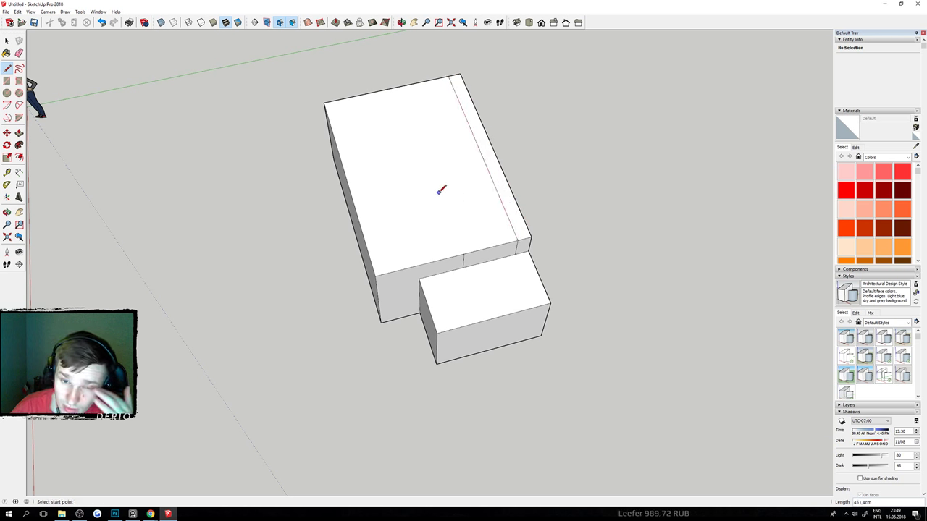
# Draw a line across the main roof and erase the part of the lengthwise line behind it.
pyautogui.click(359, 222)
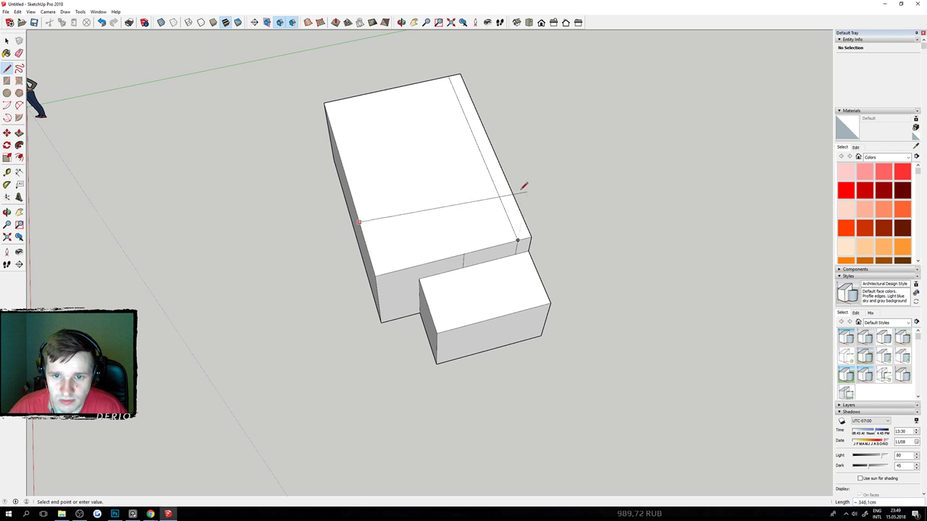
pyautogui.click(496, 190)
pyautogui.press('e')
pyautogui.click(492, 181)
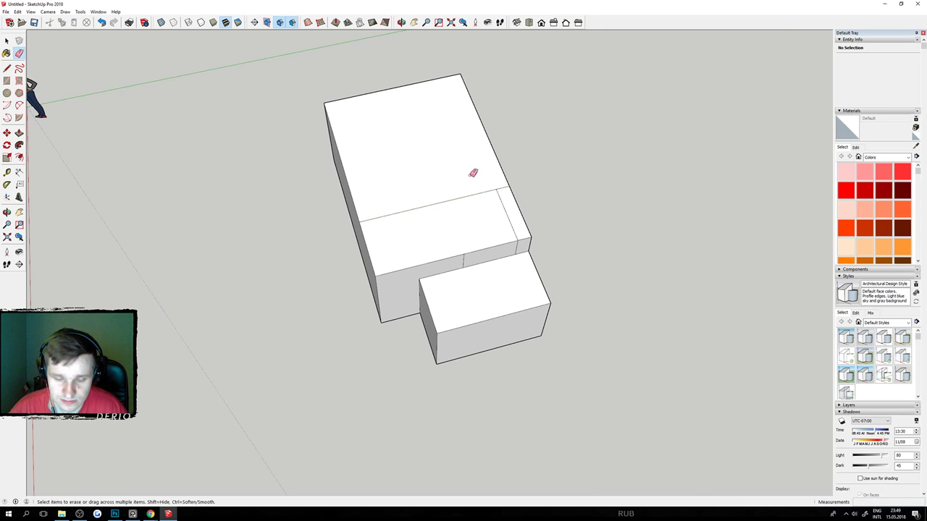
# Pull the rear roof section up into a taller block and erase the stray vertical line on its front wall.
pyautogui.click(450, 173)
pyautogui.click(455, 112)
pyautogui.press('e')
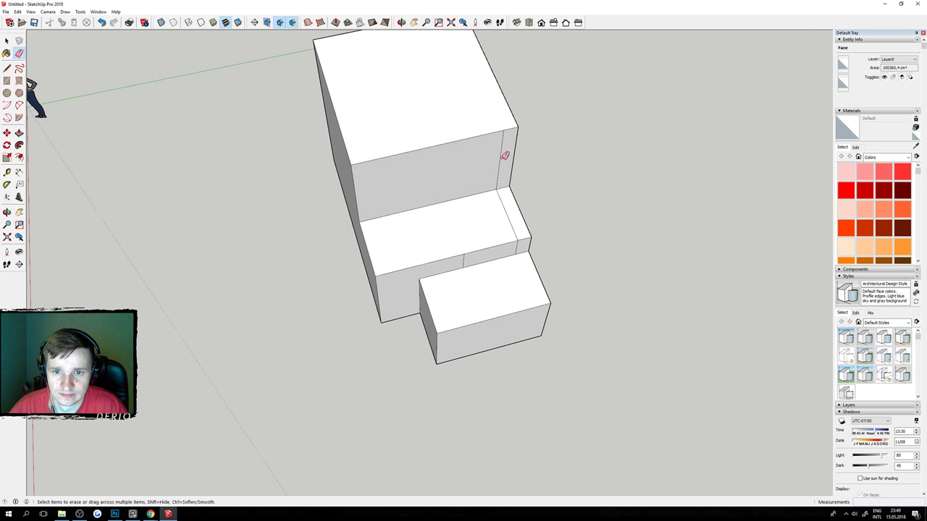
pyautogui.click(499, 155)
# Draw a vertical line from the roof edge to the base on the taller block's side wall.
pyautogui.moveTo(498, 154); pyautogui.dragTo(612, 110)
pyautogui.scroll(-2, 520, 169)
pyautogui.moveTo(467, 227); pyautogui.dragTo(623, 209)
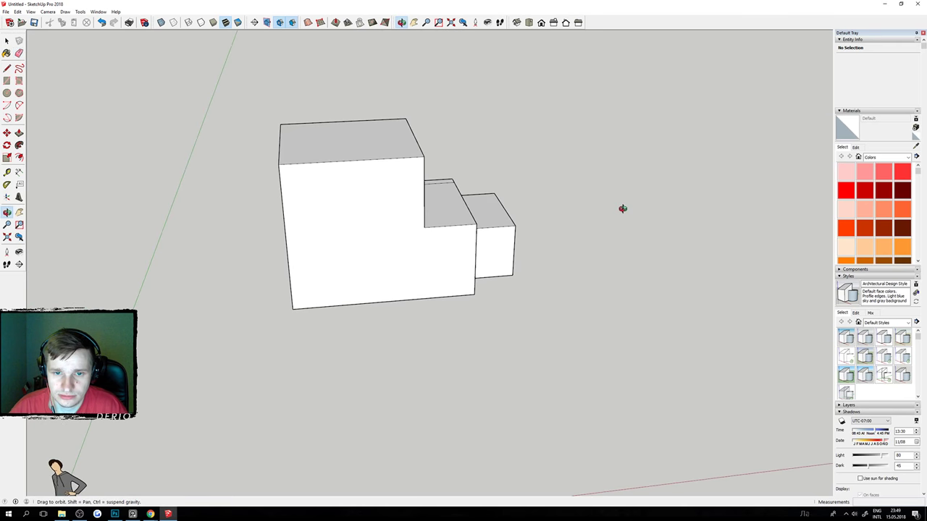
pyautogui.press('l')
pyautogui.click(363, 160)
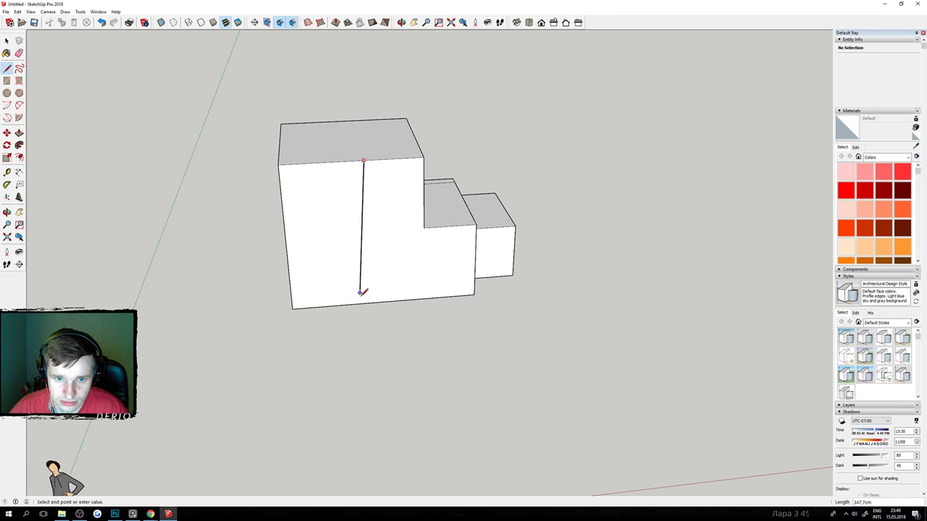
pyautogui.click(370, 297)
# Push the rear wall of the taller block inward up to the vertical line, making the block narrower.
pyautogui.moveTo(283, 242); pyautogui.dragTo(463, 302)
pyautogui.press('p')
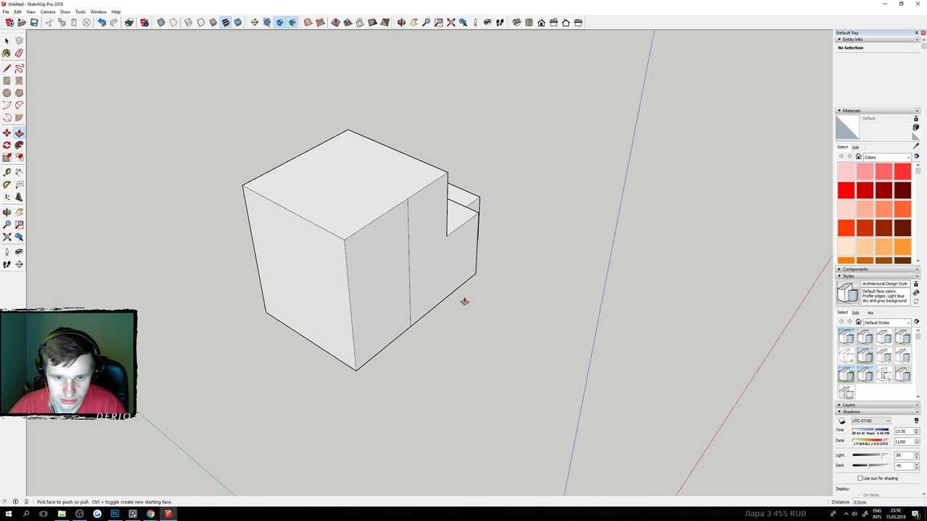
pyautogui.click(247, 242)
pyautogui.moveTo(623, 279)
pyautogui.mouseDown()
pyautogui.moveTo(478, 267)
pyautogui.moveTo(569, 284)
pyautogui.moveTo(463, 337)
pyautogui.mouseUp()
# Erase the leftover lines on the middle block's roof and on the wall strip above the lowest block.
pyautogui.press('e')
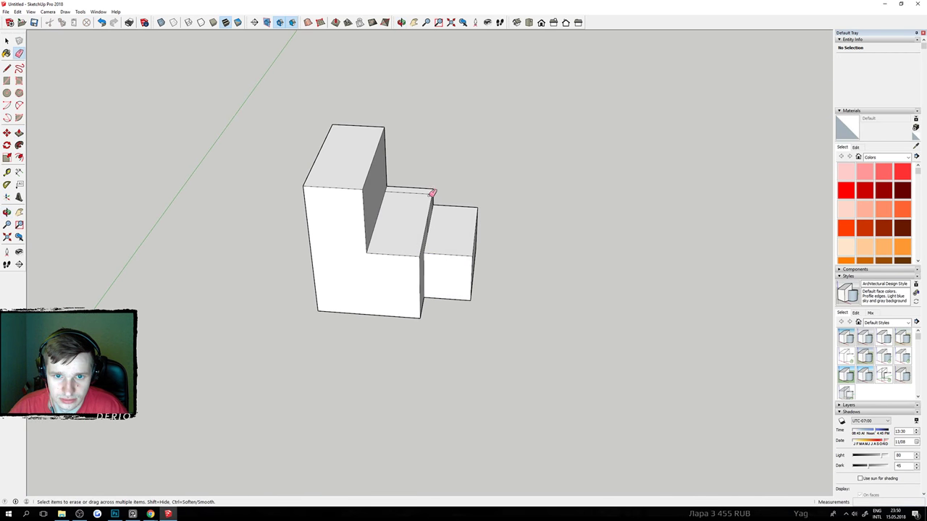
pyautogui.press('o')
pyautogui.moveTo(464, 193); pyautogui.dragTo(430, 240)
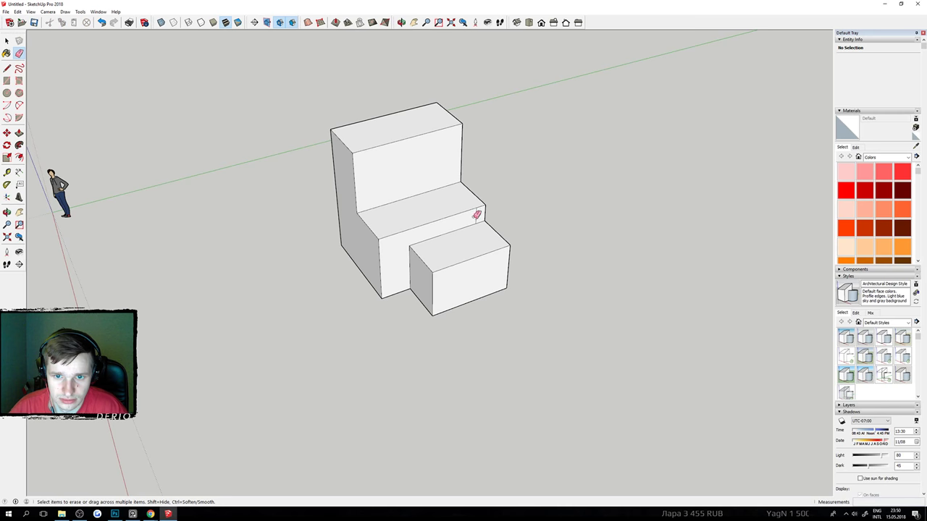
pyautogui.moveTo(493, 231); pyautogui.dragTo(369, 255)
pyautogui.press('e')
# Draw a slanted line from the step's inner corner to the base and push the tall rear section away.
pyautogui.press('l')
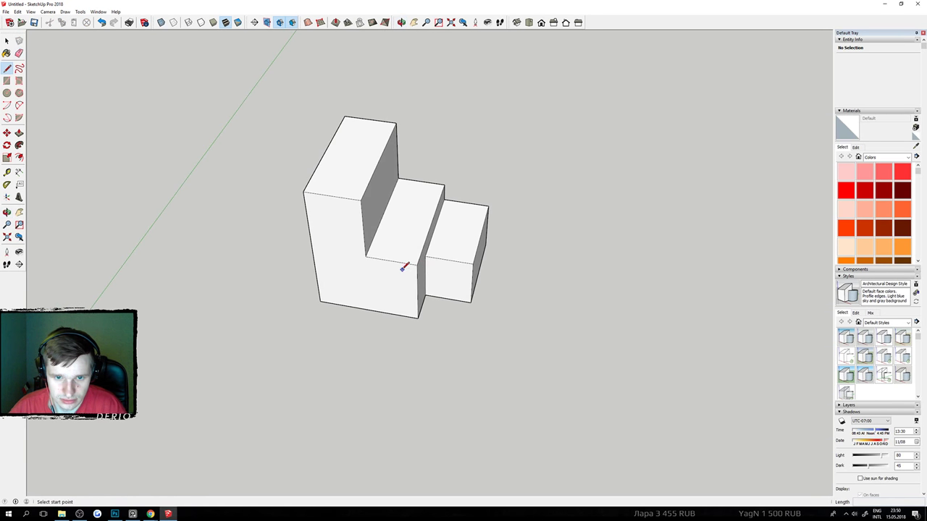
pyautogui.click(377, 248)
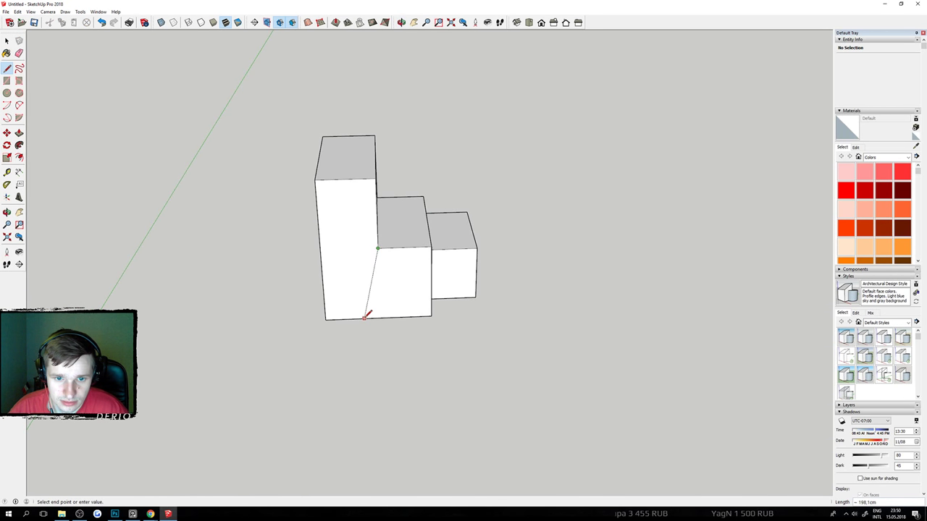
pyautogui.moveTo(348, 312); pyautogui.dragTo(546, 290)
pyautogui.press('p')
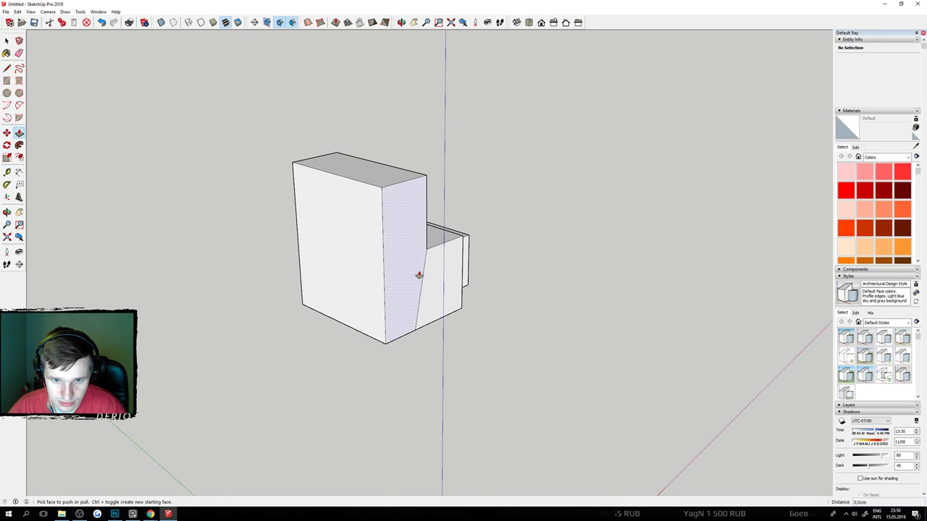
pyautogui.click(420, 275)
pyautogui.click(294, 240)
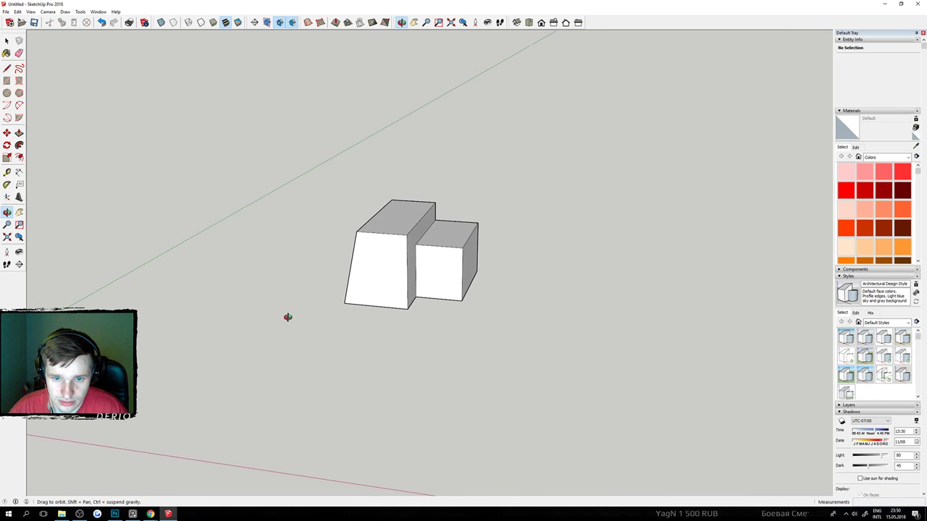
# Draw a 121.5 cm line across the lower block's roof and push away the end section to shorten the block.
pyautogui.moveTo(446, 320); pyautogui.dragTo(556, 316)
pyautogui.scroll(1, 482, 296)
pyautogui.press('l')
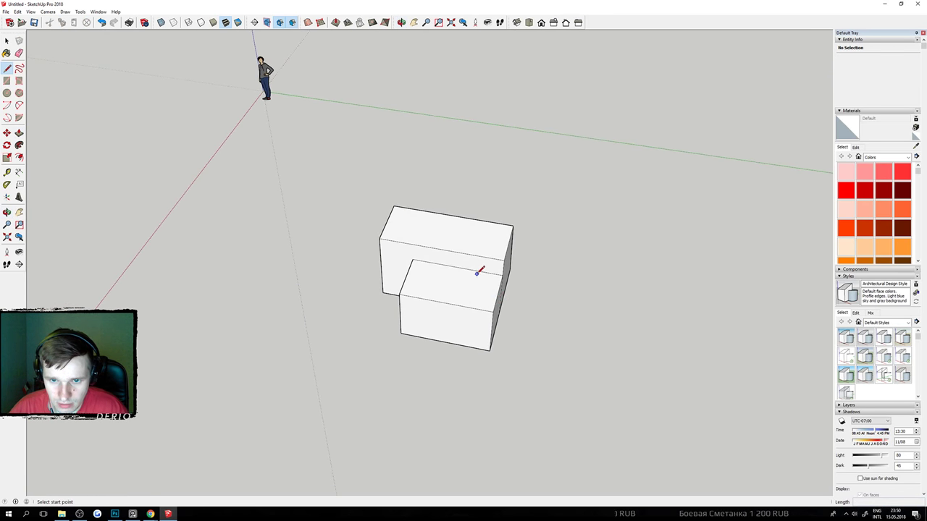
pyautogui.click(474, 270)
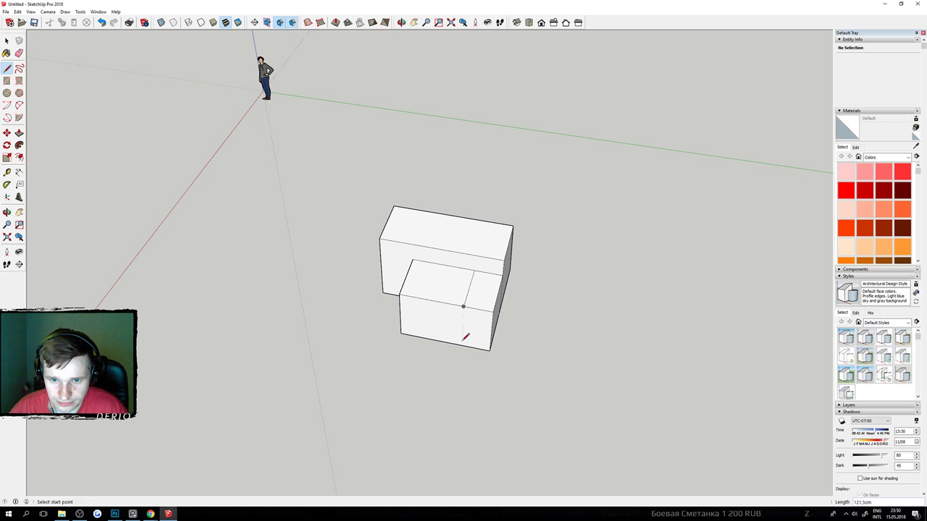
pyautogui.moveTo(488, 309)
pyautogui.mouseDown()
pyautogui.moveTo(395, 288)
pyautogui.moveTo(433, 304)
pyautogui.moveTo(608, 321)
pyautogui.mouseUp()
pyautogui.press('p')
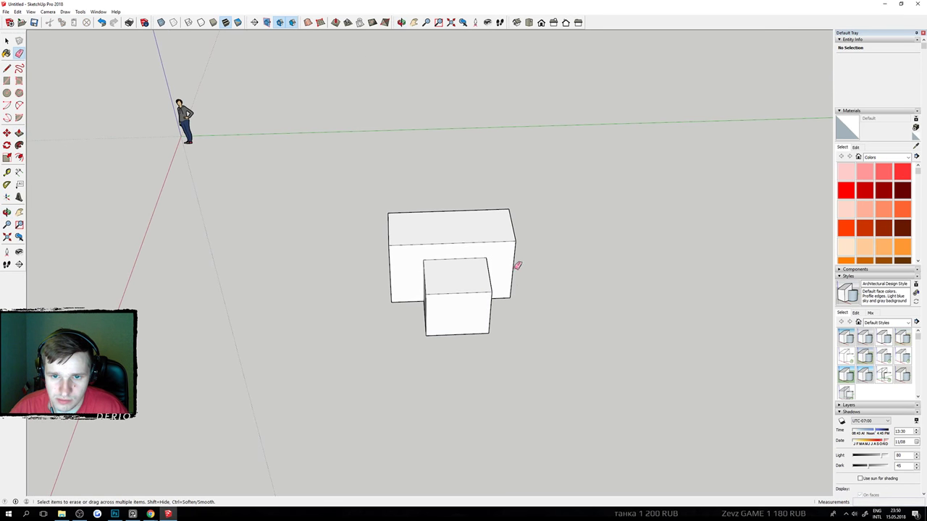
pyautogui.moveTo(517, 265)
pyautogui.mouseDown()
pyautogui.moveTo(165, 239)
pyautogui.moveTo(629, 274)
pyautogui.moveTo(425, 289)
pyautogui.moveTo(565, 263)
pyautogui.moveTo(511, 318)
pyautogui.moveTo(407, 314)
pyautogui.moveTo(503, 275)
pyautogui.moveTo(456, 302)
pyautogui.moveTo(493, 319)
pyautogui.moveTo(487, 324)
pyautogui.mouseUp()
pyautogui.press('e')
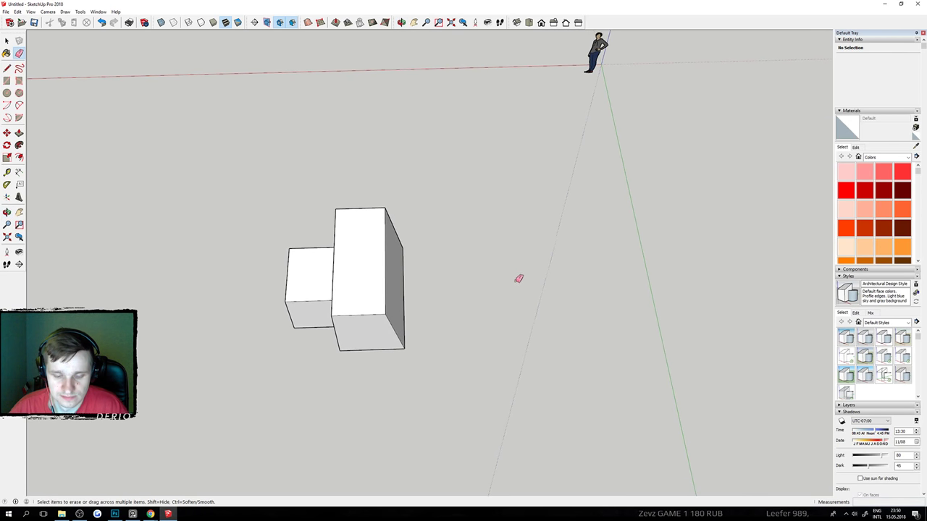
pyautogui.press('r')
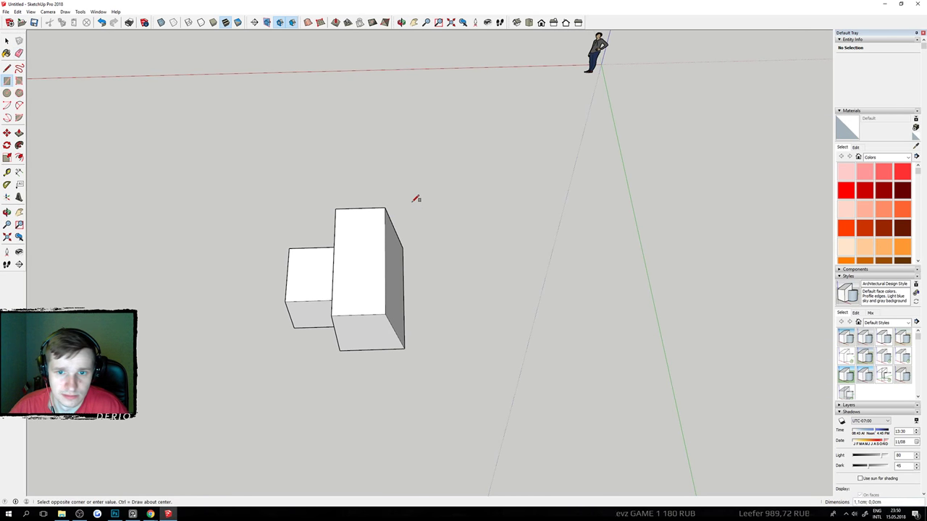
pyautogui.click(486, 176)
pyautogui.click(608, 237)
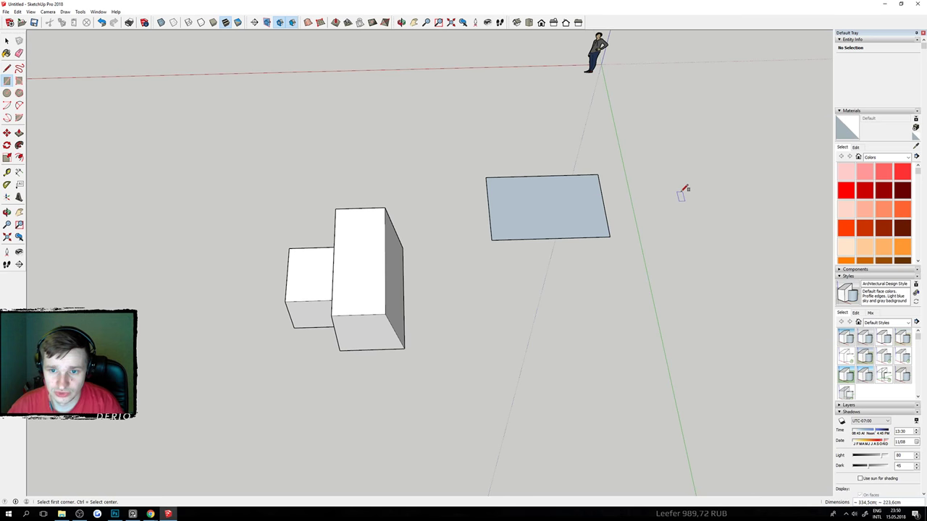
pyautogui.moveTo(680, 196); pyautogui.dragTo(585, 309)
pyautogui.hotkey('ctrl', 'z')
# Draw a rectangle from its center on the ground beside the blocks and extrude it 281 cm into a box.
pyautogui.click(544, 192)
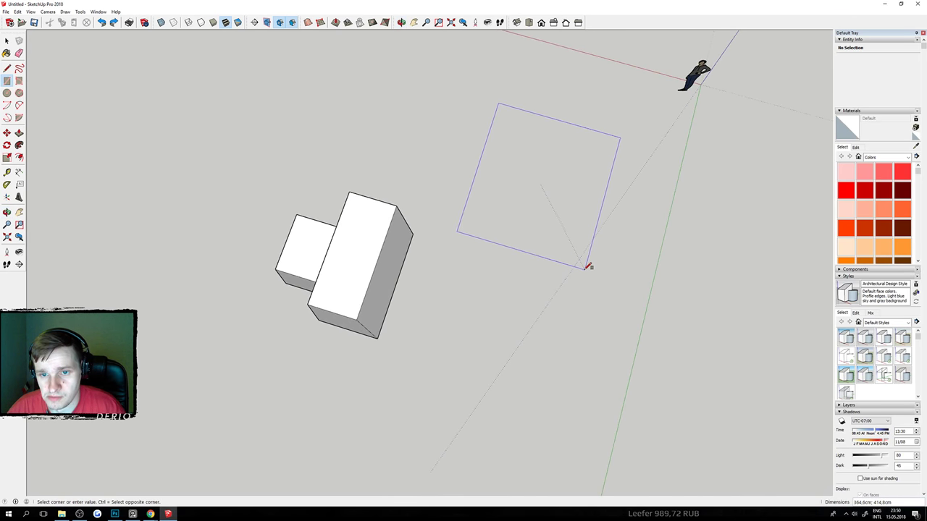
pyautogui.click(591, 256)
pyautogui.moveTo(606, 250); pyautogui.dragTo(558, 161)
pyautogui.press('p')
pyautogui.click(558, 161)
pyautogui.click(548, 86)
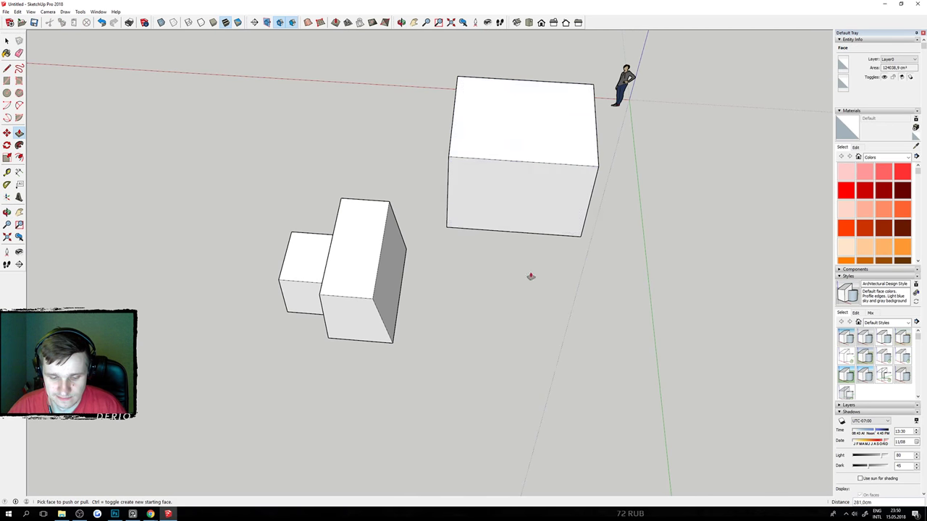
# Enlarge the new box with Push/Pull, moving one of its faces by about 33.1 cm.
pyautogui.moveTo(529, 275); pyautogui.dragTo(564, 380)
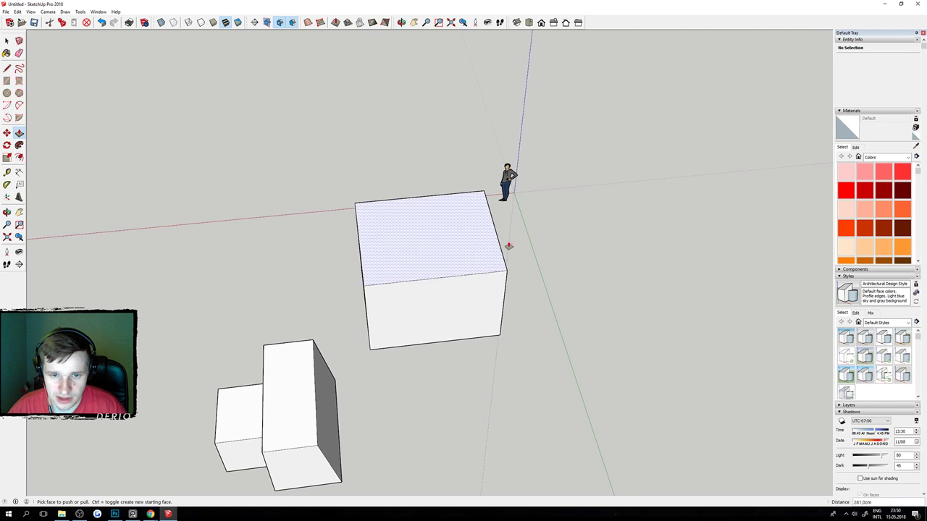
pyautogui.moveTo(463, 243)
pyautogui.mouseDown()
pyautogui.moveTo(470, 332)
pyautogui.moveTo(448, 238)
pyautogui.mouseUp()
pyautogui.moveTo(517, 359); pyautogui.dragTo(447, 262)
pyautogui.moveTo(446, 326); pyautogui.dragTo(465, 401)
# Select the whole new box and make it a group.
pyautogui.press('space')
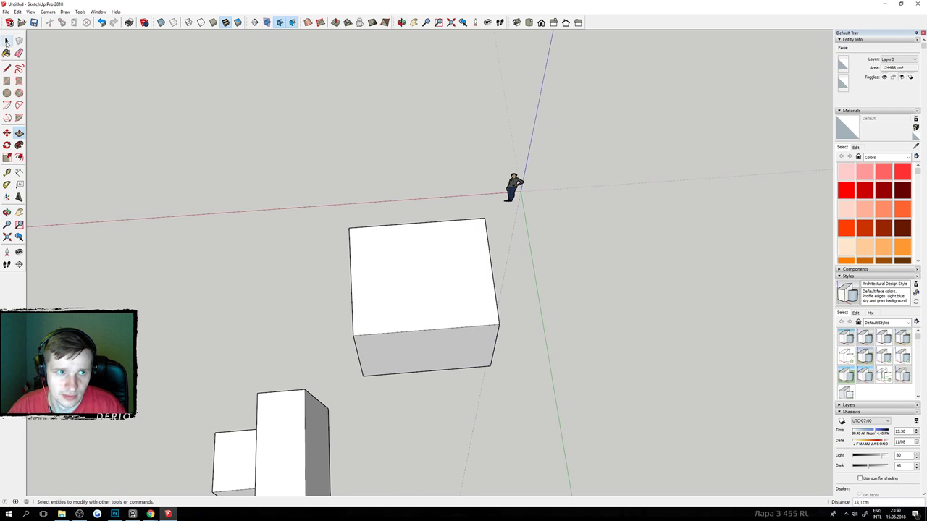
pyautogui.moveTo(413, 260); pyautogui.dragTo(366, 237)
pyautogui.moveTo(335, 196); pyautogui.dragTo(535, 418)
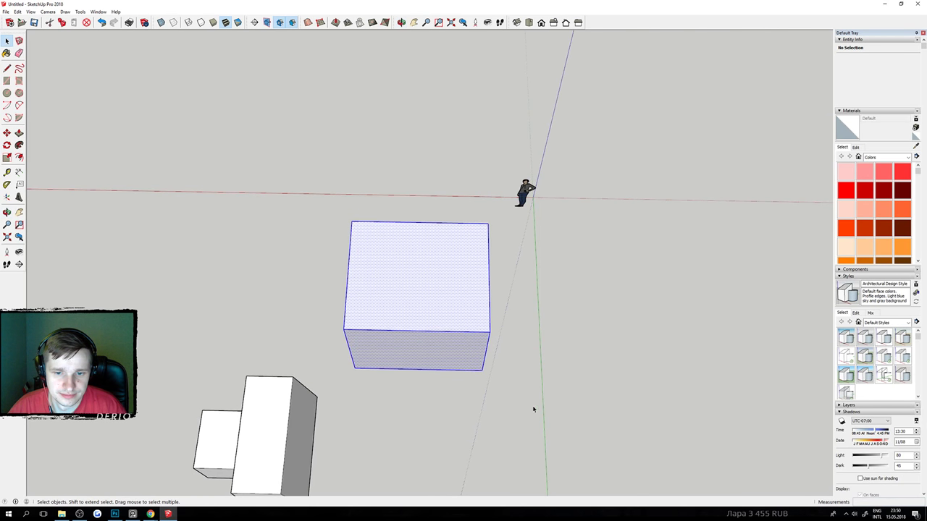
pyautogui.rightClick(447, 304)
pyautogui.click(477, 366)
# Move the grouped box behind the two small blocks so that they project from its front wall.
pyautogui.moveTo(507, 359); pyautogui.dragTo(393, 285)
pyautogui.click(7, 133)
pyautogui.click(344, 231)
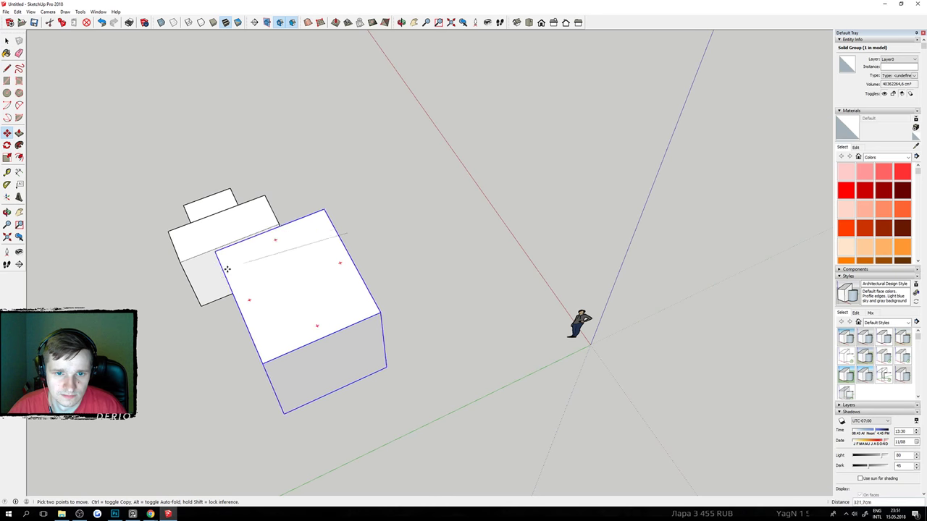
pyautogui.click(233, 281)
pyautogui.moveTo(123, 287); pyautogui.dragTo(522, 234)
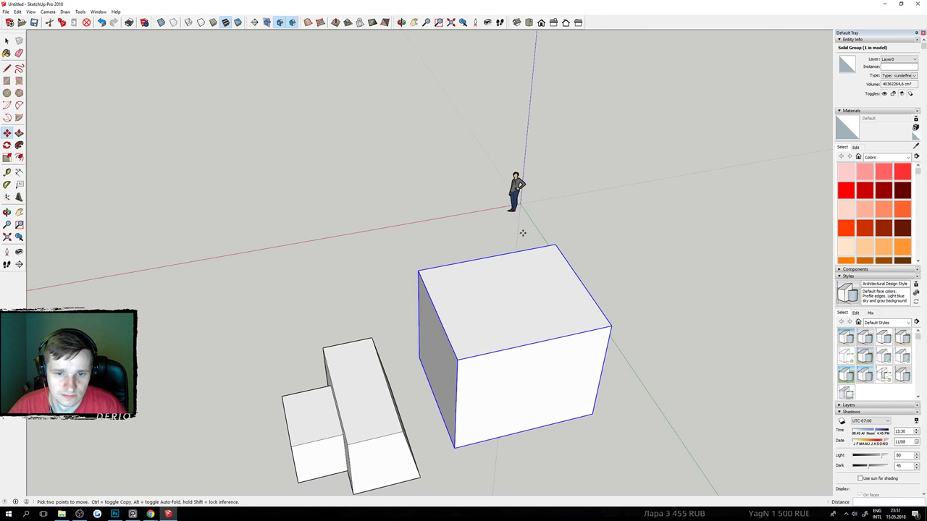
pyautogui.click(521, 264)
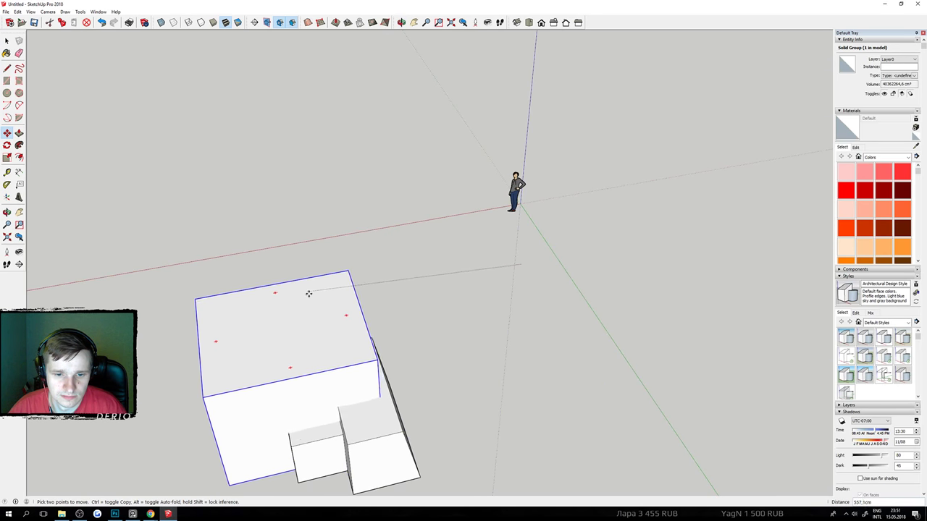
pyautogui.click(333, 301)
pyautogui.click(353, 341)
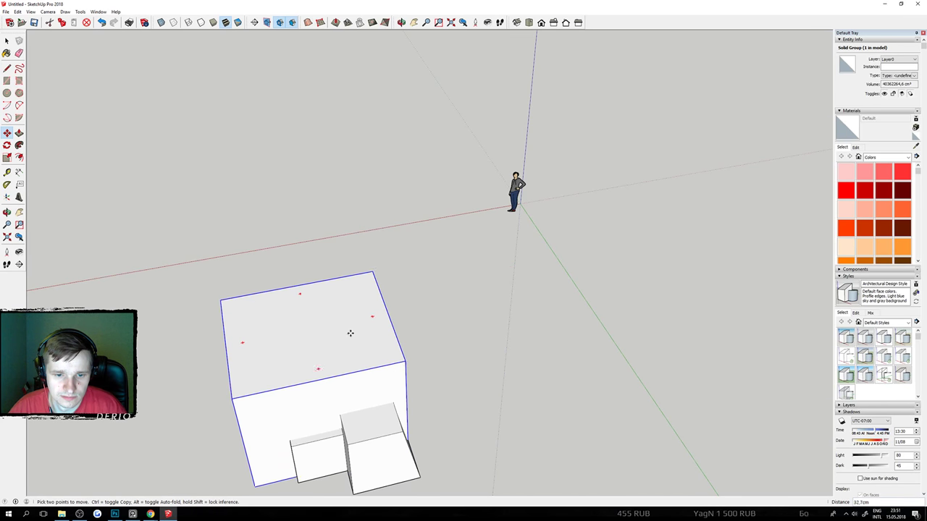
pyautogui.click(348, 326)
pyautogui.moveTo(347, 323); pyautogui.dragTo(454, 313)
pyautogui.click(412, 238)
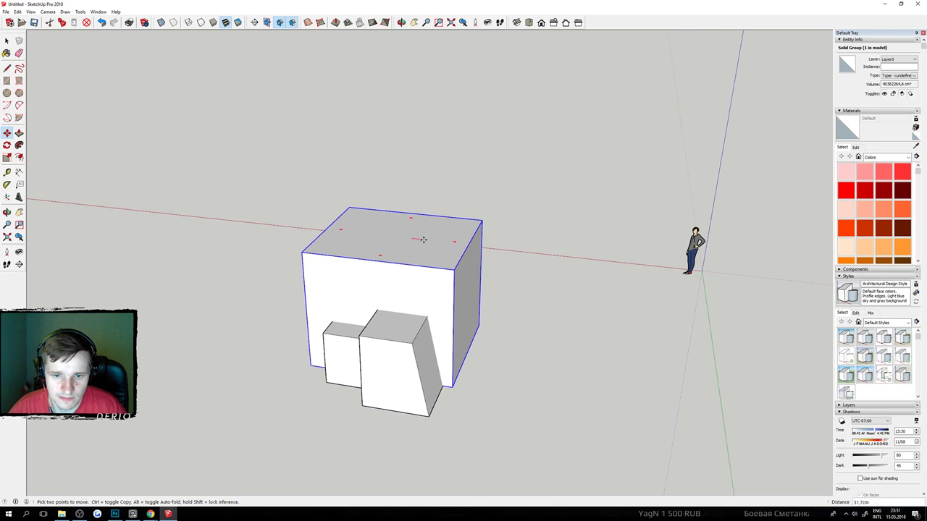
# Copy the large box about 367 cm behind itself and scale the copy into a tall, narrow tower.
pyautogui.moveTo(572, 264); pyautogui.dragTo(221, 271)
pyautogui.press('ctrl')
pyautogui.click(387, 229)
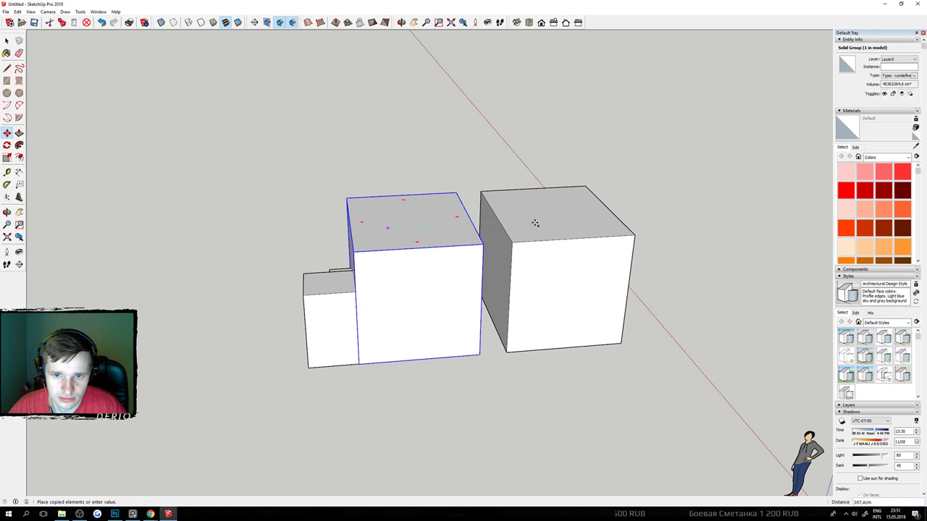
pyautogui.click(536, 219)
pyautogui.click(7, 157)
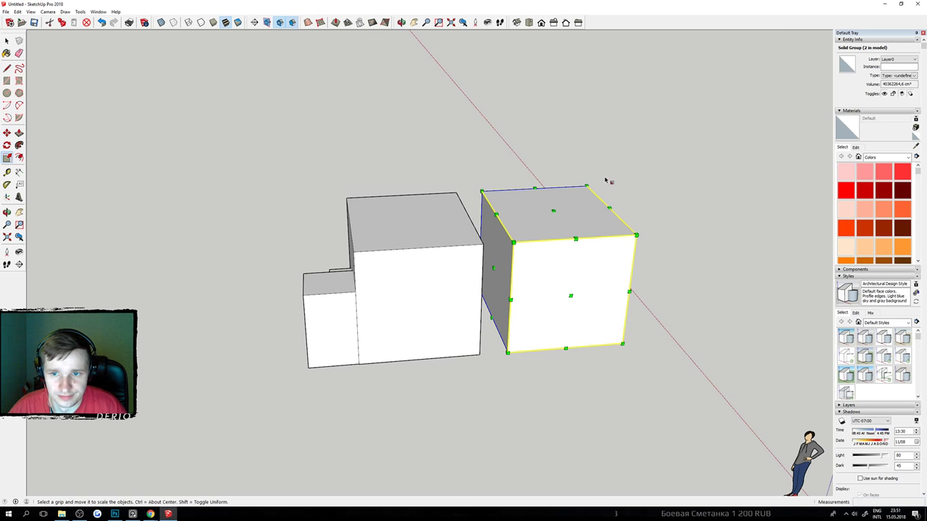
pyautogui.moveTo(587, 185); pyautogui.dragTo(541, 138)
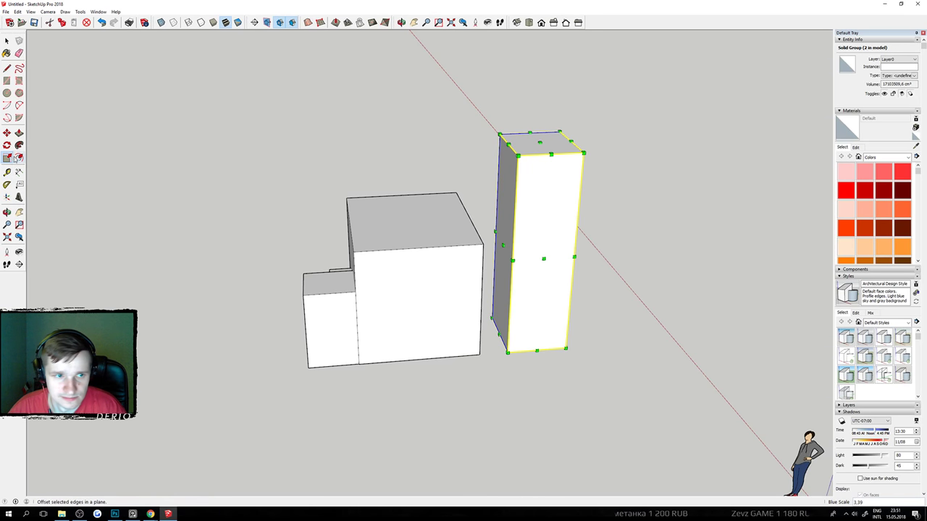
# Move the tower about 282 cm into the large box so that it rises through the roof.
pyautogui.click(7, 132)
pyautogui.click(521, 210)
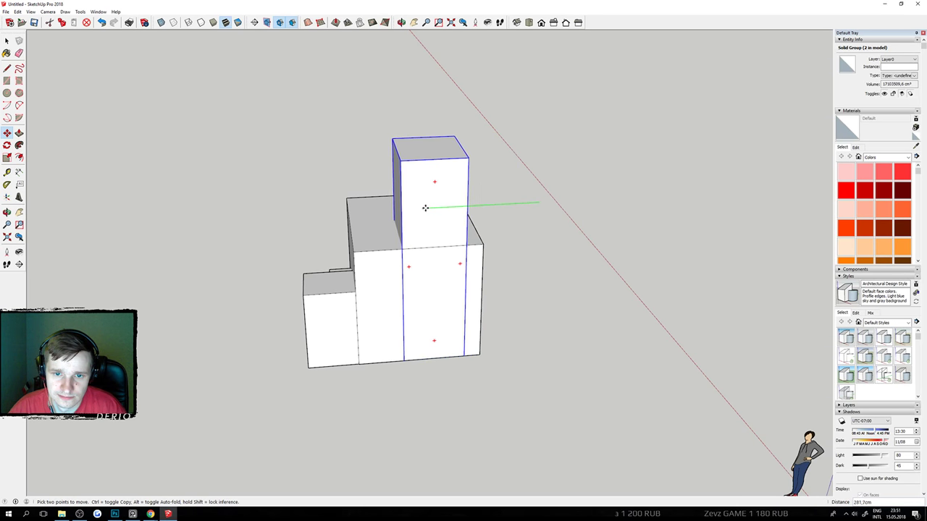
pyautogui.click(424, 208)
pyautogui.moveTo(263, 292); pyautogui.dragTo(483, 334)
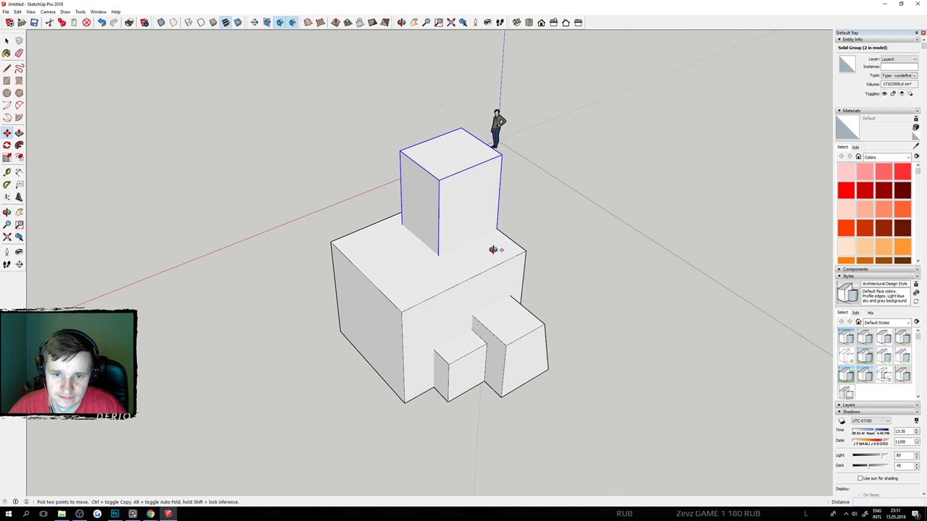
pyautogui.moveTo(494, 250); pyautogui.dragTo(448, 229)
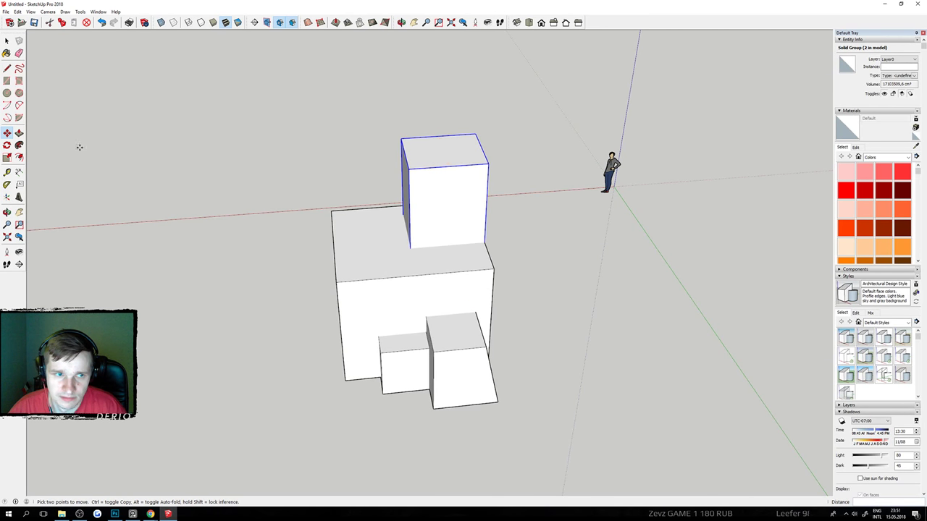
# Scale the tower vertically by a factor of about 1.1 to make it taller.
pyautogui.click(7, 157)
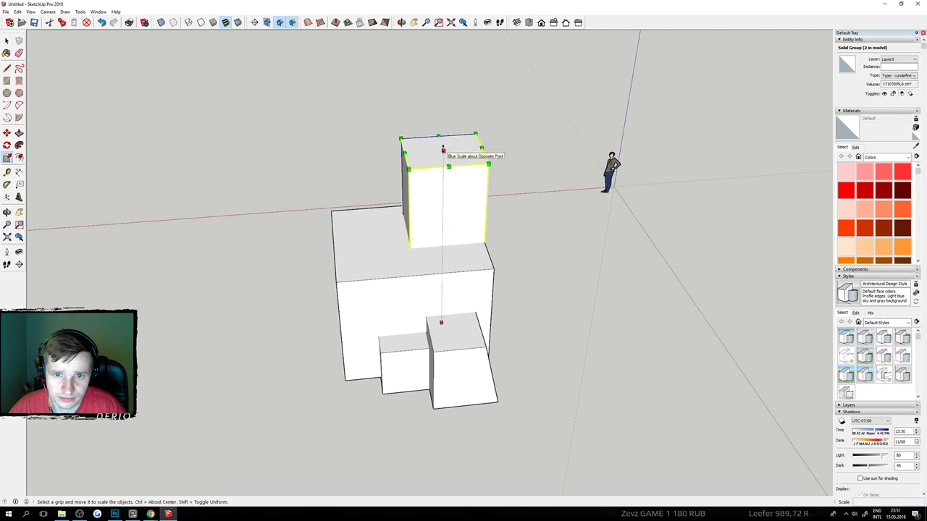
pyautogui.click(443, 150)
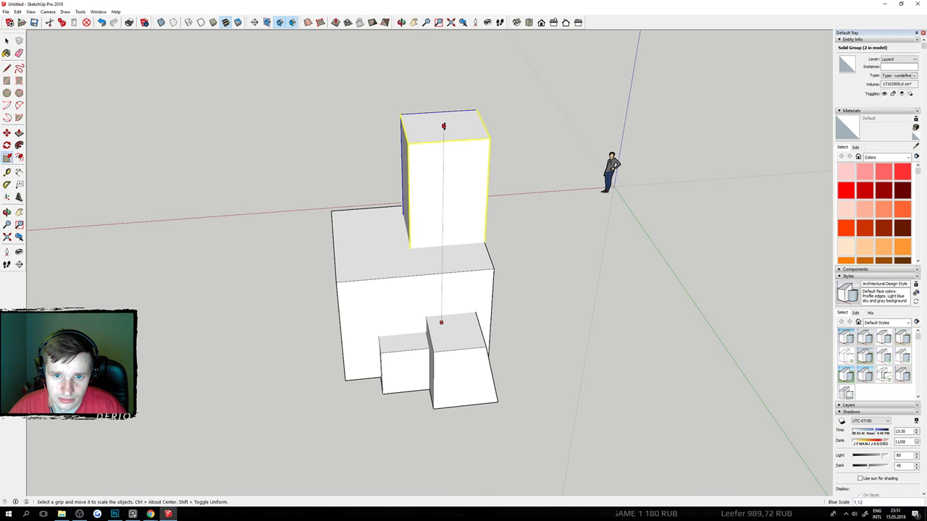
pyautogui.click(443, 126)
pyautogui.moveTo(443, 126); pyautogui.dragTo(667, 230)
pyautogui.moveTo(347, 210); pyautogui.dragTo(415, 211)
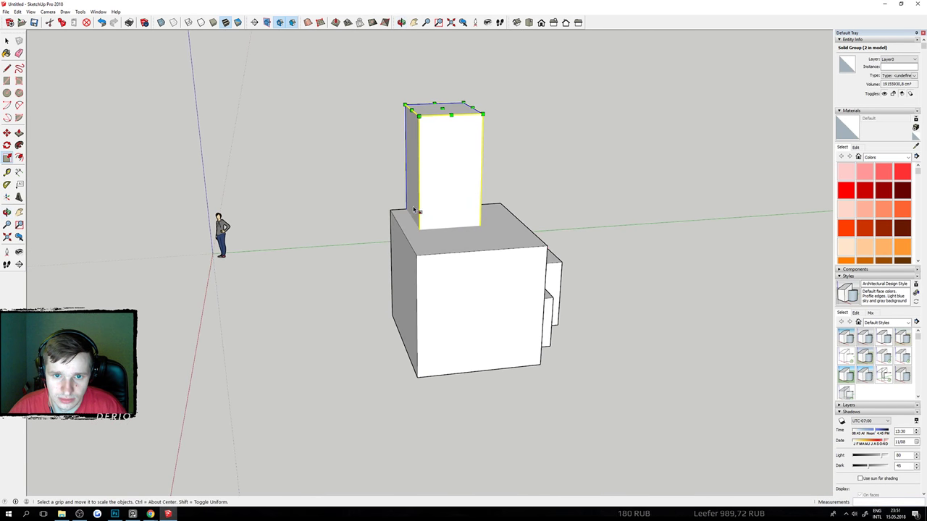
pyautogui.press('p')
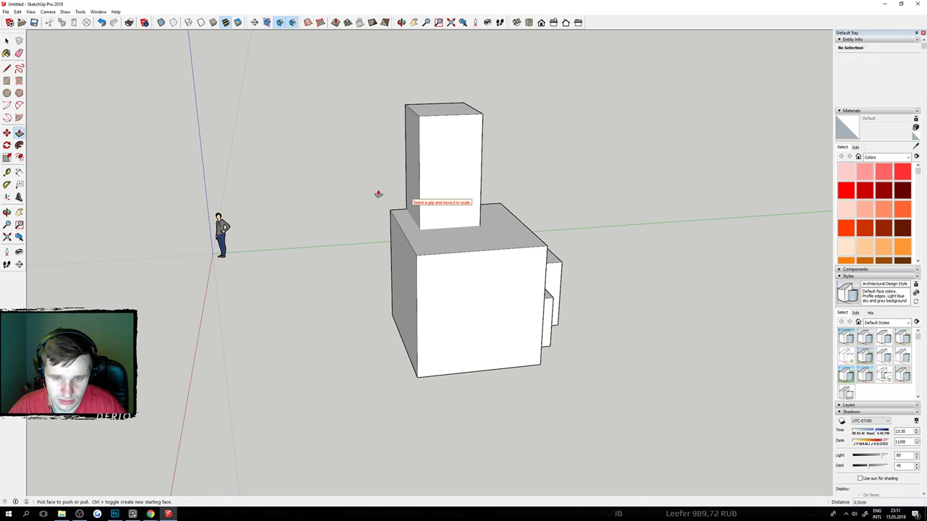
# Widen the tower by pulling its side face outward about 46.2 cm with Push/Pull inside the group.
pyautogui.press('space')
pyautogui.doubleClick(428, 182)
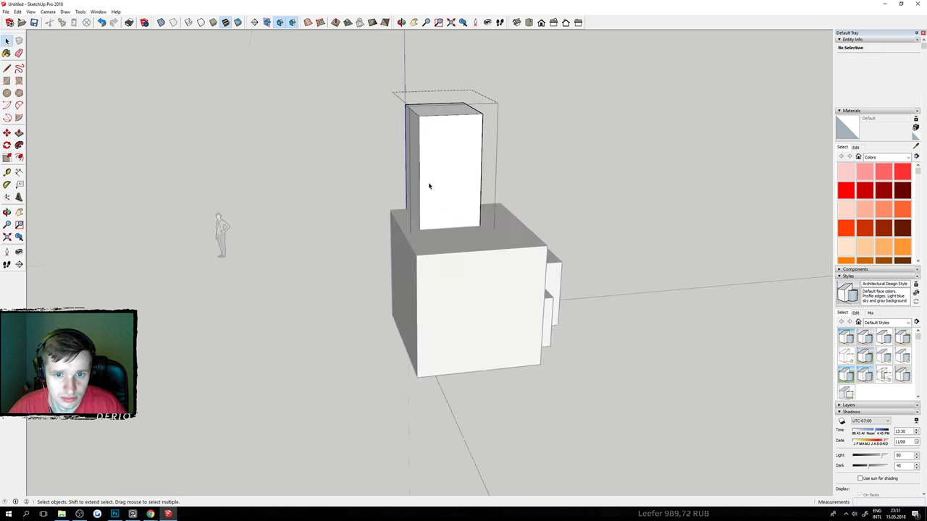
pyautogui.press('p')
pyautogui.moveTo(416, 188); pyautogui.dragTo(398, 188)
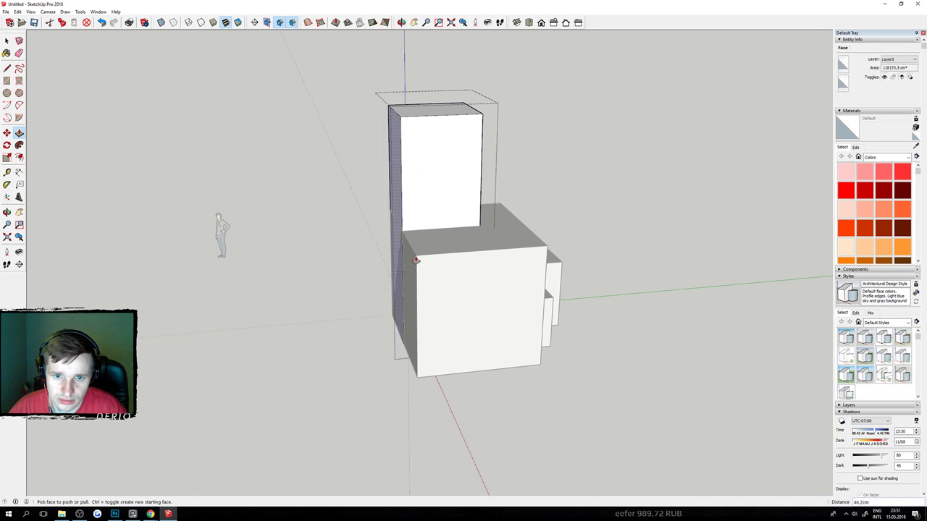
pyautogui.click(6, 41)
pyautogui.click(193, 165)
pyautogui.scroll(-3, 246, 169)
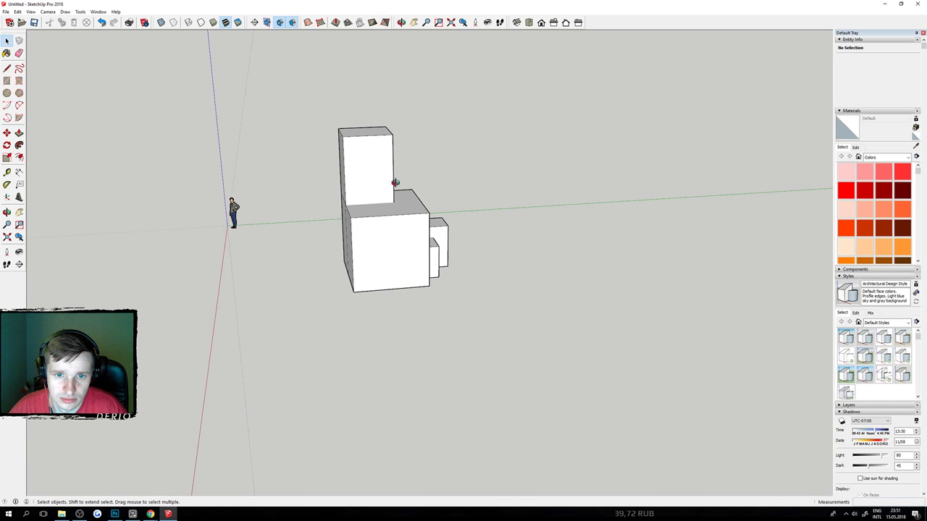
# Pull the lower front block's outer face forward about 69.5 cm so that it is flush with the neighbouring block.
pyautogui.moveTo(396, 182); pyautogui.dragTo(442, 271)
pyautogui.press('o')
pyautogui.press('space')
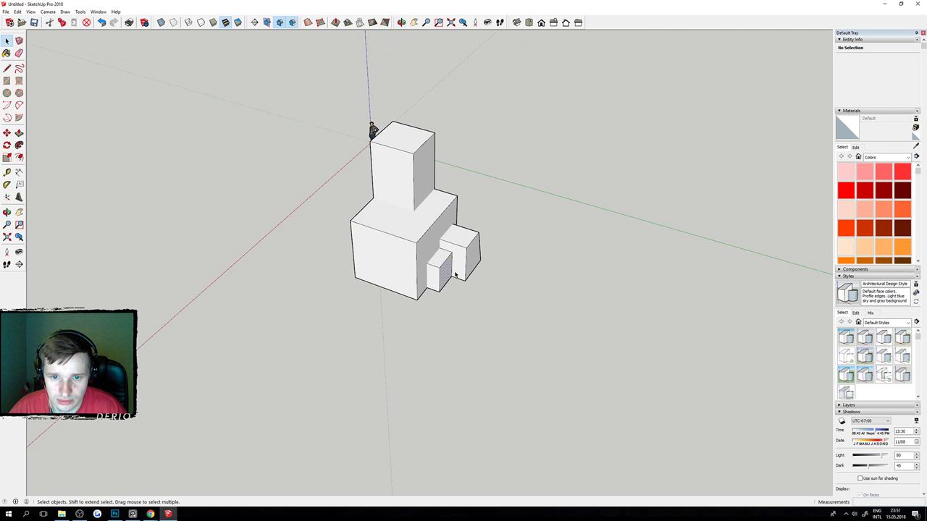
pyautogui.click(455, 274)
pyautogui.scroll(2, 473, 272)
pyautogui.press('p')
pyautogui.click(434, 275)
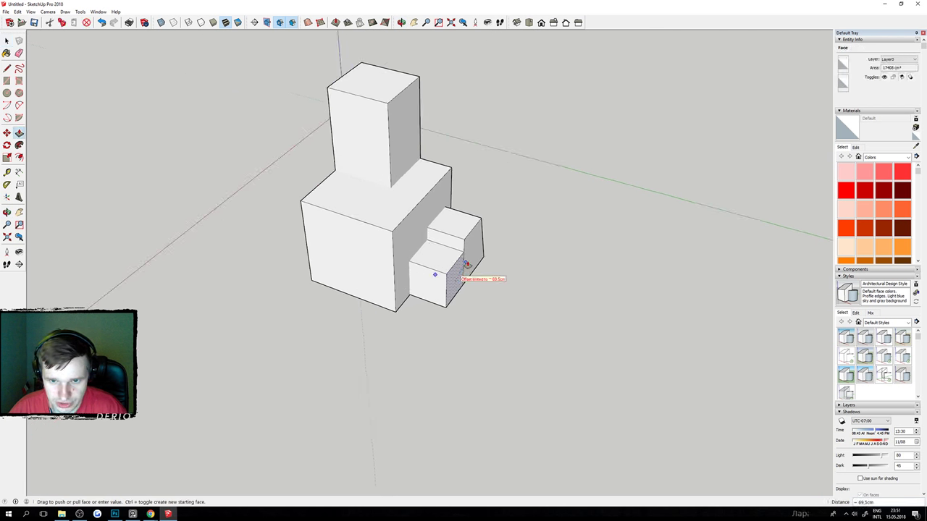
pyautogui.click(465, 266)
# Display the model in wireframe and examine from several angles how the blocks and the tower overlap.
pyautogui.press('o')
pyautogui.moveTo(413, 296); pyautogui.dragTo(572, 159)
pyautogui.moveTo(569, 203); pyautogui.dragTo(559, 292)
pyautogui.press('p')
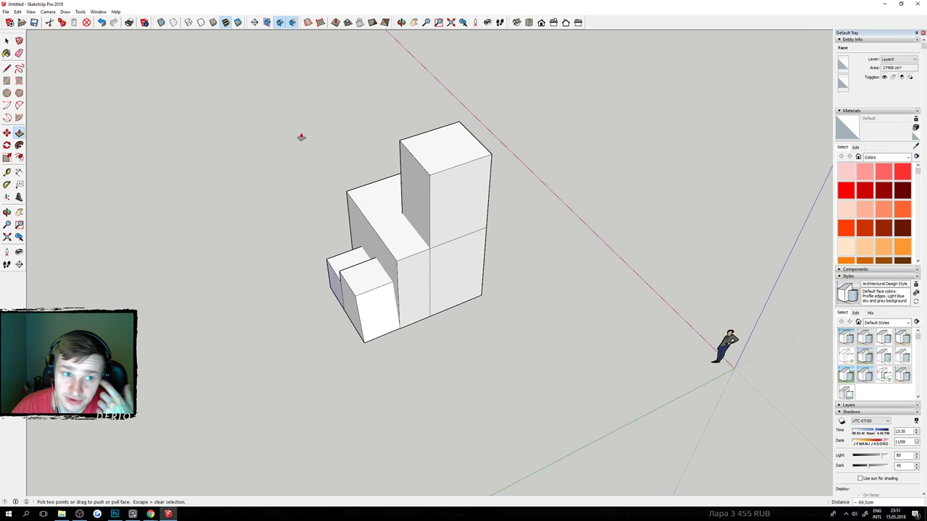
pyautogui.click(189, 22)
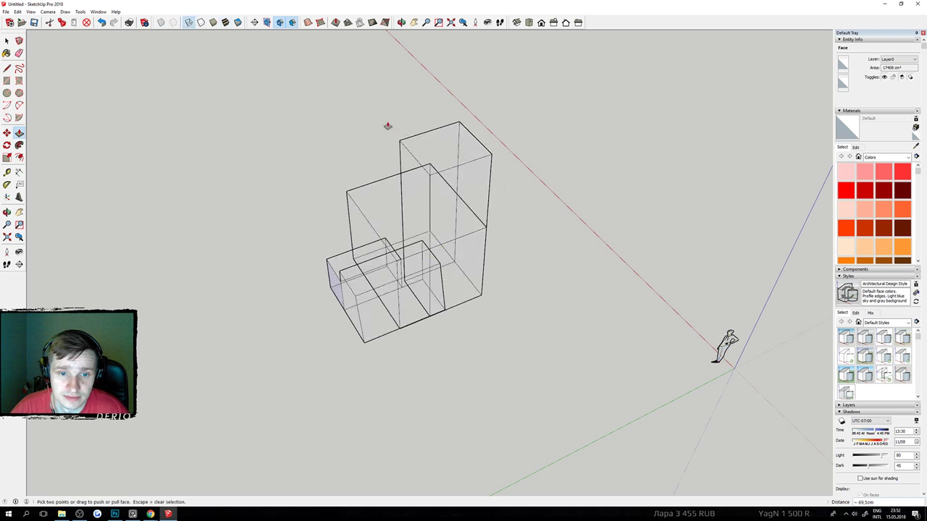
pyautogui.click(6, 40)
pyautogui.click(233, 158)
pyautogui.moveTo(230, 226); pyautogui.dragTo(628, 196)
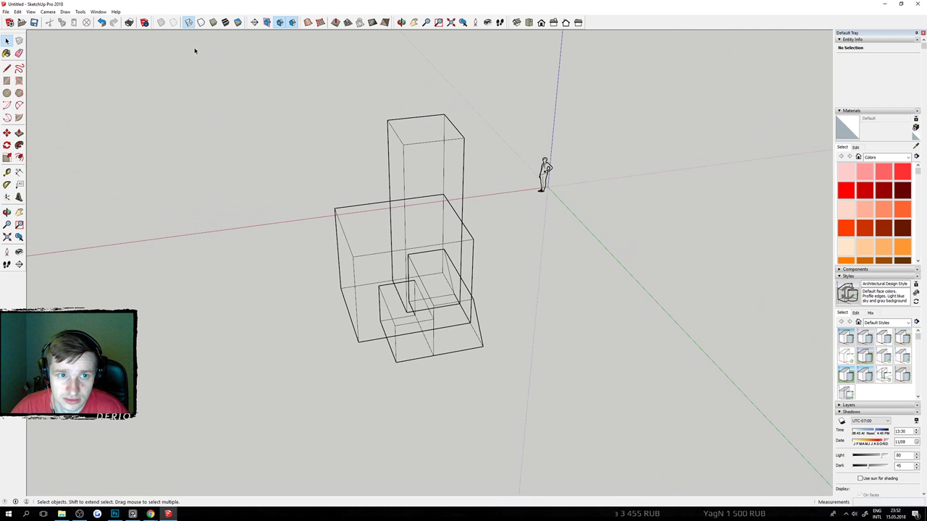
# Examine the massing with dashed back edges, comparing it with the wireframe display from different sides.
pyautogui.moveTo(254, 69)
pyautogui.mouseDown()
pyautogui.moveTo(140, 155)
pyautogui.moveTo(78, 151)
pyautogui.mouseUp()
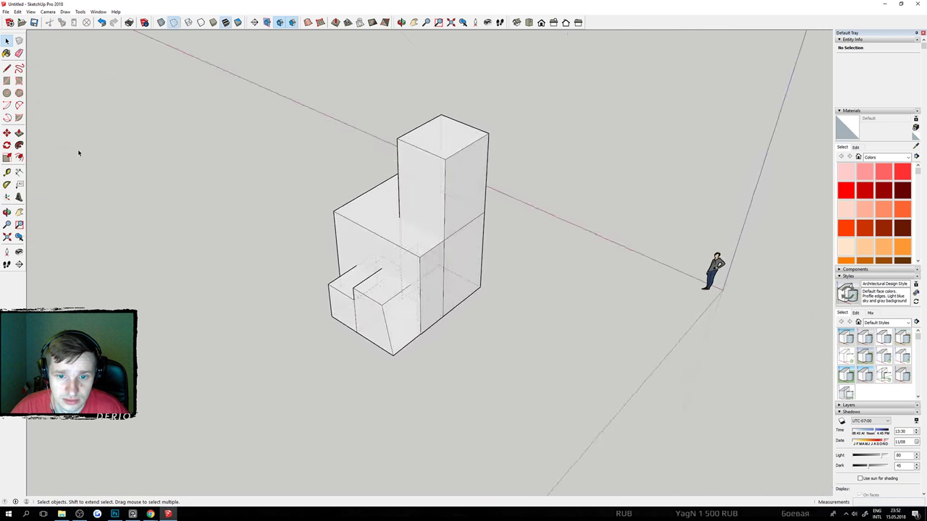
pyautogui.moveTo(217, 163); pyautogui.dragTo(7, 159)
pyautogui.press('space')
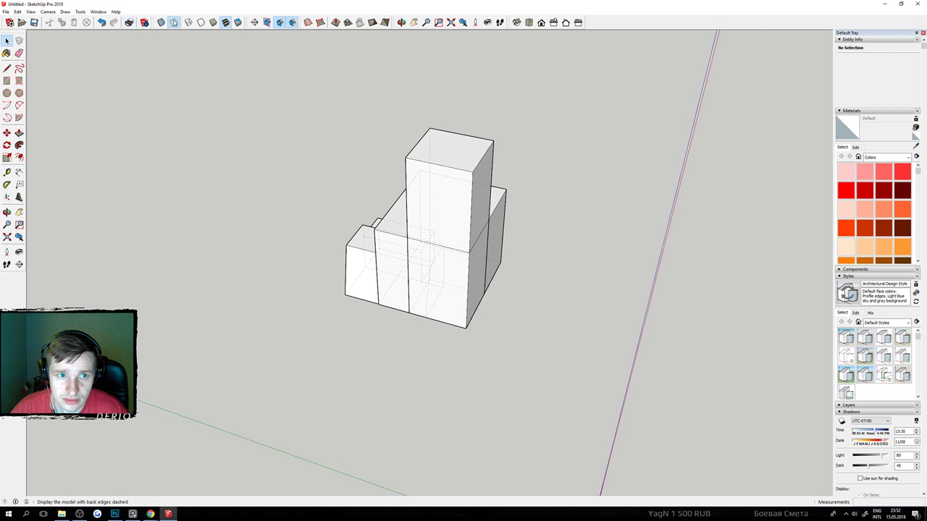
pyautogui.click(189, 23)
pyautogui.press('o')
pyautogui.moveTo(246, 145); pyautogui.dragTo(641, 263)
pyautogui.press('space')
pyautogui.moveTo(194, 93); pyautogui.dragTo(362, 86)
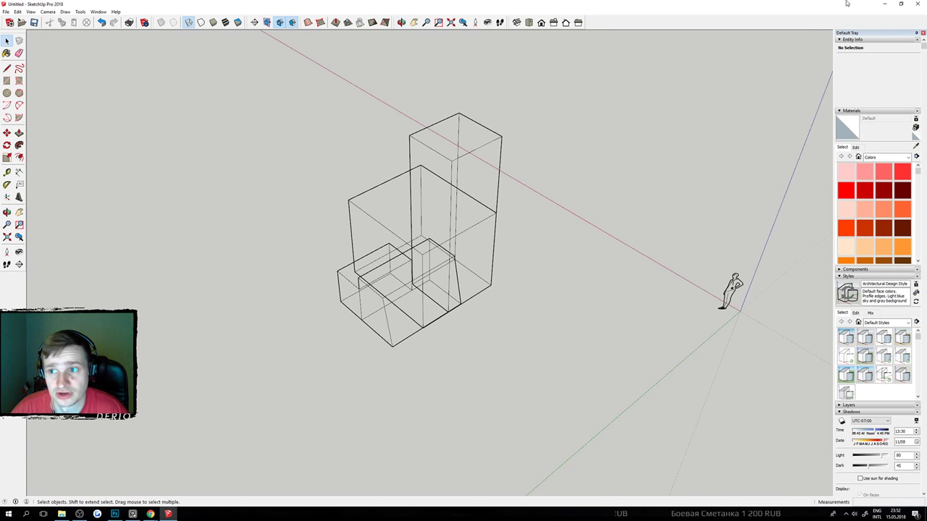
# Close SketchUp without saving the untitled model, switch to the building document in Photoshop and take up the Brush tool.
pyautogui.click(920, 4)
pyautogui.click(465, 273)
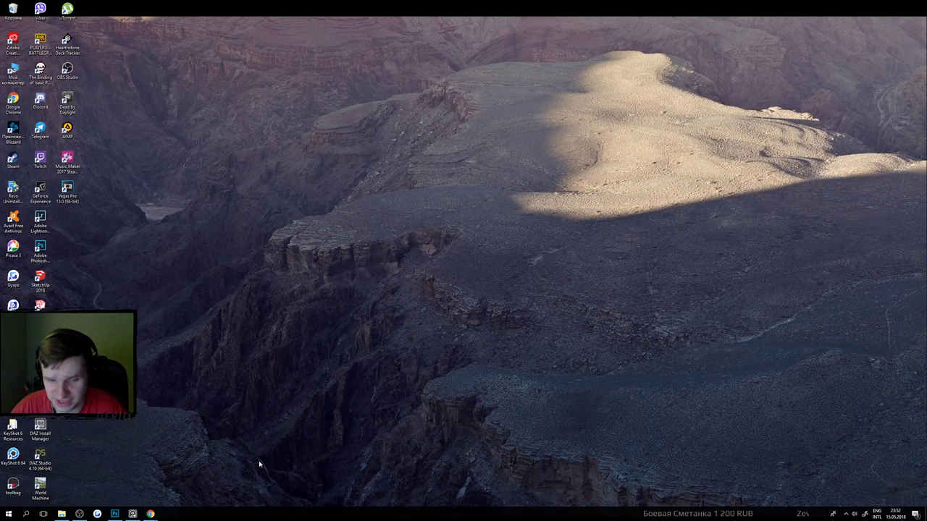
pyautogui.click(115, 513)
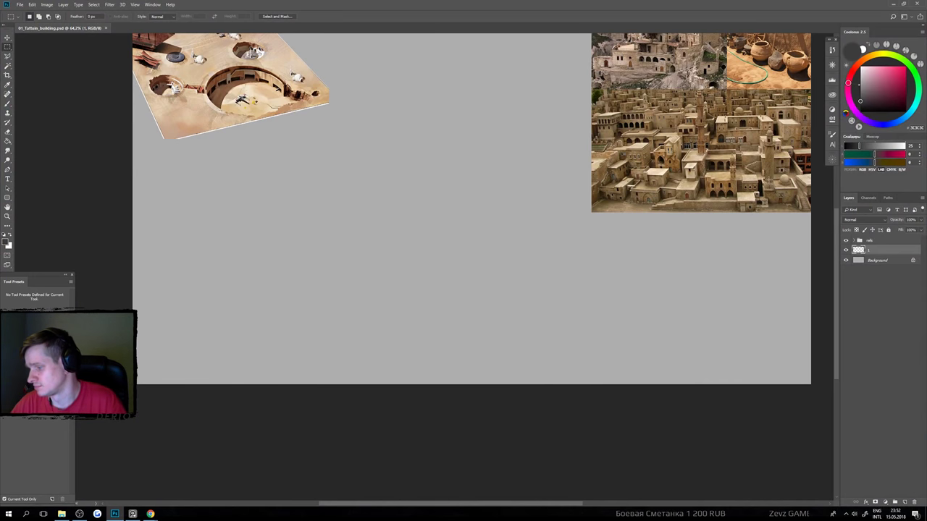
pyautogui.moveTo(473, 64); pyautogui.dragTo(451, 146)
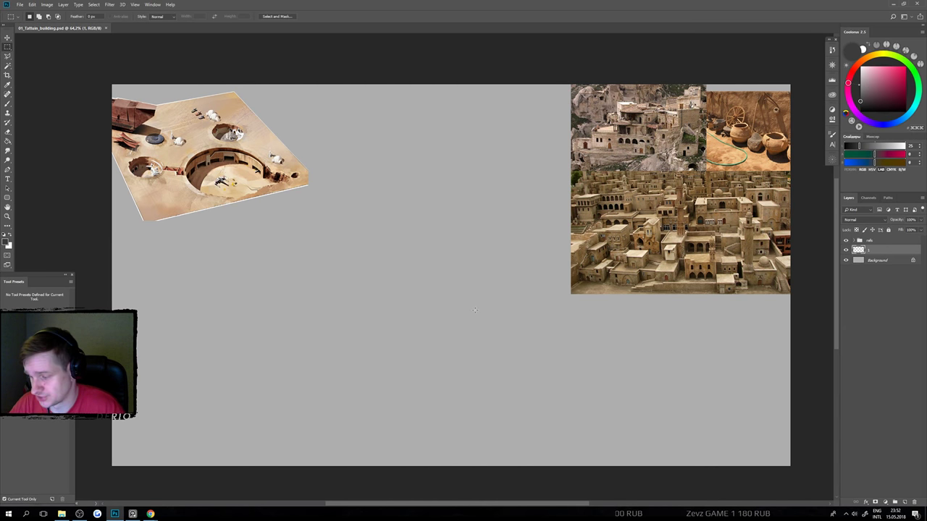
pyautogui.press('b')
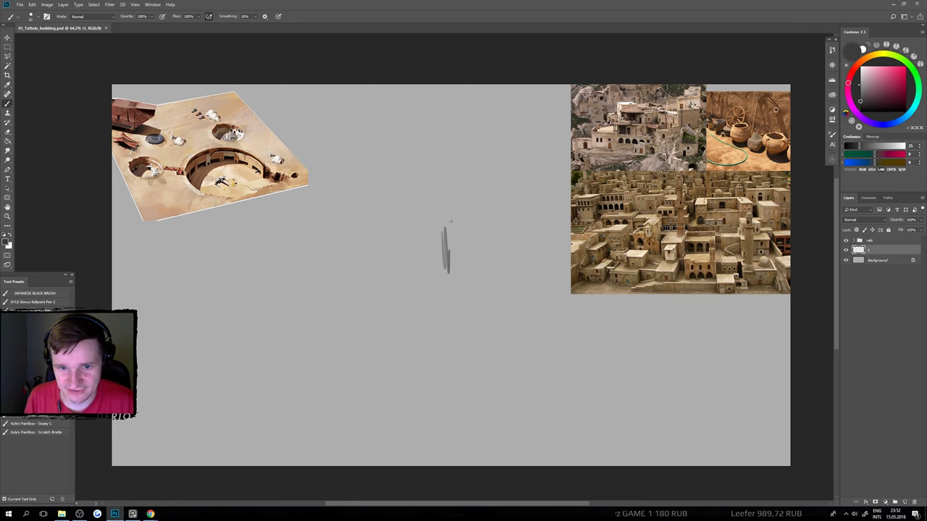
pyautogui.hotkey('ctrl', 'z')
pyautogui.moveTo(451, 221)
pyautogui.mouseDown()
pyautogui.moveTo(454, 266)
pyautogui.moveTo(425, 270)
pyautogui.moveTo(445, 278)
pyautogui.mouseUp()
pyautogui.scroll(1, 466, 278)
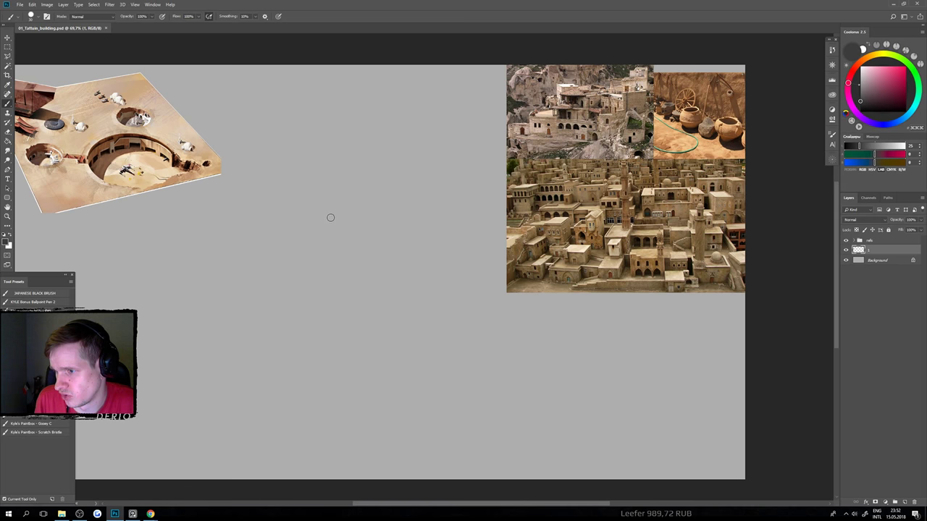
# Paint a soft grey dome with a cylindrical body beneath it, in the empty area between the reference images.
pyautogui.moveTo(327, 193)
pyautogui.mouseDown()
pyautogui.moveTo(359, 177)
pyautogui.moveTo(342, 208)
pyautogui.moveTo(348, 195)
pyautogui.moveTo(346, 202)
pyautogui.moveTo(380, 210)
pyautogui.moveTo(350, 181)
pyautogui.moveTo(320, 203)
pyautogui.moveTo(375, 201)
pyautogui.moveTo(343, 195)
pyautogui.moveTo(344, 178)
pyautogui.moveTo(362, 183)
pyautogui.moveTo(325, 189)
pyautogui.moveTo(369, 188)
pyautogui.moveTo(329, 184)
pyautogui.moveTo(351, 167)
pyautogui.moveTo(374, 186)
pyautogui.moveTo(369, 208)
pyautogui.moveTo(383, 197)
pyautogui.moveTo(327, 196)
pyautogui.moveTo(383, 196)
pyautogui.moveTo(334, 189)
pyautogui.moveTo(372, 187)
pyautogui.moveTo(328, 198)
pyautogui.moveTo(377, 194)
pyautogui.mouseUp()
pyautogui.hotkey('ctrl', 'z')
pyautogui.hotkey('ctrl', 'alt', 'z')
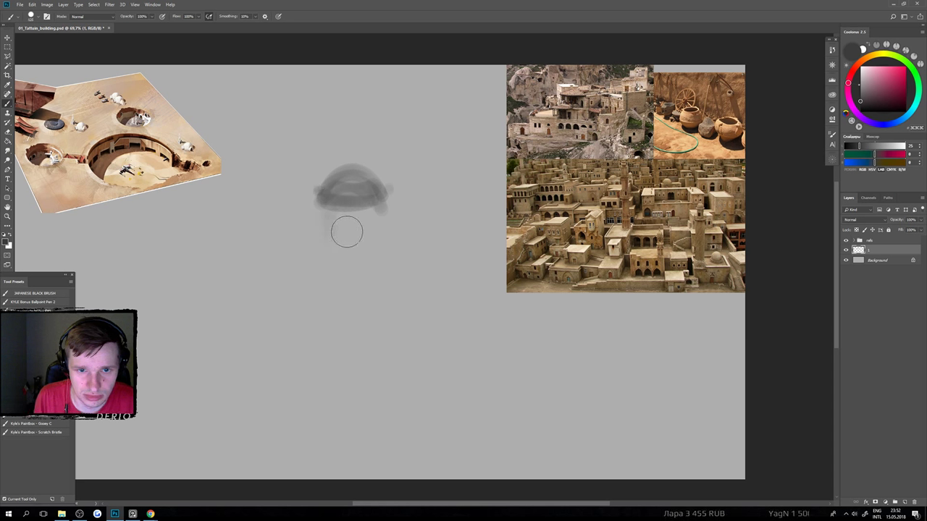
pyautogui.moveTo(339, 232)
pyautogui.mouseDown()
pyautogui.moveTo(385, 221)
pyautogui.moveTo(375, 206)
pyautogui.moveTo(366, 210)
pyautogui.moveTo(331, 233)
pyautogui.moveTo(328, 254)
pyautogui.mouseUp()
pyautogui.hotkey('ctrl', 'z')
pyautogui.moveTo(318, 217)
pyautogui.mouseDown()
pyautogui.moveTo(325, 200)
pyautogui.moveTo(327, 239)
pyautogui.moveTo(379, 232)
pyautogui.moveTo(359, 224)
pyautogui.moveTo(336, 238)
pyautogui.moveTo(413, 251)
pyautogui.mouseUp()
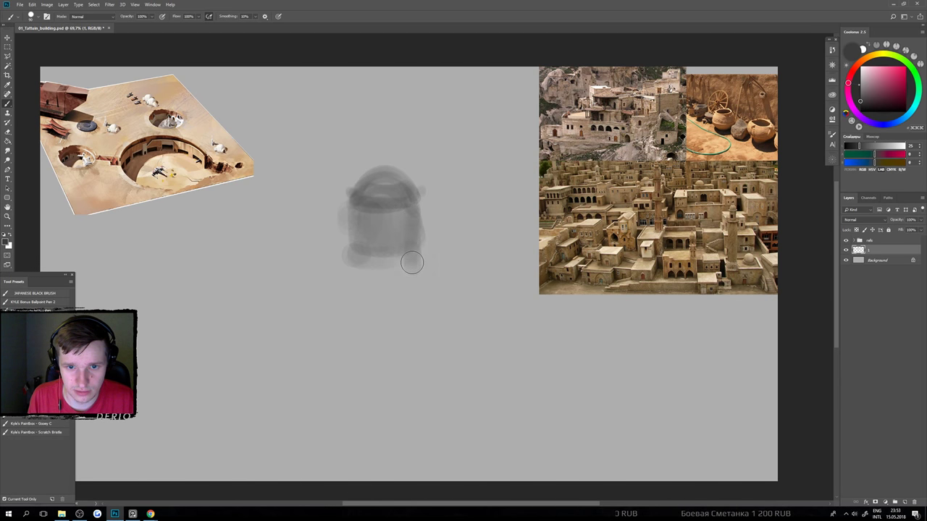
# Paint a rounded base band under the domed building's cylindrical body, redoing the stroke until its curve fits.
pyautogui.moveTo(383, 263); pyautogui.dragTo(422, 261)
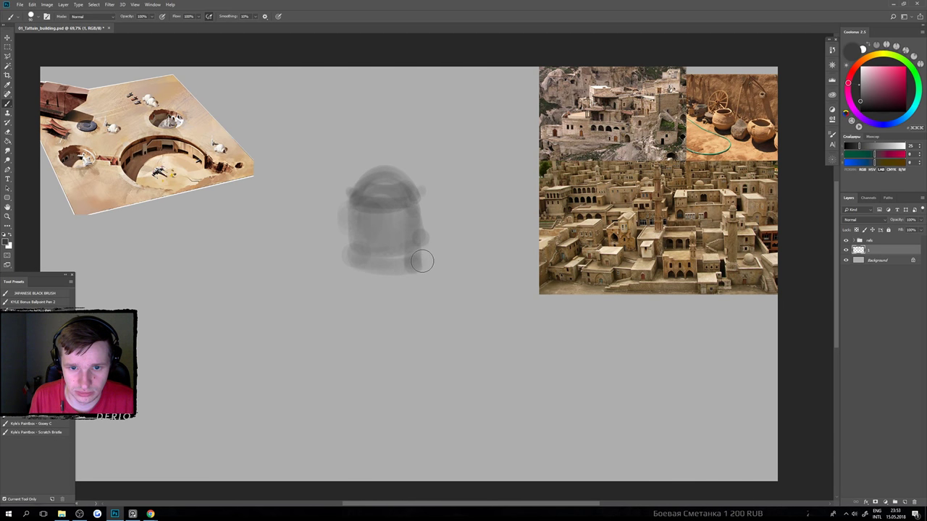
pyautogui.hotkey('ctrl', 'z')
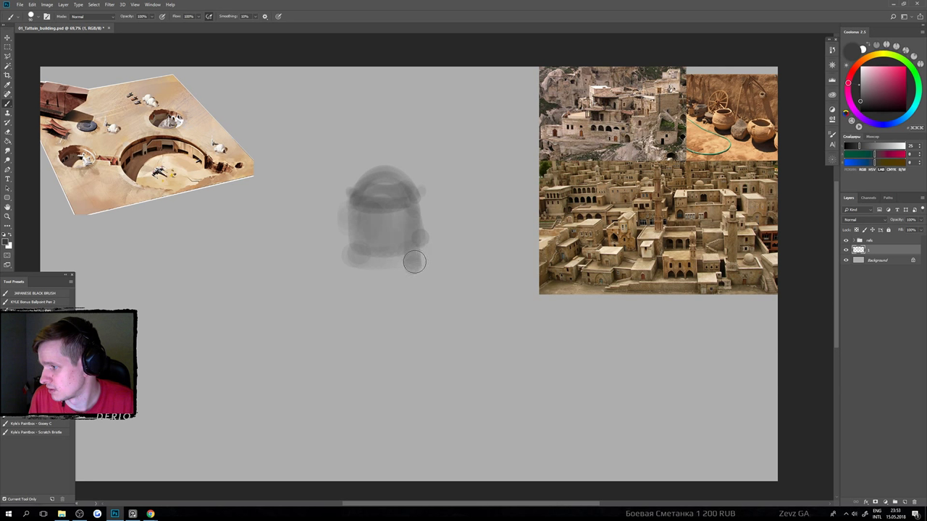
pyautogui.moveTo(368, 267); pyautogui.dragTo(427, 261)
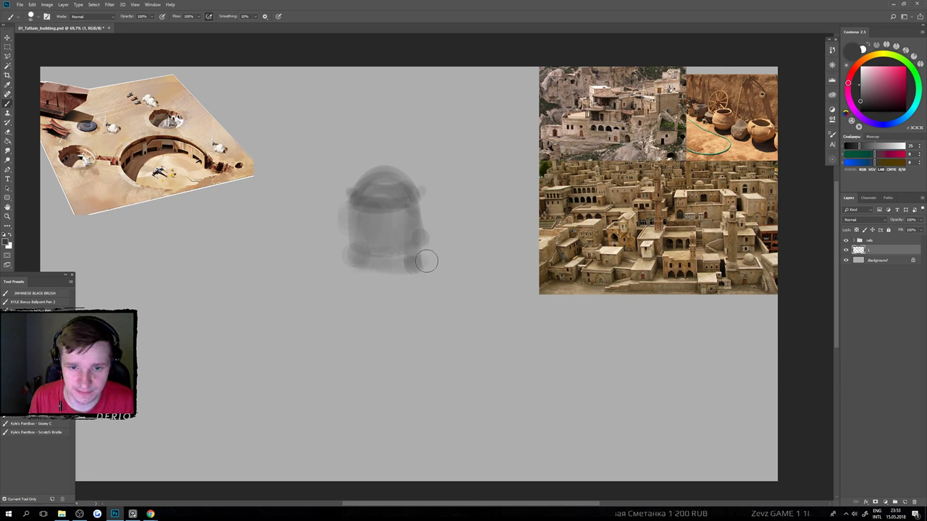
pyautogui.hotkey('ctrl', 'z')
pyautogui.moveTo(352, 263); pyautogui.dragTo(421, 256)
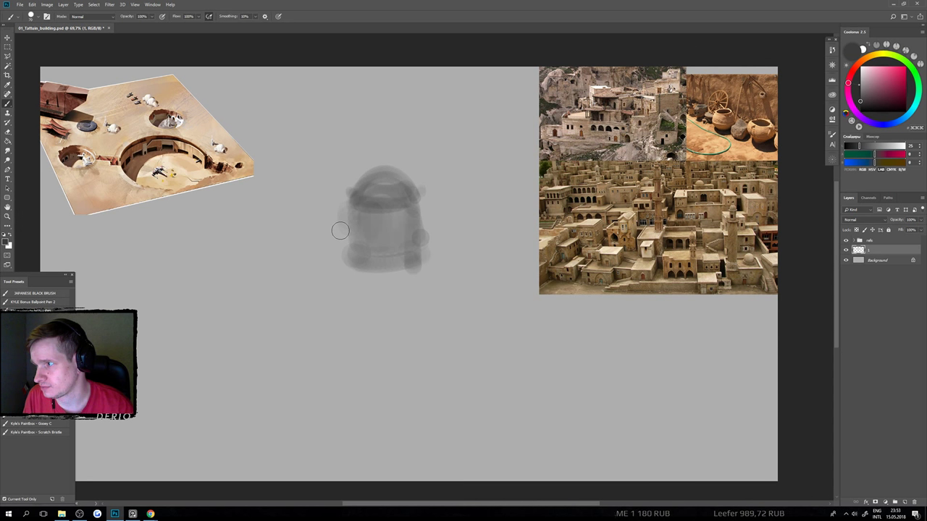
# Paint a dark window opening on the domed building's body and small protrusions on both sides, using a smaller brush.
pyautogui.moveTo(426, 199); pyautogui.dragTo(412, 228)
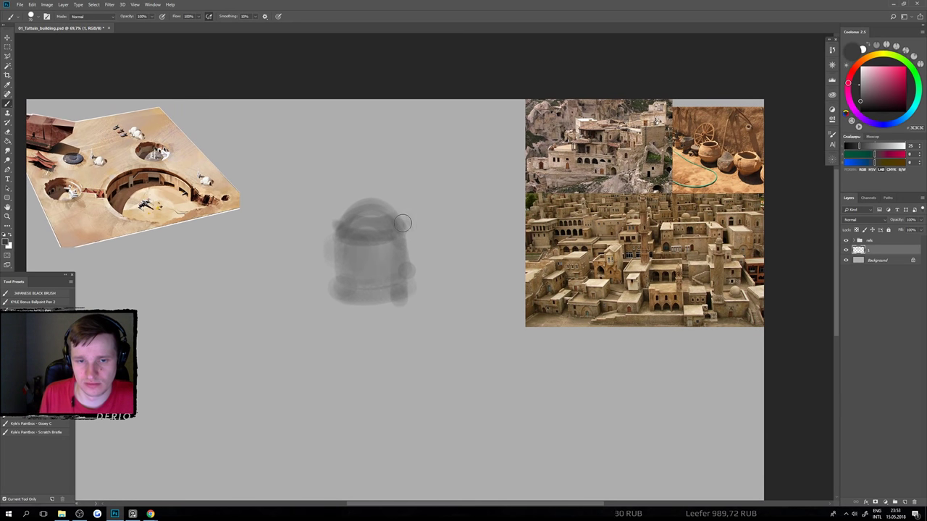
pyautogui.moveTo(346, 369)
pyautogui.mouseDown()
pyautogui.moveTo(345, 304)
pyautogui.moveTo(453, 279)
pyautogui.mouseUp()
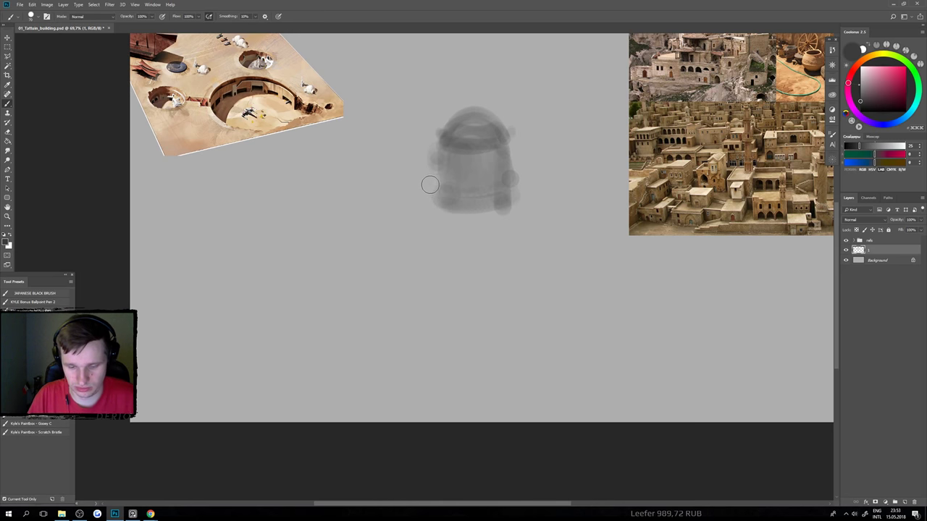
pyautogui.press('[')
pyautogui.moveTo(434, 154)
pyautogui.mouseDown()
pyautogui.moveTo(435, 166)
pyautogui.moveTo(434, 157)
pyautogui.mouseUp()
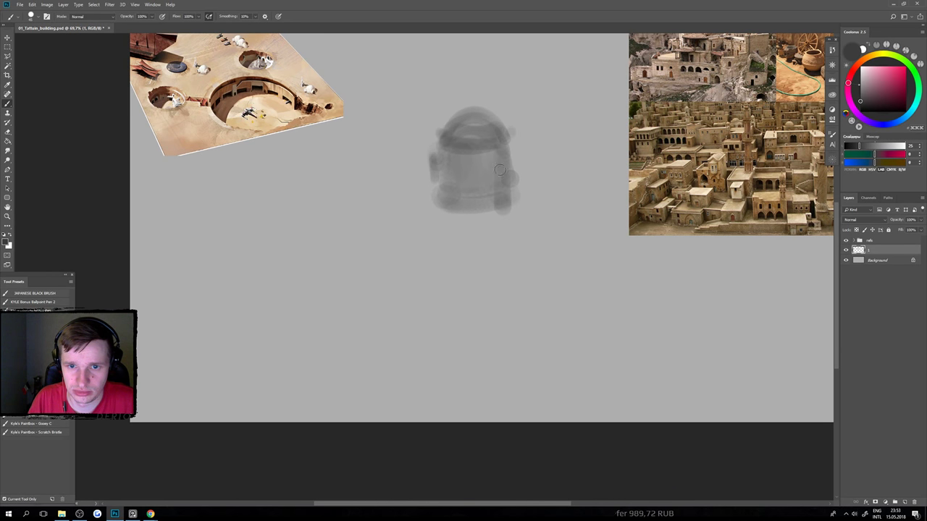
pyautogui.moveTo(480, 178)
pyautogui.mouseDown()
pyautogui.moveTo(484, 165)
pyautogui.moveTo(511, 167)
pyautogui.moveTo(514, 152)
pyautogui.moveTo(516, 163)
pyautogui.mouseUp()
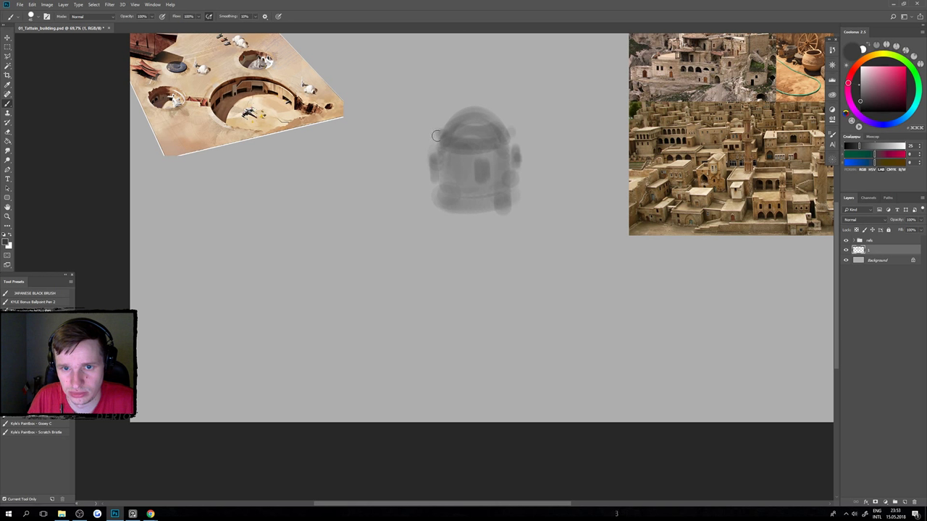
# Paint a tall, stepped spire tapering upward from the dome and add small details around the dome's edge, reducing the brush size.
pyautogui.moveTo(462, 98); pyautogui.dragTo(482, 105)
pyautogui.moveTo(488, 101)
pyautogui.mouseDown()
pyautogui.moveTo(476, 141)
pyautogui.moveTo(448, 168)
pyautogui.moveTo(448, 128)
pyautogui.moveTo(462, 146)
pyautogui.moveTo(450, 116)
pyautogui.moveTo(451, 133)
pyautogui.moveTo(450, 94)
pyautogui.moveTo(461, 143)
pyautogui.mouseUp()
pyautogui.press('[')
pyautogui.press('[')
pyautogui.press('[')
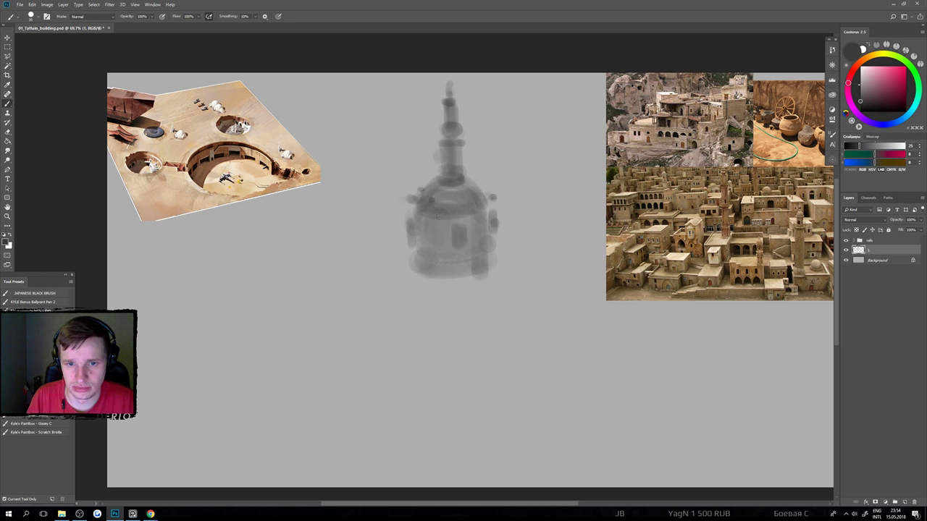
# Move the painted building slightly down on the canvas to leave more room above the spire.
pyautogui.scroll(-3, 488, 240)
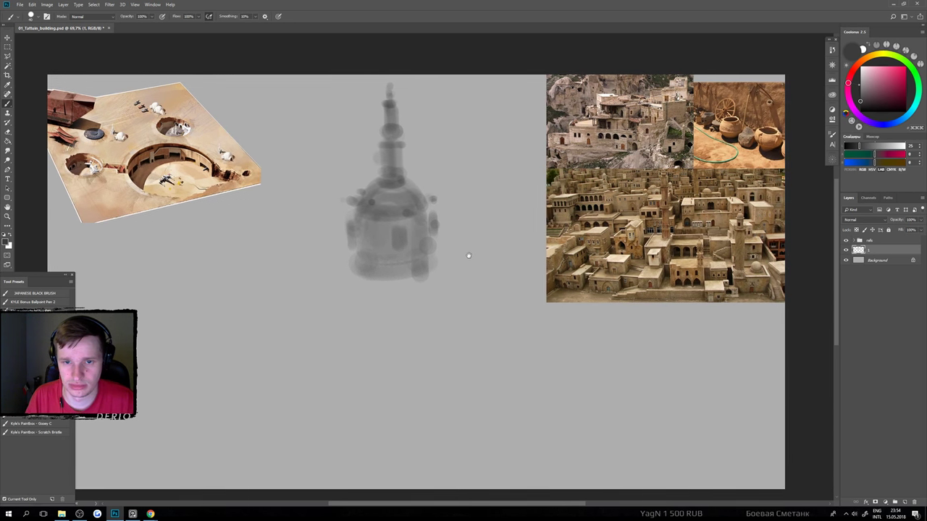
pyautogui.press('v')
pyautogui.moveTo(433, 251); pyautogui.dragTo(447, 275)
pyautogui.scroll(3, 419, 312)
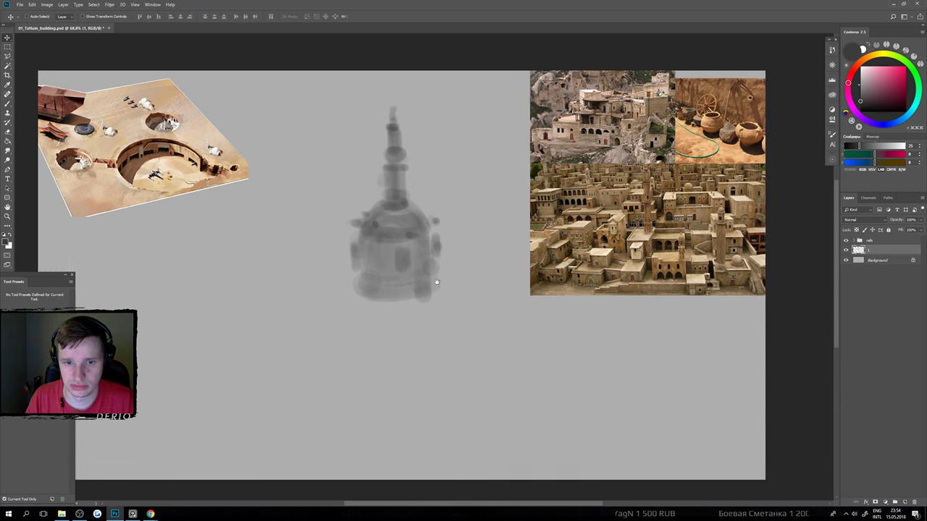
# Paint a wider, rounded plinth around the foot of the domed building with a larger brush.
pyautogui.press('b')
pyautogui.press(']')
pyautogui.press(']')
pyautogui.press(']')
pyautogui.press(']')
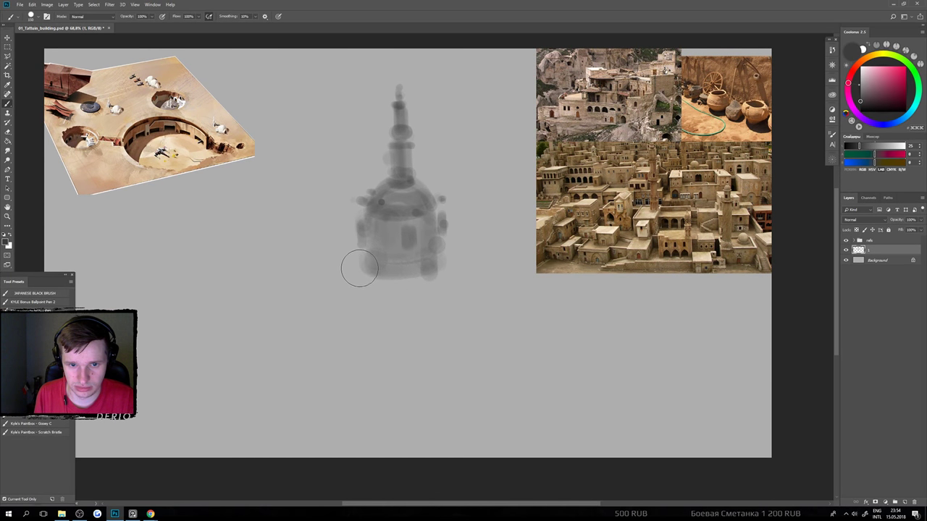
pyautogui.moveTo(352, 266)
pyautogui.mouseDown()
pyautogui.moveTo(440, 268)
pyautogui.moveTo(443, 254)
pyautogui.moveTo(452, 277)
pyautogui.moveTo(359, 291)
pyautogui.mouseUp()
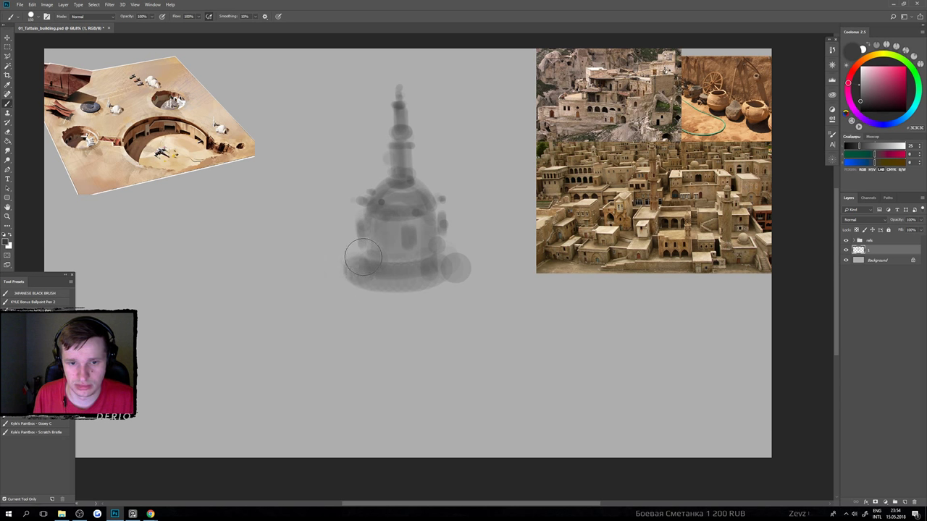
# Paint a larger, taller cylindrical building with a domed roof adjoining the spired building on its left.
pyautogui.moveTo(353, 200)
pyautogui.mouseDown()
pyautogui.moveTo(351, 180)
pyautogui.moveTo(348, 210)
pyautogui.moveTo(355, 171)
pyautogui.moveTo(343, 251)
pyautogui.moveTo(325, 178)
pyautogui.moveTo(314, 253)
pyautogui.moveTo(349, 265)
pyautogui.mouseUp()
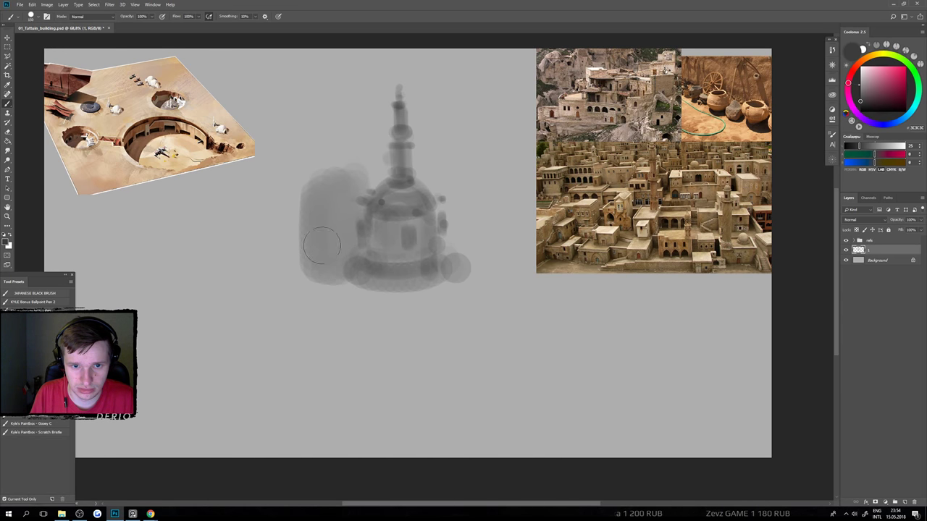
pyautogui.moveTo(311, 187)
pyautogui.mouseDown()
pyautogui.moveTo(367, 172)
pyautogui.moveTo(373, 180)
pyautogui.moveTo(357, 214)
pyautogui.moveTo(304, 194)
pyautogui.moveTo(311, 262)
pyautogui.moveTo(352, 283)
pyautogui.mouseUp()
pyautogui.scroll(-2, 352, 282)
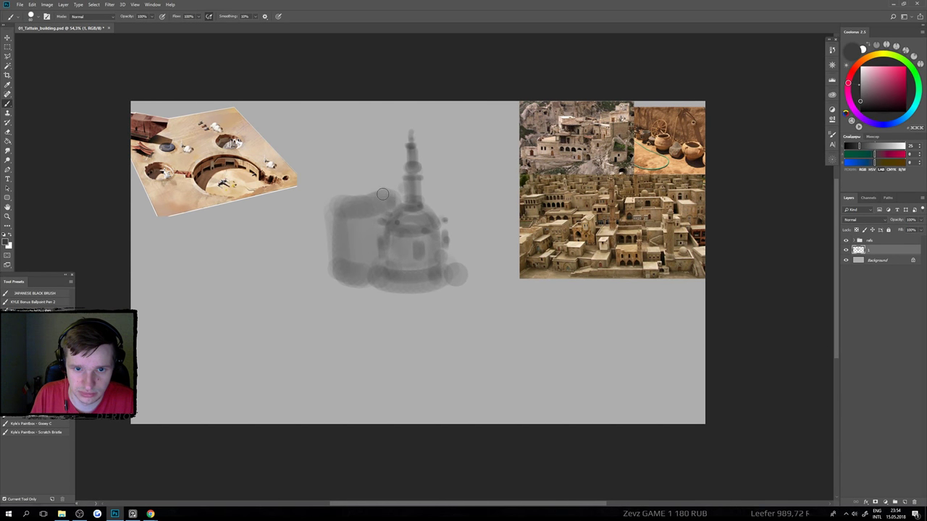
pyautogui.moveTo(348, 196)
pyautogui.mouseDown()
pyautogui.moveTo(385, 193)
pyautogui.moveTo(349, 181)
pyautogui.moveTo(378, 184)
pyautogui.moveTo(341, 195)
pyautogui.moveTo(372, 187)
pyautogui.moveTo(362, 194)
pyautogui.moveTo(383, 198)
pyautogui.moveTo(359, 210)
pyautogui.mouseUp()
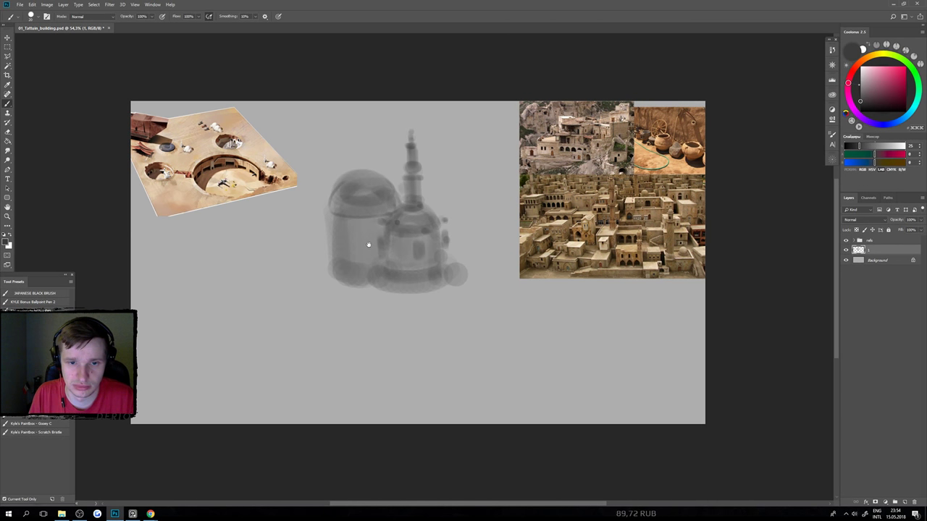
pyautogui.scroll(-2, 347, 259)
pyautogui.scroll(1, 327, 251)
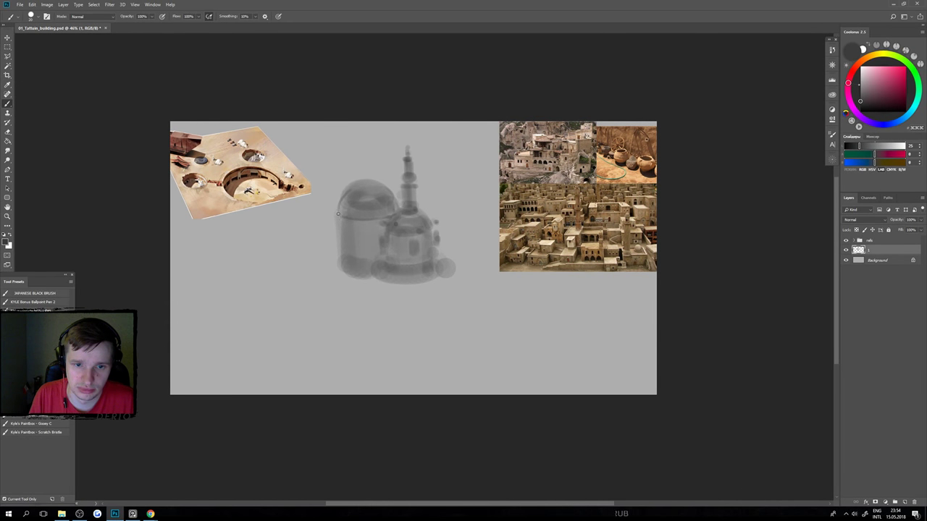
# Define the wall and window of the larger domed building and paint a spire on its dome, strung with cables to the neighbouring spire.
pyautogui.moveTo(337, 214); pyautogui.dragTo(342, 268)
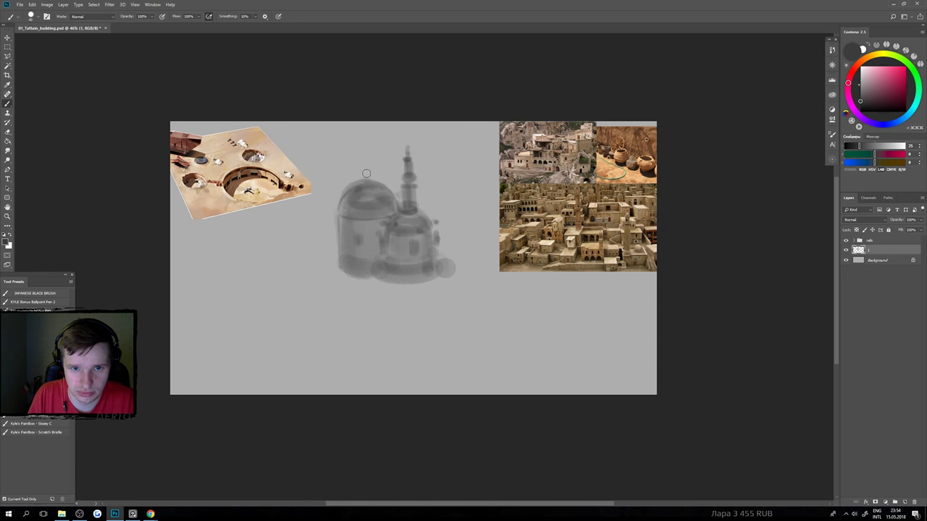
pyautogui.moveTo(362, 161); pyautogui.dragTo(368, 179)
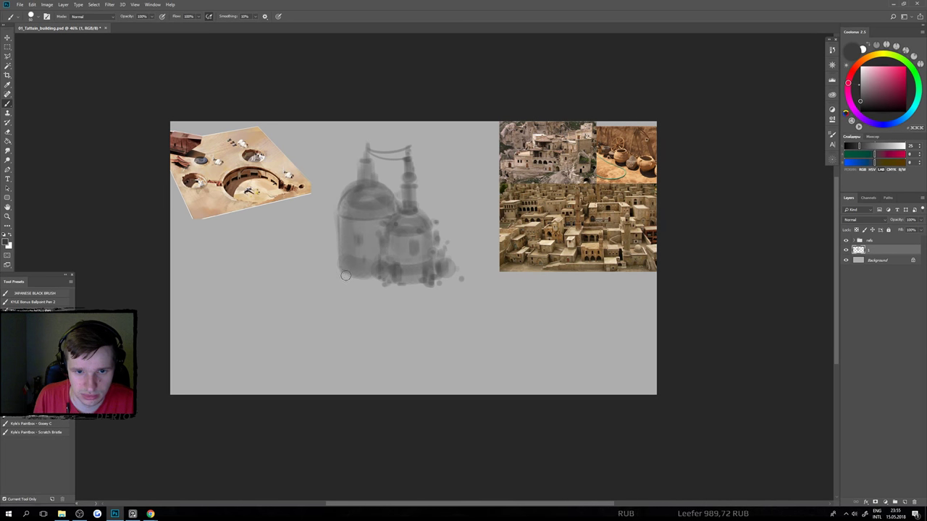
# Darken the foot of the larger domed building and paint short, rough vertical shapes along its outer side, enlarging the brush.
pyautogui.moveTo(338, 275); pyautogui.dragTo(360, 275)
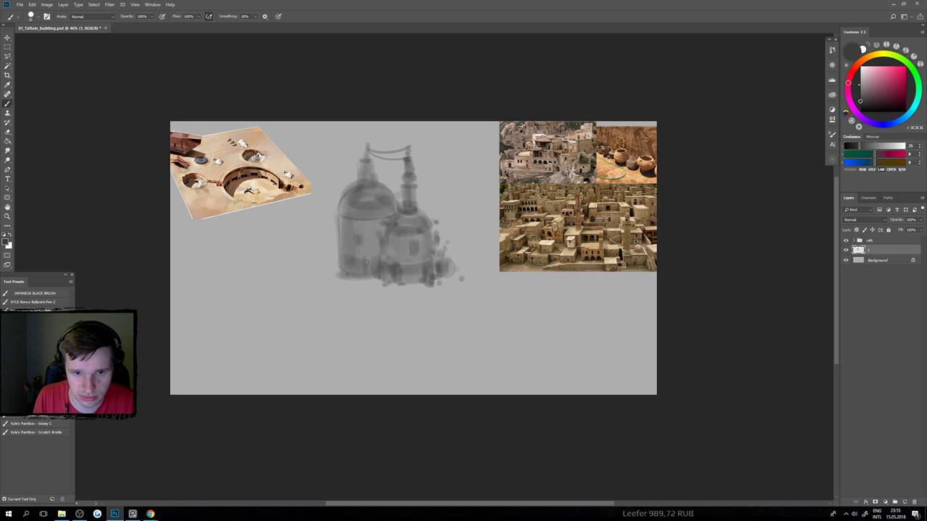
pyautogui.moveTo(367, 263)
pyautogui.mouseDown()
pyautogui.moveTo(369, 275)
pyautogui.moveTo(336, 251)
pyautogui.moveTo(338, 268)
pyautogui.moveTo(336, 253)
pyautogui.mouseUp()
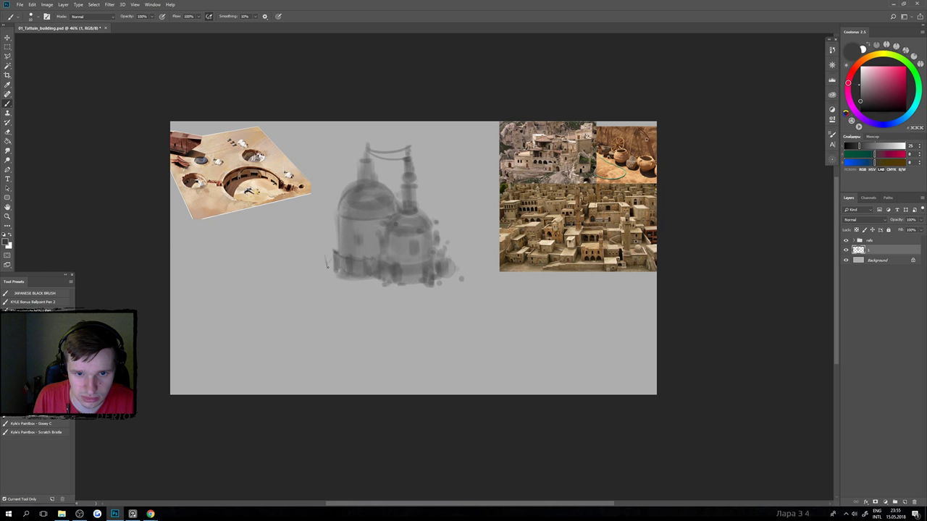
pyautogui.press(']')
pyautogui.press(']')
pyautogui.moveTo(326, 250)
pyautogui.mouseDown()
pyautogui.moveTo(328, 267)
pyautogui.moveTo(334, 247)
pyautogui.moveTo(331, 264)
pyautogui.mouseUp()
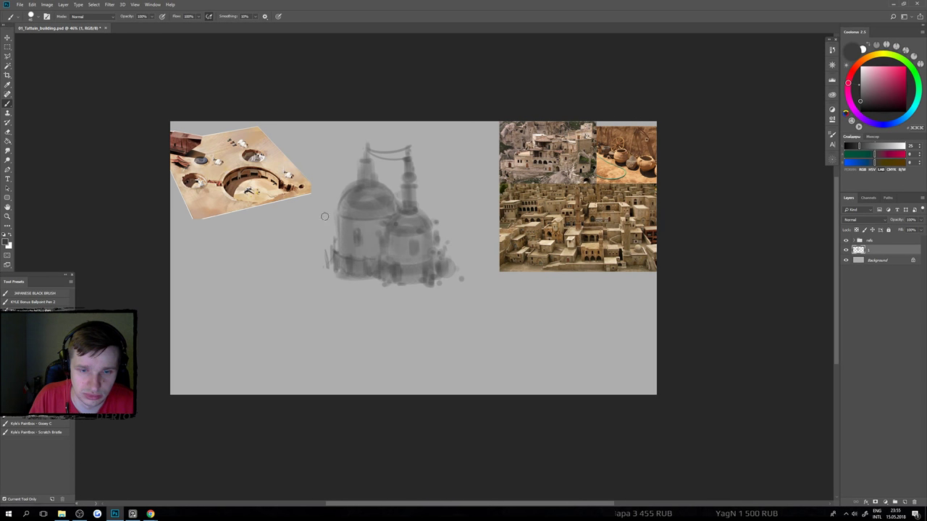
pyautogui.moveTo(328, 168); pyautogui.dragTo(330, 257)
pyautogui.hotkey('ctrl', 'z')
pyautogui.hotkey('ctrl', 'z')
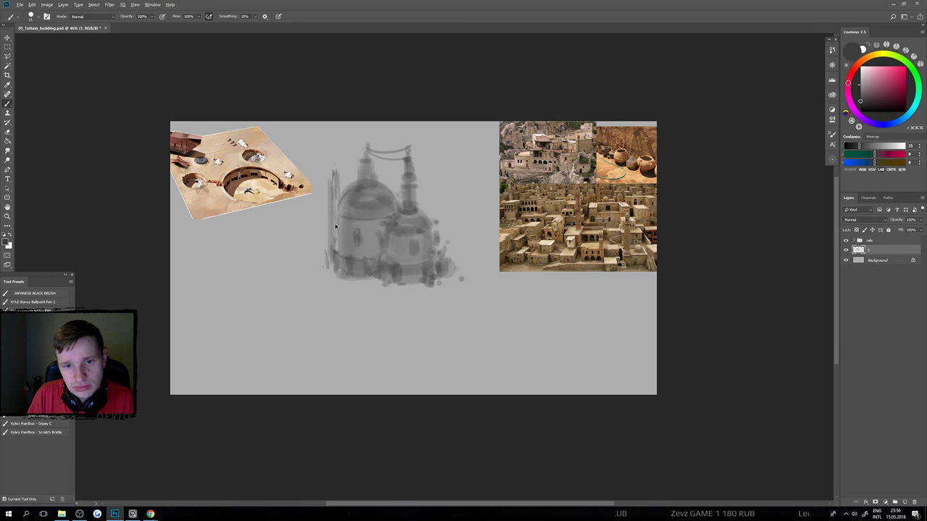
pyautogui.hotkey('ctrl', 'alt', 'z')
pyautogui.hotkey('ctrl', 'alt', 'z')
pyautogui.hotkey('ctrl', 'alt', 'z')
pyautogui.hotkey('ctrl', 'alt', 'z')
# Move the painted building group down and to the left on the canvas.
pyautogui.press('v')
pyautogui.moveTo(416, 244)
pyautogui.mouseDown()
pyautogui.moveTo(366, 294)
pyautogui.moveTo(351, 291)
pyautogui.moveTo(371, 292)
pyautogui.mouseUp()
pyautogui.press('b')
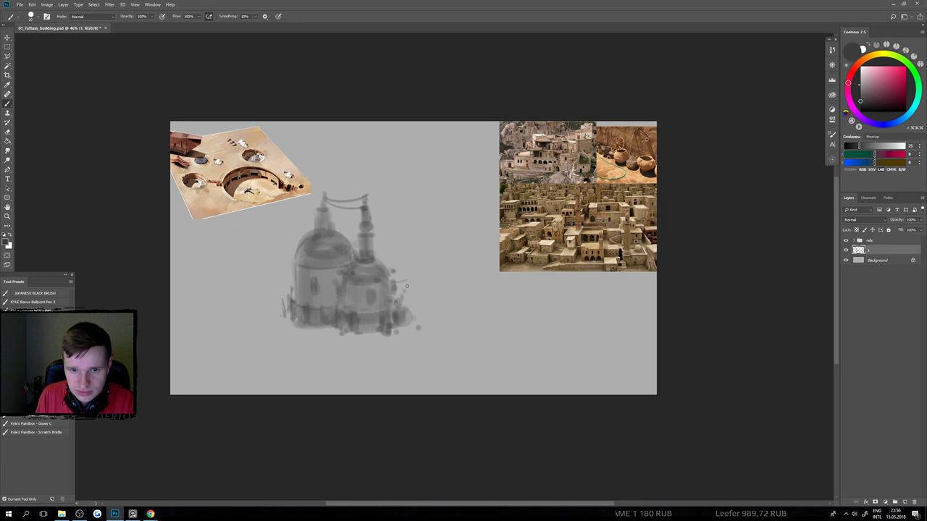
# Paint small outlying structures on both sides of the domed buildings, linked to them by cables, plus a small block on the right.
pyautogui.moveTo(410, 287)
pyautogui.mouseDown()
pyautogui.moveTo(415, 296)
pyautogui.moveTo(415, 276)
pyautogui.moveTo(420, 299)
pyautogui.moveTo(409, 269)
pyautogui.moveTo(408, 293)
pyautogui.moveTo(424, 290)
pyautogui.mouseUp()
pyautogui.moveTo(265, 310)
pyautogui.mouseDown()
pyautogui.moveTo(267, 295)
pyautogui.moveTo(261, 325)
pyautogui.moveTo(280, 340)
pyautogui.moveTo(265, 304)
pyautogui.moveTo(277, 314)
pyautogui.moveTo(269, 310)
pyautogui.moveTo(260, 342)
pyautogui.moveTo(269, 340)
pyautogui.moveTo(254, 317)
pyautogui.moveTo(248, 332)
pyautogui.moveTo(280, 334)
pyautogui.moveTo(272, 298)
pyautogui.moveTo(274, 306)
pyautogui.moveTo(293, 298)
pyautogui.mouseUp()
pyautogui.press(']')
pyautogui.press(']')
pyautogui.press(']')
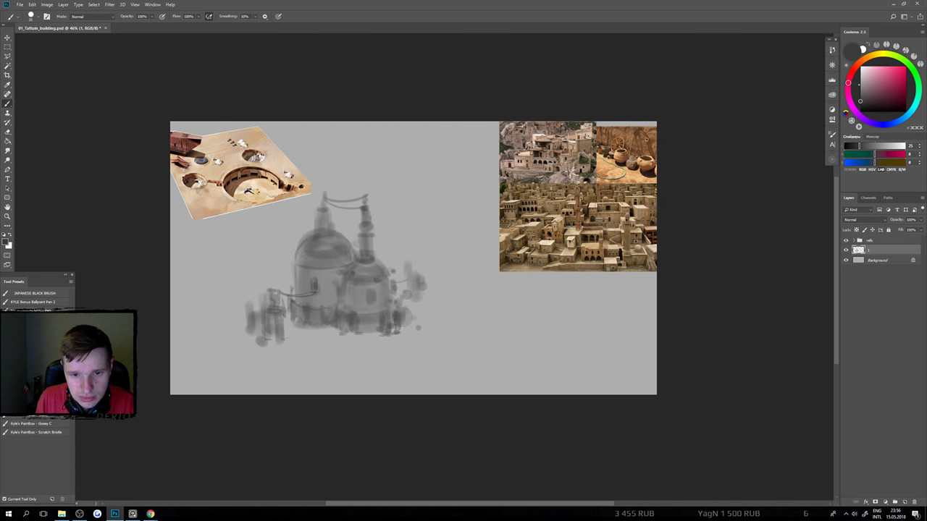
pyautogui.moveTo(424, 319)
pyautogui.mouseDown()
pyautogui.moveTo(415, 319)
pyautogui.moveTo(427, 319)
pyautogui.mouseUp()
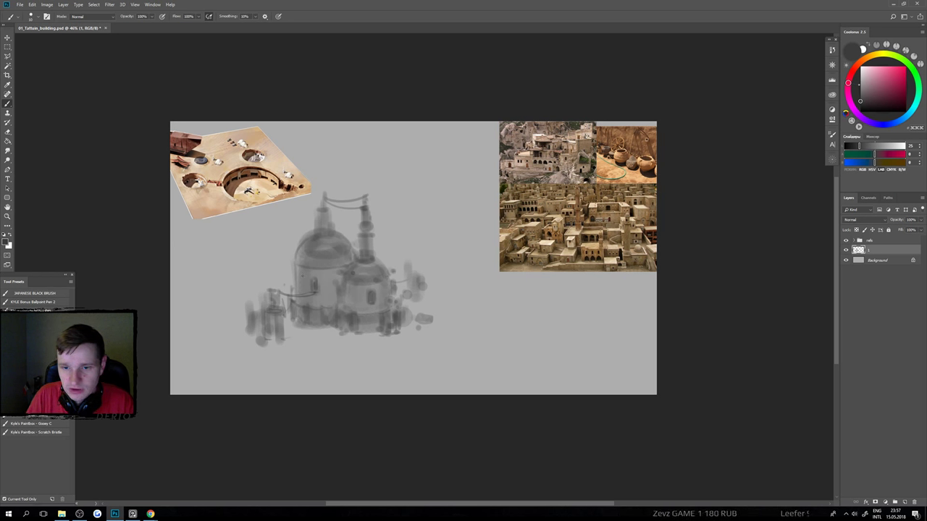
# Outline the small towers to the right of the domed buildings with a fine brush and top them with thin pointed antennas.
pyautogui.scroll(3, 478, 293)
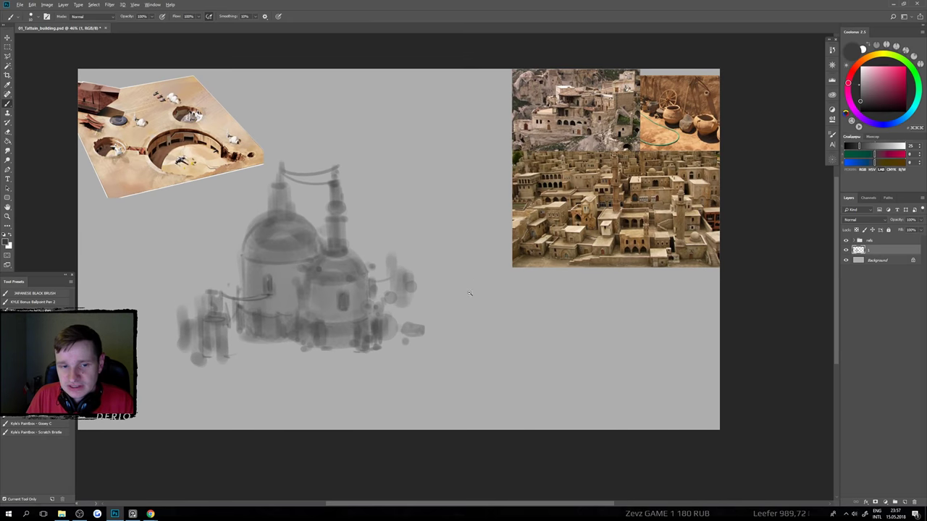
pyautogui.hscroll(2, 380, 306)
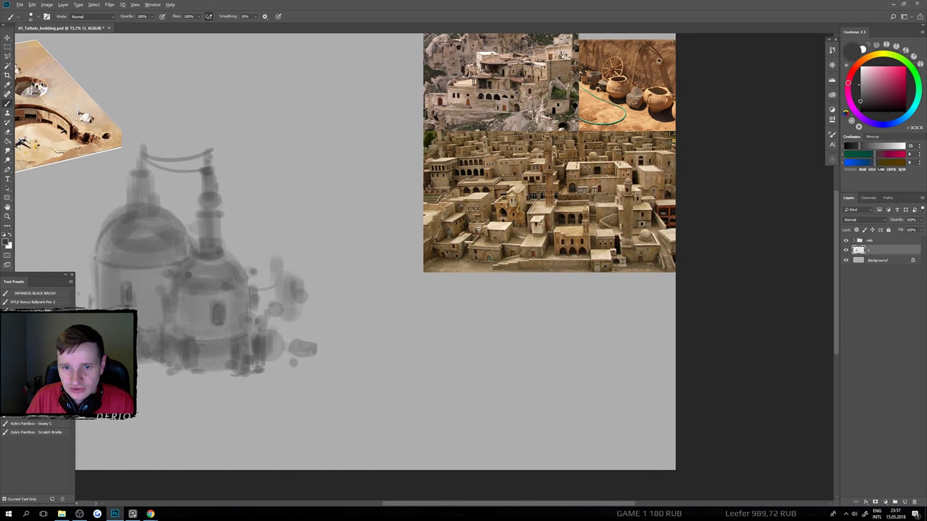
pyautogui.scroll(2, 492, 206)
pyautogui.scroll(-2, 495, 204)
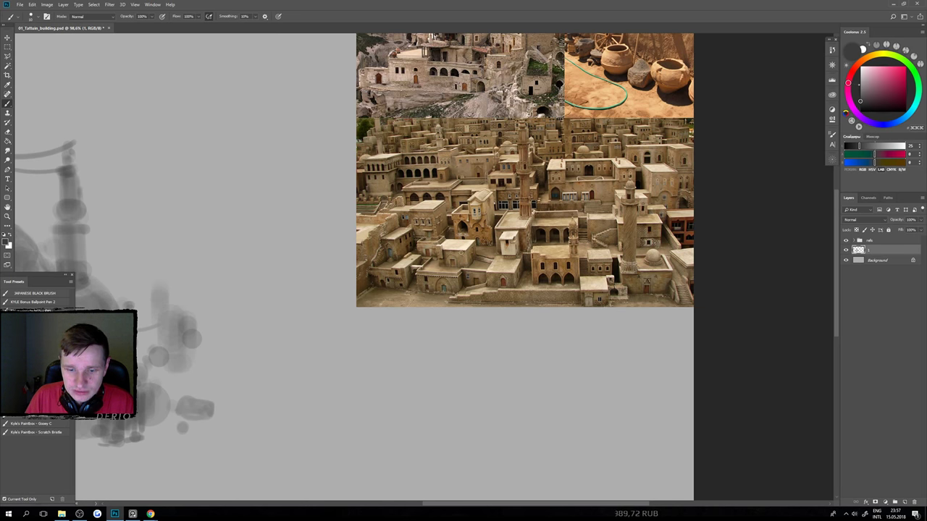
pyautogui.moveTo(275, 307); pyautogui.dragTo(428, 270)
pyautogui.scroll(-3, 431, 261)
pyautogui.hotkey('ctrl', 'z')
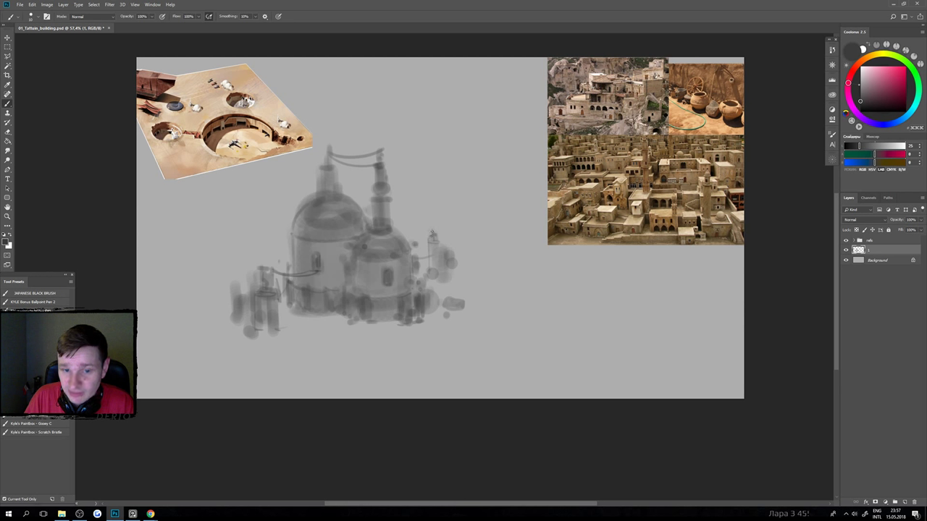
pyautogui.moveTo(433, 230); pyautogui.dragTo(434, 216)
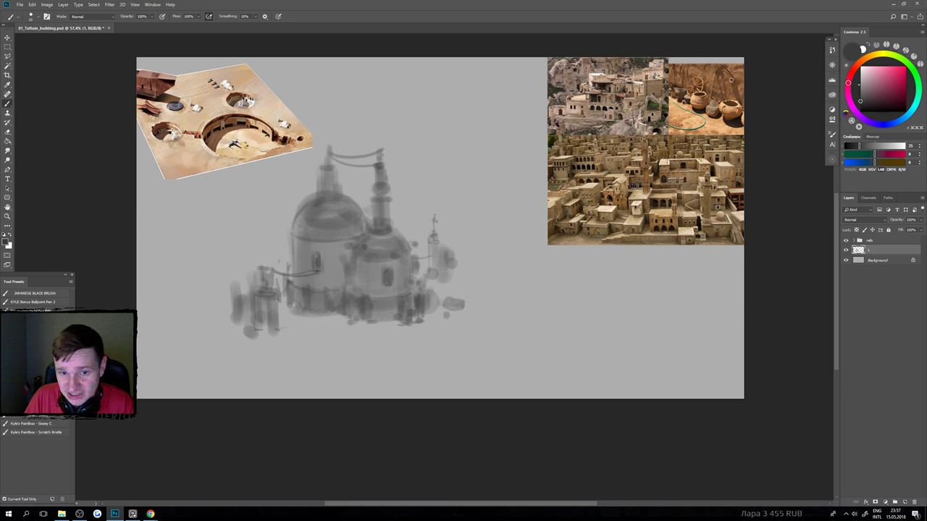
pyautogui.moveTo(445, 240); pyautogui.dragTo(447, 235)
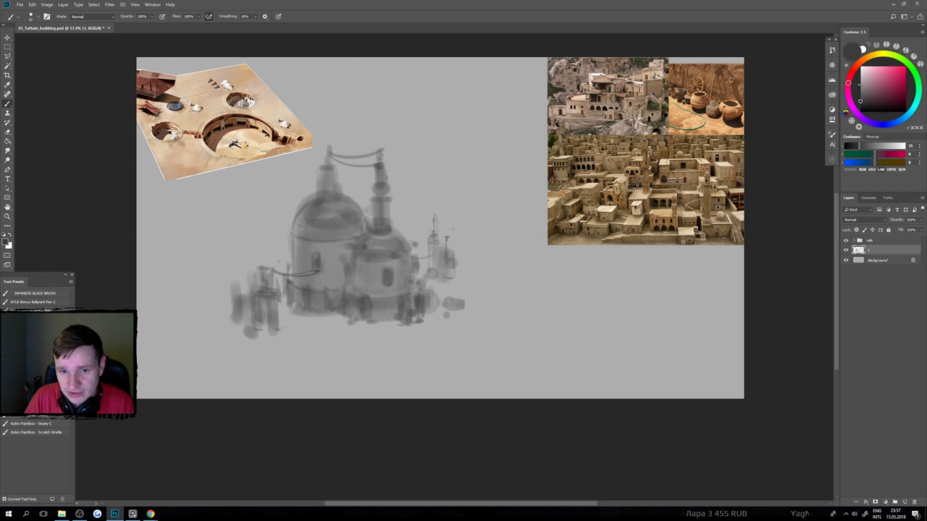
pyautogui.moveTo(449, 283)
pyautogui.mouseDown()
pyautogui.moveTo(449, 270)
pyautogui.moveTo(440, 275)
pyautogui.mouseUp()
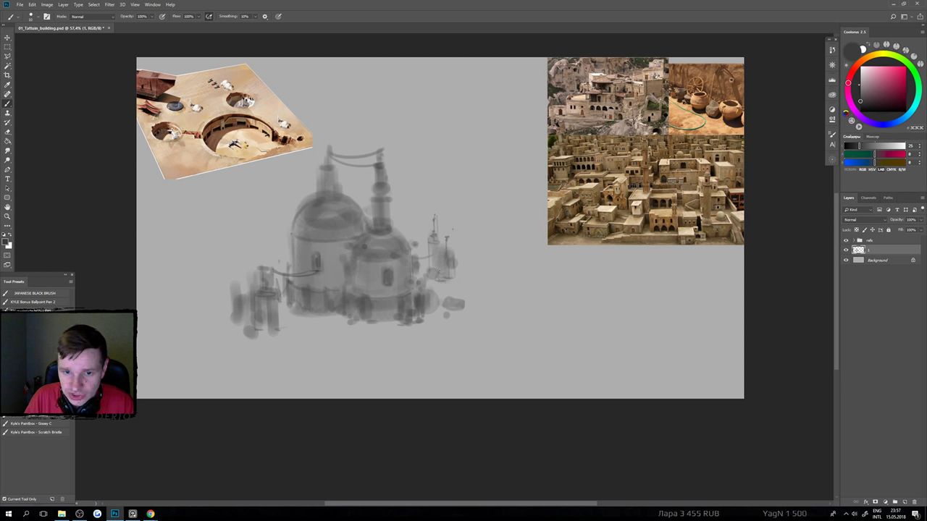
# Add fine line details to the small block on the right, the buildings' base and the cluster on the left.
pyautogui.scroll(-1, 438, 279)
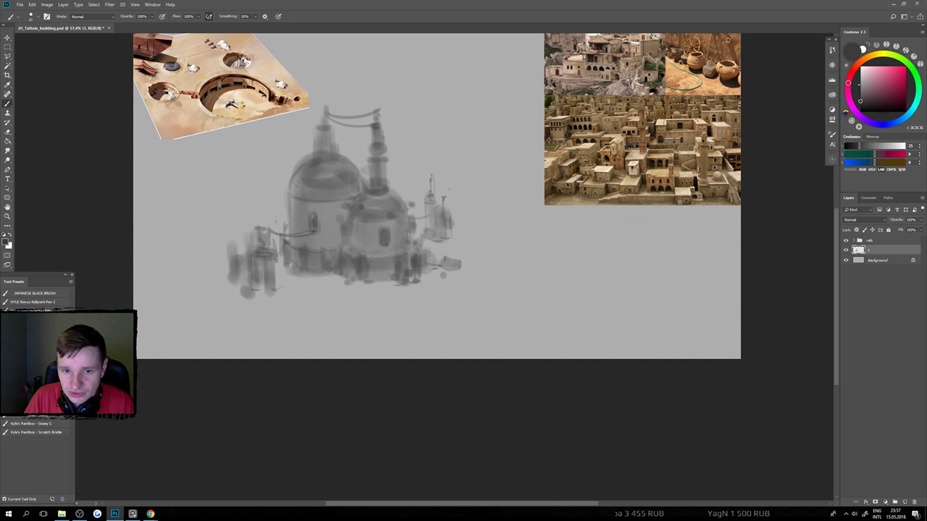
pyautogui.moveTo(435, 279); pyautogui.dragTo(459, 270)
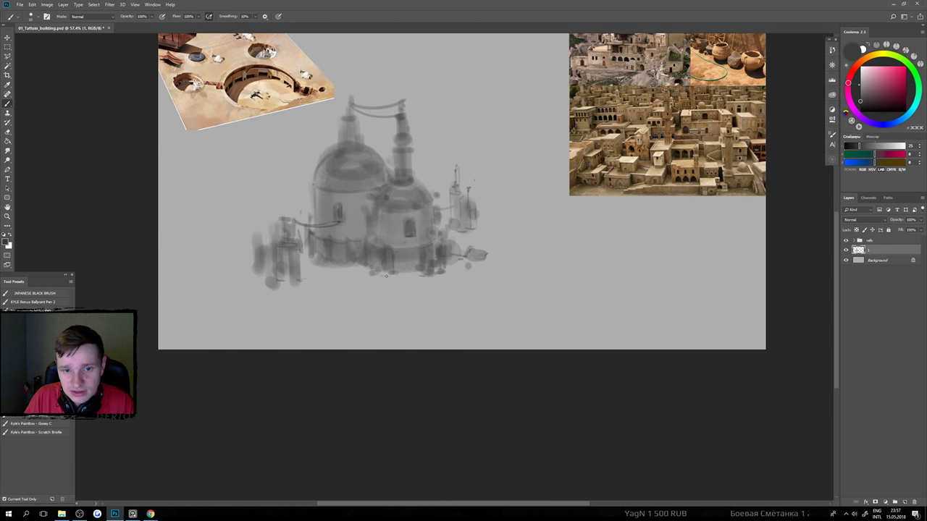
pyautogui.moveTo(404, 260); pyautogui.dragTo(414, 291)
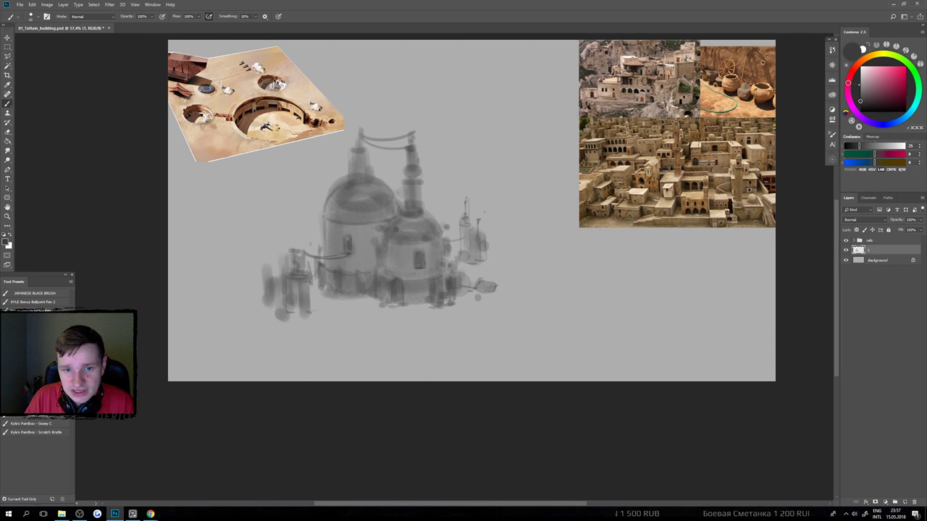
pyautogui.moveTo(316, 258); pyautogui.dragTo(327, 258)
pyautogui.scroll(-2, 283, 291)
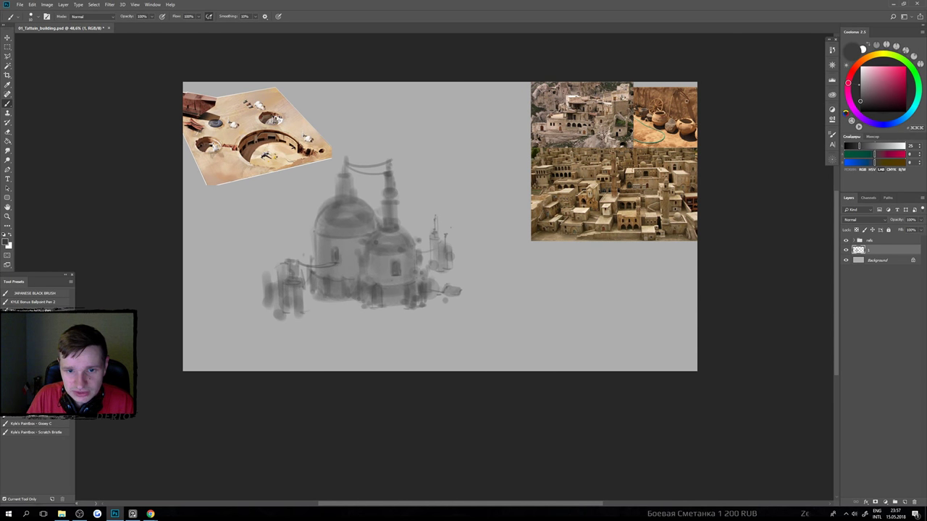
pyautogui.scroll(-1, 420, 258)
pyautogui.scroll(2, 409, 254)
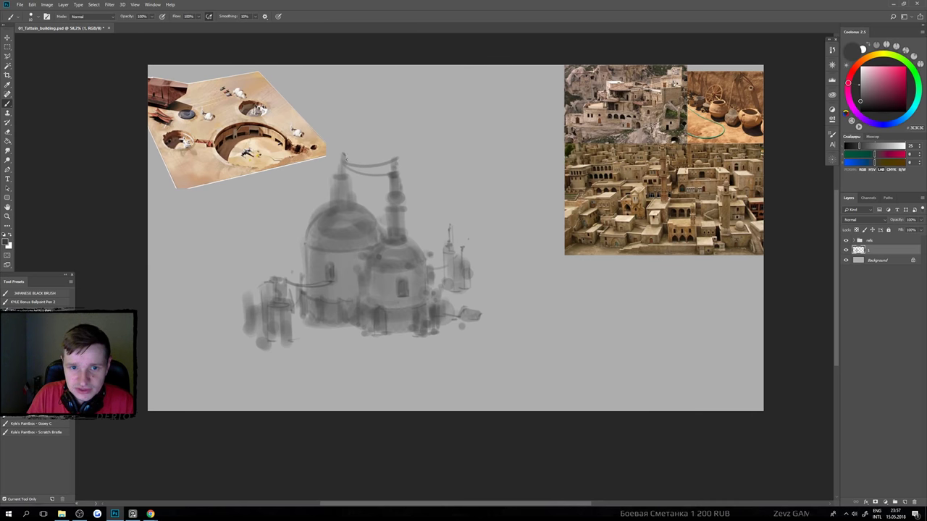
# Paint a tall, thin mast rising from the spire of the larger domed building.
pyautogui.moveTo(338, 111); pyautogui.dragTo(340, 160)
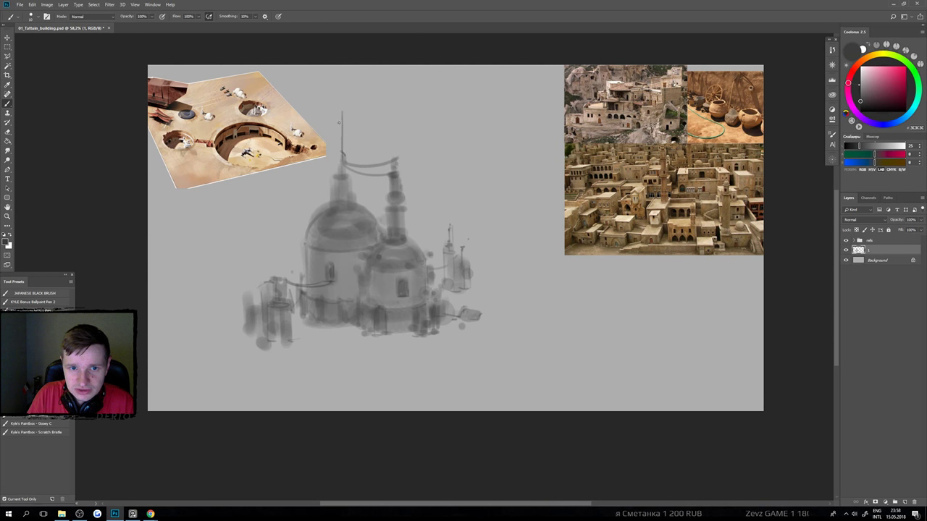
pyautogui.moveTo(336, 105); pyautogui.dragTo(338, 176)
pyautogui.hotkey('ctrl', 'z')
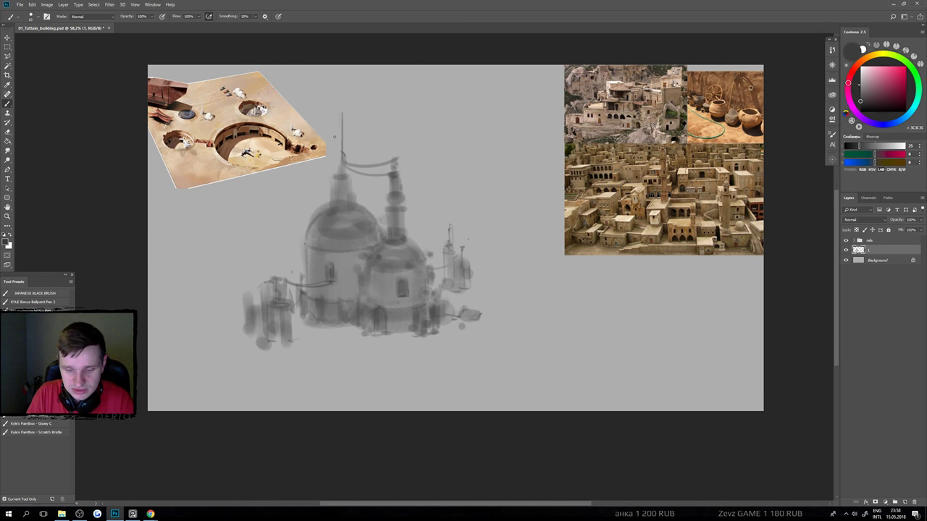
pyautogui.press(']')
pyautogui.press(']')
pyautogui.press(']')
pyautogui.moveTo(338, 104); pyautogui.dragTo(340, 165)
pyautogui.scroll(-3, 343, 179)
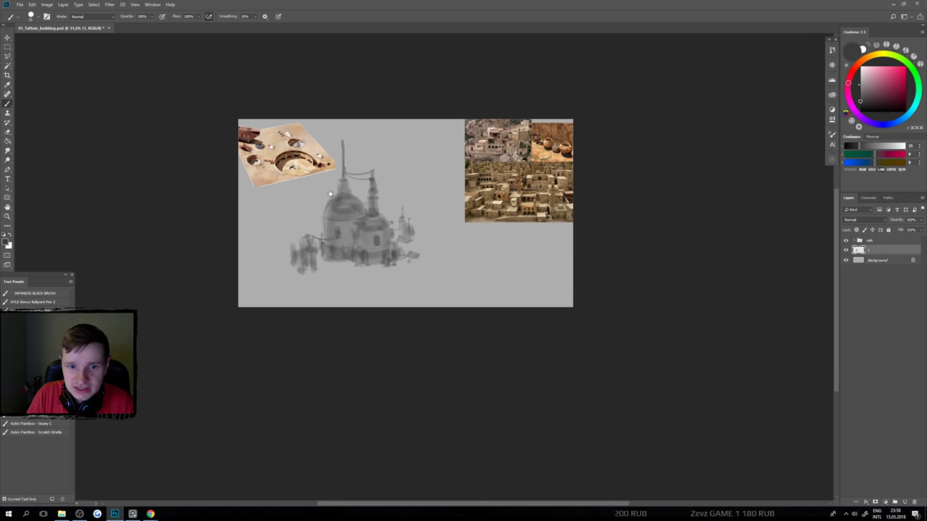
pyautogui.scroll(1, 343, 173)
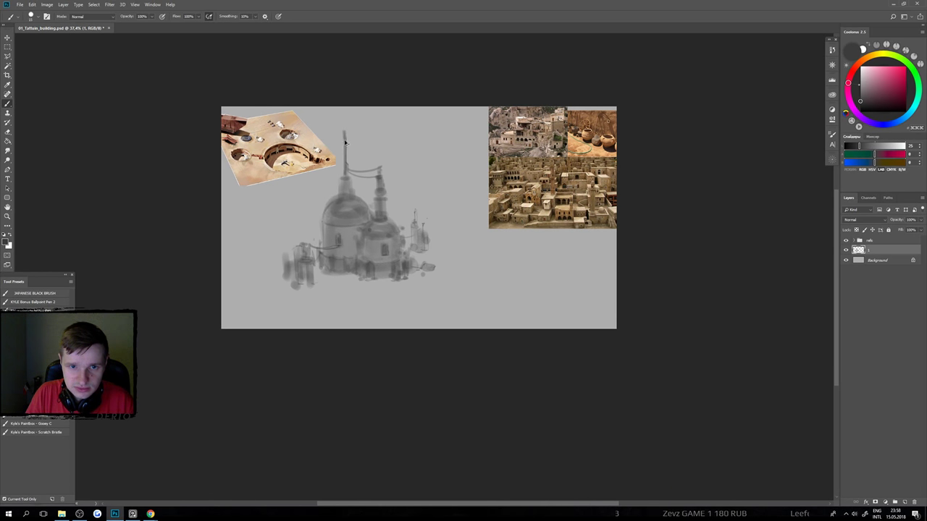
pyautogui.hotkey('ctrl', 'z')
pyautogui.moveTo(343, 131); pyautogui.dragTo(345, 175)
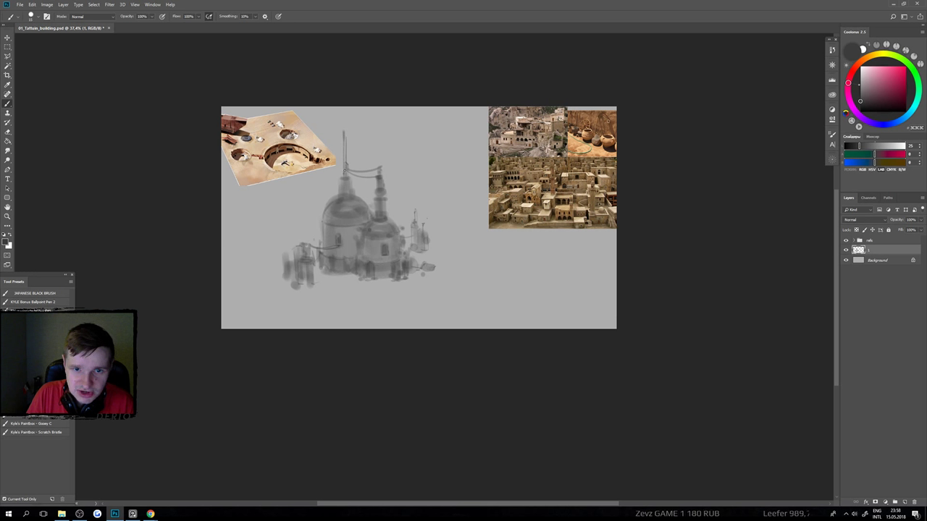
# Scale the painted building down to a small thumbnail and place it at the canvas's upper edge beside the reference photos.
pyautogui.scroll(-3, 358, 179)
pyautogui.scroll(1, 362, 202)
pyautogui.press('v')
pyautogui.moveTo(373, 204)
pyautogui.mouseDown()
pyautogui.moveTo(417, 166)
pyautogui.moveTo(395, 191)
pyautogui.mouseUp()
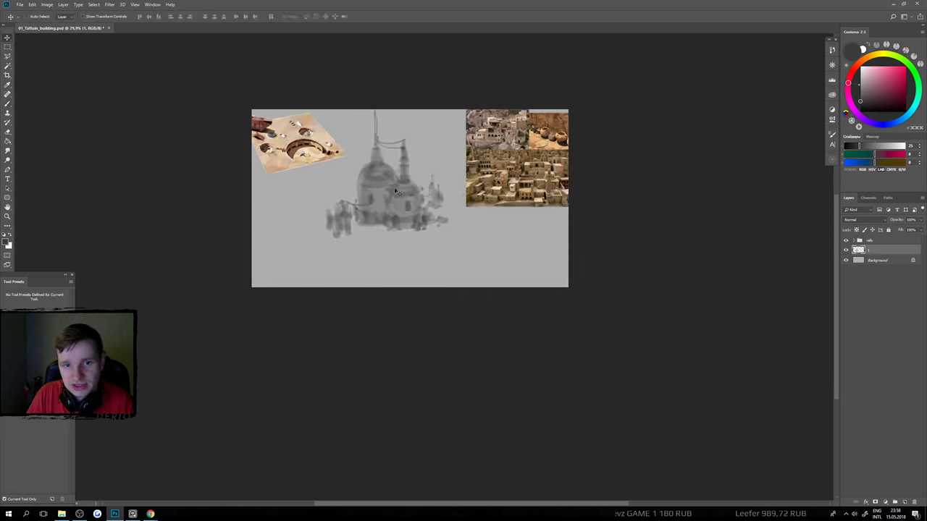
pyautogui.hotkey('ctrl', 't')
pyautogui.moveTo(463, 114)
pyautogui.mouseDown()
pyautogui.moveTo(380, 179)
pyautogui.moveTo(454, 129)
pyautogui.moveTo(436, 139)
pyautogui.mouseUp()
pyautogui.press('Return')
pyautogui.scroll(3, 476, 108)
pyautogui.hotkey('ctrl', 't')
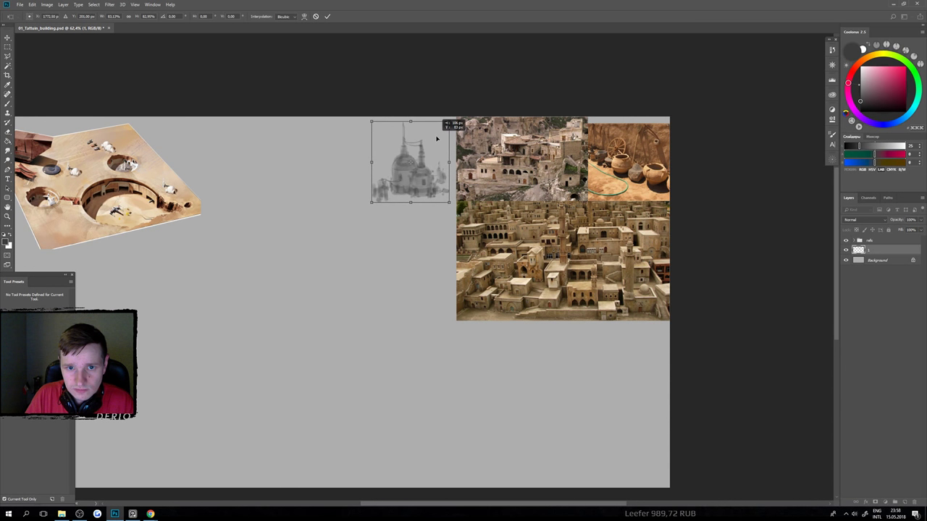
pyautogui.press('Return')
pyautogui.scroll(-3, 460, 197)
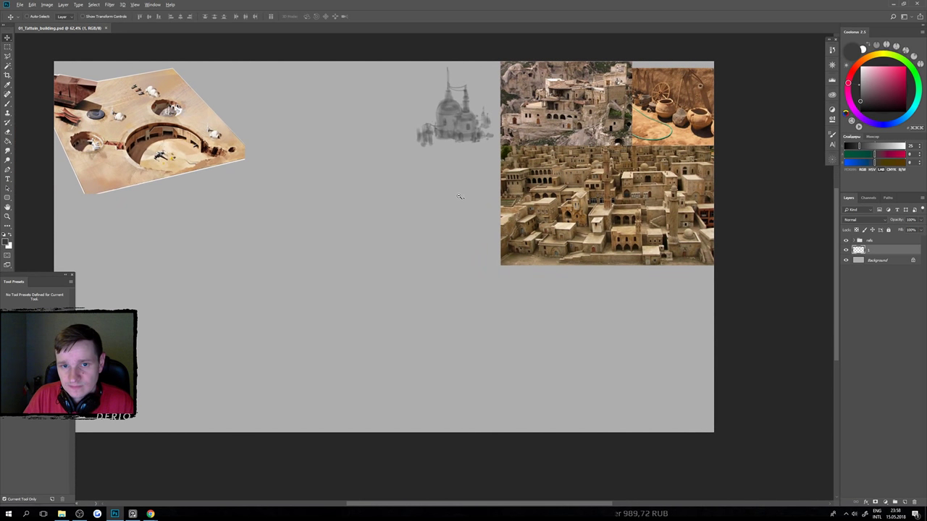
pyautogui.scroll(-2, 459, 197)
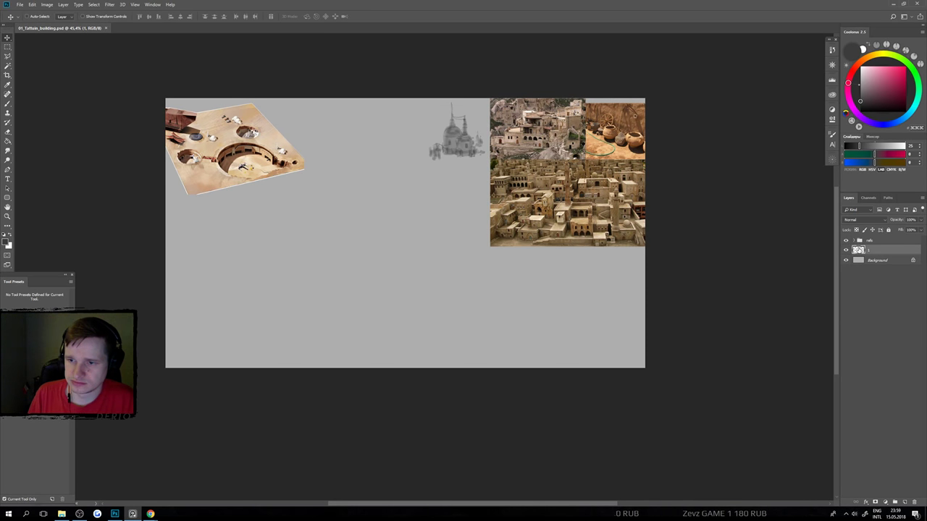
pyautogui.click(846, 250)
pyautogui.press('b')
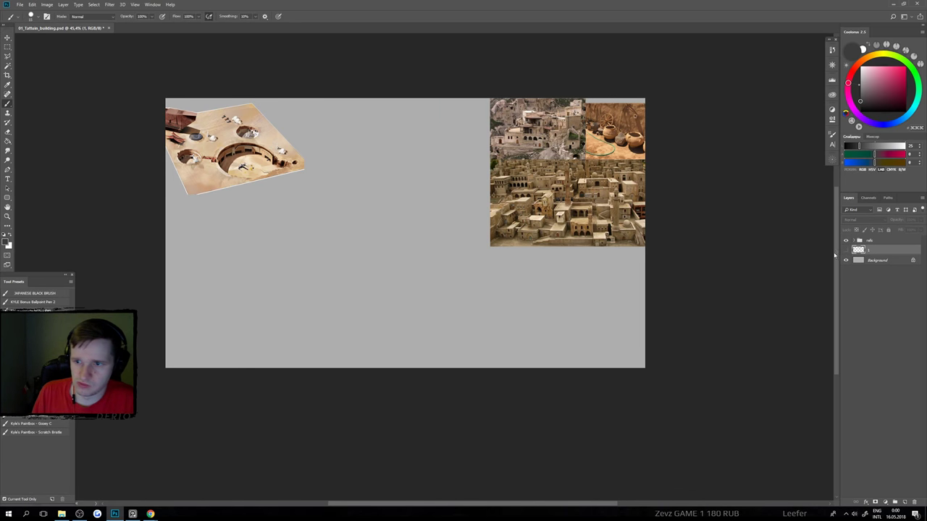
pyautogui.click(845, 249)
pyautogui.moveTo(462, 299); pyautogui.dragTo(519, 290)
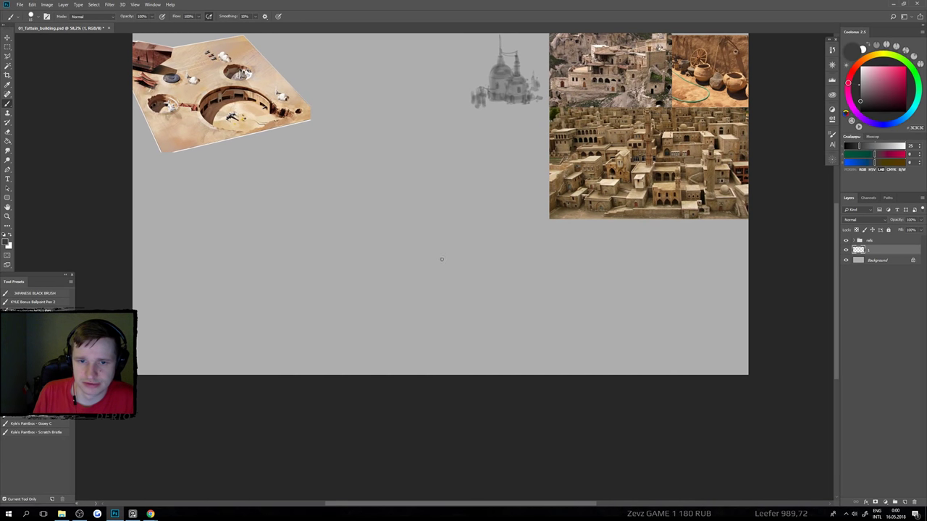
pyautogui.moveTo(437, 240)
pyautogui.mouseDown()
pyautogui.moveTo(437, 256)
pyautogui.moveTo(420, 254)
pyautogui.mouseUp()
pyautogui.hotkey('ctrl', 'z')
pyautogui.hotkey('ctrl', 'z')
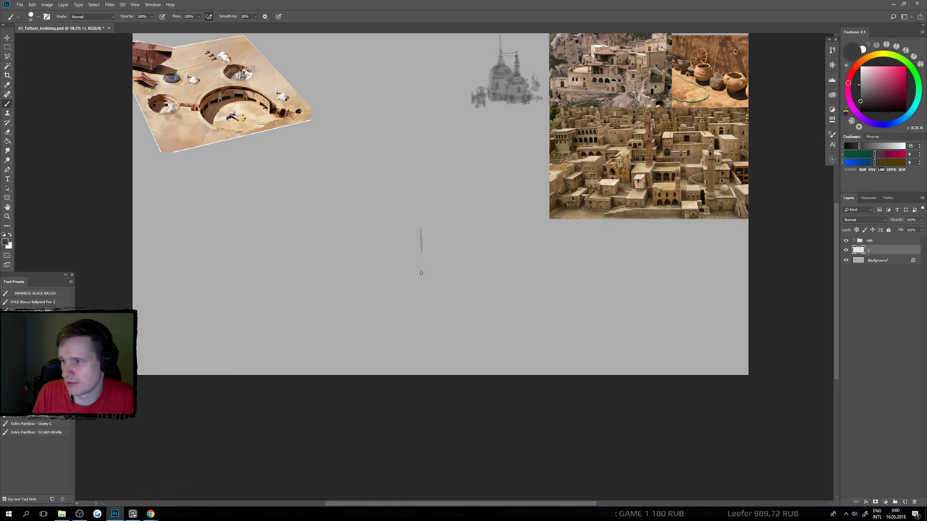
pyautogui.hotkey('ctrl', 'z')
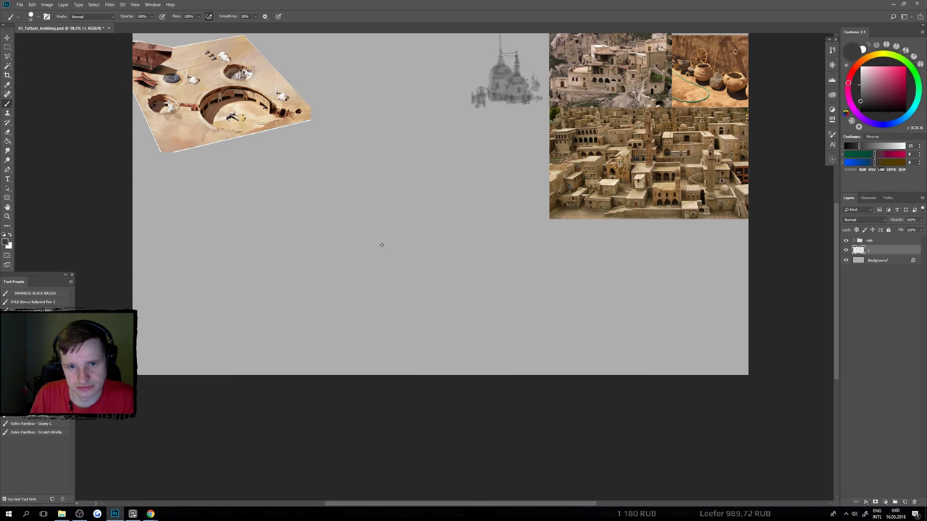
# Sketch a slanted roof in perspective on the empty canvas below the small thumbnail, with plank-like hatching and a thin post under its left corner.
pyautogui.moveTo(364, 229); pyautogui.dragTo(380, 240)
pyautogui.moveTo(391, 248); pyautogui.dragTo(433, 234)
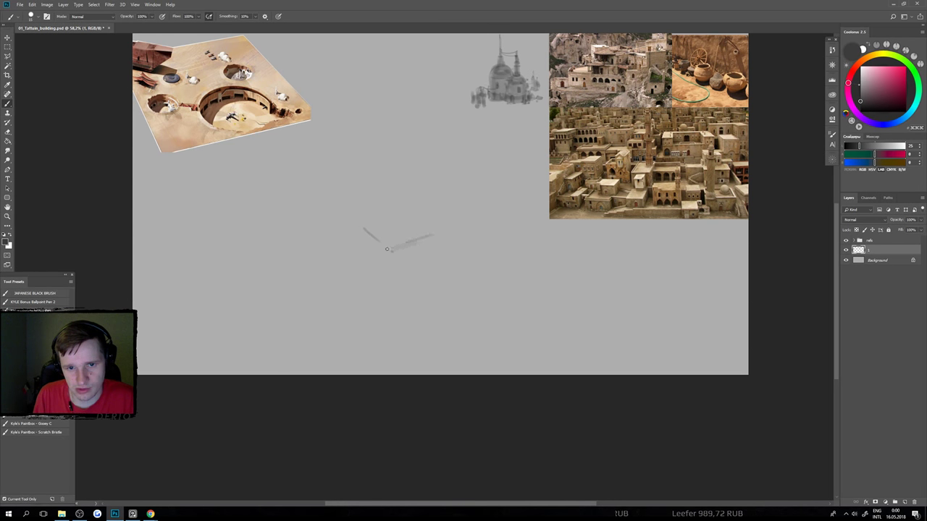
pyautogui.moveTo(365, 229)
pyautogui.mouseDown()
pyautogui.moveTo(417, 211)
pyautogui.moveTo(392, 223)
pyautogui.moveTo(430, 222)
pyautogui.mouseUp()
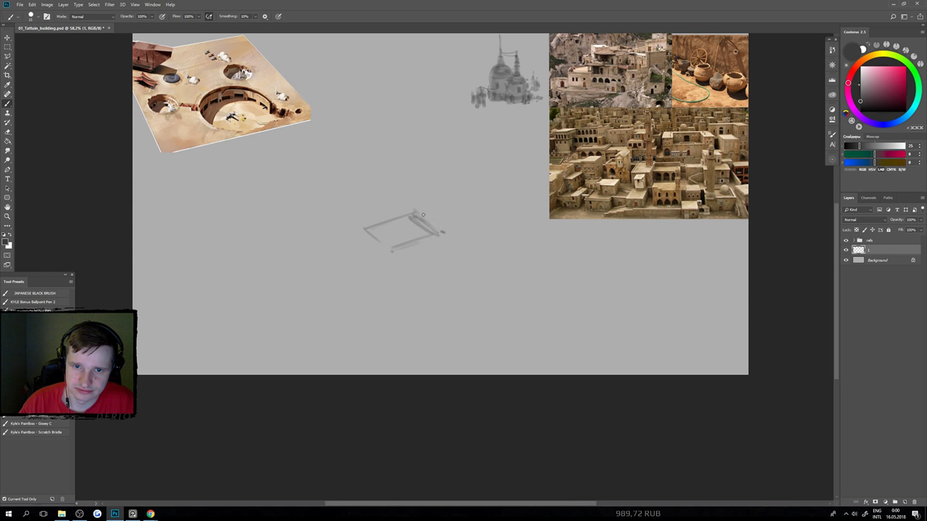
pyautogui.moveTo(395, 223); pyautogui.dragTo(407, 248)
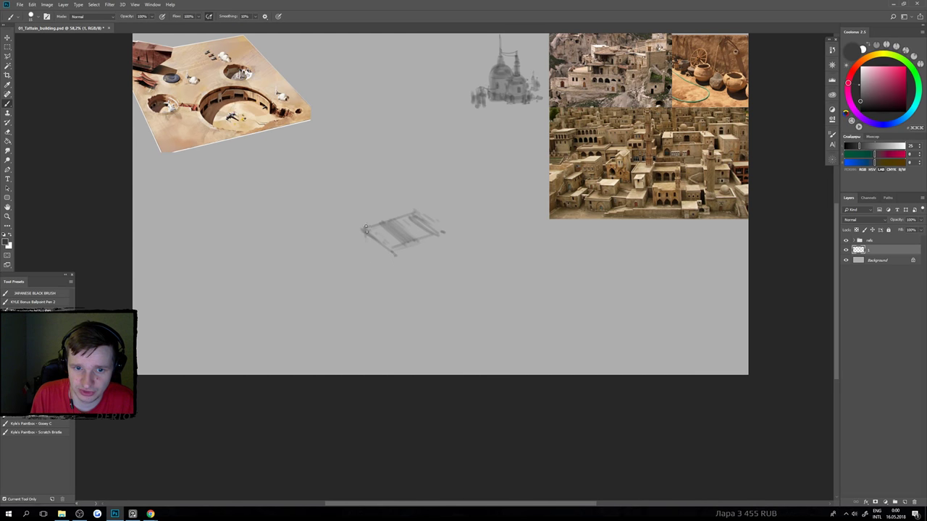
pyautogui.moveTo(365, 229); pyautogui.dragTo(367, 287)
pyautogui.hotkey('ctrl', 'z')
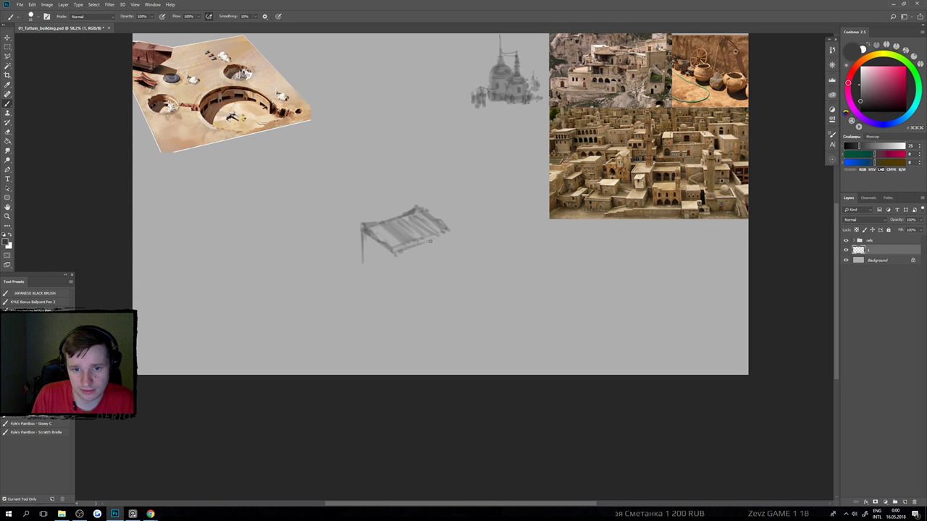
pyautogui.moveTo(404, 250); pyautogui.dragTo(445, 231)
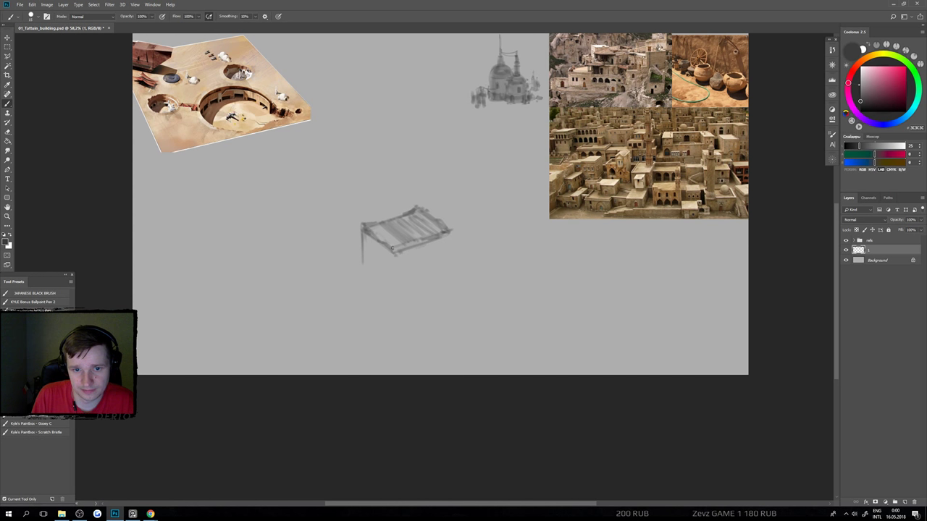
# Draw vertical corner edges and base lines under the roof to form a box-shaped house, redrawing its left edge slightly further out.
pyautogui.moveTo(391, 255); pyautogui.dragTo(393, 293)
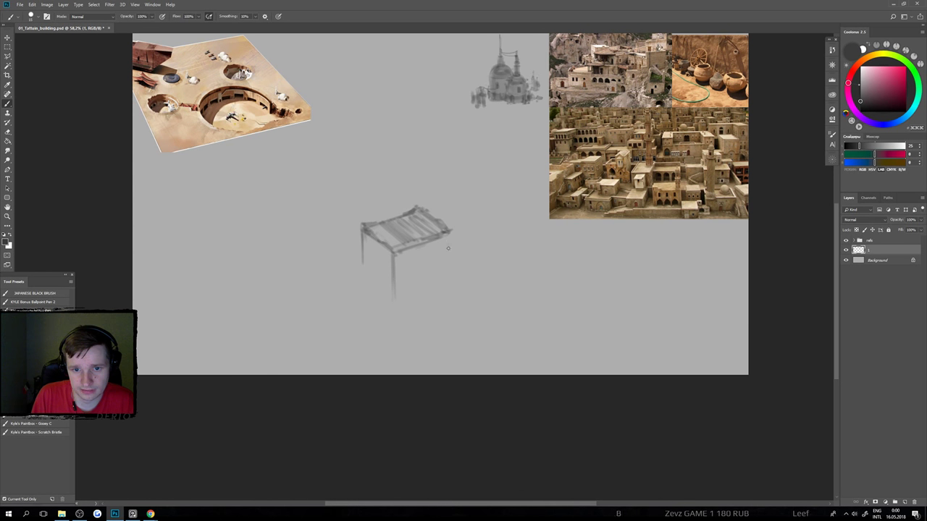
pyautogui.moveTo(447, 231); pyautogui.dragTo(448, 286)
pyautogui.moveTo(447, 238)
pyautogui.mouseDown()
pyautogui.moveTo(444, 276)
pyautogui.moveTo(395, 306)
pyautogui.moveTo(364, 236)
pyautogui.moveTo(363, 262)
pyautogui.moveTo(361, 226)
pyautogui.moveTo(362, 285)
pyautogui.mouseUp()
pyautogui.moveTo(363, 238)
pyautogui.mouseDown()
pyautogui.moveTo(377, 292)
pyautogui.moveTo(370, 288)
pyautogui.moveTo(391, 308)
pyautogui.moveTo(361, 288)
pyautogui.moveTo(391, 309)
pyautogui.mouseUp()
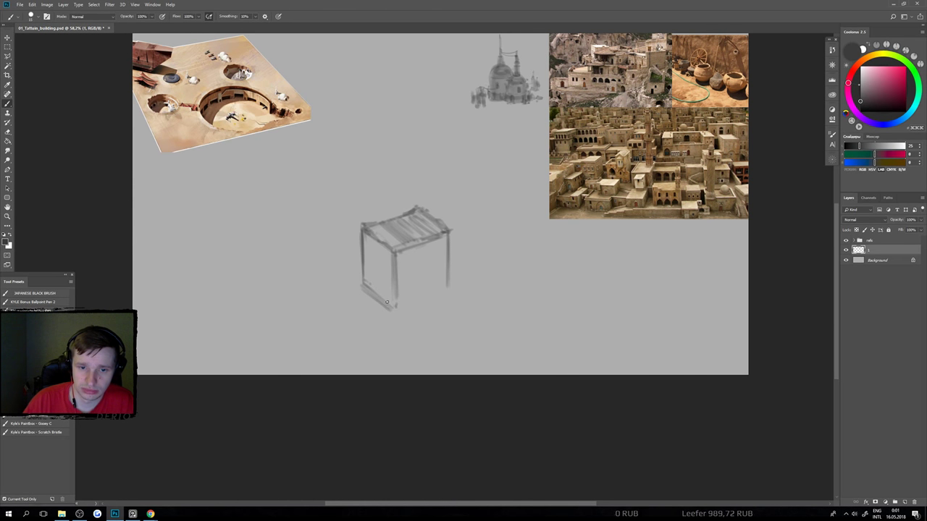
pyautogui.moveTo(396, 269)
pyautogui.mouseDown()
pyautogui.moveTo(396, 307)
pyautogui.moveTo(453, 287)
pyautogui.moveTo(459, 274)
pyautogui.mouseUp()
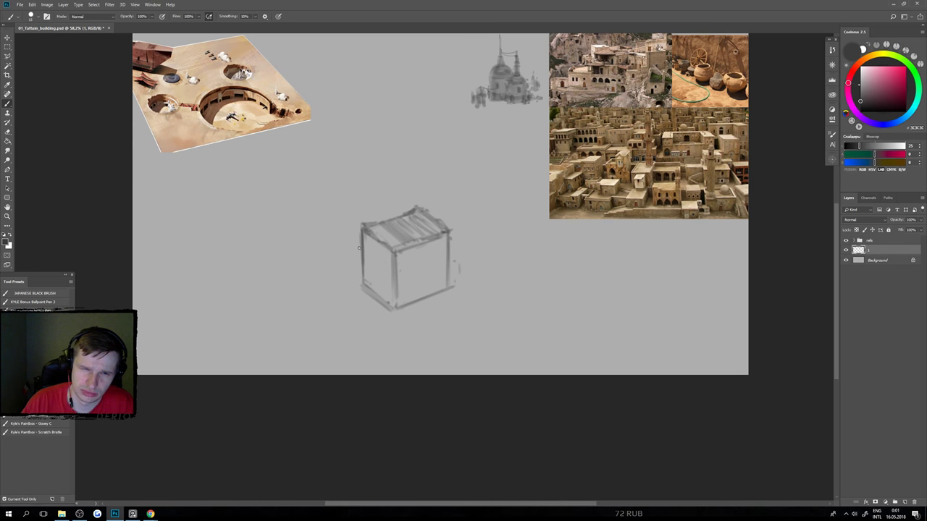
pyautogui.press('e')
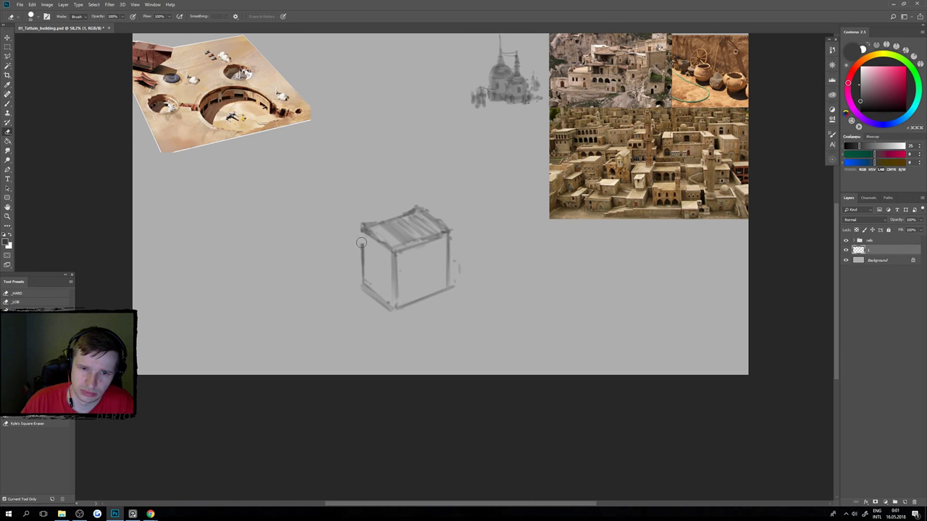
pyautogui.press('b')
pyautogui.moveTo(358, 226); pyautogui.dragTo(358, 283)
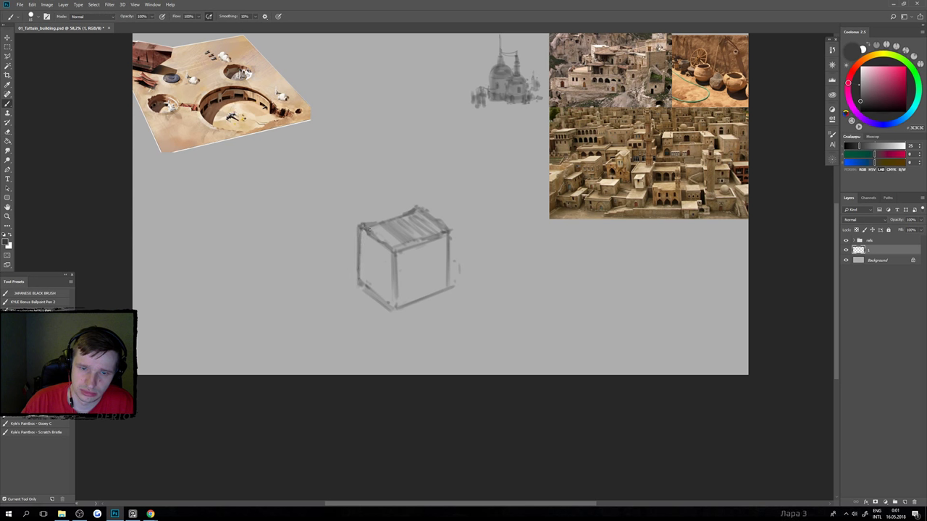
# Sketch a second hatched roof behind the first one on the left, with a wall edge and base lines beneath it.
pyautogui.moveTo(372, 222)
pyautogui.mouseDown()
pyautogui.moveTo(406, 211)
pyautogui.moveTo(380, 211)
pyautogui.moveTo(404, 202)
pyautogui.moveTo(409, 209)
pyautogui.moveTo(412, 184)
pyautogui.moveTo(398, 207)
pyautogui.moveTo(361, 215)
pyautogui.moveTo(386, 202)
pyautogui.moveTo(371, 207)
pyautogui.moveTo(344, 222)
pyautogui.moveTo(369, 207)
pyautogui.mouseUp()
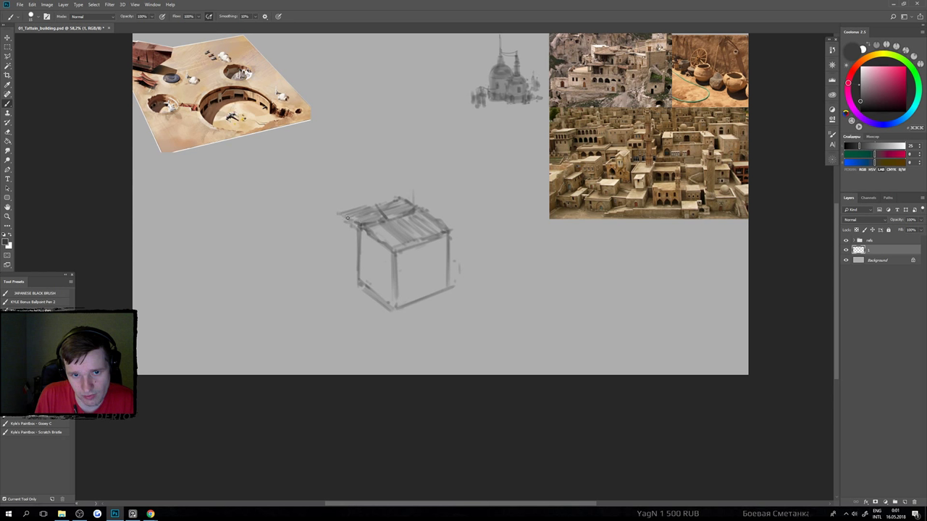
pyautogui.moveTo(340, 220); pyautogui.dragTo(341, 269)
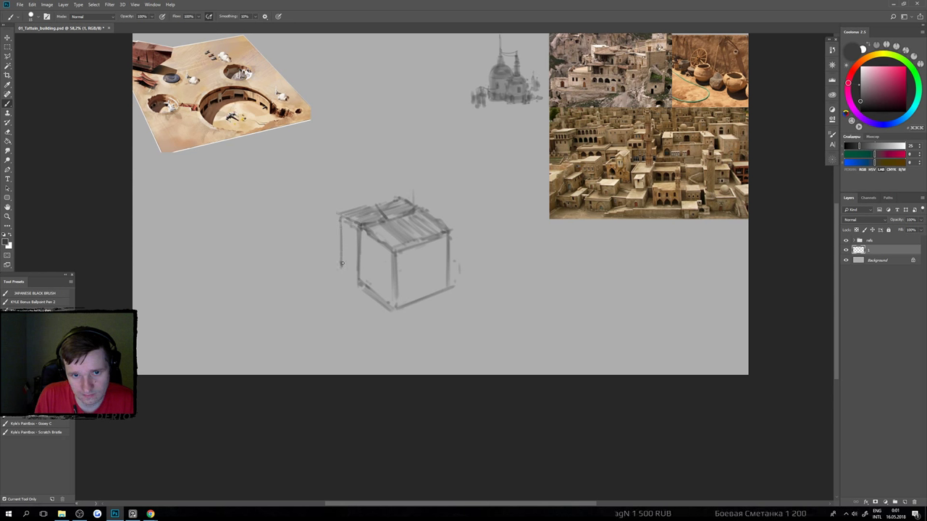
pyautogui.hotkey('ctrl', 'z')
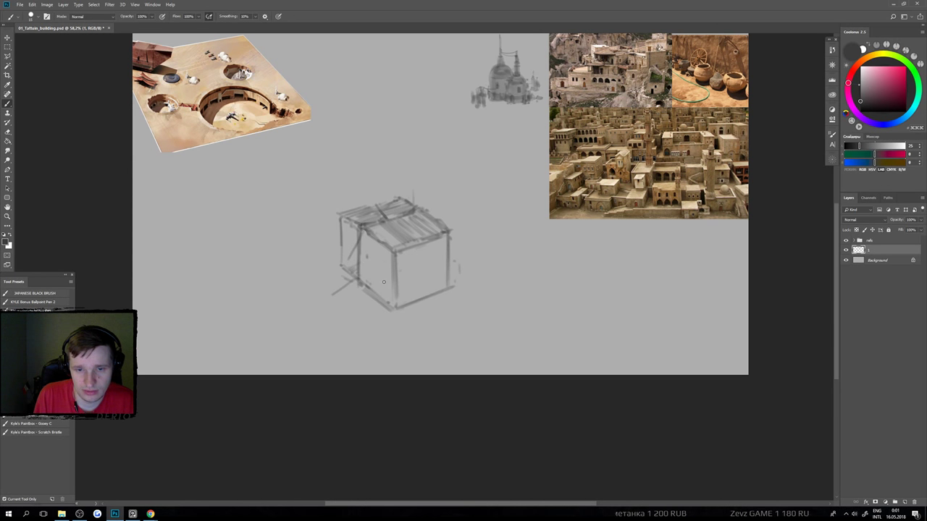
pyautogui.hotkey('ctrl', 'z')
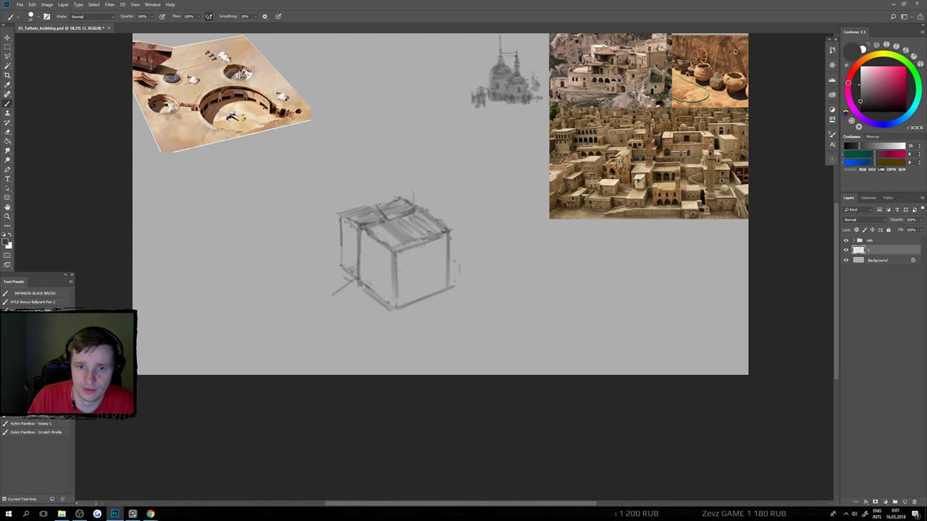
# Sketch a low annex with a sloping front wall, rounded outline and vertical hatching against the right side of the box house.
pyautogui.moveTo(456, 259); pyautogui.dragTo(438, 221)
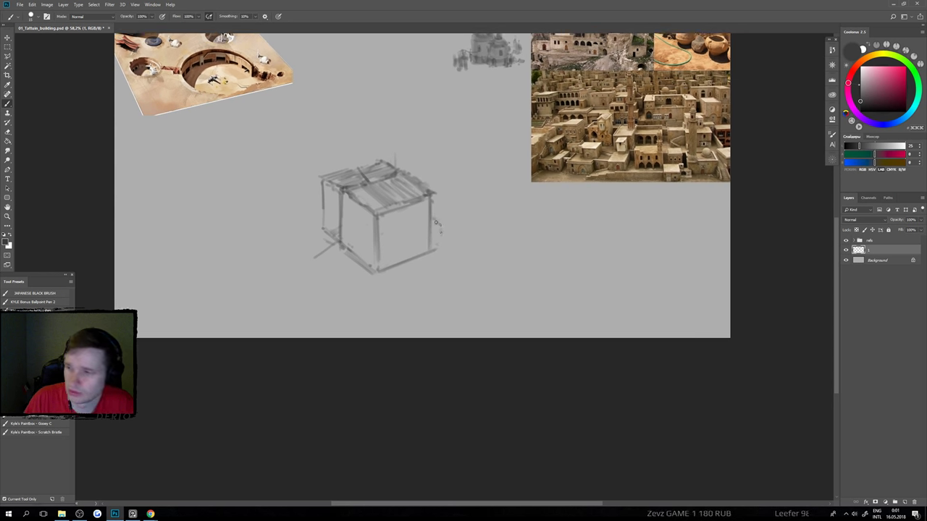
pyautogui.moveTo(451, 258)
pyautogui.mouseDown()
pyautogui.moveTo(439, 216)
pyautogui.moveTo(456, 234)
pyautogui.mouseUp()
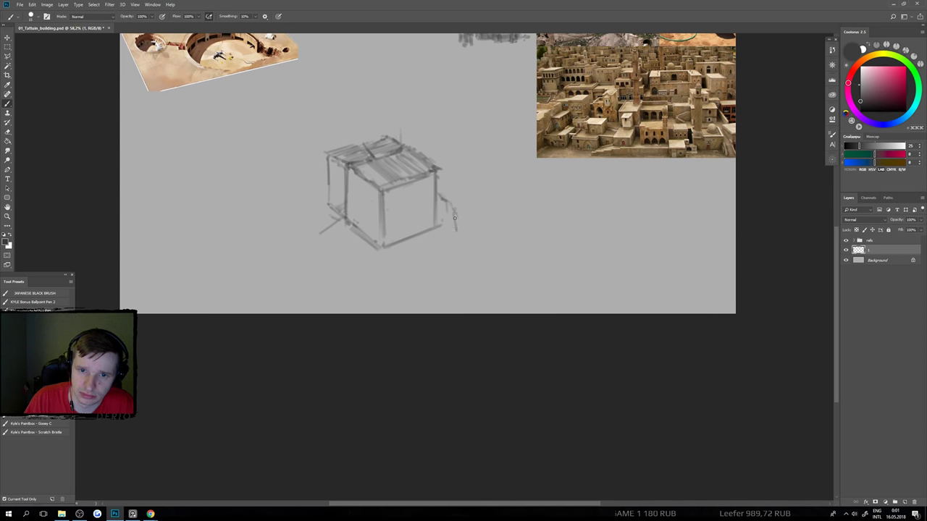
pyautogui.moveTo(458, 219)
pyautogui.mouseDown()
pyautogui.moveTo(436, 197)
pyautogui.moveTo(431, 225)
pyautogui.moveTo(436, 196)
pyautogui.moveTo(437, 226)
pyautogui.moveTo(456, 242)
pyautogui.moveTo(437, 229)
pyautogui.moveTo(461, 246)
pyautogui.mouseUp()
pyautogui.press('e')
pyautogui.press('b')
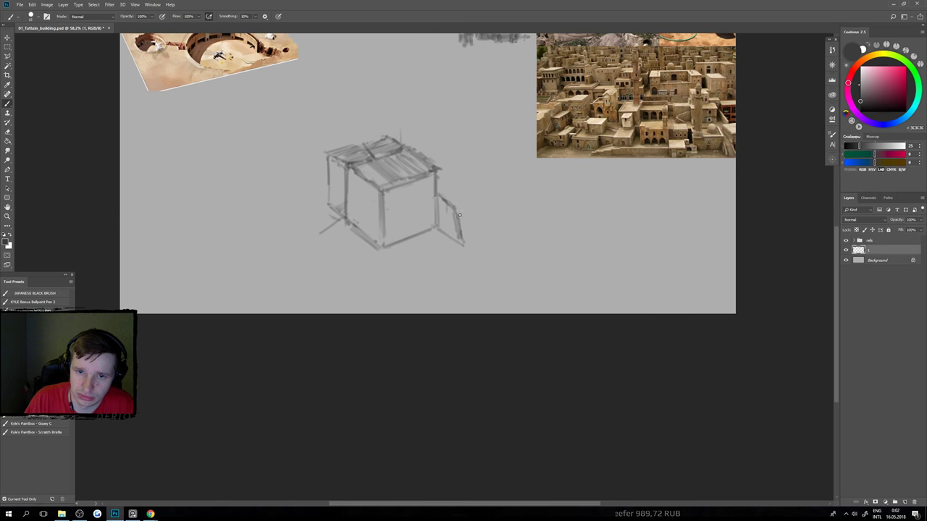
pyautogui.moveTo(456, 207); pyautogui.dragTo(465, 220)
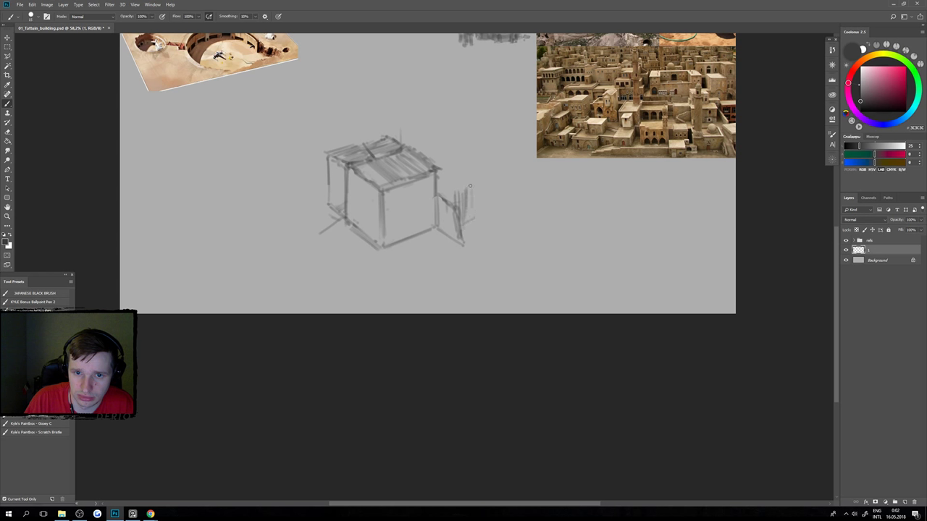
pyautogui.moveTo(469, 186)
pyautogui.mouseDown()
pyautogui.moveTo(468, 210)
pyautogui.moveTo(475, 186)
pyautogui.moveTo(477, 215)
pyautogui.mouseUp()
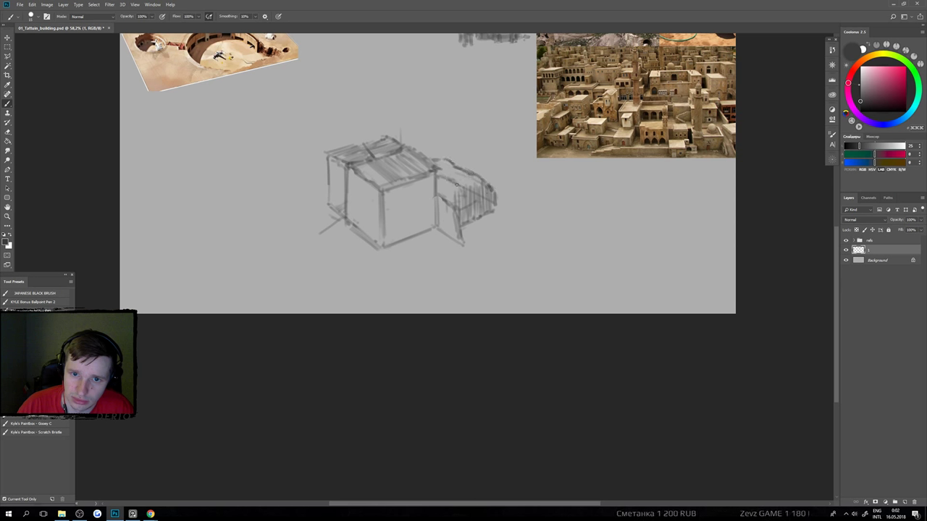
# Draw a cylindrical tower behind the box house, capped with a rounded dome, a thick left outline and a small finial.
pyautogui.scroll(-2, 437, 174)
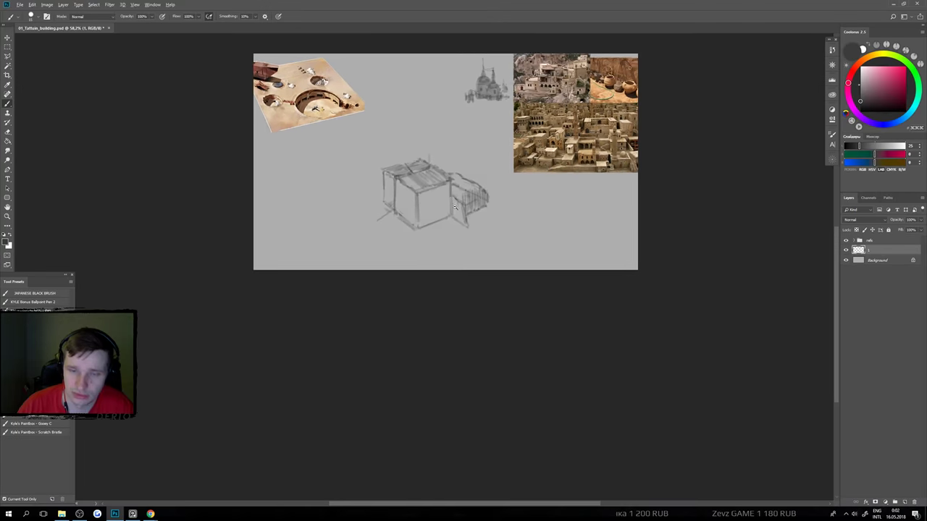
pyautogui.scroll(2, 437, 174)
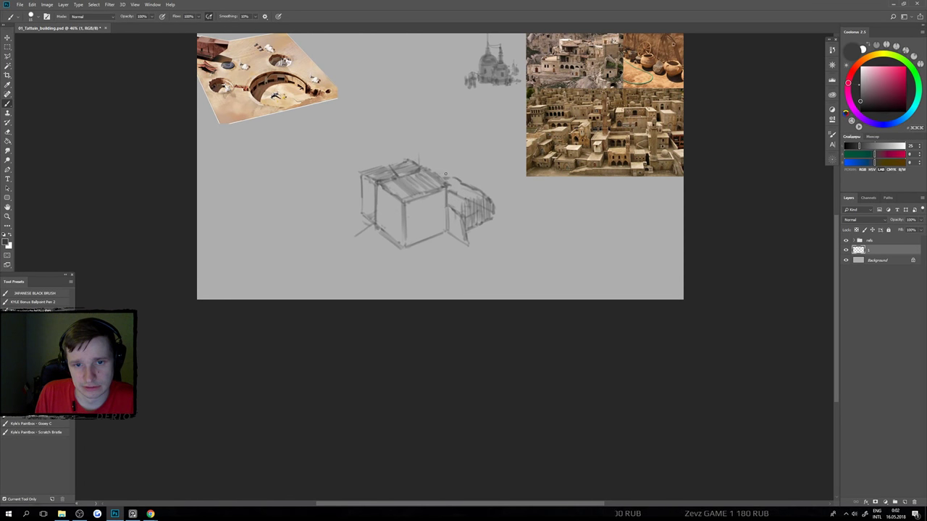
pyautogui.scroll(2, 436, 176)
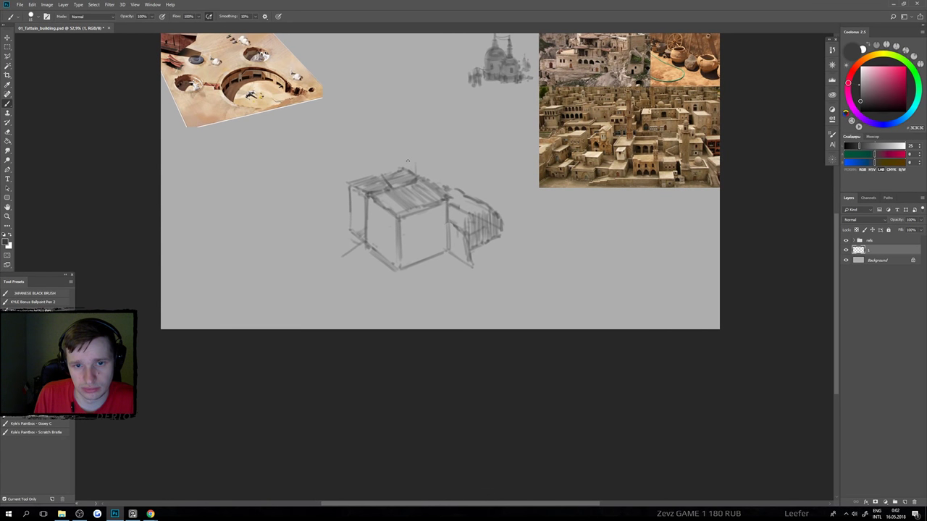
pyautogui.moveTo(448, 160); pyautogui.dragTo(449, 190)
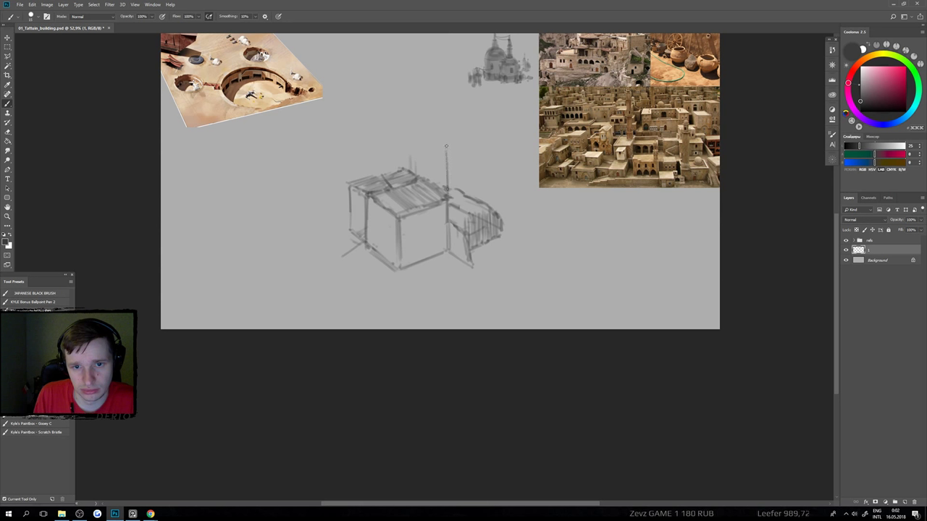
pyautogui.moveTo(446, 146); pyautogui.dragTo(447, 187)
pyautogui.moveTo(450, 142)
pyautogui.mouseDown()
pyautogui.moveTo(409, 139)
pyautogui.moveTo(445, 140)
pyautogui.mouseUp()
pyautogui.hotkey('ctrl', 'z')
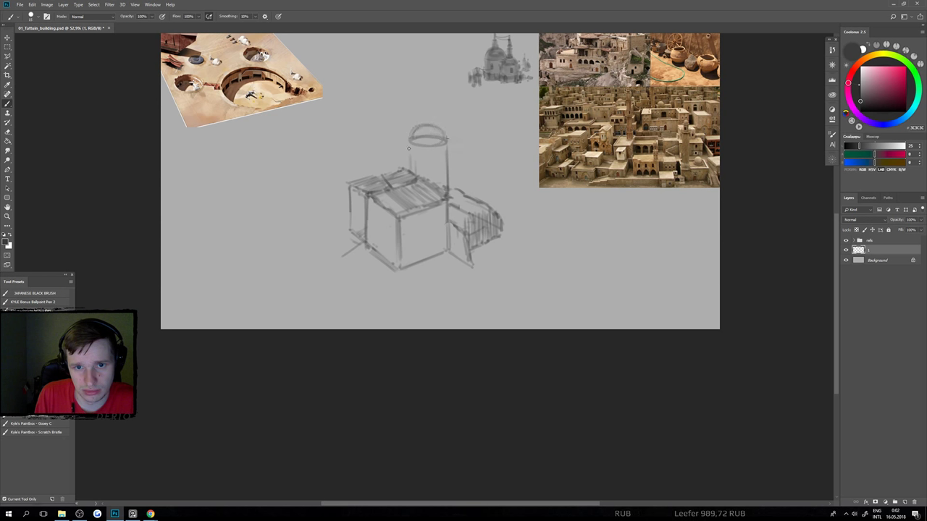
pyautogui.moveTo(408, 143); pyautogui.dragTo(406, 172)
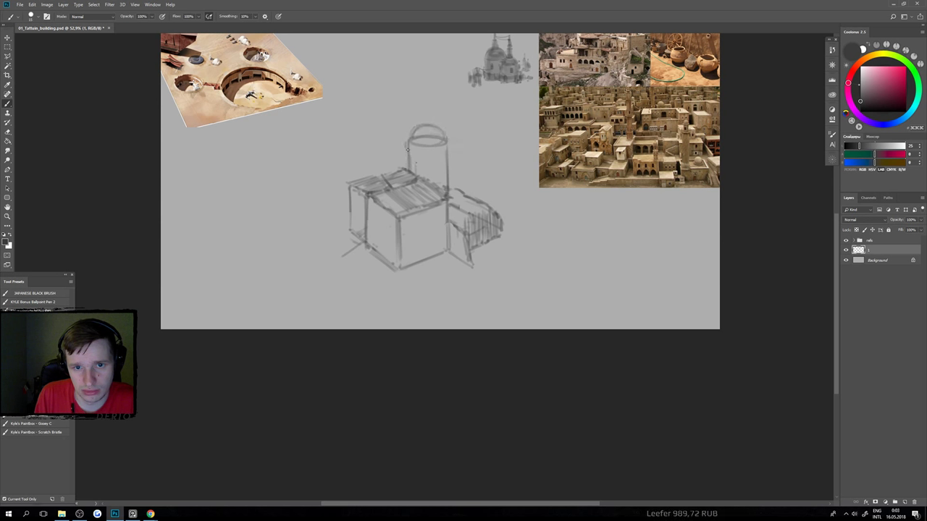
pyautogui.moveTo(405, 139)
pyautogui.mouseDown()
pyautogui.moveTo(404, 168)
pyautogui.moveTo(424, 126)
pyautogui.moveTo(402, 137)
pyautogui.moveTo(411, 139)
pyautogui.mouseUp()
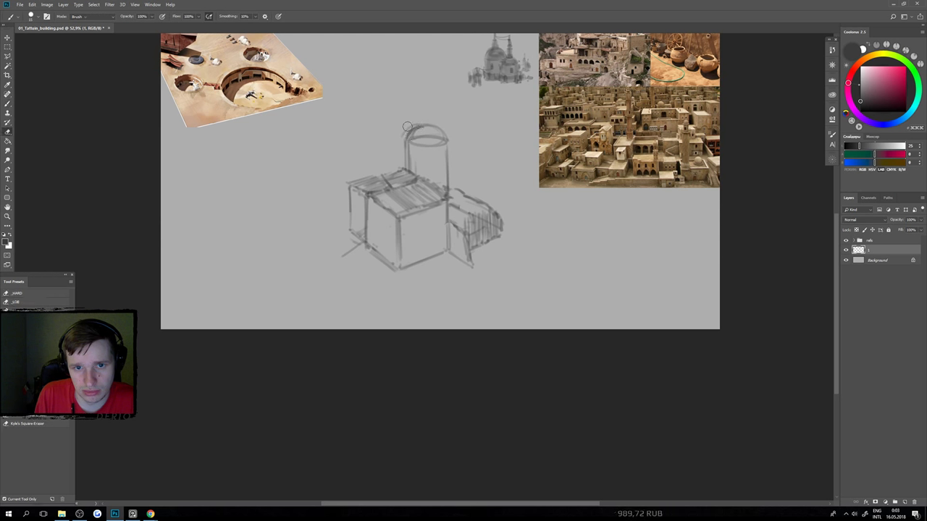
pyautogui.hotkey('ctrl', 'z')
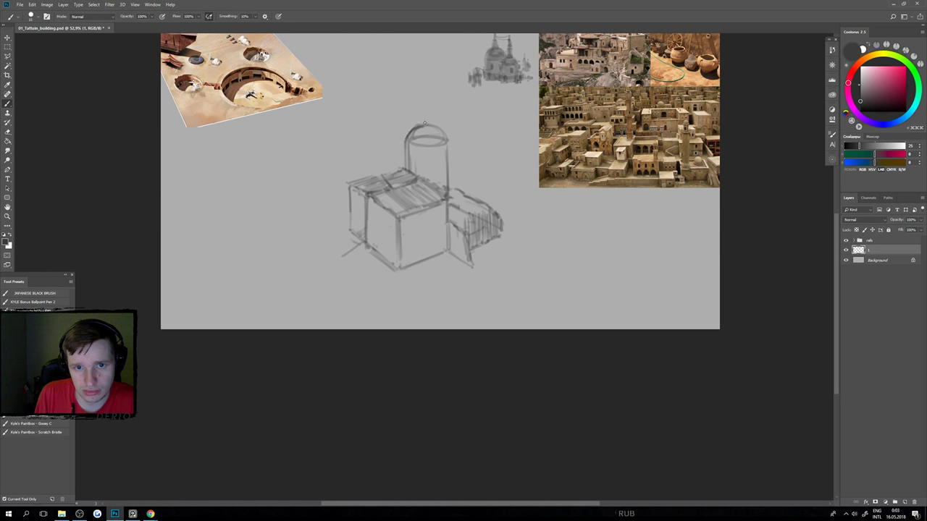
pyautogui.moveTo(427, 126); pyautogui.dragTo(426, 109)
pyautogui.hotkey('ctrl', 'z')
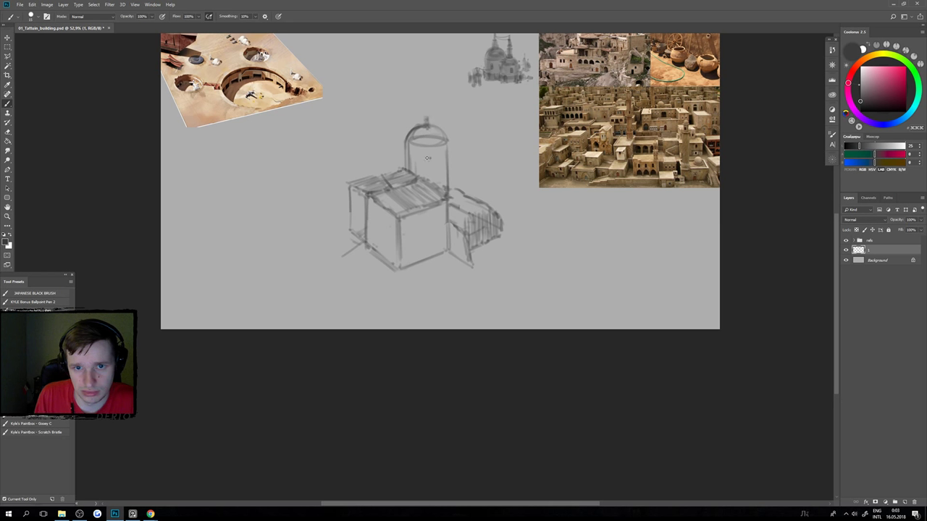
# Add line details to the tower's side and the annex's roof and outer end, plus light ground strokes at the annex's base.
pyautogui.moveTo(422, 146)
pyautogui.mouseDown()
pyautogui.moveTo(422, 181)
pyautogui.moveTo(441, 189)
pyautogui.moveTo(443, 178)
pyautogui.moveTo(445, 189)
pyautogui.moveTo(449, 167)
pyautogui.moveTo(451, 189)
pyautogui.mouseUp()
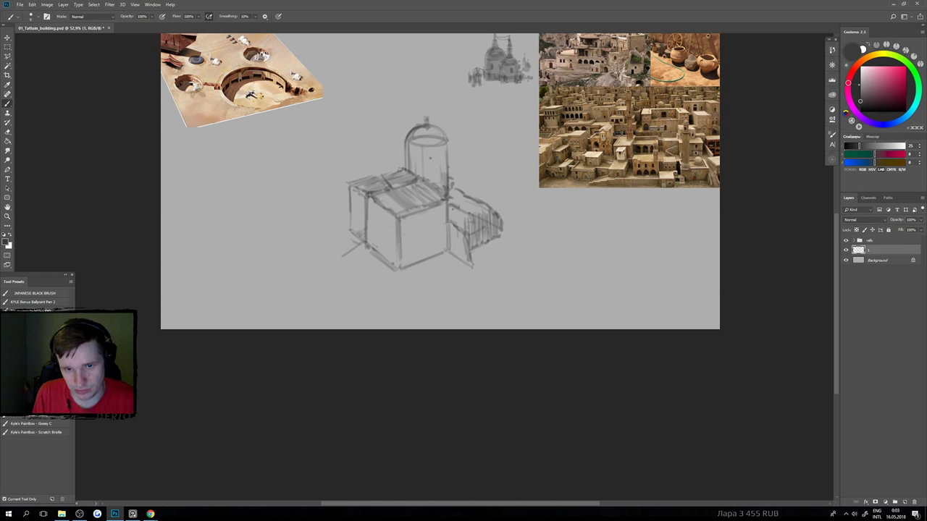
pyautogui.moveTo(449, 208)
pyautogui.mouseDown()
pyautogui.moveTo(463, 201)
pyautogui.moveTo(465, 212)
pyautogui.mouseUp()
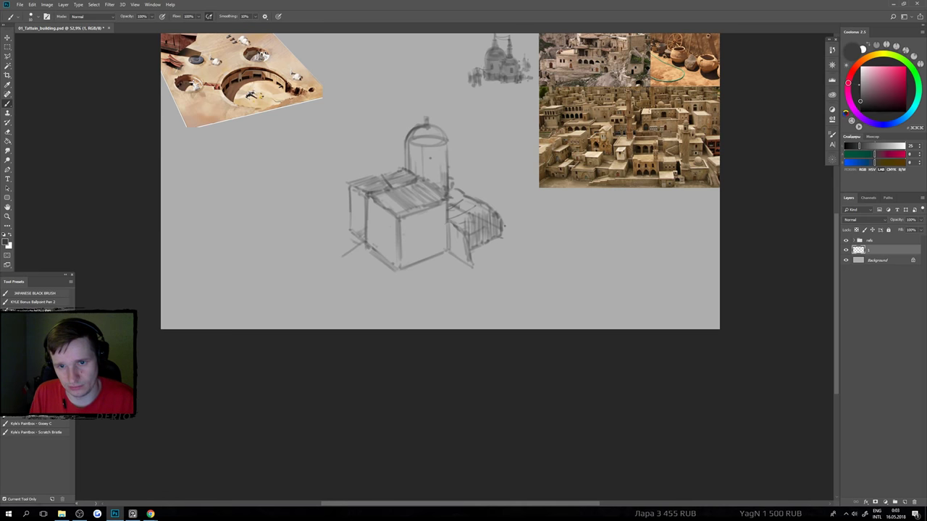
pyautogui.moveTo(505, 227); pyautogui.dragTo(507, 239)
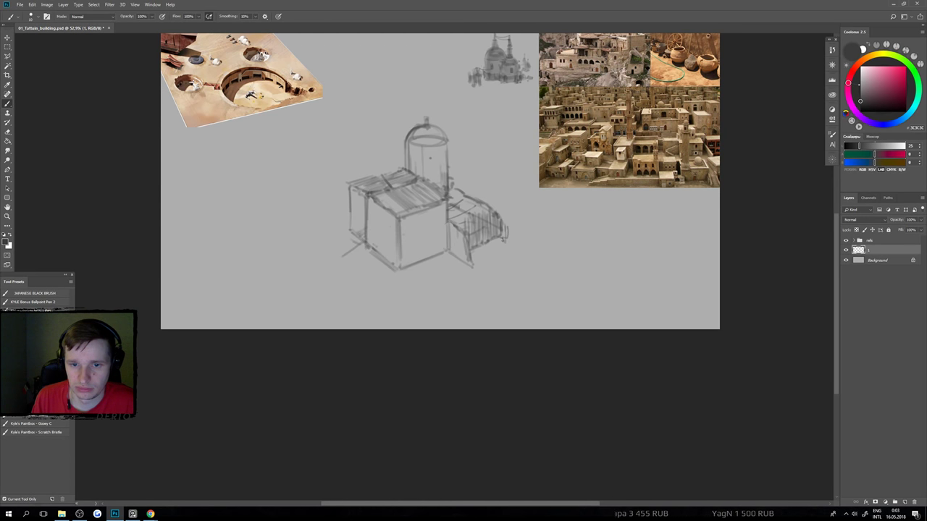
pyautogui.press(']')
pyautogui.press(']')
pyautogui.press(']')
pyautogui.moveTo(482, 251); pyautogui.dragTo(493, 247)
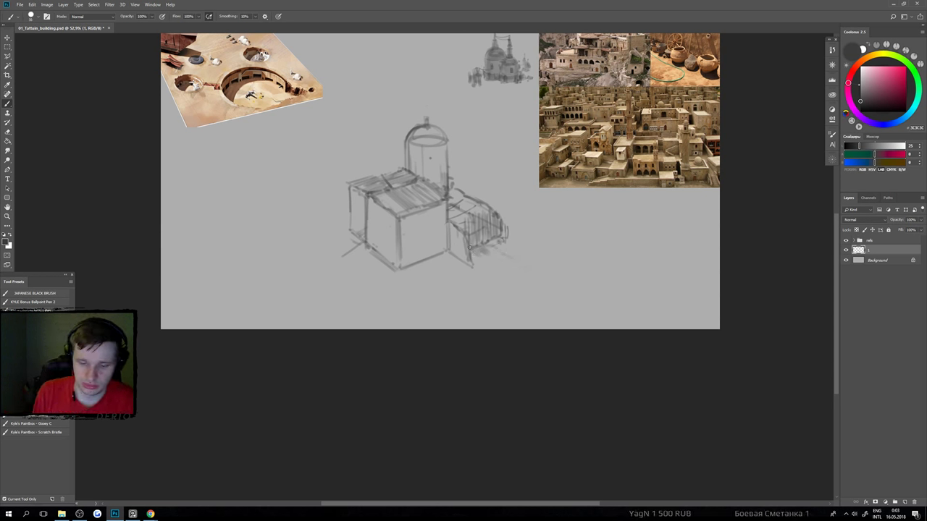
pyautogui.press('[')
pyautogui.press('[')
pyautogui.press('[')
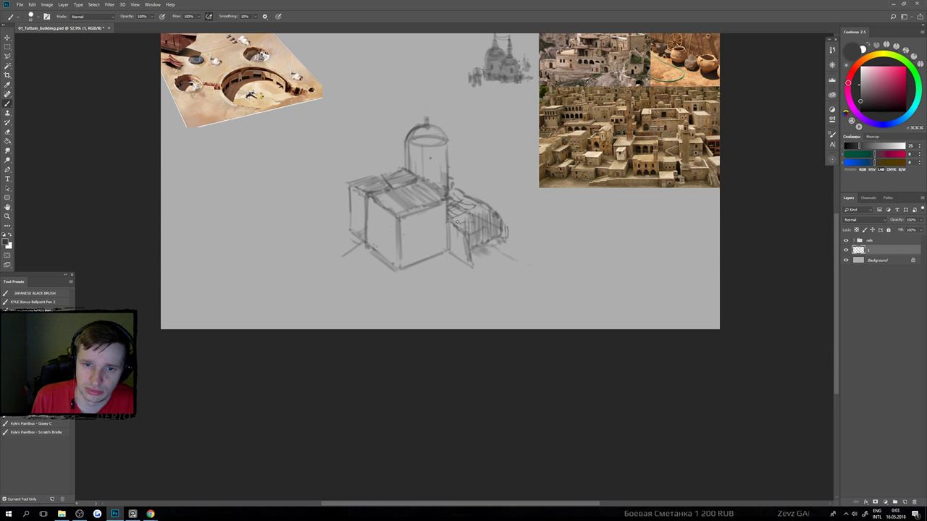
pyautogui.moveTo(455, 221)
pyautogui.mouseDown()
pyautogui.moveTo(465, 240)
pyautogui.moveTo(449, 247)
pyautogui.moveTo(463, 244)
pyautogui.moveTo(446, 253)
pyautogui.moveTo(442, 229)
pyautogui.moveTo(405, 238)
pyautogui.moveTo(400, 220)
pyautogui.moveTo(405, 248)
pyautogui.moveTo(412, 238)
pyautogui.moveTo(440, 255)
pyautogui.mouseUp()
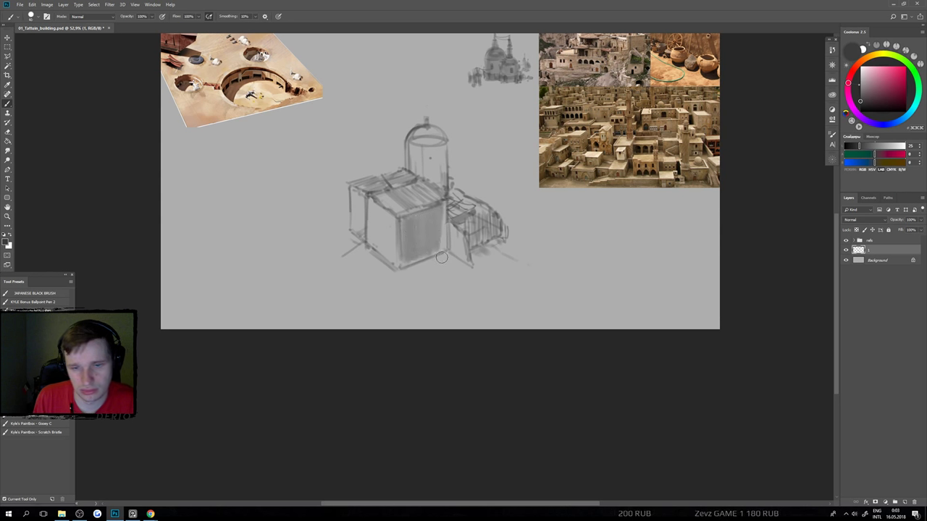
pyautogui.hotkey('ctrl', 'z')
pyautogui.moveTo(349, 195); pyautogui.dragTo(352, 231)
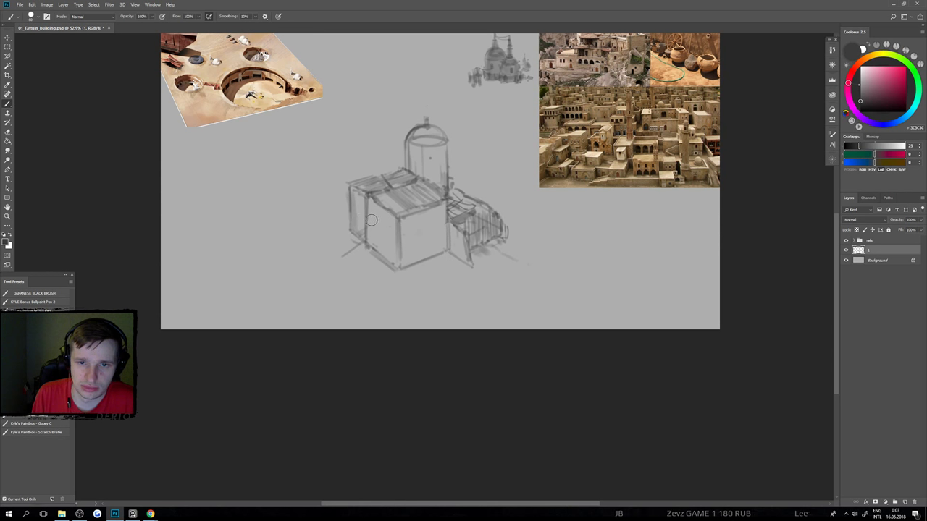
pyautogui.hotkey('ctrl', 'z')
# Shade the annex, the tower's side and the box house's side wall with soft mid-grey strokes.
pyautogui.moveTo(469, 222)
pyautogui.mouseDown()
pyautogui.moveTo(458, 226)
pyautogui.moveTo(474, 208)
pyautogui.moveTo(454, 192)
pyautogui.moveTo(489, 208)
pyautogui.moveTo(469, 202)
pyautogui.mouseUp()
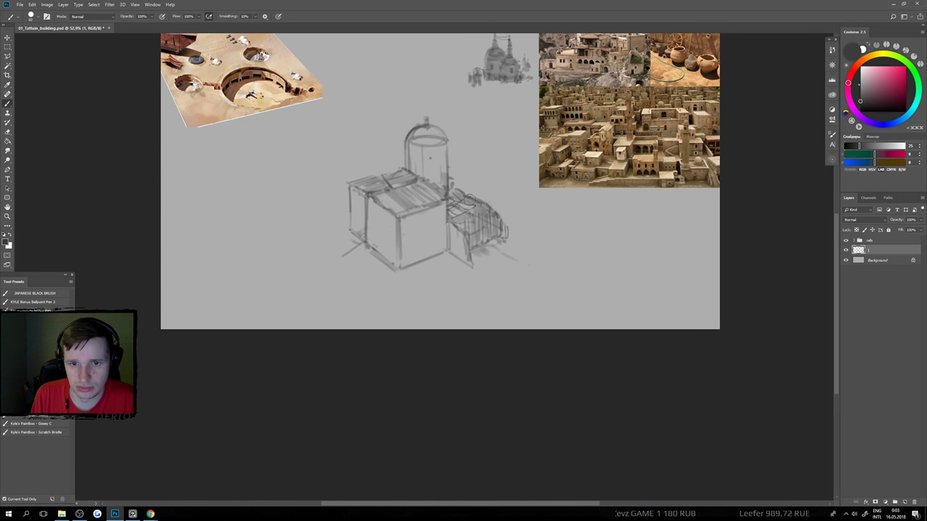
pyautogui.moveTo(407, 147)
pyautogui.mouseDown()
pyautogui.moveTo(430, 172)
pyautogui.moveTo(427, 126)
pyautogui.moveTo(424, 145)
pyautogui.mouseUp()
pyautogui.moveTo(359, 195); pyautogui.dragTo(385, 255)
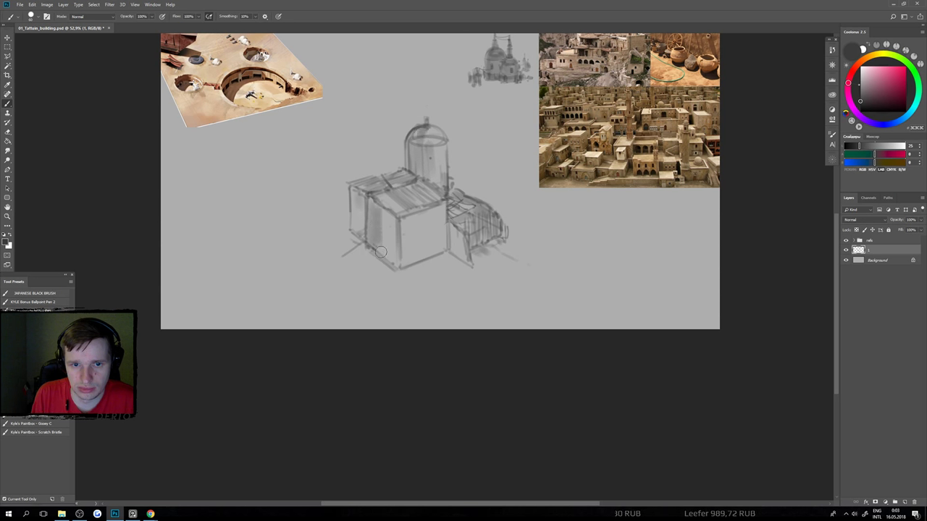
pyautogui.moveTo(376, 210)
pyautogui.mouseDown()
pyautogui.moveTo(402, 274)
pyautogui.moveTo(438, 257)
pyautogui.moveTo(434, 237)
pyautogui.mouseUp()
pyautogui.scroll(-2, 413, 258)
pyautogui.scroll(1, 438, 258)
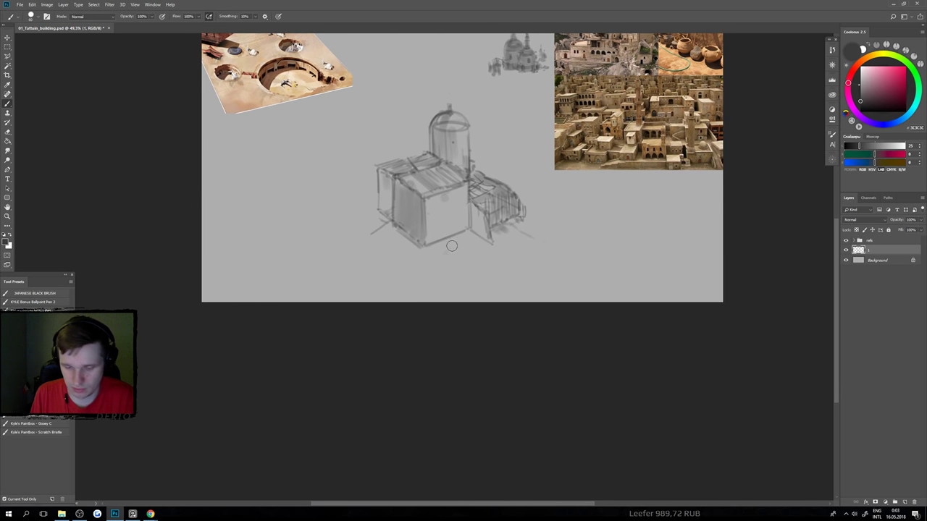
# Sketch a small pointed awning with a post and base lines against the box house's front wall, using a finer brush.
pyautogui.press('[')
pyautogui.press('[')
pyautogui.press('[')
pyautogui.press('[')
pyautogui.press('[')
pyautogui.press('[')
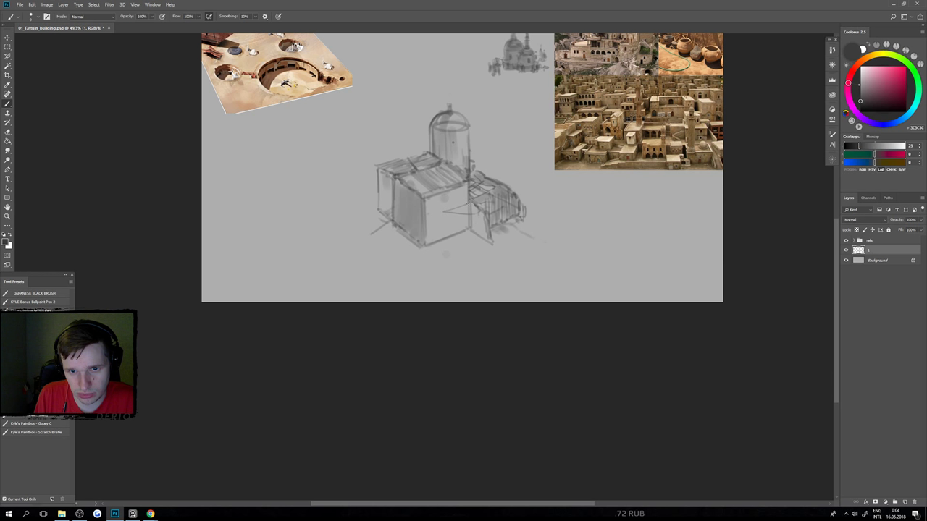
pyautogui.moveTo(445, 214); pyautogui.dragTo(472, 213)
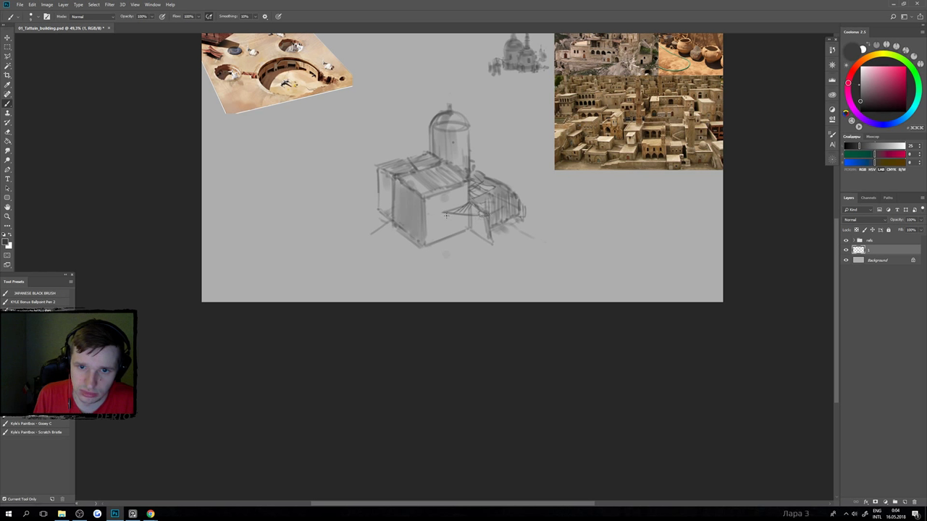
pyautogui.moveTo(445, 242)
pyautogui.mouseDown()
pyautogui.moveTo(436, 211)
pyautogui.moveTo(435, 239)
pyautogui.mouseUp()
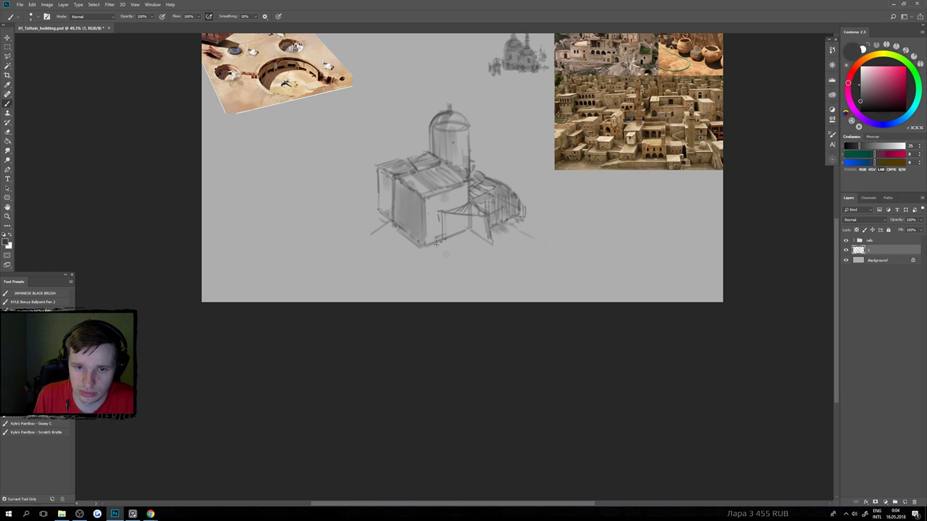
# Draw an entrance with a small figure under the awning and a flight of wide steps in front of it.
pyautogui.press(']')
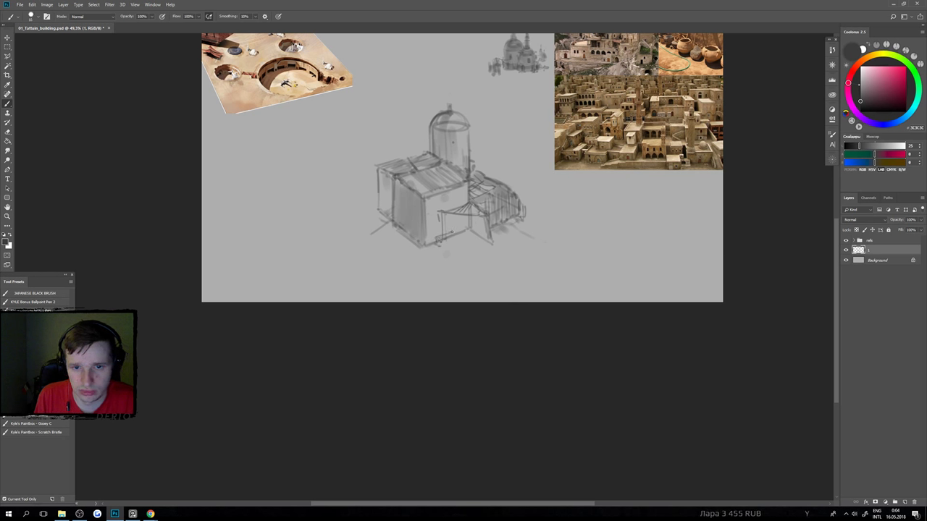
pyautogui.moveTo(452, 232)
pyautogui.mouseDown()
pyautogui.moveTo(438, 238)
pyautogui.moveTo(469, 228)
pyautogui.mouseUp()
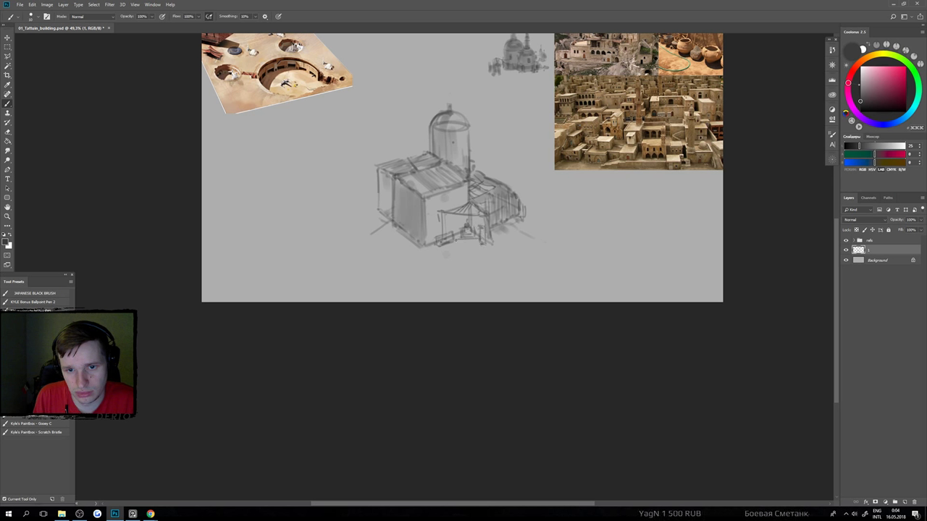
pyautogui.moveTo(447, 244); pyautogui.dragTo(489, 245)
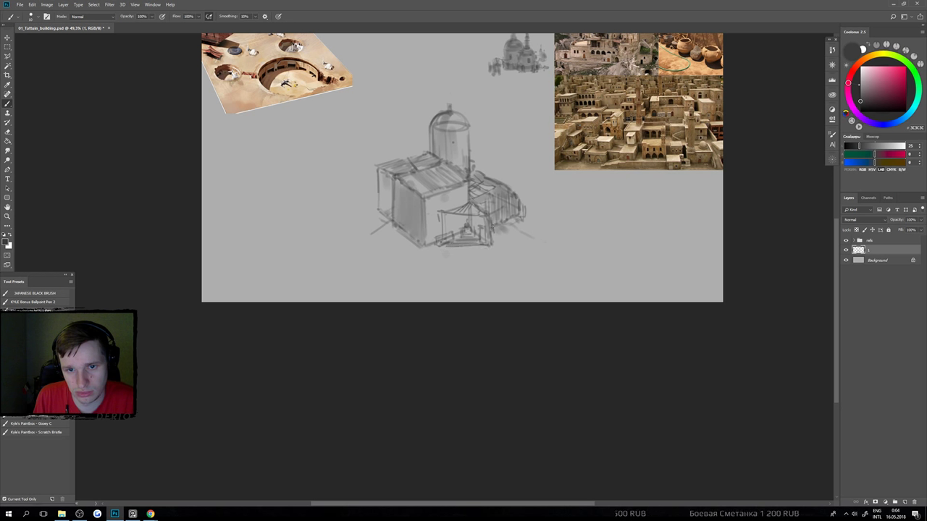
# Choose the darker colour 121212 and add a barrel beside the awning, a pot at the house corner and a darker figure at the entrance.
pyautogui.click(860, 109)
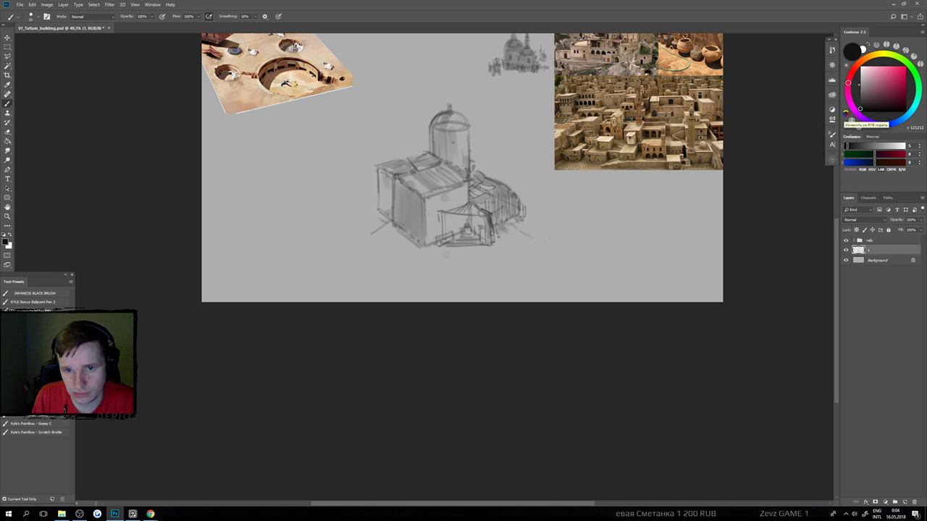
pyautogui.moveTo(492, 244); pyautogui.dragTo(504, 241)
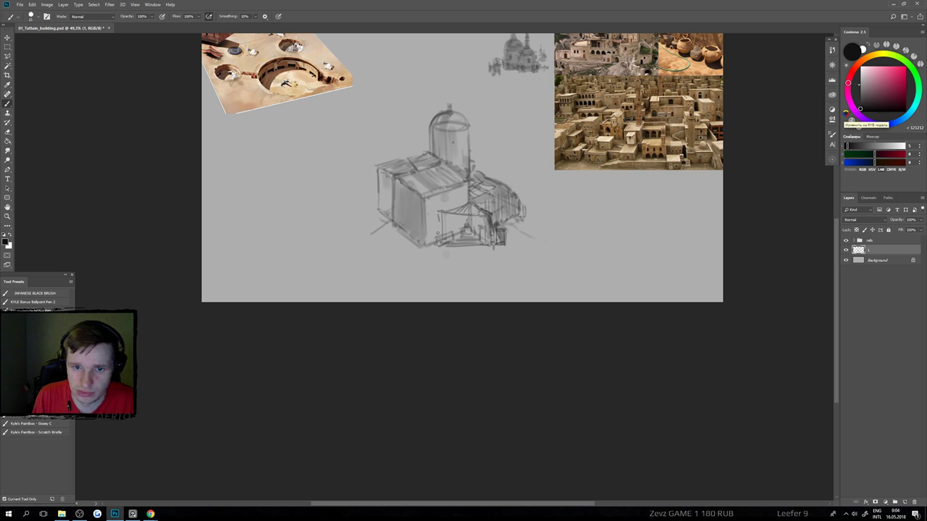
pyautogui.moveTo(429, 226); pyautogui.dragTo(430, 241)
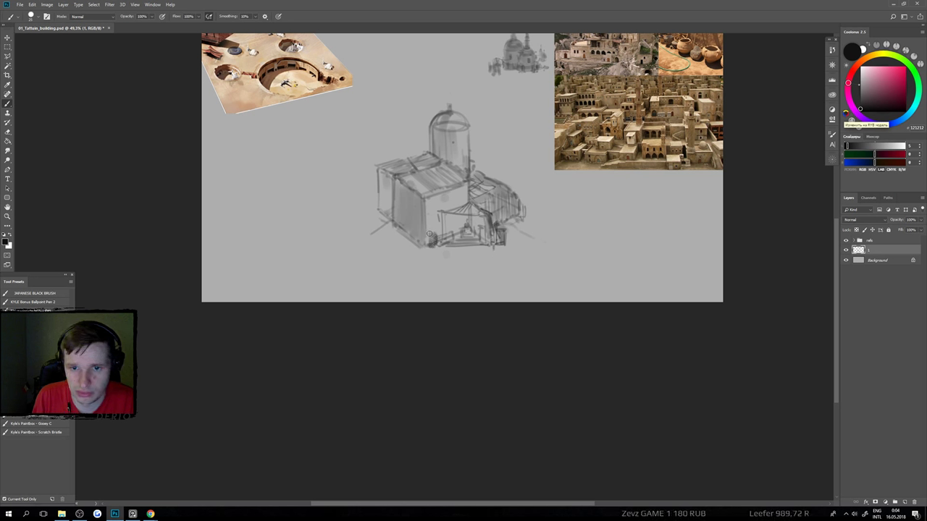
pyautogui.moveTo(464, 222); pyautogui.dragTo(464, 227)
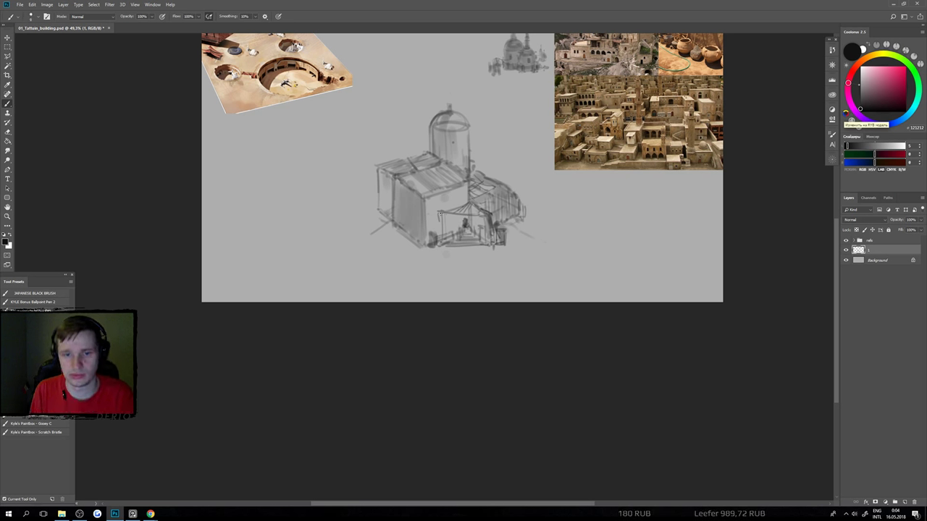
# Draw a sagging rope from the awning across the box house's side wall and add a small window above it.
pyautogui.moveTo(441, 215)
pyautogui.mouseDown()
pyautogui.moveTo(423, 232)
pyautogui.moveTo(415, 223)
pyautogui.moveTo(421, 246)
pyautogui.moveTo(421, 212)
pyautogui.moveTo(418, 247)
pyautogui.moveTo(419, 212)
pyautogui.moveTo(391, 193)
pyautogui.moveTo(391, 210)
pyautogui.moveTo(420, 218)
pyautogui.mouseUp()
pyautogui.press(']')
pyautogui.press(']')
pyautogui.press(']')
pyautogui.press(']')
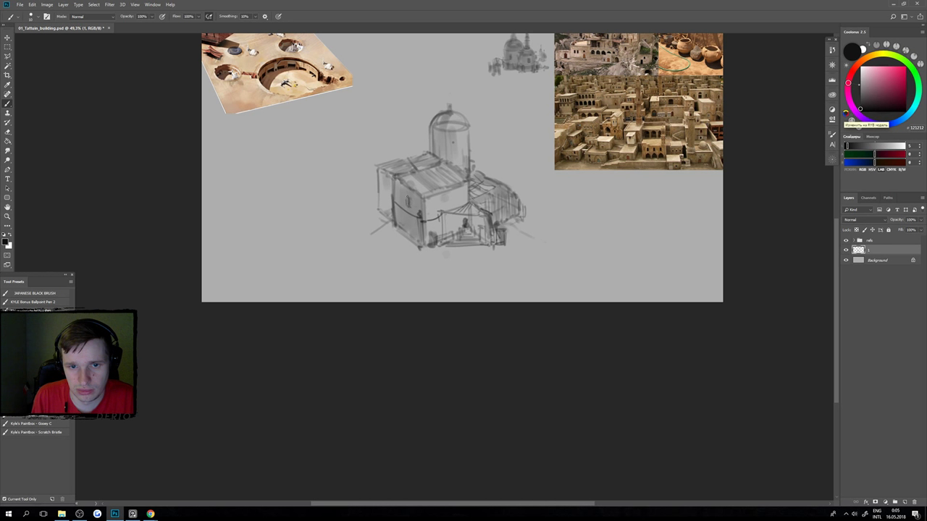
pyautogui.scroll(2, 456, 225)
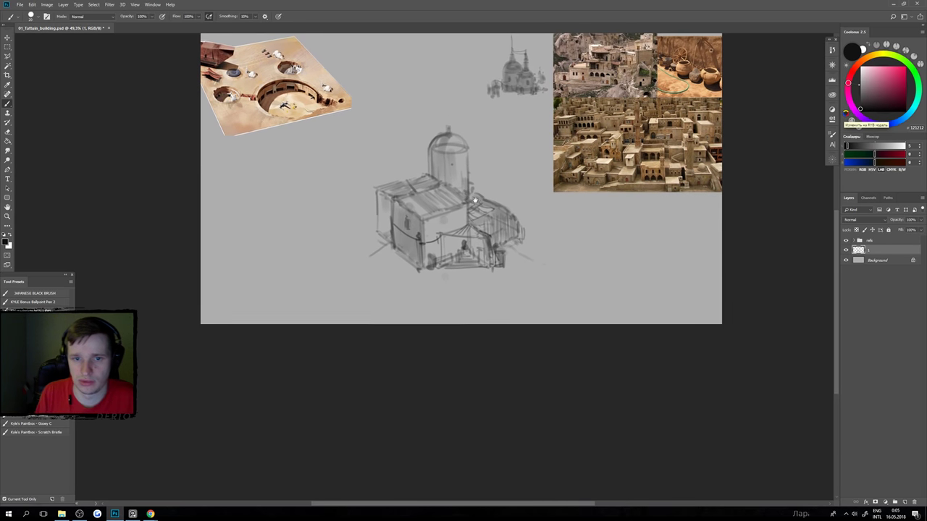
# Shade the wall of the rear left block, add a narrow window and darken its base.
pyautogui.press('e')
pyautogui.press('b')
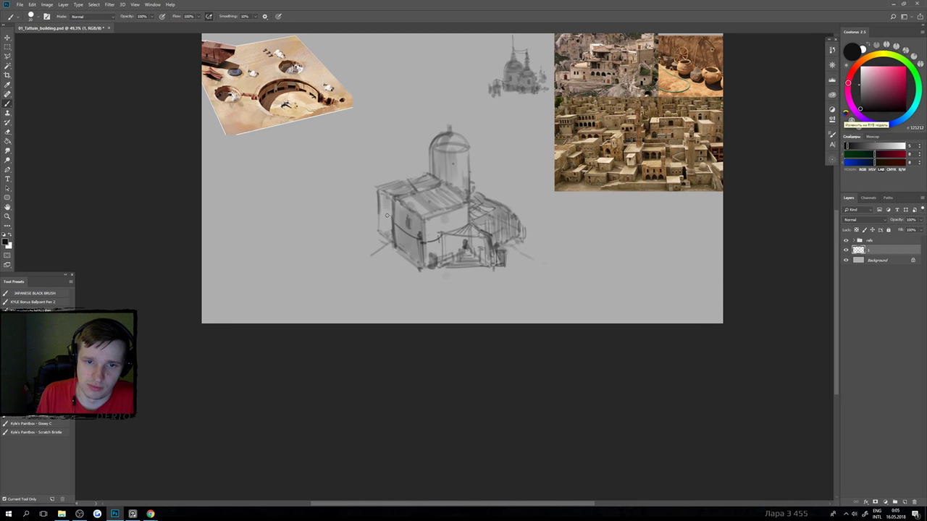
pyautogui.moveTo(387, 199)
pyautogui.mouseDown()
pyautogui.moveTo(383, 248)
pyautogui.moveTo(392, 249)
pyautogui.mouseUp()
pyautogui.moveTo(387, 207)
pyautogui.mouseDown()
pyautogui.moveTo(388, 238)
pyautogui.moveTo(420, 240)
pyautogui.mouseUp()
pyautogui.moveTo(441, 195)
pyautogui.mouseDown()
pyautogui.moveTo(443, 216)
pyautogui.moveTo(461, 171)
pyautogui.moveTo(441, 175)
pyautogui.moveTo(495, 227)
pyautogui.moveTo(510, 255)
pyautogui.moveTo(489, 244)
pyautogui.moveTo(499, 253)
pyautogui.mouseUp()
pyautogui.scroll(1, 456, 224)
# Erase the domed tower and most of the rounded annex behind the awning.
pyautogui.press('e')
pyautogui.press('[')
pyautogui.press('[')
pyautogui.press('[')
pyautogui.press('[')
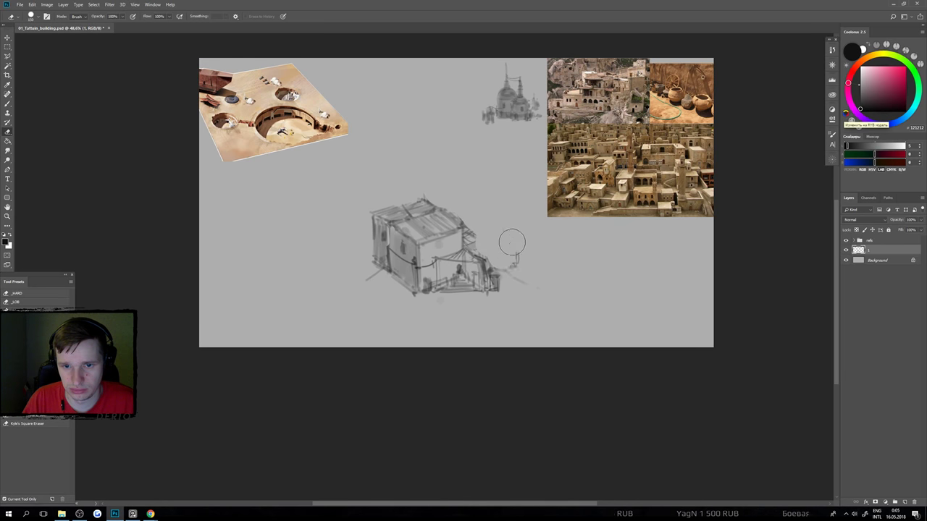
# Clean up the annex remains and redraw it as a small flat-roofed block, with overhanging beams on the main roof's back edge.
pyautogui.press('b')
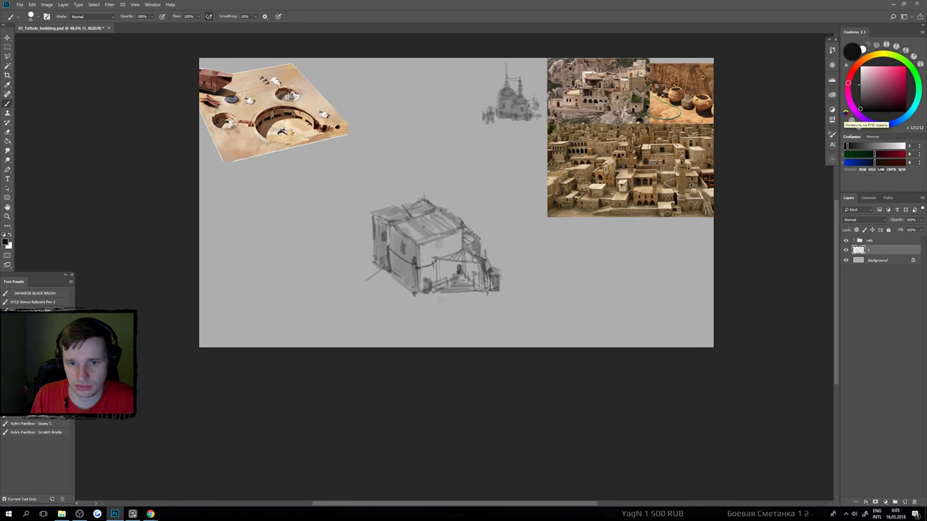
pyautogui.press('e')
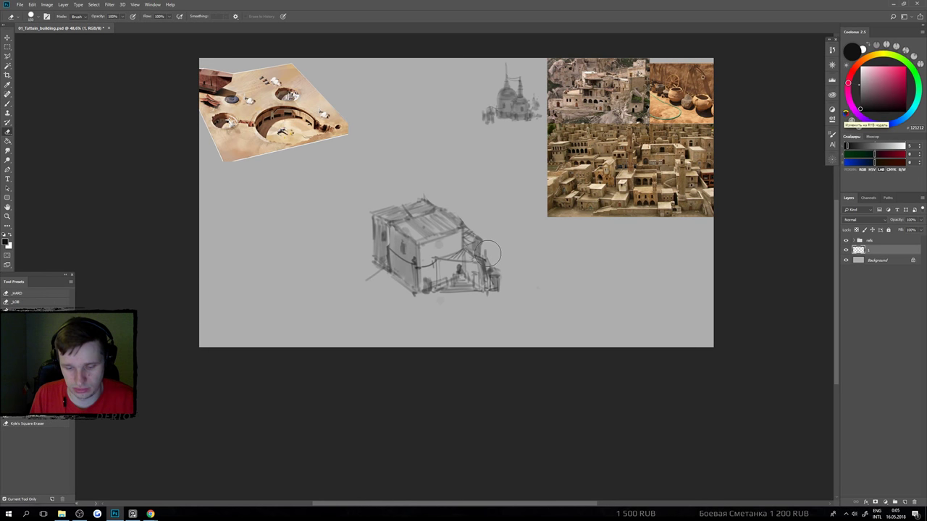
pyautogui.press('[')
pyautogui.press('[')
pyautogui.press('[')
pyautogui.press('[')
pyautogui.press('[')
pyautogui.press('[')
pyautogui.press('[')
pyautogui.press('b')
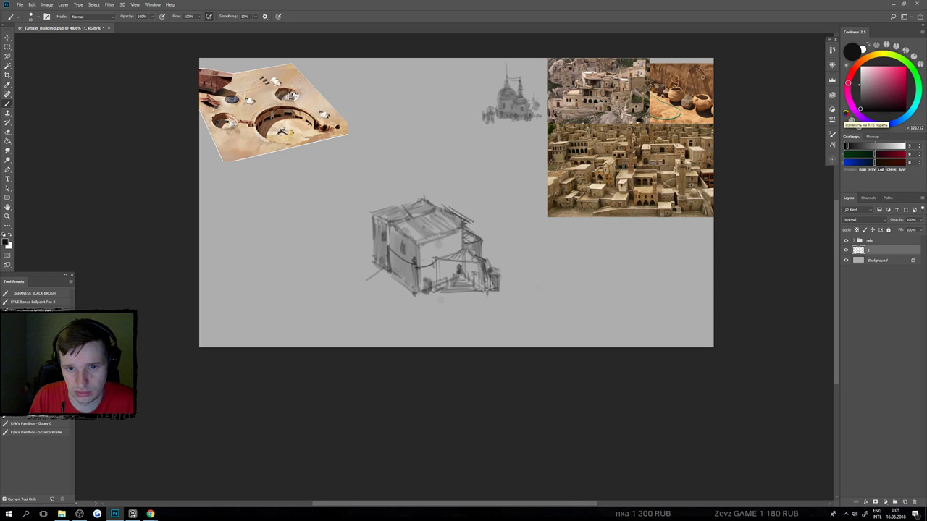
# Strengthen the outlines and shading of the rear left block and its roof.
pyautogui.scroll(-3, 472, 234)
pyautogui.scroll(2, 464, 246)
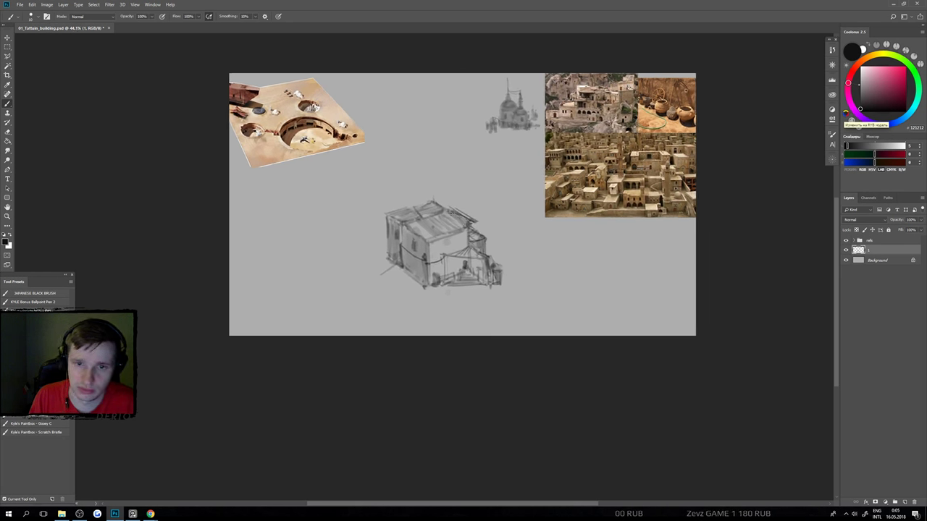
pyautogui.scroll(-2, 446, 217)
pyautogui.scroll(2, 443, 222)
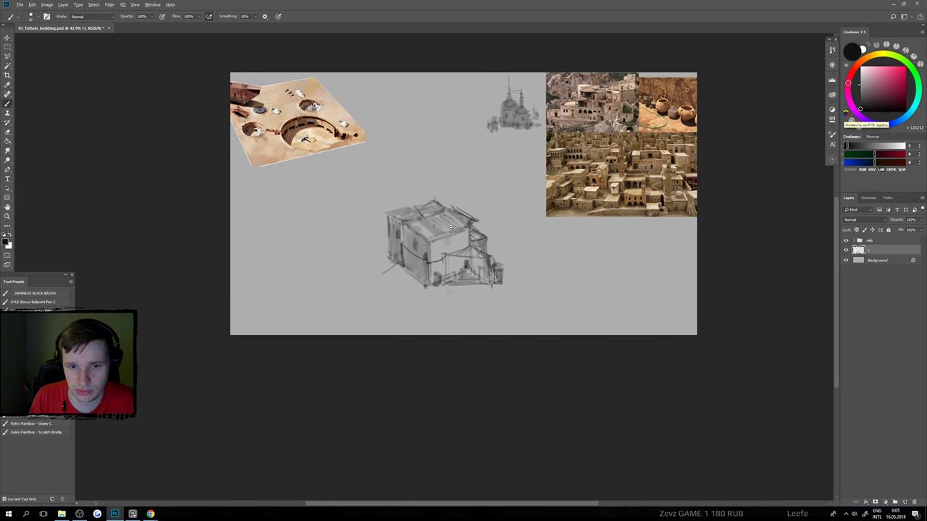
pyautogui.moveTo(441, 234); pyautogui.dragTo(442, 215)
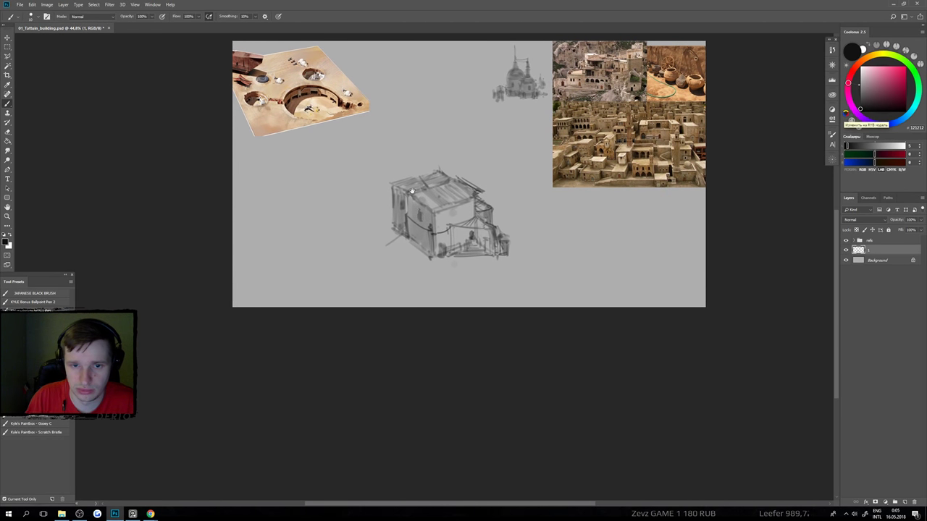
pyautogui.scroll(2, 416, 194)
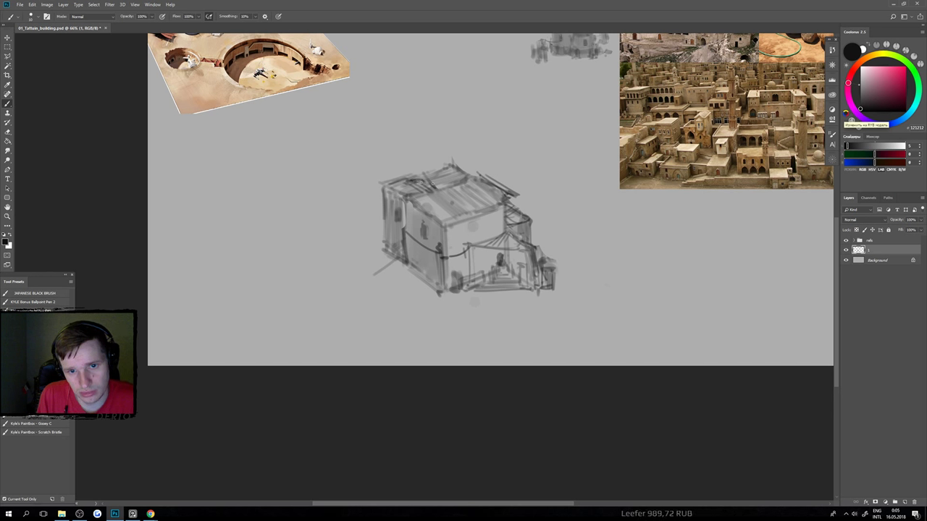
pyautogui.press('e')
pyautogui.moveTo(416, 176)
pyautogui.mouseDown()
pyautogui.moveTo(460, 171)
pyautogui.moveTo(446, 164)
pyautogui.mouseUp()
pyautogui.scroll(-4, 424, 198)
pyautogui.scroll(3, 430, 195)
pyautogui.hotkey('ctrl', 'alt', 'z')
pyautogui.hotkey('ctrl', 'alt', 'z')
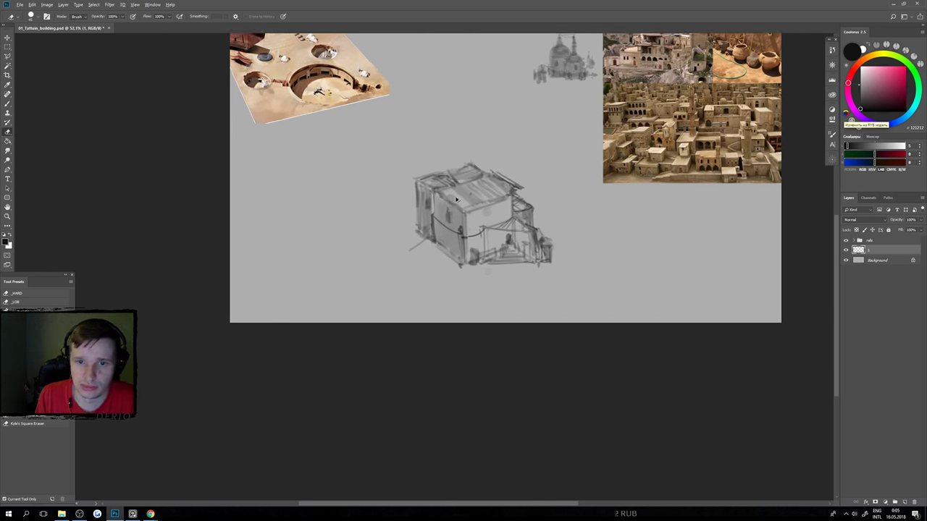
# Erase part of the raised rear roof, reshape it into a low rounded cap and add a thin mast beside it.
pyautogui.press('b')
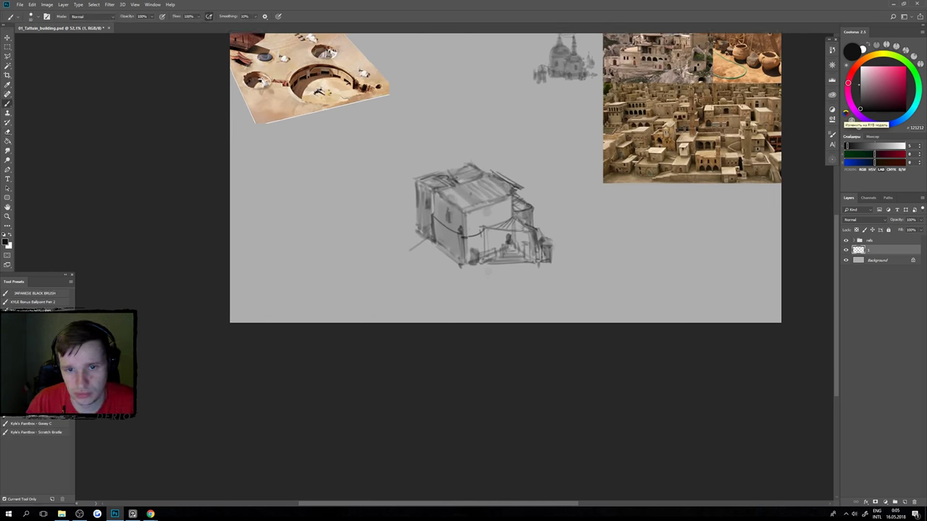
pyautogui.press('e')
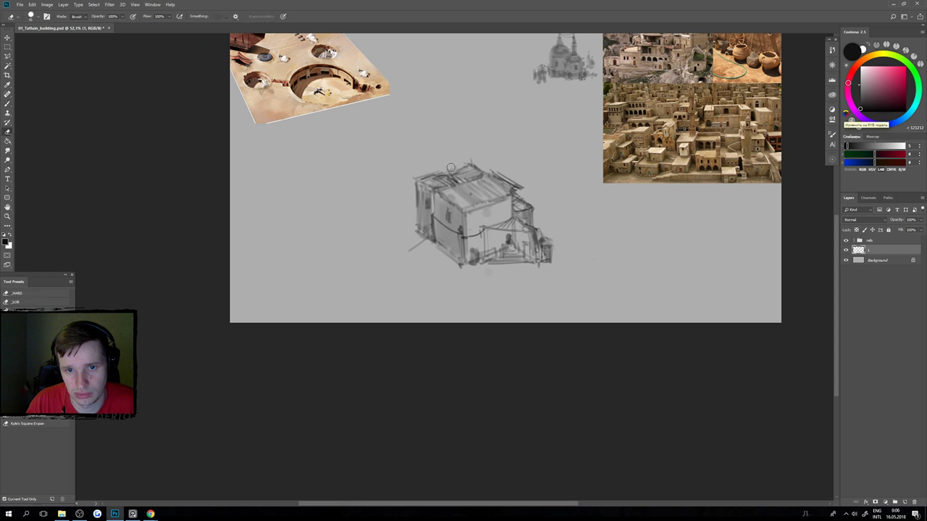
pyautogui.moveTo(446, 173); pyautogui.dragTo(493, 172)
pyautogui.press('b')
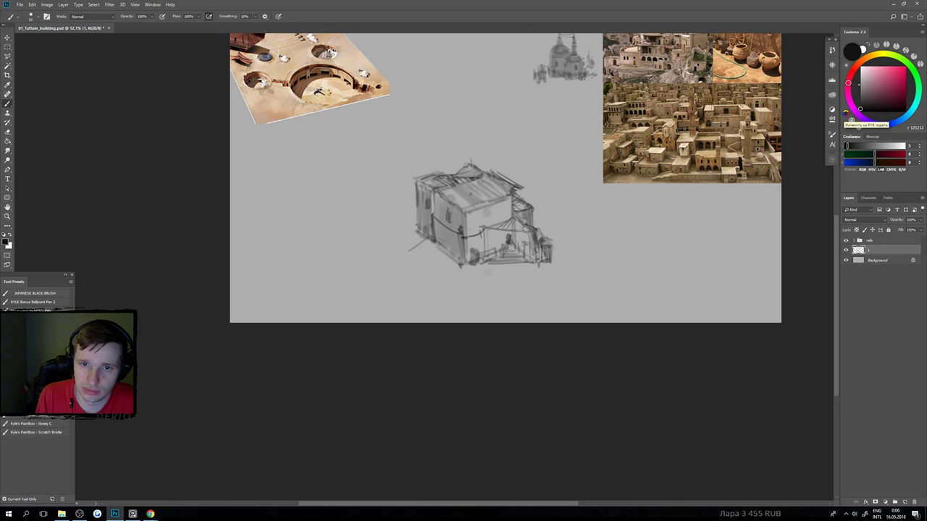
pyautogui.moveTo(481, 174); pyautogui.dragTo(479, 161)
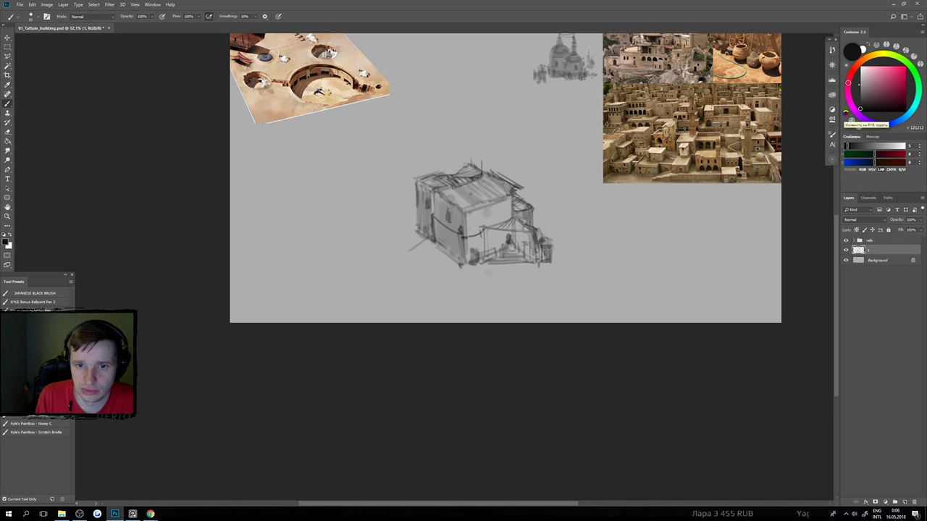
pyautogui.scroll(-3, 437, 179)
pyautogui.scroll(3, 451, 203)
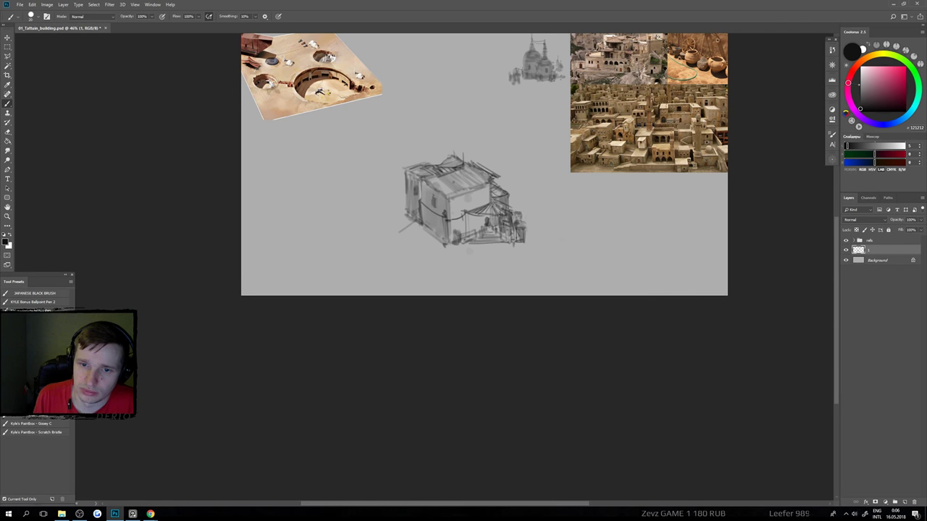
# Add small windows to the house's front wall and sketch fine post and figure details under the awning with a smaller brush.
pyautogui.moveTo(507, 199)
pyautogui.mouseDown()
pyautogui.moveTo(524, 209)
pyautogui.moveTo(461, 228)
pyautogui.moveTo(475, 227)
pyautogui.mouseUp()
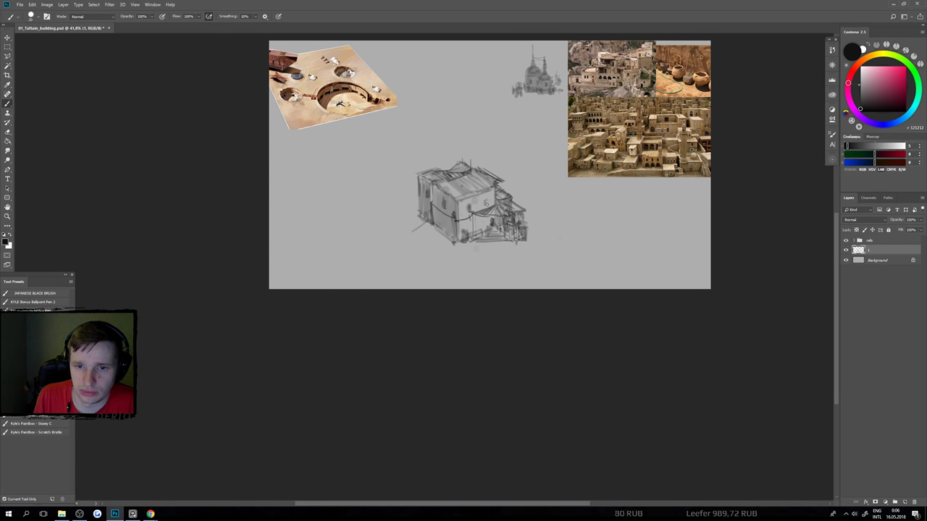
pyautogui.scroll(-2, 487, 222)
pyautogui.scroll(3, 488, 222)
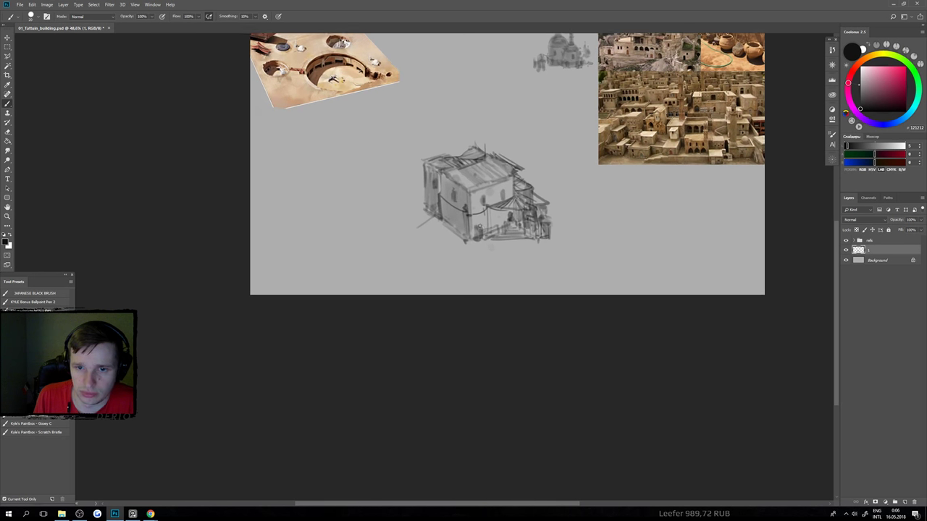
pyautogui.press('[')
pyautogui.press('[')
pyautogui.press('[')
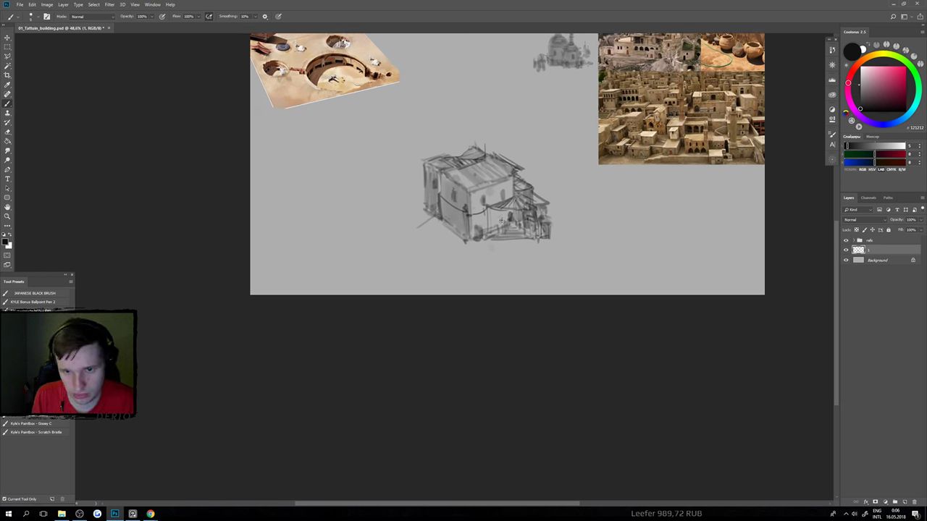
pyautogui.moveTo(496, 221)
pyautogui.mouseDown()
pyautogui.moveTo(505, 221)
pyautogui.moveTo(498, 233)
pyautogui.moveTo(513, 219)
pyautogui.mouseUp()
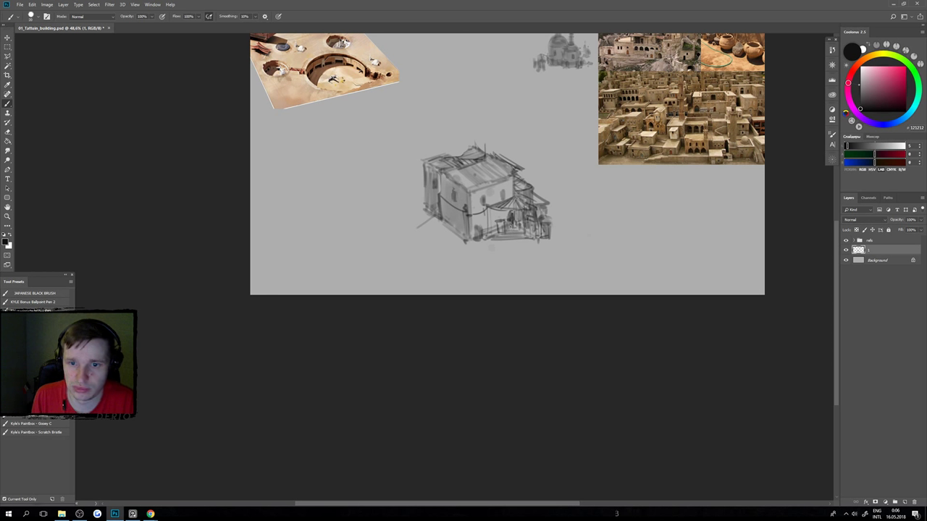
pyautogui.scroll(-3, 496, 262)
pyautogui.scroll(4, 503, 250)
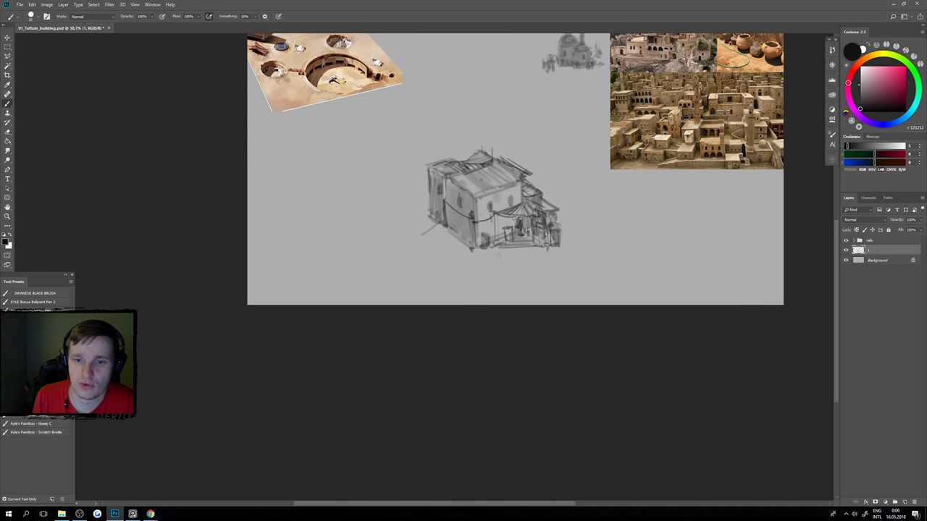
# Extend the entrance awning with a draped cloth canopy toward the front corner and darken its shading.
pyautogui.press('e')
pyautogui.press('b')
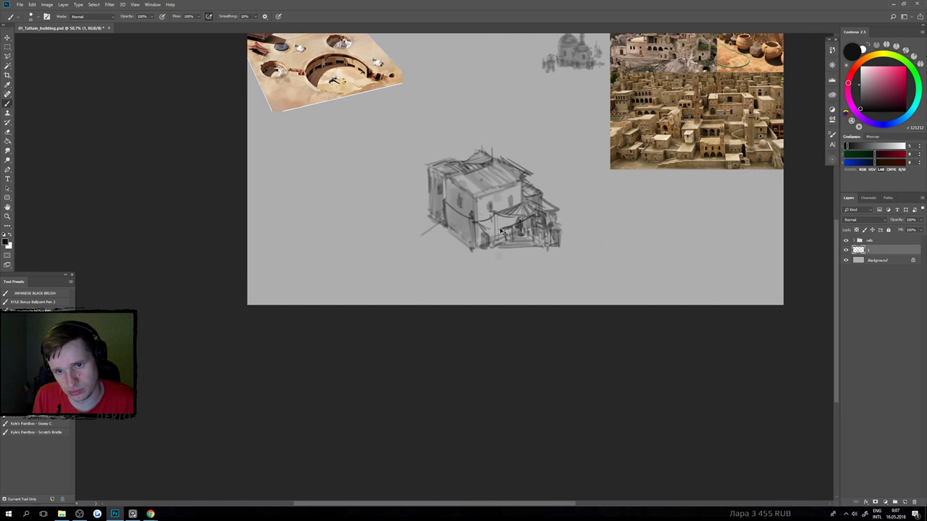
pyautogui.press(']')
pyautogui.press(']')
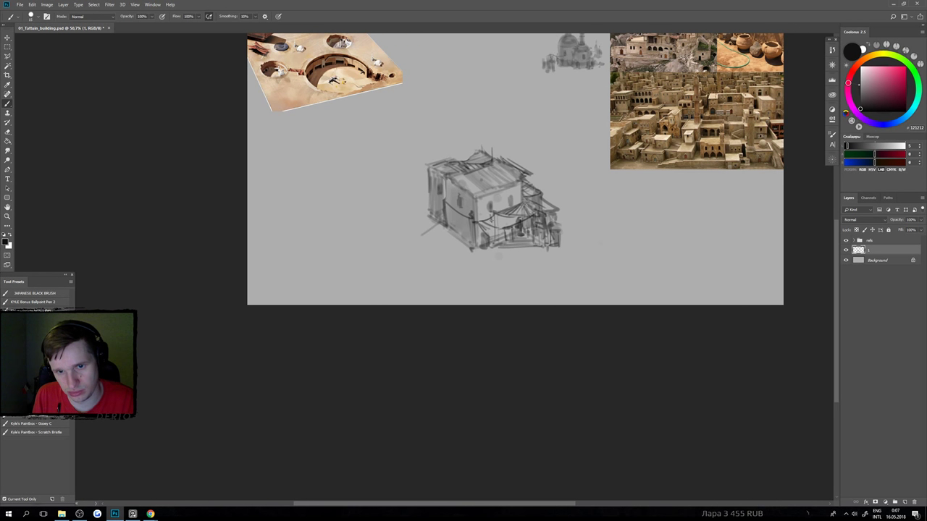
pyautogui.moveTo(501, 218)
pyautogui.mouseDown()
pyautogui.moveTo(491, 226)
pyautogui.moveTo(535, 213)
pyautogui.moveTo(530, 203)
pyautogui.mouseUp()
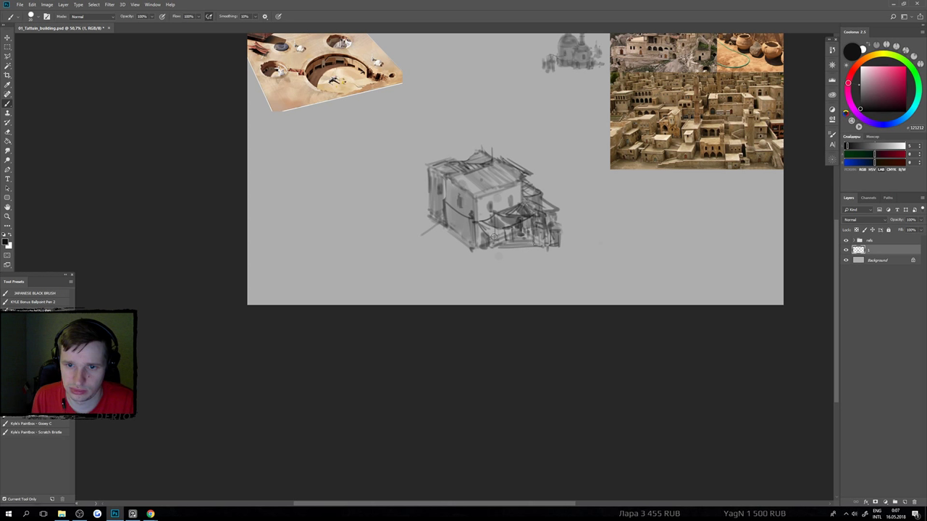
# Paint dark, rounded clumps along the ground at the building's front corner and beside the entrance.
pyautogui.moveTo(494, 236)
pyautogui.mouseDown()
pyautogui.moveTo(494, 247)
pyautogui.moveTo(468, 252)
pyautogui.mouseUp()
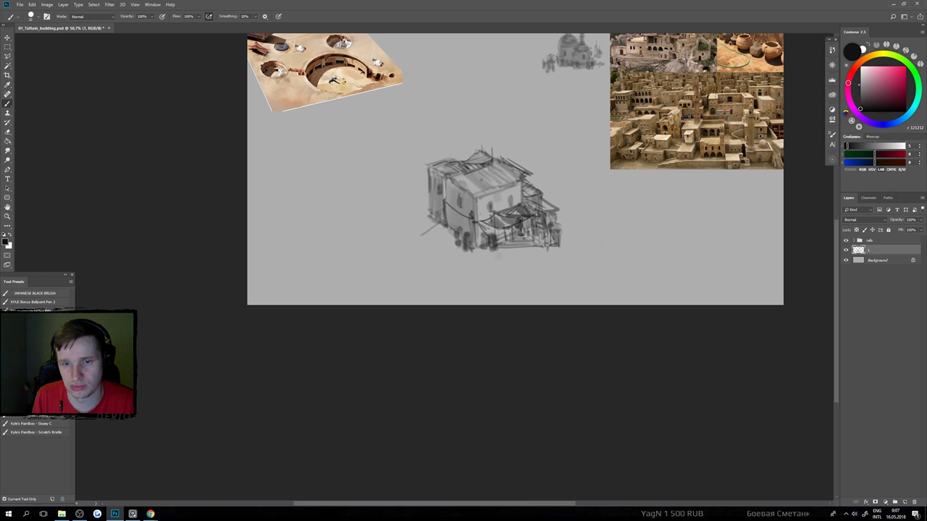
pyautogui.moveTo(527, 229); pyautogui.dragTo(487, 244)
pyautogui.moveTo(489, 234); pyautogui.dragTo(437, 240)
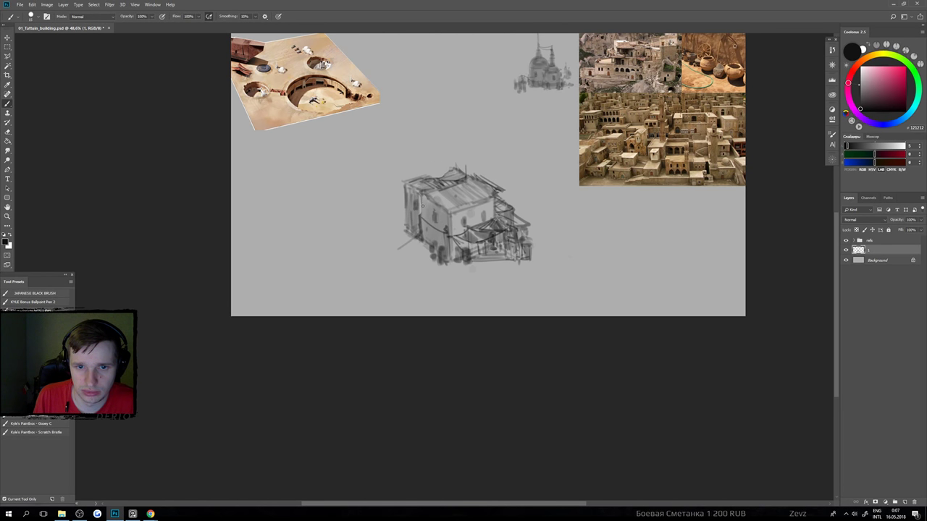
# Sample a light grey from the rear left block and clear the dark shading and window from its wall.
pyautogui.keyDown('alt'); pyautogui.click(411, 217); pyautogui.keyUp('alt')
pyautogui.press('e')
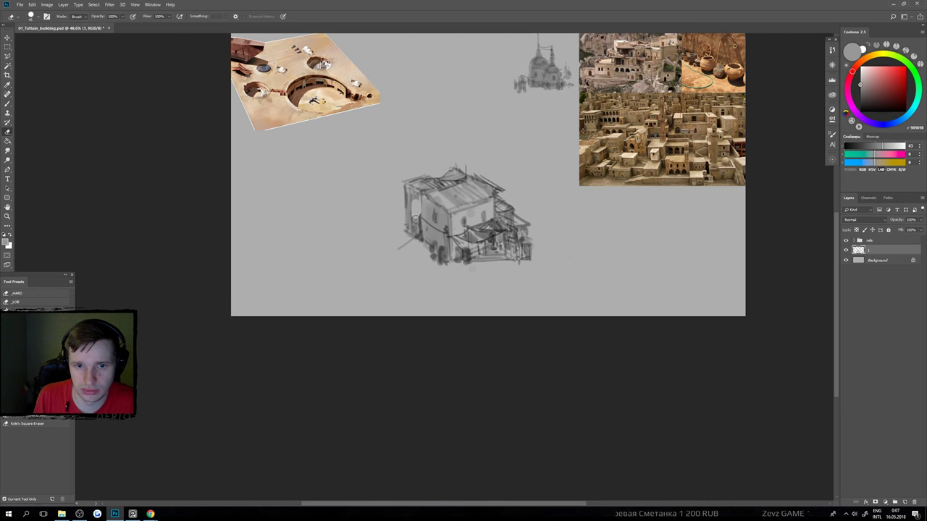
# Erase the dark shading on the house's left side wall and repaint it with dark grey sampled from the sketch, adding a doorway.
pyautogui.moveTo(409, 197); pyautogui.dragTo(420, 233)
pyautogui.press('b')
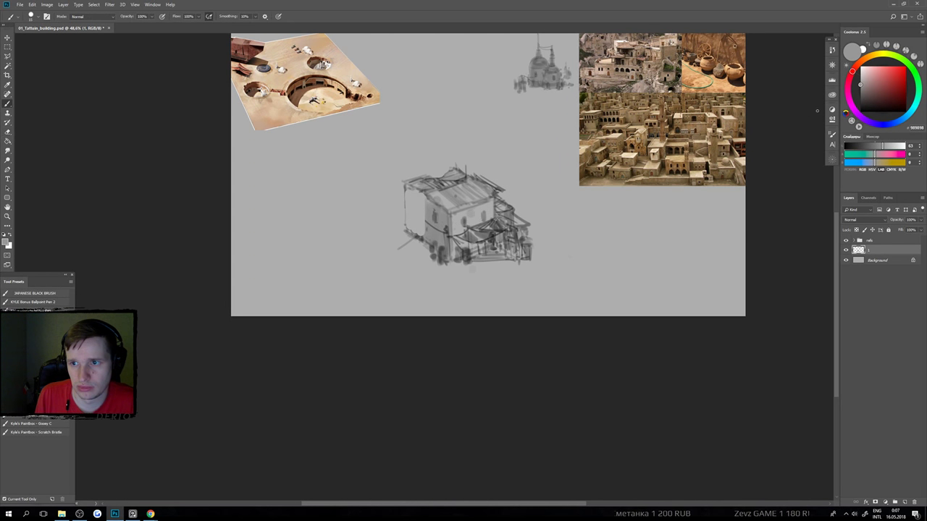
pyautogui.keyDown('alt'); pyautogui.click(425, 230); pyautogui.keyUp('alt')
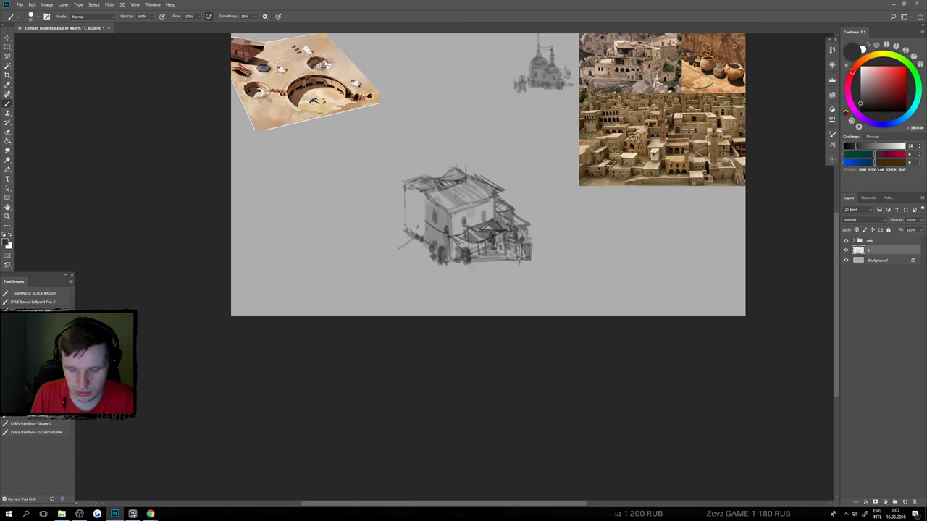
pyautogui.moveTo(408, 190); pyautogui.dragTo(416, 229)
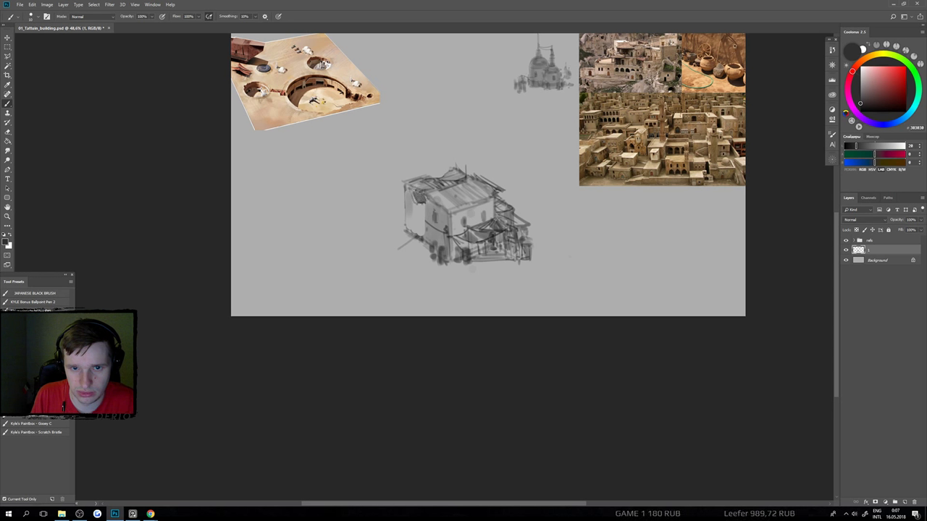
pyautogui.moveTo(425, 212)
pyautogui.mouseDown()
pyautogui.moveTo(405, 232)
pyautogui.moveTo(433, 215)
pyautogui.mouseUp()
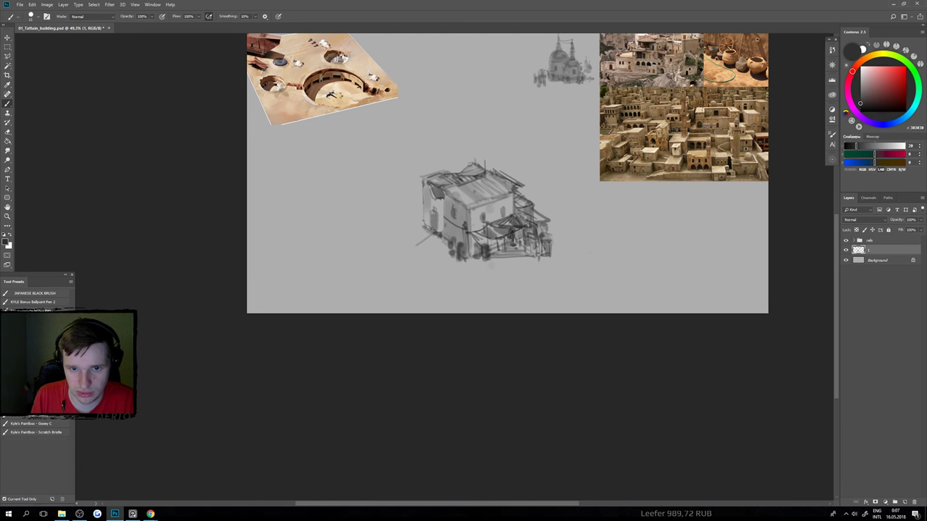
# Paint a dark post along the house's outer left corner, extending well above the roofline.
pyautogui.hotkey('alt', 'shift')
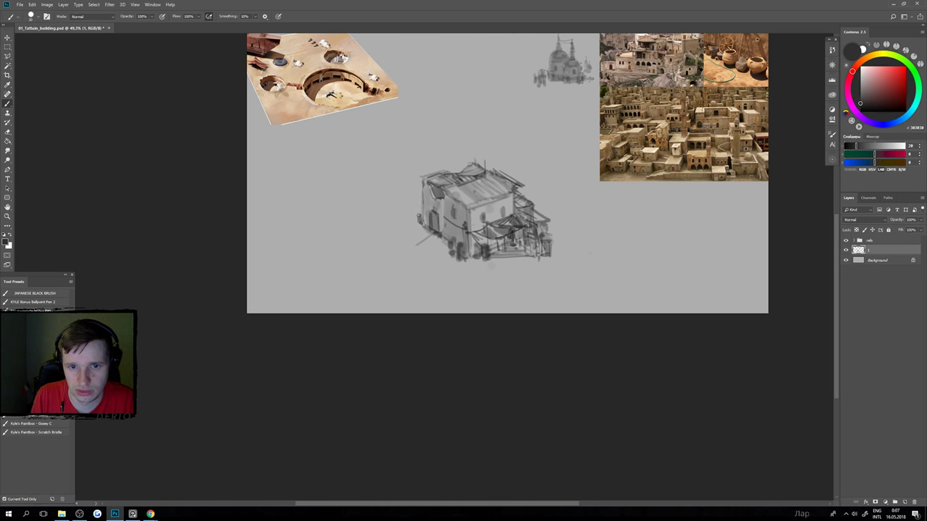
pyautogui.moveTo(418, 216); pyautogui.dragTo(416, 226)
pyautogui.moveTo(421, 178); pyautogui.dragTo(419, 222)
pyautogui.moveTo(425, 172); pyautogui.dragTo(419, 204)
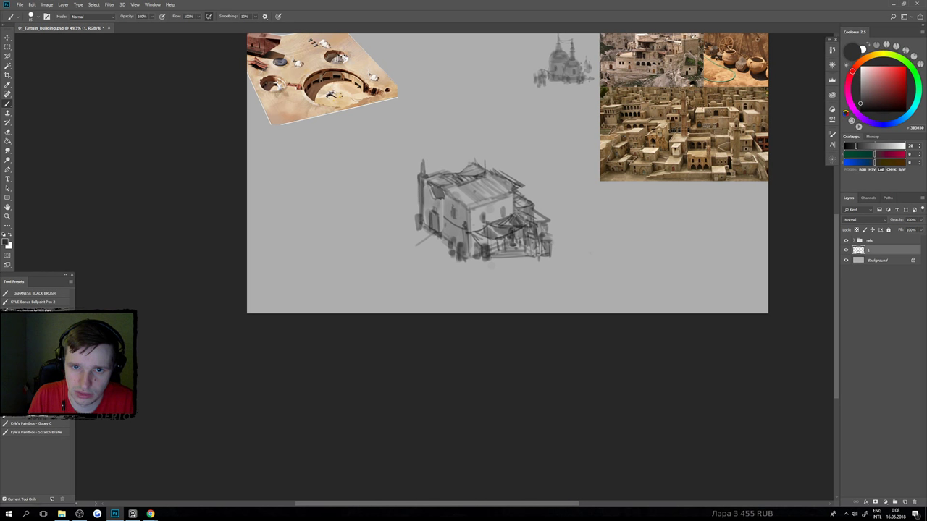
pyautogui.moveTo(423, 170); pyautogui.dragTo(423, 149)
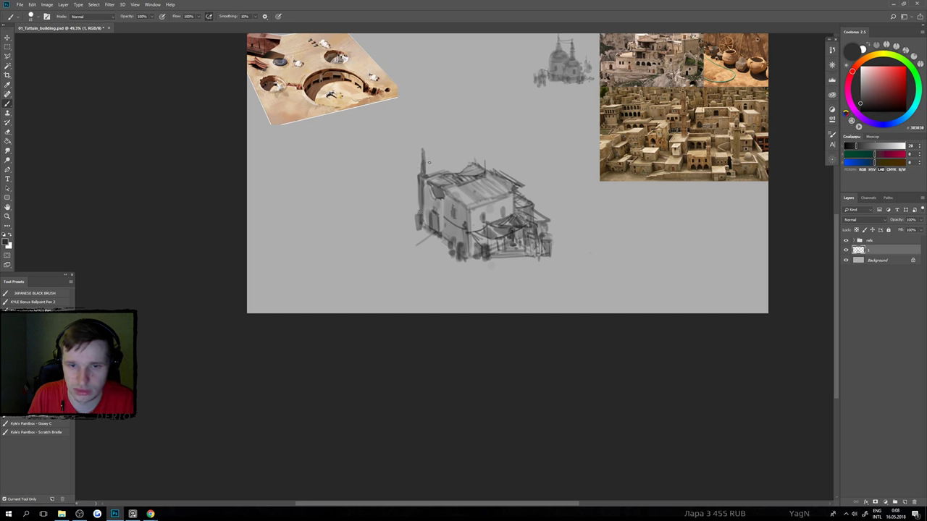
# Sketch a striped fabric awning raised on thin posts above the house's flat roof.
pyautogui.moveTo(462, 194); pyautogui.dragTo(480, 245)
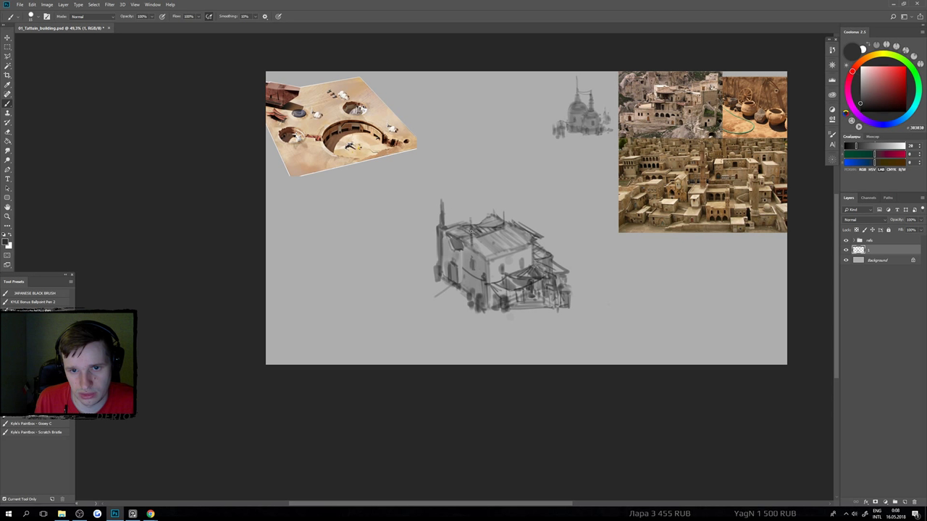
pyautogui.moveTo(517, 225)
pyautogui.mouseDown()
pyautogui.moveTo(474, 218)
pyautogui.moveTo(517, 203)
pyautogui.mouseUp()
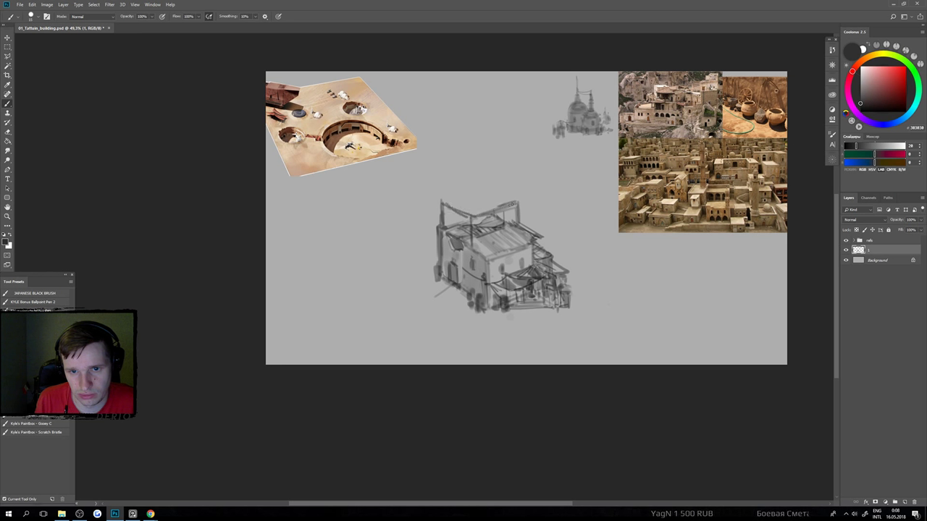
pyautogui.moveTo(441, 201); pyautogui.dragTo(493, 186)
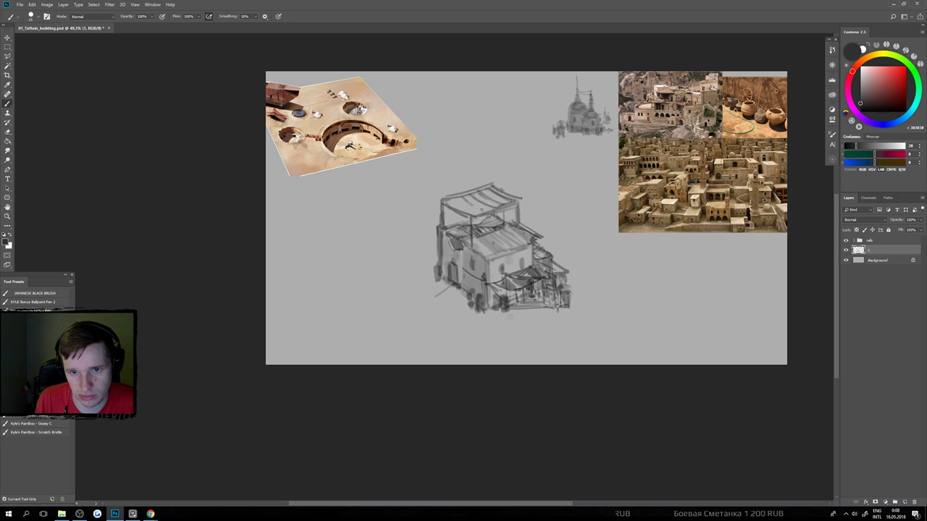
pyautogui.moveTo(455, 201)
pyautogui.mouseDown()
pyautogui.moveTo(482, 212)
pyautogui.moveTo(449, 202)
pyautogui.moveTo(482, 195)
pyautogui.moveTo(459, 205)
pyautogui.moveTo(472, 211)
pyautogui.moveTo(513, 197)
pyautogui.moveTo(475, 207)
pyautogui.moveTo(493, 194)
pyautogui.moveTo(528, 199)
pyautogui.mouseUp()
# Shade the rooftop awning and its left post with a larger brush, and add small details on the roof terrace.
pyautogui.press(']')
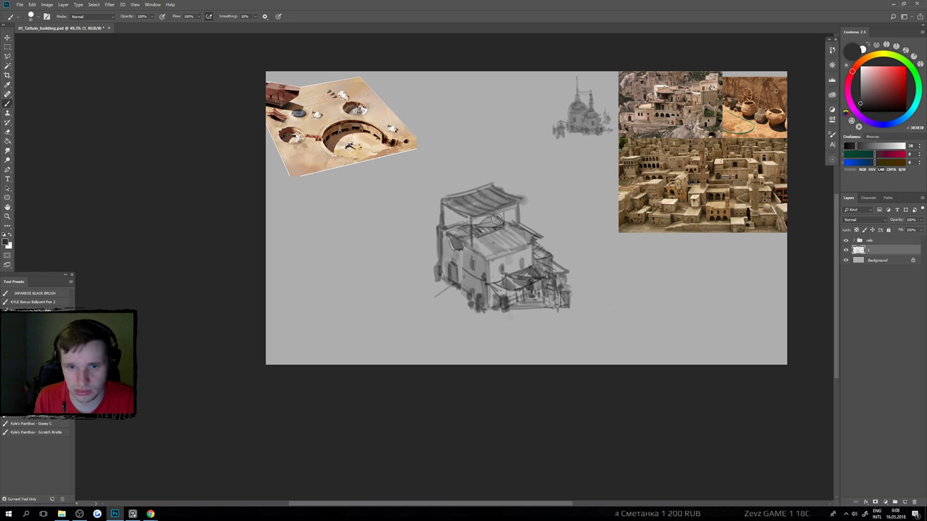
pyautogui.moveTo(445, 210); pyautogui.dragTo(446, 232)
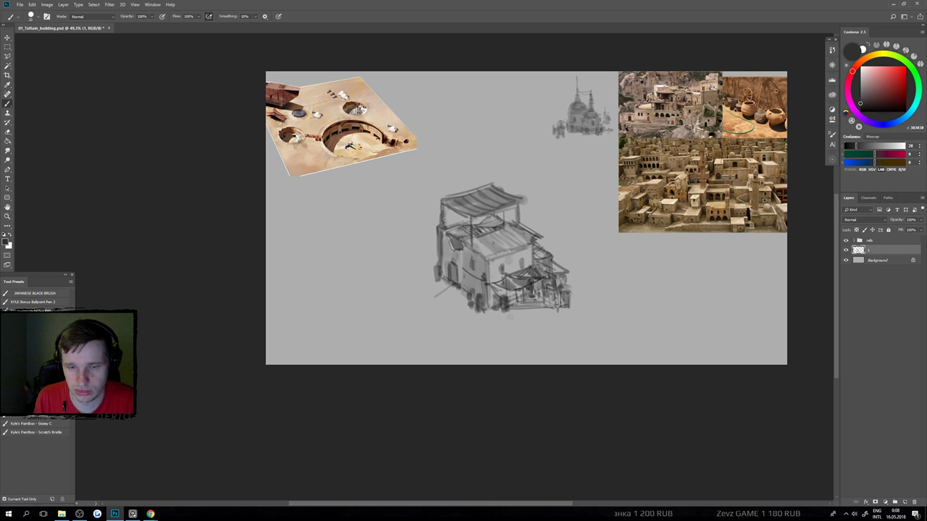
pyautogui.moveTo(439, 197)
pyautogui.mouseDown()
pyautogui.moveTo(441, 228)
pyautogui.moveTo(410, 217)
pyautogui.mouseUp()
pyautogui.moveTo(485, 229); pyautogui.dragTo(513, 228)
# Select the whole house sketch, scale it down and place it beside the small domed building near the canvas's upper edge.
pyautogui.scroll(2, 512, 229)
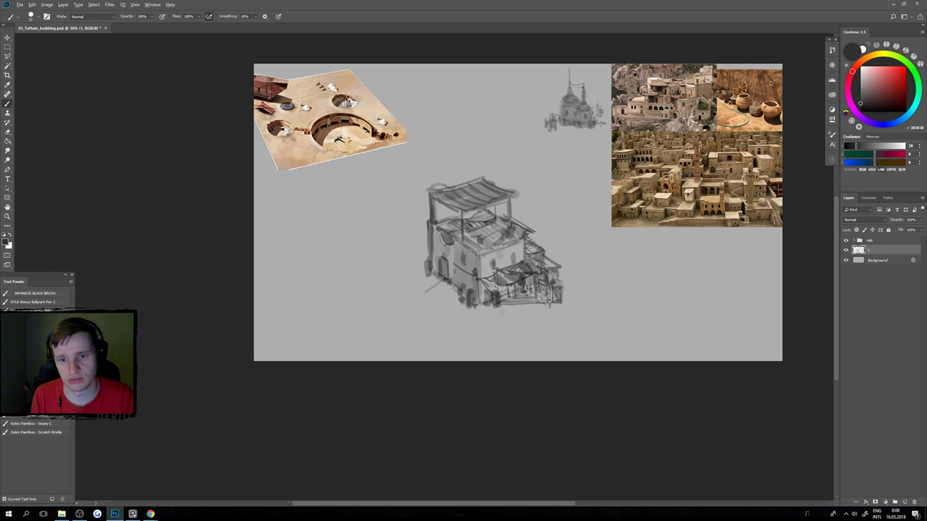
pyautogui.scroll(-5, 495, 283)
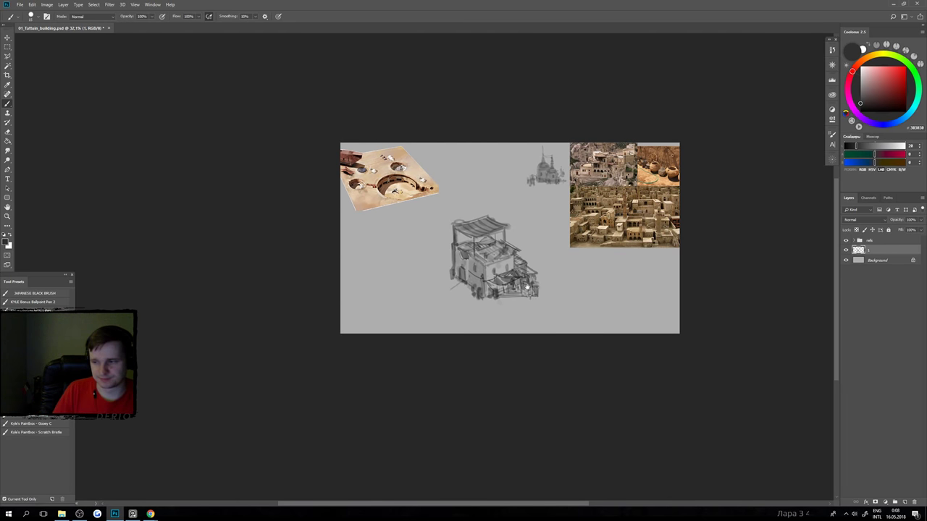
pyautogui.scroll(3, 530, 260)
pyautogui.moveTo(531, 260); pyautogui.dragTo(566, 241)
pyautogui.press('m')
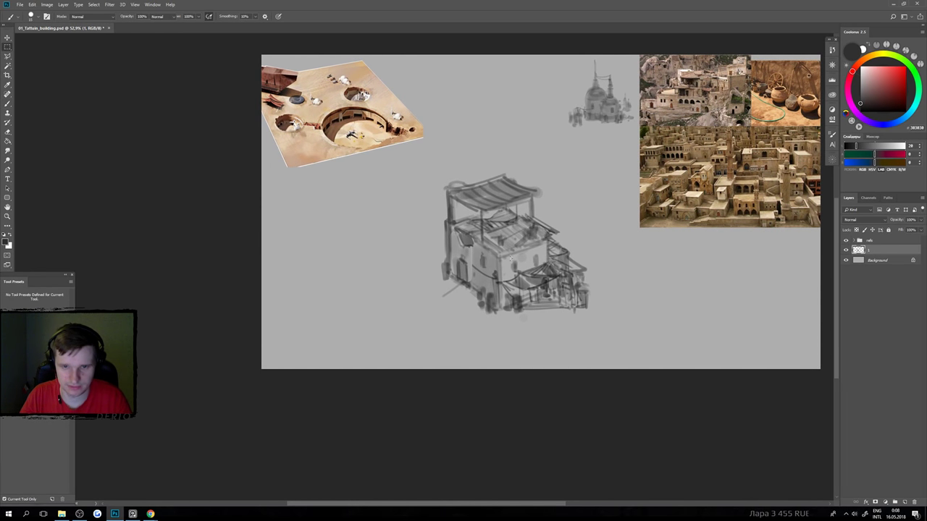
pyautogui.moveTo(413, 169); pyautogui.dragTo(651, 368)
pyautogui.hotkey('ctrl', 't')
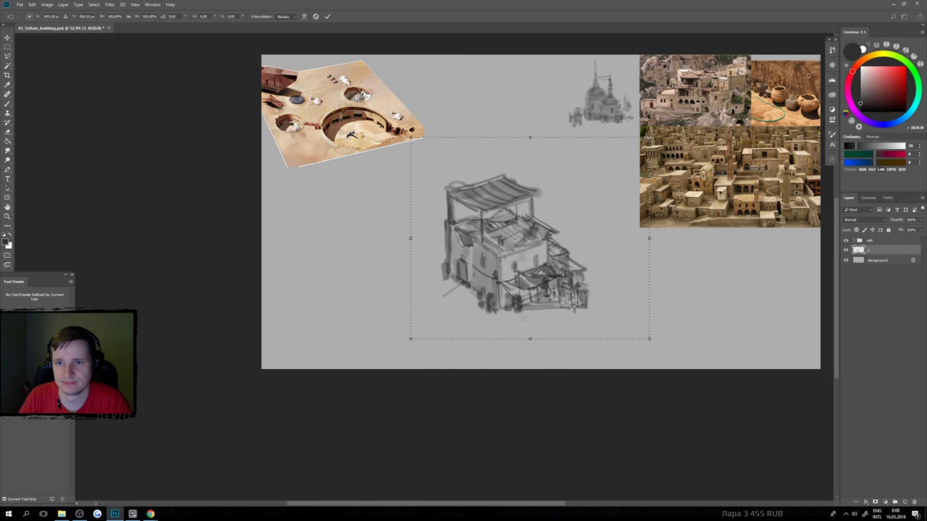
pyautogui.moveTo(572, 137)
pyautogui.mouseDown()
pyautogui.moveTo(573, 184)
pyautogui.moveTo(573, 138)
pyautogui.mouseUp()
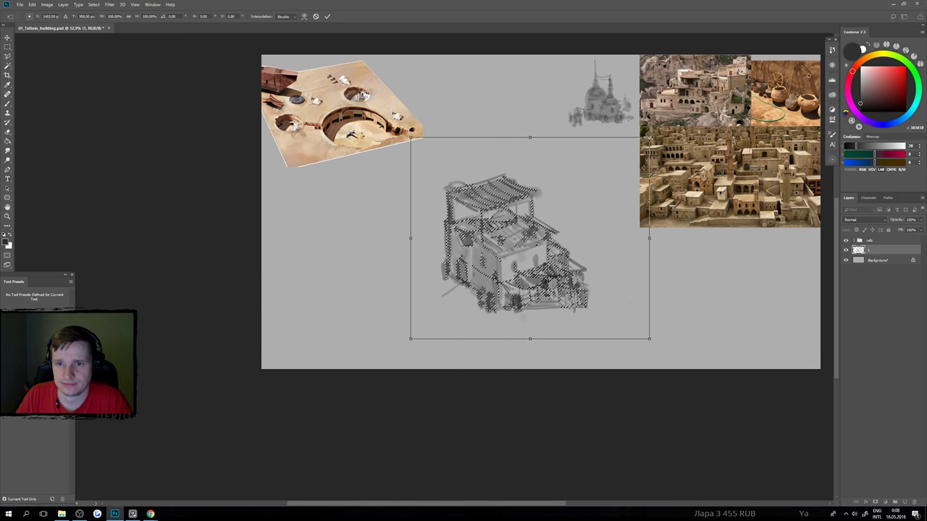
pyautogui.moveTo(649, 138)
pyautogui.mouseDown()
pyautogui.moveTo(588, 204)
pyautogui.moveTo(522, 244)
pyautogui.mouseUp()
pyautogui.moveTo(483, 282); pyautogui.dragTo(572, 93)
pyautogui.moveTo(571, 141); pyautogui.dragTo(558, 136)
pyautogui.moveTo(561, 154); pyautogui.dragTo(551, 226)
pyautogui.moveTo(559, 184); pyautogui.dragTo(544, 186)
pyautogui.moveTo(572, 126); pyautogui.dragTo(561, 136)
pyautogui.moveTo(550, 159); pyautogui.dragTo(565, 144)
pyautogui.press('Return')
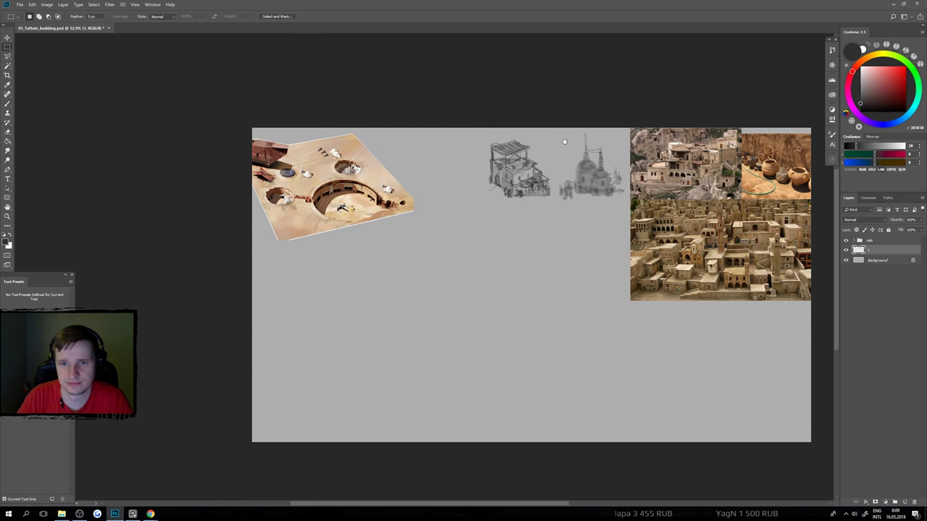
# Brush small dark figures and ground strokes around the base of the reduced house sketch.
pyautogui.scroll(5, 560, 181)
pyautogui.scroll(-6, 580, 204)
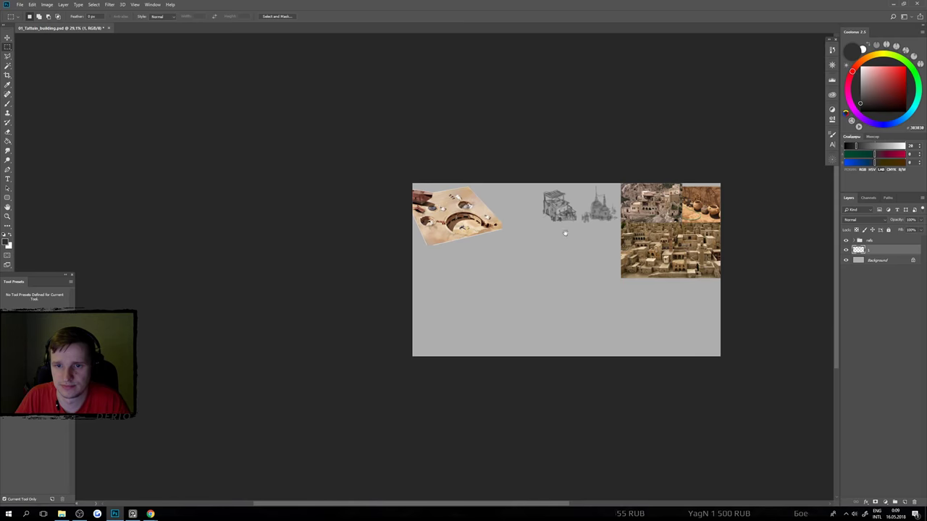
pyautogui.scroll(3, 565, 230)
pyautogui.scroll(-1, 563, 224)
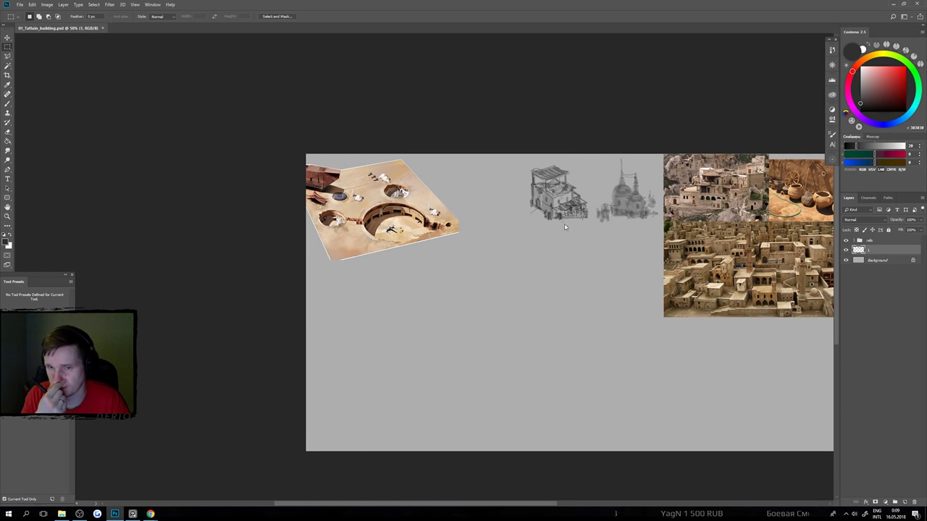
pyautogui.scroll(-1, 615, 219)
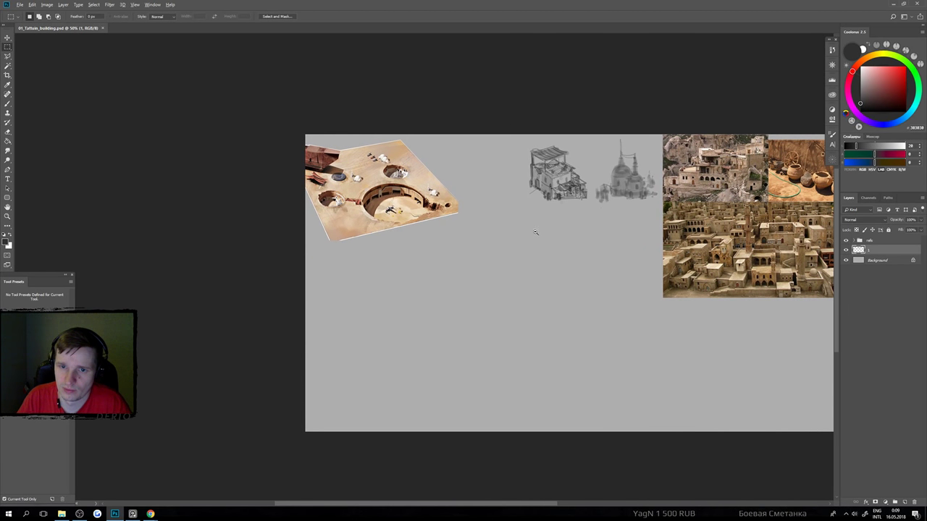
pyautogui.scroll(3, 524, 210)
pyautogui.press('b')
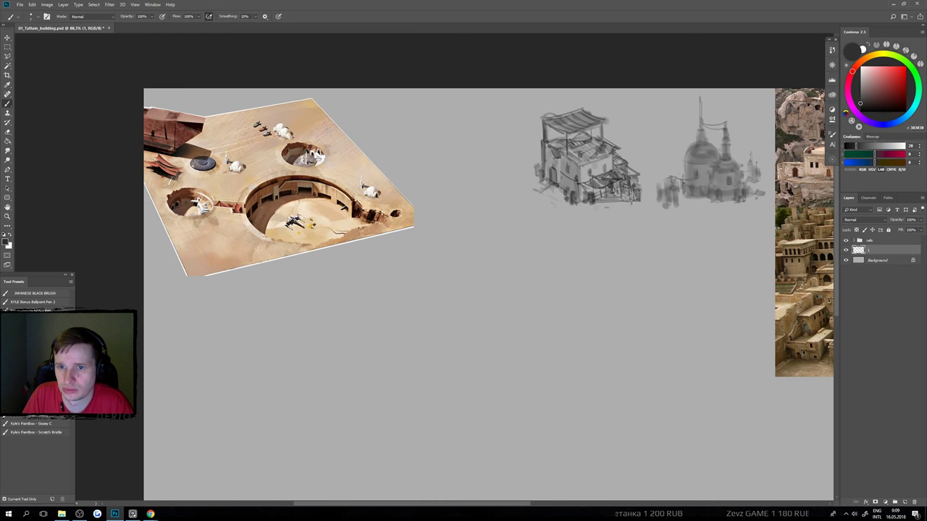
pyautogui.moveTo(617, 193)
pyautogui.mouseDown()
pyautogui.moveTo(606, 202)
pyautogui.moveTo(610, 188)
pyautogui.mouseUp()
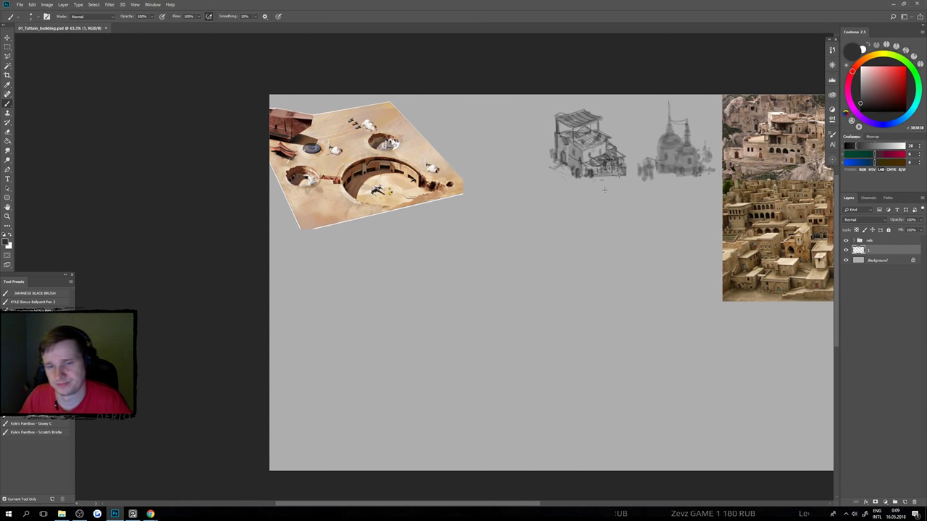
# Darken the roof terrace under the awning and the house's left wall with broad, soft brush strokes.
pyautogui.scroll(3, 585, 145)
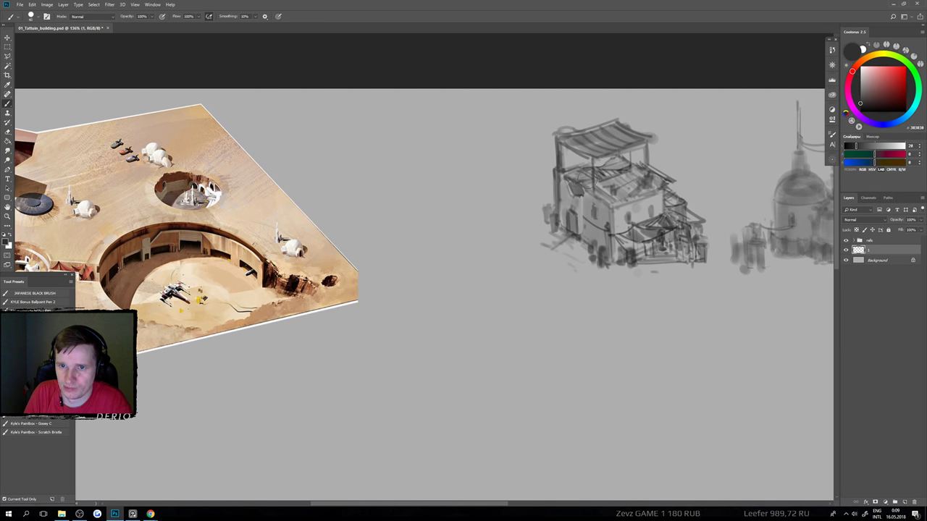
pyautogui.moveTo(585, 181)
pyautogui.mouseDown()
pyautogui.moveTo(622, 181)
pyautogui.moveTo(612, 163)
pyautogui.moveTo(622, 160)
pyautogui.mouseUp()
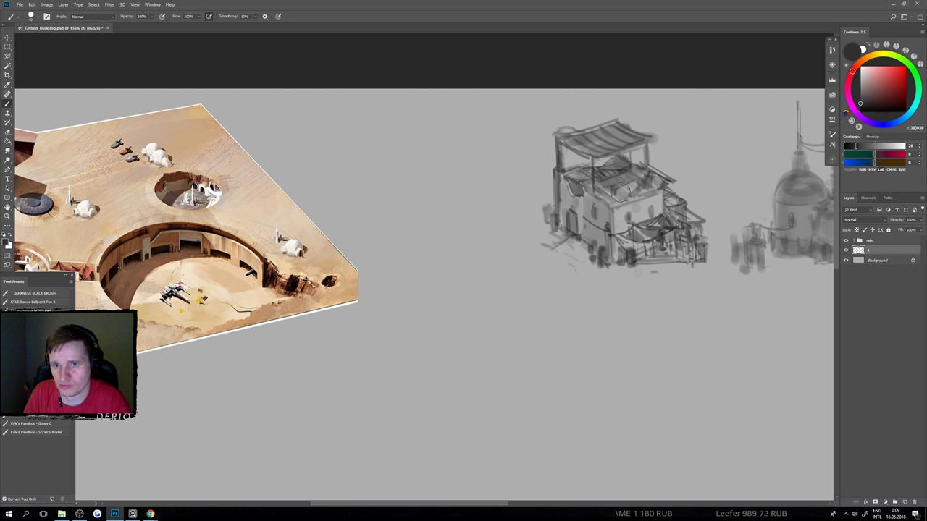
pyautogui.scroll(-5, 615, 204)
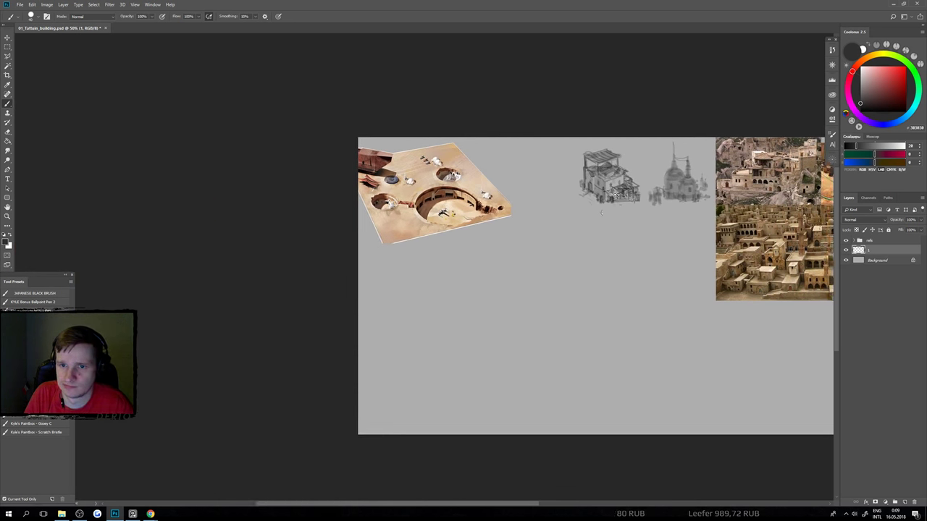
pyautogui.scroll(2, 600, 212)
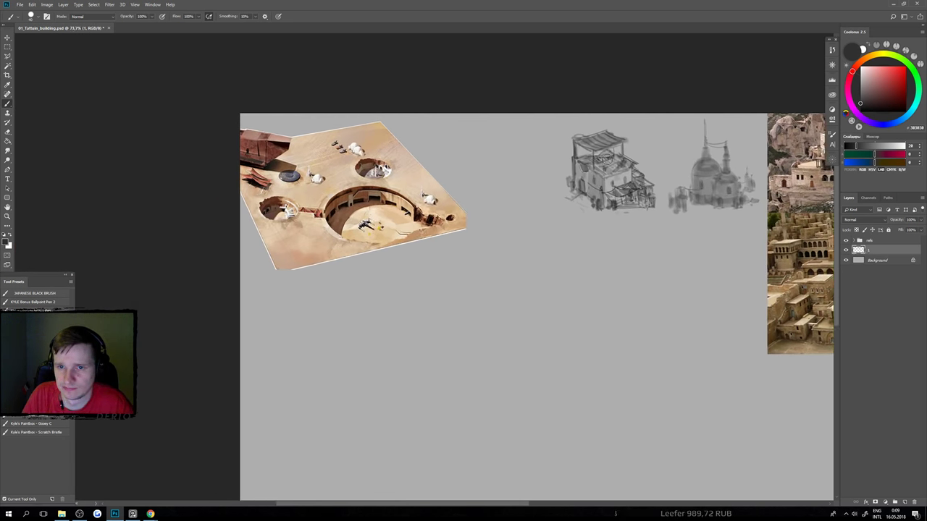
pyautogui.moveTo(606, 157)
pyautogui.mouseDown()
pyautogui.moveTo(581, 156)
pyautogui.moveTo(583, 177)
pyautogui.mouseUp()
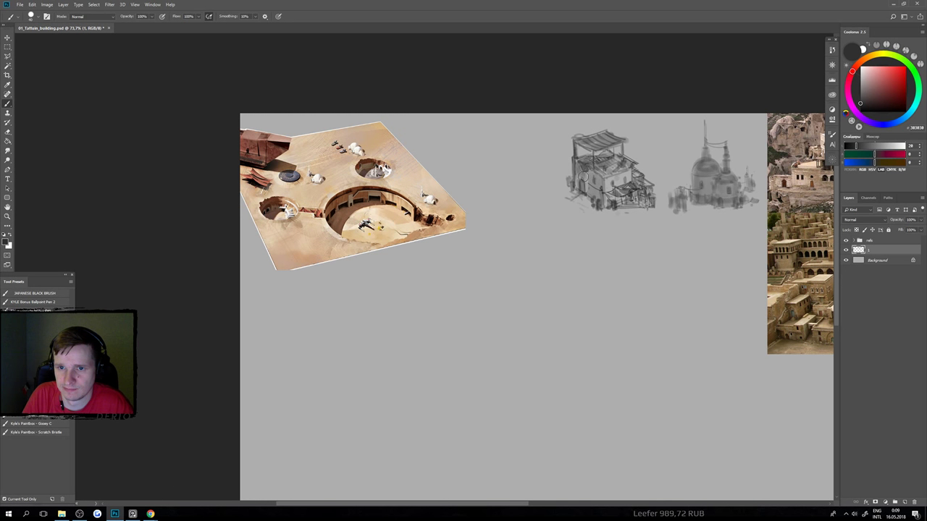
pyautogui.scroll(-2, 601, 202)
pyautogui.scroll(1, 599, 217)
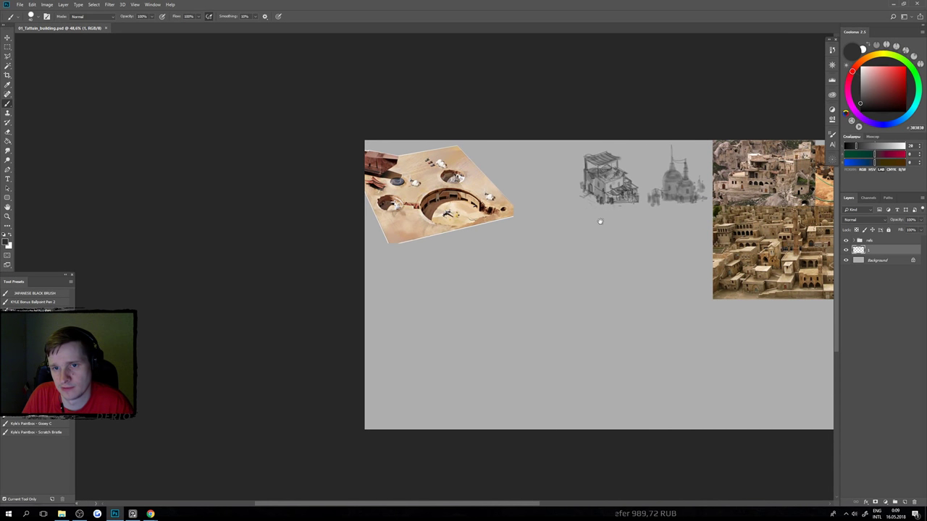
# Reduce the brush to a very small size and add fine lines to the house's awning, roof and market stall.
pyautogui.scroll(3, 599, 222)
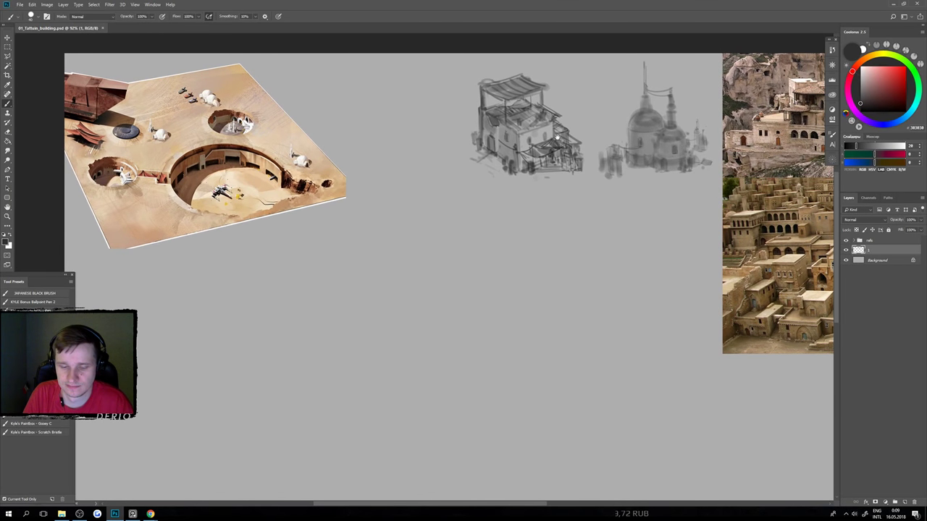
pyautogui.press('[')
pyautogui.press('[')
pyautogui.press('[')
pyautogui.press('[')
pyautogui.press('[')
pyautogui.press('[')
pyautogui.press('[')
pyautogui.press('[')
pyautogui.press('[')
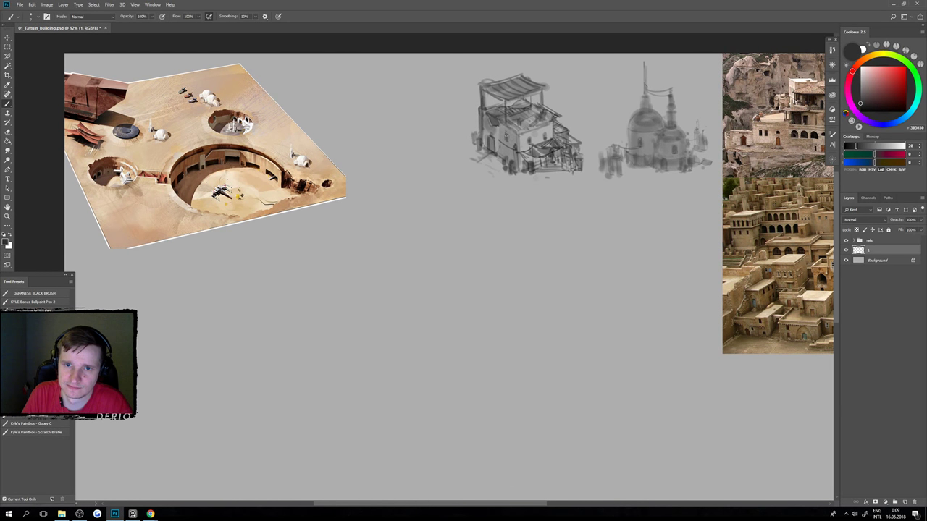
pyautogui.scroll(-3, 504, 136)
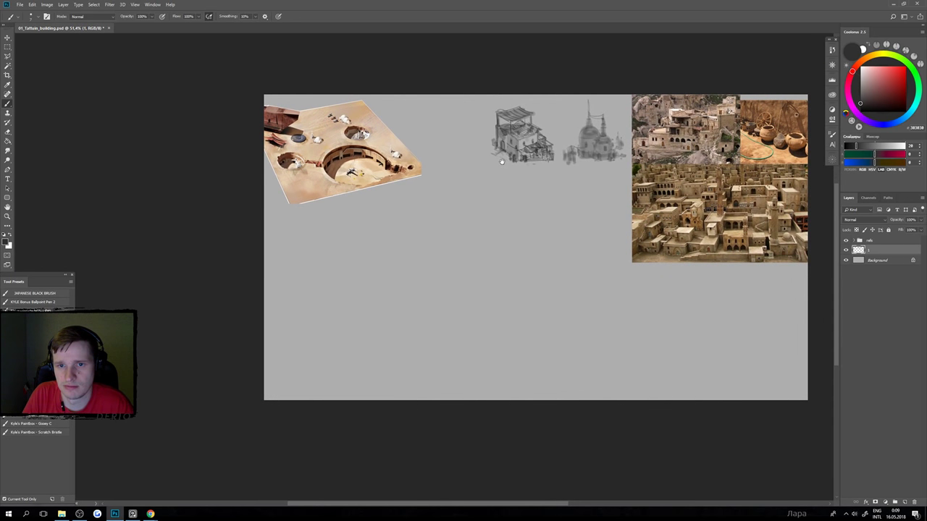
pyautogui.scroll(3, 510, 135)
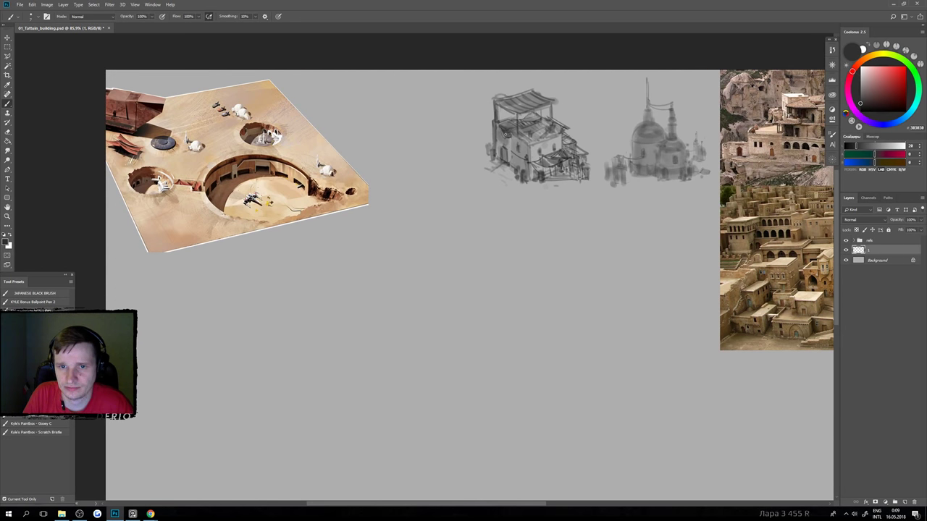
pyautogui.scroll(-3, 513, 171)
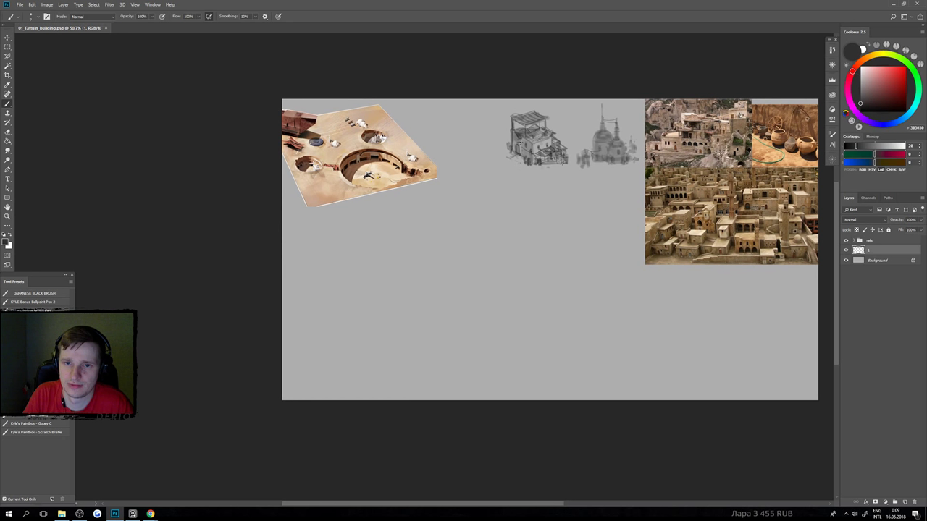
pyautogui.scroll(2, 513, 172)
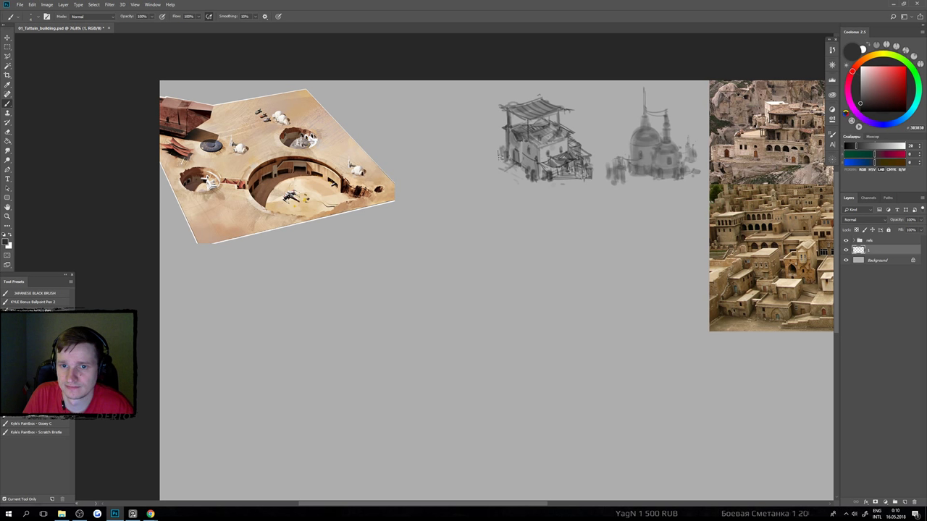
pyautogui.scroll(-3, 499, 163)
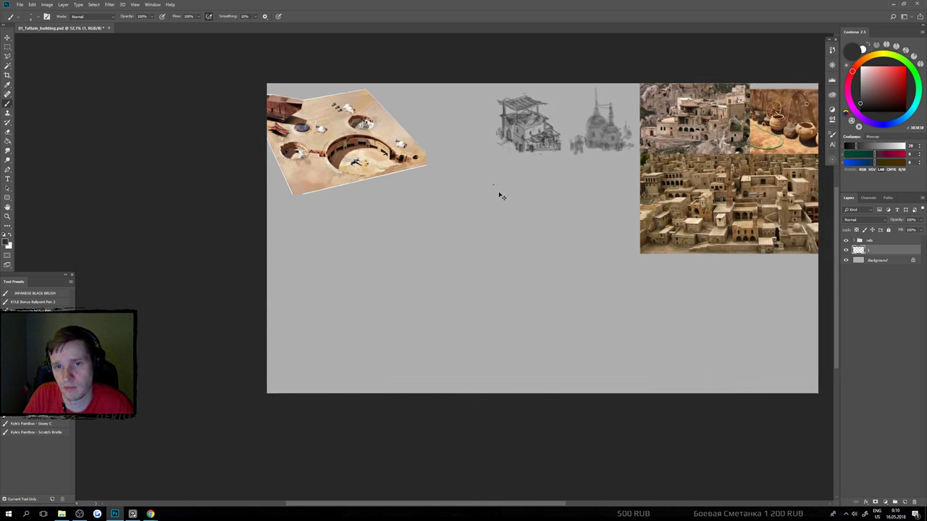
pyautogui.scroll(2, 499, 181)
pyautogui.moveTo(520, 165)
pyautogui.mouseDown()
pyautogui.moveTo(505, 175)
pyautogui.moveTo(513, 168)
pyautogui.mouseUp()
pyautogui.hotkey('ctrl', 'z')
pyautogui.moveTo(477, 270)
pyautogui.mouseDown()
pyautogui.moveTo(463, 226)
pyautogui.moveTo(444, 211)
pyautogui.mouseUp()
pyautogui.hotkey('ctrl', 'z')
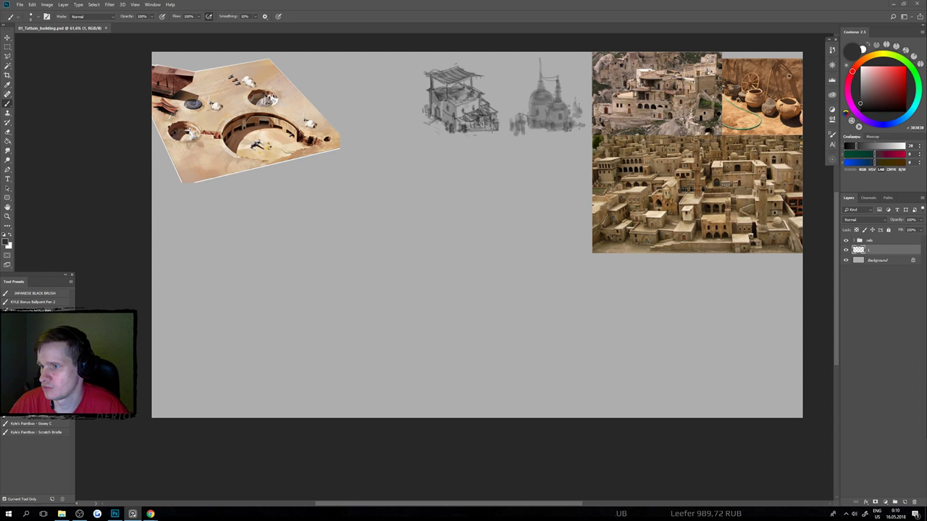
# Delete the desert city and clay pots reference images and move the cliff-house reference down into the empty canvas area.
pyautogui.press('v')
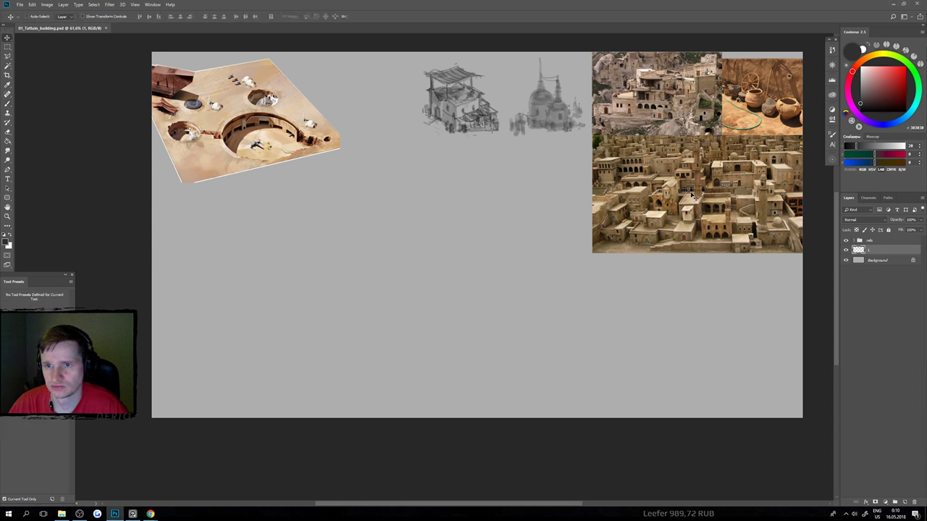
pyautogui.moveTo(731, 176)
pyautogui.mouseDown()
pyautogui.moveTo(600, 254)
pyautogui.moveTo(590, 245)
pyautogui.mouseUp()
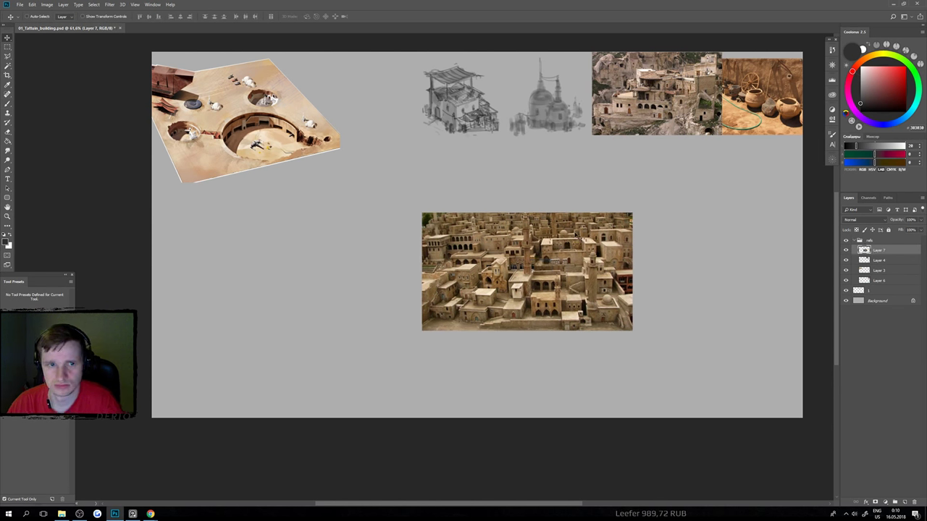
pyautogui.press('Delete')
pyautogui.moveTo(646, 113); pyautogui.dragTo(435, 283)
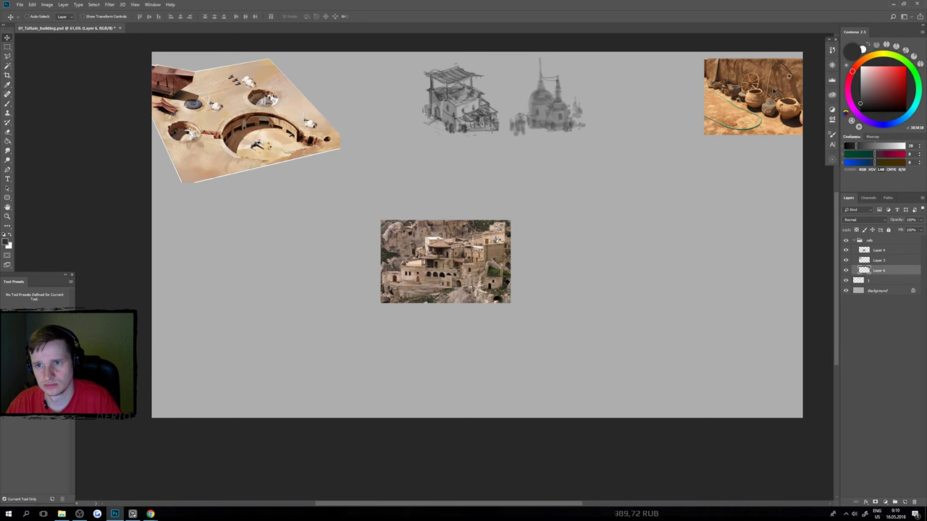
pyautogui.moveTo(760, 94); pyautogui.dragTo(623, 203)
pyautogui.press('Delete')
pyautogui.moveTo(474, 251); pyautogui.dragTo(396, 270)
# Shift the sketches toward the canvas's right edge and delete the domed building sketch inside a rectangular selection.
pyautogui.moveTo(546, 123)
pyautogui.mouseDown()
pyautogui.moveTo(749, 115)
pyautogui.moveTo(761, 124)
pyautogui.moveTo(731, 127)
pyautogui.mouseUp()
pyautogui.press('m')
pyautogui.moveTo(787, 165)
pyautogui.mouseDown()
pyautogui.moveTo(708, 21)
pyautogui.moveTo(693, 50)
pyautogui.mouseUp()
pyautogui.press('Delete')
pyautogui.hotkey('ctrl', 'd')
# Move the remaining house sketch on layer 1 into the canvas's upper right corner.
pyautogui.press('v')
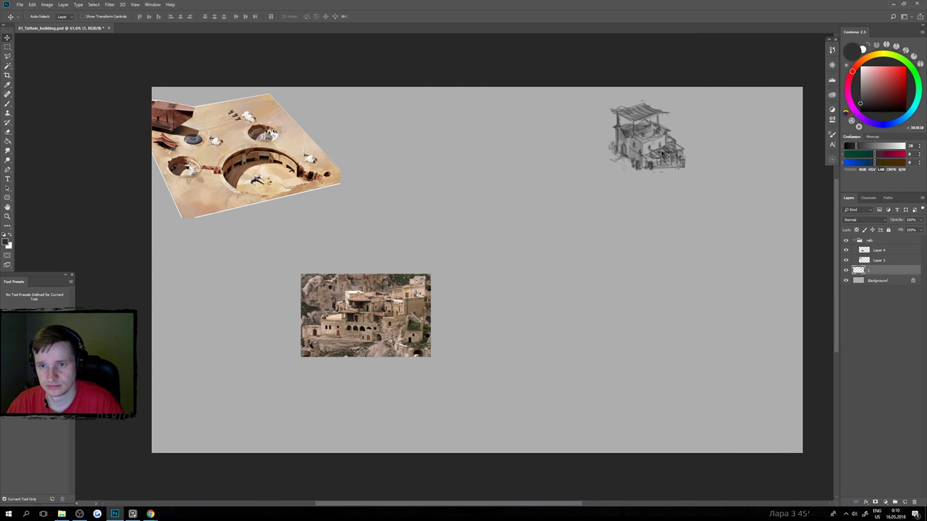
pyautogui.click(774, 143)
pyautogui.press('Return')
pyautogui.click(876, 270)
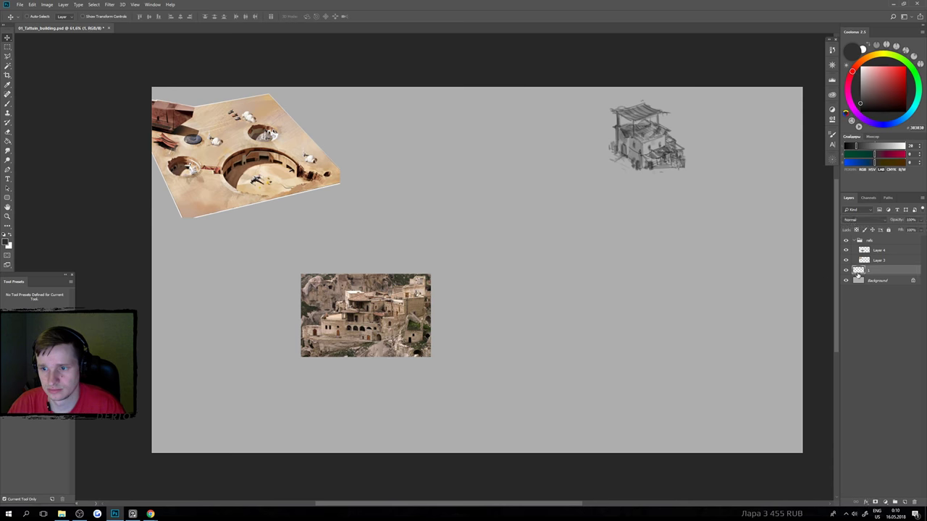
pyautogui.moveTo(706, 205)
pyautogui.mouseDown()
pyautogui.moveTo(761, 196)
pyautogui.moveTo(814, 201)
pyautogui.mouseUp()
pyautogui.moveTo(644, 197)
pyautogui.mouseDown()
pyautogui.moveTo(670, 197)
pyautogui.moveTo(629, 199)
pyautogui.mouseUp()
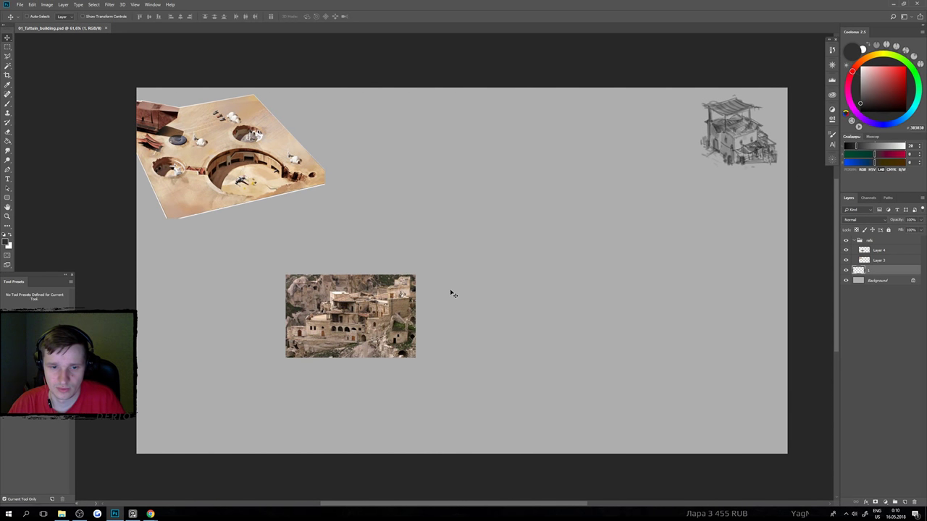
# Move the cliff-house reference near the middle of the canvas's upper edge, reselect layer 1 and save the document.
pyautogui.moveTo(373, 293); pyautogui.dragTo(477, 125)
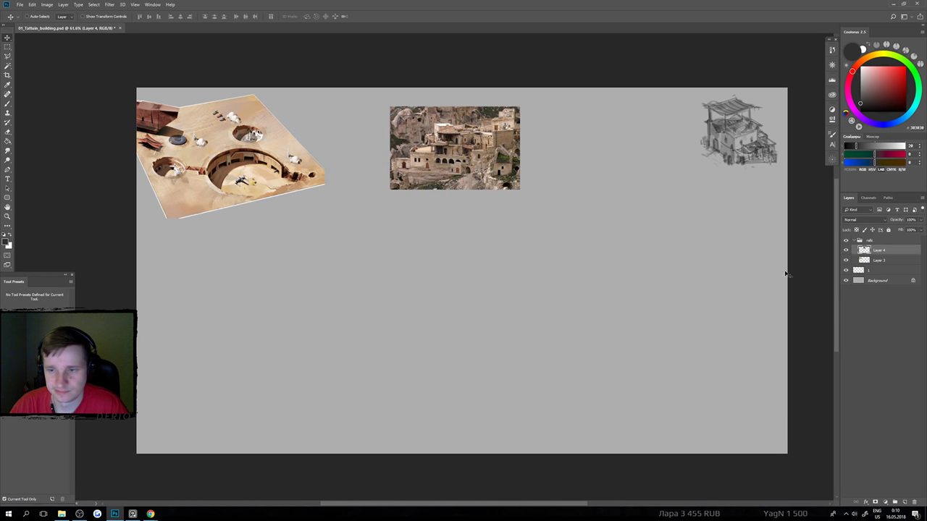
pyautogui.click(868, 270)
pyautogui.hotkey('ctrl', 's')
pyautogui.press('b')
pyautogui.moveTo(495, 232)
pyautogui.mouseDown()
pyautogui.moveTo(490, 311)
pyautogui.moveTo(501, 296)
pyautogui.mouseUp()
pyautogui.hotkey('ctrl', 'z')
pyautogui.hotkey('ctrl', 'z')
pyautogui.moveTo(495, 293)
pyautogui.mouseDown()
pyautogui.moveTo(488, 321)
pyautogui.moveTo(500, 319)
pyautogui.mouseUp()
# Bring sketch layer 1 to the top of the layer stack, above the refs group.
pyautogui.scroll(-1, 493, 317)
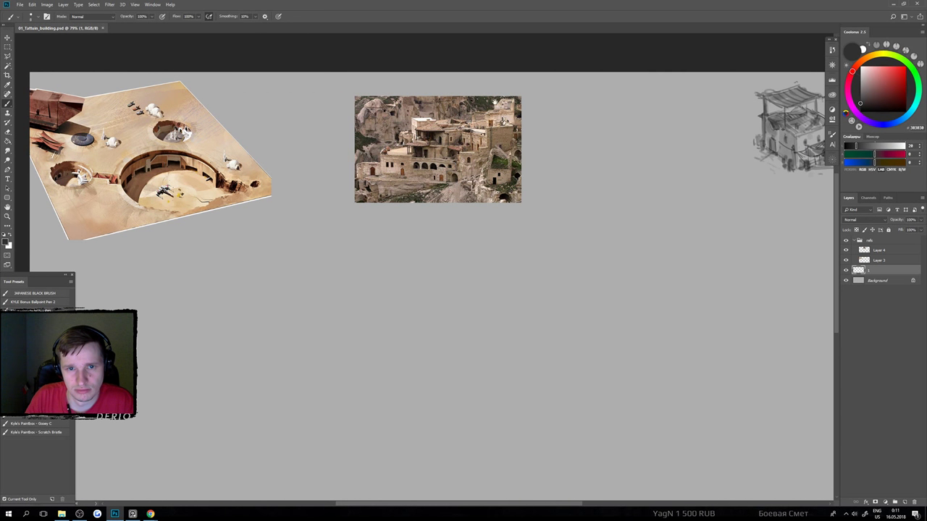
pyautogui.scroll(2, 472, 103)
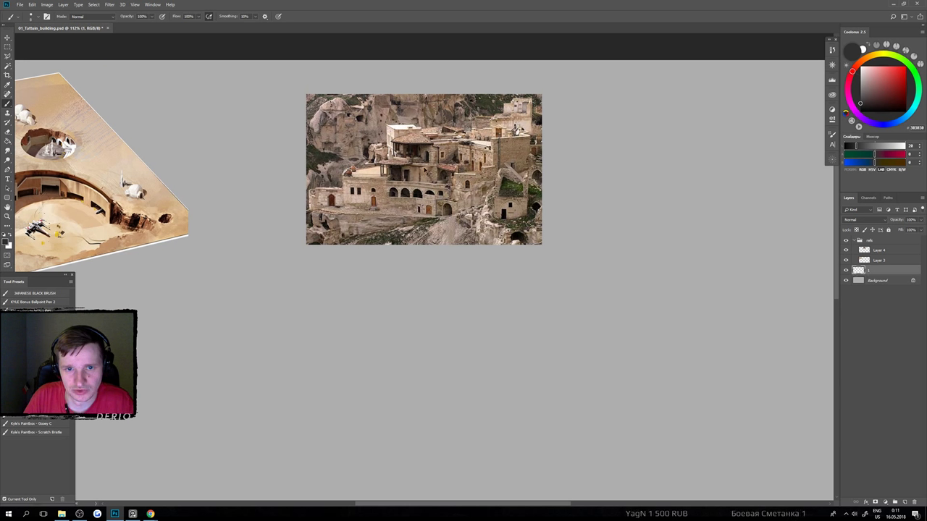
pyautogui.hotkey('ctrl', 'shift', ']')
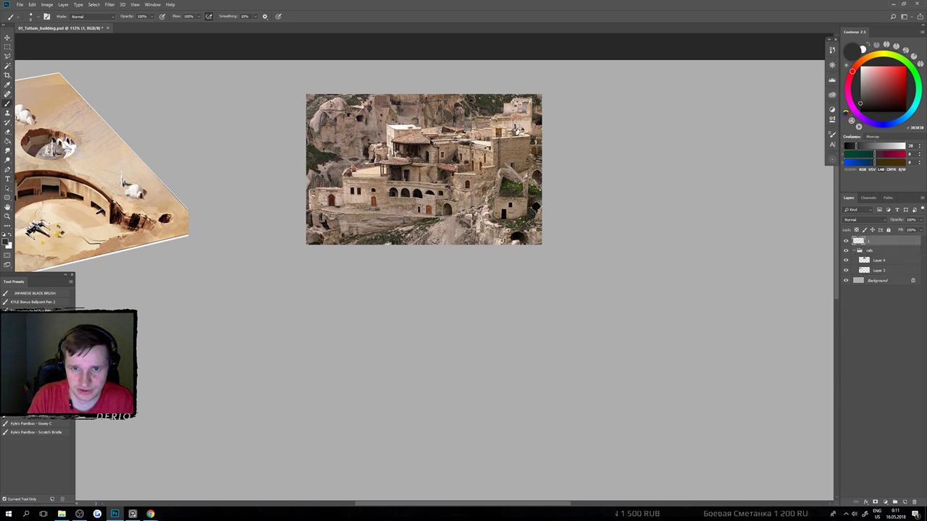
pyautogui.moveTo(427, 125)
pyautogui.mouseDown()
pyautogui.moveTo(416, 126)
pyautogui.moveTo(446, 149)
pyautogui.moveTo(437, 214)
pyautogui.mouseUp()
pyautogui.hotkey('ctrl', 'z')
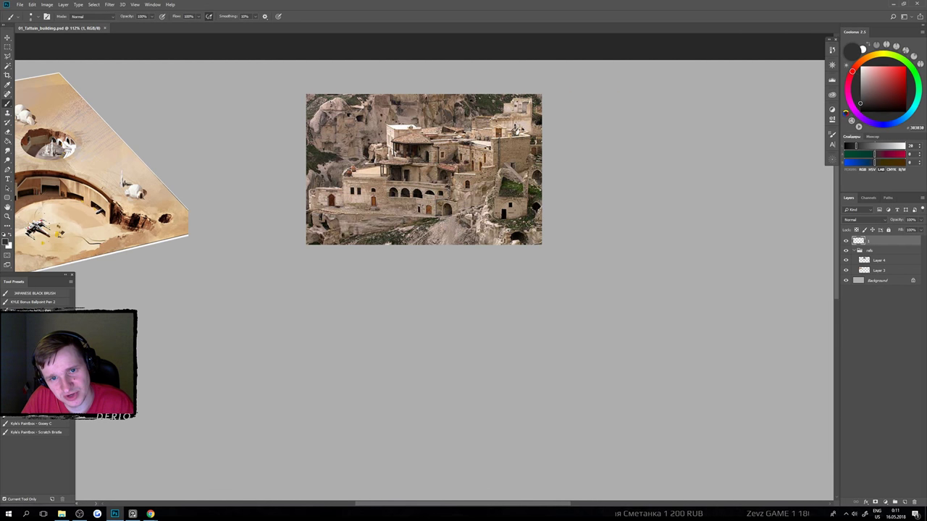
pyautogui.moveTo(391, 184)
pyautogui.mouseDown()
pyautogui.moveTo(423, 114)
pyautogui.moveTo(411, 200)
pyautogui.mouseUp()
pyautogui.hotkey('ctrl', 'z')
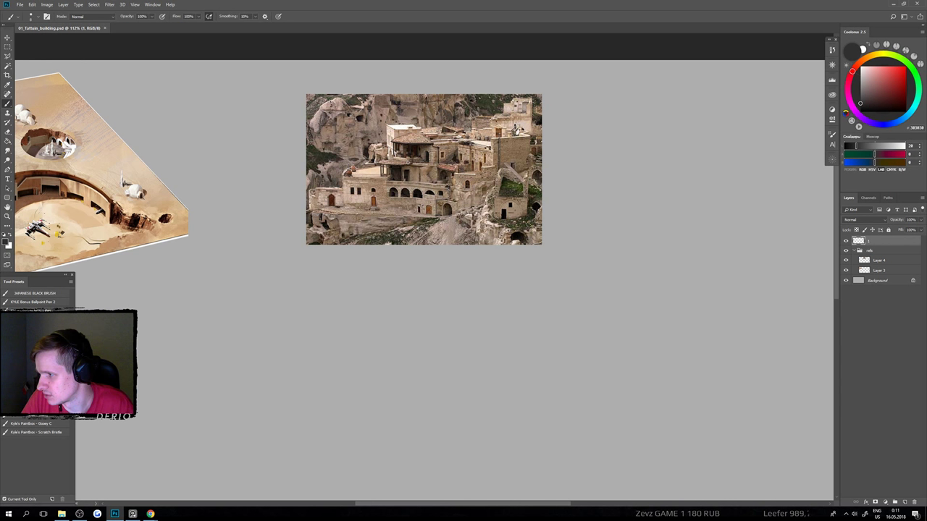
pyautogui.moveTo(415, 200); pyautogui.dragTo(407, 217)
# Delete the cliff-house reference image and reselect sketch layer 1.
pyautogui.press('v')
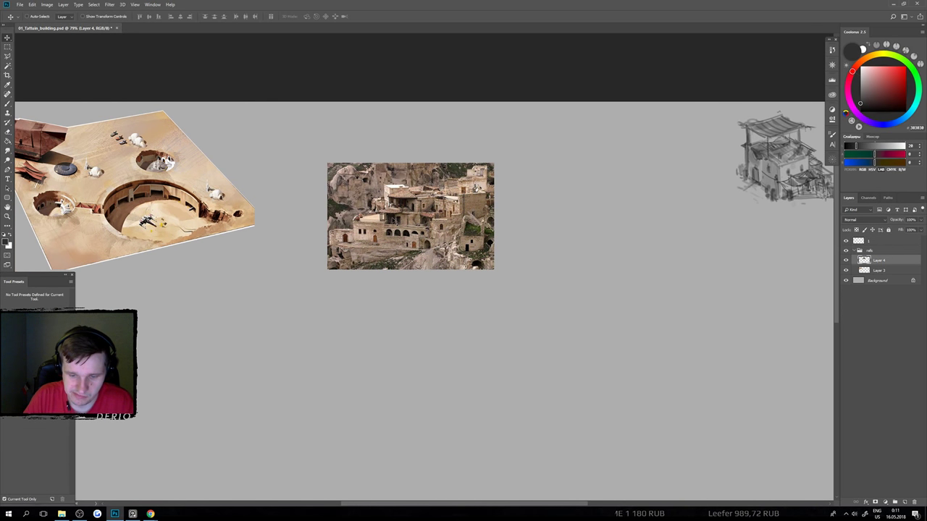
pyautogui.press('Delete')
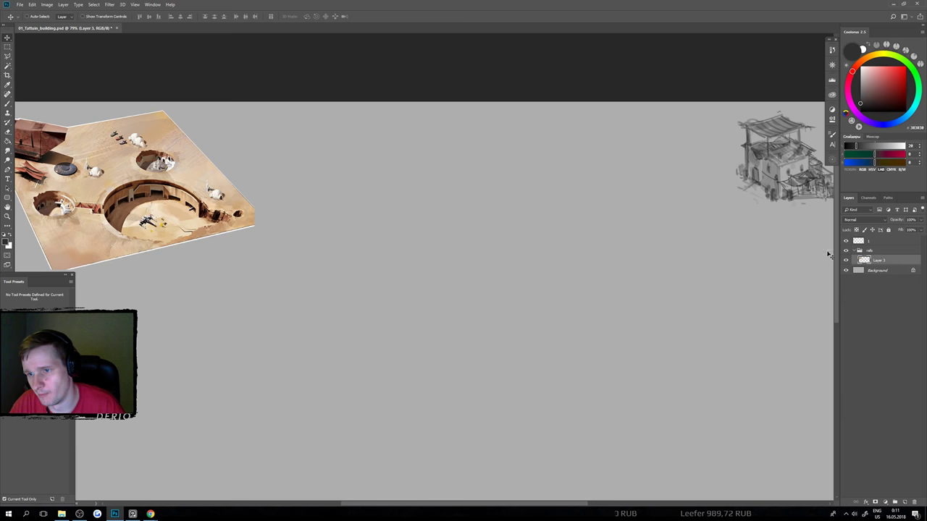
pyautogui.click(857, 241)
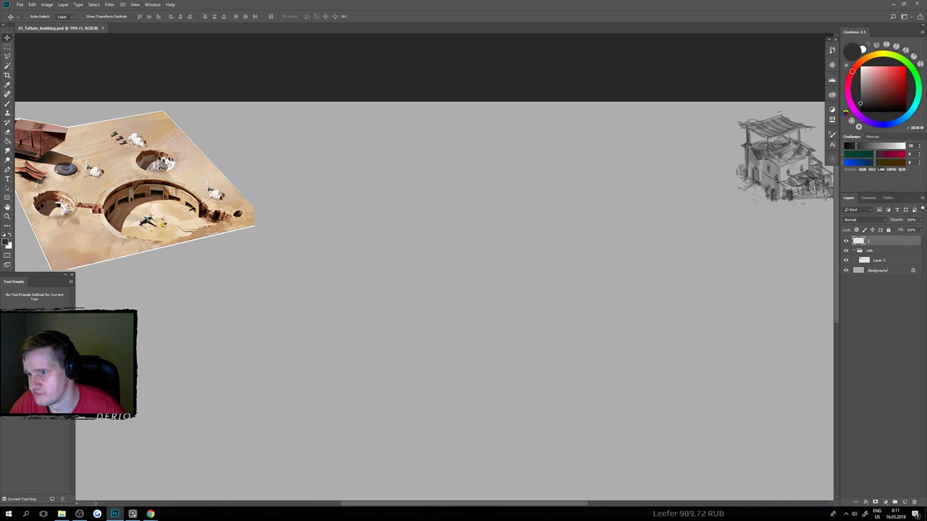
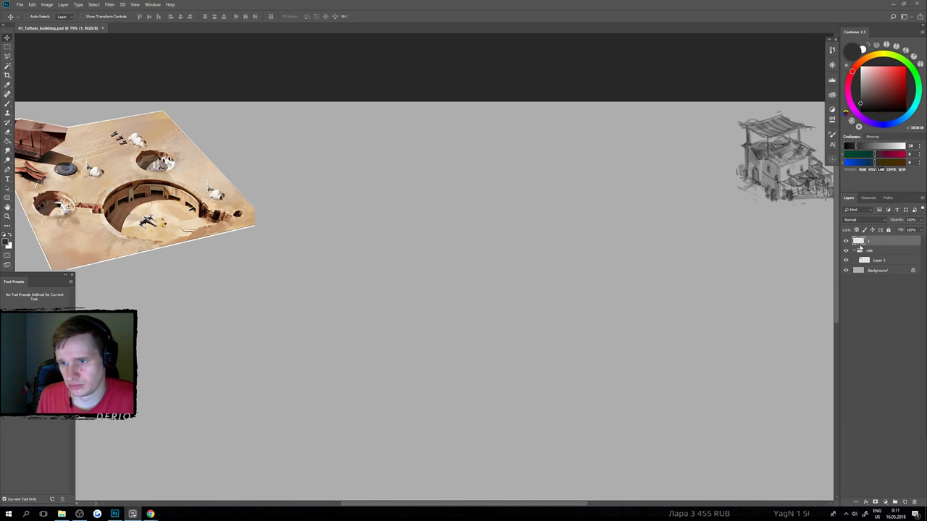
# Brush a wide base ellipse in the empty canvas middle and a smaller, fainter ellipse above it.
pyautogui.press('b')
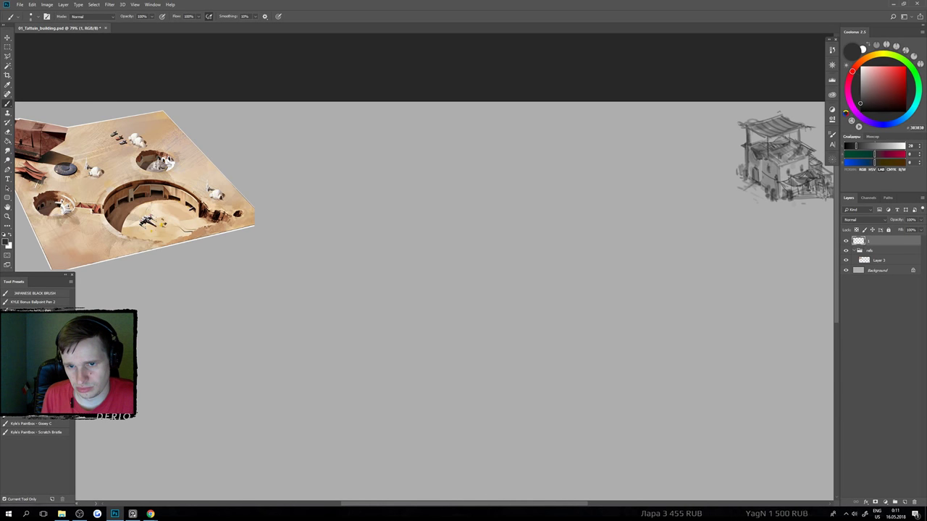
pyautogui.moveTo(608, 290)
pyautogui.mouseDown()
pyautogui.moveTo(524, 302)
pyautogui.moveTo(532, 280)
pyautogui.moveTo(608, 289)
pyautogui.mouseUp()
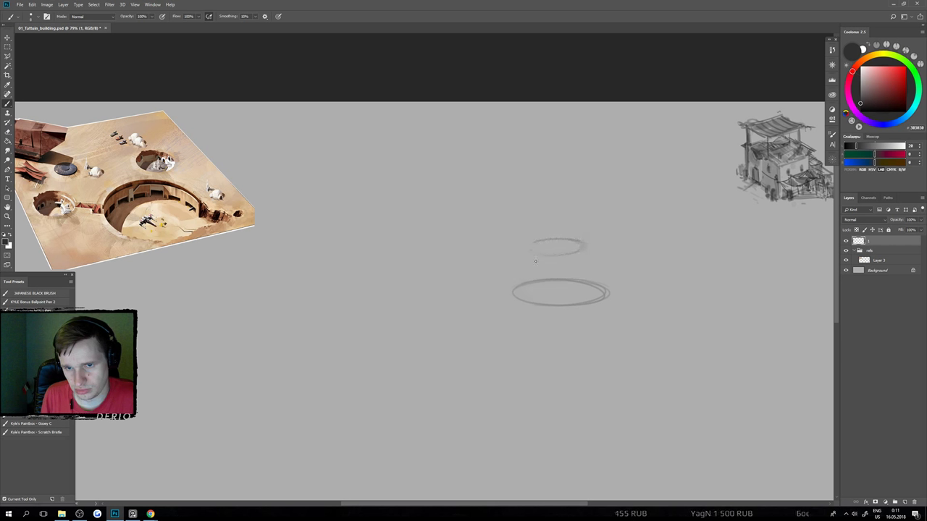
pyautogui.moveTo(535, 246); pyautogui.dragTo(515, 284)
pyautogui.hotkey('ctrl', 'z')
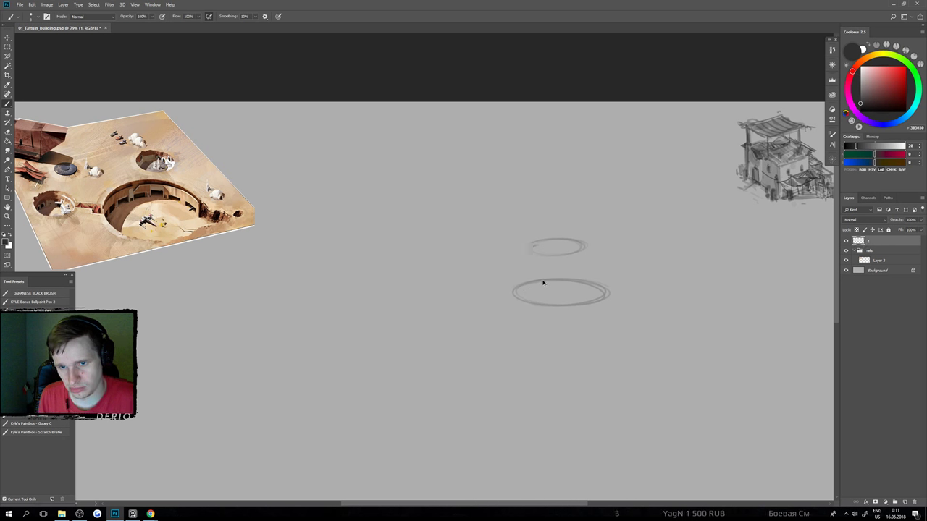
# Try white brush strokes over the small upper ellipse and switch the brush colour to black.
pyautogui.press('x')
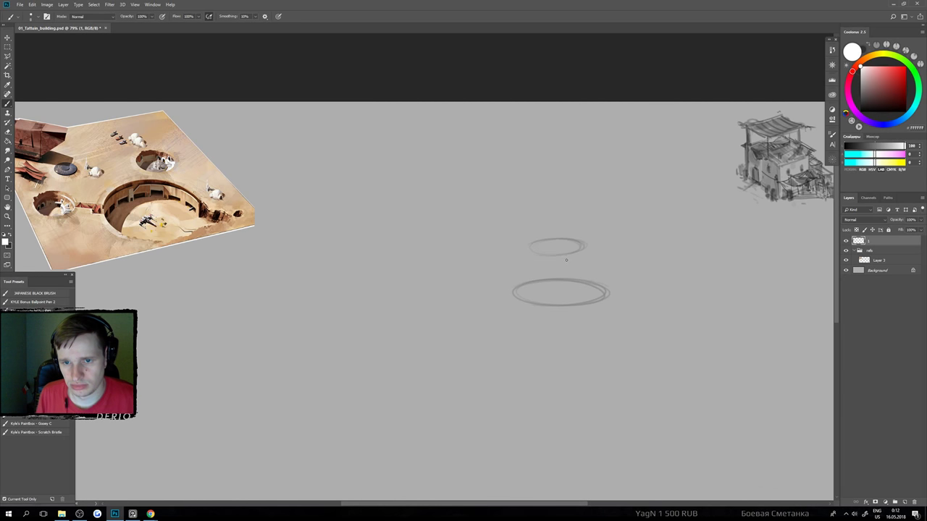
pyautogui.moveTo(579, 245); pyautogui.dragTo(559, 257)
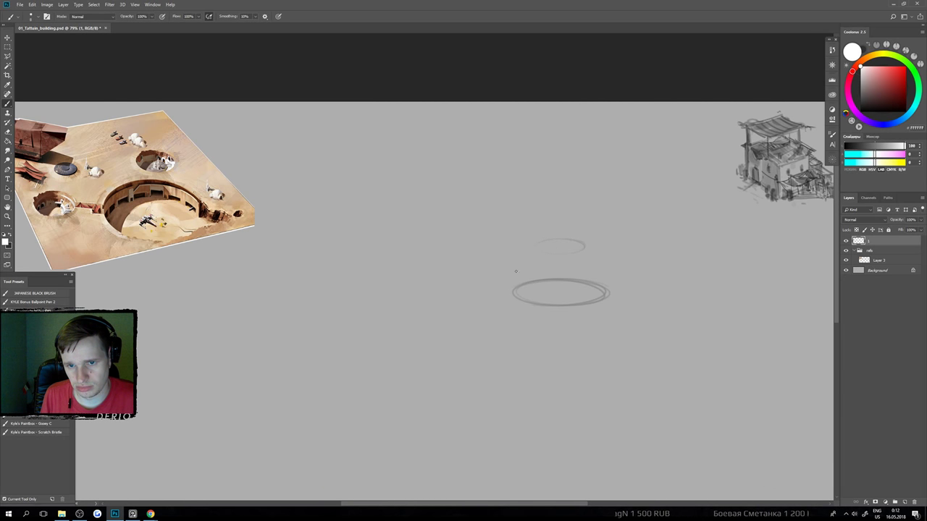
pyautogui.hotkey('ctrl', 'z')
pyautogui.press('x')
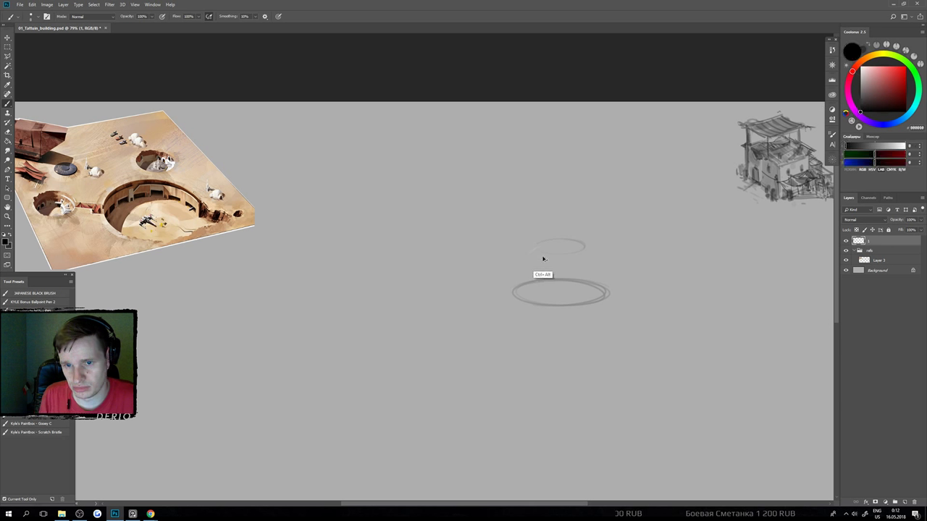
# Draw the curved sides joining the two ellipses into a dome and redraw the upper rim ellipse.
pyautogui.moveTo(535, 243); pyautogui.dragTo(511, 300)
pyautogui.hotkey('ctrl', 'z')
pyautogui.moveTo(542, 239)
pyautogui.mouseDown()
pyautogui.moveTo(513, 274)
pyautogui.moveTo(511, 295)
pyautogui.mouseUp()
pyautogui.hotkey('ctrl', 'z')
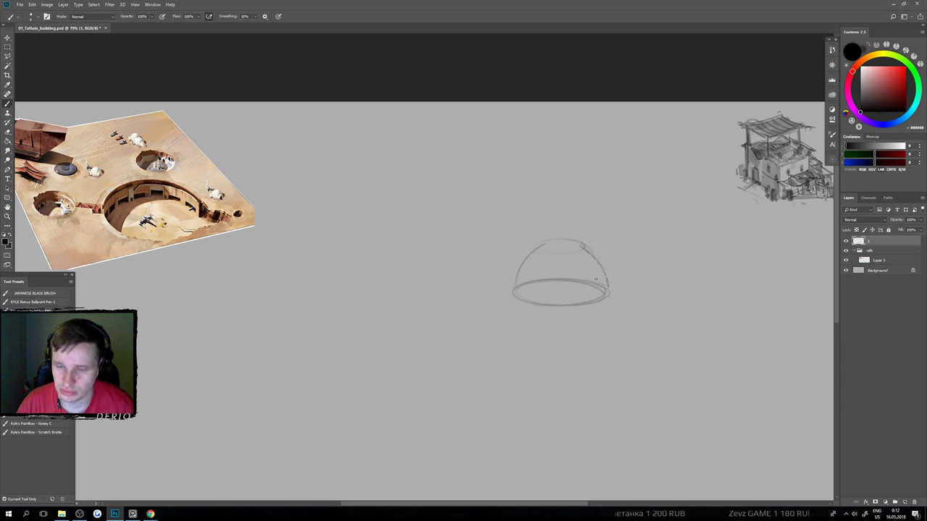
pyautogui.moveTo(535, 245); pyautogui.dragTo(510, 298)
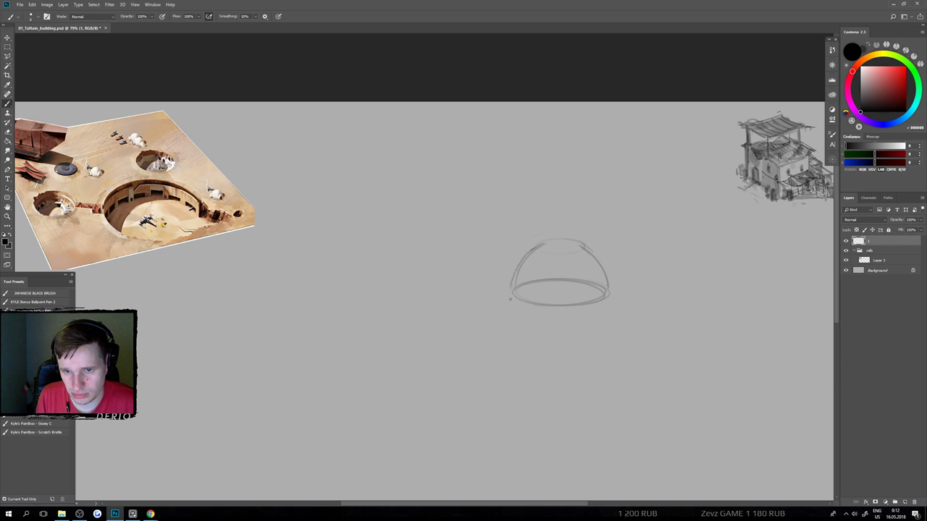
pyautogui.moveTo(582, 244)
pyautogui.mouseDown()
pyautogui.moveTo(533, 252)
pyautogui.moveTo(557, 244)
pyautogui.moveTo(577, 256)
pyautogui.mouseUp()
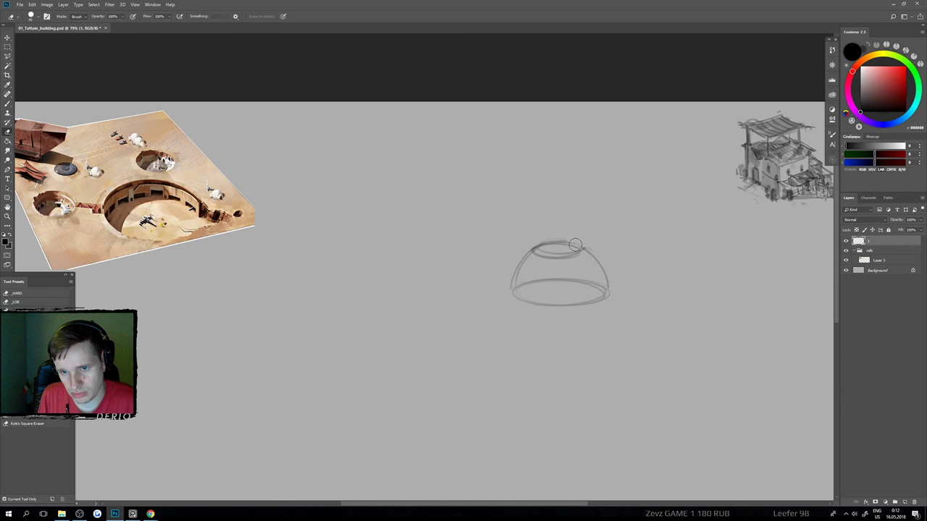
# Erase stray lines at the dome's upper rim and brush over its lower left edge again.
pyautogui.press('e')
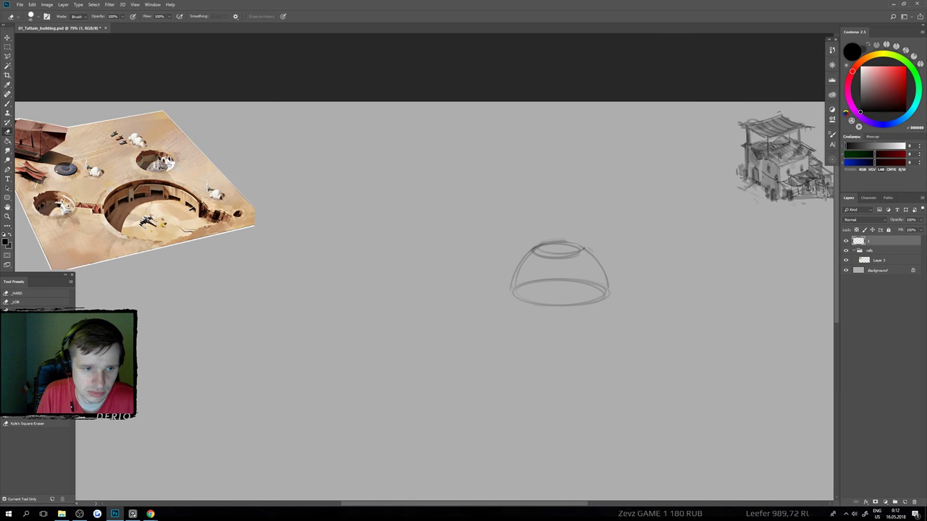
pyautogui.press('b')
pyautogui.moveTo(607, 314); pyautogui.dragTo(557, 303)
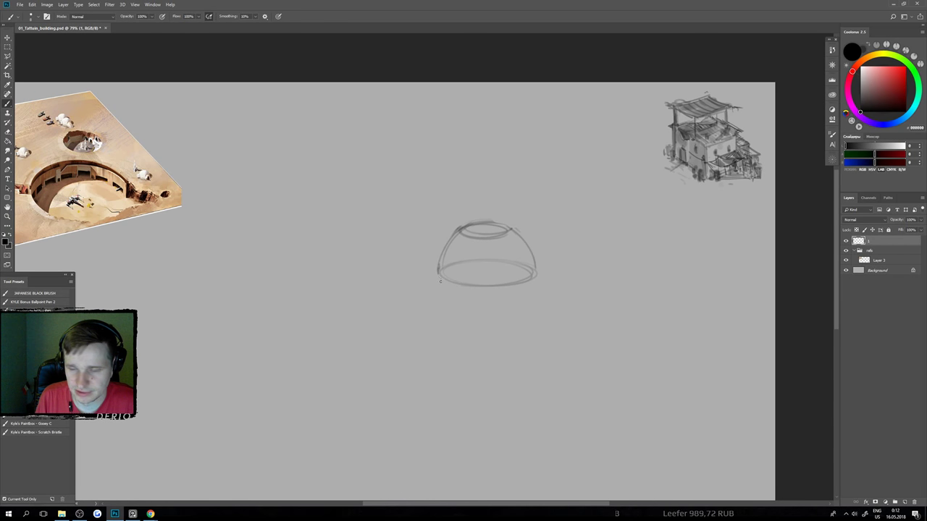
pyautogui.moveTo(462, 291); pyautogui.dragTo(437, 281)
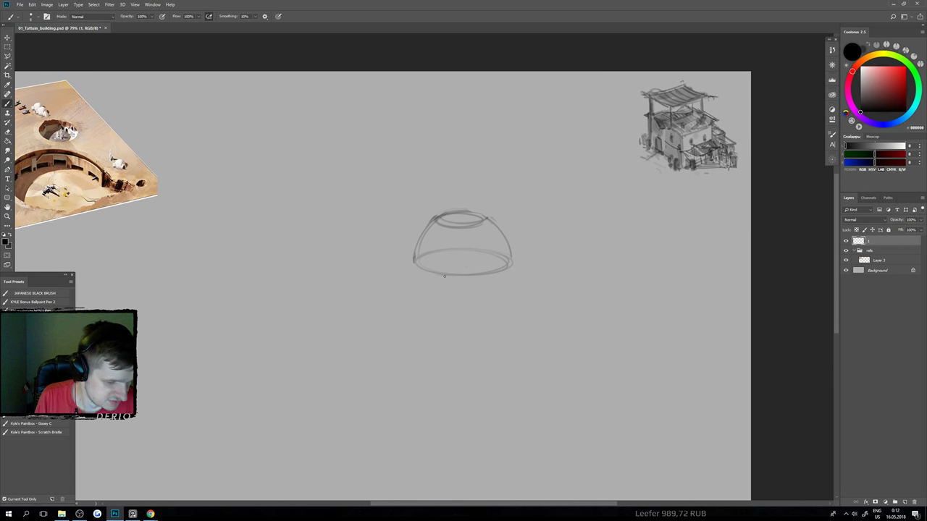
pyautogui.moveTo(460, 294); pyautogui.dragTo(449, 278)
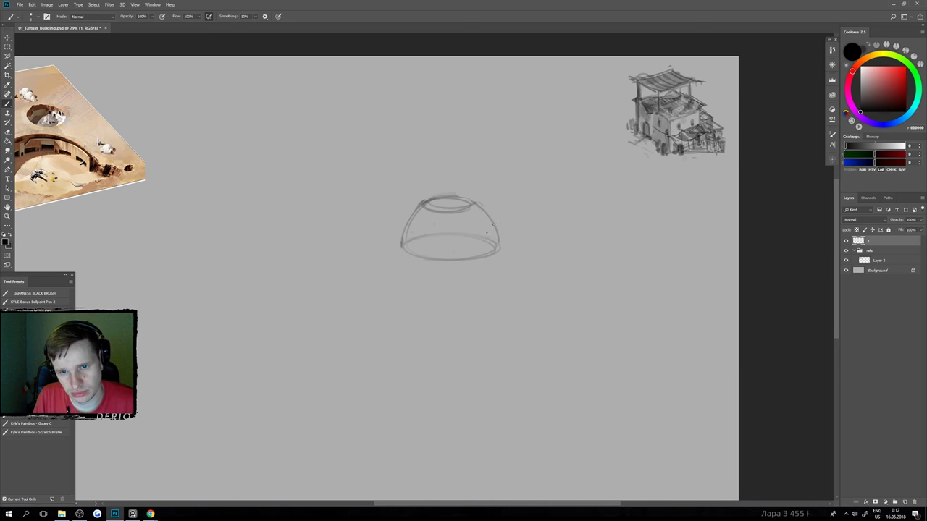
# Try sketching a small box-shaped entrance with a flat roof and shaded side against the dome's right side.
pyautogui.moveTo(489, 225)
pyautogui.mouseDown()
pyautogui.moveTo(504, 223)
pyautogui.moveTo(483, 232)
pyautogui.mouseUp()
pyautogui.press('e')
pyautogui.press('b')
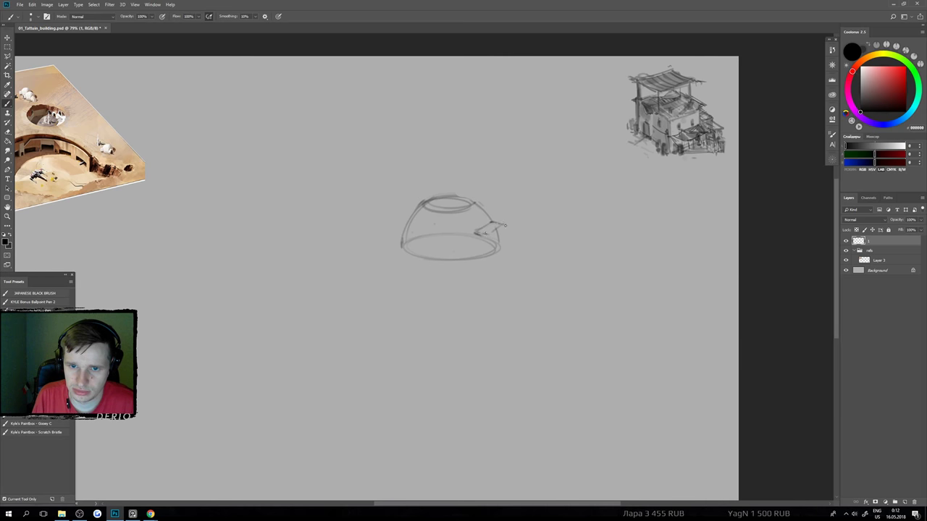
pyautogui.moveTo(476, 231); pyautogui.dragTo(478, 257)
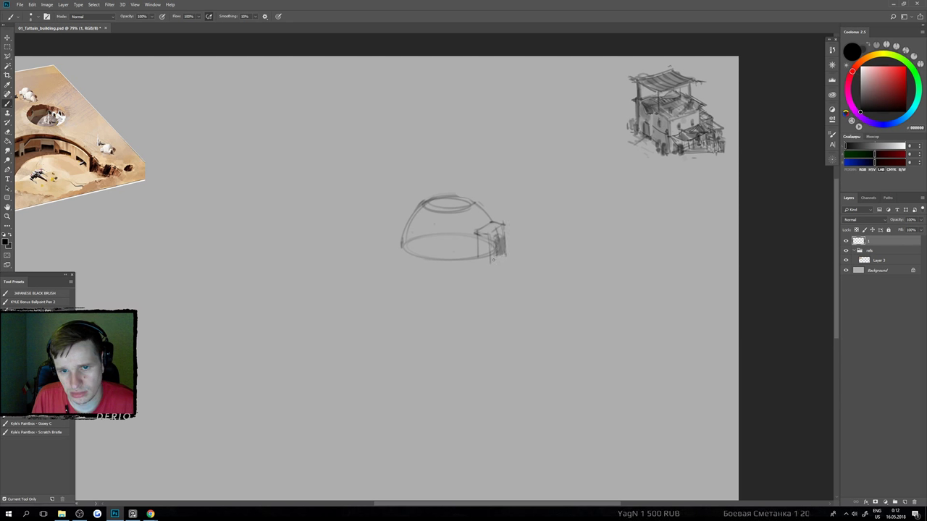
# Select the dome sketch and scale it up to about 130%.
pyautogui.scroll(-4, 490, 262)
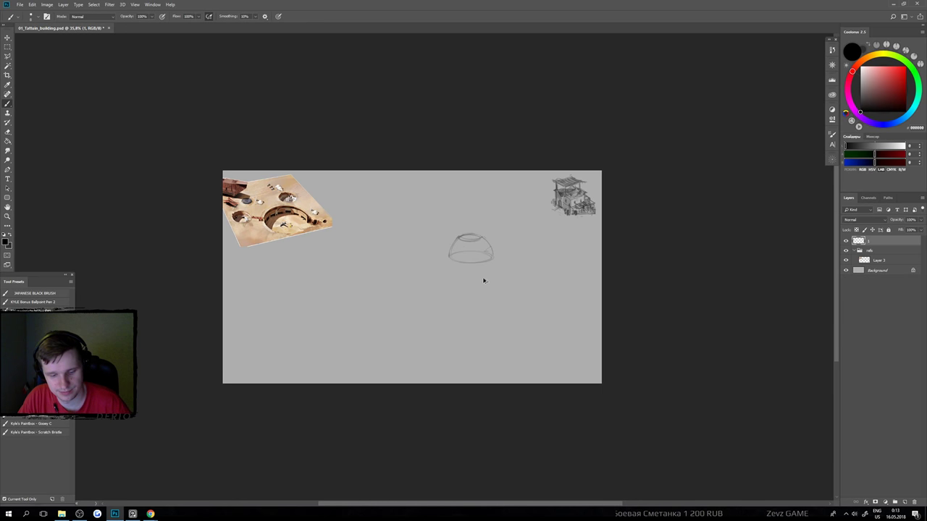
pyautogui.press('m')
pyautogui.moveTo(504, 192)
pyautogui.mouseDown()
pyautogui.moveTo(415, 308)
pyautogui.moveTo(522, 186)
pyautogui.moveTo(518, 175)
pyautogui.mouseUp()
pyautogui.hotkey('ctrl', 't')
pyautogui.keyDown('ctrl'); pyautogui.click(487, 242); pyautogui.keyUp('ctrl')
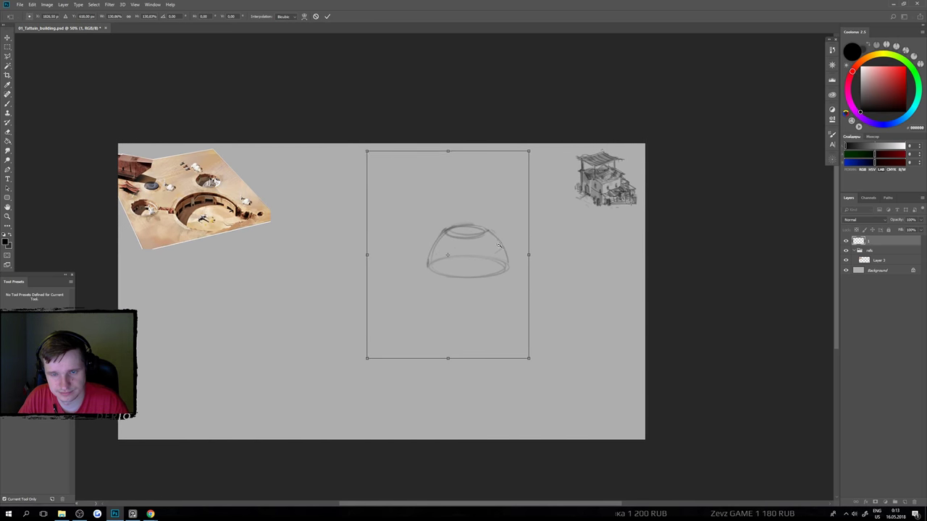
pyautogui.keyDown('alt'); pyautogui.click(272, 310); pyautogui.keyUp('alt')
pyautogui.press('Return')
pyautogui.scroll(1, 453, 275)
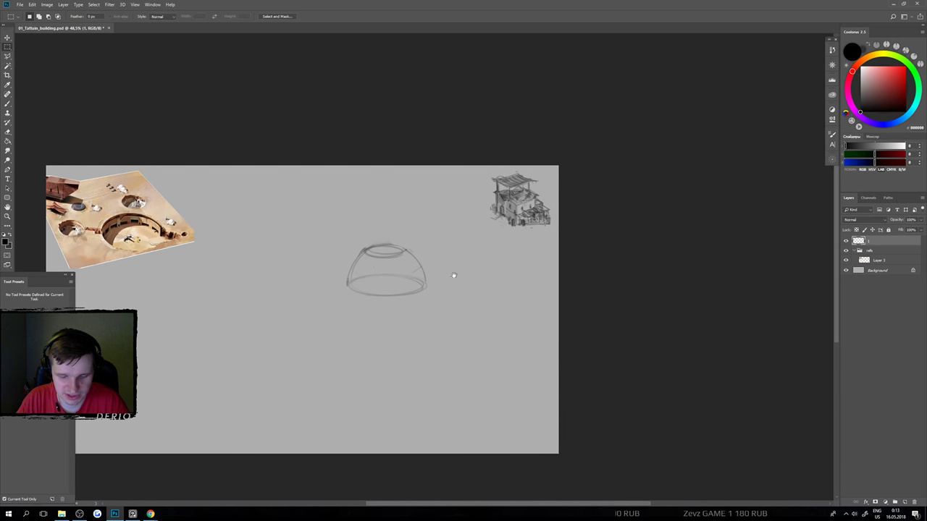
# Delete the dome sketch from the canvas, keeping the finished house and the reference picture.
pyautogui.moveTo(315, 213); pyautogui.dragTo(469, 344)
pyautogui.press('Delete')
pyautogui.hotkey('ctrl', 'd')
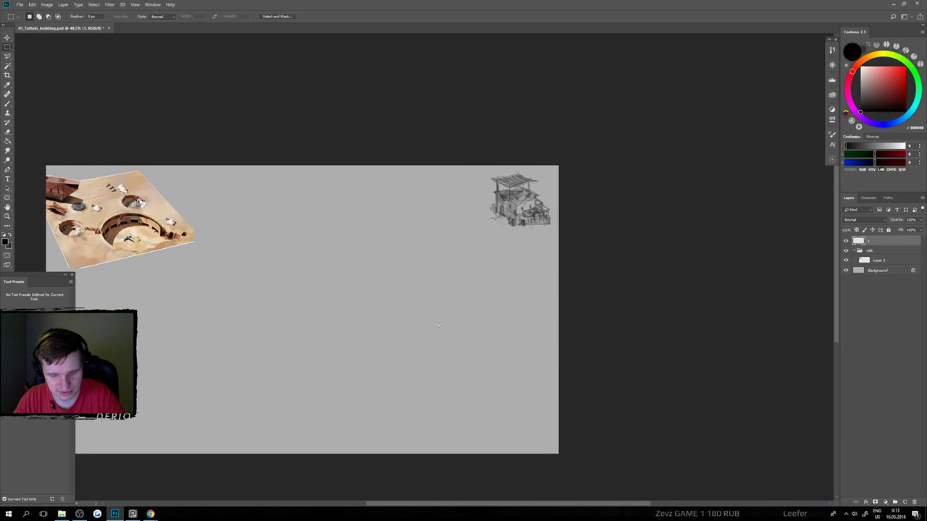
# Make a wide flat elliptical selection near the canvas centre, brush it in with grey 5C5C5C and deselect.
pyautogui.hotkey('shift', 'm')
pyautogui.moveTo(300, 268); pyautogui.dragTo(402, 297)
pyautogui.hotkey('ctrl', 'd')
pyautogui.press('b')
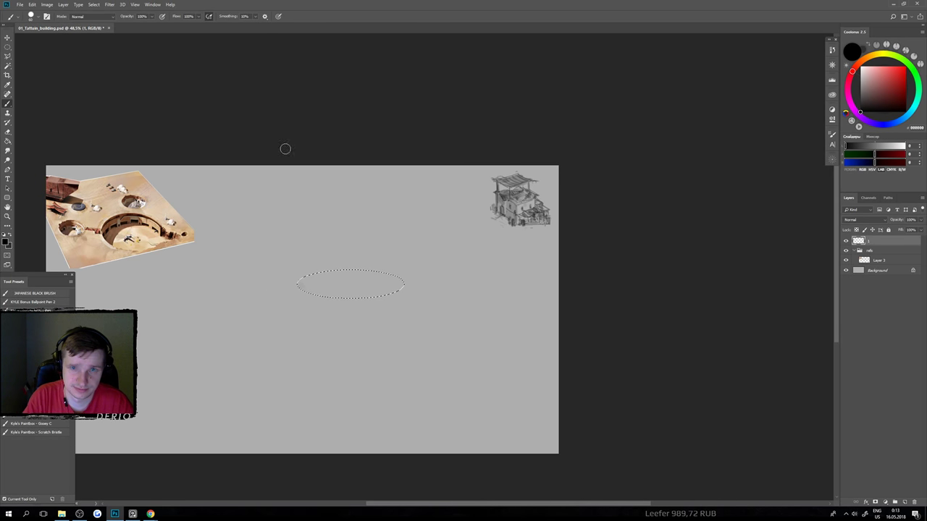
pyautogui.click(860, 84)
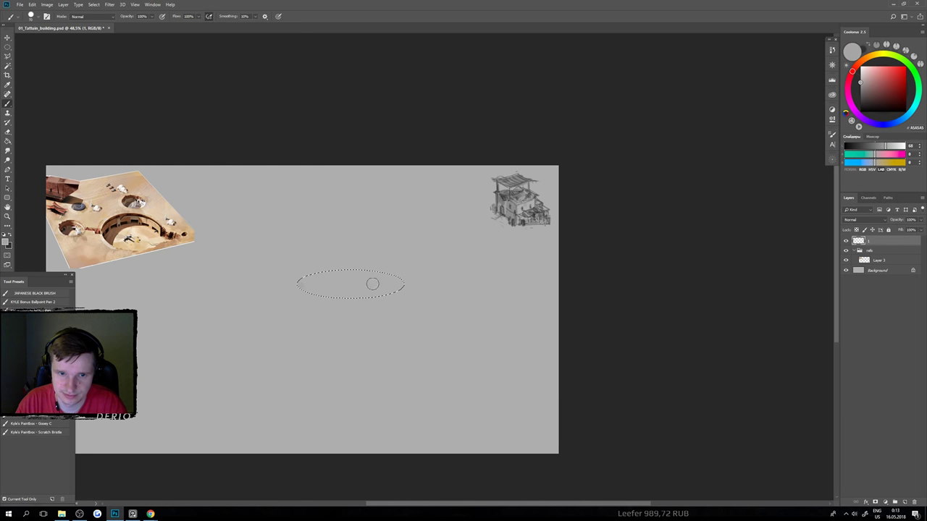
pyautogui.click(860, 94)
pyautogui.moveTo(320, 282)
pyautogui.mouseDown()
pyautogui.moveTo(335, 307)
pyautogui.moveTo(380, 319)
pyautogui.moveTo(384, 265)
pyautogui.moveTo(339, 301)
pyautogui.moveTo(386, 274)
pyautogui.mouseUp()
pyautogui.hotkey('ctrl', 'd')
pyautogui.scroll(1, 339, 299)
pyautogui.press('v')
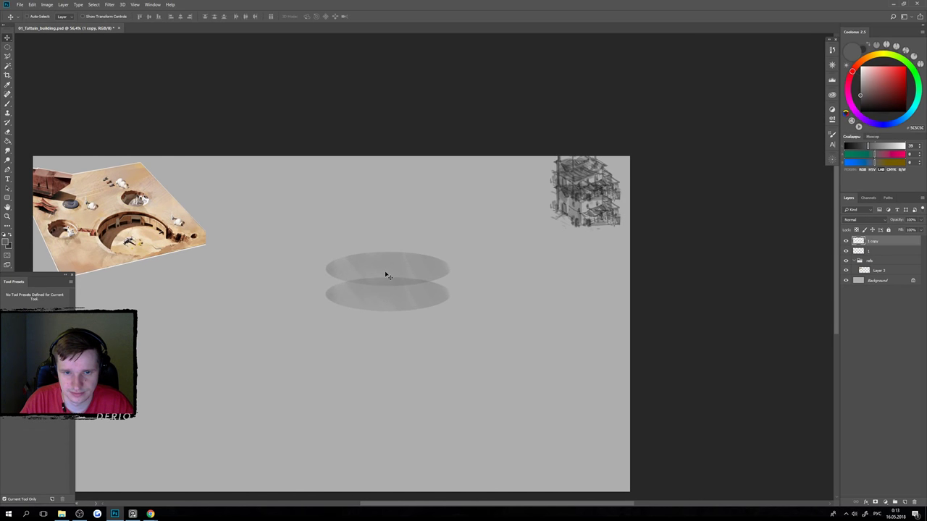
pyautogui.hotkey('ctrl', 'z')
pyautogui.press('m')
pyautogui.moveTo(310, 249)
pyautogui.mouseDown()
pyautogui.moveTo(398, 290)
pyautogui.moveTo(490, 350)
pyautogui.mouseUp()
pyautogui.rightClick(416, 294)
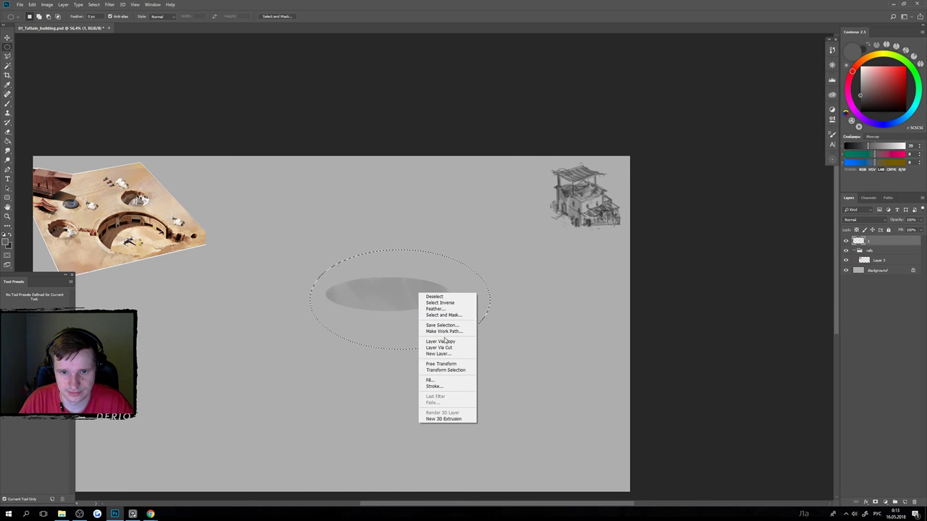
pyautogui.click(408, 291)
pyautogui.hotkey('ctrl', 'd')
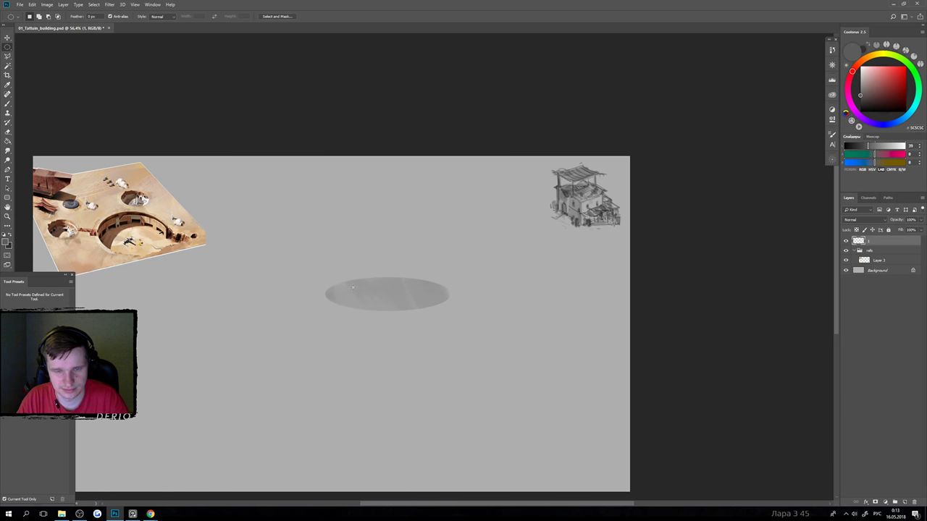
# Copy the grey ellipse to a new layer, move it straight up and scale it down to about 77%.
pyautogui.moveTo(304, 256); pyautogui.dragTo(500, 340)
pyautogui.rightClick(422, 281)
pyautogui.click(442, 331)
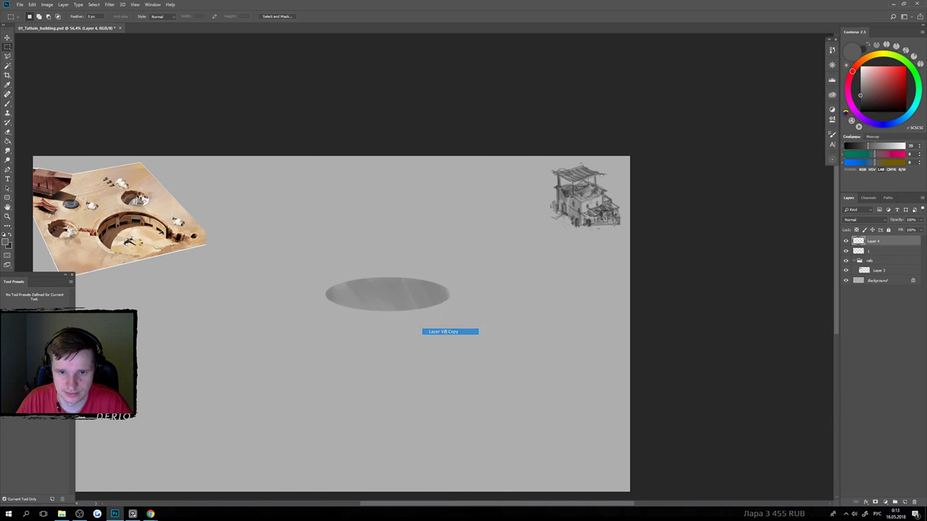
pyautogui.press('v')
pyautogui.moveTo(438, 303)
pyautogui.keyDown('shift'); pyautogui.mouseDown()
pyautogui.moveTo(443, 226)
pyautogui.moveTo(436, 229)
pyautogui.mouseUp(); pyautogui.keyUp('shift')
pyautogui.hotkey('ctrl', 't')
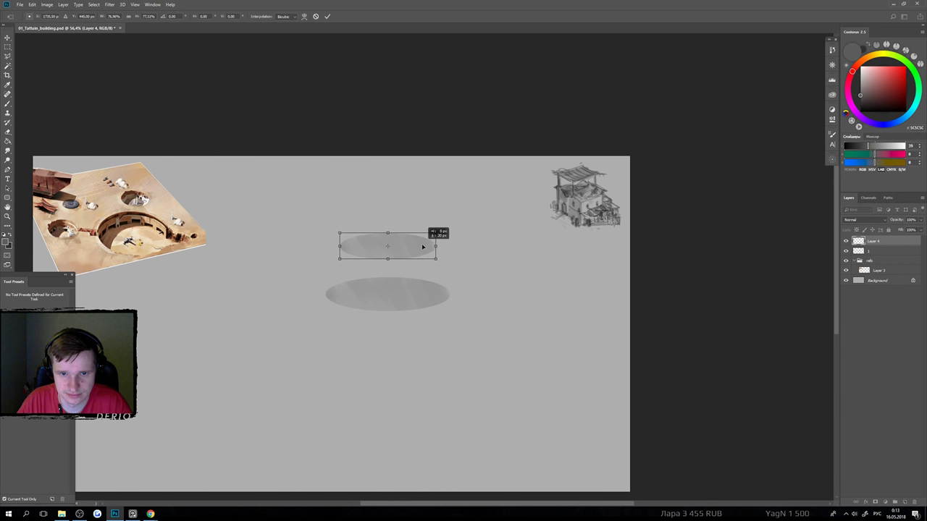
pyautogui.press('Return')
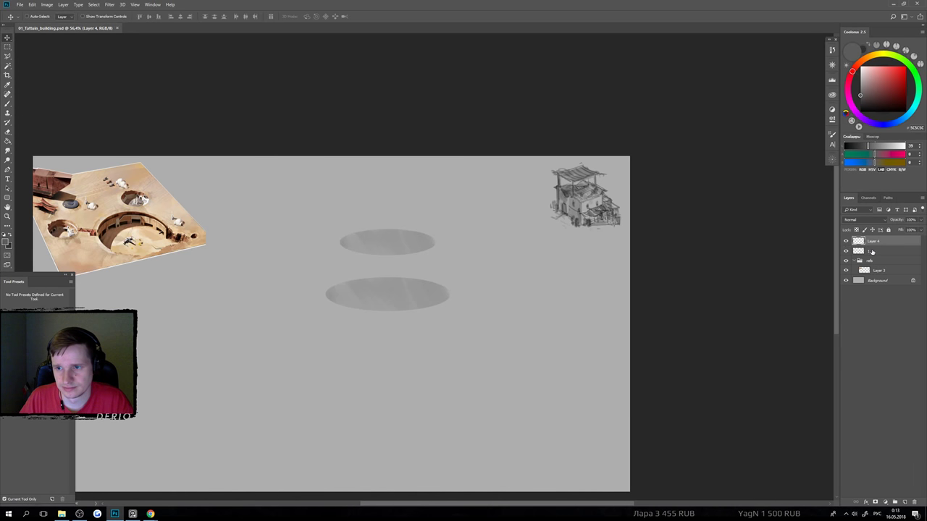
# Merge the copied ellipse's layer with layer 1.
pyautogui.click(873, 250)
pyautogui.keyDown('shift'); pyautogui.click(872, 242); pyautogui.keyUp('shift')
pyautogui.hotkey('ctrl', 'e')
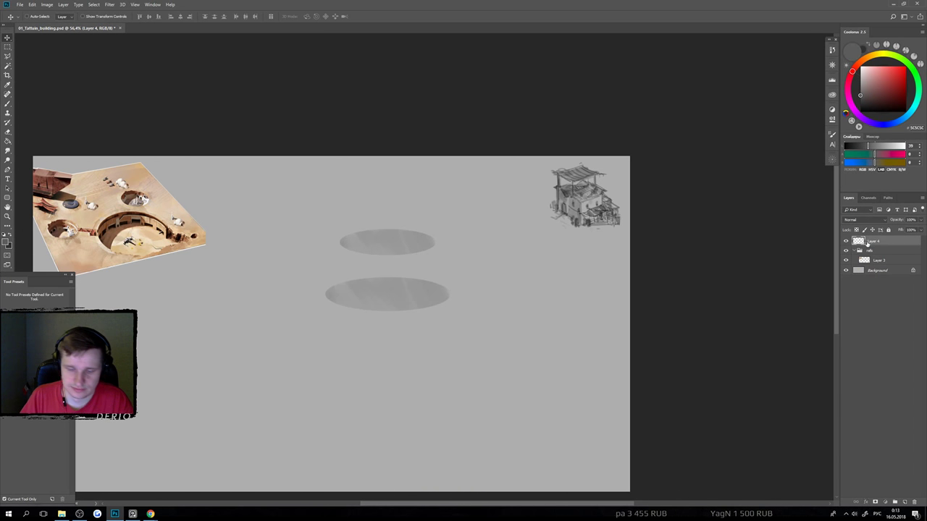
# Set the brush colour to dark grey 323232 and shrink the brush to a thin line size.
pyautogui.press('b')
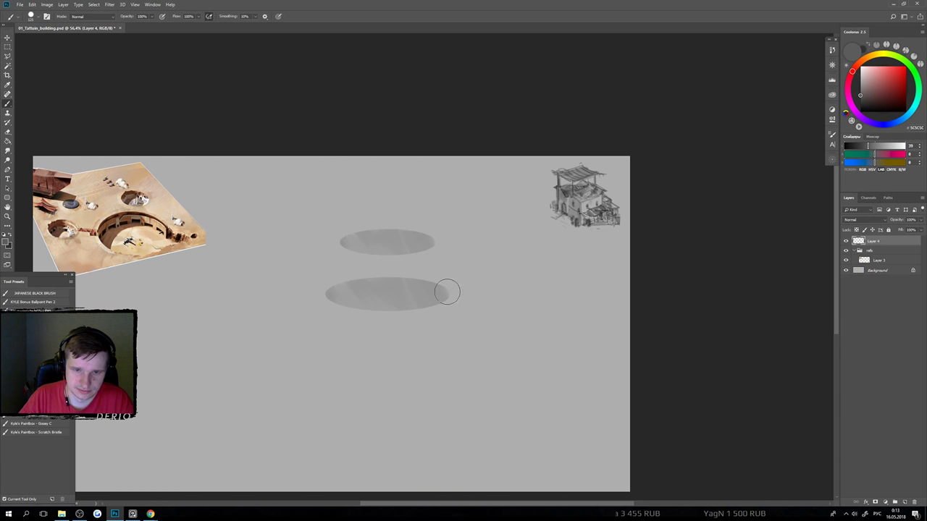
pyautogui.click(860, 102)
pyautogui.moveTo(445, 260); pyautogui.dragTo(459, 324)
pyautogui.hotkey('ctrl', 'z')
pyautogui.press('[')
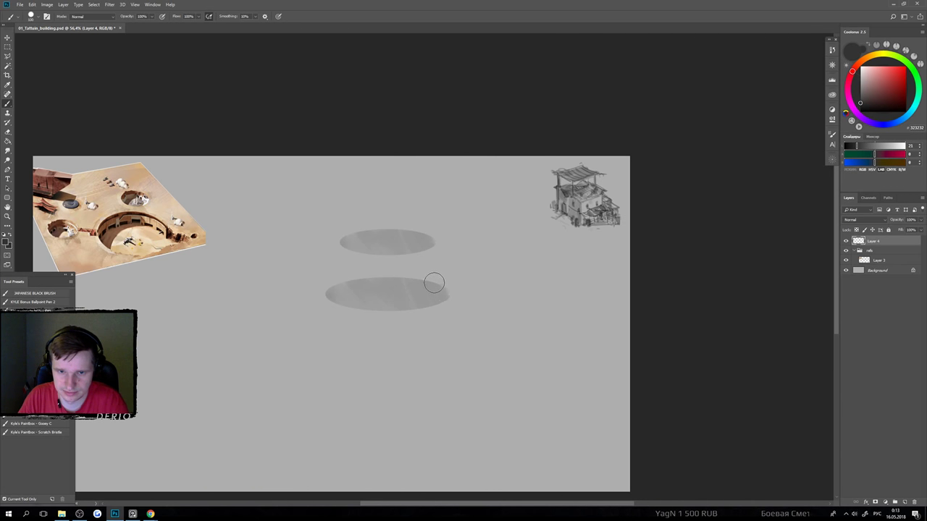
pyautogui.press('[')
pyautogui.press('[')
pyautogui.press('[')
pyautogui.press('[')
pyautogui.press('[')
pyautogui.press('[')
pyautogui.press('[')
pyautogui.press('[')
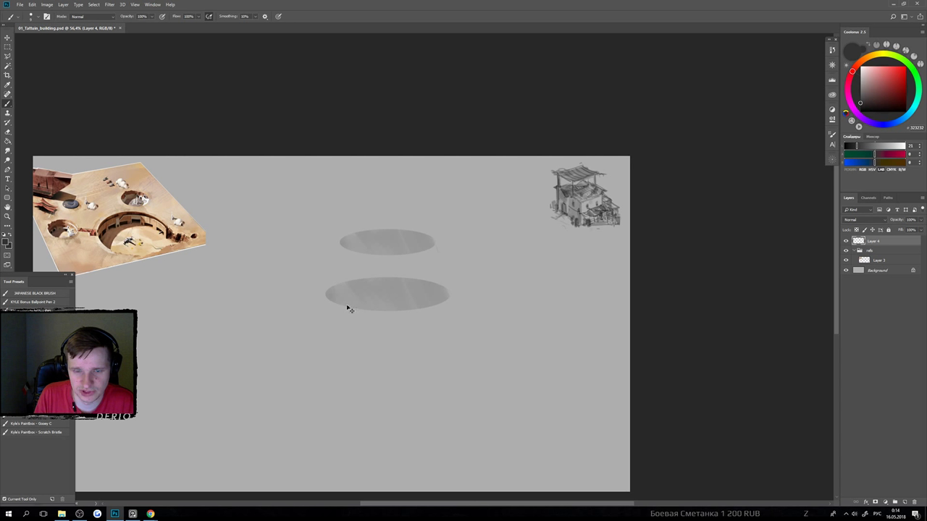
# Copy the lower ellipse to its own layer and park the copy beside the reference picture.
pyautogui.press('m')
pyautogui.moveTo(280, 338); pyautogui.dragTo(513, 270)
pyautogui.rightClick(416, 292)
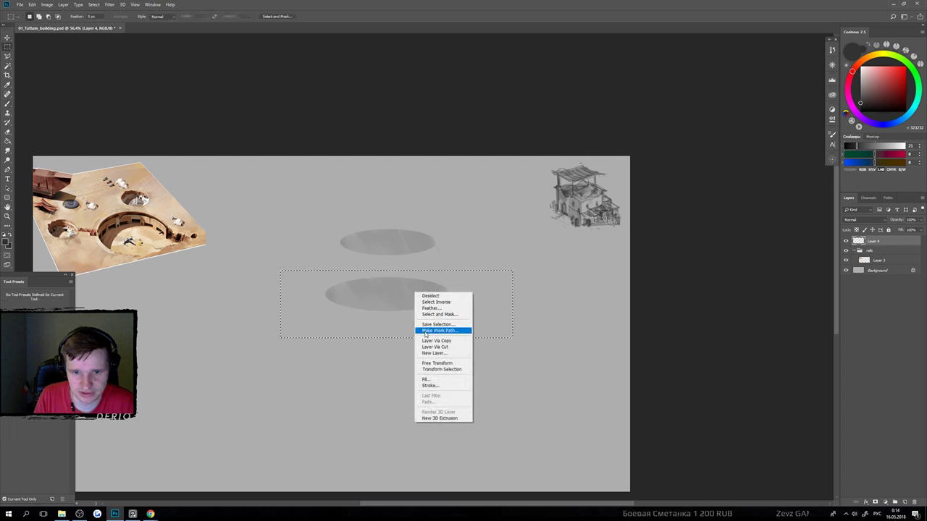
pyautogui.click(436, 341)
pyautogui.press('v')
pyautogui.moveTo(403, 302); pyautogui.dragTo(235, 185)
# On Layer 4, draw thin slanted sides joining the small upper ellipse to the larger lower one.
pyautogui.click(387, 253)
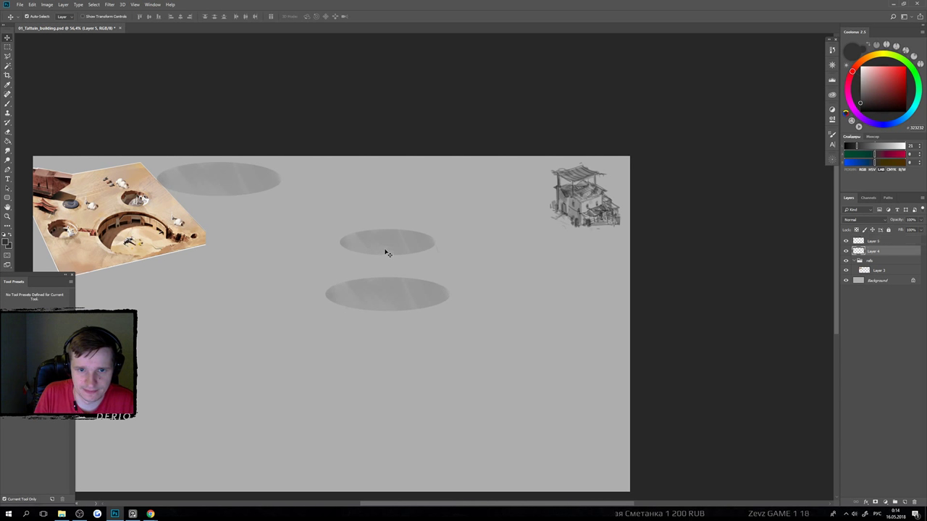
pyautogui.press('b')
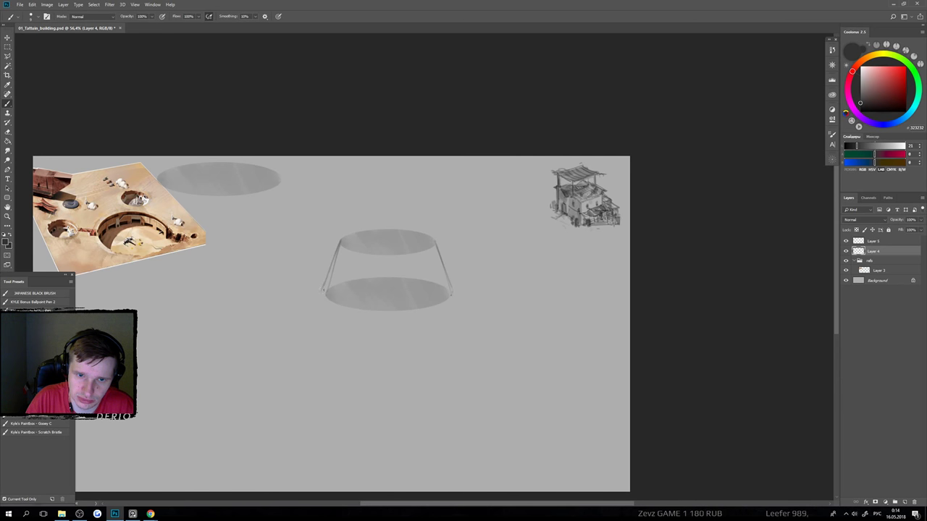
pyautogui.press('e')
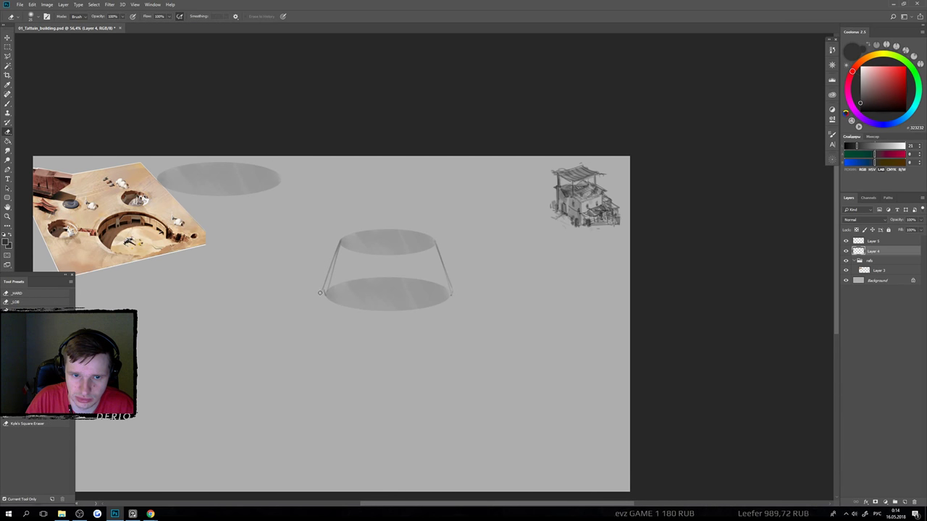
# Try drawing ribs with raised tops around the tapered form, thickening the centre and right ones.
pyautogui.press('b')
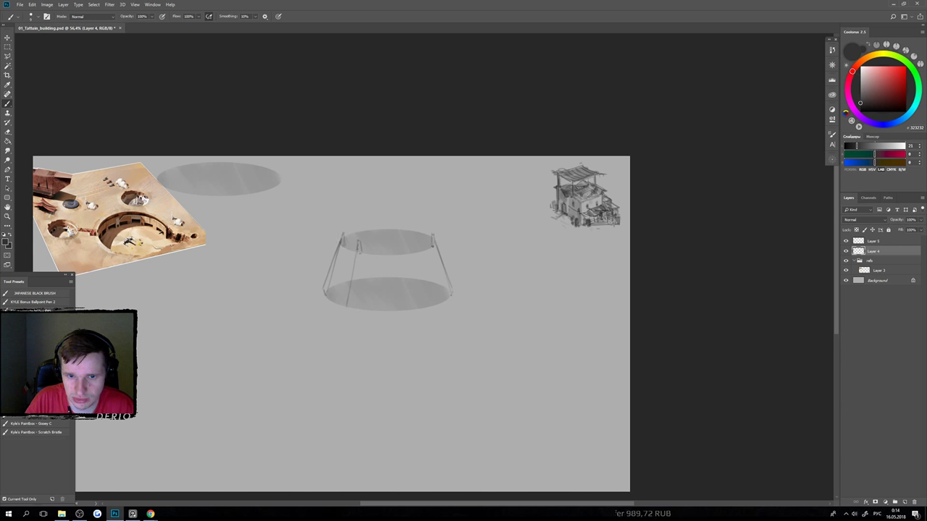
pyautogui.moveTo(432, 234)
pyautogui.mouseDown()
pyautogui.moveTo(433, 246)
pyautogui.moveTo(394, 270)
pyautogui.moveTo(394, 290)
pyautogui.mouseUp()
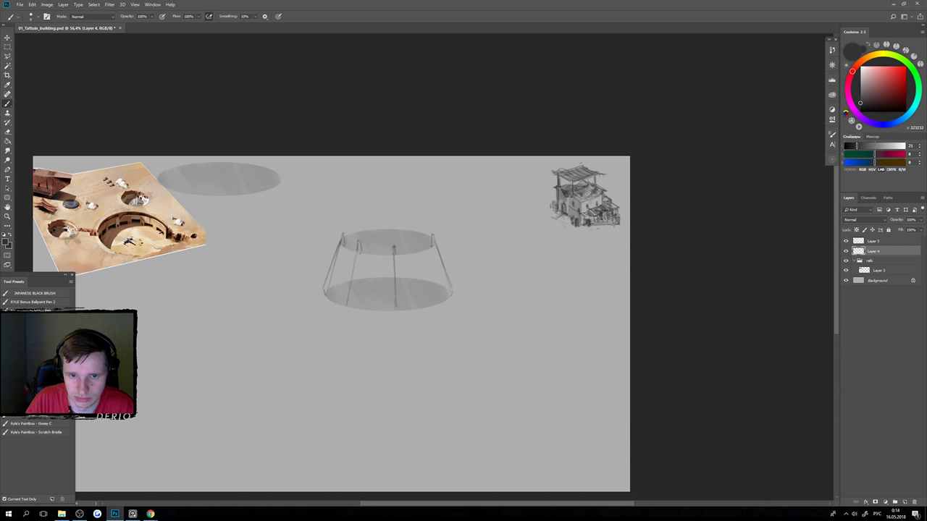
pyautogui.moveTo(396, 256); pyautogui.dragTo(399, 309)
pyautogui.hotkey('ctrl', 'z')
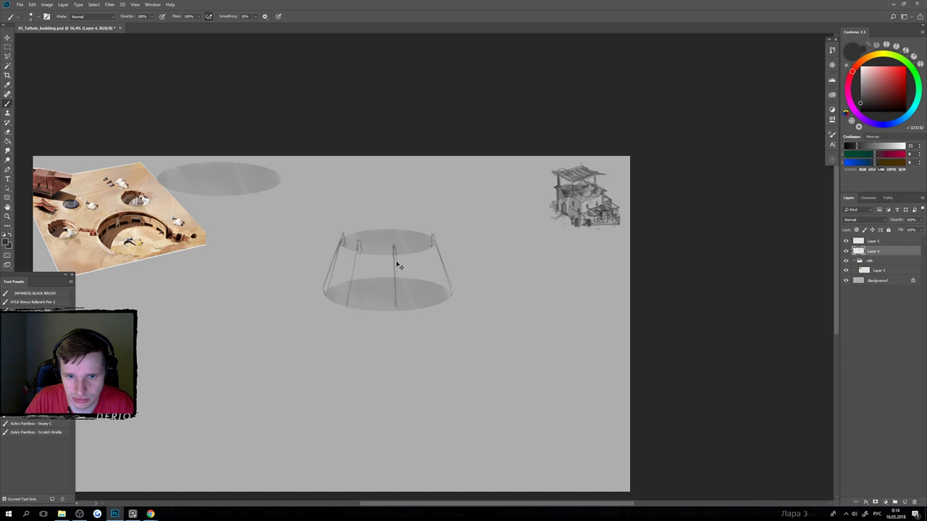
pyautogui.moveTo(395, 252); pyautogui.dragTo(399, 307)
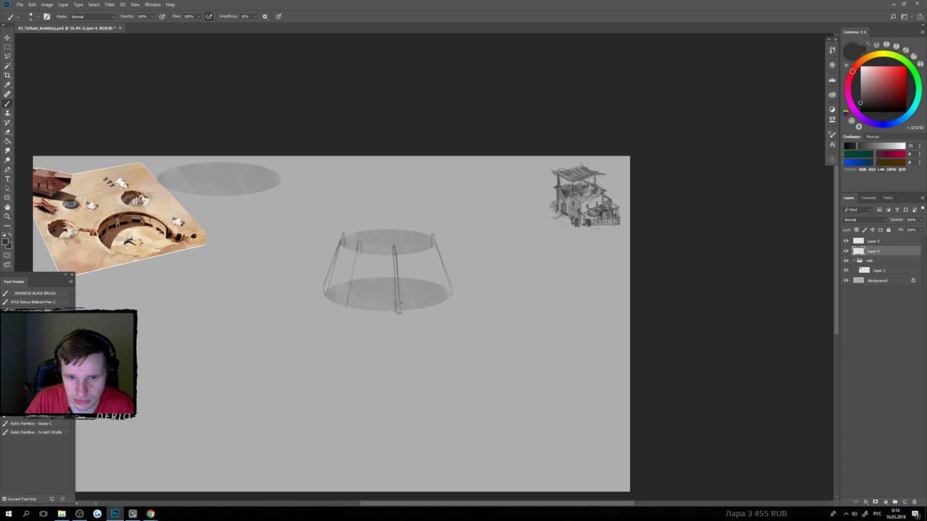
pyautogui.moveTo(400, 293); pyautogui.dragTo(402, 310)
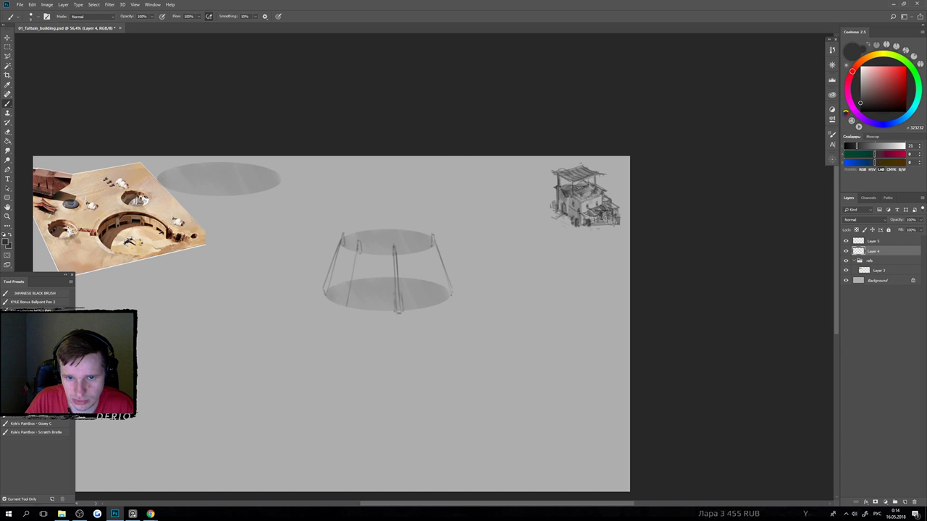
pyautogui.moveTo(435, 244); pyautogui.dragTo(446, 287)
pyautogui.moveTo(441, 253); pyautogui.dragTo(455, 293)
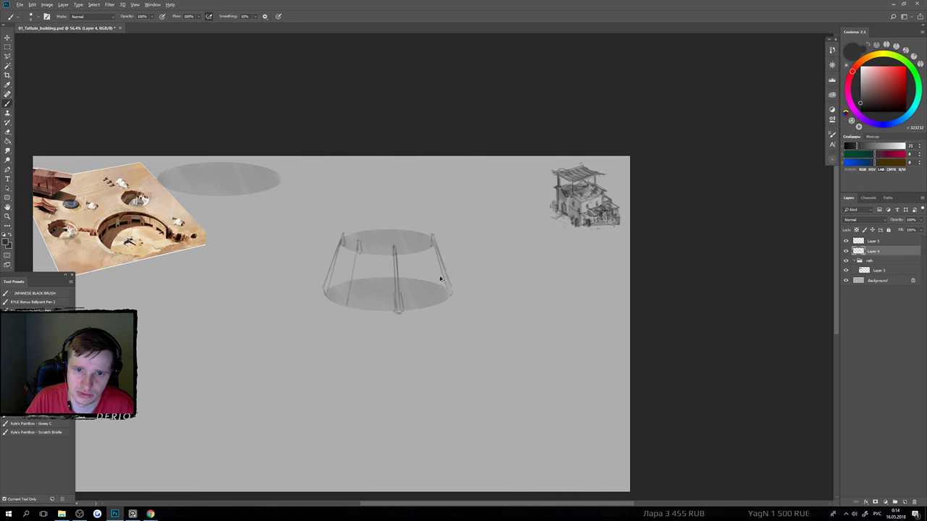
# Undo the rib strokes back to the two ellipses and their slanted sides.
pyautogui.hotkey('ctrl', 'alt', 'z')
pyautogui.hotkey('ctrl', 'alt', 'z')
pyautogui.hotkey('ctrl', 'alt', 'z')
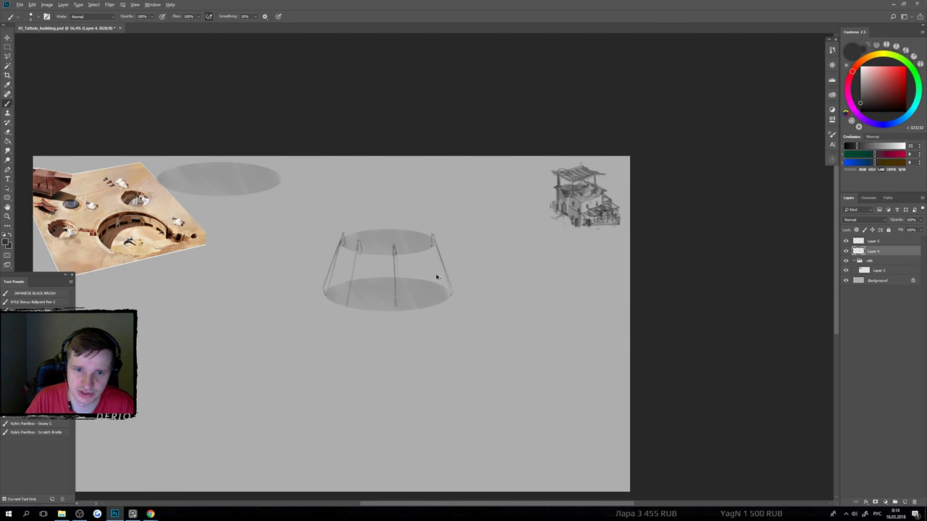
pyautogui.hotkey('ctrl', 'alt', 'z')
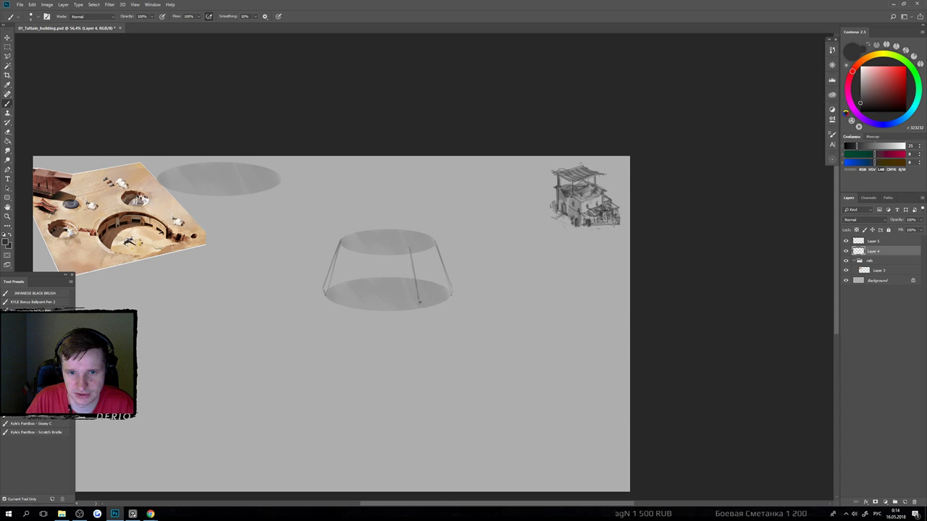
pyautogui.hotkey('ctrl', 'alt', 'z')
# Try different placements for a pair of ribs across the tapered form's front wall and undo them.
pyautogui.moveTo(410, 252); pyautogui.dragTo(417, 306)
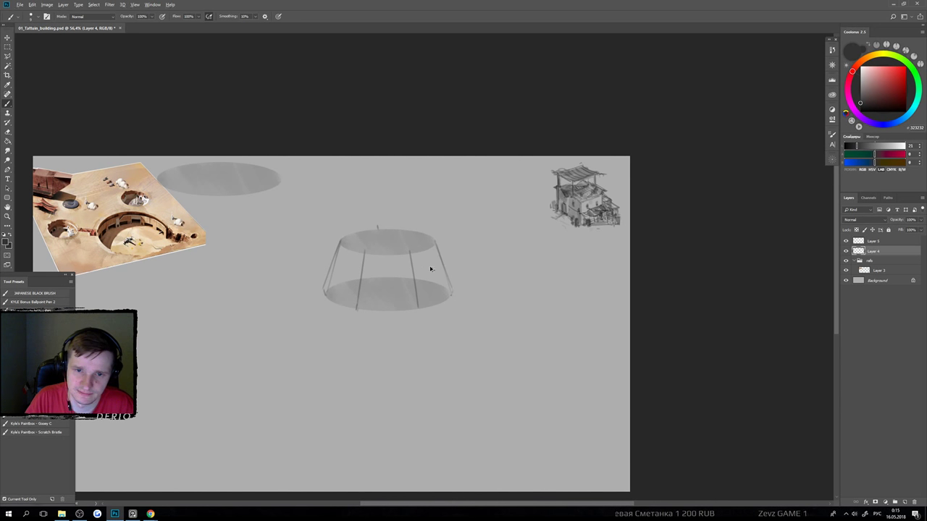
pyautogui.press('e')
pyautogui.press('b')
pyautogui.moveTo(449, 278)
pyautogui.mouseDown()
pyautogui.moveTo(435, 254)
pyautogui.moveTo(450, 295)
pyautogui.mouseUp()
pyautogui.hotkey('ctrl', 'z')
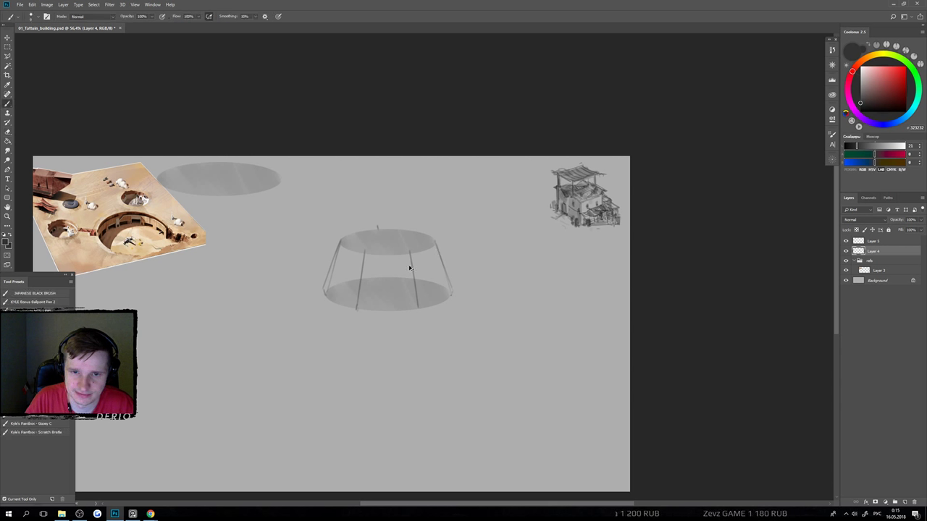
pyautogui.hotkey('ctrl', 'alt', 'z')
pyautogui.hotkey('ctrl', 'alt', 'z')
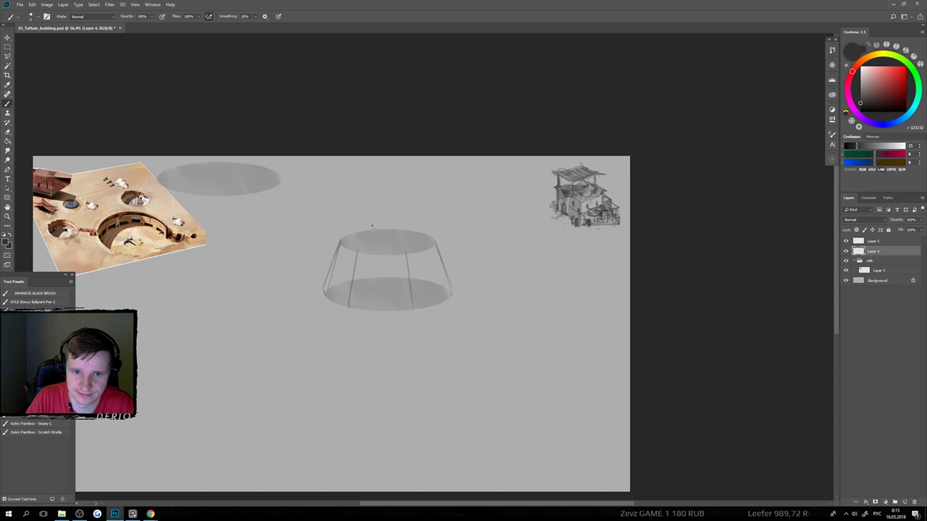
pyautogui.moveTo(420, 288)
pyautogui.mouseDown()
pyautogui.moveTo(382, 294)
pyautogui.moveTo(410, 286)
pyautogui.mouseUp()
pyautogui.hotkey('ctrl', 'alt', 'z')
pyautogui.hotkey('ctrl', 'alt', 'z')
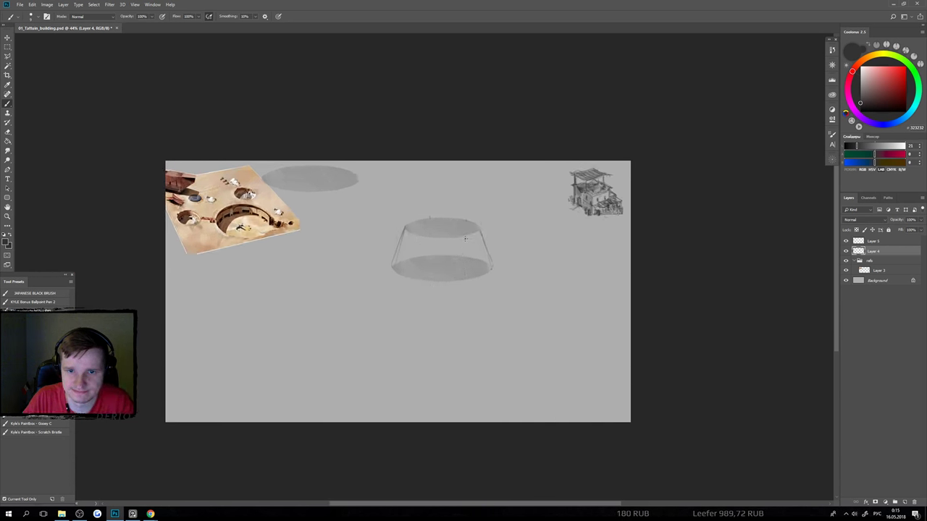
# Draw three ribs down the tapered form's front wall, one at the centre and one towards each side.
pyautogui.moveTo(466, 238); pyautogui.dragTo(468, 260)
pyautogui.scroll(2, 448, 232)
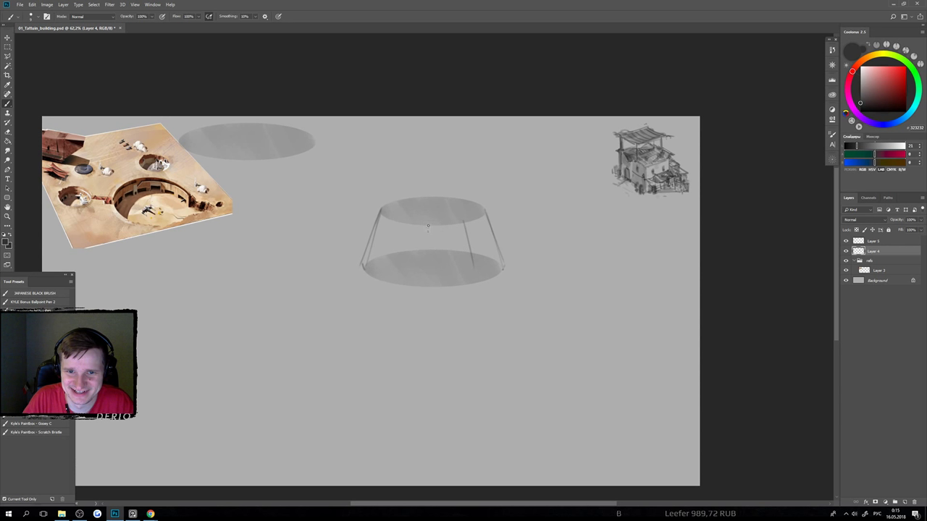
pyautogui.moveTo(425, 221); pyautogui.dragTo(424, 275)
pyautogui.hotkey('ctrl', 'alt', 'z')
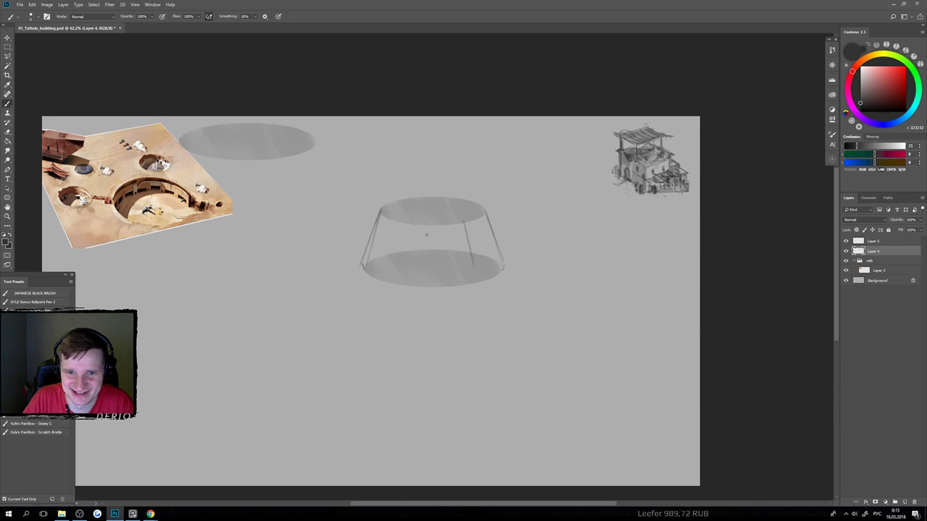
pyautogui.moveTo(426, 234); pyautogui.dragTo(426, 284)
pyautogui.moveTo(390, 239); pyautogui.dragTo(384, 270)
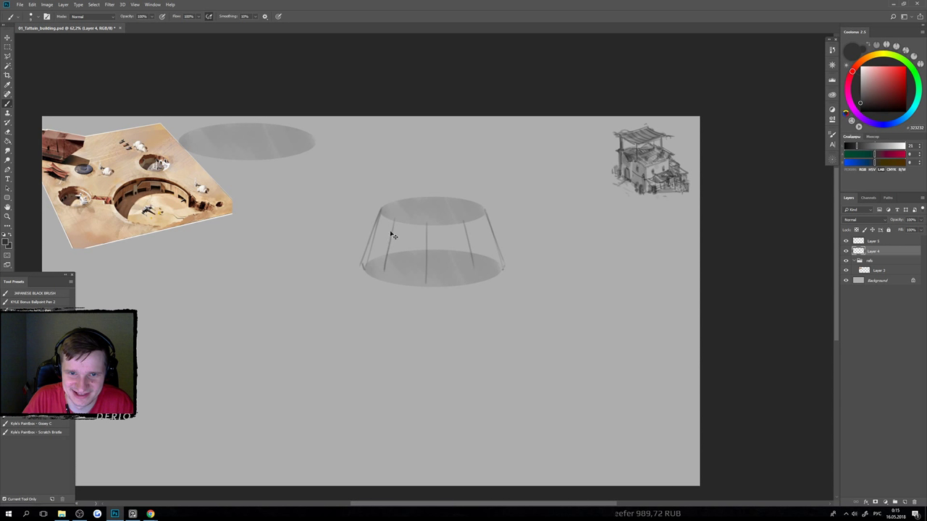
# Redraw the left front rib with a stronger outward slant and mark rib tops along the upper ellipse's back edge.
pyautogui.hotkey('ctrl', 'alt', 'z')
pyautogui.moveTo(393, 221); pyautogui.dragTo(377, 276)
pyautogui.hotkey('ctrl', 'alt', 'z')
pyautogui.moveTo(391, 221); pyautogui.dragTo(378, 273)
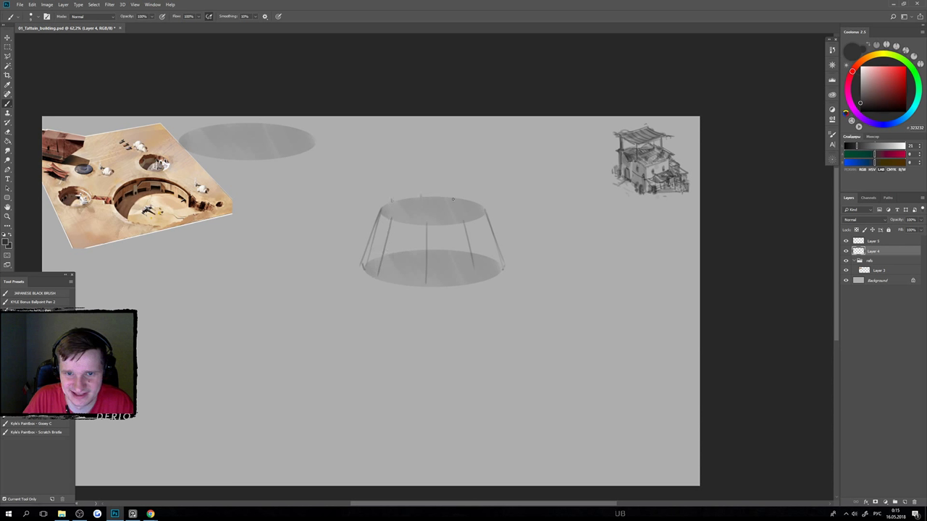
# Thicken the right front rib with extra strokes that widen it towards the base.
pyautogui.scroll(-3, 483, 226)
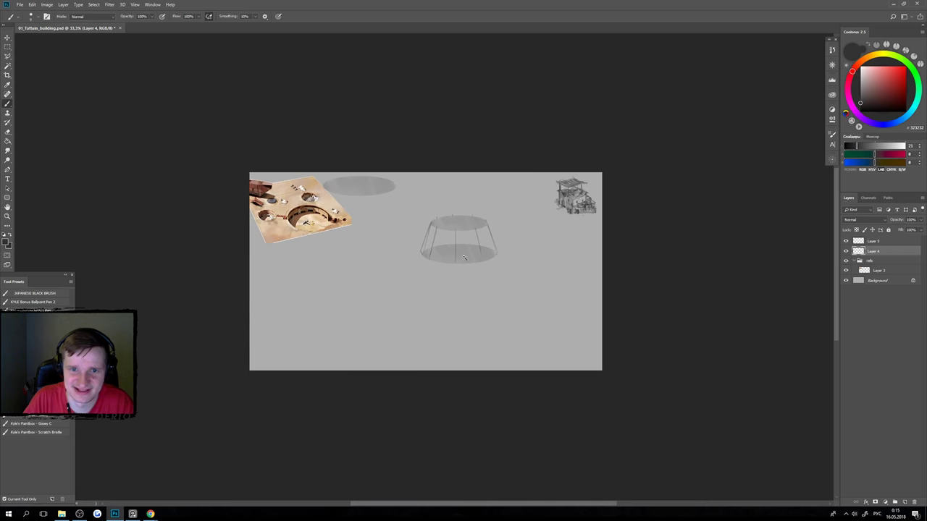
pyautogui.scroll(3, 489, 218)
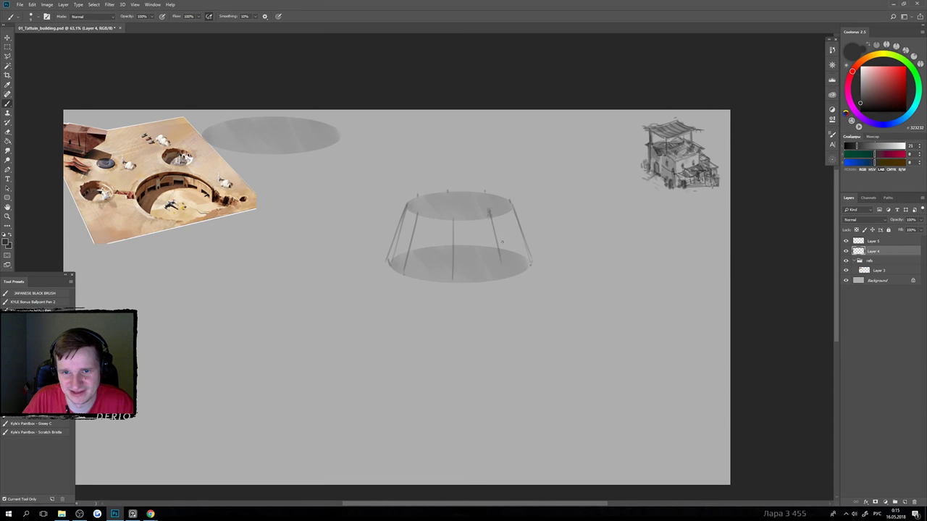
pyautogui.moveTo(493, 211); pyautogui.dragTo(504, 265)
pyautogui.moveTo(495, 226)
pyautogui.mouseDown()
pyautogui.moveTo(505, 282)
pyautogui.moveTo(495, 246)
pyautogui.mouseUp()
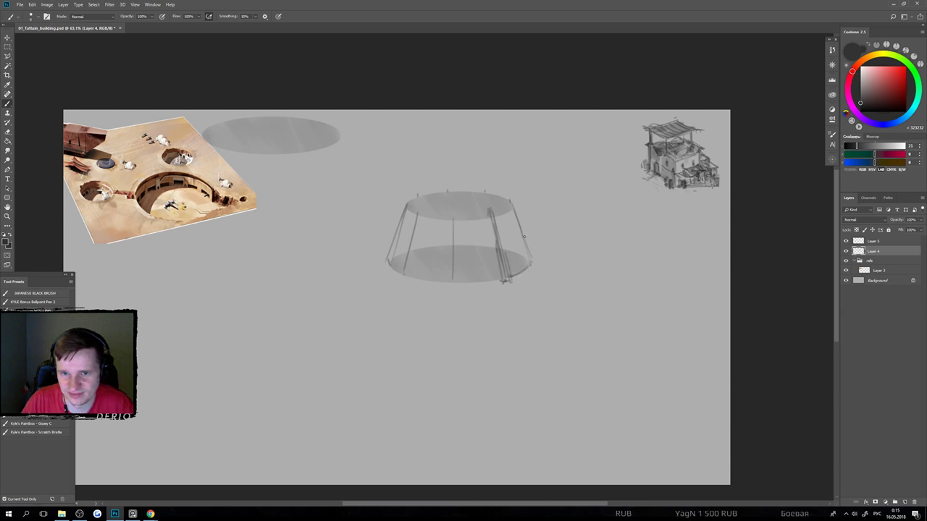
# Copy the spare ellipse onto the lower part of the tapered form and scale it down to the wall width.
pyautogui.press('v')
pyautogui.keyDown('ctrl'); pyautogui.click(276, 149); pyautogui.keyUp('ctrl')
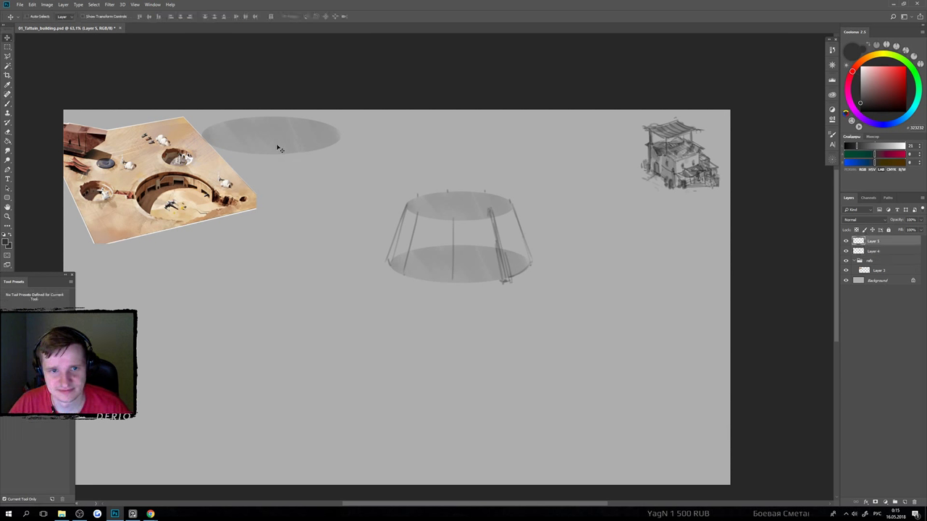
pyautogui.moveTo(276, 149); pyautogui.dragTo(488, 256)
pyautogui.hotkey('ctrl', 't')
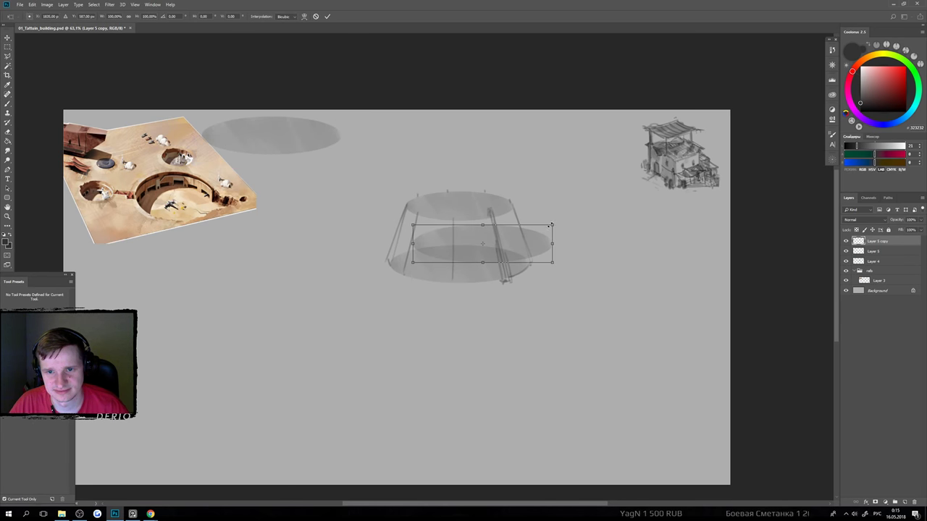
pyautogui.moveTo(550, 225); pyautogui.dragTo(517, 236)
pyautogui.press('Return')
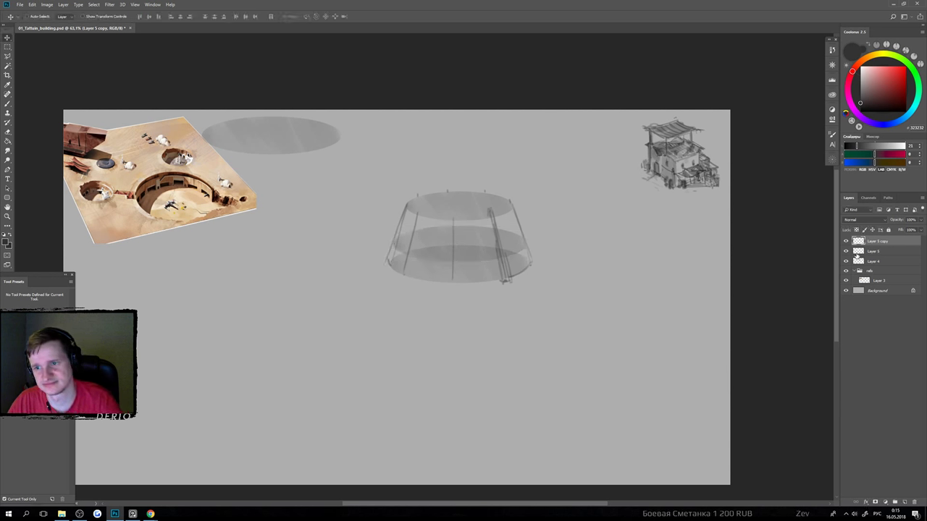
# On Layer 4, sketch stepped, widened bases on the ribs and small raised tops along the upper rim.
pyautogui.click(856, 260)
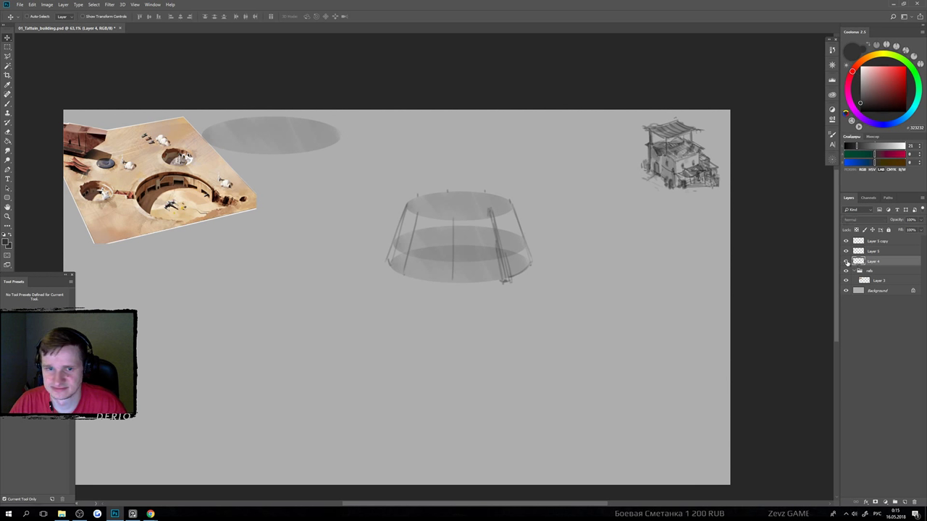
pyautogui.press('b')
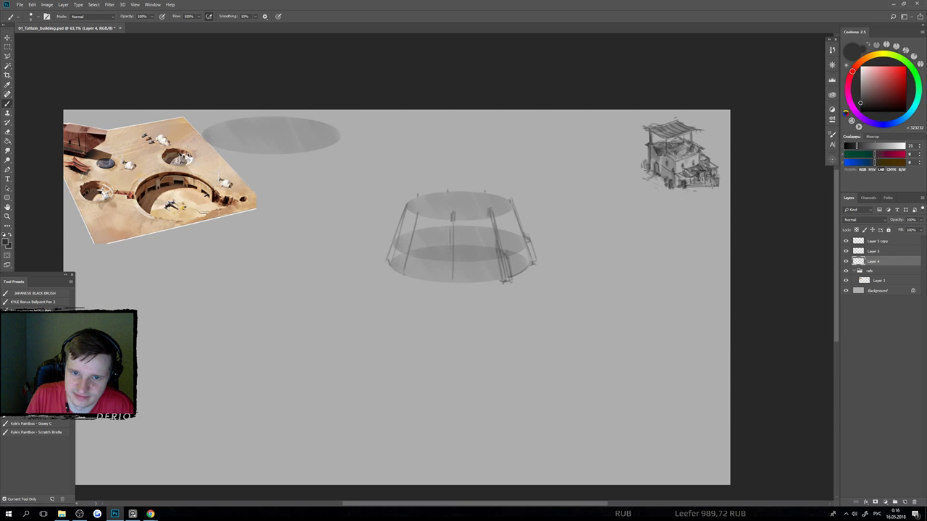
pyautogui.moveTo(450, 214)
pyautogui.mouseDown()
pyautogui.moveTo(448, 288)
pyautogui.moveTo(451, 246)
pyautogui.moveTo(450, 284)
pyautogui.mouseUp()
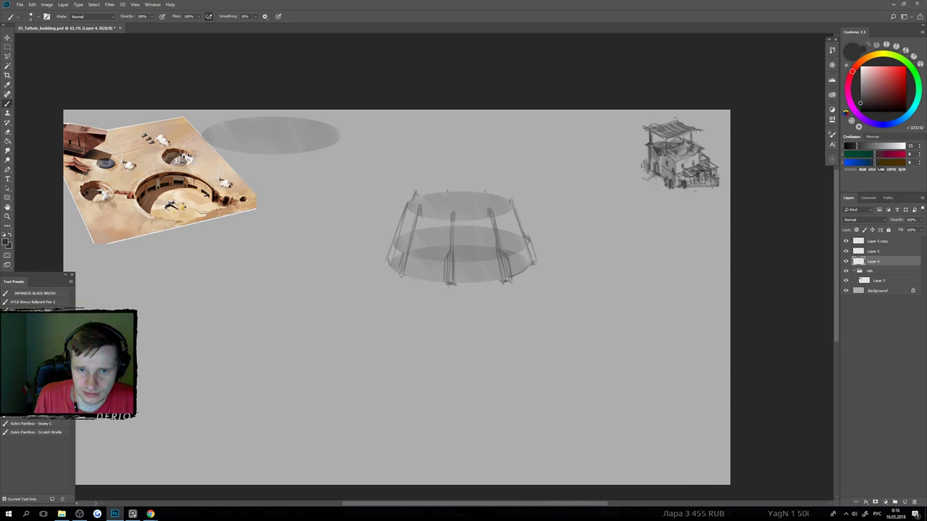
pyautogui.click(483, 191)
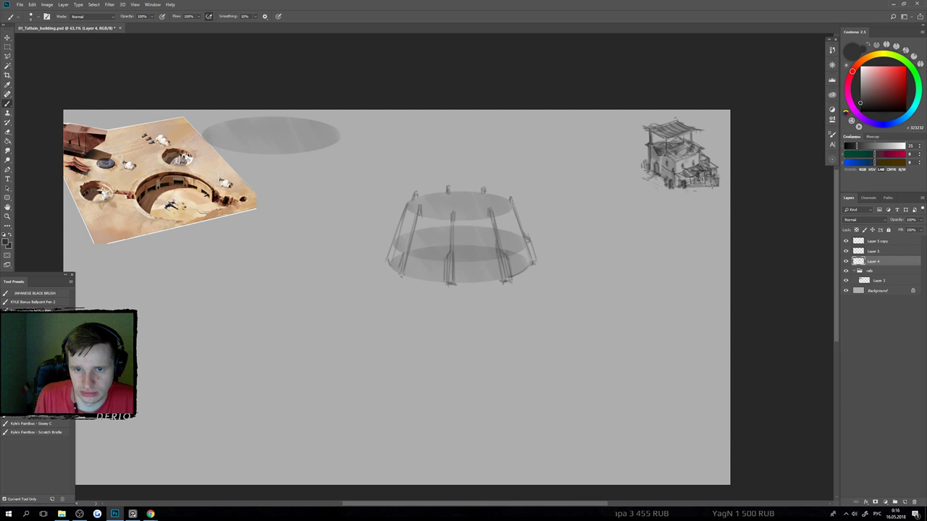
# Move the guide ellipse copy off the building onto the spare ellipse, and make Layer 4 active again.
pyautogui.click(867, 253)
pyautogui.press('v')
pyautogui.moveTo(627, 244); pyautogui.dragTo(474, 153)
pyautogui.hotkey('ctrl', 'z')
pyautogui.click(872, 241)
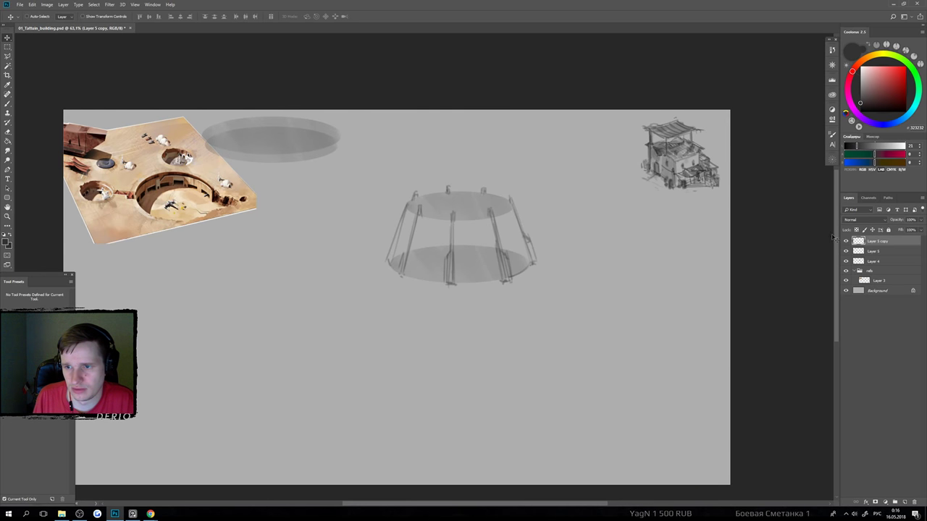
pyautogui.click(854, 251)
pyautogui.click(846, 251)
pyautogui.click(846, 251)
pyautogui.click(855, 262)
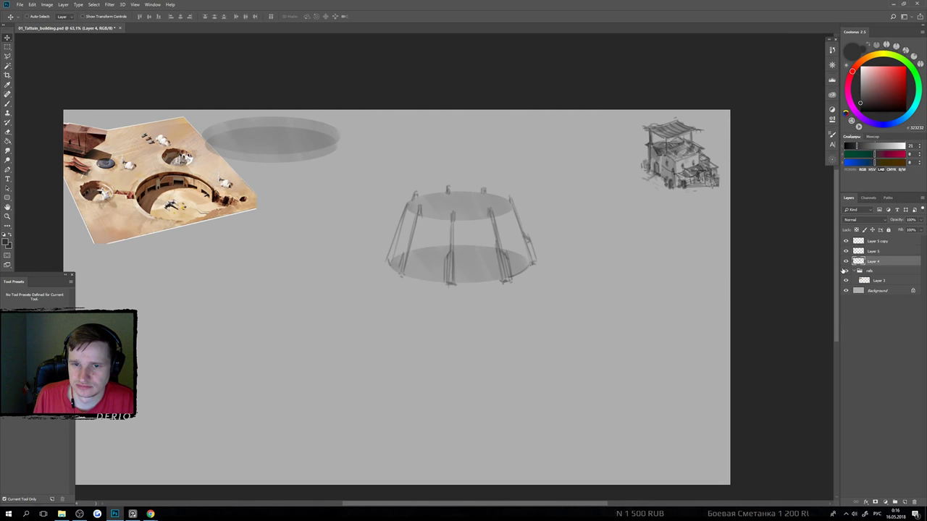
# Darken the front edge of the building's upper rim between the ribs.
pyautogui.press('b')
pyautogui.scroll(2, 460, 230)
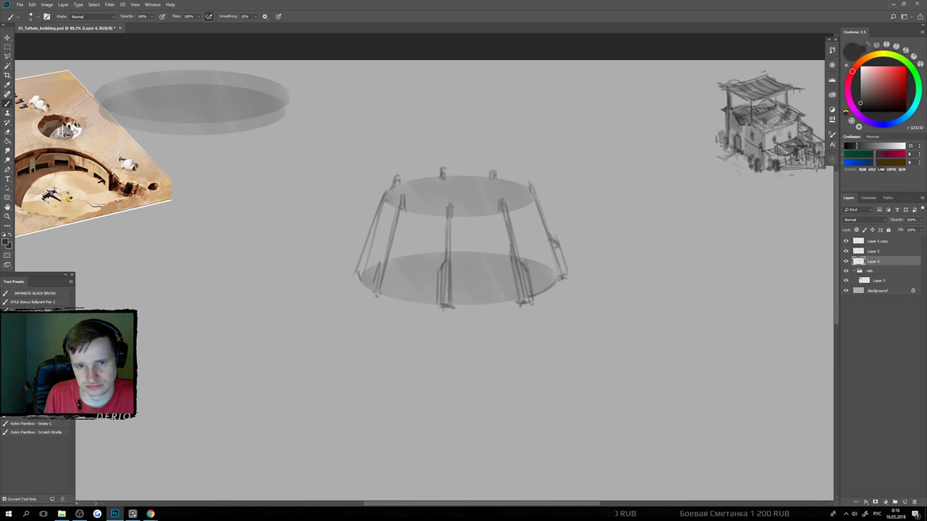
pyautogui.moveTo(423, 215)
pyautogui.mouseDown()
pyautogui.moveTo(473, 217)
pyautogui.moveTo(533, 197)
pyautogui.moveTo(461, 218)
pyautogui.mouseUp()
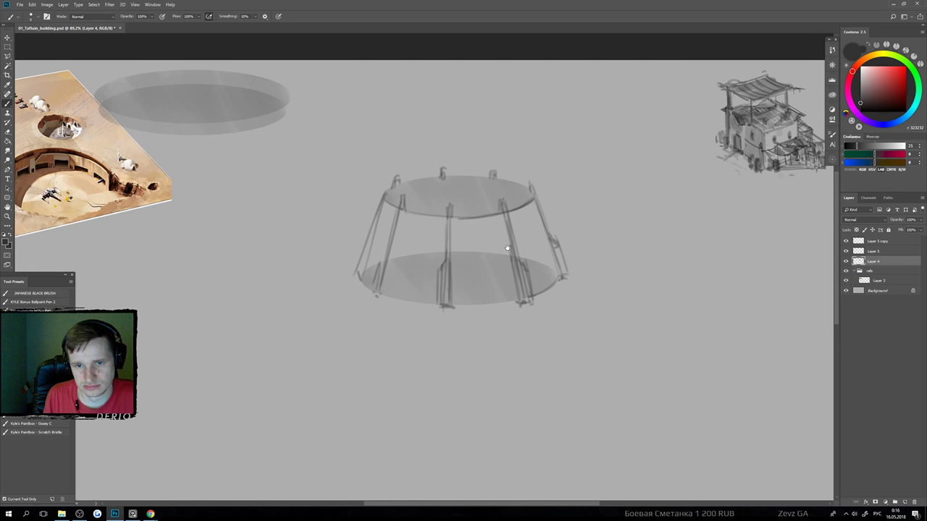
# Soften the lower ellipse's fill between the ribs with the Eraser at 100% opacity.
pyautogui.scroll(-2, 507, 248)
pyautogui.press('e')
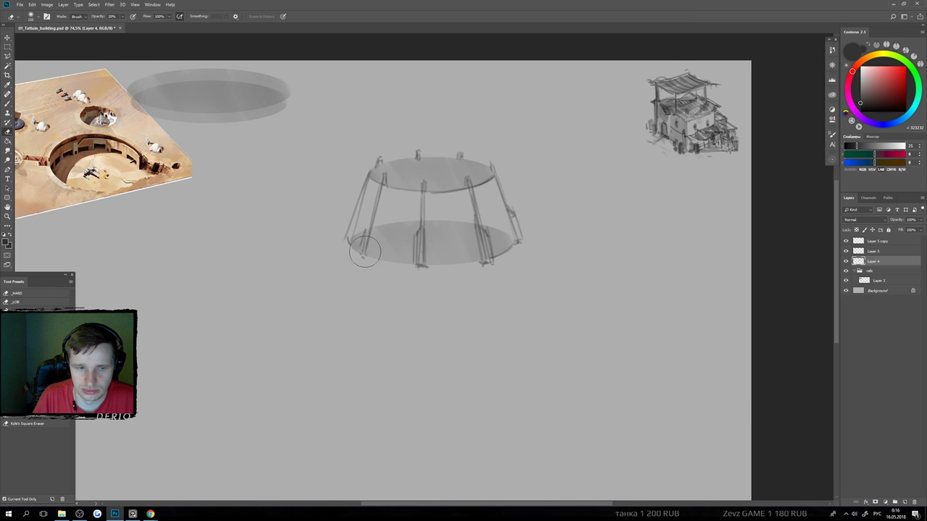
pyautogui.press('0')
pyautogui.moveTo(450, 240)
pyautogui.mouseDown()
pyautogui.moveTo(447, 209)
pyautogui.moveTo(436, 238)
pyautogui.mouseUp()
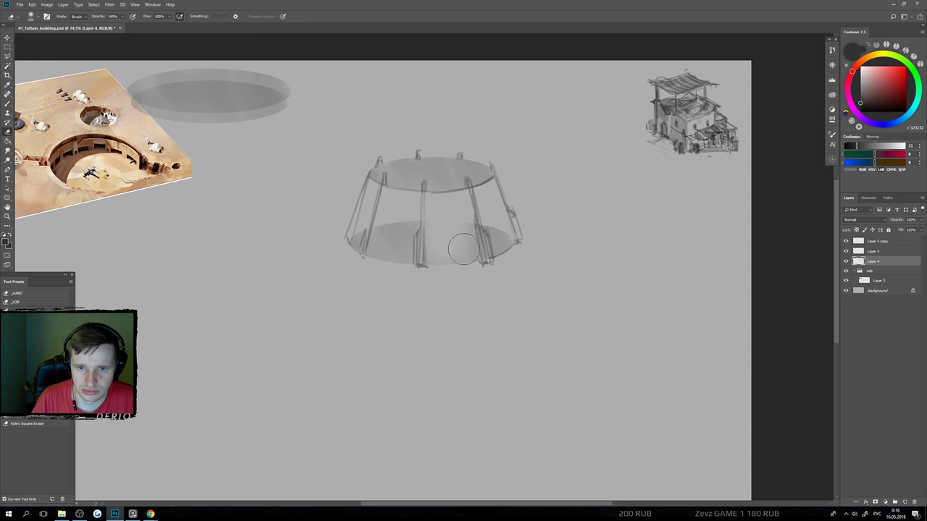
pyautogui.moveTo(499, 237); pyautogui.dragTo(505, 267)
pyautogui.moveTo(377, 218); pyautogui.dragTo(394, 272)
pyautogui.press('b')
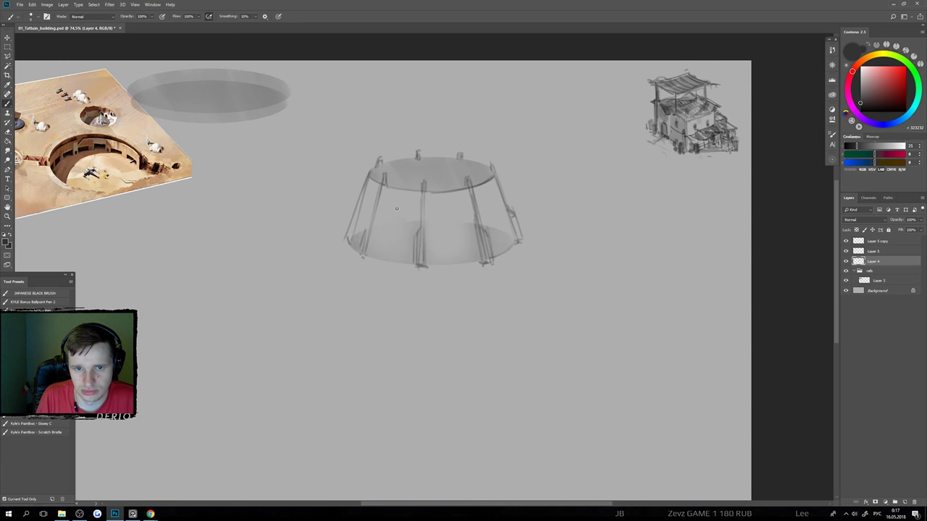
# Draw small narrow windows on the wall sections between the ribs.
pyautogui.hotkey('ctrl', 'z')
pyautogui.moveTo(395, 204); pyautogui.dragTo(392, 220)
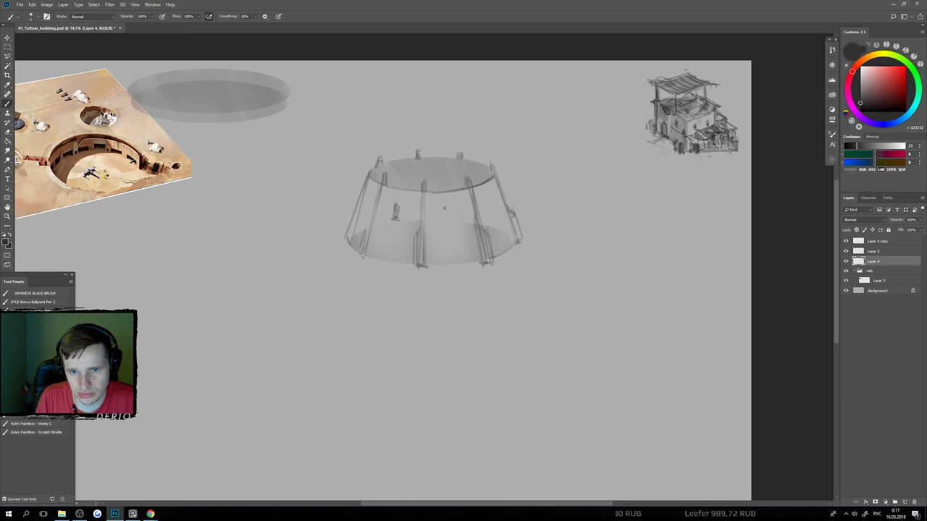
pyautogui.moveTo(448, 220)
pyautogui.mouseDown()
pyautogui.moveTo(448, 209)
pyautogui.moveTo(452, 219)
pyautogui.moveTo(495, 213)
pyautogui.mouseUp()
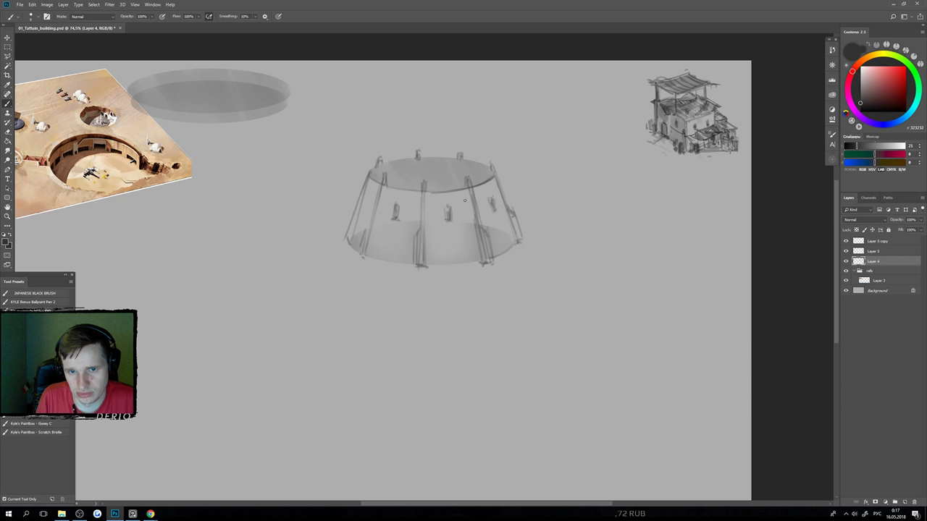
pyautogui.moveTo(365, 202); pyautogui.dragTo(367, 207)
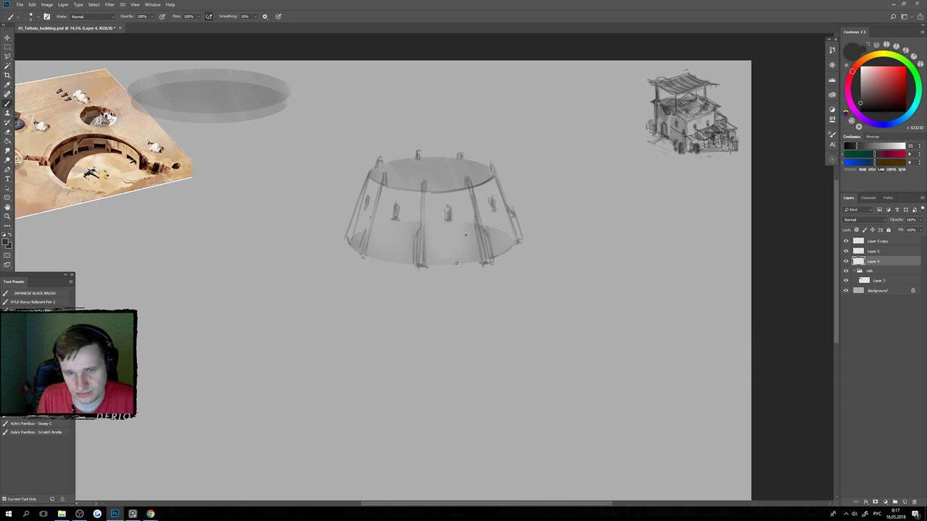
# Fade the lower part of the centre rib with the Eraser.
pyautogui.press('e')
pyautogui.click(449, 210)
pyautogui.press('b')
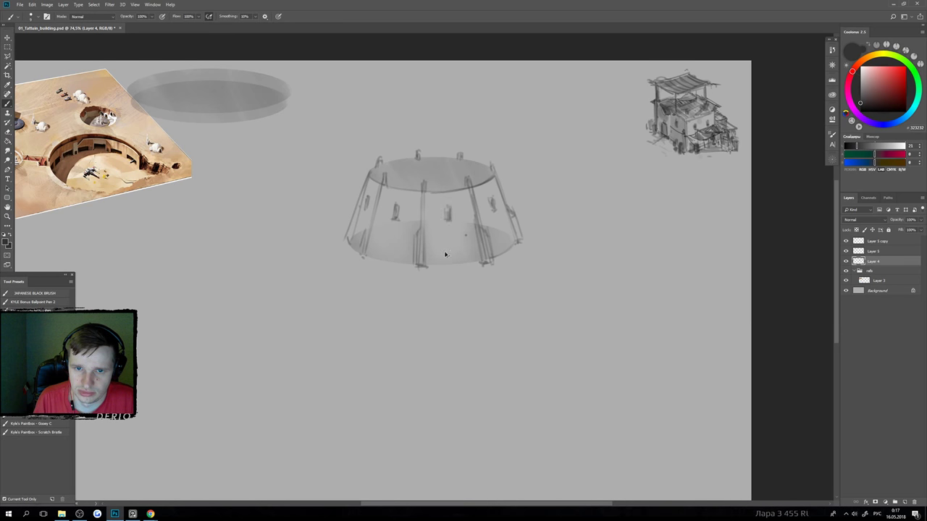
pyautogui.press('e')
pyautogui.scroll(-1, 418, 304)
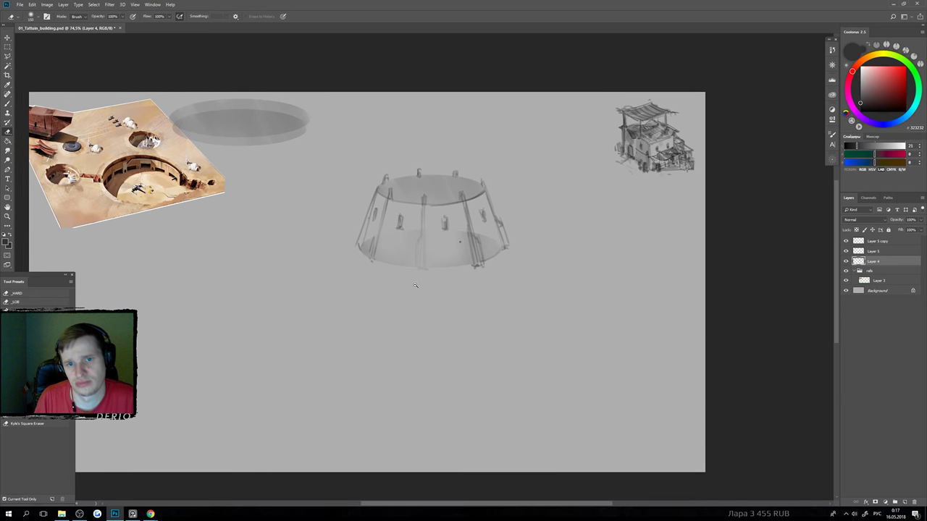
pyautogui.scroll(1, 416, 275)
# Sketch a tall doorway at the foot of the centre rib, with low blocks beside it.
pyautogui.press('b')
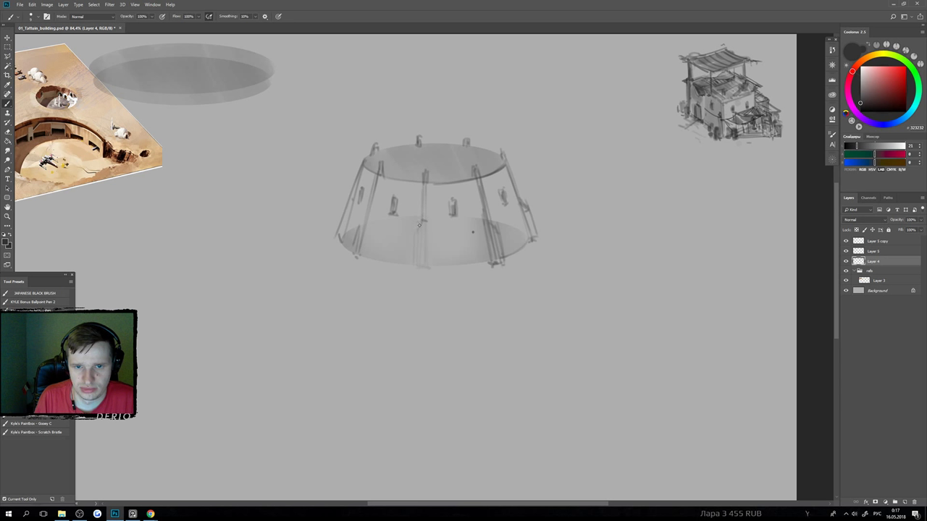
pyautogui.moveTo(421, 220)
pyautogui.mouseDown()
pyautogui.moveTo(412, 225)
pyautogui.moveTo(406, 265)
pyautogui.mouseUp()
pyautogui.hotkey('ctrl', 'z')
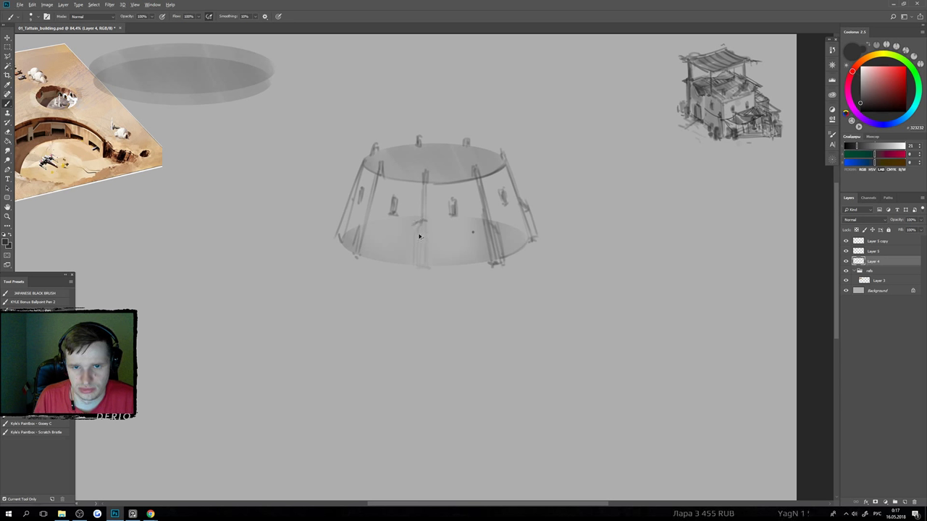
pyautogui.hotkey('ctrl', 'alt', 'z')
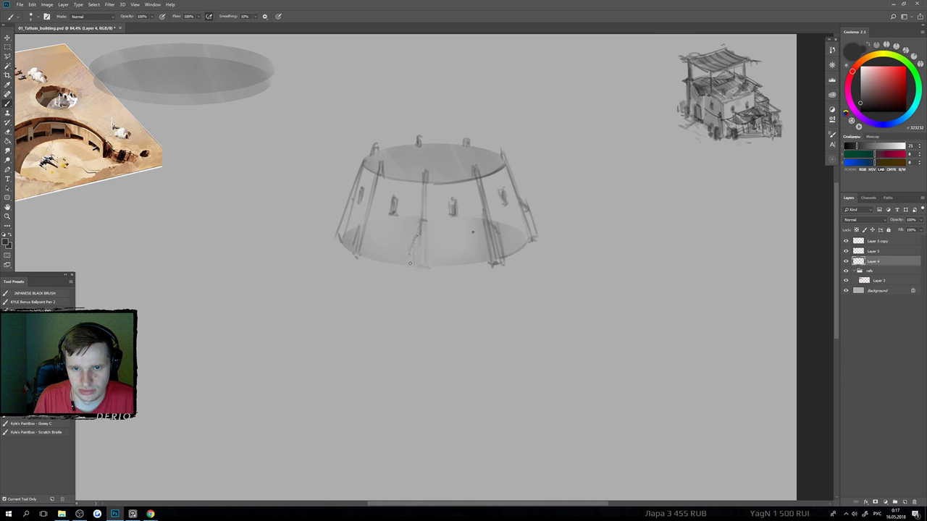
pyautogui.moveTo(410, 263)
pyautogui.mouseDown()
pyautogui.moveTo(414, 233)
pyautogui.moveTo(429, 232)
pyautogui.moveTo(435, 248)
pyautogui.moveTo(428, 231)
pyautogui.moveTo(414, 265)
pyautogui.mouseUp()
pyautogui.moveTo(414, 233)
pyautogui.mouseDown()
pyautogui.moveTo(411, 265)
pyautogui.moveTo(427, 266)
pyautogui.mouseUp()
pyautogui.scroll(-6, 427, 288)
pyautogui.scroll(5, 414, 260)
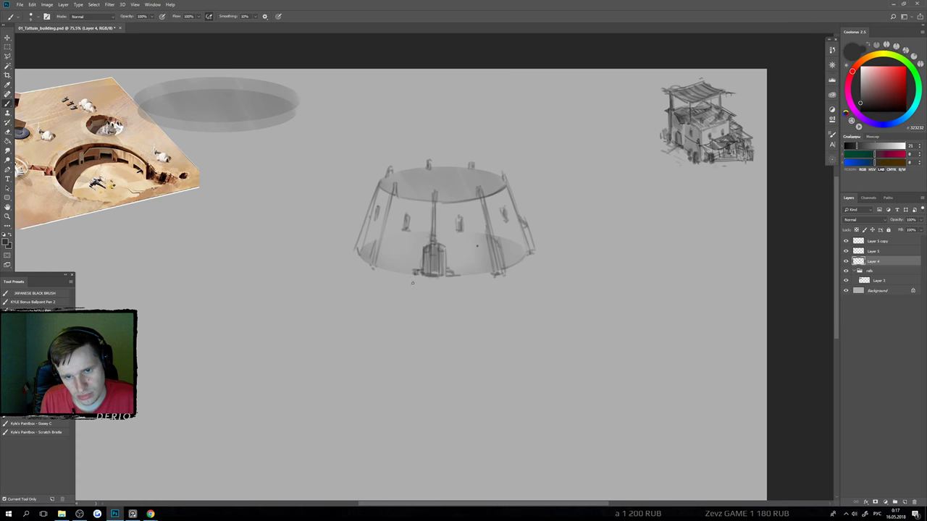
# Add ground strokes along the building's front base and paint a dark doorway beside the right front rib with a larger brush.
pyautogui.moveTo(411, 283)
pyautogui.mouseDown()
pyautogui.moveTo(454, 280)
pyautogui.moveTo(406, 277)
pyautogui.moveTo(421, 283)
pyautogui.mouseUp()
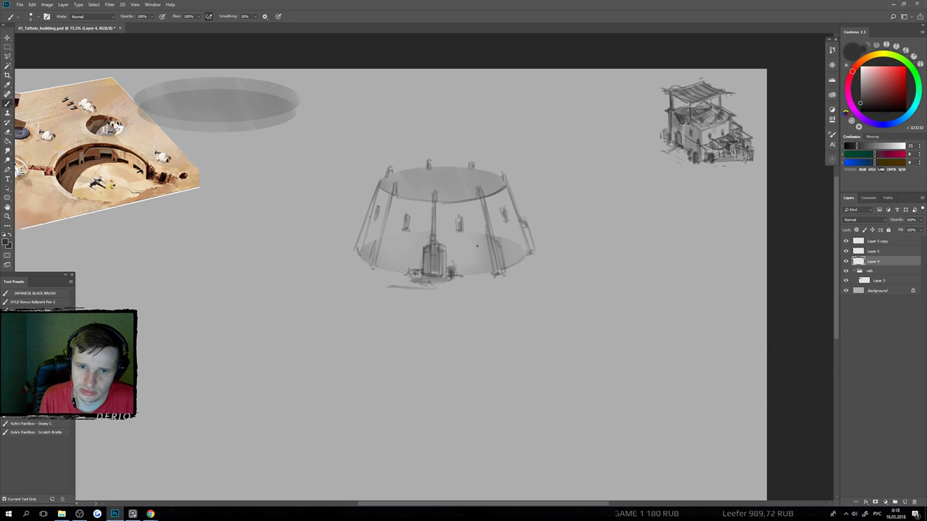
pyautogui.moveTo(459, 279)
pyautogui.mouseDown()
pyautogui.moveTo(507, 277)
pyautogui.moveTo(481, 276)
pyautogui.mouseUp()
pyautogui.press(']')
pyautogui.press(']')
pyautogui.press(']')
pyautogui.press(']')
pyautogui.press(']')
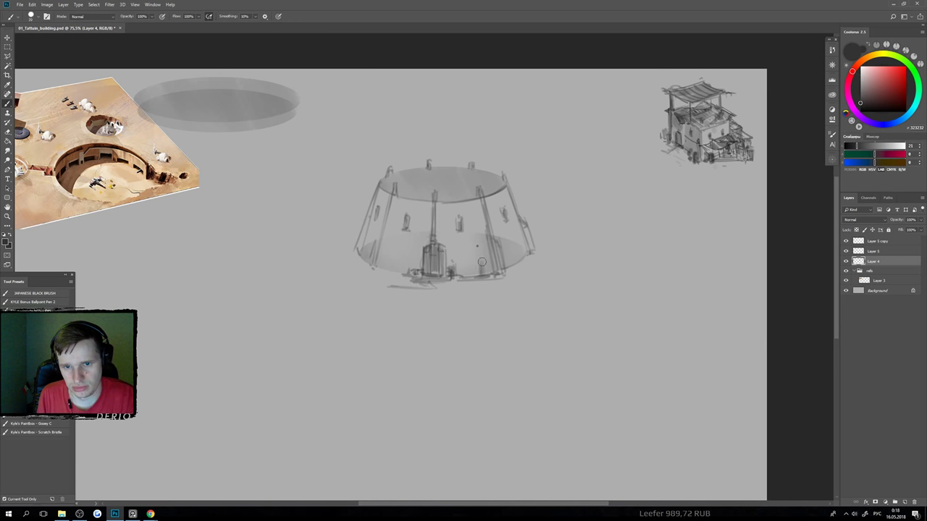
pyautogui.moveTo(482, 258); pyautogui.dragTo(482, 277)
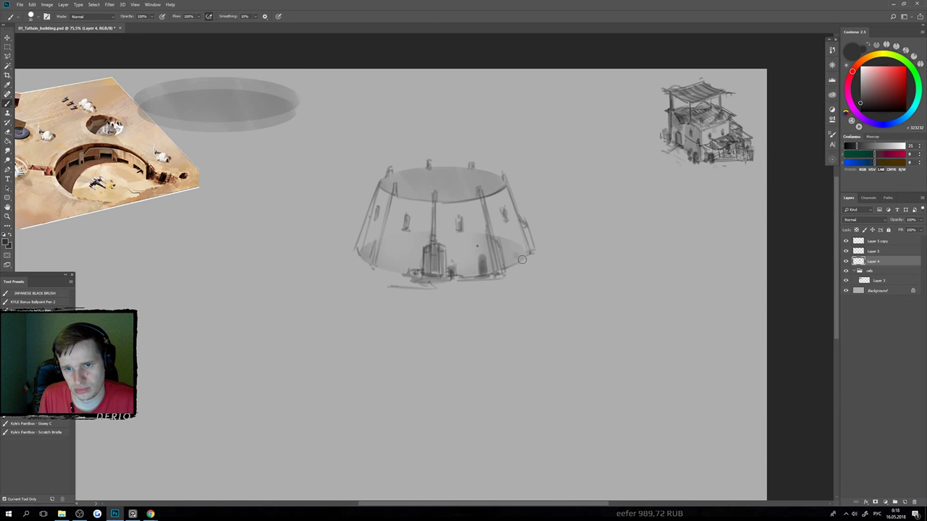
# Dab loose grey spots around both lower sides of the building and extend the back ribs down inside the rim.
pyautogui.moveTo(525, 250); pyautogui.dragTo(532, 261)
pyautogui.moveTo(535, 223); pyautogui.dragTo(539, 255)
pyautogui.moveTo(360, 233)
pyautogui.mouseDown()
pyautogui.moveTo(360, 256)
pyautogui.moveTo(348, 249)
pyautogui.mouseUp()
pyautogui.scroll(-3, 393, 283)
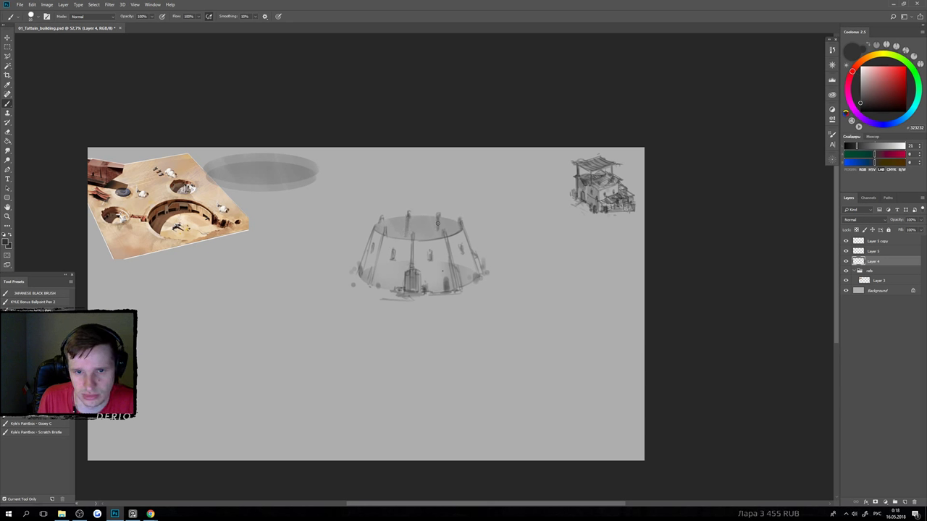
pyautogui.scroll(3, 391, 246)
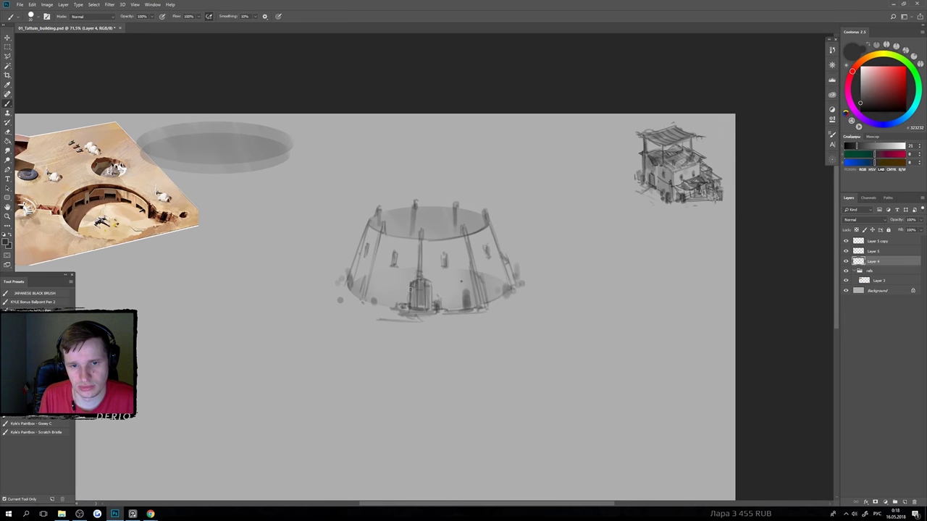
# Rework the central doorway into a wide, dark rectangular entrance and thicken the centre rib above it.
pyautogui.moveTo(414, 292)
pyautogui.mouseDown()
pyautogui.moveTo(437, 289)
pyautogui.moveTo(426, 296)
pyautogui.mouseUp()
pyautogui.press('e')
pyautogui.press('b')
pyautogui.moveTo(422, 251)
pyautogui.mouseDown()
pyautogui.moveTo(422, 305)
pyautogui.moveTo(416, 293)
pyautogui.moveTo(407, 300)
pyautogui.moveTo(432, 294)
pyautogui.moveTo(434, 308)
pyautogui.moveTo(412, 294)
pyautogui.moveTo(405, 306)
pyautogui.moveTo(411, 294)
pyautogui.moveTo(422, 307)
pyautogui.moveTo(432, 294)
pyautogui.moveTo(415, 309)
pyautogui.moveTo(435, 297)
pyautogui.mouseUp()
pyautogui.scroll(-3, 418, 303)
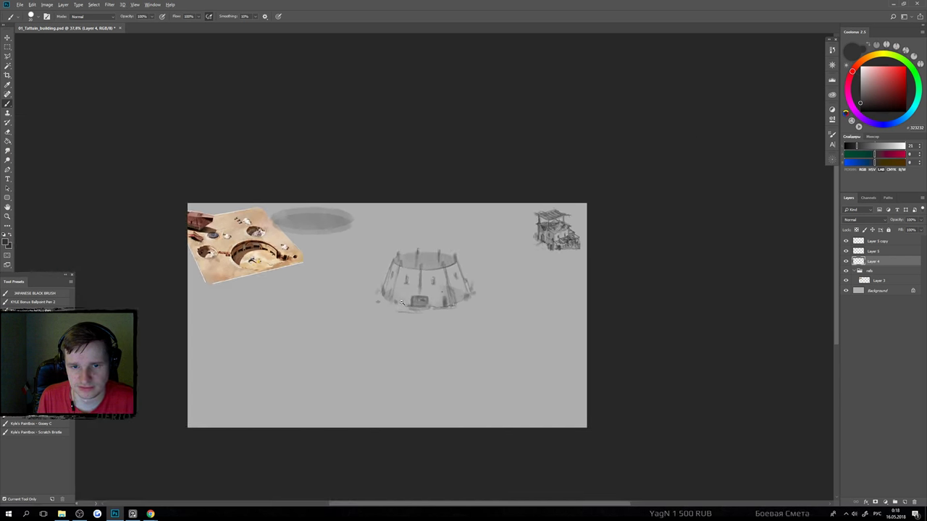
pyautogui.scroll(2, 418, 299)
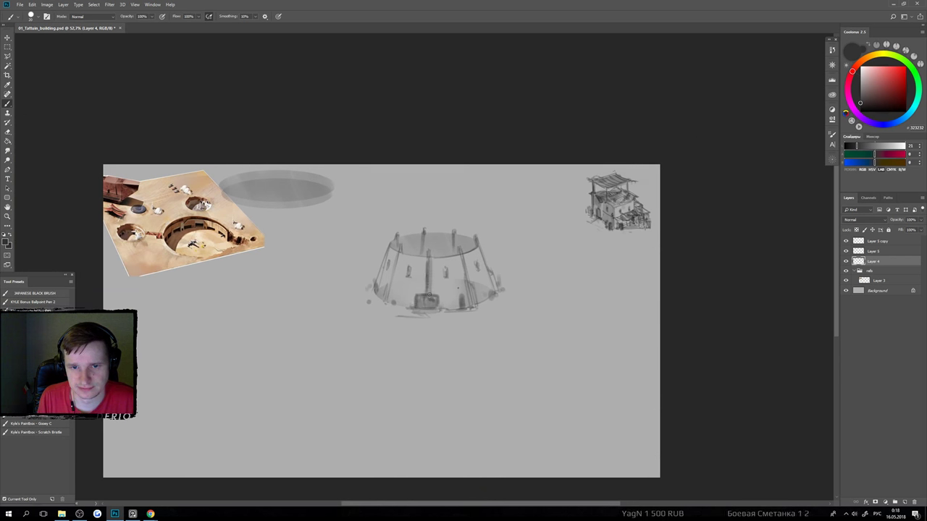
pyautogui.scroll(2, 428, 270)
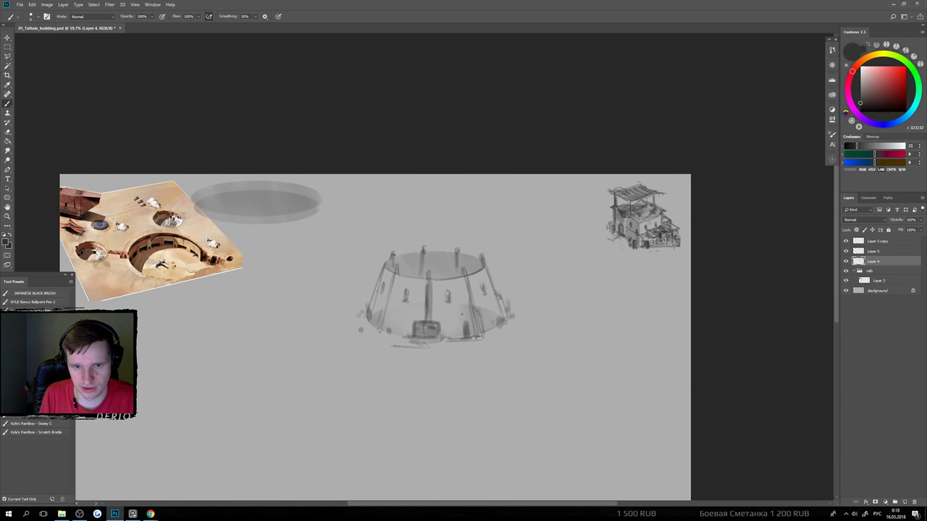
# Sketch a darker front rim curve across the top of the round building.
pyautogui.moveTo(418, 263); pyautogui.dragTo(472, 259)
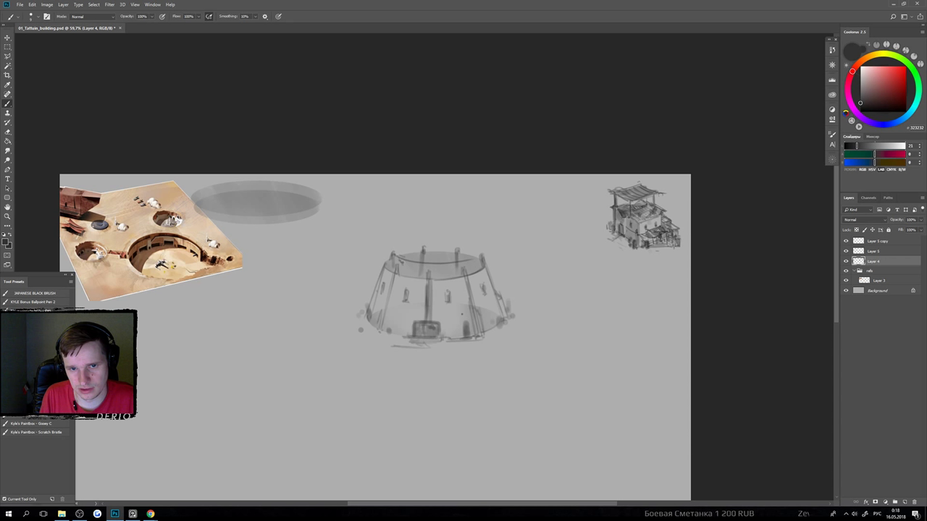
pyautogui.moveTo(403, 265); pyautogui.dragTo(489, 255)
pyautogui.moveTo(399, 257); pyautogui.dragTo(480, 255)
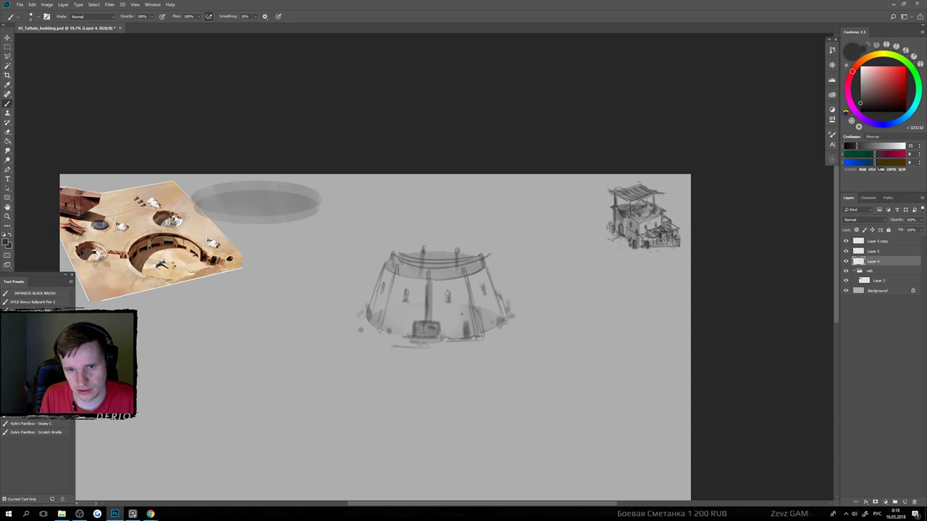
pyautogui.hotkey('ctrl', 'alt', 'z')
pyautogui.hotkey('ctrl', 'alt', 'z')
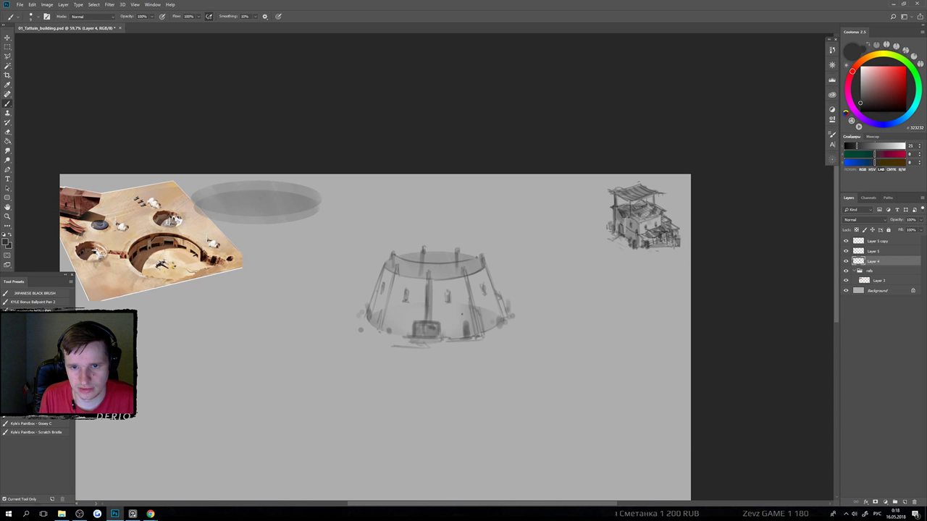
# Sketch sagging, crossing lines between the rib tops over the roof opening and shade the front rim with a larger brush.
pyautogui.moveTo(401, 259)
pyautogui.mouseDown()
pyautogui.moveTo(479, 258)
pyautogui.moveTo(421, 266)
pyautogui.moveTo(457, 253)
pyautogui.moveTo(462, 270)
pyautogui.mouseUp()
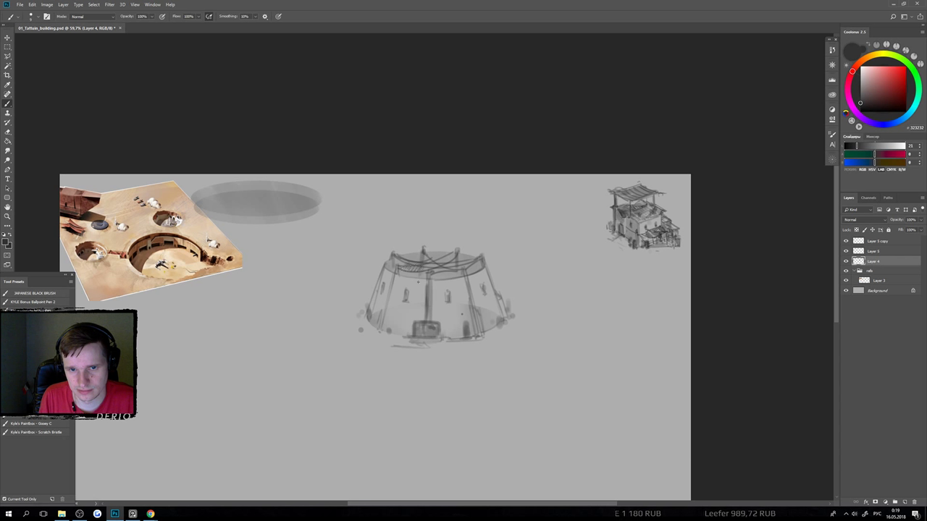
pyautogui.press(']')
pyautogui.press(']')
pyautogui.press(']')
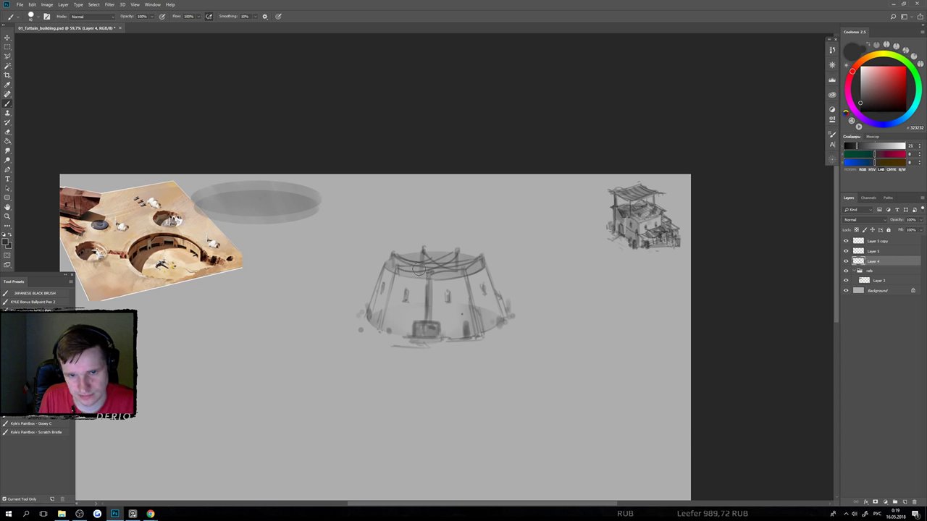
pyautogui.moveTo(420, 267)
pyautogui.mouseDown()
pyautogui.moveTo(449, 256)
pyautogui.moveTo(446, 266)
pyautogui.moveTo(414, 263)
pyautogui.moveTo(479, 259)
pyautogui.moveTo(395, 256)
pyautogui.moveTo(435, 259)
pyautogui.moveTo(454, 270)
pyautogui.moveTo(429, 293)
pyautogui.mouseUp()
# Darken the centre rib and the ribs on both sides with a smaller brush in near-black 161616.
pyautogui.press('[')
pyautogui.press('[')
pyautogui.press('[')
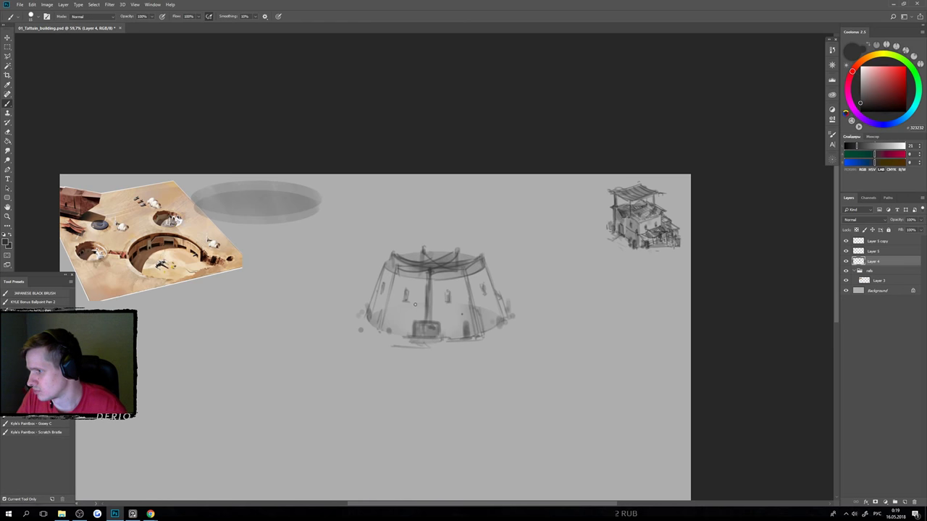
pyautogui.click(860, 108)
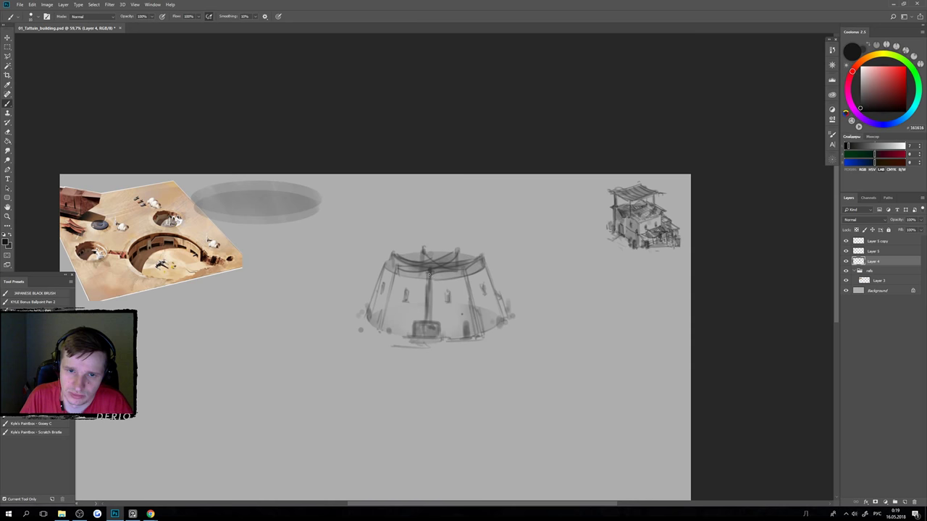
pyautogui.moveTo(429, 272); pyautogui.dragTo(429, 310)
pyautogui.press(']')
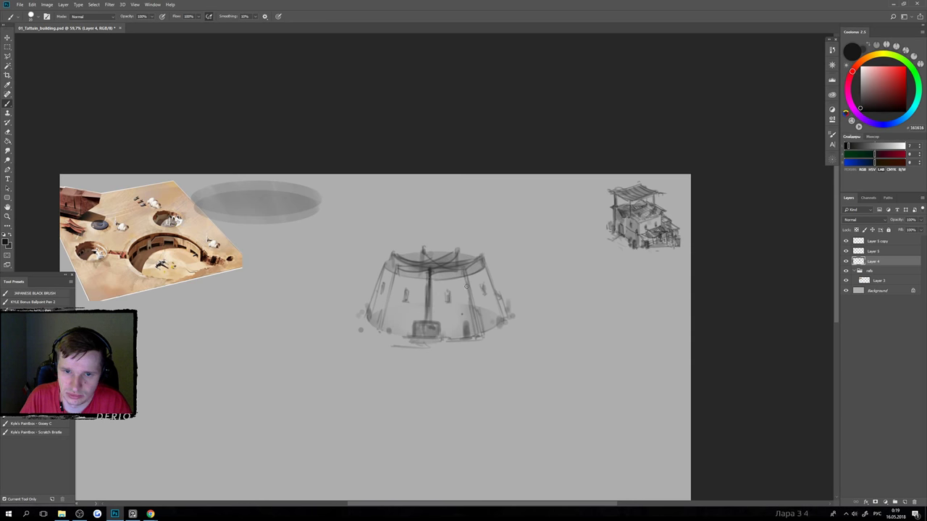
pyautogui.moveTo(464, 267); pyautogui.dragTo(472, 299)
pyautogui.moveTo(482, 256); pyautogui.dragTo(496, 289)
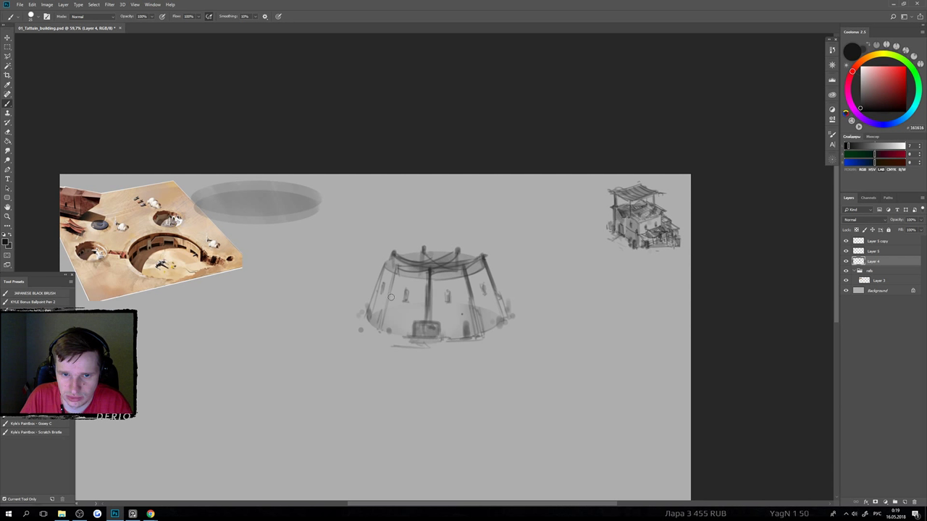
pyautogui.moveTo(398, 264); pyautogui.dragTo(383, 335)
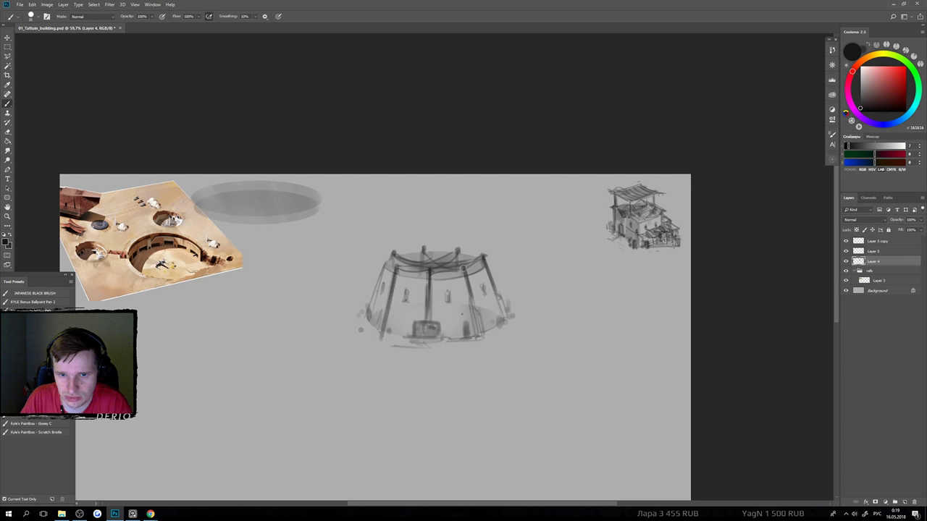
# Sketch a narrow horizontal band just below the rim across the wall sections between the ribs.
pyautogui.moveTo(462, 266)
pyautogui.mouseDown()
pyautogui.moveTo(480, 325)
pyautogui.moveTo(506, 317)
pyautogui.mouseUp()
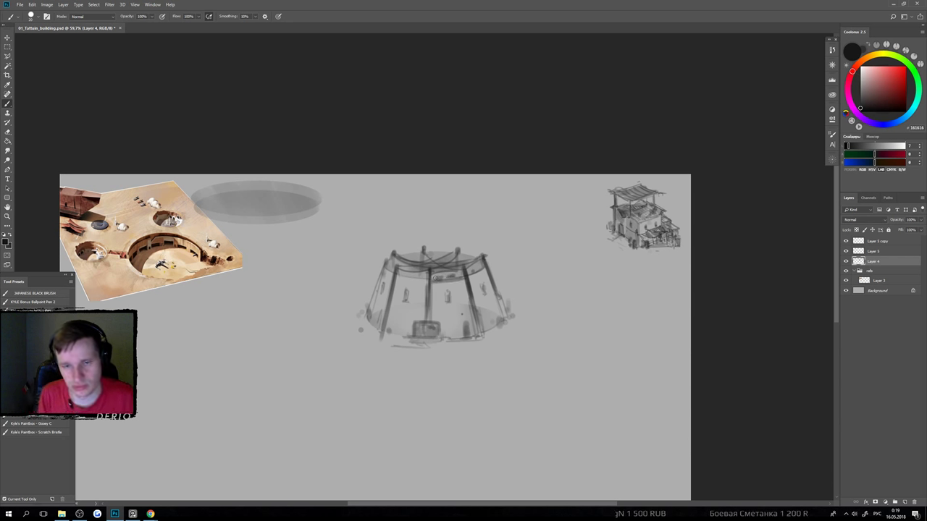
pyautogui.moveTo(468, 277); pyautogui.dragTo(486, 266)
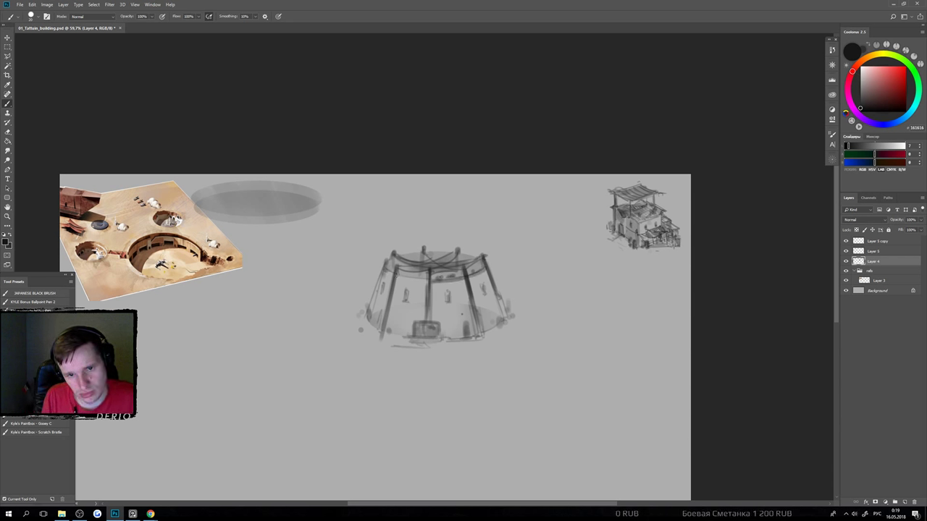
pyautogui.moveTo(400, 276); pyautogui.dragTo(433, 280)
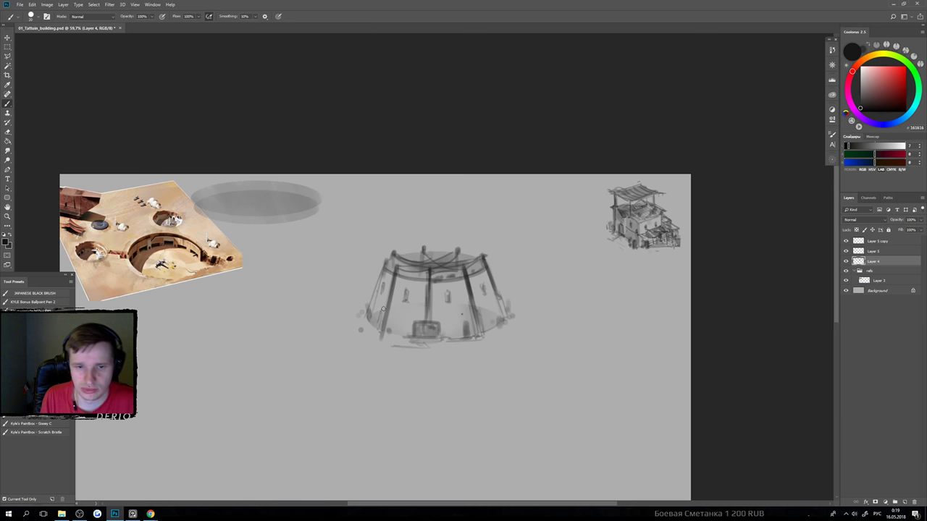
# Softly erase the building's base line, the foot of the entrance and the ground strokes along the front.
pyautogui.press('e')
pyautogui.moveTo(383, 337)
pyautogui.mouseDown()
pyautogui.moveTo(456, 351)
pyautogui.moveTo(374, 341)
pyautogui.moveTo(455, 343)
pyautogui.moveTo(503, 325)
pyautogui.mouseUp()
pyautogui.press('b')
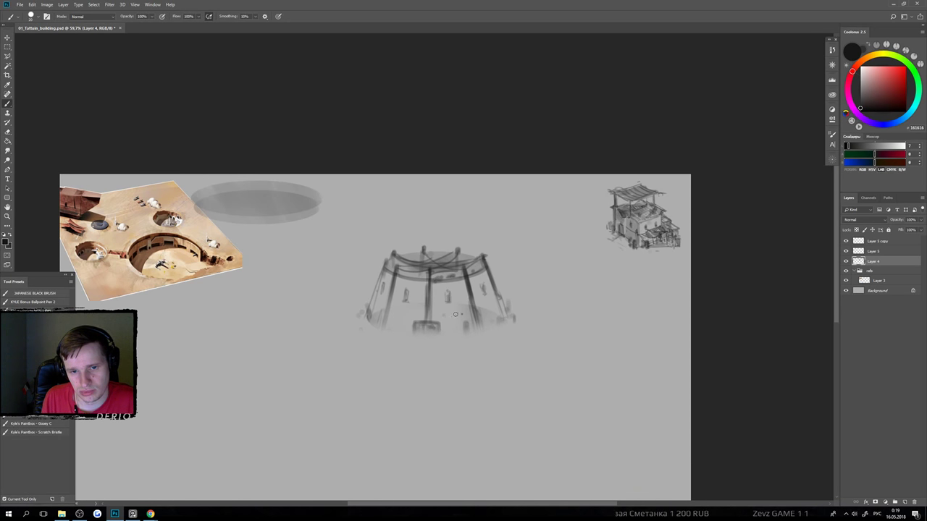
# Redraw the curved base line from the right side to the entrance, with a parallel band across the lower right wall.
pyautogui.moveTo(435, 315)
pyautogui.mouseDown()
pyautogui.moveTo(502, 313)
pyautogui.moveTo(500, 294)
pyautogui.moveTo(488, 312)
pyautogui.moveTo(480, 310)
pyautogui.moveTo(498, 299)
pyautogui.moveTo(478, 310)
pyautogui.moveTo(481, 333)
pyautogui.mouseUp()
pyautogui.hotkey('ctrl', 'alt', 'z')
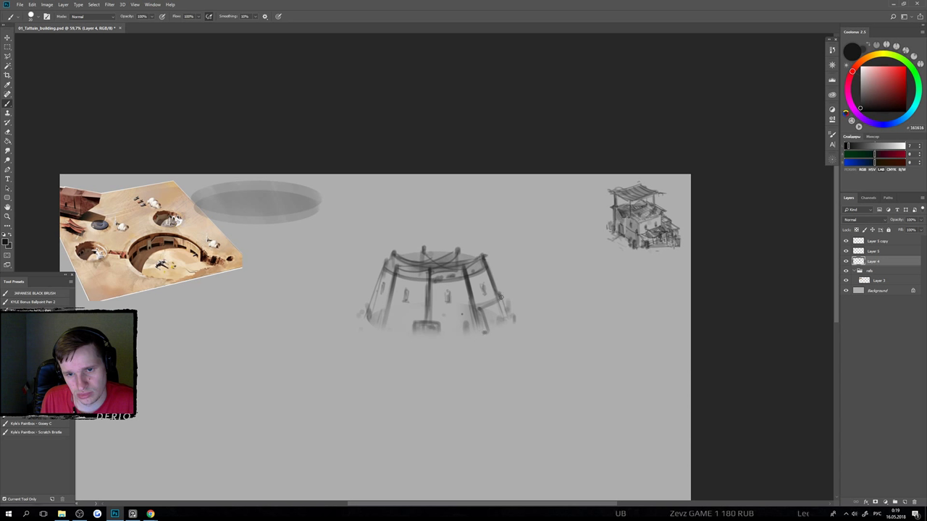
pyautogui.moveTo(502, 298)
pyautogui.mouseDown()
pyautogui.moveTo(509, 322)
pyautogui.moveTo(427, 338)
pyautogui.mouseUp()
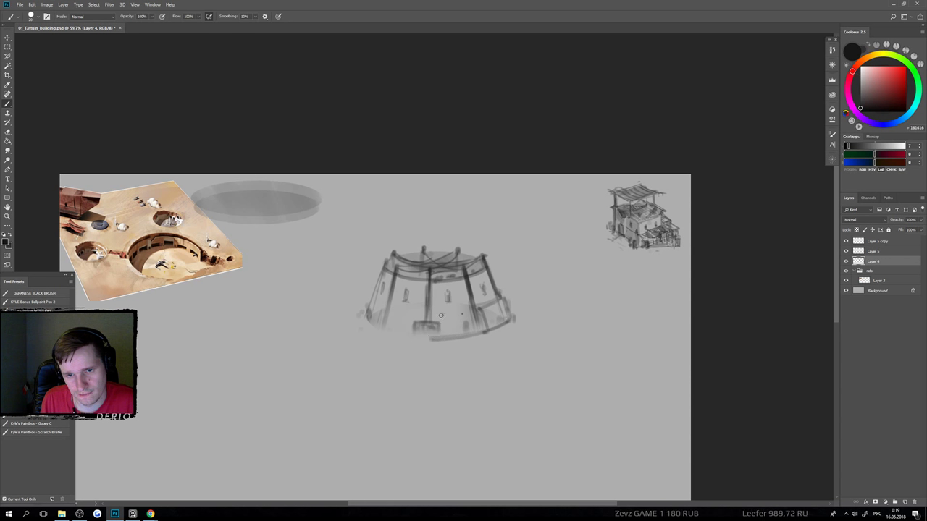
pyautogui.moveTo(475, 310); pyautogui.dragTo(435, 312)
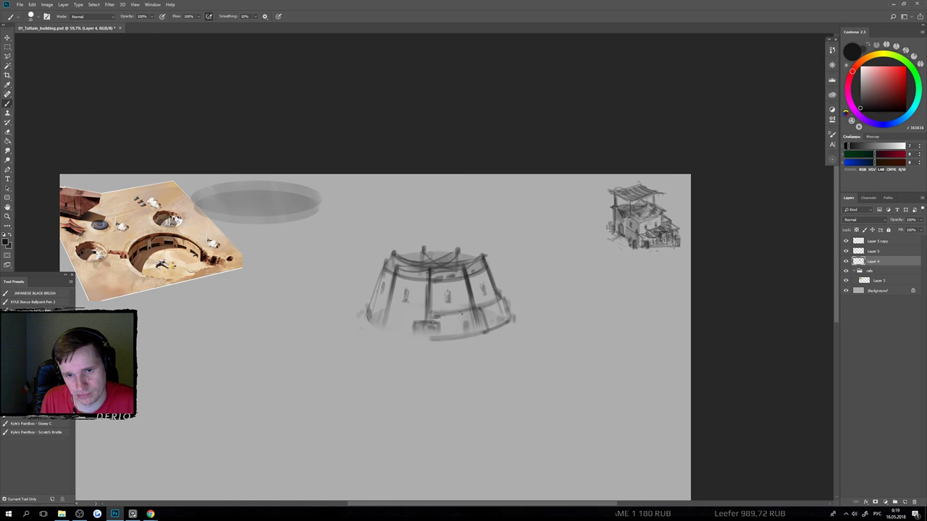
# Frame the central entrance with a wide dark outline and continue the base line and lower band around the left wall.
pyautogui.moveTo(443, 321)
pyautogui.mouseDown()
pyautogui.moveTo(442, 334)
pyautogui.moveTo(415, 315)
pyautogui.moveTo(427, 317)
pyautogui.moveTo(408, 336)
pyautogui.moveTo(442, 335)
pyautogui.mouseUp()
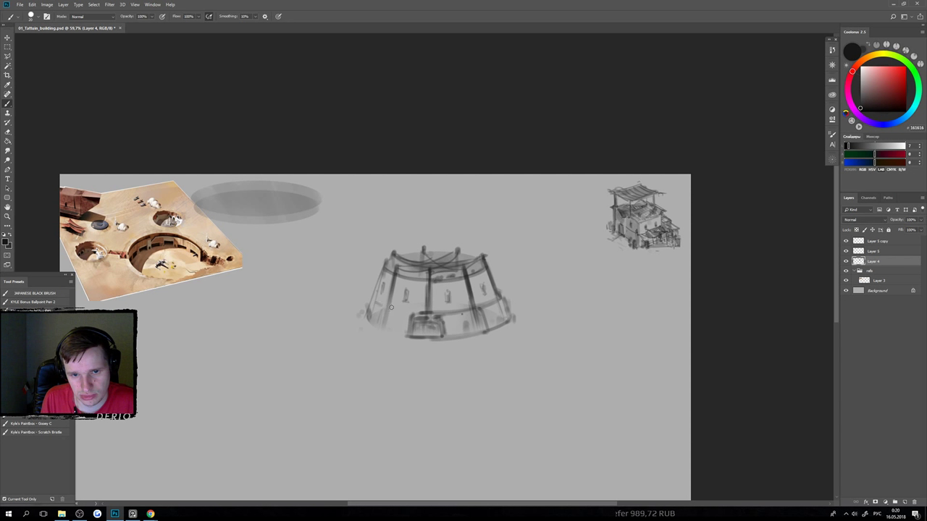
pyautogui.moveTo(377, 306)
pyautogui.mouseDown()
pyautogui.moveTo(414, 316)
pyautogui.moveTo(365, 322)
pyautogui.moveTo(409, 336)
pyautogui.moveTo(378, 329)
pyautogui.mouseUp()
pyautogui.moveTo(395, 330); pyautogui.dragTo(397, 332)
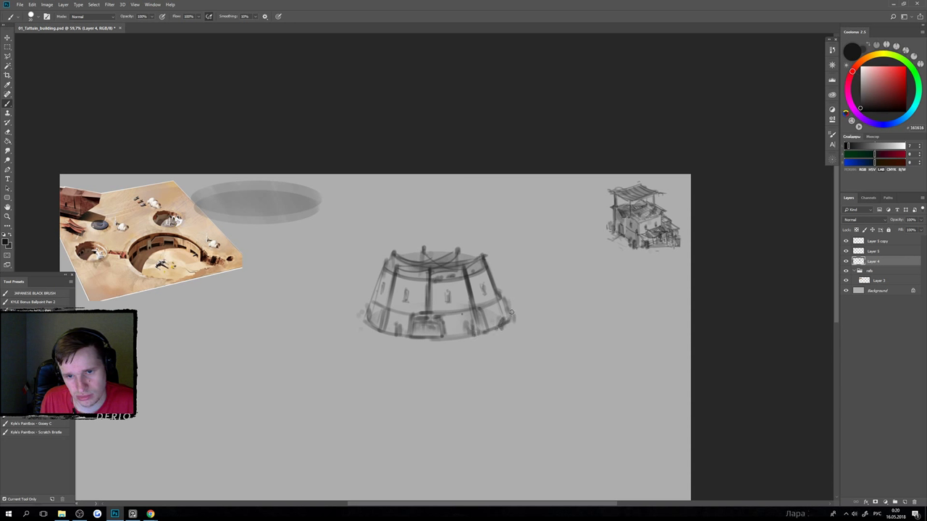
pyautogui.moveTo(372, 309)
pyautogui.mouseDown()
pyautogui.moveTo(363, 315)
pyautogui.moveTo(368, 299)
pyautogui.mouseUp()
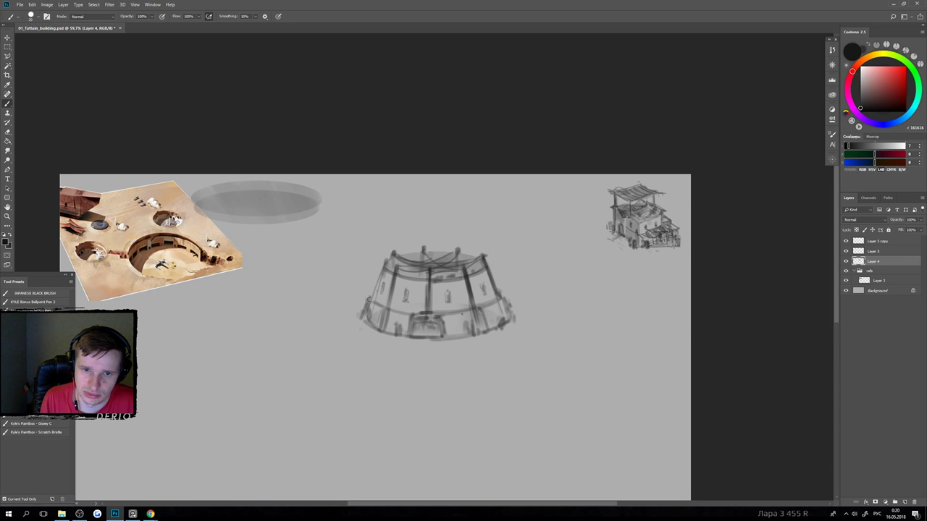
# Draw tall, thin dark posts standing on both sides of the central entrance.
pyautogui.scroll(-2, 370, 332)
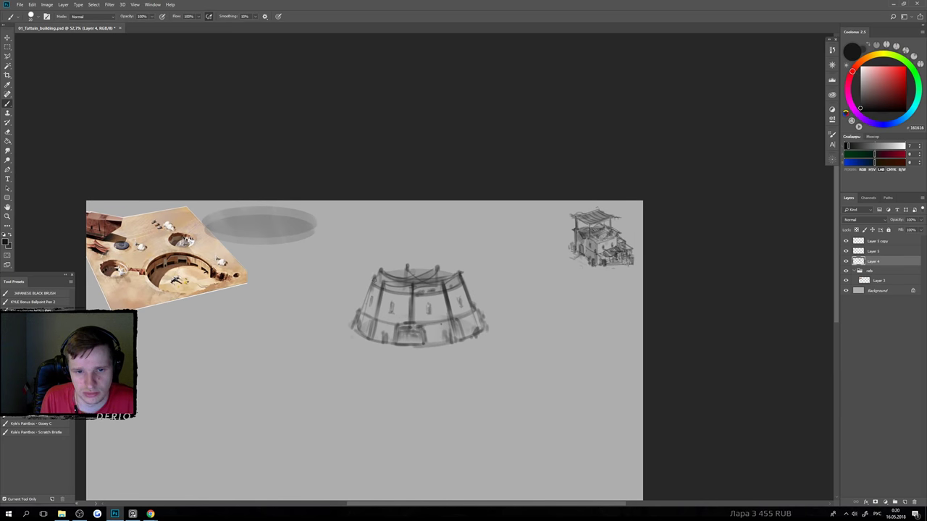
pyautogui.scroll(-2, 371, 280)
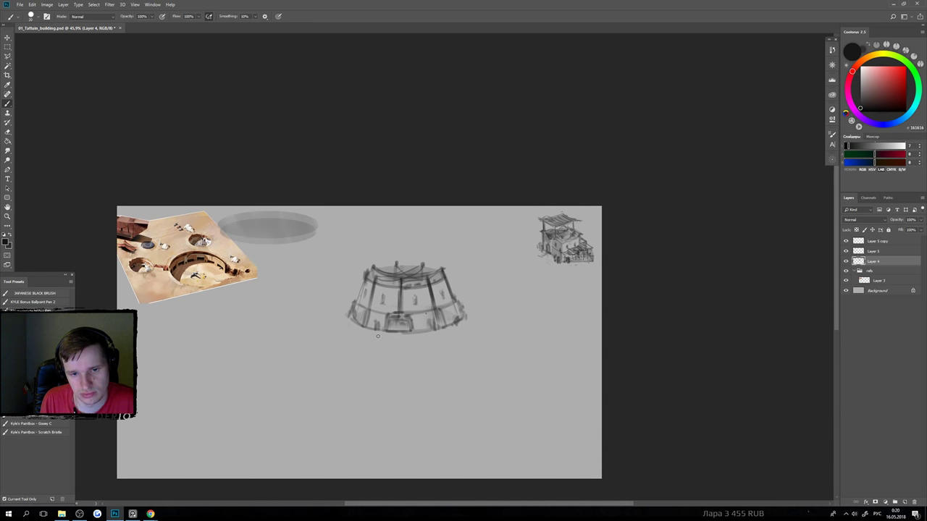
pyautogui.moveTo(377, 331)
pyautogui.mouseDown()
pyautogui.moveTo(416, 333)
pyautogui.moveTo(411, 338)
pyautogui.moveTo(413, 314)
pyautogui.moveTo(415, 337)
pyautogui.mouseUp()
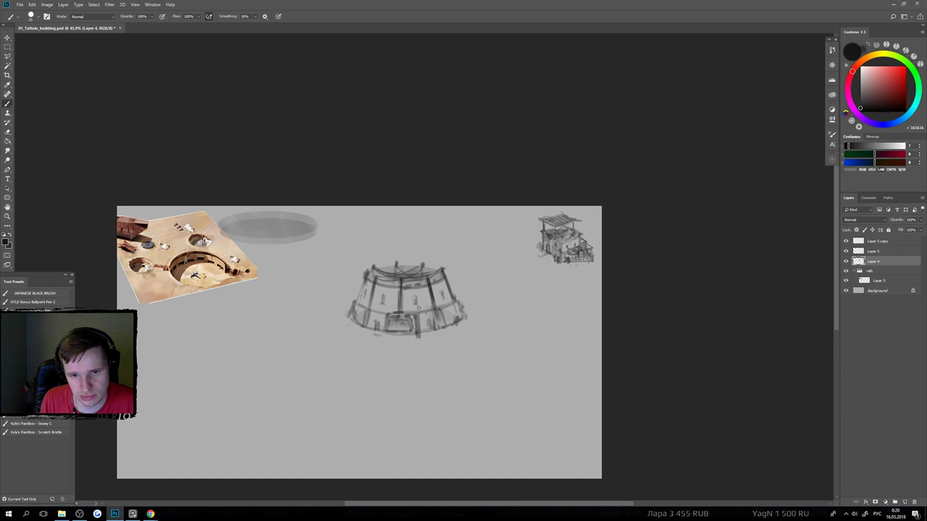
pyautogui.moveTo(420, 303); pyautogui.dragTo(421, 335)
pyautogui.moveTo(383, 312)
pyautogui.mouseDown()
pyautogui.moveTo(379, 337)
pyautogui.moveTo(377, 295)
pyautogui.mouseUp()
pyautogui.hotkey('ctrl', 'alt', 'z')
pyautogui.hotkey('ctrl', 'alt', 'z')
pyautogui.hotkey('ctrl', 'alt', 'z')
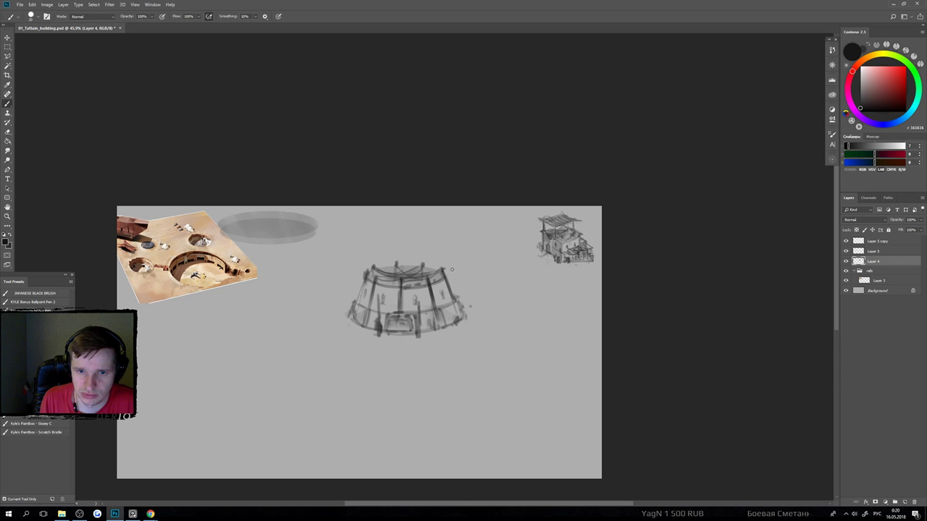
# Sketch a tall, stepped antenna tower at the right end of the rim and a dark block at the right base.
pyautogui.moveTo(445, 278)
pyautogui.mouseDown()
pyautogui.moveTo(448, 246)
pyautogui.moveTo(449, 288)
pyautogui.mouseUp()
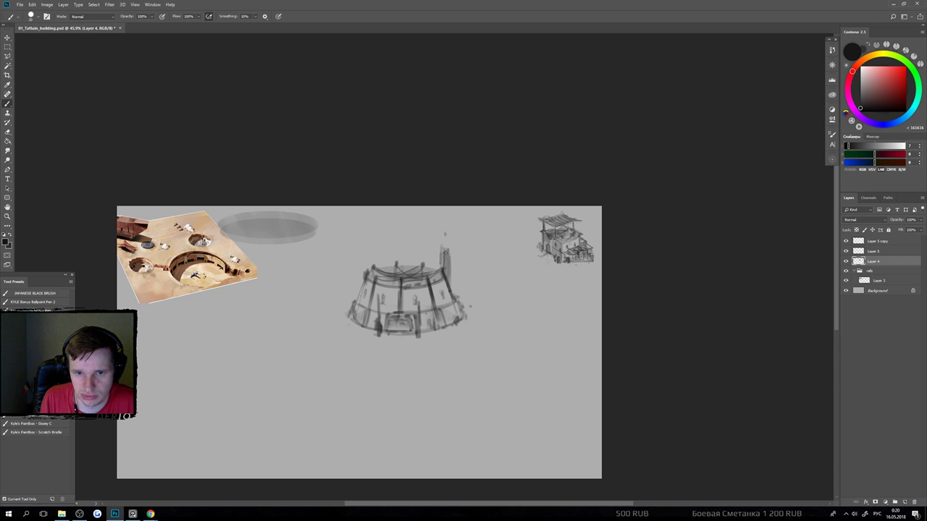
pyautogui.moveTo(445, 256); pyautogui.dragTo(444, 235)
pyautogui.moveTo(447, 255); pyautogui.dragTo(447, 236)
pyautogui.moveTo(453, 294); pyautogui.dragTo(451, 275)
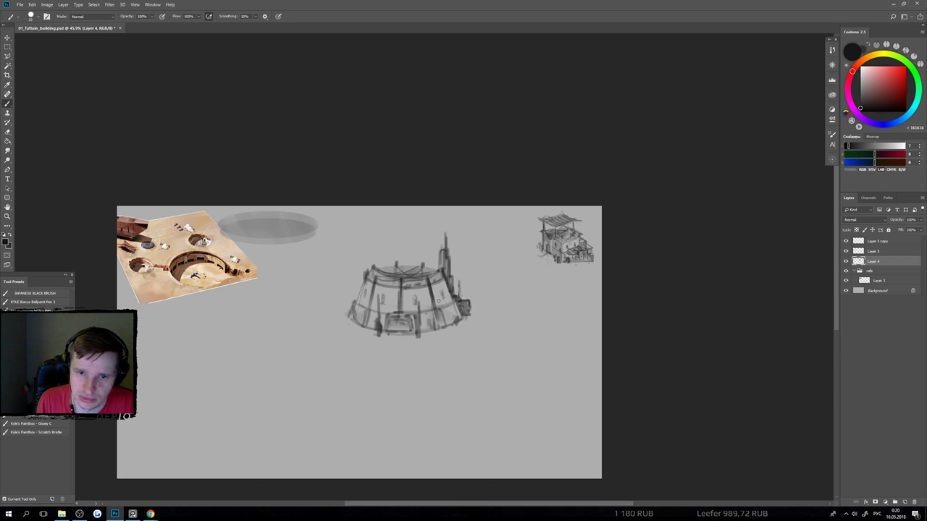
pyautogui.moveTo(424, 290)
pyautogui.mouseDown()
pyautogui.moveTo(431, 333)
pyautogui.moveTo(435, 311)
pyautogui.moveTo(451, 330)
pyautogui.mouseUp()
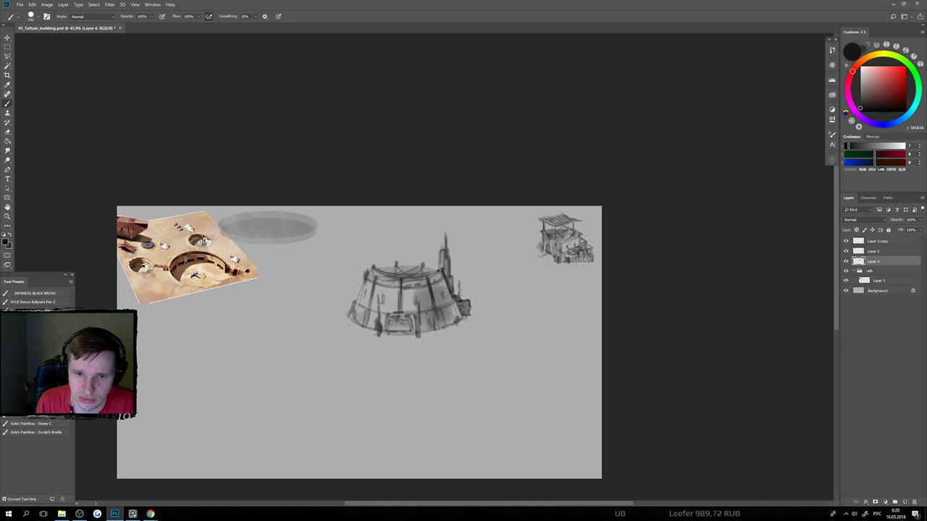
pyautogui.moveTo(369, 322)
pyautogui.mouseDown()
pyautogui.moveTo(379, 273)
pyautogui.moveTo(362, 323)
pyautogui.moveTo(404, 317)
pyautogui.moveTo(412, 330)
pyautogui.moveTo(422, 295)
pyautogui.moveTo(424, 317)
pyautogui.mouseUp()
pyautogui.hotkey('ctrl', 'alt', 'z')
pyautogui.hotkey('ctrl', 'alt', 'z')
pyautogui.hotkey('ctrl', 'alt', 'z')
# Shade the right and left wall sections between the ribs with a large soft brush.
pyautogui.moveTo(429, 284)
pyautogui.mouseDown()
pyautogui.moveTo(439, 330)
pyautogui.moveTo(444, 297)
pyautogui.mouseUp()
pyautogui.moveTo(372, 279); pyautogui.dragTo(365, 318)
pyautogui.hotkey('ctrl', 'alt', 'z')
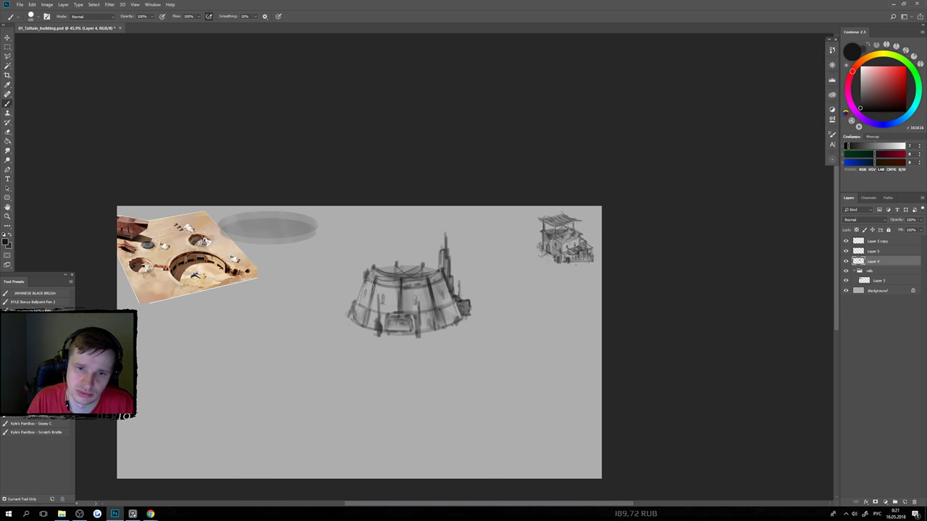
pyautogui.moveTo(372, 278); pyautogui.dragTo(362, 303)
# Draw tall, thin vertical poles rising from the rib tops around the rim with a small brush.
pyautogui.scroll(-2, 374, 348)
pyautogui.scroll(2, 391, 304)
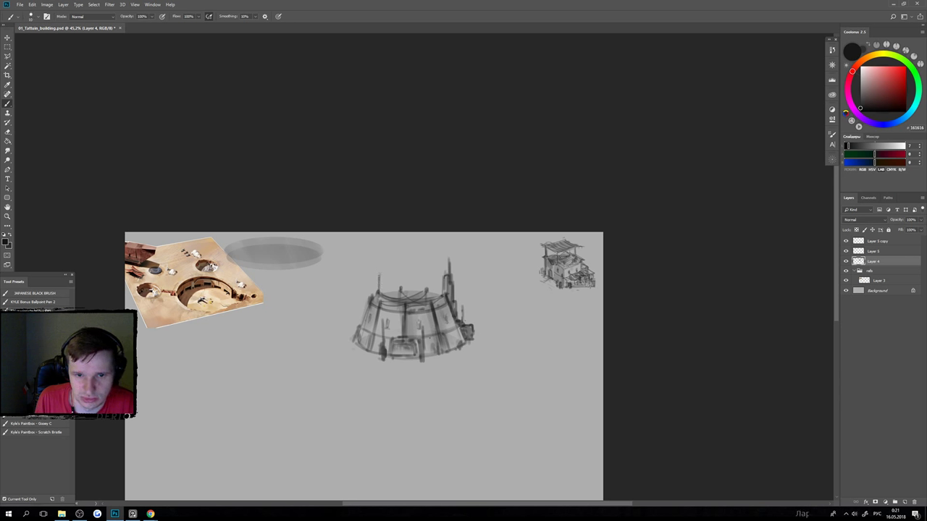
pyautogui.scroll(2, 415, 314)
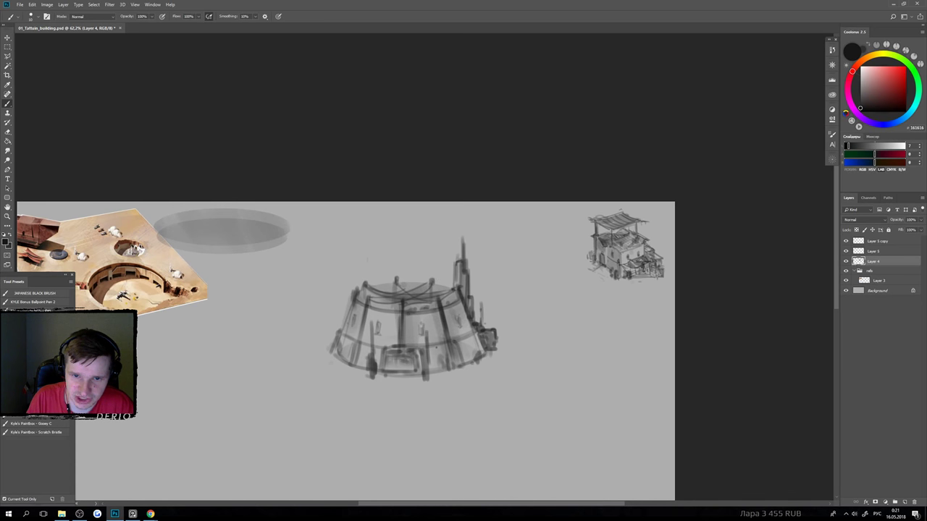
pyautogui.moveTo(366, 285); pyautogui.dragTo(365, 251)
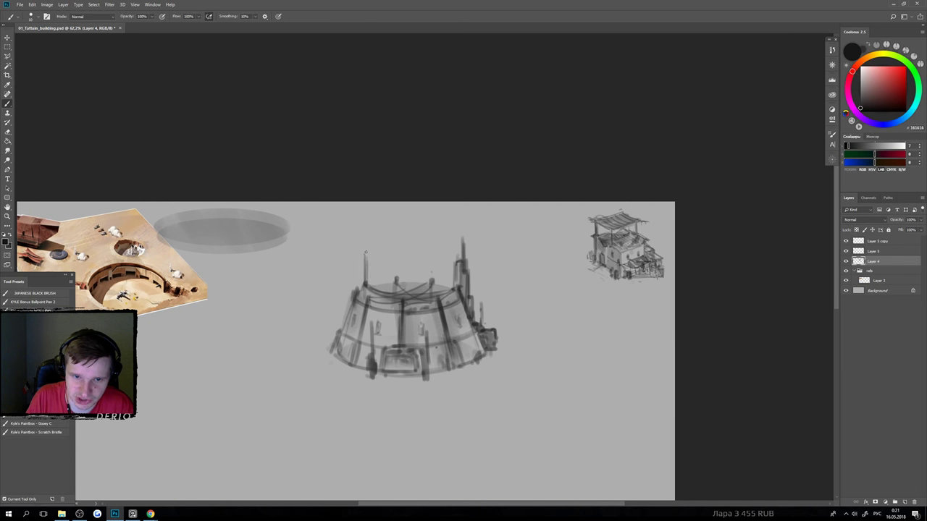
pyautogui.moveTo(396, 284)
pyautogui.mouseDown()
pyautogui.moveTo(396, 253)
pyautogui.moveTo(398, 281)
pyautogui.mouseUp()
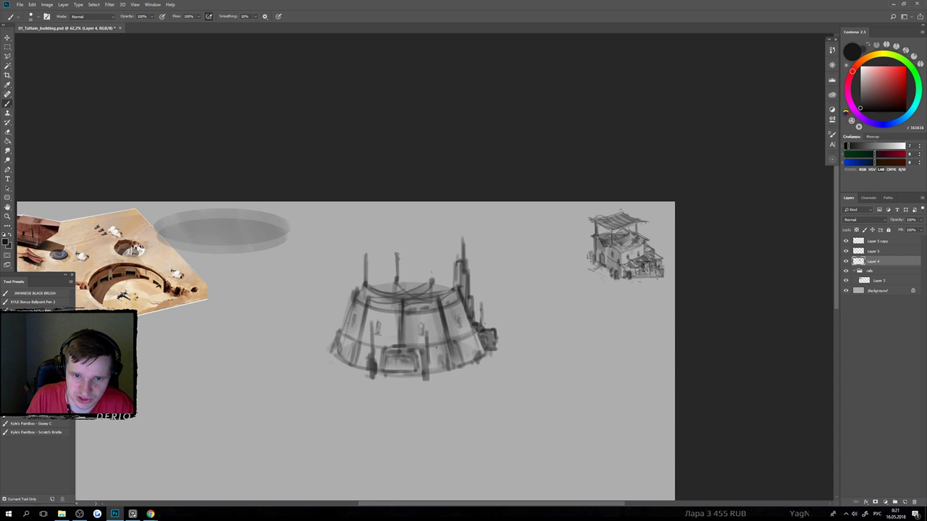
pyautogui.moveTo(432, 252)
pyautogui.mouseDown()
pyautogui.moveTo(433, 284)
pyautogui.moveTo(459, 288)
pyautogui.mouseUp()
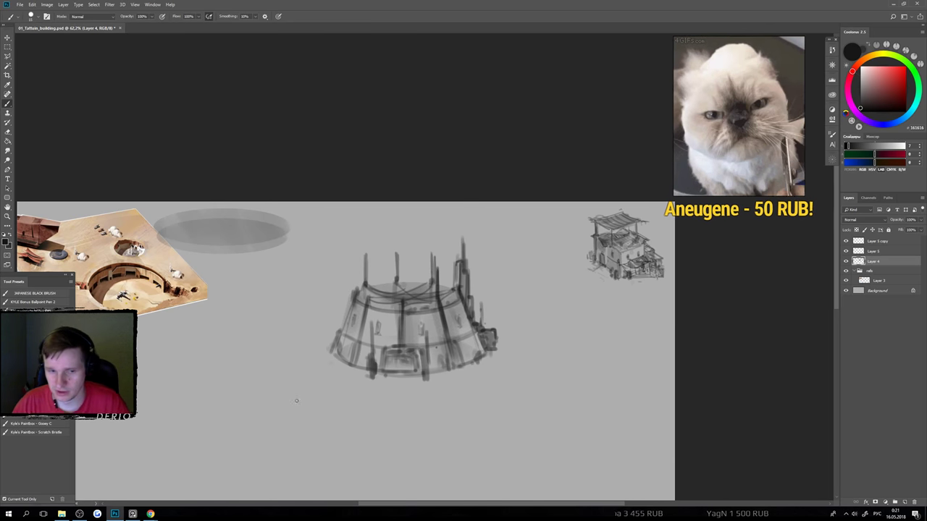
pyautogui.hotkey('alt', 'Tab')
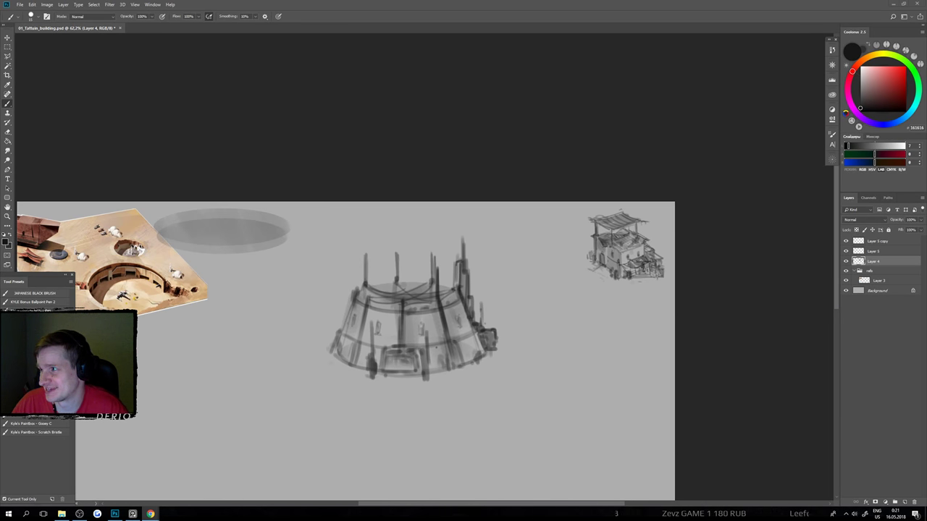
pyautogui.hotkey('alt', 'Tab')
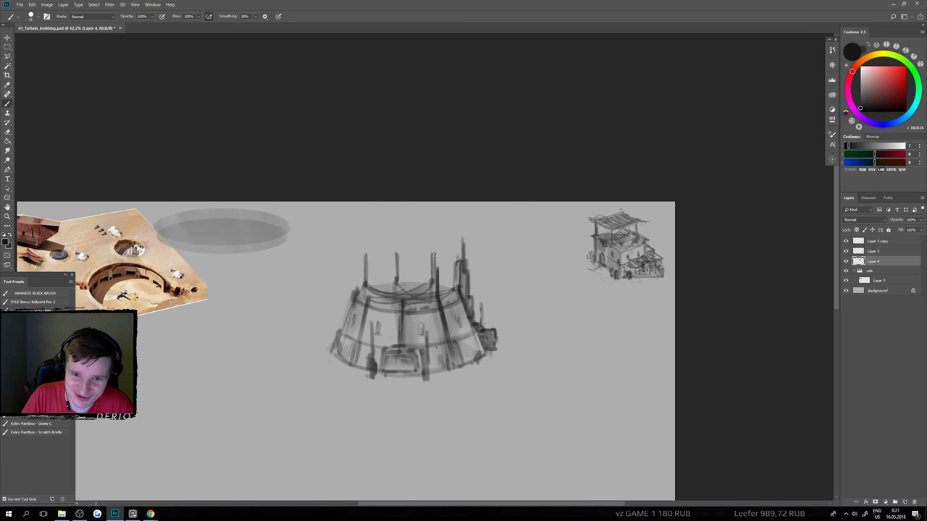
# Darken the tall poles around the rim and add more thin ones at its left end and front centre.
pyautogui.moveTo(432, 248)
pyautogui.mouseDown()
pyautogui.moveTo(432, 266)
pyautogui.moveTo(433, 255)
pyautogui.moveTo(396, 253)
pyautogui.mouseUp()
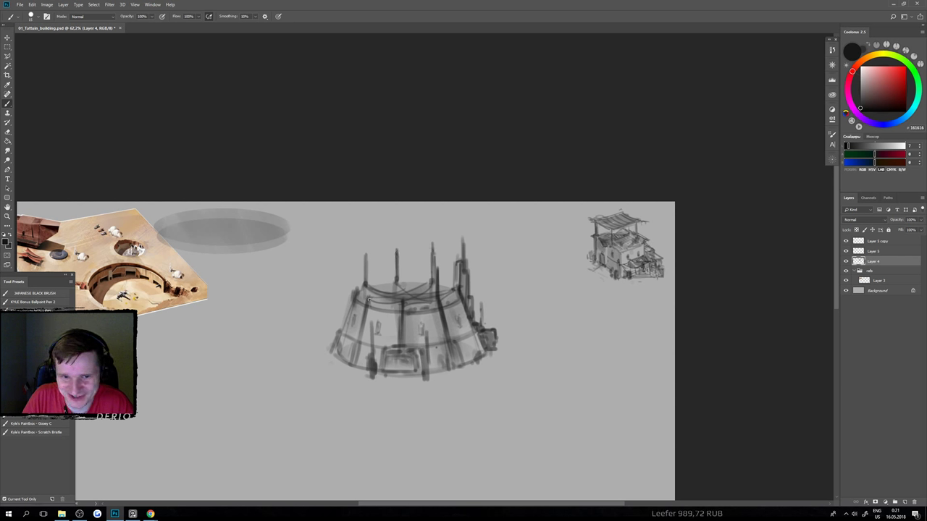
pyautogui.moveTo(367, 272); pyautogui.dragTo(369, 302)
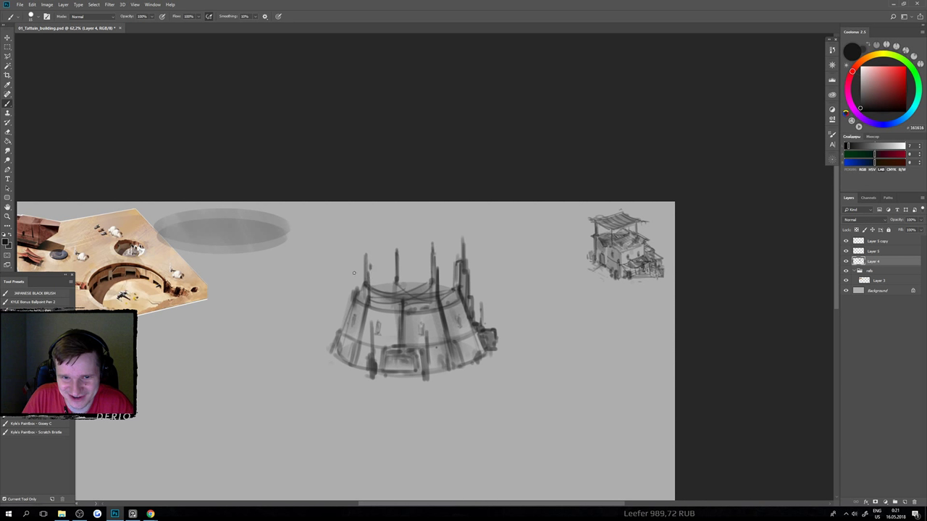
pyautogui.moveTo(353, 258); pyautogui.dragTo(354, 289)
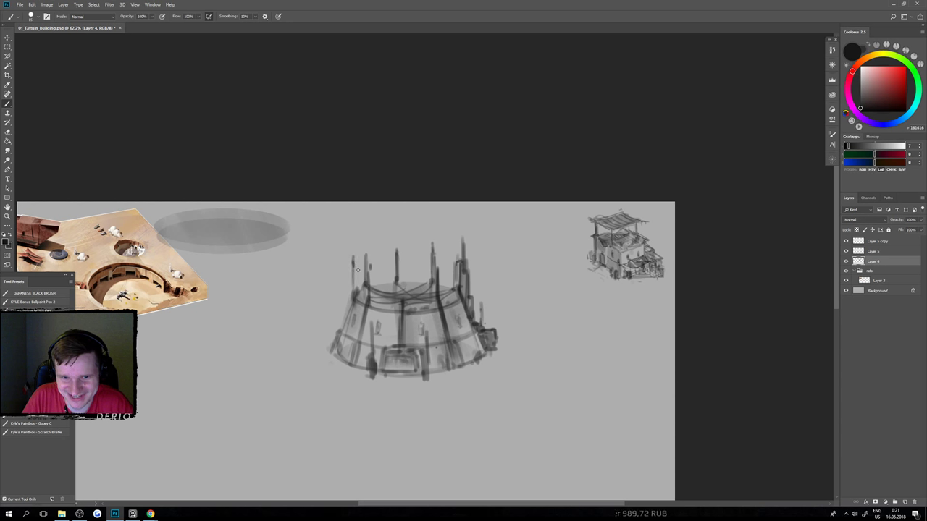
pyautogui.moveTo(403, 271); pyautogui.dragTo(406, 309)
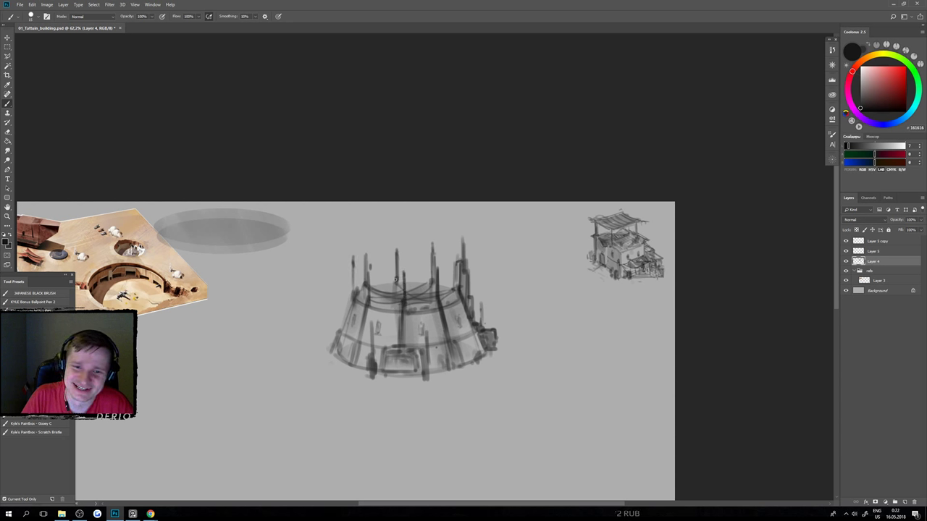
pyautogui.moveTo(368, 266); pyautogui.dragTo(367, 309)
pyautogui.hotkey('ctrl', 'z')
pyautogui.hotkey('ctrl', 'z')
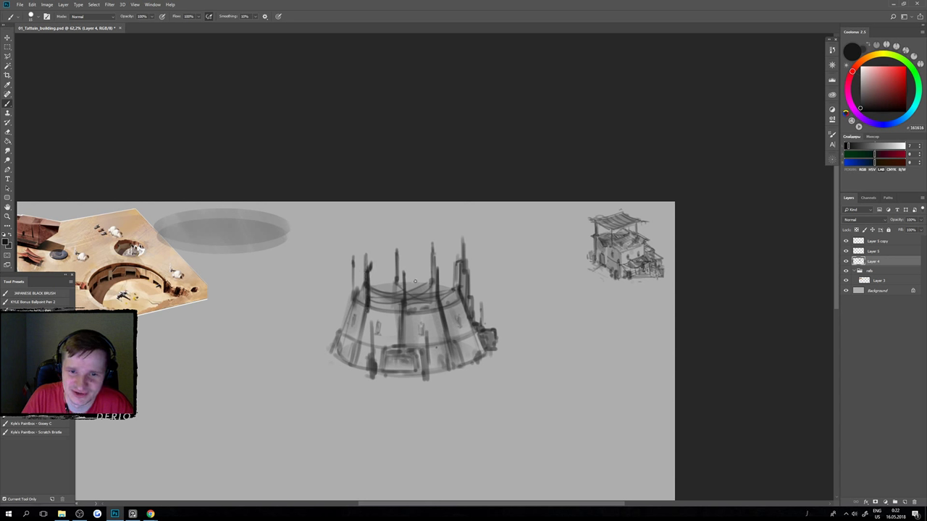
# Extend the front poles down the wall as thick dark ribs and darken the small windows between them.
pyautogui.moveTo(403, 269)
pyautogui.mouseDown()
pyautogui.moveTo(403, 289)
pyautogui.moveTo(440, 270)
pyautogui.moveTo(442, 296)
pyautogui.moveTo(417, 316)
pyautogui.moveTo(417, 343)
pyautogui.mouseUp()
pyautogui.scroll(-3, 439, 265)
pyautogui.scroll(2, 439, 261)
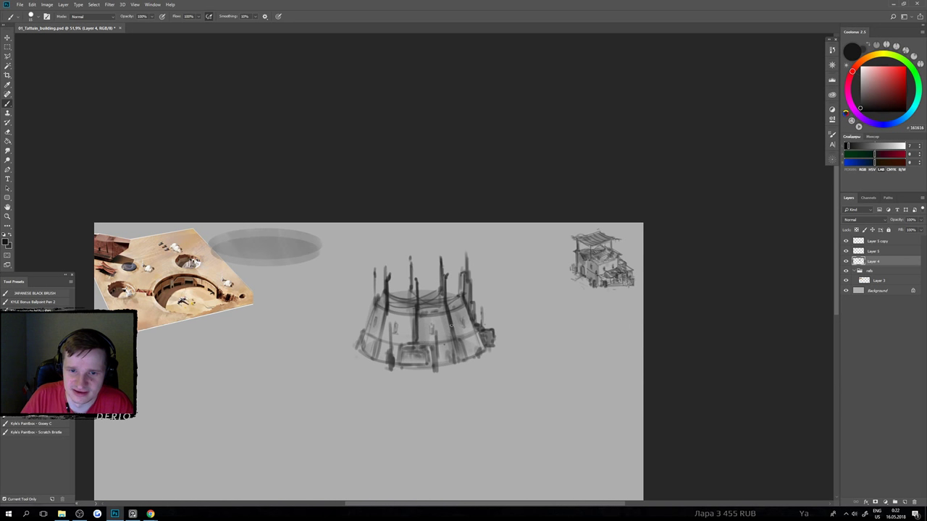
pyautogui.moveTo(446, 309); pyautogui.dragTo(457, 363)
pyautogui.moveTo(385, 308); pyautogui.dragTo(378, 361)
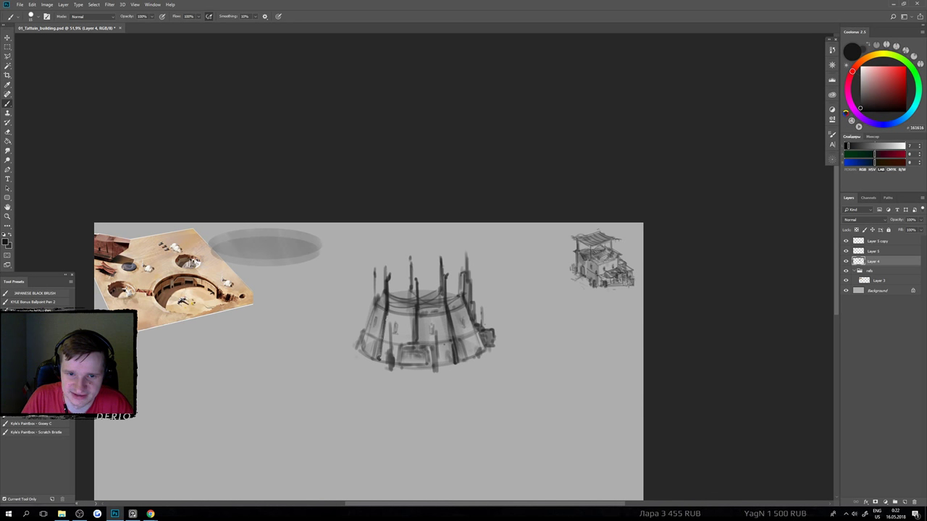
pyautogui.moveTo(395, 325)
pyautogui.mouseDown()
pyautogui.moveTo(398, 333)
pyautogui.moveTo(436, 334)
pyautogui.mouseUp()
pyautogui.moveTo(416, 300); pyautogui.dragTo(433, 330)
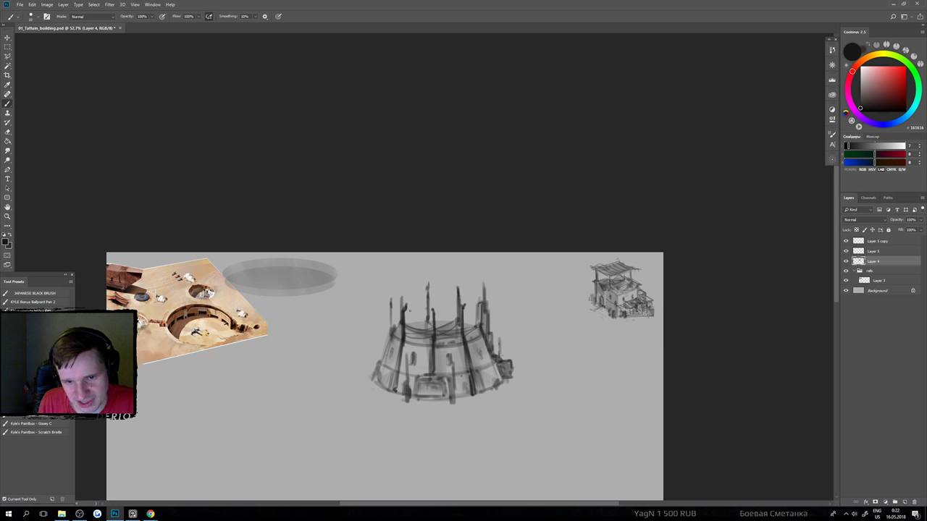
# Try stringing thin sagging cables between the tall poles above the rim.
pyautogui.moveTo(433, 312)
pyautogui.mouseDown()
pyautogui.moveTo(459, 315)
pyautogui.moveTo(464, 327)
pyautogui.mouseUp()
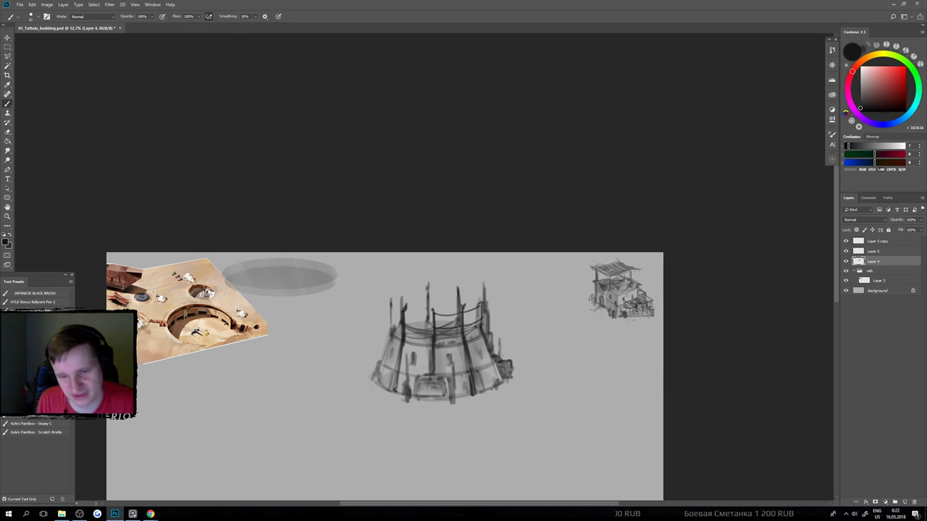
pyautogui.hotkey('ctrl', 'alt', 'z')
pyautogui.hotkey('ctrl', 'alt', 'z')
pyautogui.hotkey('ctrl', 'alt', 'z')
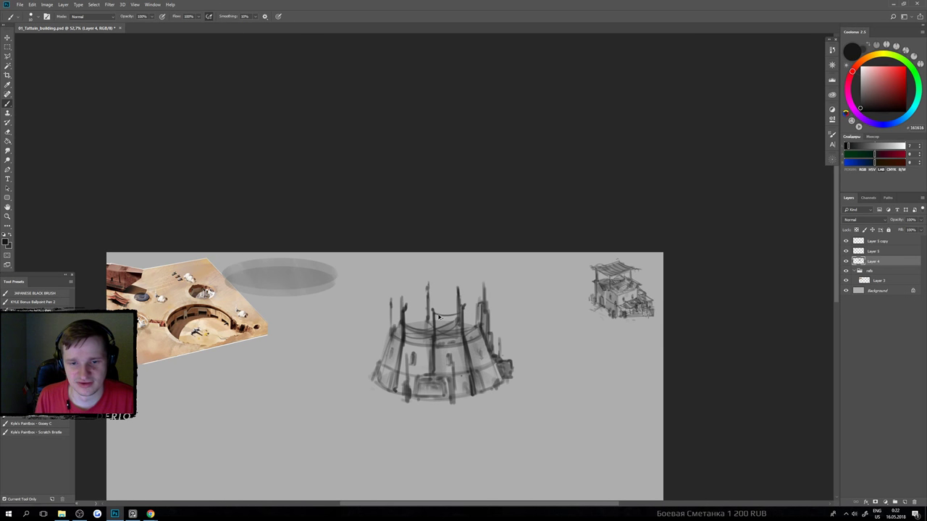
pyautogui.hotkey('ctrl', 'alt', 'z')
pyautogui.moveTo(413, 306)
pyautogui.mouseDown()
pyautogui.moveTo(459, 291)
pyautogui.moveTo(487, 297)
pyautogui.mouseUp()
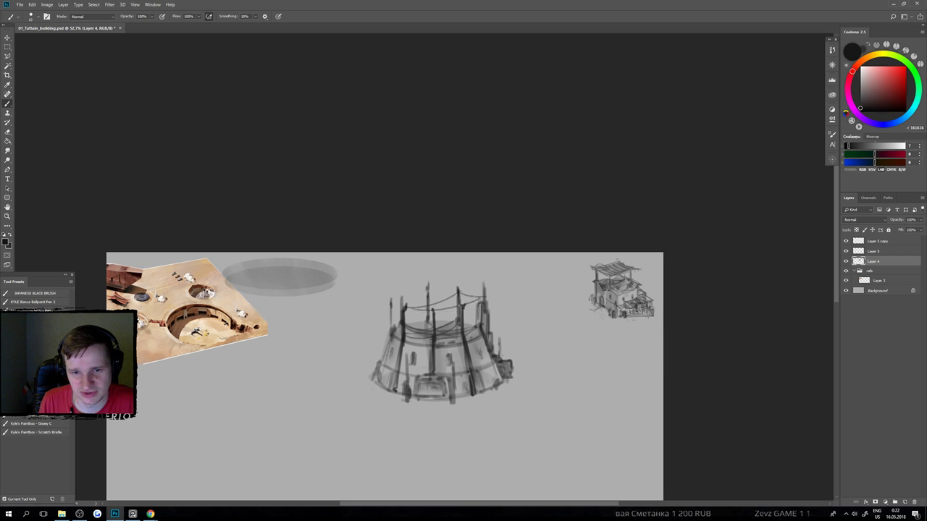
pyautogui.moveTo(411, 306)
pyautogui.mouseDown()
pyautogui.moveTo(459, 295)
pyautogui.moveTo(467, 310)
pyautogui.moveTo(394, 350)
pyautogui.mouseUp()
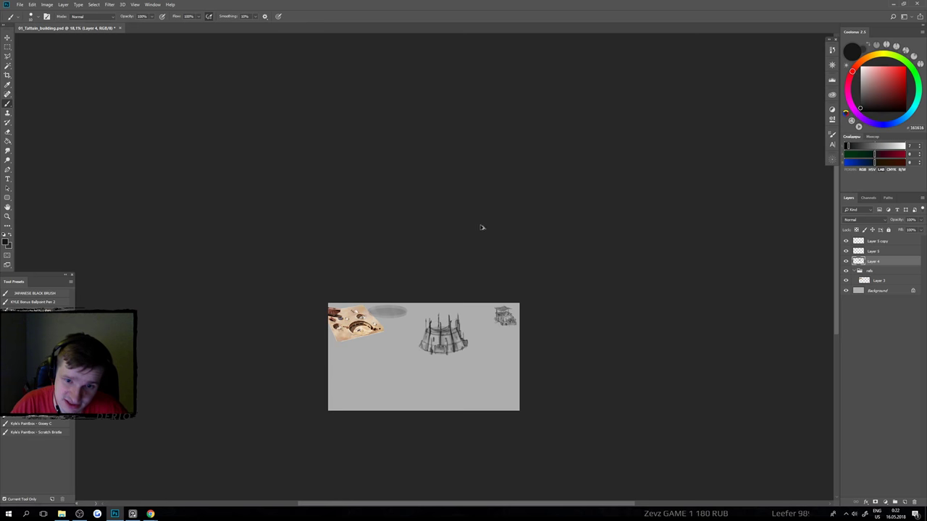
pyautogui.scroll(5, 426, 335)
pyautogui.scroll(-3, 383, 374)
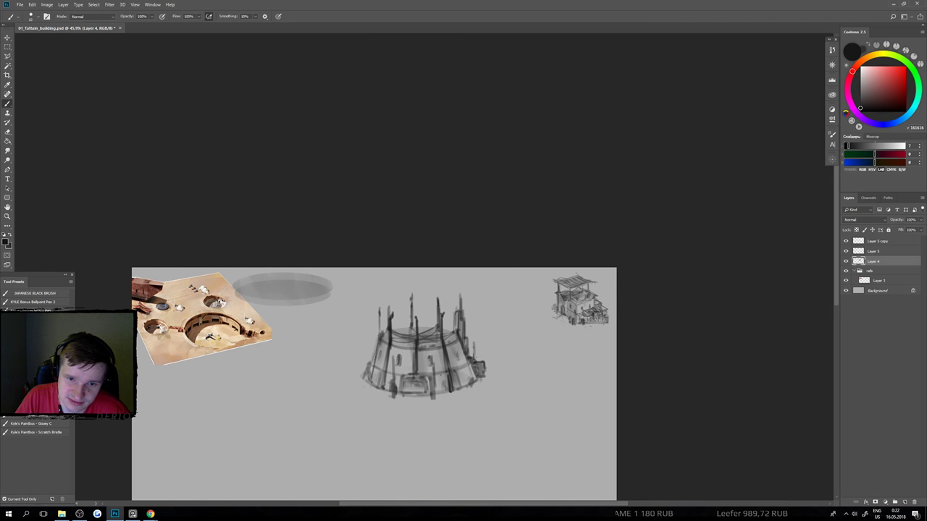
pyautogui.press('e')
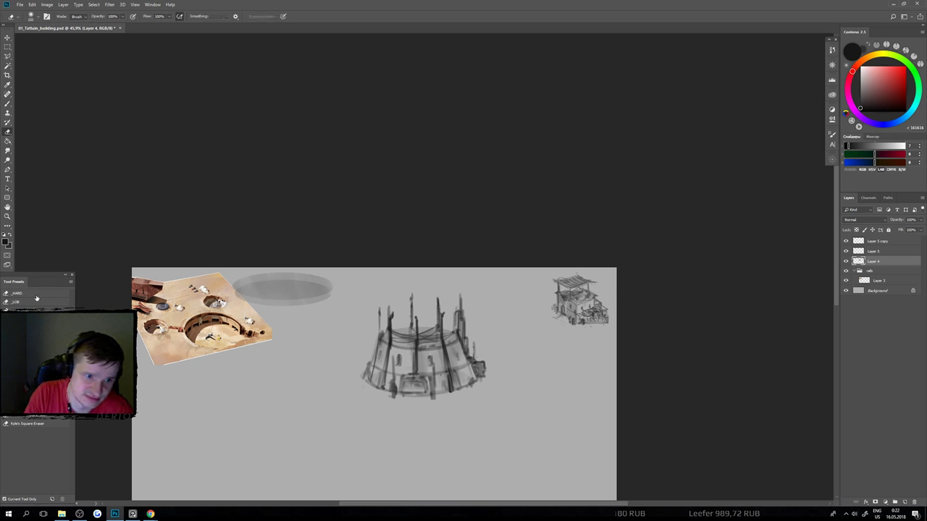
pyautogui.rightClick(26, 62)
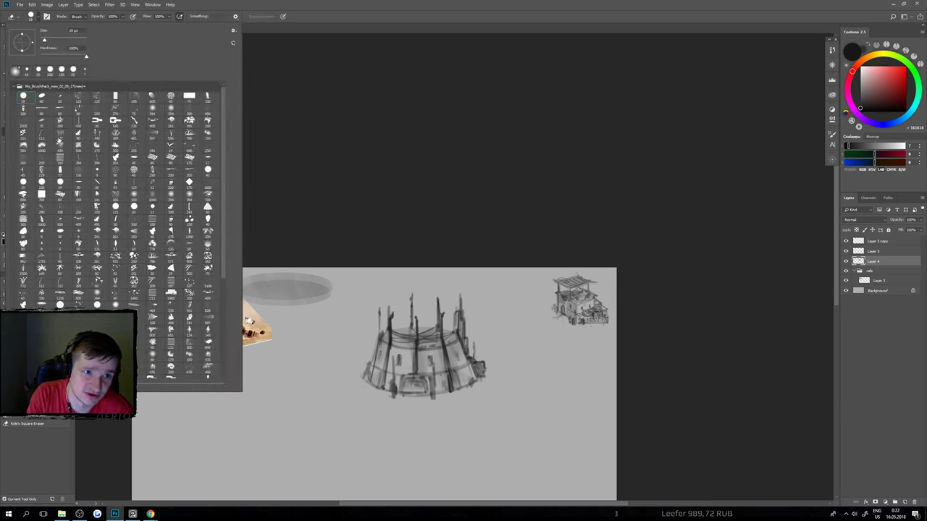
pyautogui.press('Escape')
pyautogui.press('b')
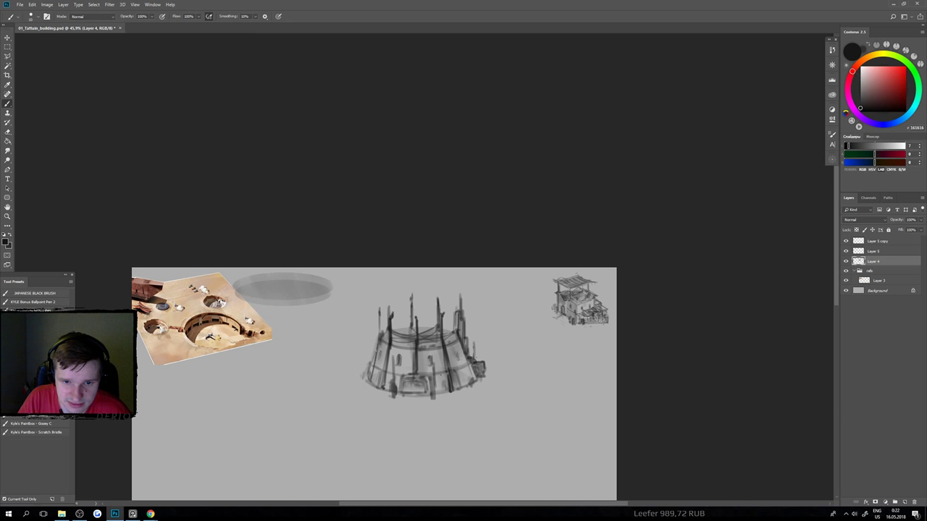
# Sketch a small annex against the building's left base and redraw the central entrance as a boxy, projecting porch.
pyautogui.moveTo(375, 336); pyautogui.dragTo(366, 384)
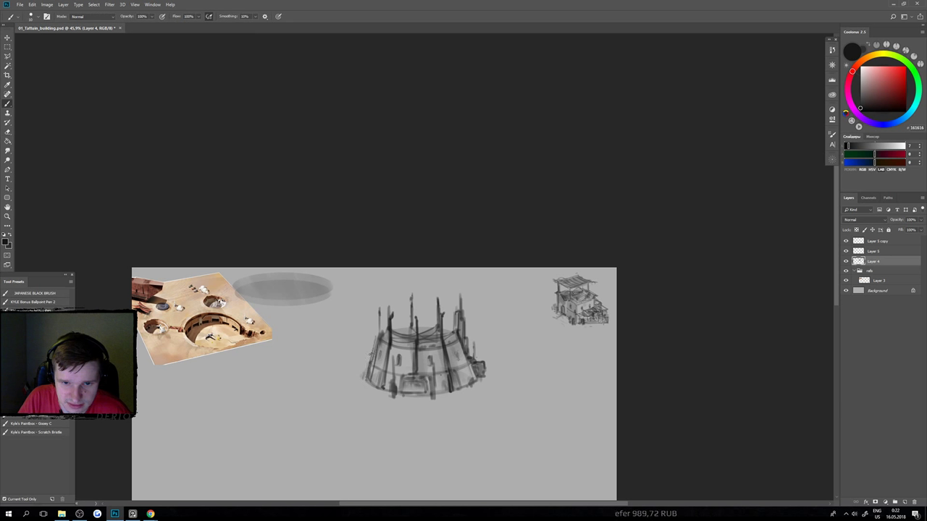
pyautogui.moveTo(362, 357)
pyautogui.mouseDown()
pyautogui.moveTo(373, 353)
pyautogui.moveTo(364, 380)
pyautogui.mouseUp()
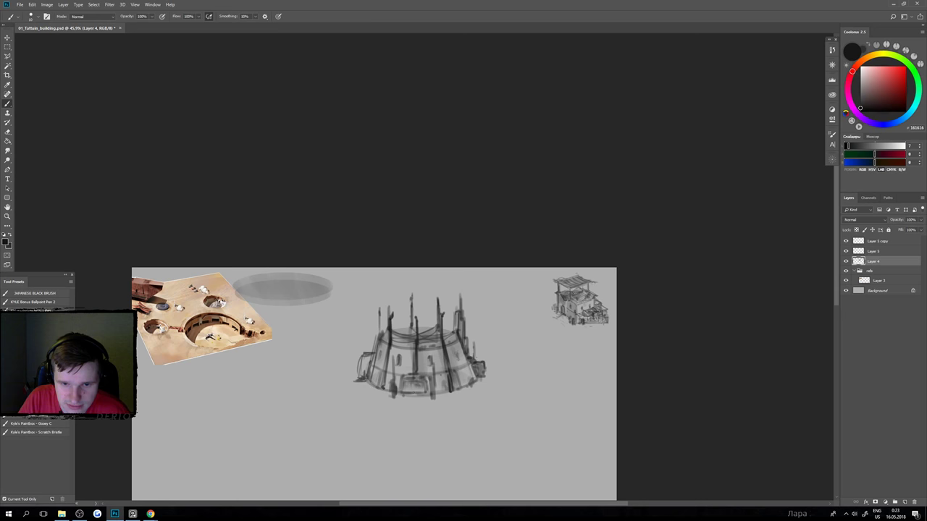
pyautogui.moveTo(403, 371)
pyautogui.mouseDown()
pyautogui.moveTo(430, 370)
pyautogui.moveTo(421, 379)
pyautogui.moveTo(433, 397)
pyautogui.moveTo(403, 372)
pyautogui.moveTo(397, 398)
pyautogui.moveTo(433, 400)
pyautogui.moveTo(416, 386)
pyautogui.moveTo(427, 397)
pyautogui.mouseUp()
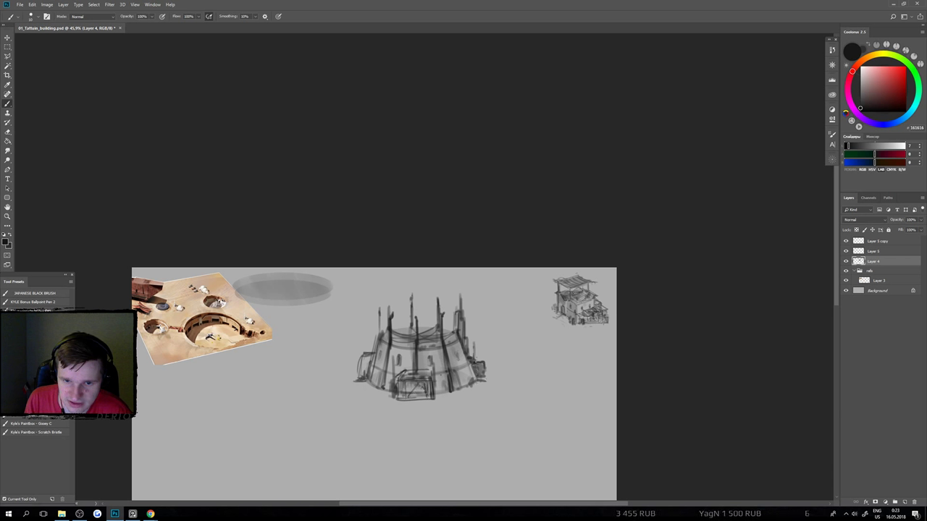
# Sketch a small annex at the building's right base, trim its outer edge with the hard eraser and add thin antennas.
pyautogui.moveTo(472, 361)
pyautogui.mouseDown()
pyautogui.moveTo(488, 359)
pyautogui.moveTo(490, 381)
pyautogui.mouseUp()
pyautogui.moveTo(490, 381); pyautogui.dragTo(481, 382)
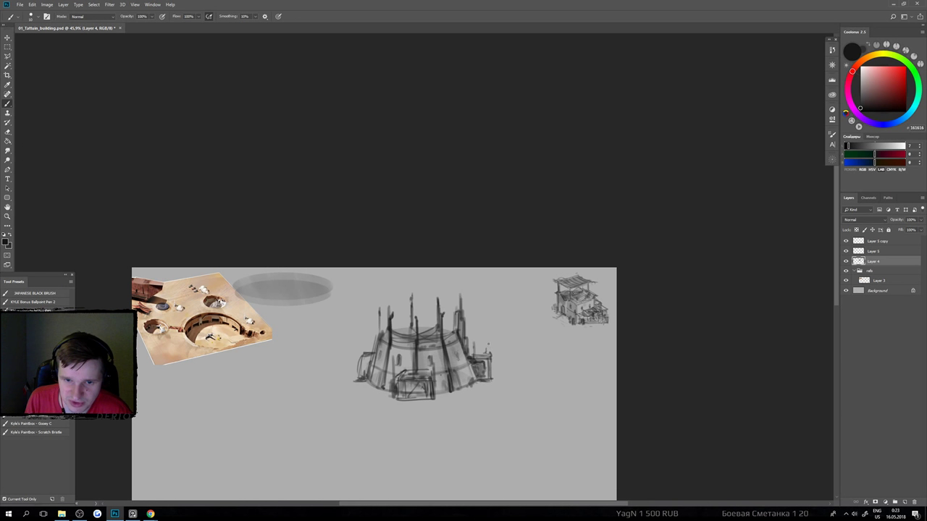
pyautogui.press('e')
pyautogui.moveTo(486, 354); pyautogui.dragTo(489, 381)
pyautogui.click(43, 293)
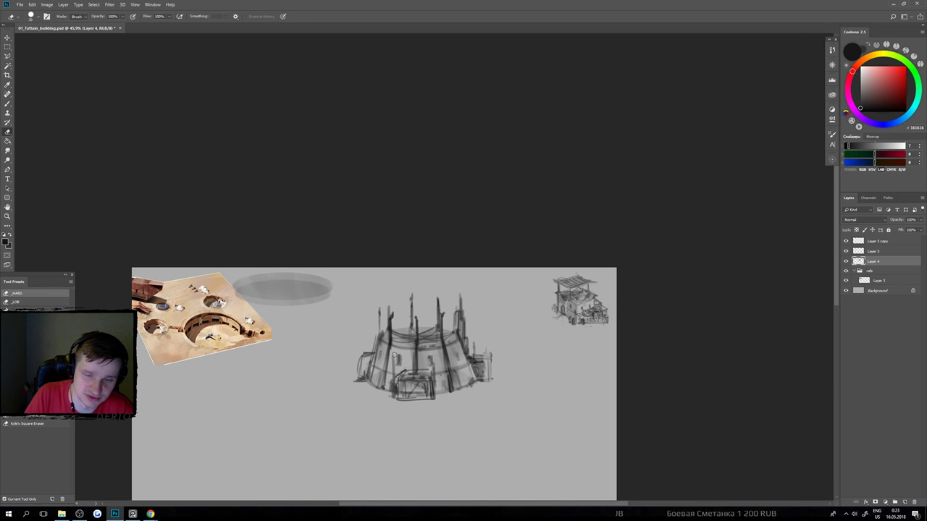
pyautogui.moveTo(487, 349); pyautogui.dragTo(491, 382)
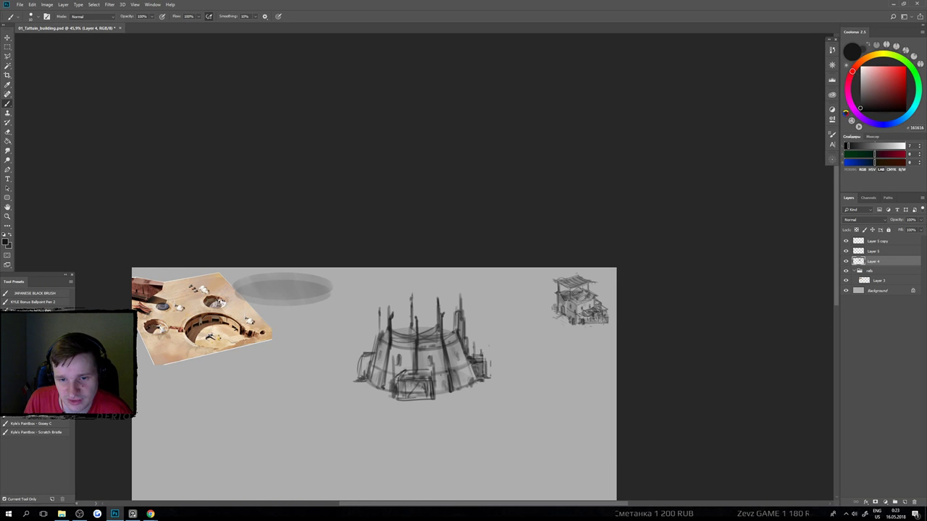
pyautogui.press('e')
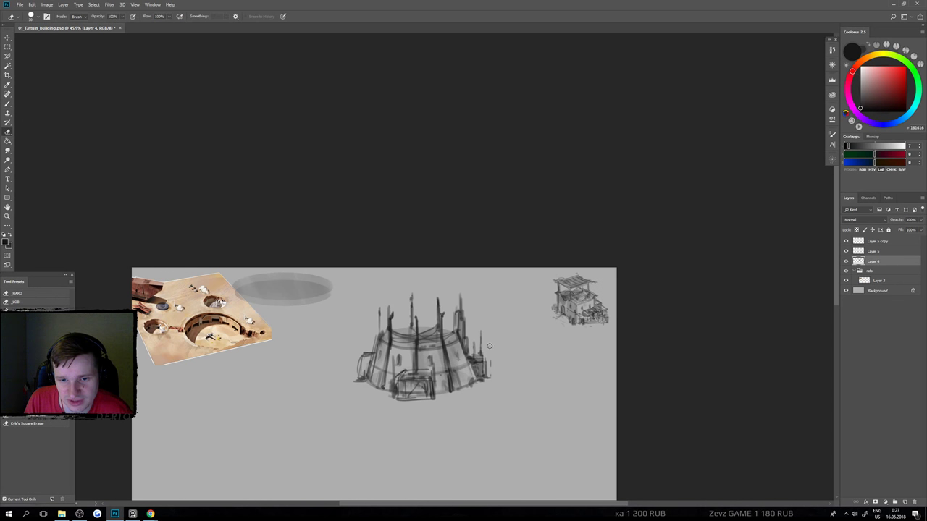
pyautogui.press('b')
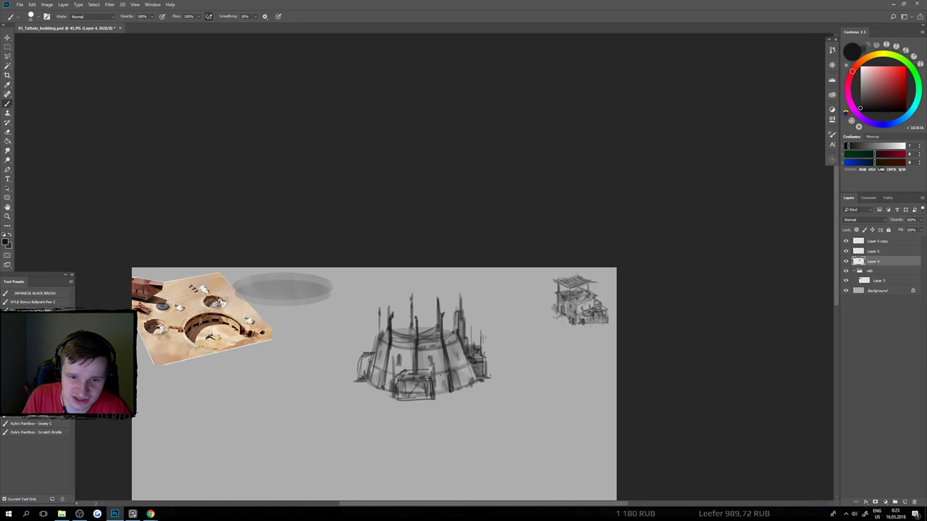
# Detail the left annex with thin antennas and shade dark blocks along the base around the entrance and left side.
pyautogui.moveTo(363, 367)
pyautogui.mouseDown()
pyautogui.moveTo(370, 359)
pyautogui.moveTo(359, 354)
pyautogui.moveTo(352, 384)
pyautogui.mouseUp()
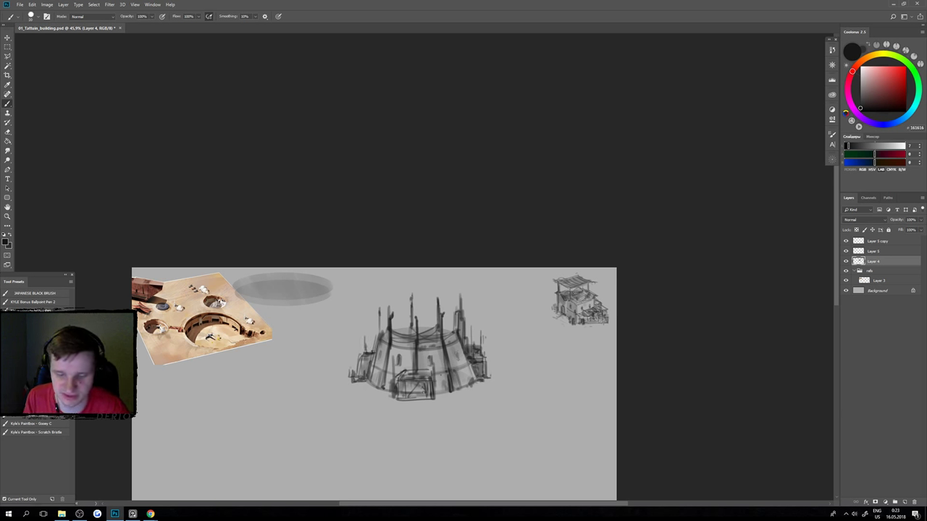
pyautogui.moveTo(402, 399)
pyautogui.mouseDown()
pyautogui.moveTo(410, 386)
pyautogui.moveTo(422, 399)
pyautogui.moveTo(442, 388)
pyautogui.moveTo(445, 397)
pyautogui.moveTo(443, 382)
pyautogui.moveTo(462, 386)
pyautogui.mouseUp()
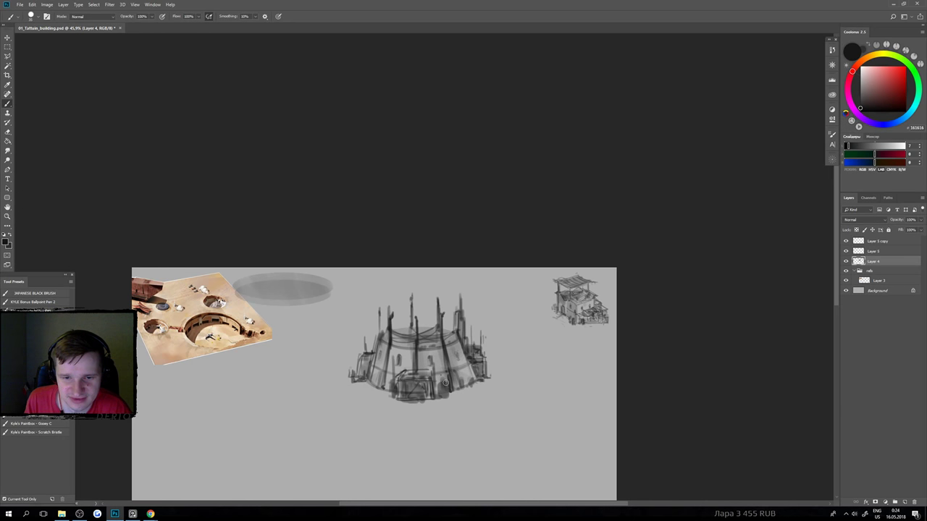
pyautogui.moveTo(388, 380)
pyautogui.mouseDown()
pyautogui.moveTo(387, 395)
pyautogui.moveTo(383, 385)
pyautogui.moveTo(364, 387)
pyautogui.mouseUp()
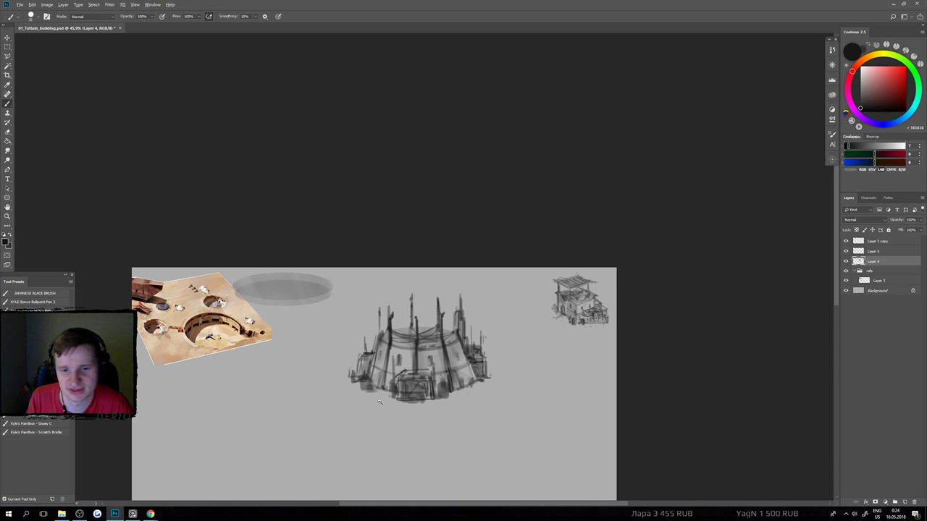
pyautogui.scroll(-5, 378, 402)
pyautogui.scroll(5, 445, 340)
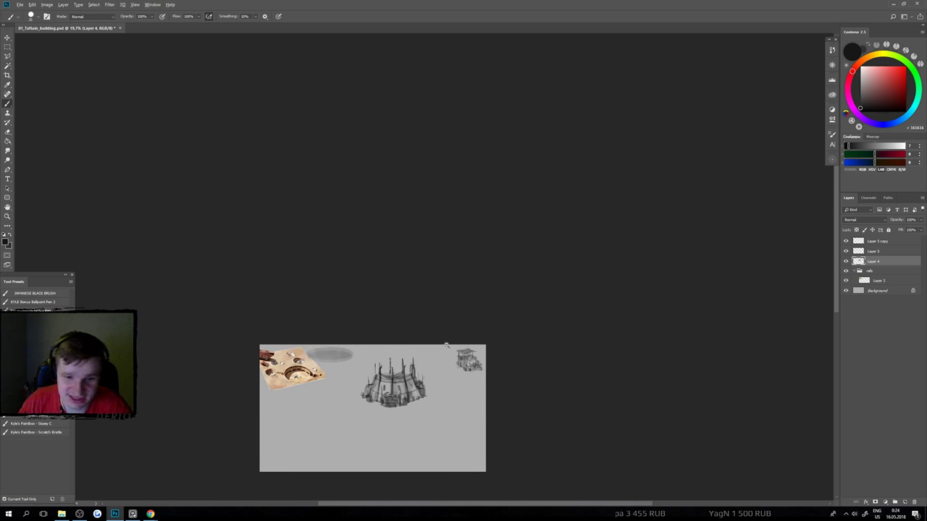
pyautogui.scroll(1, 436, 366)
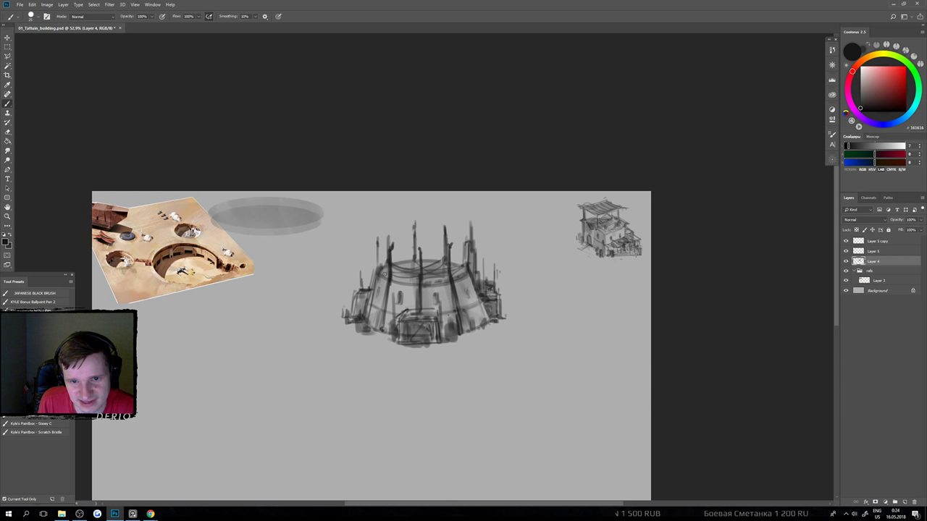
# Scale the round building down to about 44% and place it beside the small hut in the canvas's upper-right corner.
pyautogui.press('m')
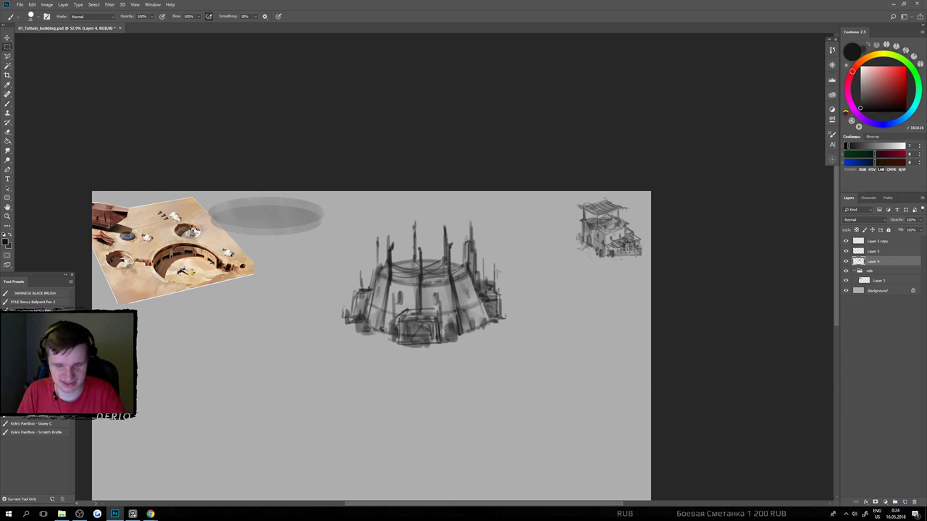
pyautogui.moveTo(333, 201); pyautogui.dragTo(558, 419)
pyautogui.hotkey('ctrl', 't')
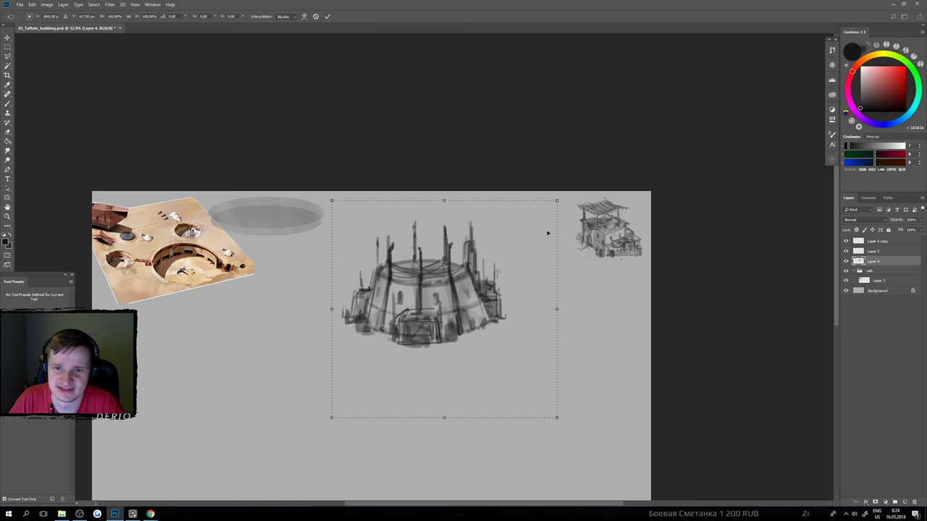
pyautogui.moveTo(557, 202)
pyautogui.mouseDown()
pyautogui.moveTo(466, 283)
pyautogui.moveTo(436, 332)
pyautogui.moveTo(582, 223)
pyautogui.mouseUp()
pyautogui.moveTo(592, 192); pyautogui.dragTo(581, 207)
pyautogui.press('Return')
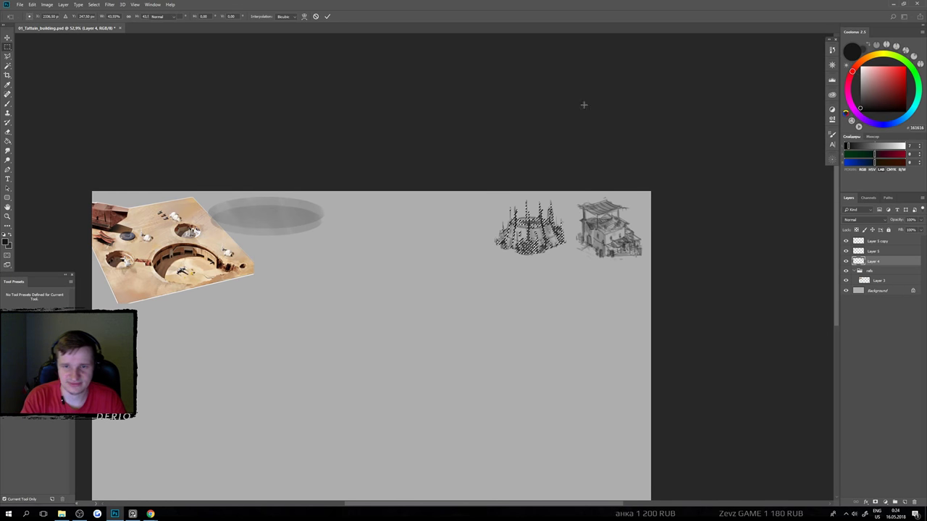
pyautogui.press('v')
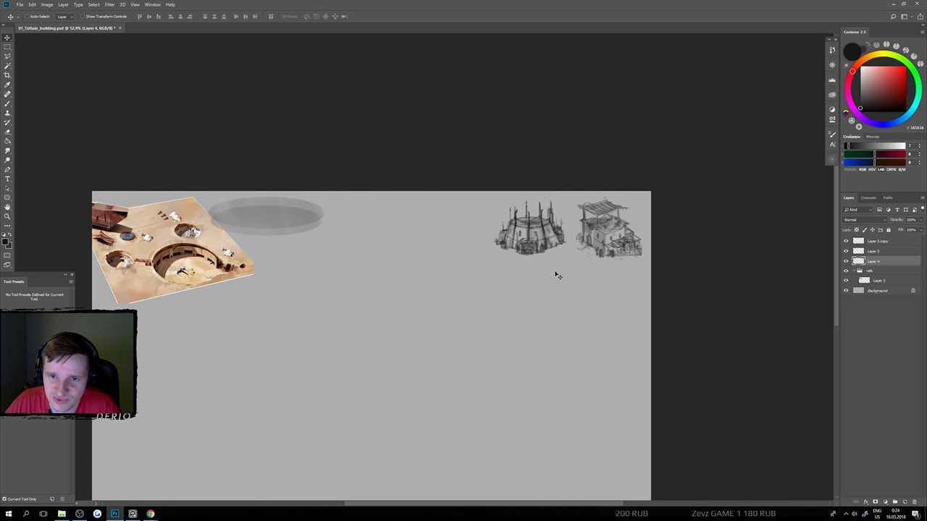
pyautogui.scroll(3, 553, 268)
pyautogui.press('b')
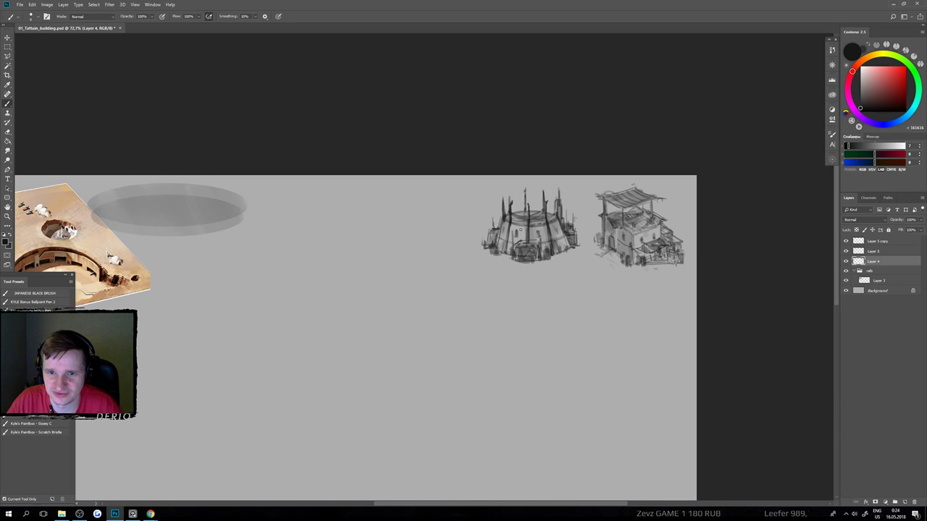
pyautogui.scroll(-3, 555, 261)
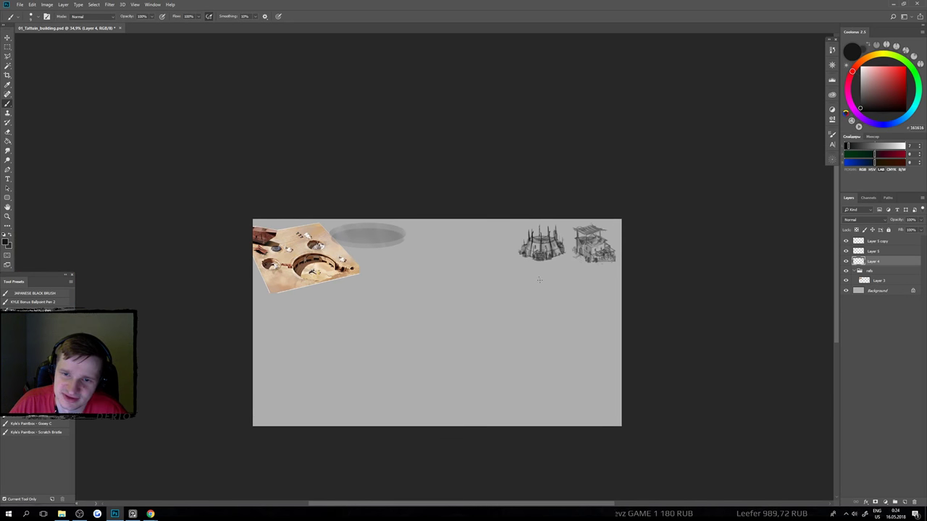
# Reinforce the rim and ribs of the small round building with a few brush strokes and review the two thumbnails.
pyautogui.scroll(3, 534, 265)
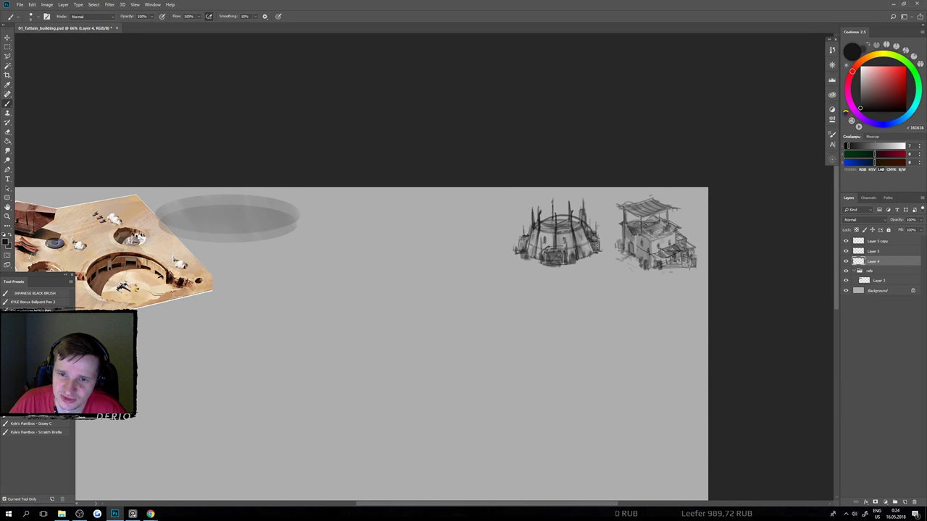
pyautogui.moveTo(536, 225); pyautogui.dragTo(582, 223)
pyautogui.moveTo(528, 242)
pyautogui.mouseDown()
pyautogui.moveTo(582, 224)
pyautogui.moveTo(587, 242)
pyautogui.mouseUp()
pyautogui.moveTo(540, 220)
pyautogui.mouseDown()
pyautogui.moveTo(569, 216)
pyautogui.moveTo(560, 215)
pyautogui.moveTo(575, 250)
pyautogui.moveTo(545, 302)
pyautogui.mouseUp()
pyautogui.hotkey('ctrl', 'alt', 'z')
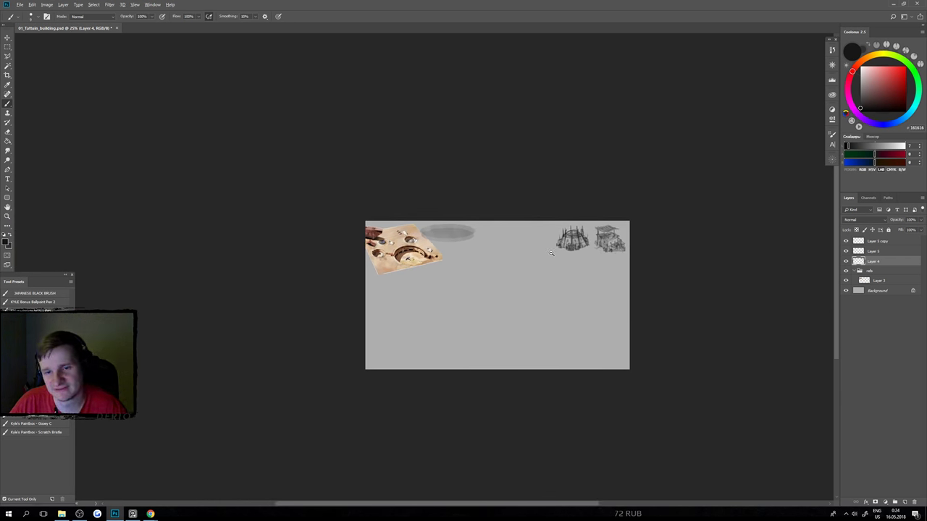
pyautogui.moveTo(555, 252); pyautogui.dragTo(573, 231)
pyautogui.scroll(2, 572, 231)
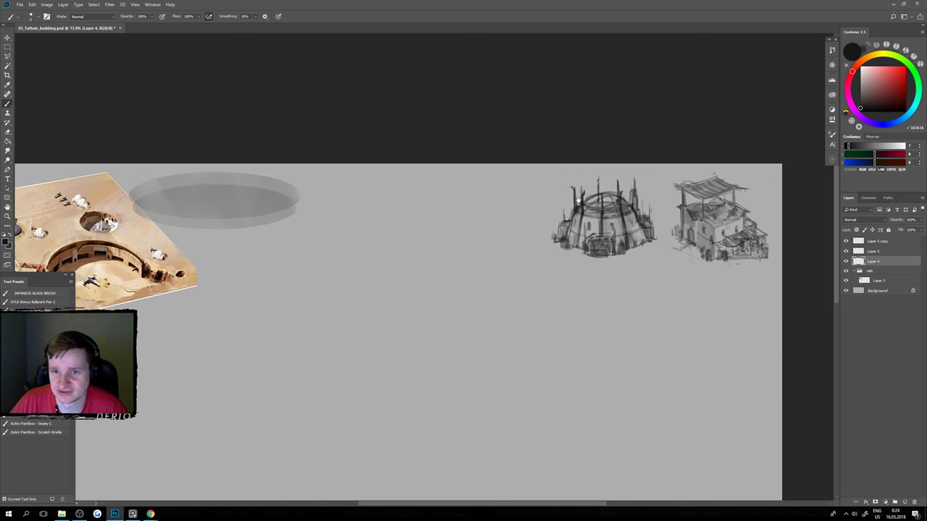
pyautogui.scroll(-3, 578, 201)
pyautogui.scroll(-2, 643, 259)
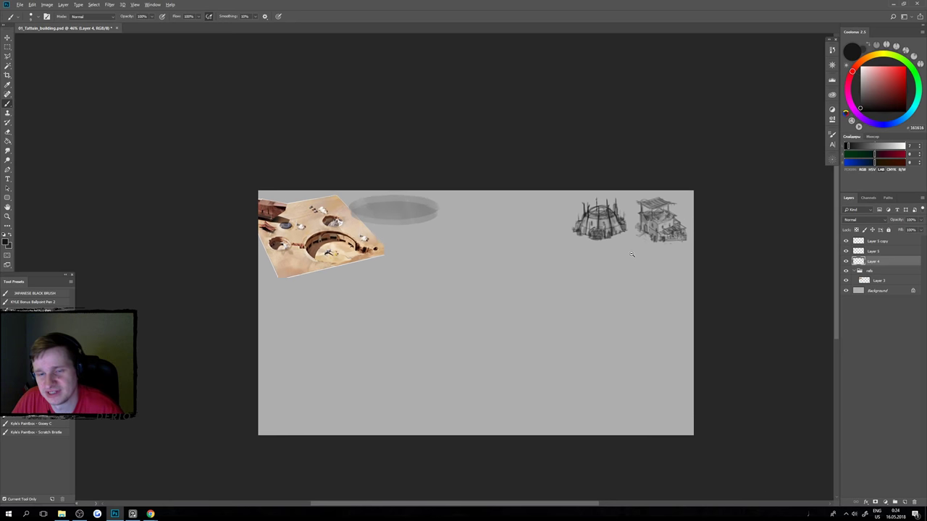
pyautogui.scroll(-1, 628, 269)
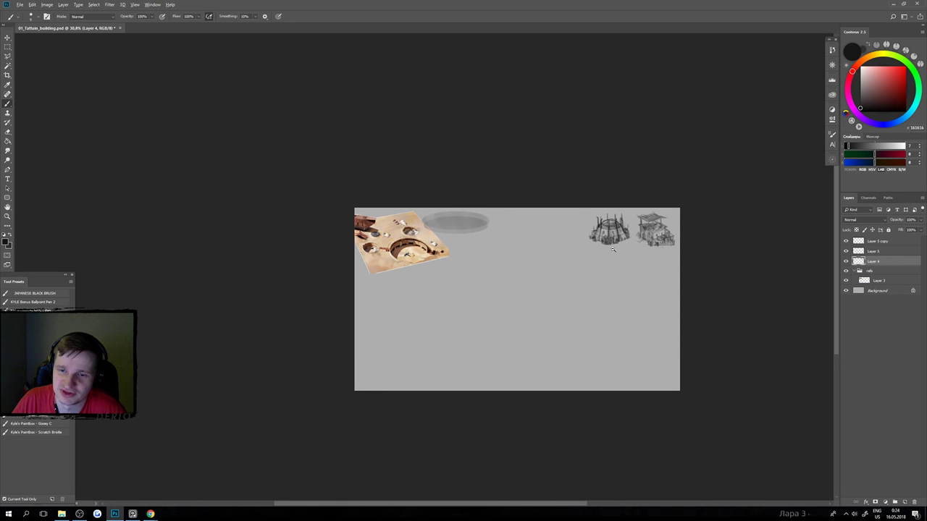
pyautogui.scroll(3, 626, 270)
# Move one pair of grey ellipses from beside the reference image to the middle of the canvas and scale it down slightly.
pyautogui.press('v')
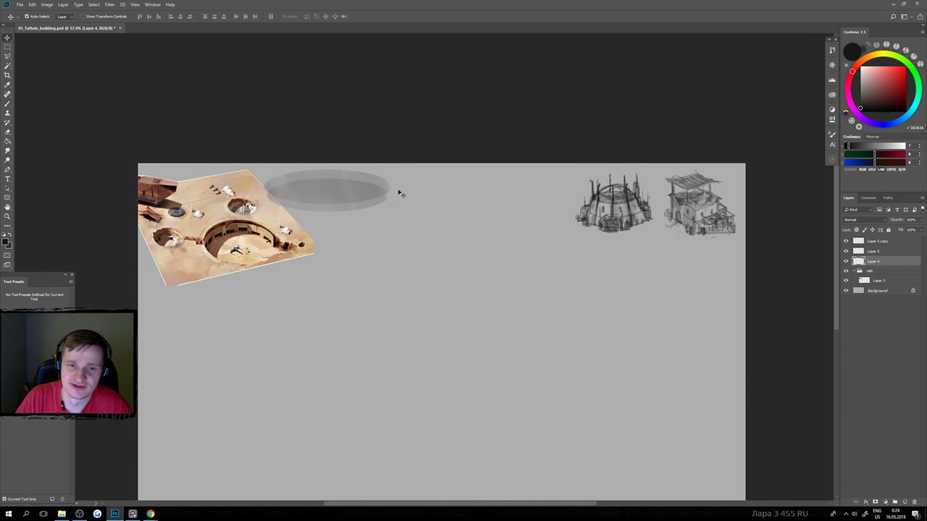
pyautogui.moveTo(360, 192); pyautogui.dragTo(495, 338)
pyautogui.hotkey('ctrl', 't')
pyautogui.moveTo(523, 300)
pyautogui.mouseDown()
pyautogui.moveTo(523, 312)
pyautogui.moveTo(531, 310)
pyautogui.moveTo(520, 315)
pyautogui.moveTo(507, 257)
pyautogui.moveTo(506, 294)
pyautogui.mouseUp()
pyautogui.hotkey('ctrl', 'z')
pyautogui.press('Return')
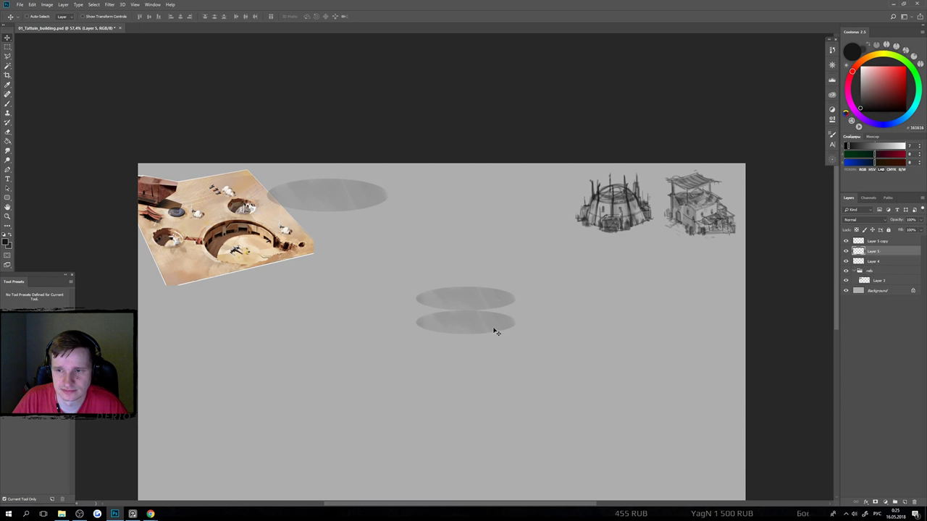
# Duplicate the central ellipse pair, scale the copy to about 64% and place it overlapping the original's right end.
pyautogui.moveTo(492, 326); pyautogui.dragTo(582, 326)
pyautogui.hotkey('ctrl', 't')
pyautogui.moveTo(605, 287); pyautogui.dragTo(569, 304)
pyautogui.moveTo(554, 310); pyautogui.dragTo(534, 287)
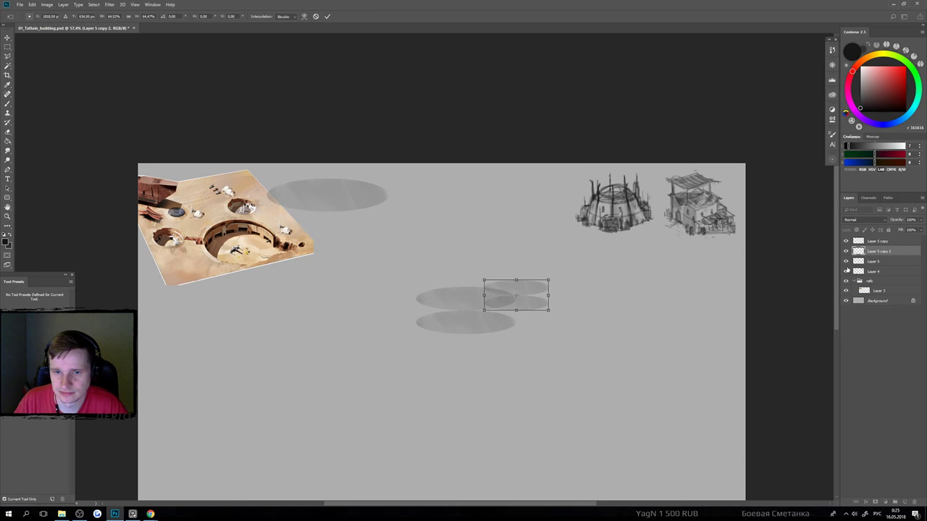
pyautogui.press('Return')
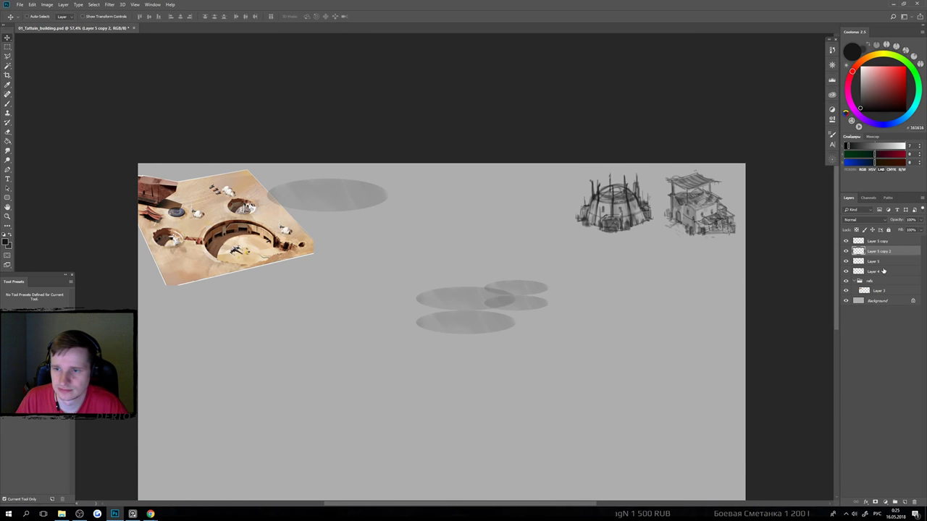
# Place the small ellipse copy's layer beneath the original pair and scale the copy by about 79%.
pyautogui.moveTo(882, 270); pyautogui.dragTo(882, 265)
pyautogui.moveTo(556, 276); pyautogui.dragTo(517, 294)
pyautogui.hotkey('ctrl', 't')
pyautogui.press('Return')
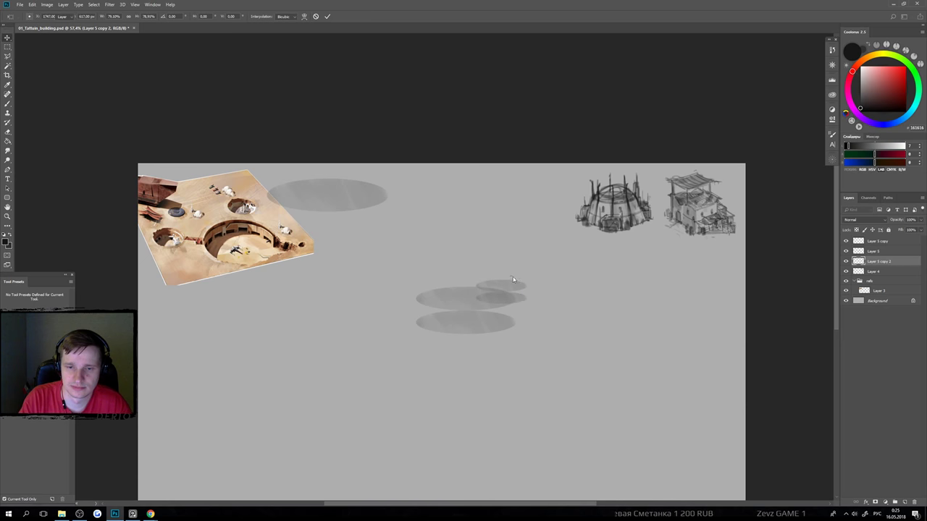
pyautogui.press('Return')
# Delete the small ellipse copy and reselect the original central ellipse pair.
pyautogui.scroll(-5, 528, 301)
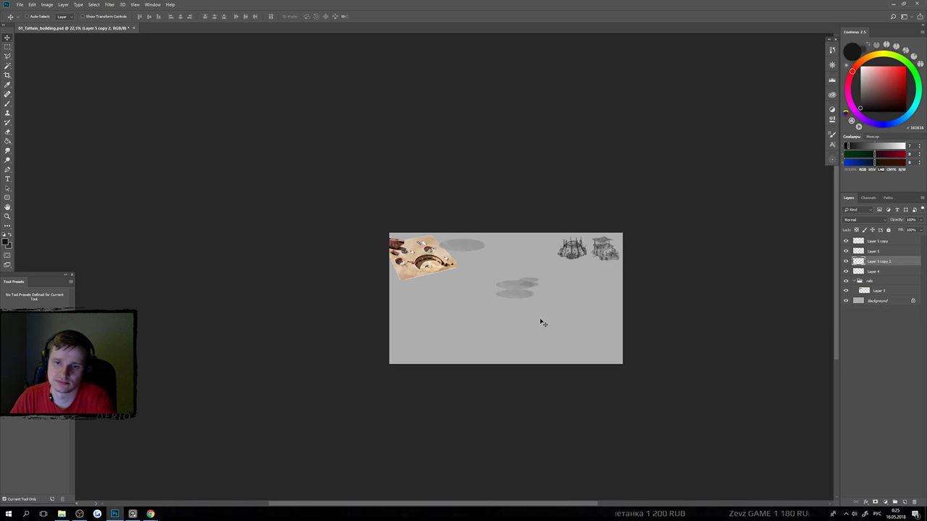
pyautogui.press('Delete')
pyautogui.scroll(3, 523, 305)
pyautogui.keyDown('ctrl'); pyautogui.click(527, 293); pyautogui.keyUp('ctrl')
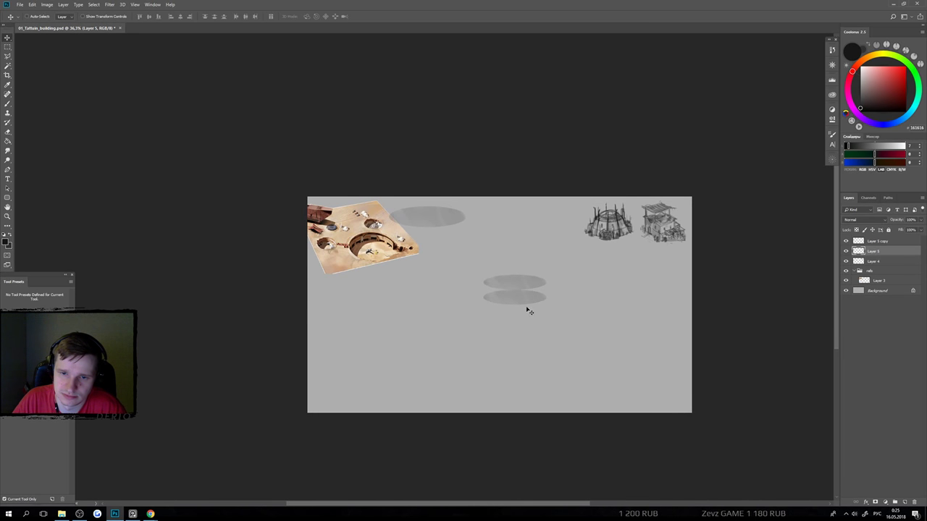
# Give the Eraser the 75 px rectangular tip and fade the central ellipses to a faint guide.
pyautogui.press('e')
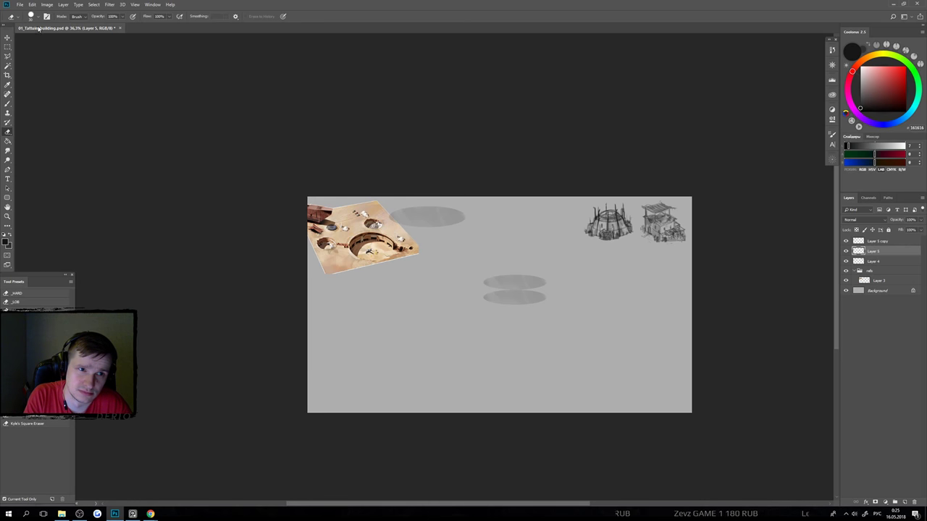
pyautogui.click(33, 16)
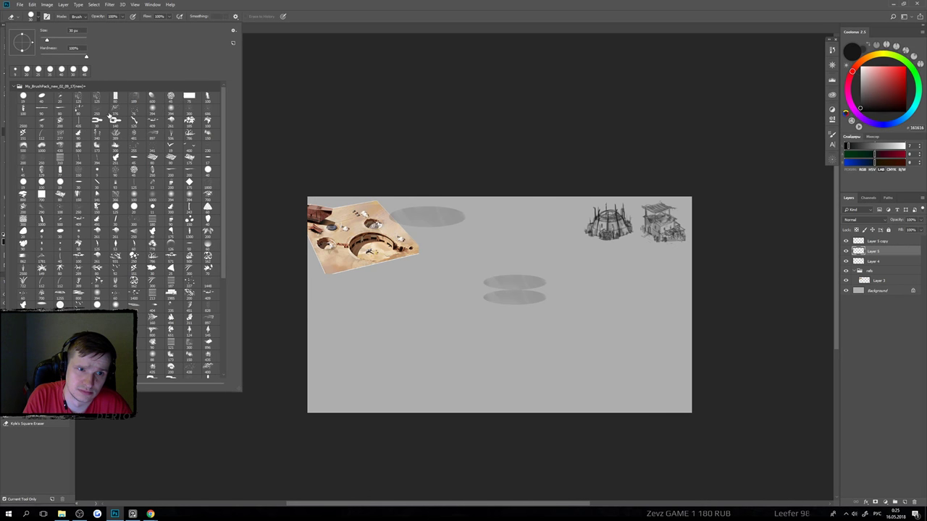
pyautogui.click(191, 96)
pyautogui.moveTo(481, 289)
pyautogui.mouseDown()
pyautogui.moveTo(490, 295)
pyautogui.moveTo(529, 258)
pyautogui.moveTo(533, 292)
pyautogui.mouseUp()
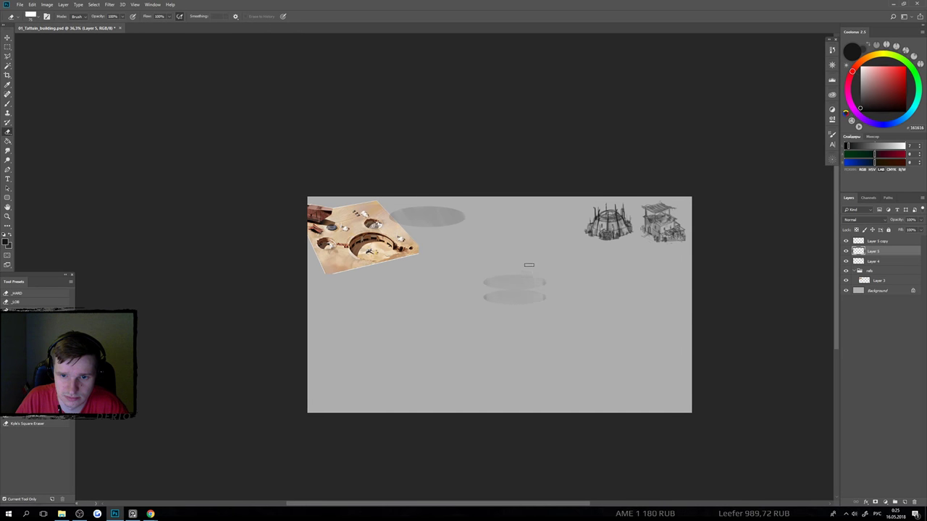
# Set the Brush to the same 75 px rectangular tip.
pyautogui.press('b')
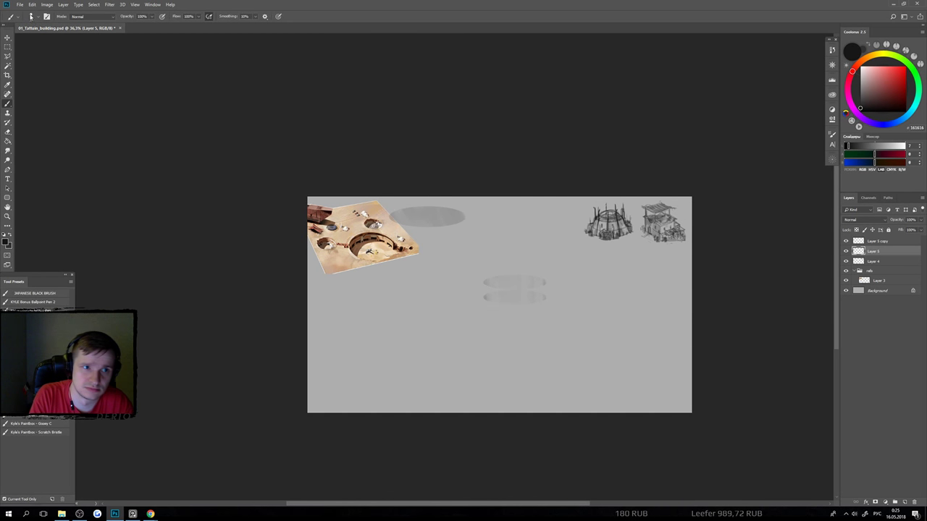
pyautogui.click(31, 16)
pyautogui.click(189, 97)
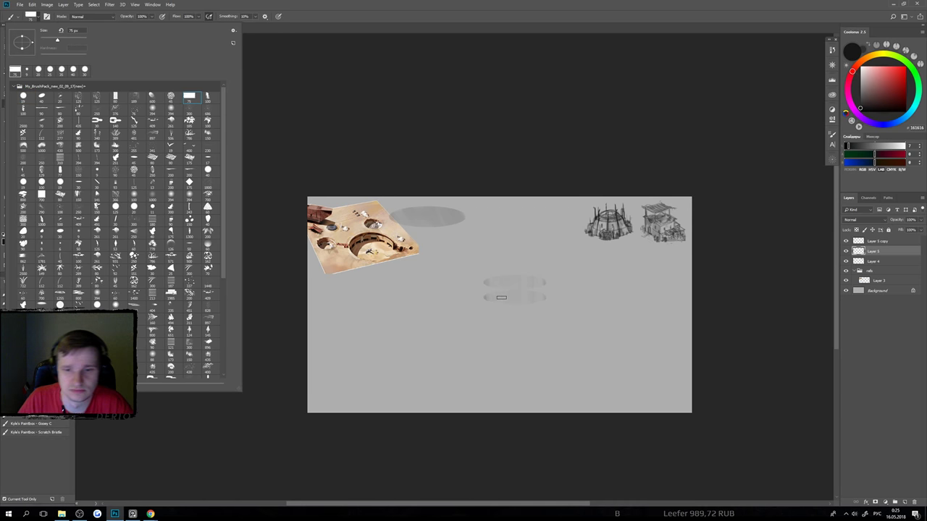
# Try blocking in a dark stepped tower mass beside the faint ellipses using rectangular brush strokes.
pyautogui.moveTo(510, 288); pyautogui.dragTo(517, 299)
pyautogui.hotkey('ctrl', 'z')
pyautogui.moveTo(515, 294)
pyautogui.mouseDown()
pyautogui.moveTo(514, 278)
pyautogui.moveTo(537, 310)
pyautogui.mouseUp()
pyautogui.hotkey('ctrl', 'z')
pyautogui.moveTo(537, 329); pyautogui.dragTo(514, 263)
pyautogui.hotkey('ctrl', 'z')
pyautogui.click(510, 198)
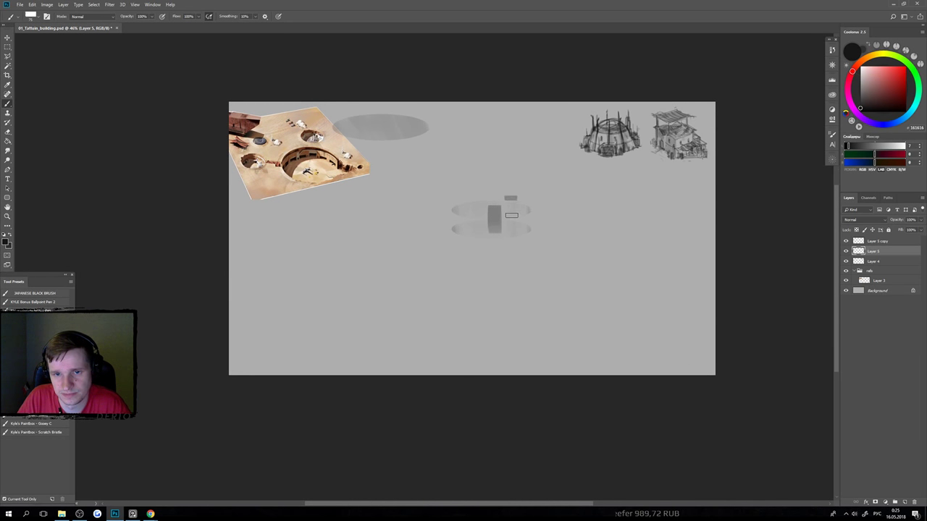
pyautogui.moveTo(572, 208)
pyautogui.mouseDown()
pyautogui.moveTo(572, 269)
pyautogui.moveTo(580, 270)
pyautogui.moveTo(581, 234)
pyautogui.moveTo(593, 267)
pyautogui.moveTo(552, 253)
pyautogui.moveTo(565, 239)
pyautogui.moveTo(567, 209)
pyautogui.moveTo(579, 207)
pyautogui.moveTo(577, 260)
pyautogui.moveTo(587, 240)
pyautogui.moveTo(611, 237)
pyautogui.moveTo(609, 267)
pyautogui.moveTo(603, 249)
pyautogui.moveTo(573, 301)
pyautogui.mouseUp()
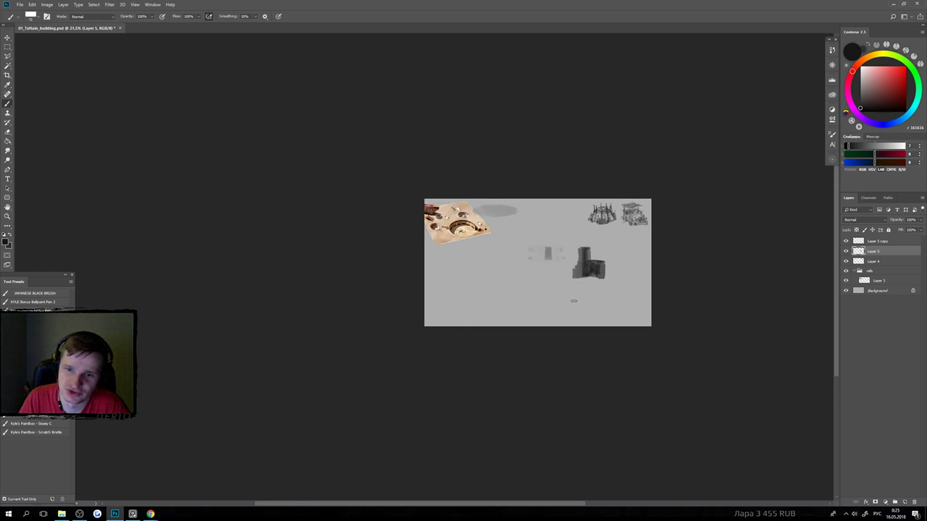
# Undo the tower mass and the rectangular test strokes over the faint ellipses.
pyautogui.hotkey('ctrl', 'alt', 'z')
pyautogui.hotkey('ctrl', 'alt', 'z')
pyautogui.hotkey('ctrl', 'alt', 'z')
pyautogui.hotkey('ctrl', 'alt', 'z')
pyautogui.hotkey('ctrl', 'alt', 'z')
pyautogui.hotkey('ctrl', 'alt', 'z')
pyautogui.hotkey('ctrl', 'alt', 'z')
pyautogui.hotkey('ctrl', 'alt', 'z')
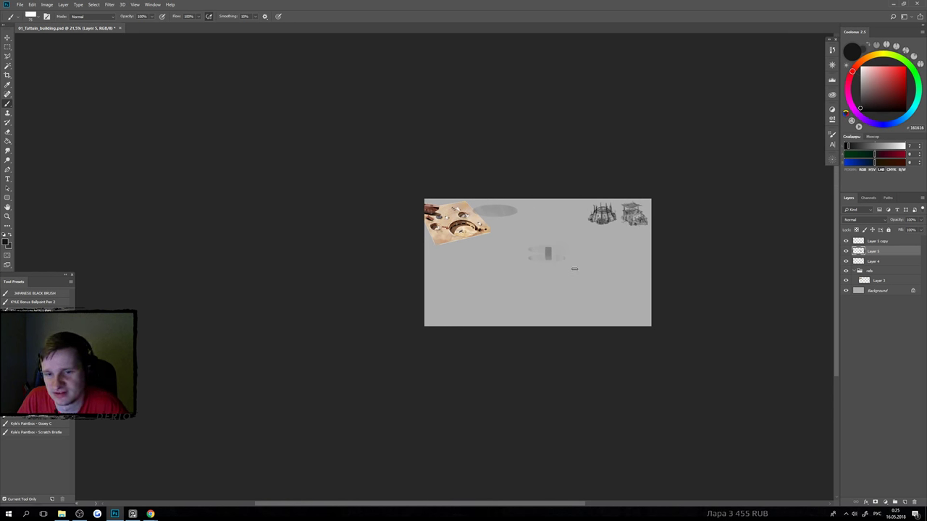
pyautogui.scroll(2, 574, 268)
pyautogui.hotkey('ctrl', 'alt', 'z')
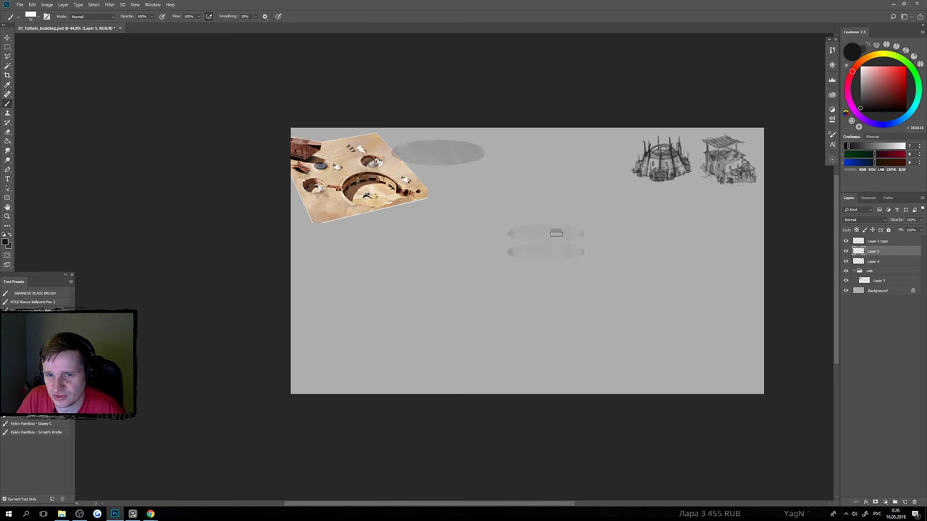
pyautogui.moveTo(556, 234)
pyautogui.mouseDown()
pyautogui.moveTo(557, 255)
pyautogui.moveTo(564, 249)
pyautogui.mouseUp()
pyautogui.hotkey('ctrl', 'alt', 'z')
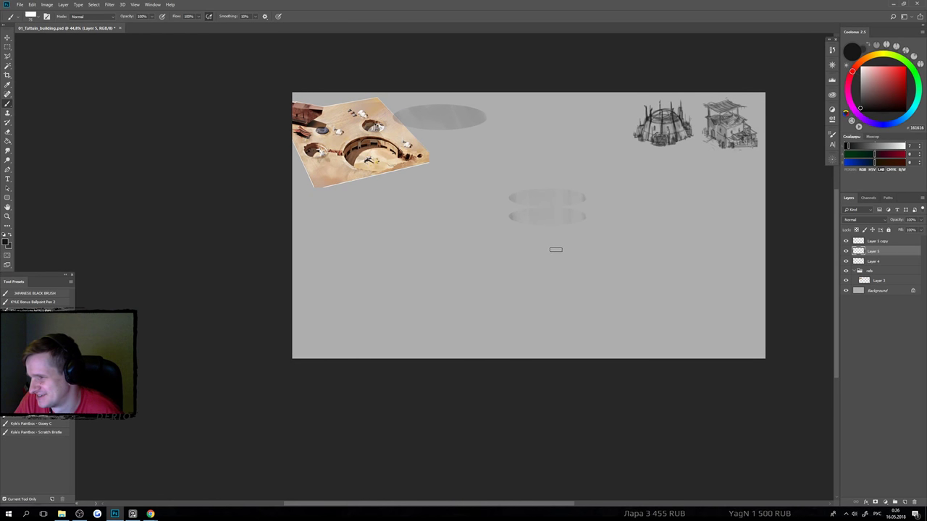
pyautogui.hotkey('alt', 'Tab')
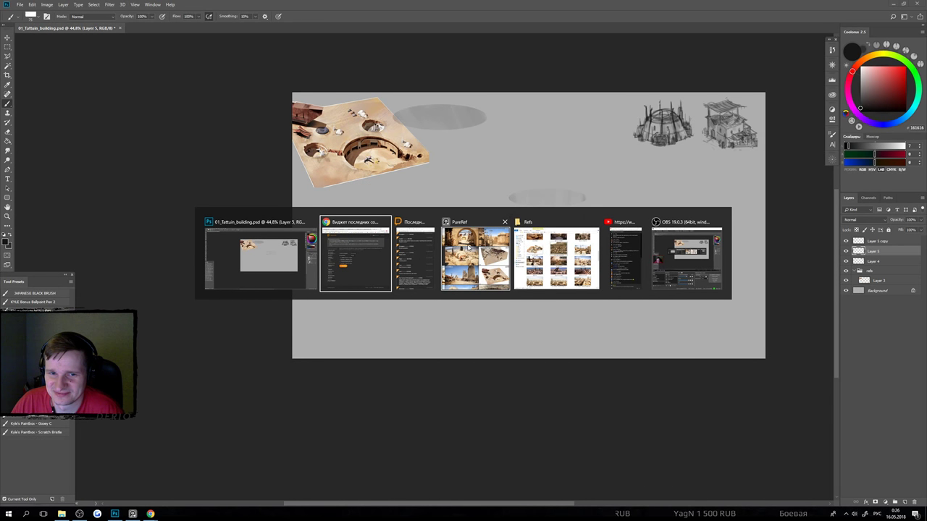
pyautogui.press('Escape')
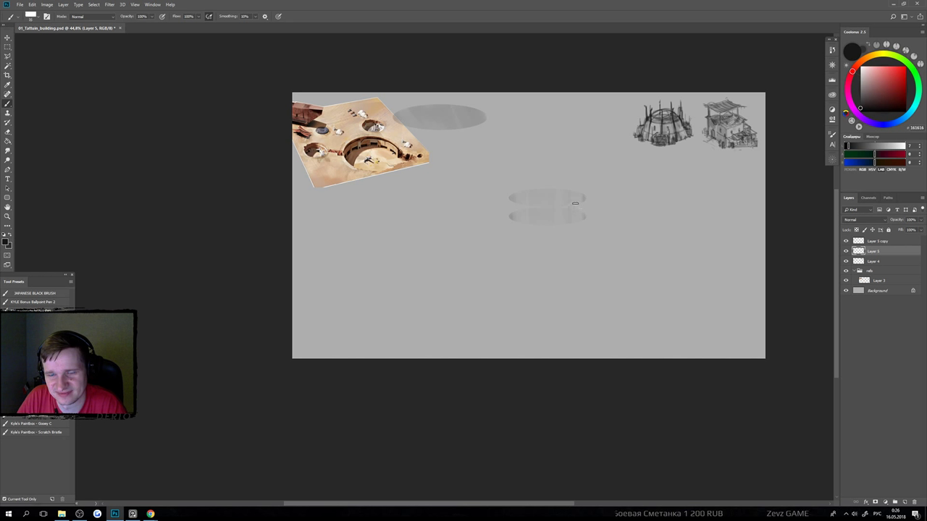
# Block in a rounded dome above the ellipse guides with rectangular grey strokes, trimming its shape with the Eraser.
pyautogui.moveTo(574, 219); pyautogui.dragTo(579, 215)
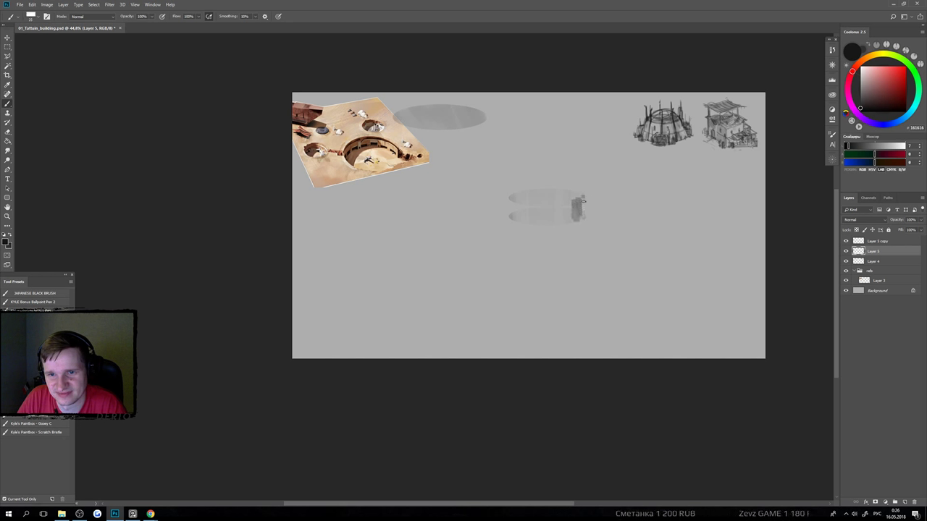
pyautogui.moveTo(520, 192)
pyautogui.mouseDown()
pyautogui.moveTo(566, 176)
pyautogui.moveTo(578, 185)
pyautogui.moveTo(520, 188)
pyautogui.moveTo(550, 165)
pyautogui.moveTo(526, 192)
pyautogui.moveTo(545, 187)
pyautogui.moveTo(540, 172)
pyautogui.moveTo(555, 202)
pyautogui.moveTo(571, 197)
pyautogui.moveTo(571, 186)
pyautogui.moveTo(548, 168)
pyautogui.moveTo(542, 204)
pyautogui.moveTo(576, 190)
pyautogui.mouseUp()
pyautogui.press('e')
pyautogui.press('b')
pyautogui.press('e')
pyautogui.press('b')
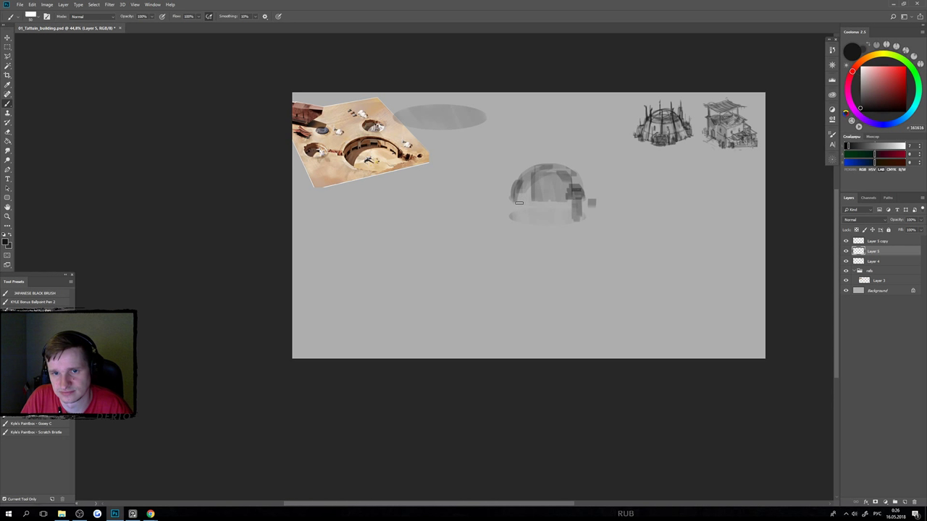
# Fill the dome's lower walls down to the base ellipse and thicken its right side with grey blocks.
pyautogui.moveTo(516, 209); pyautogui.dragTo(536, 225)
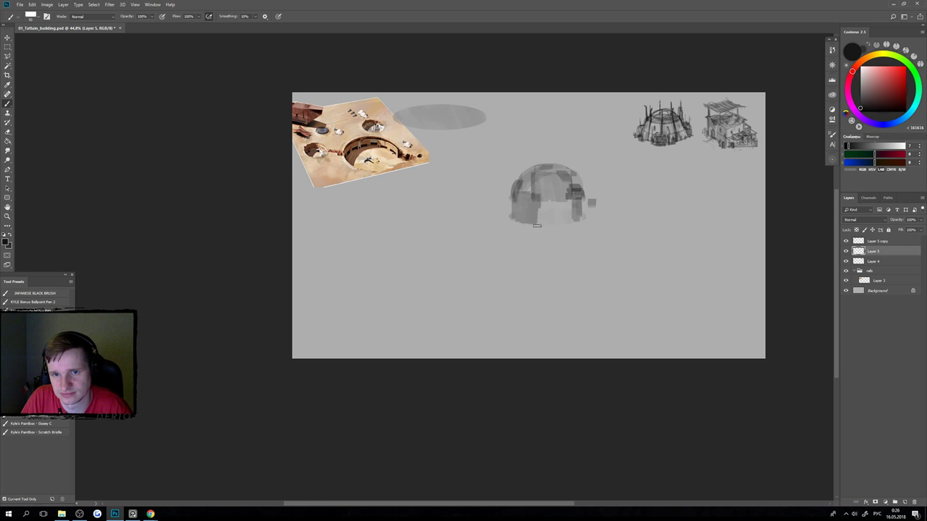
pyautogui.moveTo(556, 195)
pyautogui.mouseDown()
pyautogui.moveTo(556, 223)
pyautogui.moveTo(564, 201)
pyautogui.moveTo(567, 223)
pyautogui.mouseUp()
pyautogui.moveTo(574, 177)
pyautogui.mouseDown()
pyautogui.moveTo(584, 217)
pyautogui.moveTo(583, 192)
pyautogui.moveTo(595, 216)
pyautogui.mouseUp()
# Clean the dome's right edge and add small dark blocks along its left base and around the front entrance.
pyautogui.press('e')
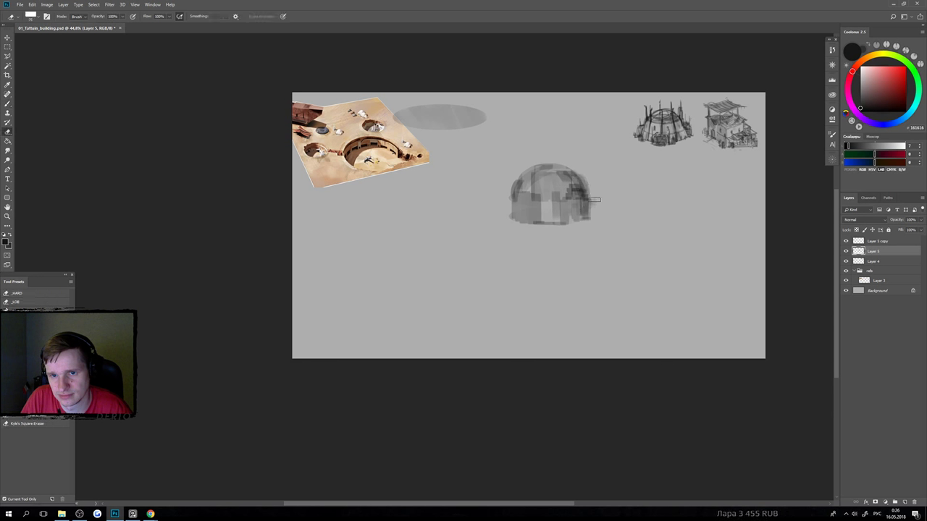
pyautogui.press('b')
pyautogui.moveTo(513, 199); pyautogui.dragTo(506, 221)
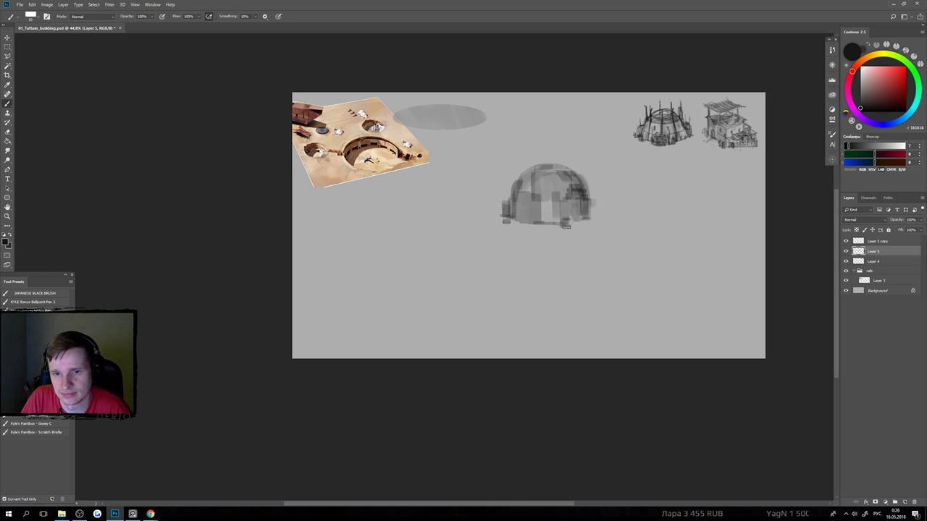
pyautogui.moveTo(570, 222); pyautogui.dragTo(568, 213)
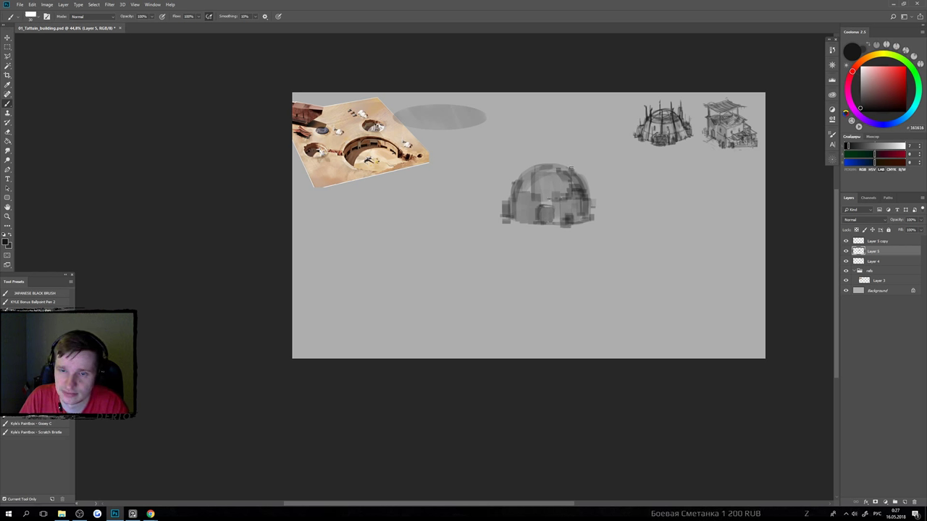
# Try blocking in a tower with a small domed cap above the main dome, and undo it.
pyautogui.moveTo(570, 161); pyautogui.dragTo(538, 205)
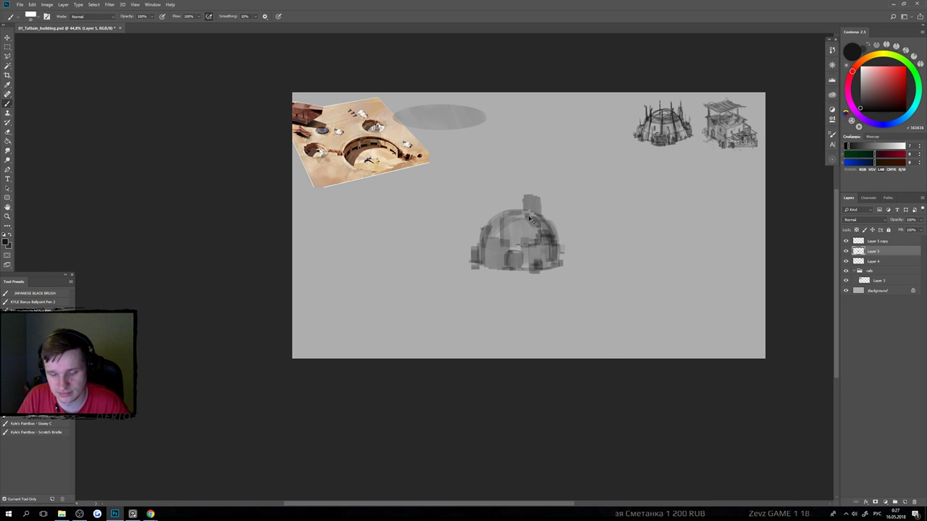
pyautogui.hotkey('ctrl', 'z')
pyautogui.moveTo(525, 204)
pyautogui.mouseDown()
pyautogui.moveTo(543, 189)
pyautogui.moveTo(518, 181)
pyautogui.moveTo(541, 176)
pyautogui.moveTo(543, 187)
pyautogui.moveTo(514, 189)
pyautogui.mouseUp()
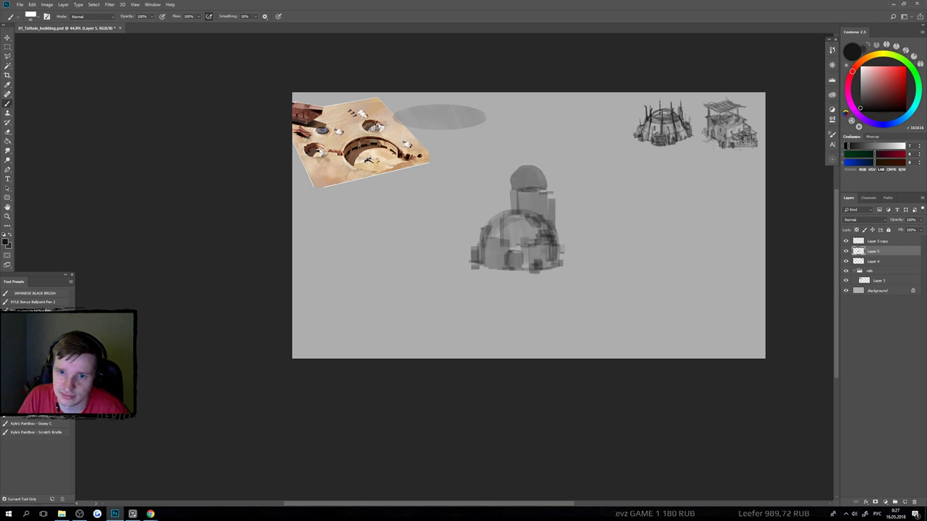
pyautogui.scroll(-3, 552, 238)
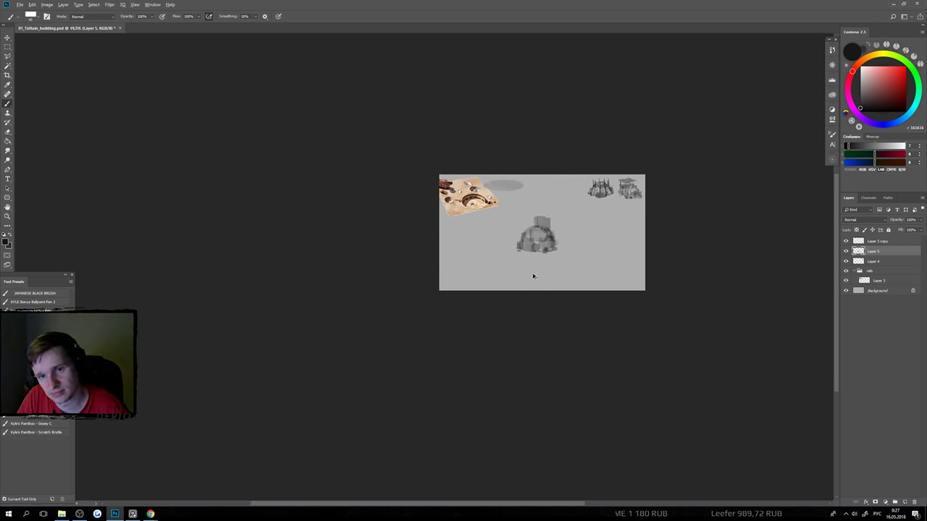
pyautogui.hotkey('ctrl', 'alt', 'z')
pyautogui.hotkey('ctrl', 'alt', 'z')
pyautogui.hotkey('ctrl', 'shift', 'z')
# Reposition the dome building in the canvas's right half at a slightly smaller size and save the document.
pyautogui.press('v')
pyautogui.moveTo(539, 241)
pyautogui.mouseDown()
pyautogui.moveTo(580, 248)
pyautogui.moveTo(593, 236)
pyautogui.mouseUp()
pyautogui.hotkey('ctrl', 't')
pyautogui.press('Return')
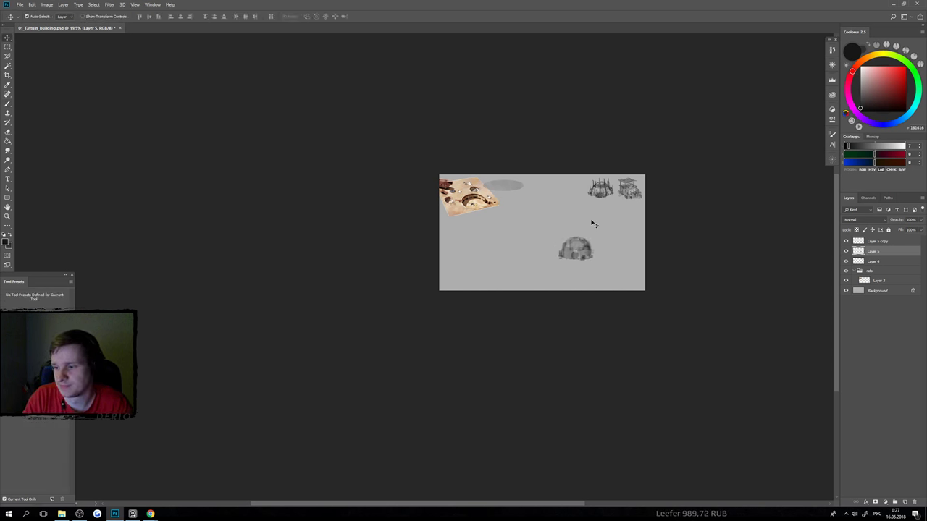
pyautogui.press('b')
pyautogui.hotkey('ctrl', 's')
pyautogui.scroll(2, 551, 242)
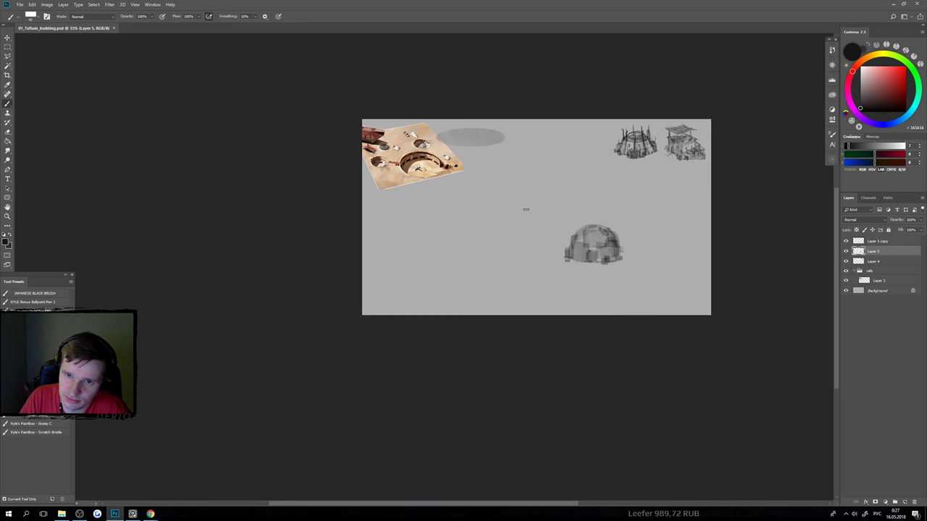
# Block in a tall tapering tower with a flared base and a narrower domed upper tier beside the dome building.
pyautogui.moveTo(529, 194)
pyautogui.mouseDown()
pyautogui.moveTo(527, 239)
pyautogui.moveTo(551, 245)
pyautogui.mouseUp()
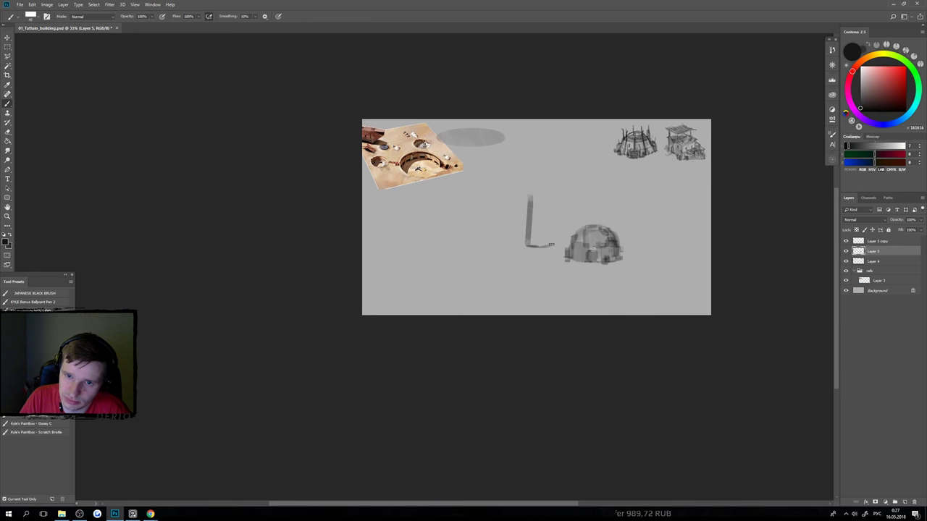
pyautogui.moveTo(549, 200)
pyautogui.mouseDown()
pyautogui.moveTo(554, 245)
pyautogui.moveTo(537, 208)
pyautogui.moveTo(534, 236)
pyautogui.moveTo(529, 195)
pyautogui.moveTo(524, 244)
pyautogui.mouseUp()
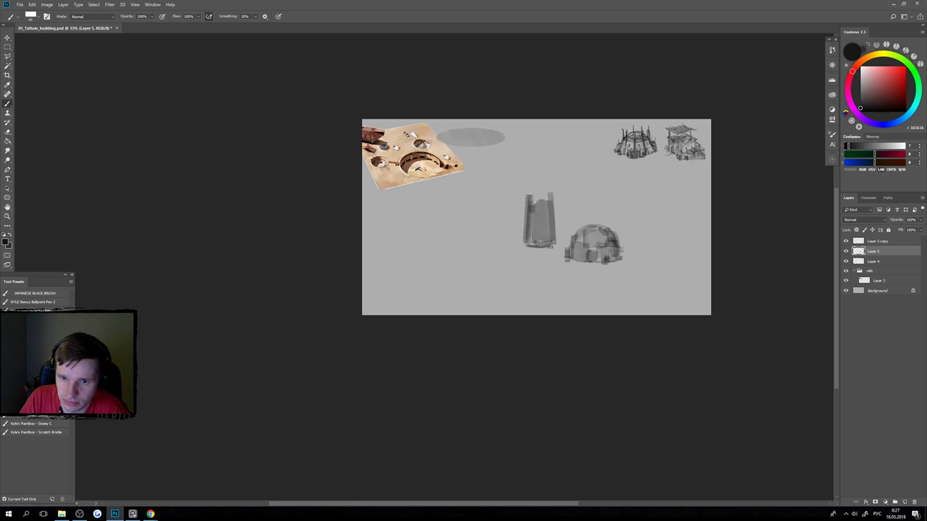
pyautogui.moveTo(531, 242)
pyautogui.mouseDown()
pyautogui.moveTo(525, 245)
pyautogui.moveTo(535, 246)
pyautogui.mouseUp()
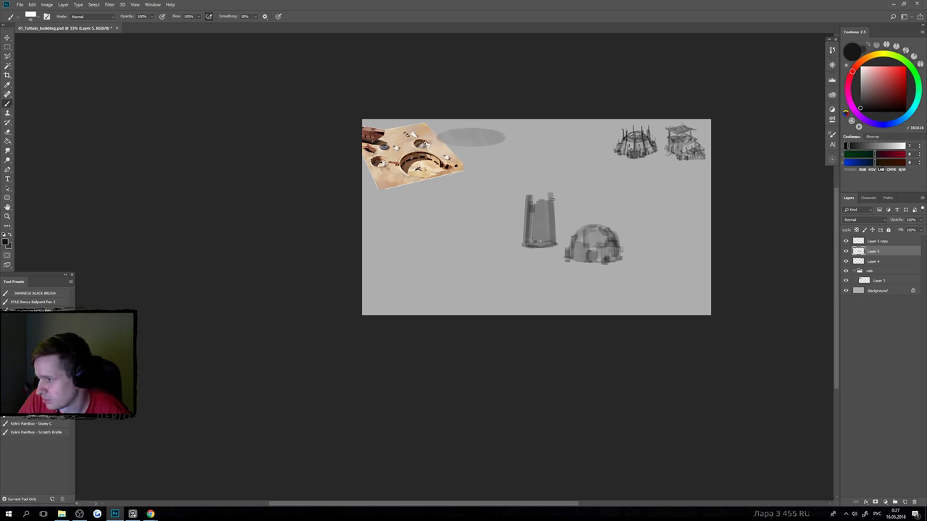
pyautogui.moveTo(543, 199)
pyautogui.mouseDown()
pyautogui.moveTo(530, 196)
pyautogui.moveTo(552, 194)
pyautogui.mouseUp()
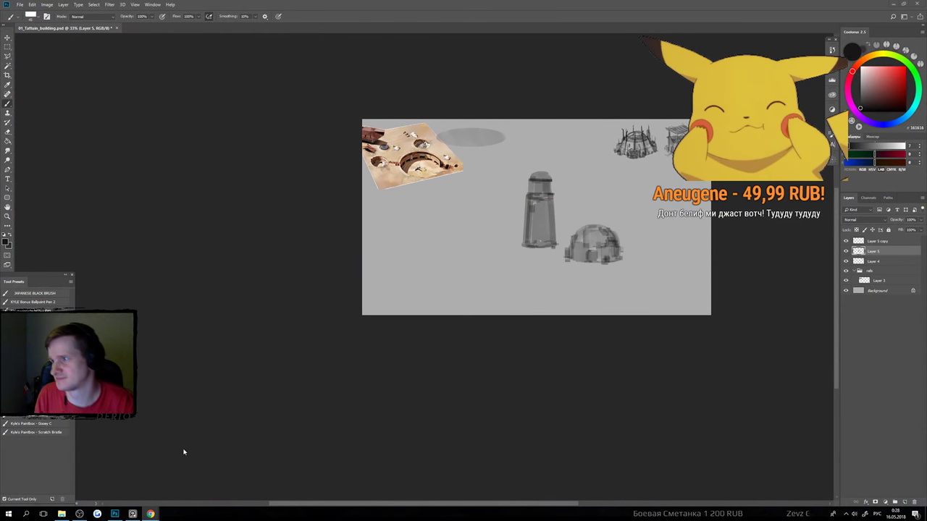
pyautogui.hotkey('alt', 'Tab')
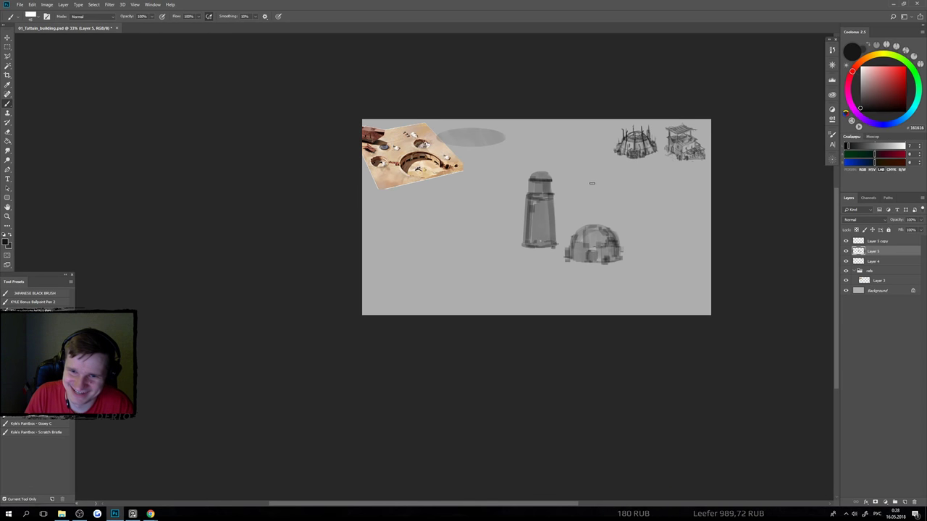
# Add small dark window marks to the upper and middle part of the tower's wall.
pyautogui.scroll(2, 547, 210)
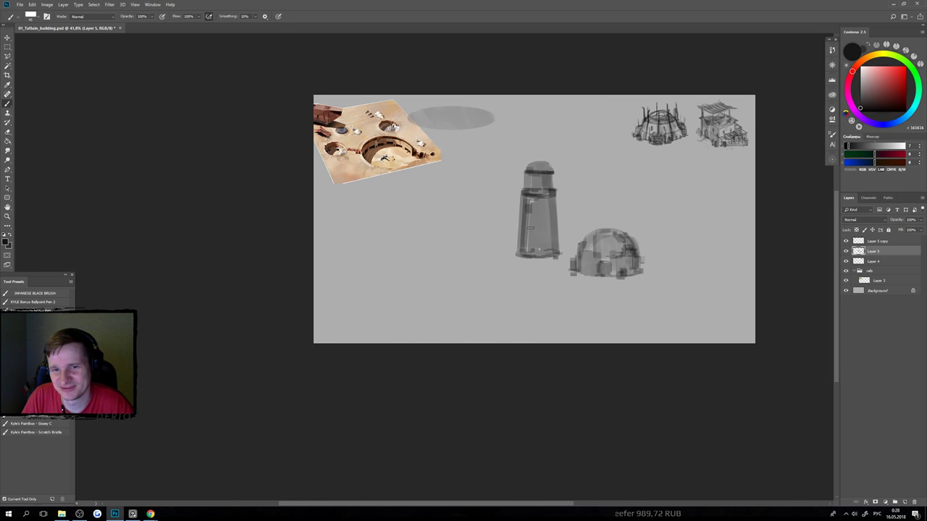
pyautogui.moveTo(530, 201); pyautogui.dragTo(531, 211)
pyautogui.click(545, 218)
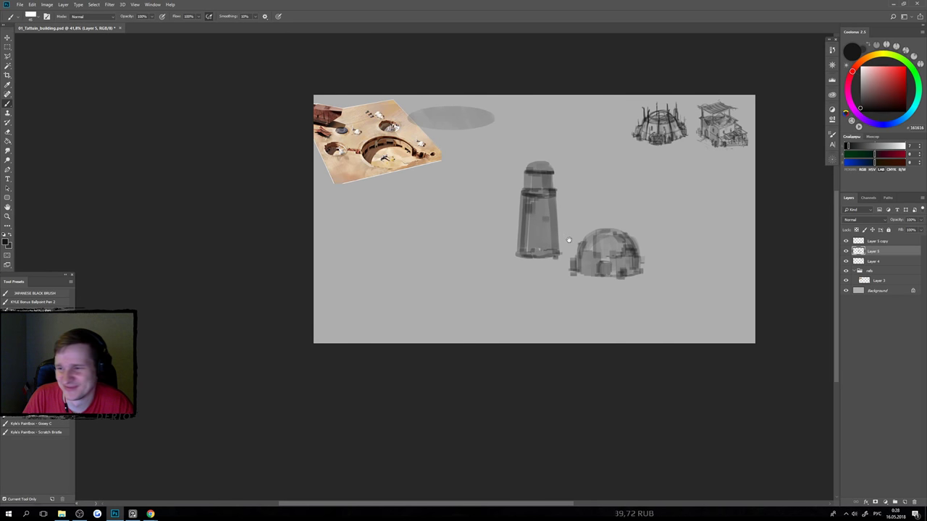
# Thicken the tower's sides and base with grey blocks and stack another narrow domed tier on its top.
pyautogui.moveTo(596, 246); pyautogui.dragTo(564, 232)
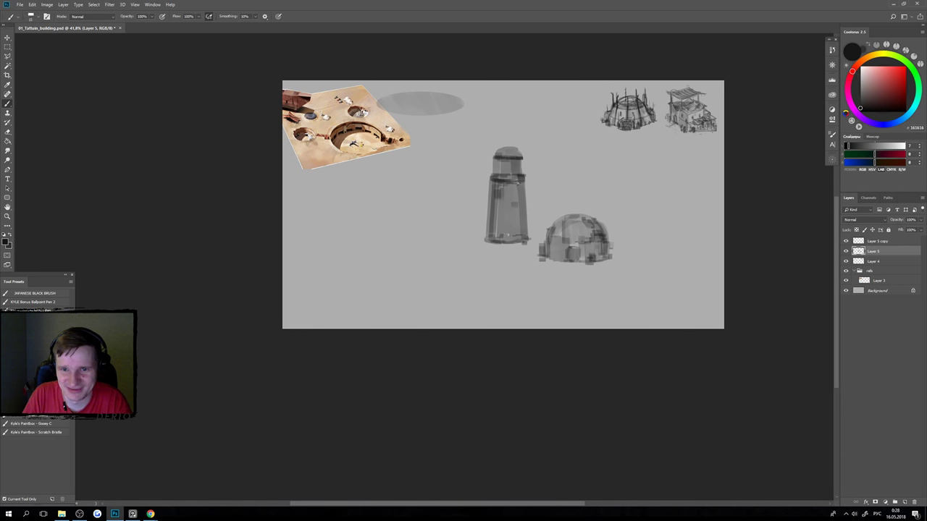
pyautogui.moveTo(518, 186); pyautogui.dragTo(525, 242)
pyautogui.moveTo(526, 183); pyautogui.dragTo(529, 242)
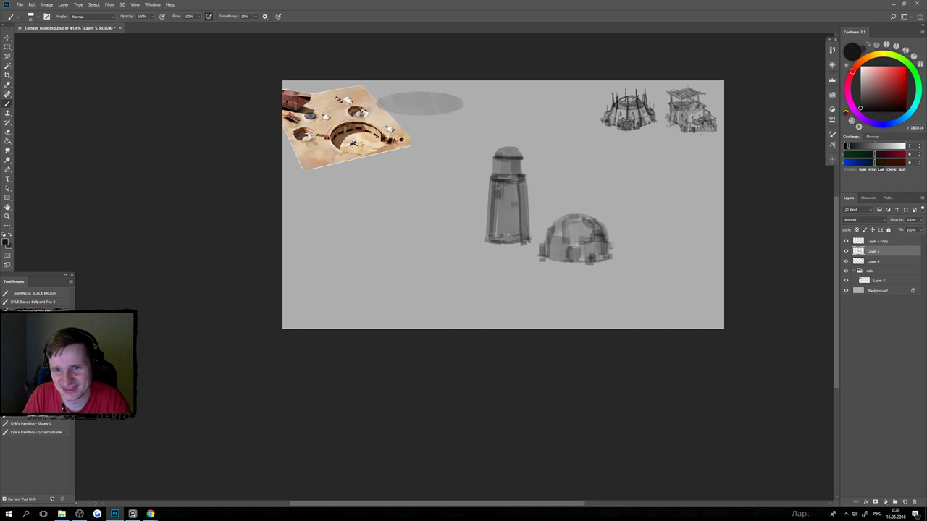
pyautogui.moveTo(527, 194); pyautogui.dragTo(531, 242)
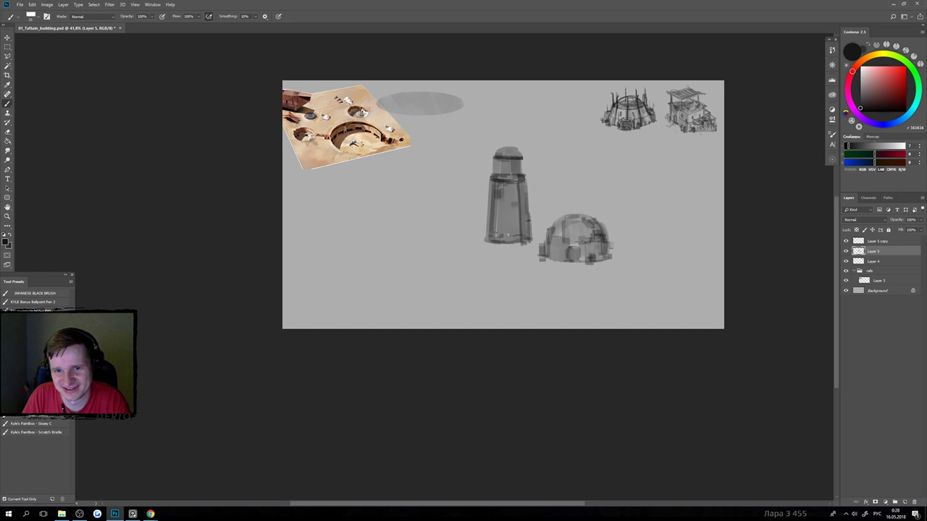
pyautogui.moveTo(486, 214)
pyautogui.mouseDown()
pyautogui.moveTo(508, 247)
pyautogui.moveTo(508, 216)
pyautogui.moveTo(508, 235)
pyautogui.moveTo(508, 217)
pyautogui.moveTo(500, 216)
pyautogui.moveTo(524, 240)
pyautogui.mouseUp()
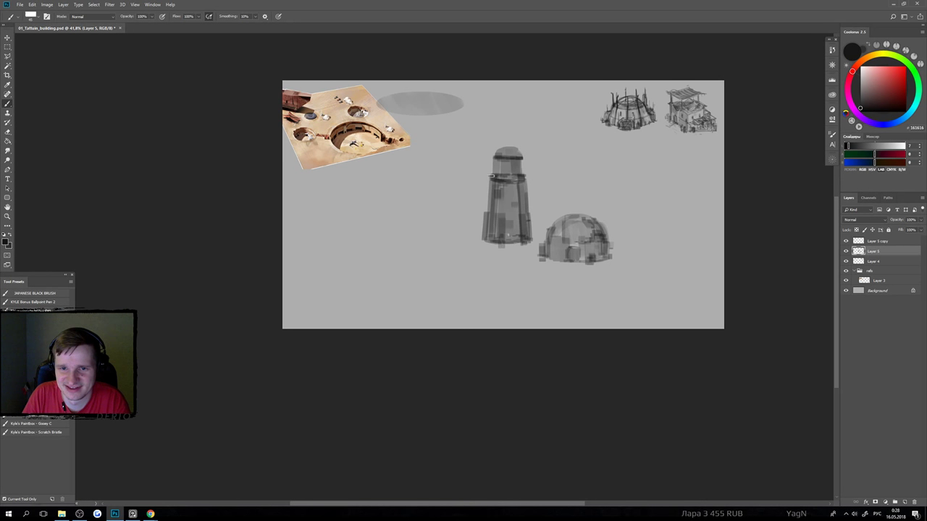
pyautogui.moveTo(498, 152); pyautogui.dragTo(519, 133)
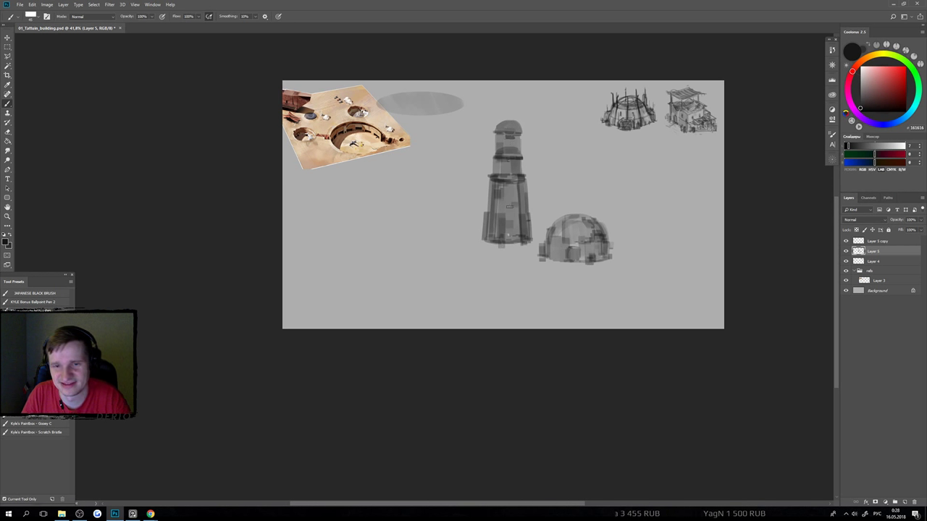
pyautogui.press('v')
pyautogui.moveTo(509, 206)
pyautogui.mouseDown()
pyautogui.moveTo(537, 201)
pyautogui.moveTo(527, 215)
pyautogui.mouseUp()
pyautogui.hotkey('ctrl', 'z')
# Lasso the tower, separate it onto its own layer at 57% opacity and place it to the left of the dome.
pyautogui.press('l')
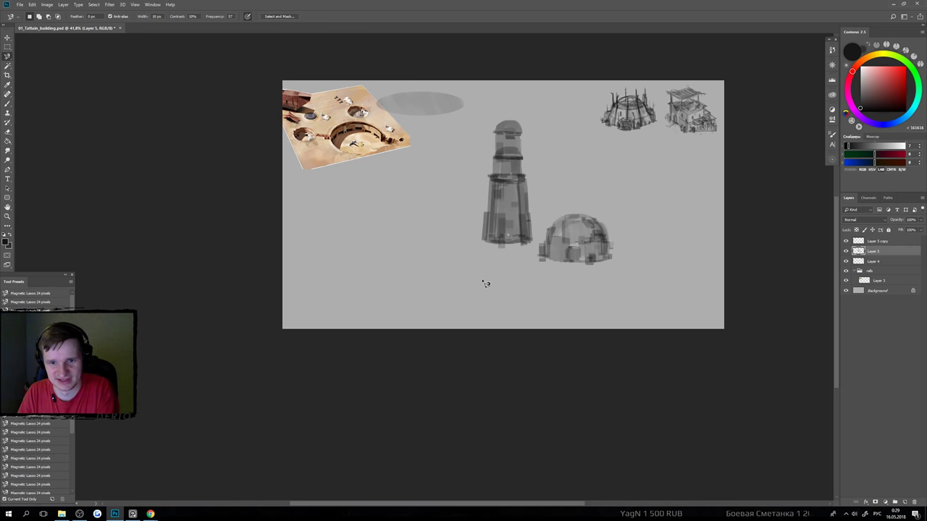
pyautogui.moveTo(455, 253)
pyautogui.mouseDown()
pyautogui.moveTo(499, 287)
pyautogui.moveTo(540, 253)
pyautogui.moveTo(545, 110)
pyautogui.moveTo(428, 213)
pyautogui.mouseUp()
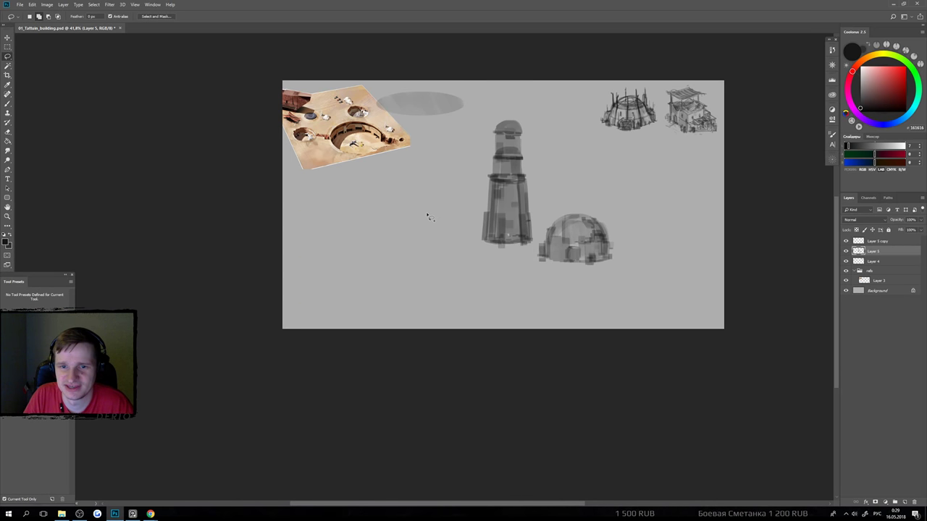
pyautogui.rightClick(481, 181)
pyautogui.click(510, 236)
pyautogui.press('v')
pyautogui.moveTo(516, 210); pyautogui.dragTo(624, 219)
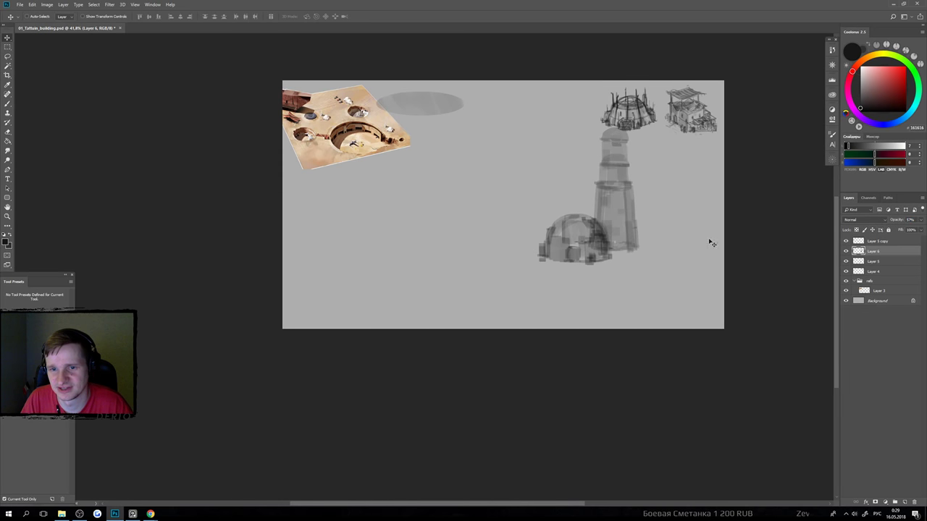
pyautogui.moveTo(708, 242); pyautogui.dragTo(632, 253)
pyautogui.moveTo(666, 287); pyautogui.dragTo(700, 284)
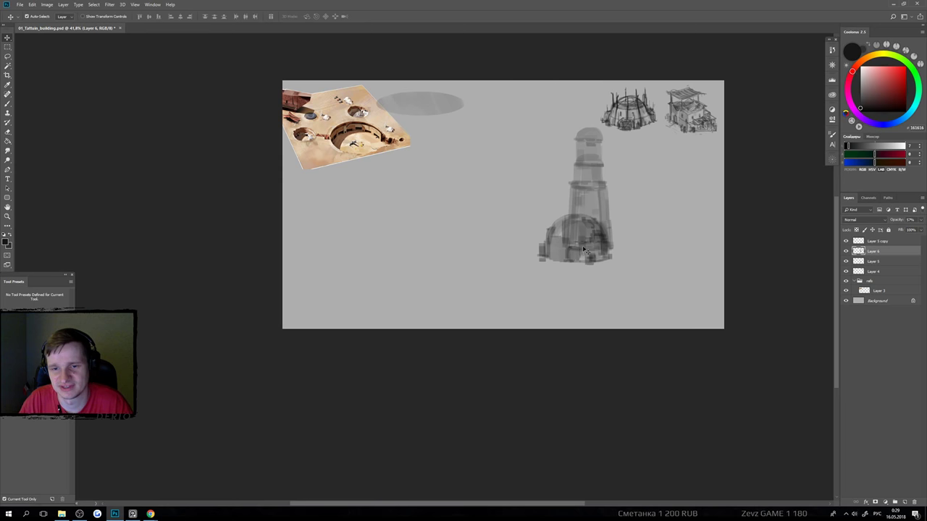
pyautogui.moveTo(585, 250); pyautogui.dragTo(485, 266)
# Set two smaller dome copies side by side at the tower's foot, with the original dome farther right.
pyautogui.click(605, 239)
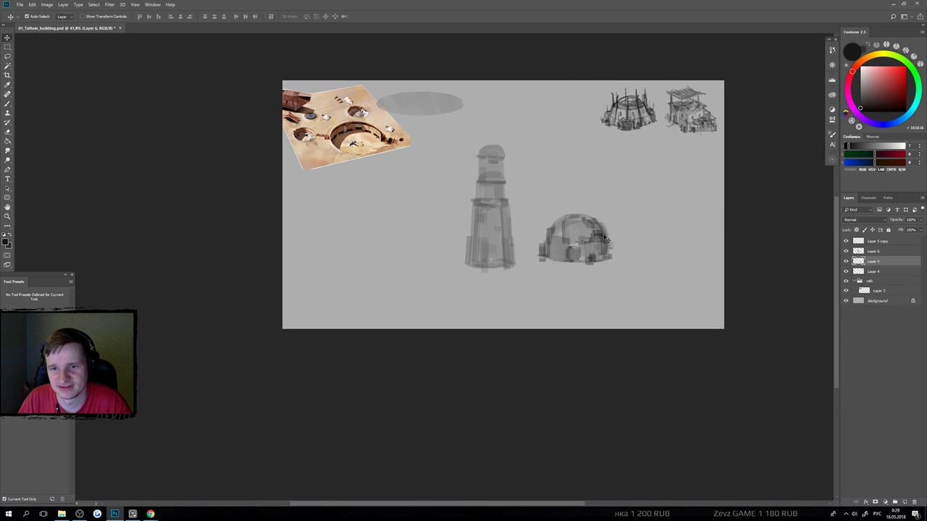
pyautogui.moveTo(605, 239); pyautogui.dragTo(502, 247)
pyautogui.hotkey('ctrl', 't')
pyautogui.press('Return')
pyautogui.hotkey('ctrl', 't')
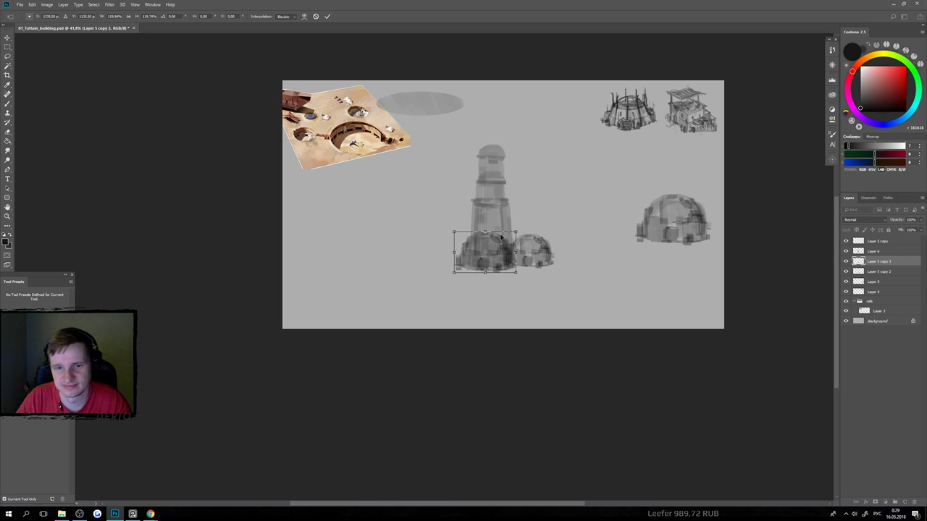
pyautogui.press('Return')
# Move the tower between the two small domes and scale it down slightly.
pyautogui.moveTo(491, 215); pyautogui.dragTo(503, 212)
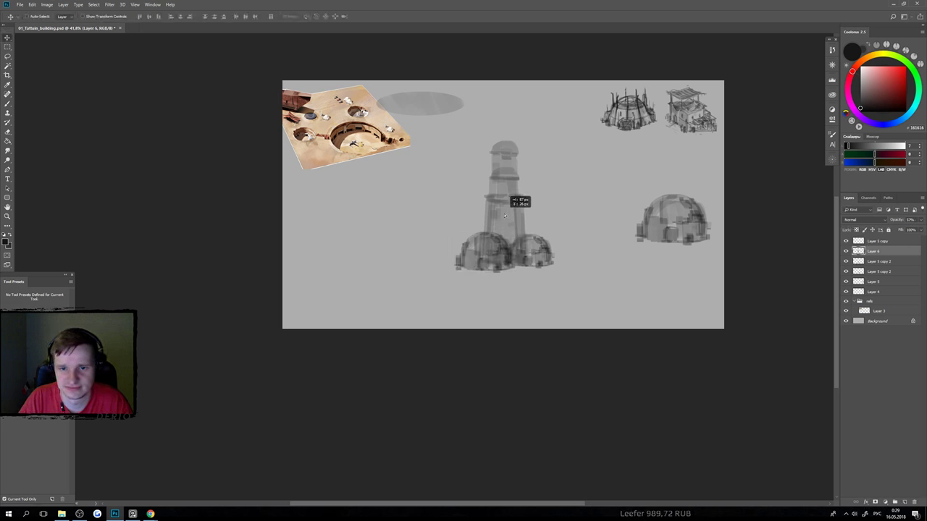
pyautogui.hotkey('ctrl', 't')
pyautogui.moveTo(526, 140); pyautogui.dragTo(516, 163)
pyautogui.press('Return')
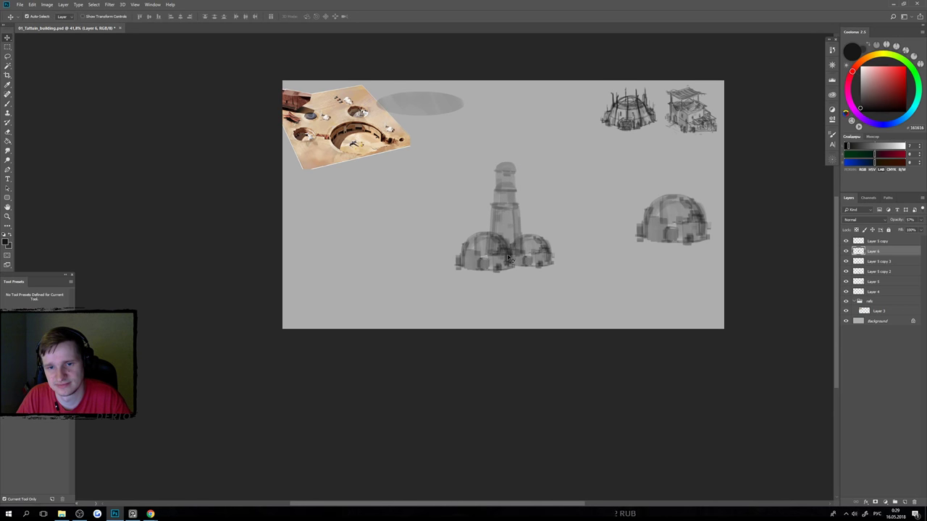
# Duplicate the tower, shrink the copy to less than half size and place it at the right dome's outer edge.
pyautogui.moveTo(509, 261); pyautogui.dragTo(464, 246)
pyautogui.hotkey('ctrl', 't')
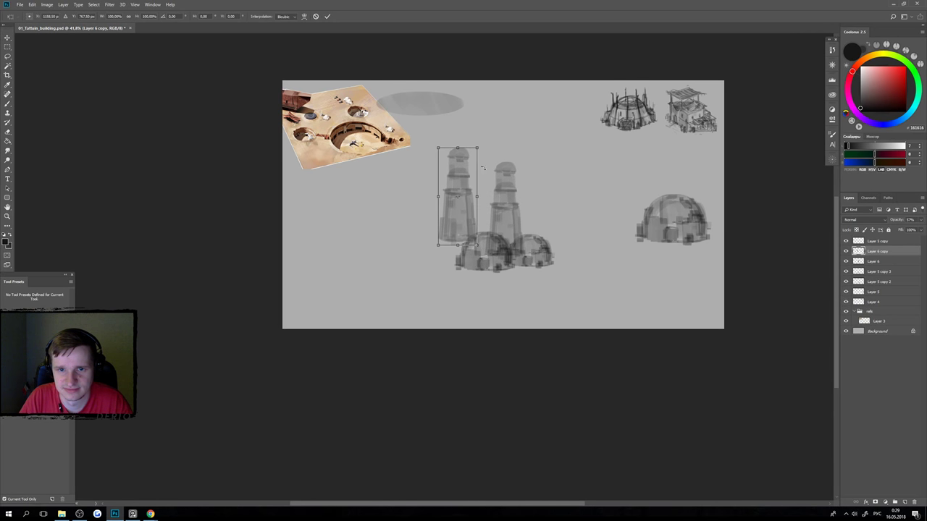
pyautogui.moveTo(479, 147); pyautogui.dragTo(552, 225)
pyautogui.press('Return')
# Scale the main tower between the domes down to about 78%.
pyautogui.keyDown('ctrl'); pyautogui.click(505, 209); pyautogui.keyUp('ctrl')
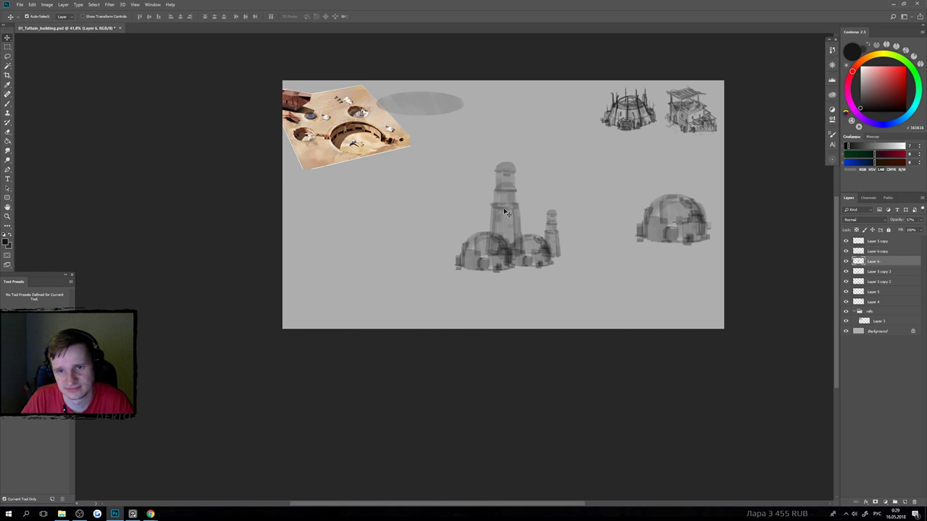
pyautogui.hotkey('ctrl', 't')
pyautogui.moveTo(527, 162); pyautogui.dragTo(516, 183)
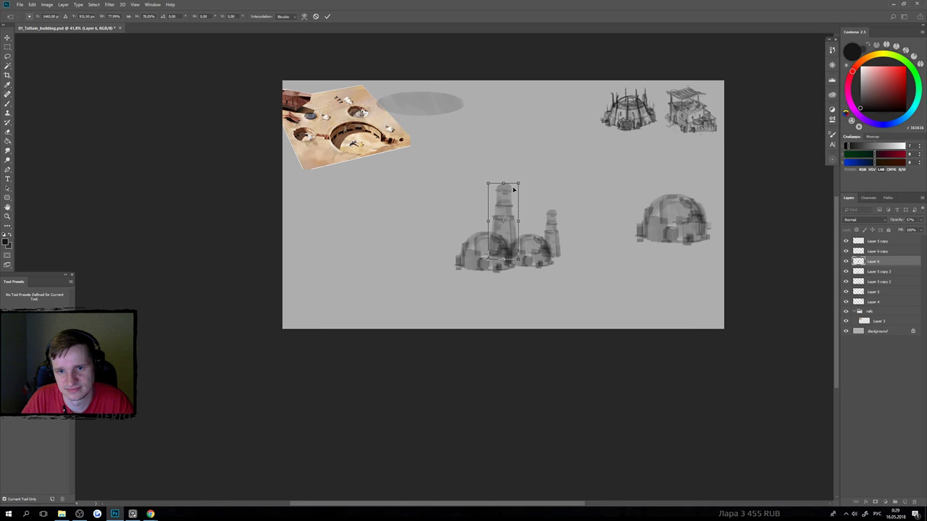
pyautogui.press('Return')
# Move the small tower copy to the outer left edge of the left dome.
pyautogui.hotkey('ctrl', '+')
pyautogui.moveTo(554, 230); pyautogui.dragTo(554, 230)
pyautogui.scroll(-4, 554, 231)
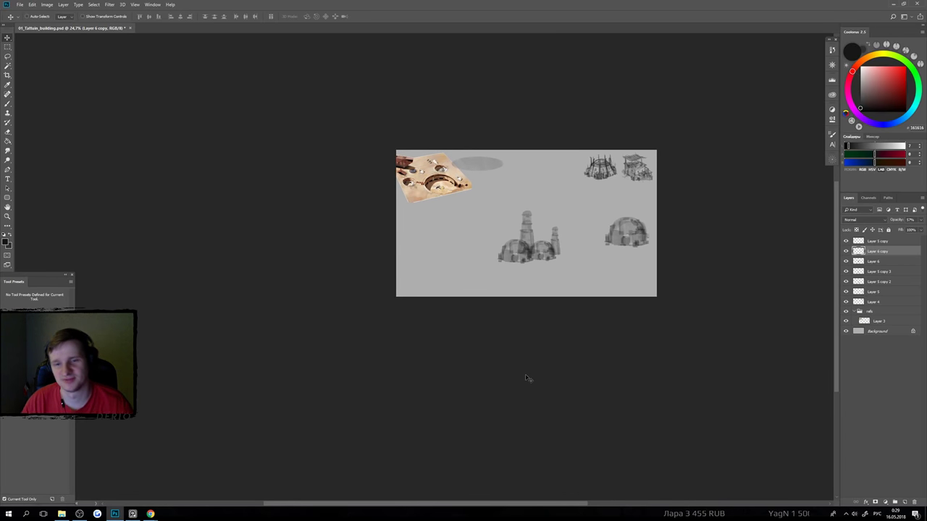
pyautogui.moveTo(565, 230); pyautogui.dragTo(501, 257)
pyautogui.scroll(3, 533, 243)
pyautogui.scroll(-4, 521, 281)
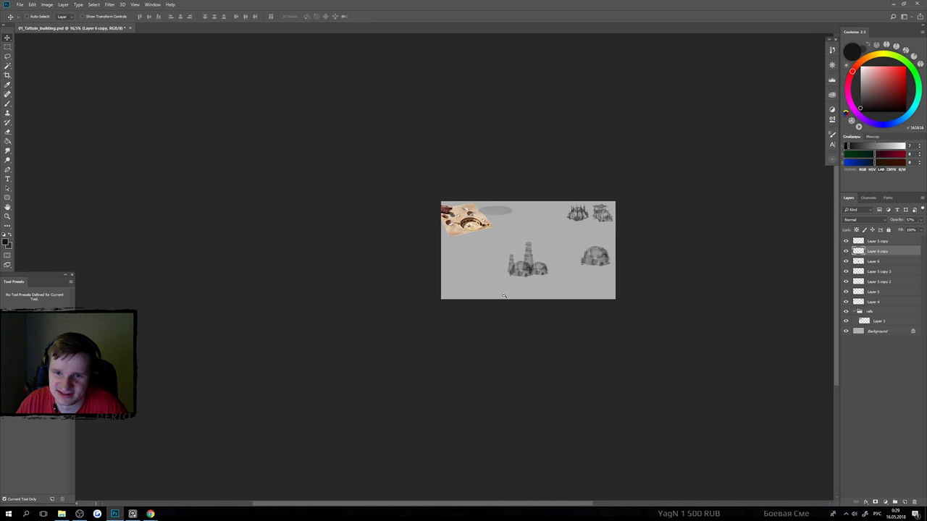
pyautogui.scroll(3, 525, 283)
# Try stretching the small tower copy well above the main tower, and undo it.
pyautogui.hotkey('ctrl', 't')
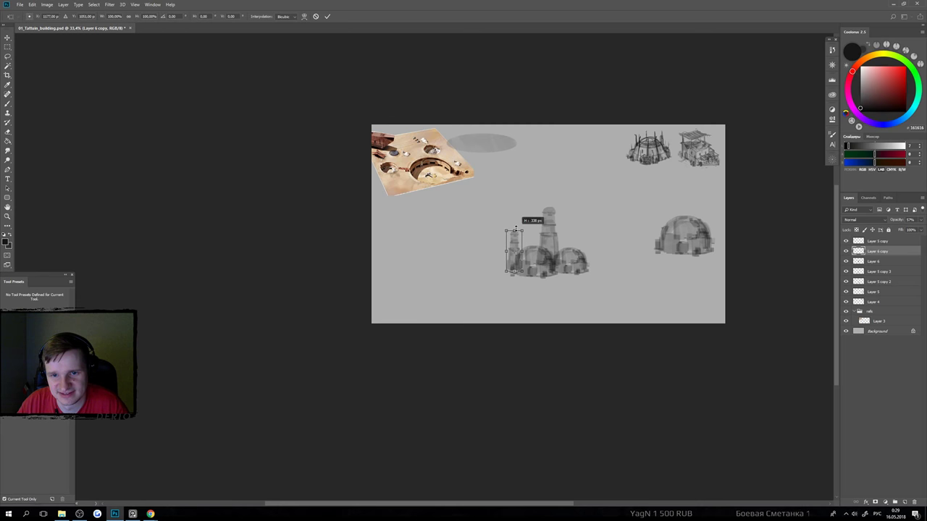
pyautogui.moveTo(514, 222); pyautogui.dragTo(512, 203)
pyautogui.press('Return')
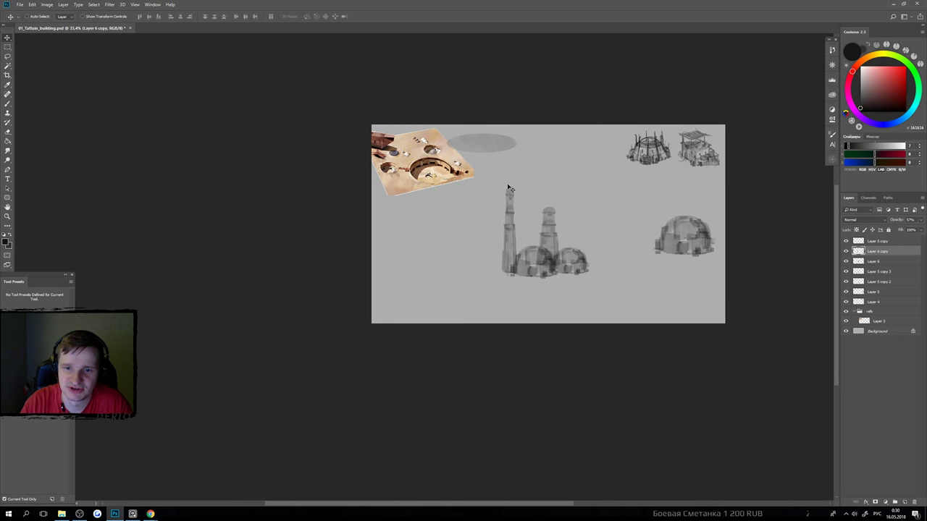
pyautogui.scroll(-4, 543, 259)
pyautogui.moveTo(529, 259); pyautogui.dragTo(559, 253)
pyautogui.hotkey('ctrl', 'alt', 'z')
pyautogui.hotkey('ctrl', 'alt', 'z')
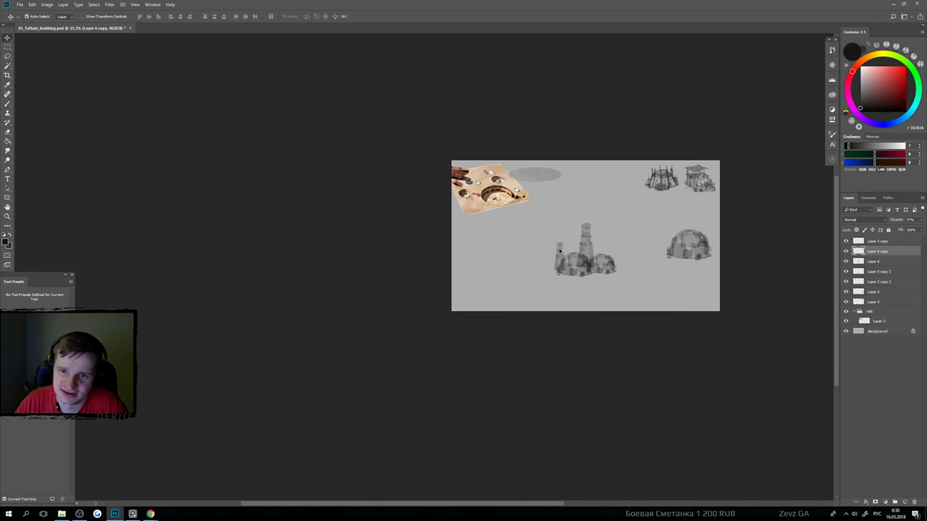
# Enlarge the small tower copy and place it behind the left dome, rising slightly above the main tower.
pyautogui.hotkey('ctrl', 't')
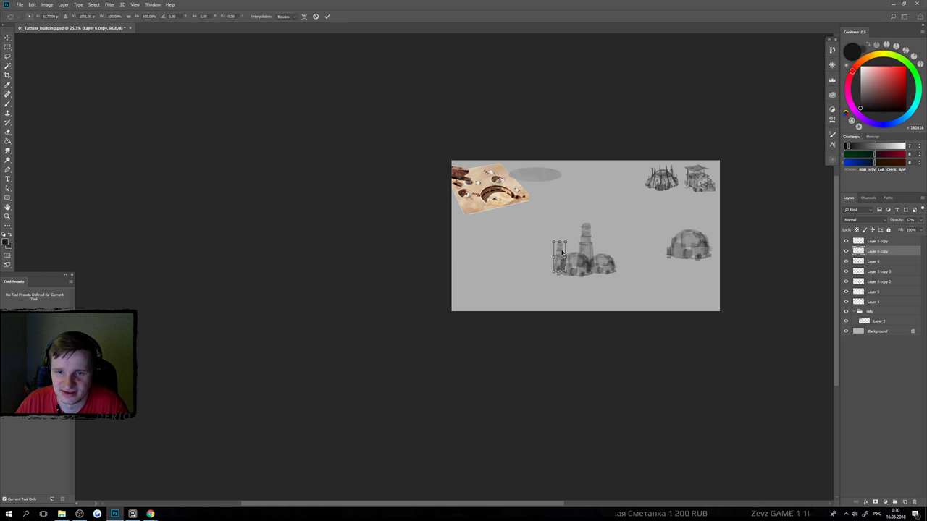
pyautogui.moveTo(565, 242); pyautogui.dragTo(571, 213)
pyautogui.press('Return')
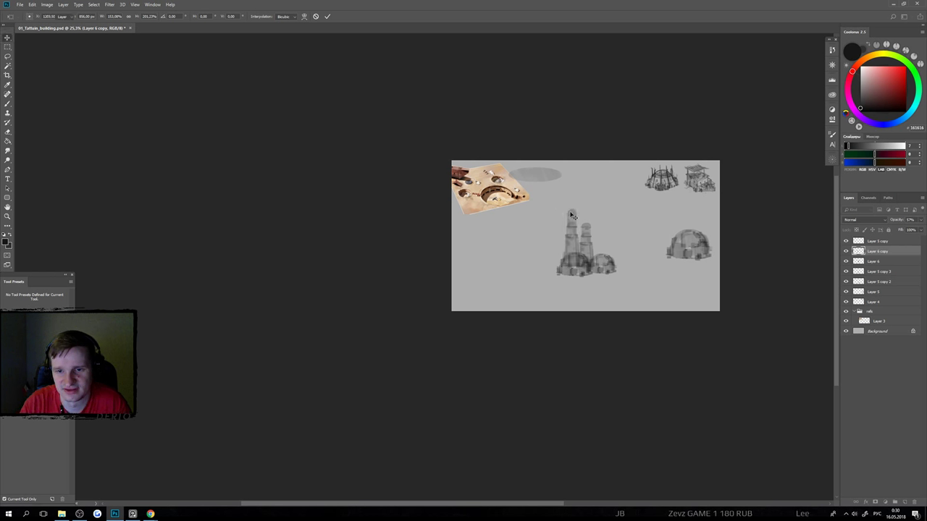
# Select the left dome's layer and paint a dark connecting wall between the two small domes.
pyautogui.keyDown('ctrl'); pyautogui.click(579, 267); pyautogui.keyUp('ctrl')
pyautogui.moveTo(585, 270); pyautogui.dragTo(556, 303)
pyautogui.hotkey('ctrl', 'z')
pyautogui.keyDown('ctrl'); pyautogui.click(585, 275); pyautogui.keyUp('ctrl')
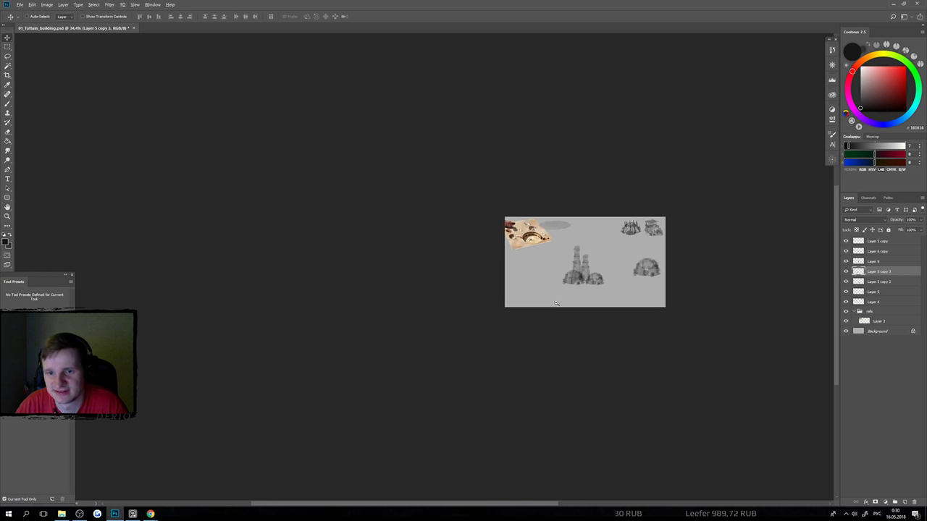
pyautogui.scroll(3, 583, 292)
pyautogui.moveTo(592, 258); pyautogui.dragTo(520, 255)
pyautogui.press('b')
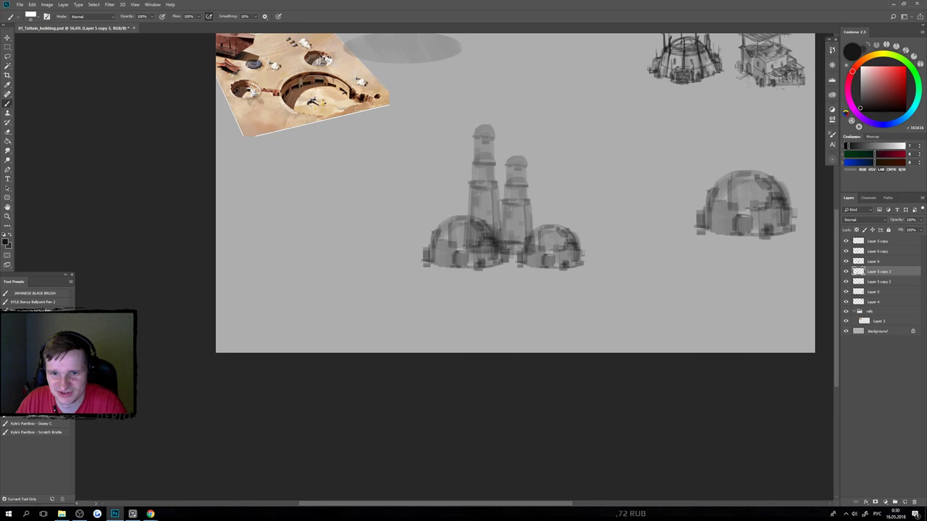
pyautogui.moveTo(506, 253); pyautogui.dragTo(523, 259)
pyautogui.press('[')
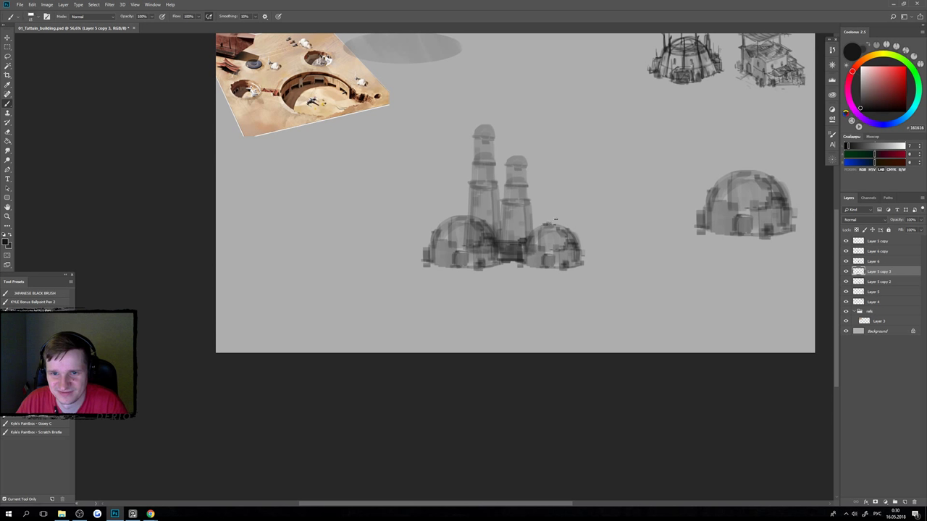
# Add thin antennas to the right dome's top and outer edge, and darken the base of the connecting wall.
pyautogui.moveTo(557, 224)
pyautogui.mouseDown()
pyautogui.moveTo(546, 214)
pyautogui.moveTo(554, 223)
pyautogui.mouseUp()
pyautogui.click(563, 224)
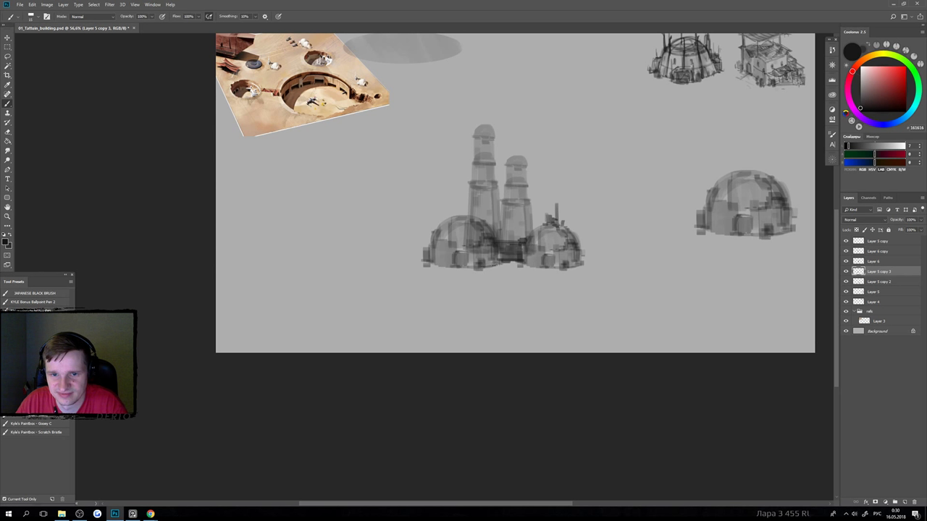
pyautogui.moveTo(512, 264); pyautogui.dragTo(524, 265)
pyautogui.moveTo(582, 251); pyautogui.dragTo(581, 213)
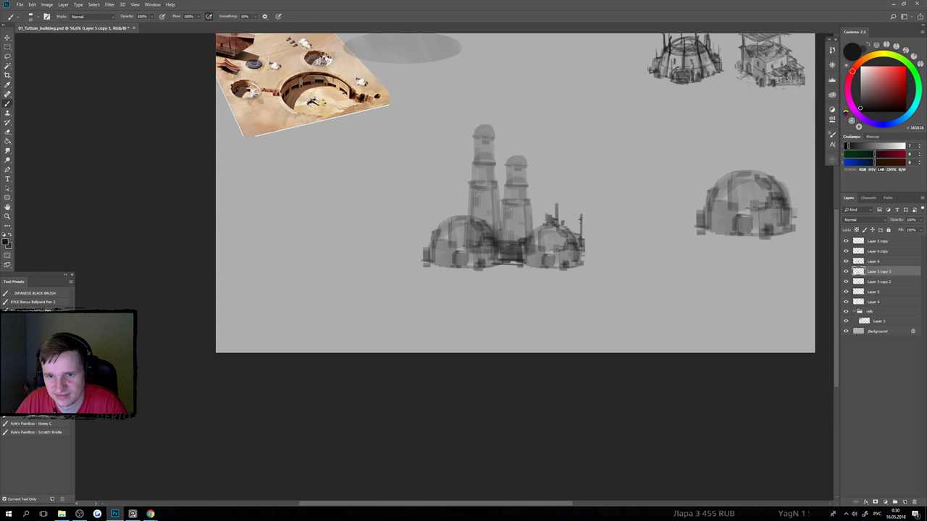
# Thicken the right dome's outer antenna and add a thin antenna to the shorter tower, undoing the cable drawn between the towers.
pyautogui.moveTo(581, 218); pyautogui.dragTo(581, 211)
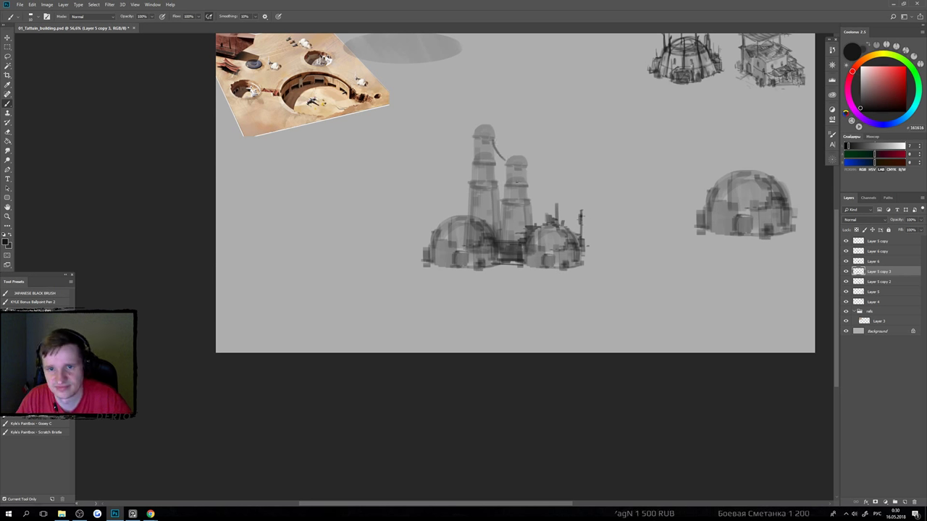
pyautogui.hotkey('ctrl', 'z')
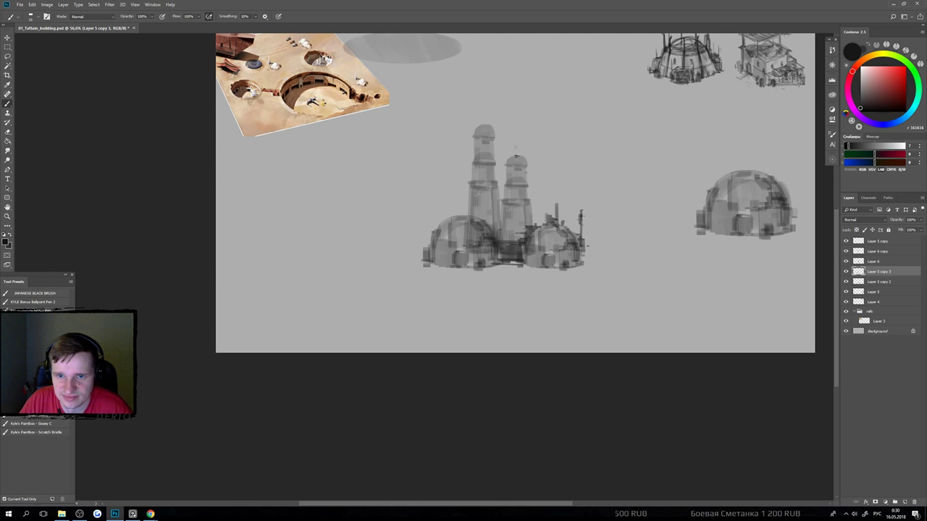
pyautogui.scroll(-5, 523, 170)
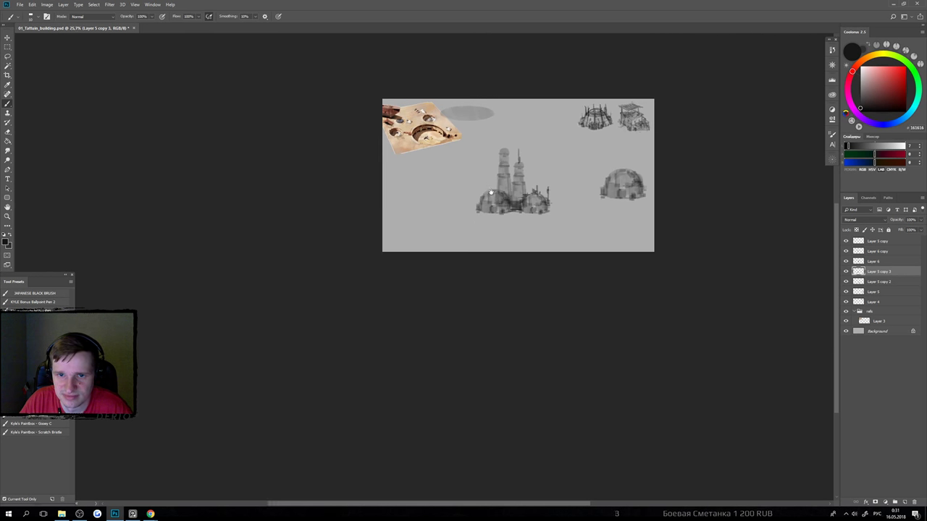
pyautogui.scroll(4, 500, 179)
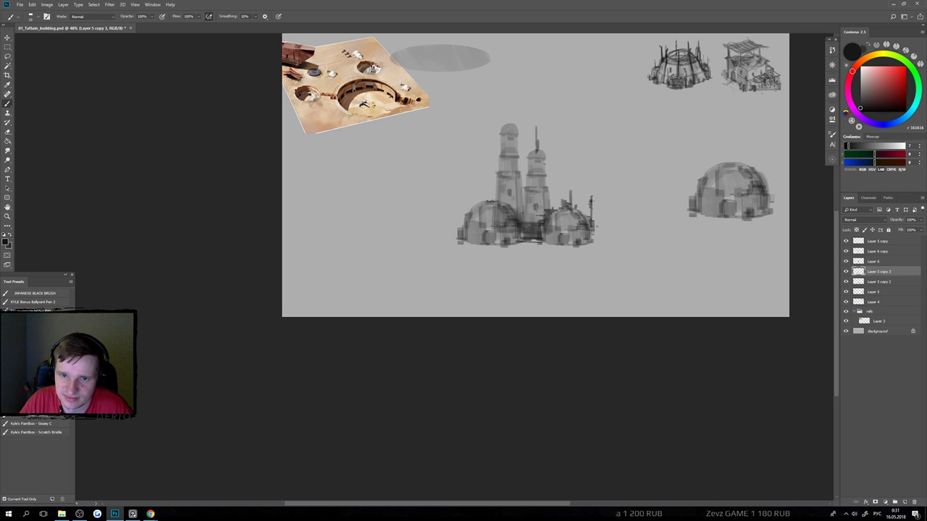
# Paint dark blocks and a rim on the left dome's top, with a thin horizontal platform and base details on its outer side.
pyautogui.press(']')
pyautogui.press(']')
pyautogui.moveTo(492, 184); pyautogui.dragTo(492, 203)
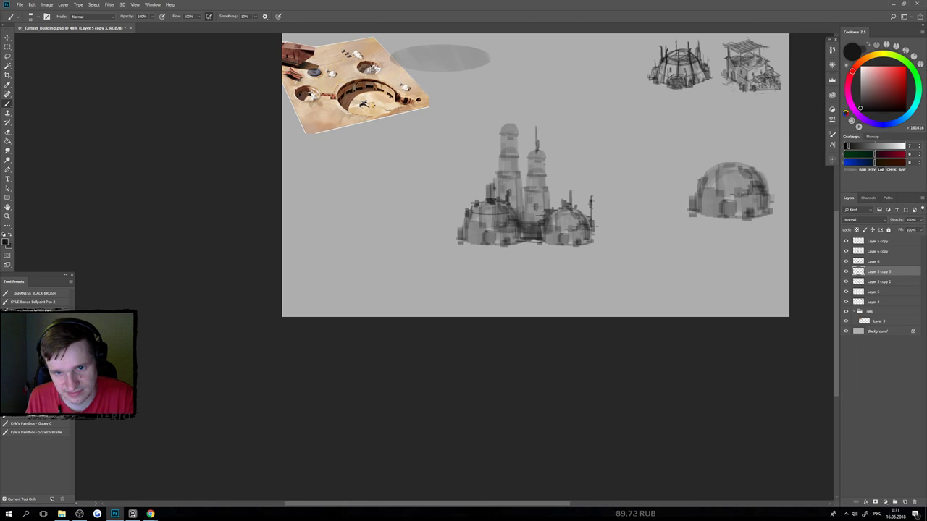
pyautogui.moveTo(449, 222); pyautogui.dragTo(467, 222)
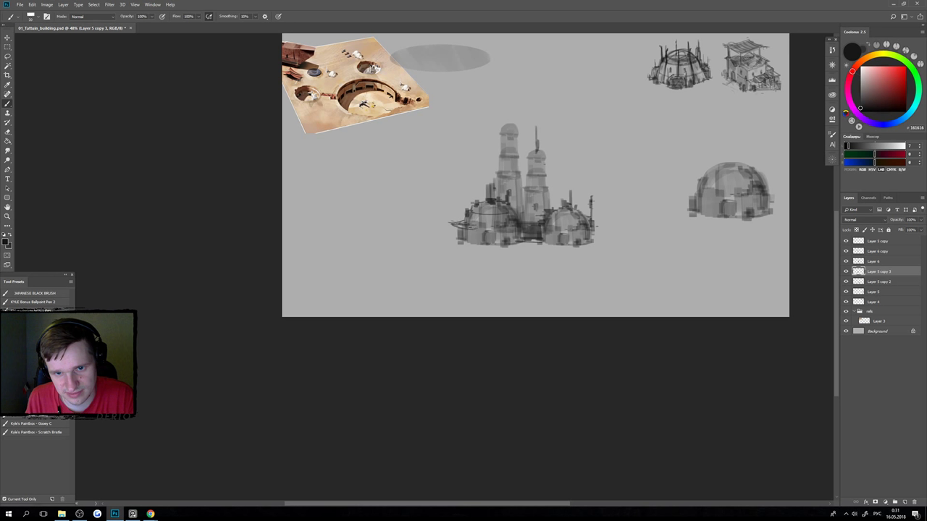
pyautogui.moveTo(462, 225)
pyautogui.mouseDown()
pyautogui.moveTo(473, 226)
pyautogui.moveTo(447, 226)
pyautogui.mouseUp()
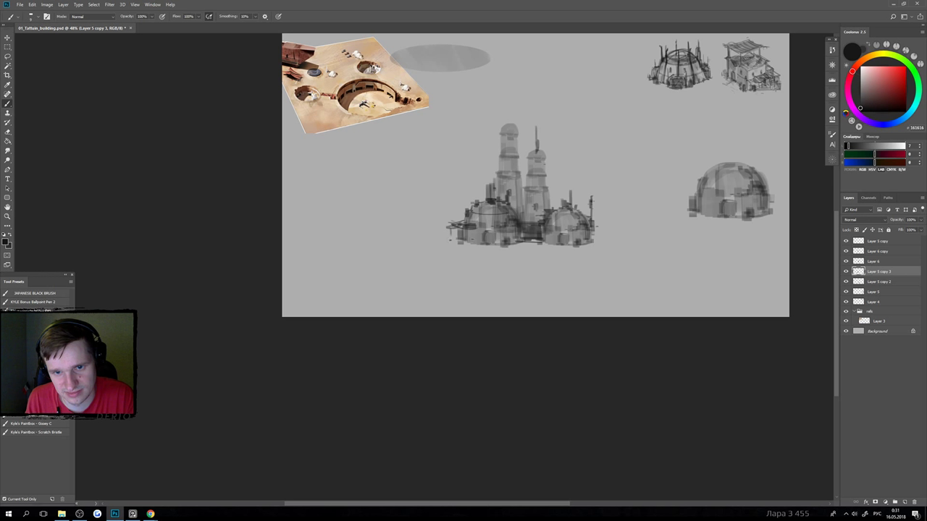
pyautogui.moveTo(463, 231)
pyautogui.mouseDown()
pyautogui.moveTo(463, 242)
pyautogui.moveTo(491, 239)
pyautogui.mouseUp()
# Paint a small block at the foot of the connecting wall with a wider brush, and undo the stroke beside the shorter tower.
pyautogui.press(']')
pyautogui.press(']')
pyautogui.press(']')
pyautogui.press(']')
pyautogui.press(']')
pyautogui.press('[')
pyautogui.press('[')
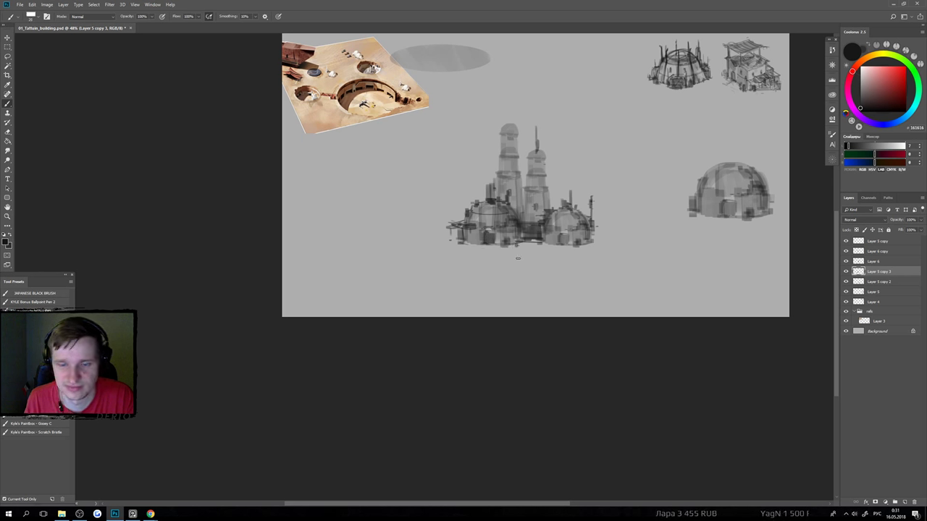
pyautogui.moveTo(514, 247); pyautogui.dragTo(515, 250)
pyautogui.hotkey('ctrl', 'z')
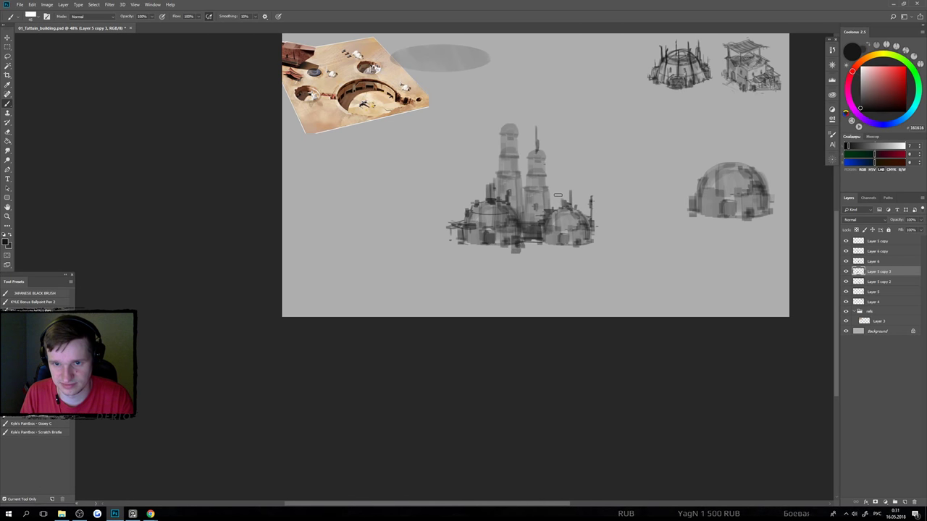
pyautogui.moveTo(552, 208); pyautogui.dragTo(551, 189)
pyautogui.hotkey('ctrl', 'z')
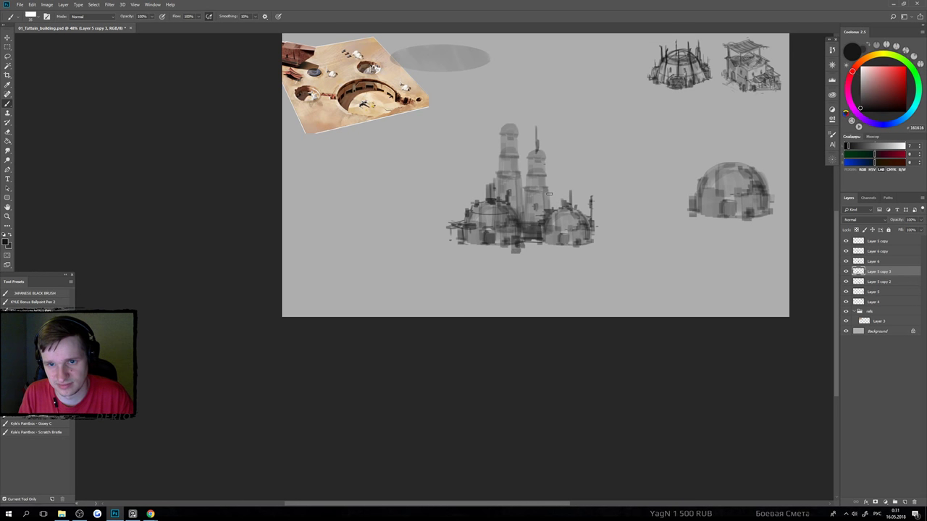
# Paint a low rounded annex against the left dome's outer side and restate the thin platform lines and base details around it.
pyautogui.moveTo(446, 222)
pyautogui.mouseDown()
pyautogui.moveTo(469, 210)
pyautogui.moveTo(447, 234)
pyautogui.moveTo(472, 207)
pyautogui.mouseUp()
pyautogui.hotkey('ctrl', 'z')
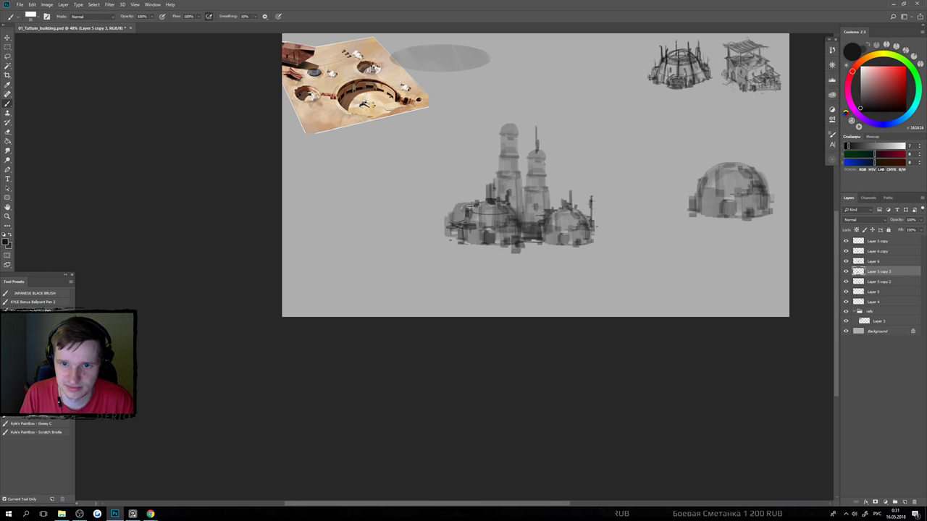
pyautogui.scroll(-5, 471, 238)
pyautogui.scroll(3, 485, 239)
pyautogui.hotkey('ctrl', 'z')
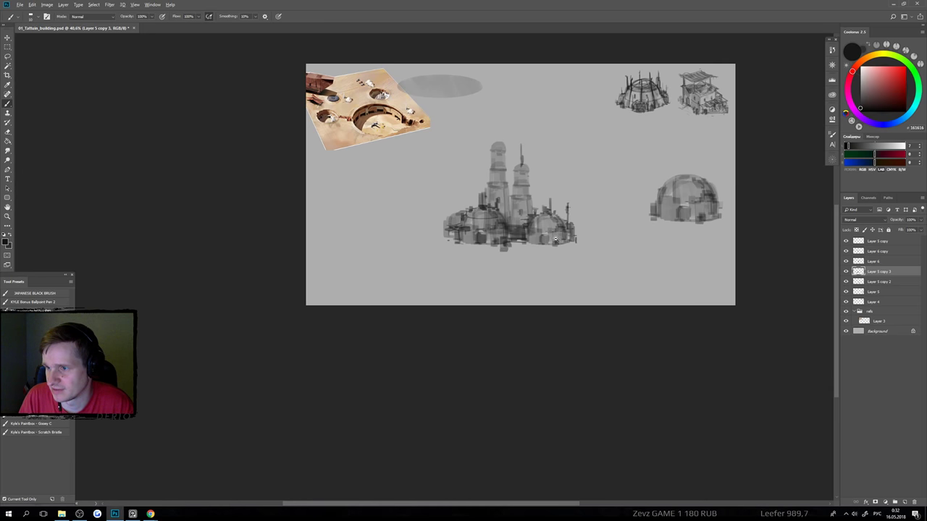
pyautogui.scroll(1, 557, 235)
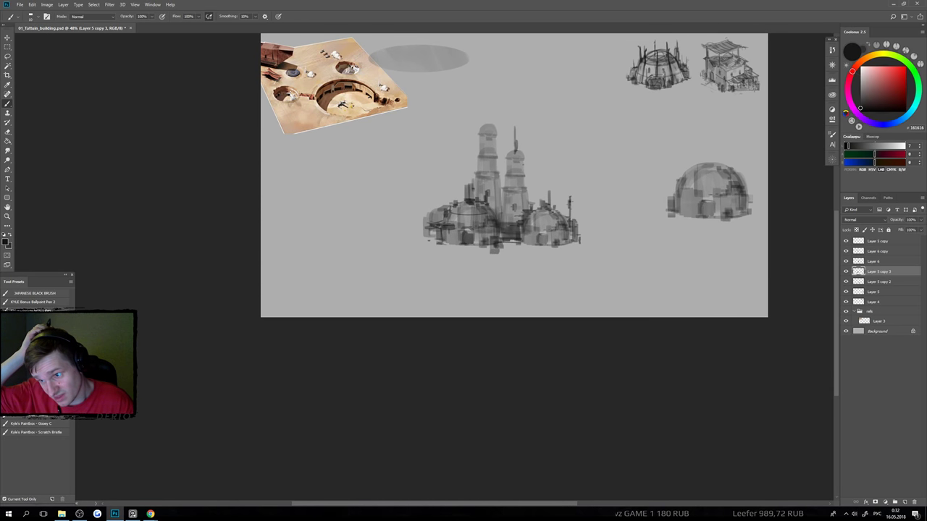
pyautogui.scroll(1, 496, 261)
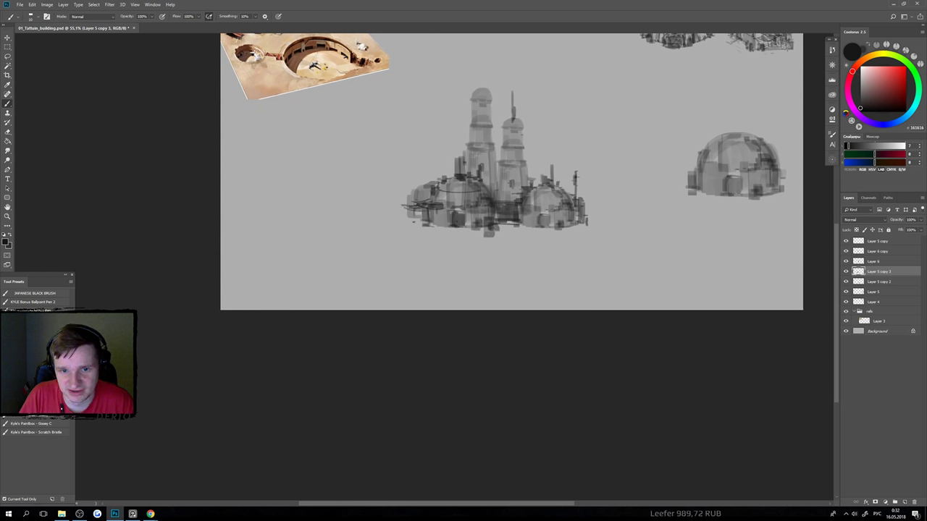
pyautogui.moveTo(413, 209); pyautogui.dragTo(394, 246)
pyautogui.moveTo(478, 242); pyautogui.dragTo(507, 237)
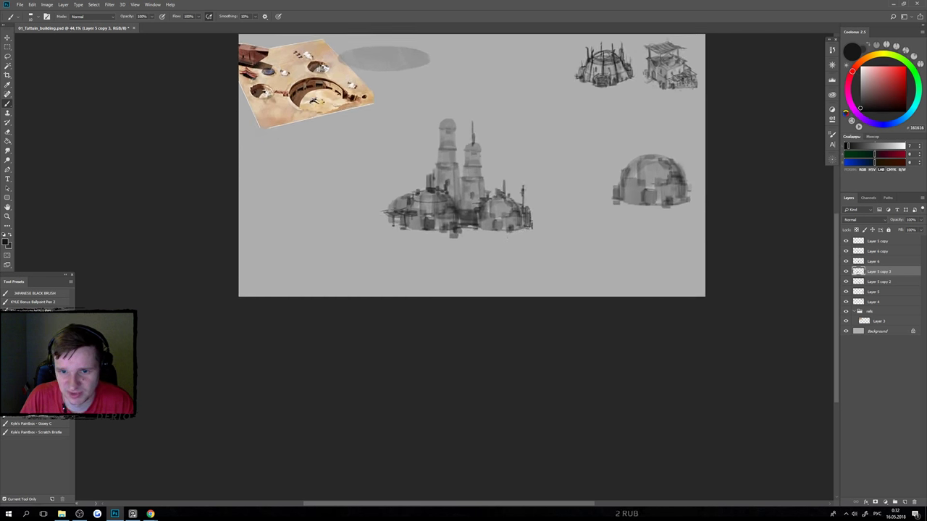
pyautogui.scroll(-2, 527, 237)
pyautogui.scroll(3, 514, 231)
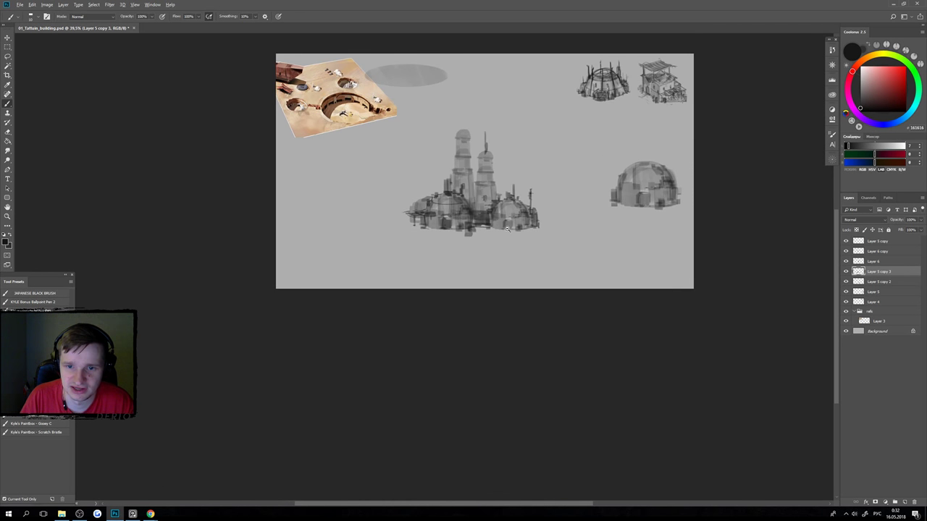
# Try sketching a tapered cylinder with an elliptical top below the finished thumbnails, and undo it.
pyautogui.moveTo(550, 159); pyautogui.dragTo(497, 215)
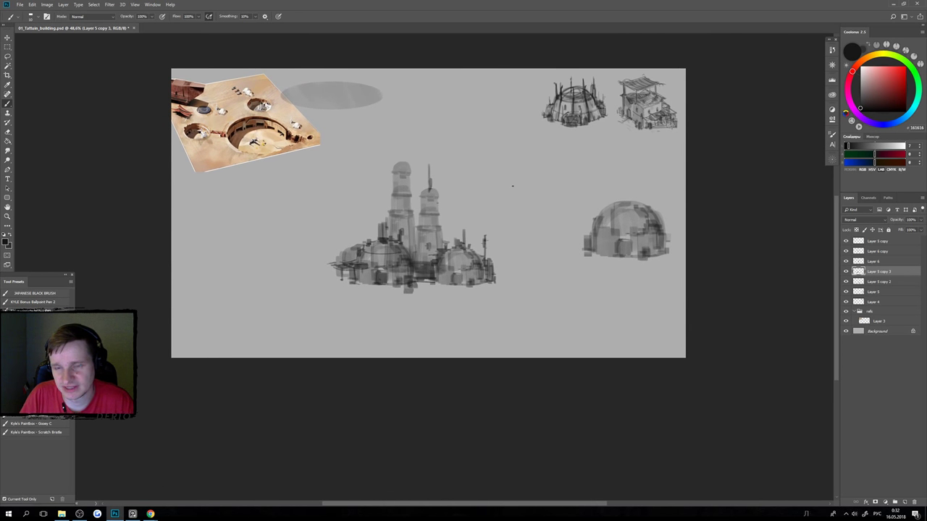
pyautogui.moveTo(616, 133); pyautogui.dragTo(663, 131)
pyautogui.moveTo(663, 131); pyautogui.dragTo(517, 196)
pyautogui.scroll(4, 516, 194)
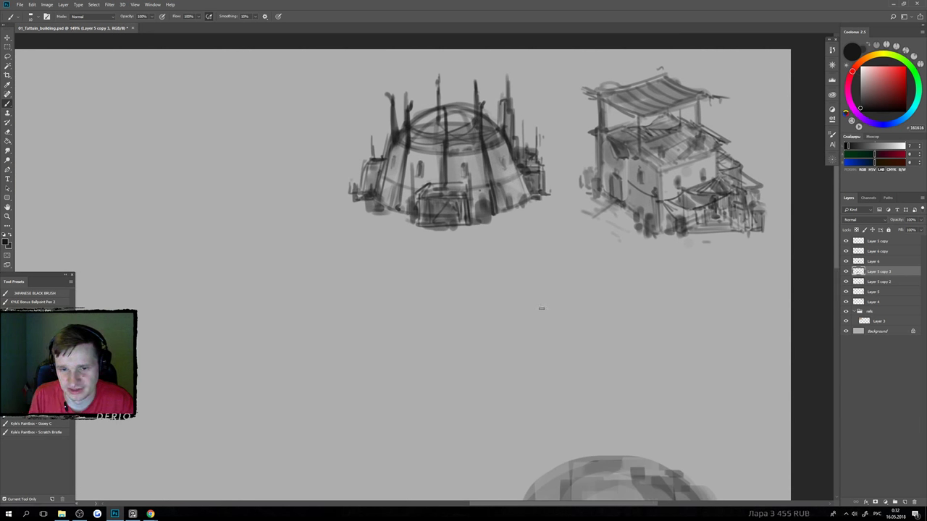
pyautogui.moveTo(542, 311)
pyautogui.mouseDown()
pyautogui.moveTo(489, 317)
pyautogui.moveTo(479, 371)
pyautogui.moveTo(575, 358)
pyautogui.mouseUp()
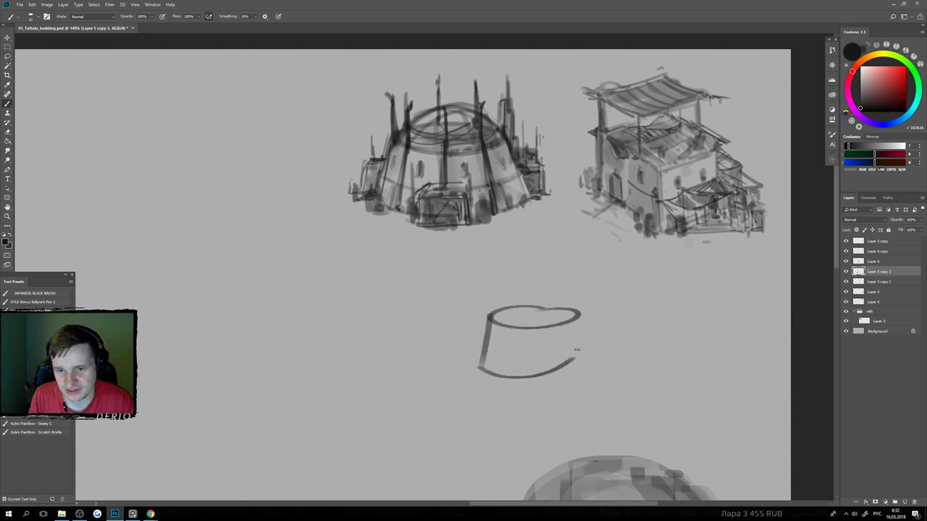
pyautogui.moveTo(570, 318)
pyautogui.mouseDown()
pyautogui.moveTo(596, 368)
pyautogui.moveTo(538, 377)
pyautogui.moveTo(490, 365)
pyautogui.moveTo(593, 366)
pyautogui.mouseUp()
pyautogui.moveTo(580, 296); pyautogui.dragTo(507, 291)
pyautogui.hotkey('ctrl', 'alt', 'z')
pyautogui.hotkey('ctrl', 'alt', 'z')
pyautogui.hotkey('ctrl', 'alt', 'z')
pyautogui.hotkey('ctrl', 'alt', 'z')
pyautogui.hotkey('ctrl', 'alt', 'z')
pyautogui.hotkey('ctrl', 'alt', 'z')
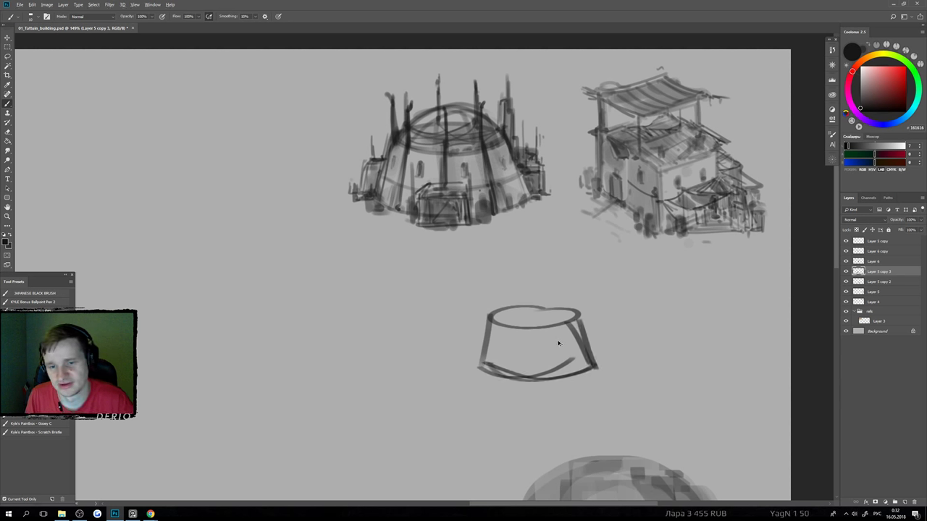
pyautogui.hotkey('ctrl', 'alt', 'z')
pyautogui.hotkey('ctrl', 'alt', 'z')
pyautogui.hotkey('ctrl', 'alt', 'z')
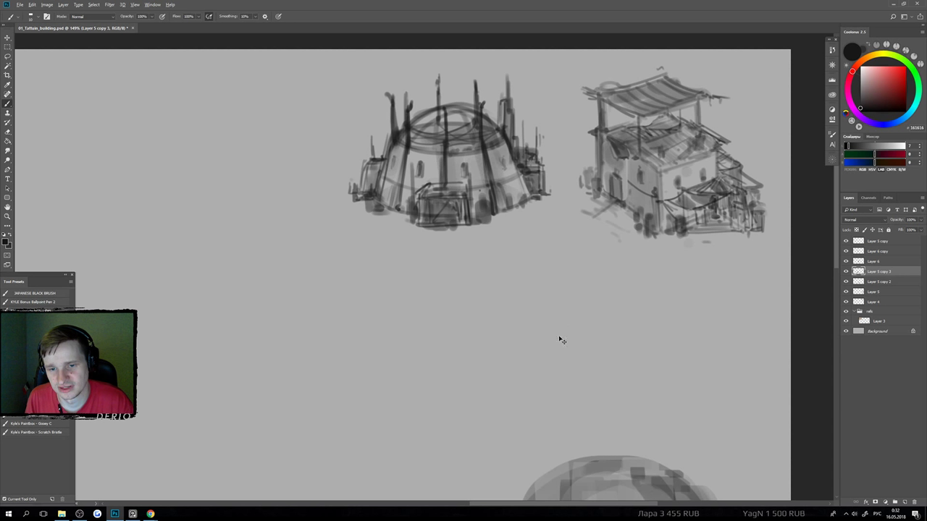
# Add dark vertical blocks and pipes above the left dome and along the taller tower's lower tier.
pyautogui.scroll(-3, 558, 340)
pyautogui.scroll(-4, 544, 345)
pyautogui.moveTo(518, 358); pyautogui.dragTo(431, 363)
pyautogui.moveTo(431, 363); pyautogui.dragTo(550, 359)
pyautogui.moveTo(414, 331); pyautogui.dragTo(403, 334)
pyautogui.moveTo(401, 336); pyautogui.dragTo(420, 304)
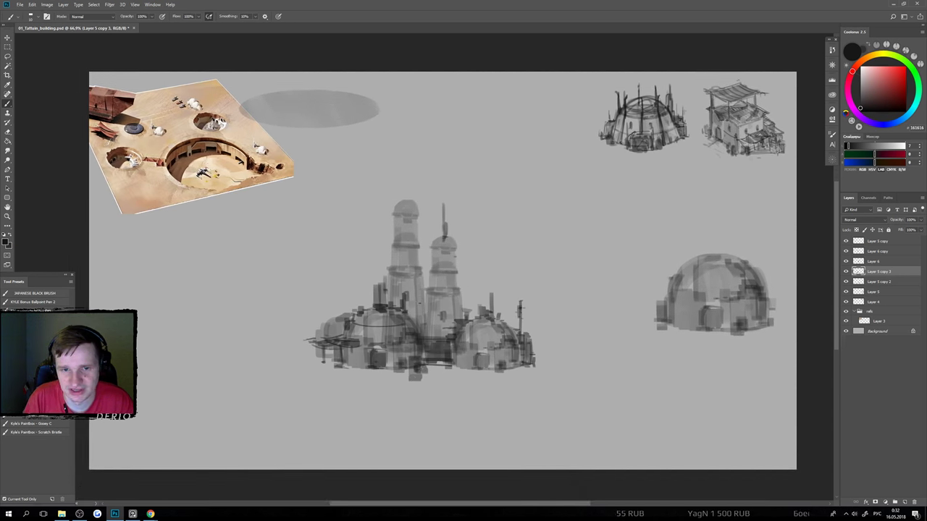
pyautogui.scroll(2, 388, 297)
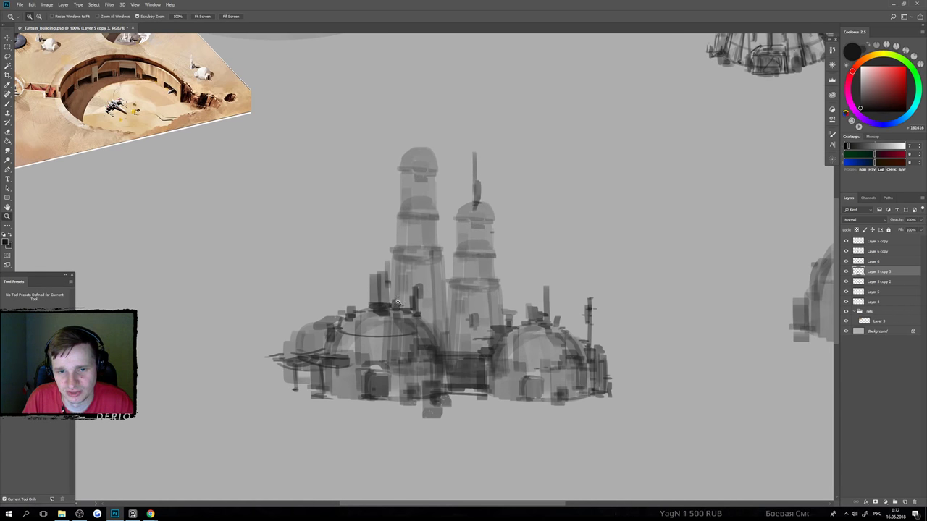
pyautogui.scroll(-1, 388, 297)
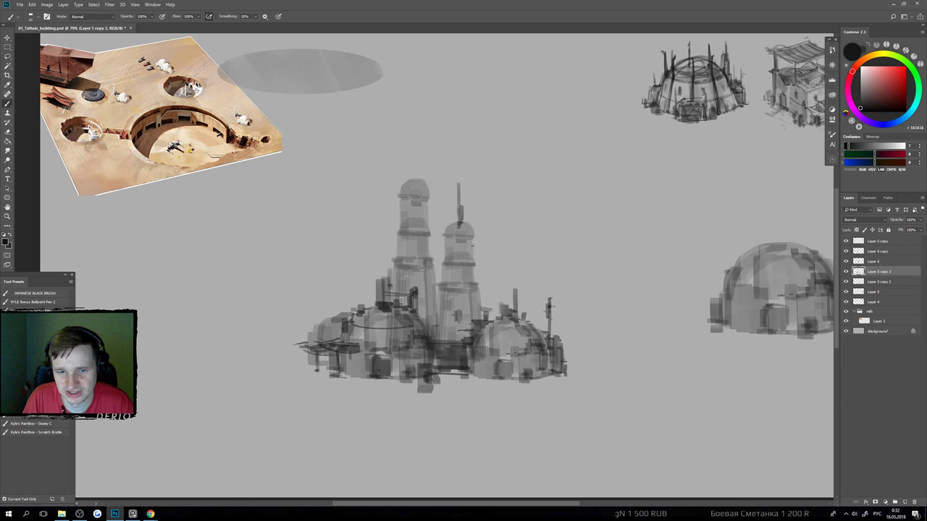
pyautogui.hotkey('ctrl', 'z')
pyautogui.moveTo(410, 279); pyautogui.dragTo(409, 295)
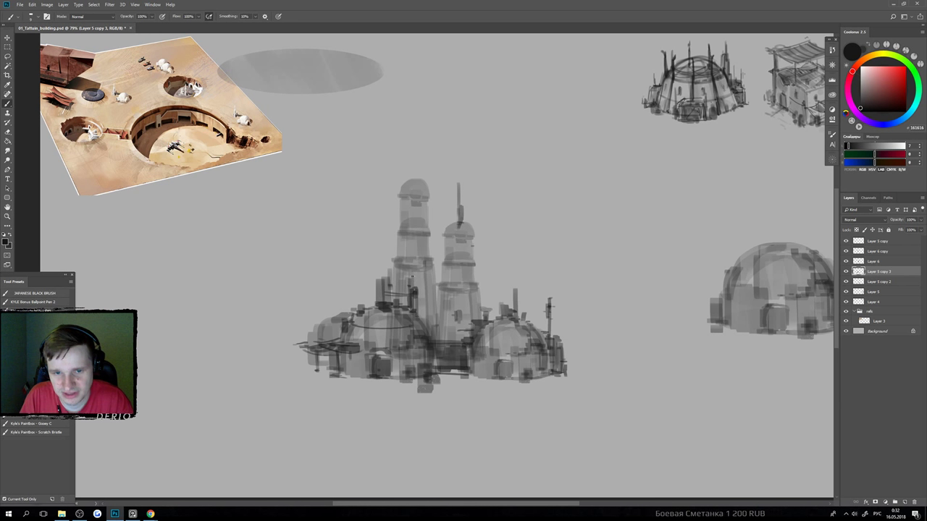
pyautogui.moveTo(393, 260); pyautogui.dragTo(395, 293)
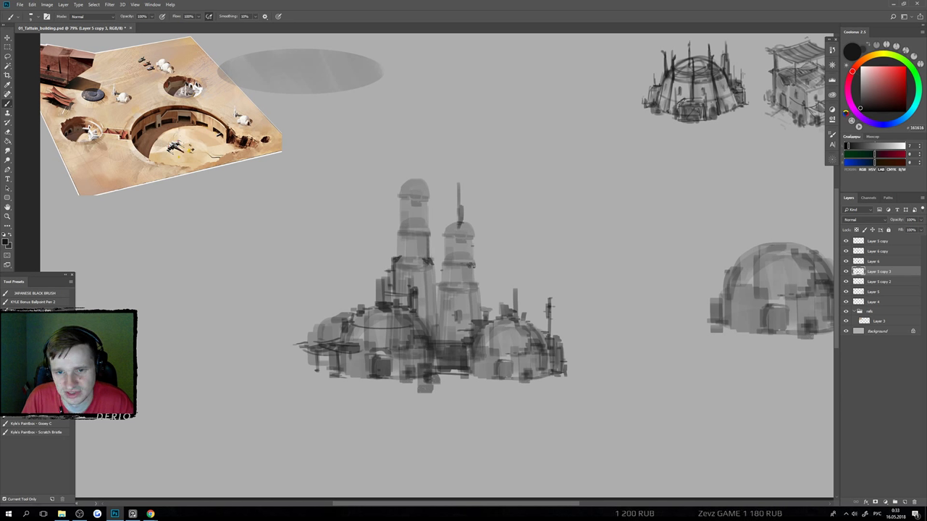
pyautogui.scroll(-4, 479, 291)
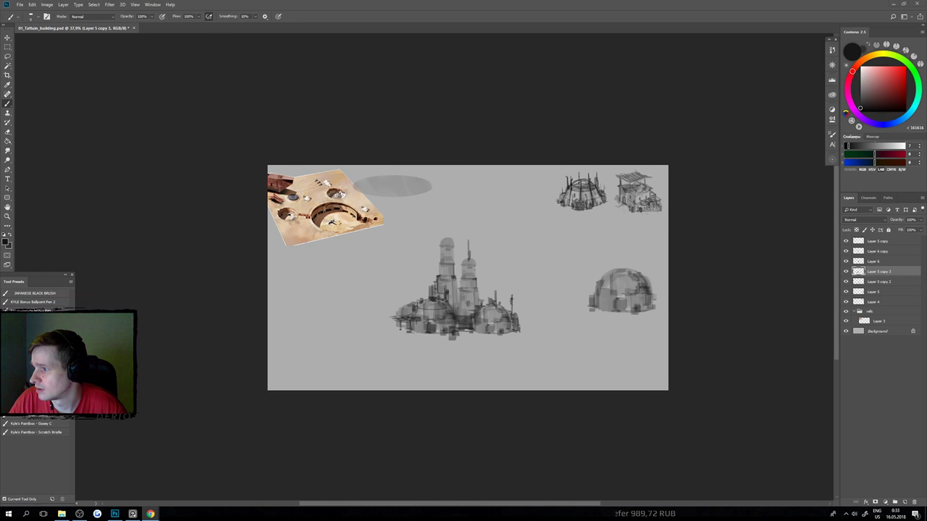
# Switch to the Chrome browser, maximize its window and search Google Images for "creative".
pyautogui.moveTo(926, 39); pyautogui.dragTo(455, 39)
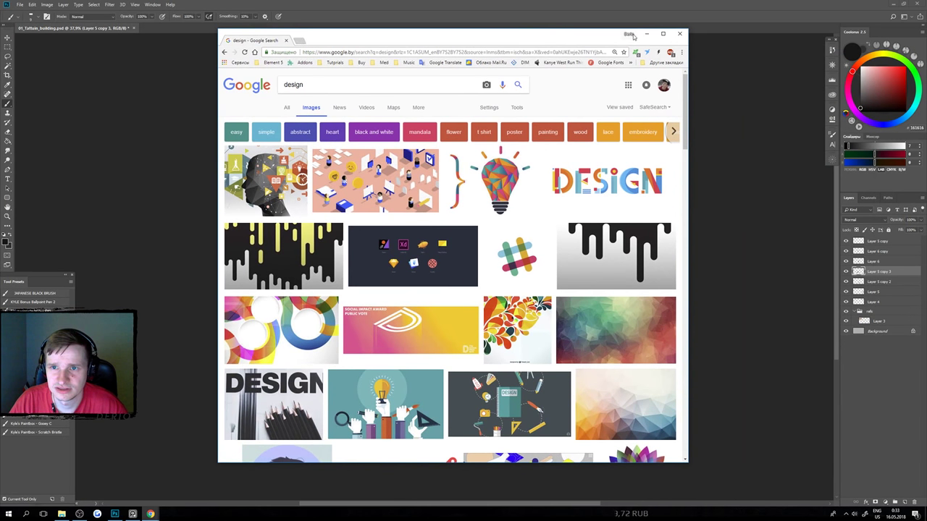
pyautogui.click(658, 35)
pyautogui.moveTo(182, 50); pyautogui.dragTo(3, 48)
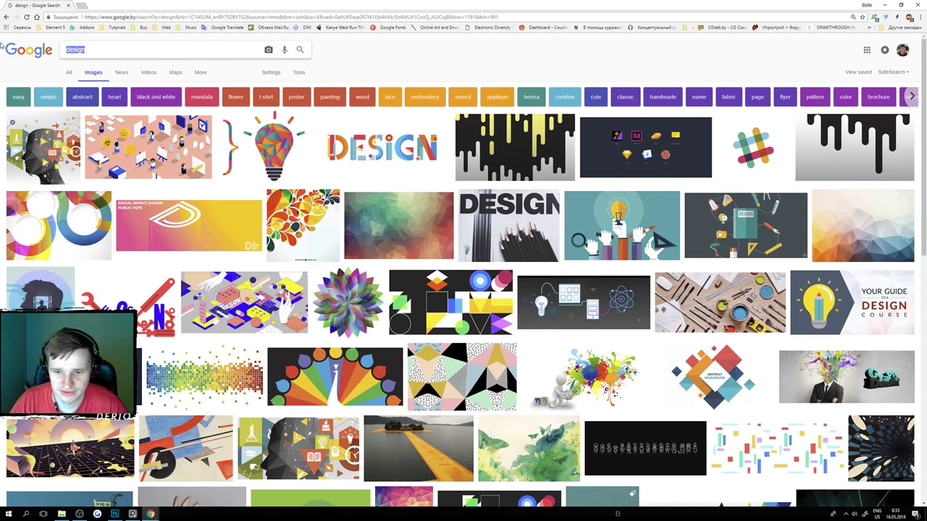
pyautogui.write('cre')
pyautogui.write('ative')
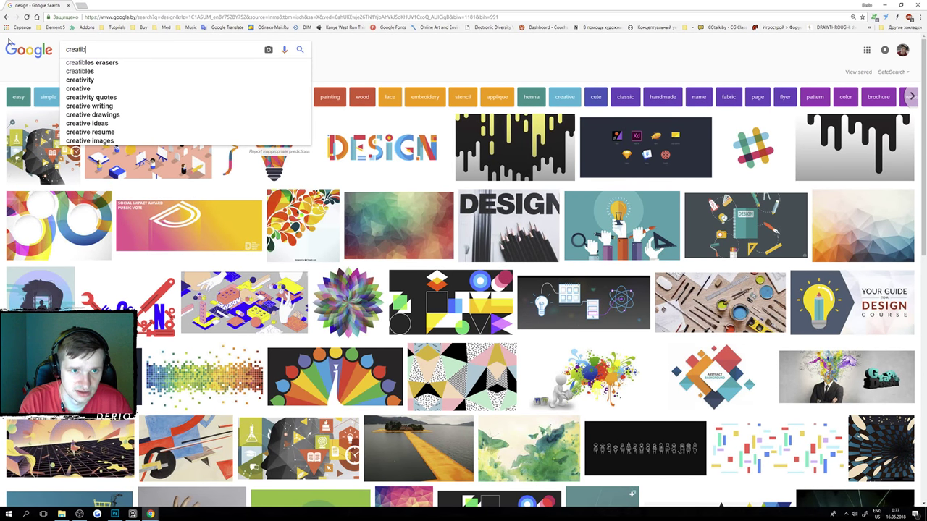
pyautogui.press('Return')
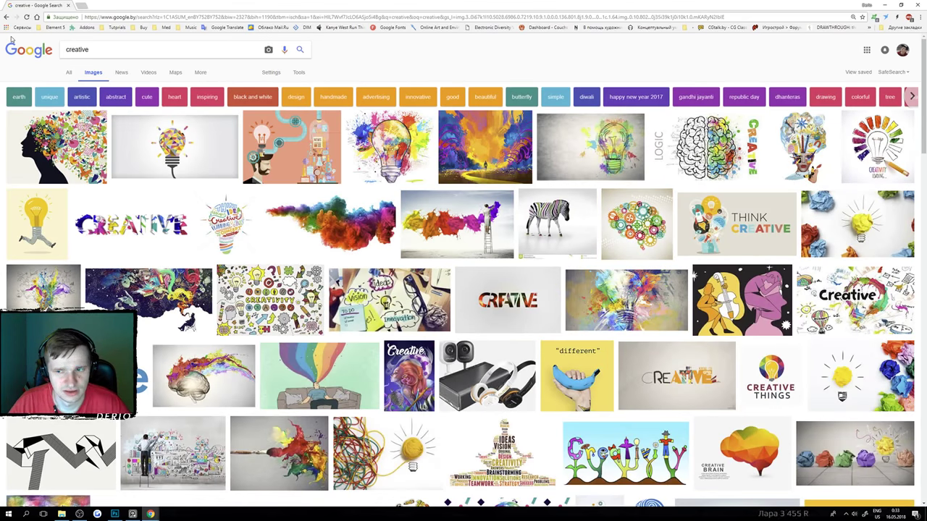
# Replace the image search query with "idea" and run the search.
pyautogui.moveTo(99, 46); pyautogui.dragTo(10, 47)
pyautogui.write('idea')
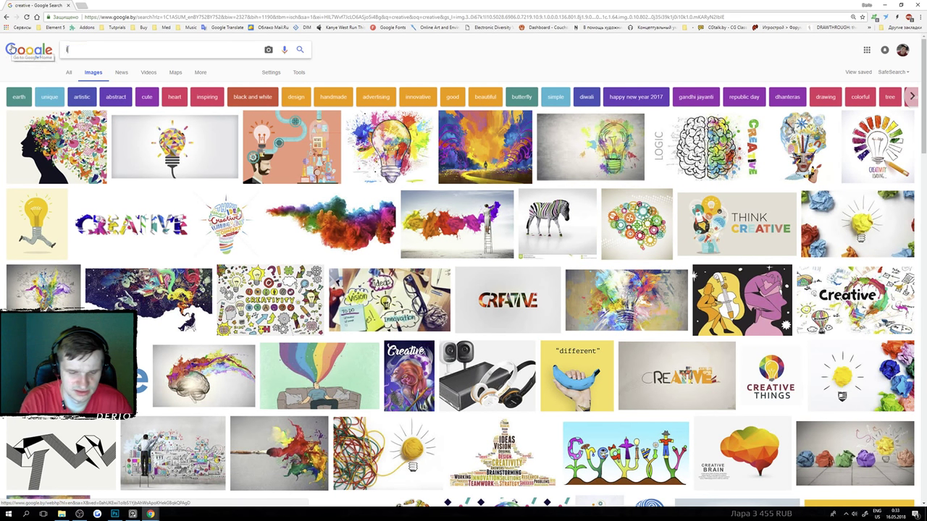
pyautogui.press('Return')
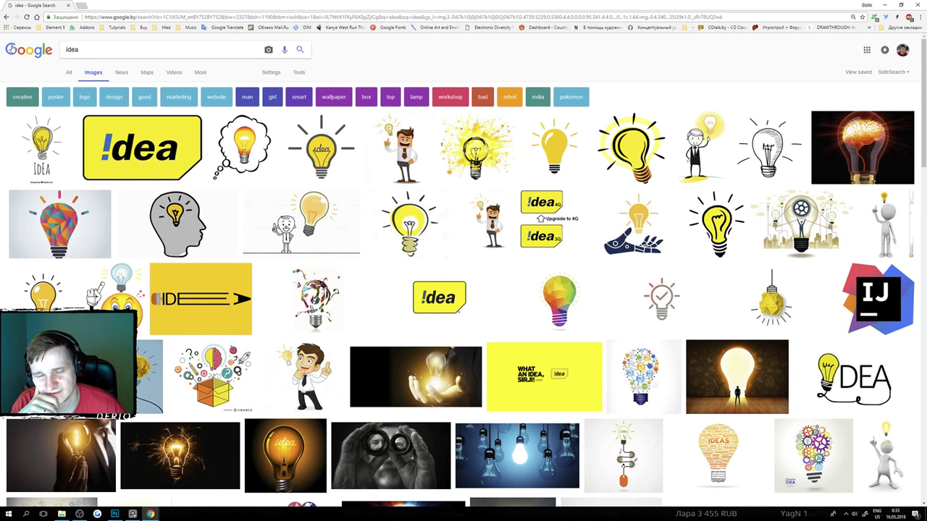
# Search Google Images for "concept art process".
pyautogui.click(68, 52)
pyautogui.hotkey('ctrl', 'a')
pyautogui.write('con')
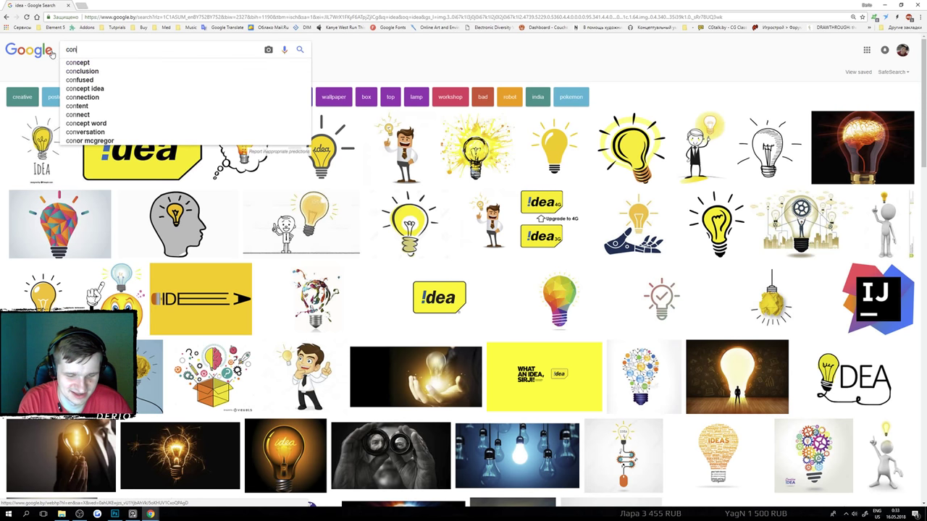
pyautogui.write('cept art proce')
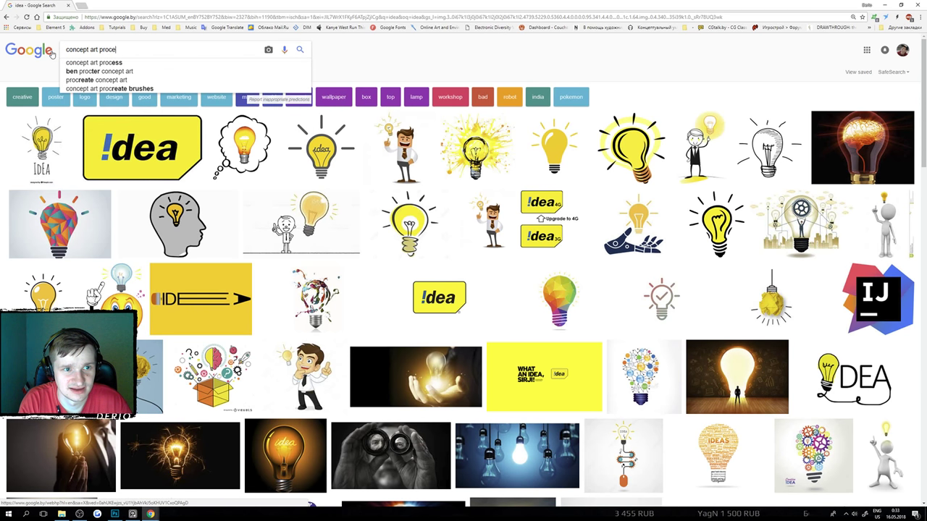
pyautogui.write('ss')
pyautogui.press('Return')
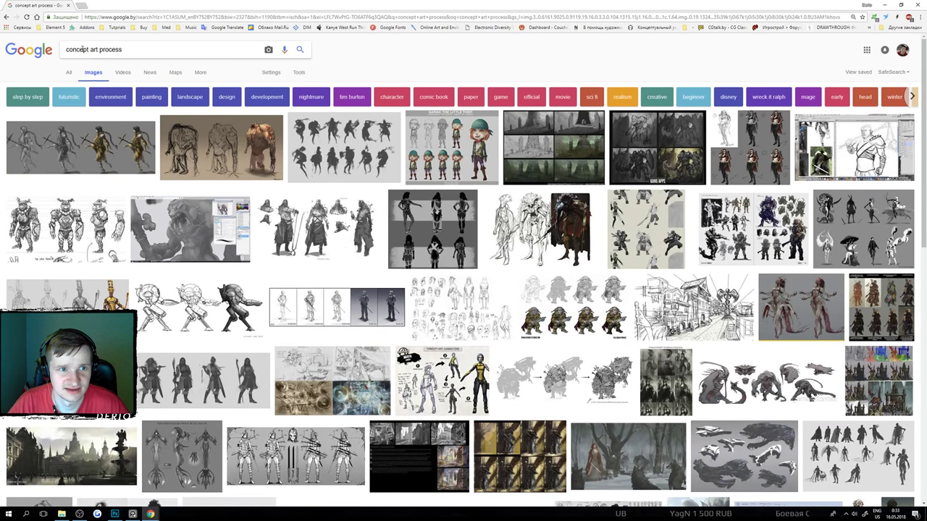
# Change the image search to "design process" and open the preview of the DiscoverDesign process diagram.
pyautogui.doubleClick(84, 49)
pyautogui.write('de')
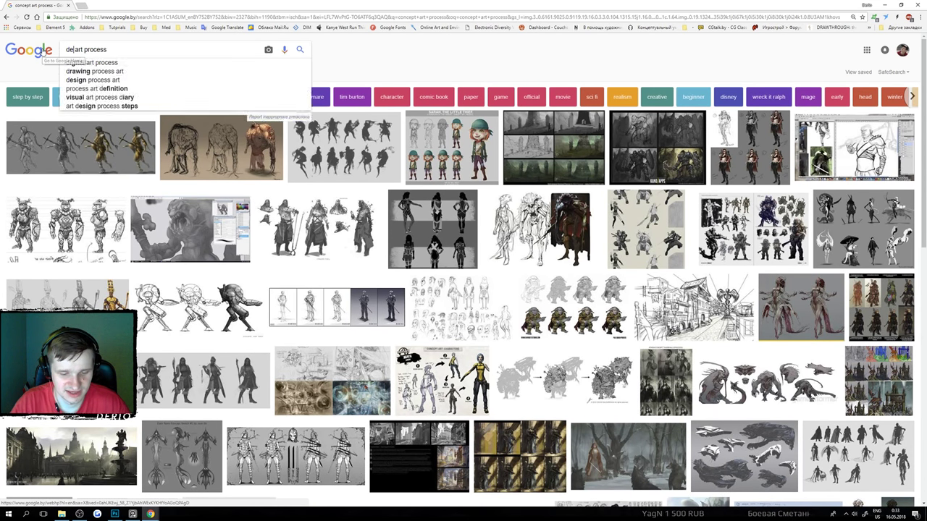
pyautogui.write('sign')
pyautogui.press('Delete')
pyautogui.press('Delete')
pyautogui.press('Delete')
pyautogui.press('Delete')
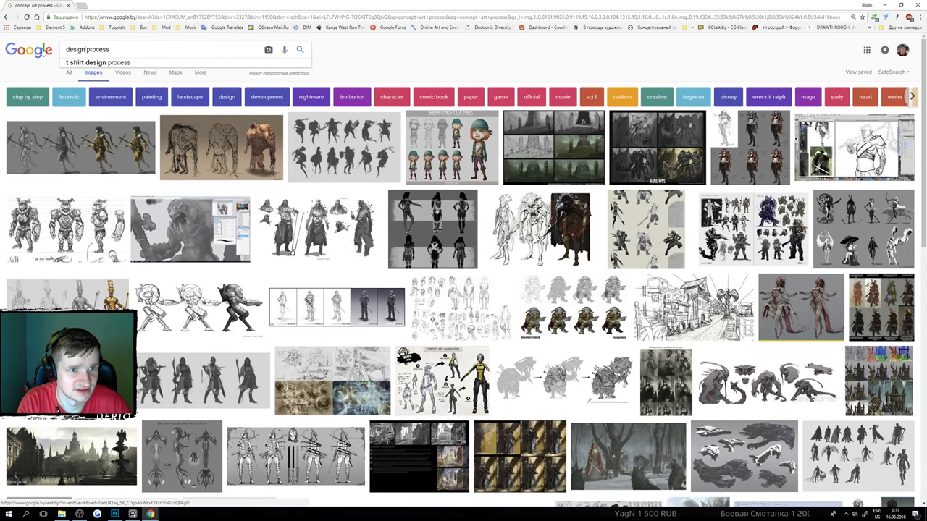
pyautogui.press('Return')
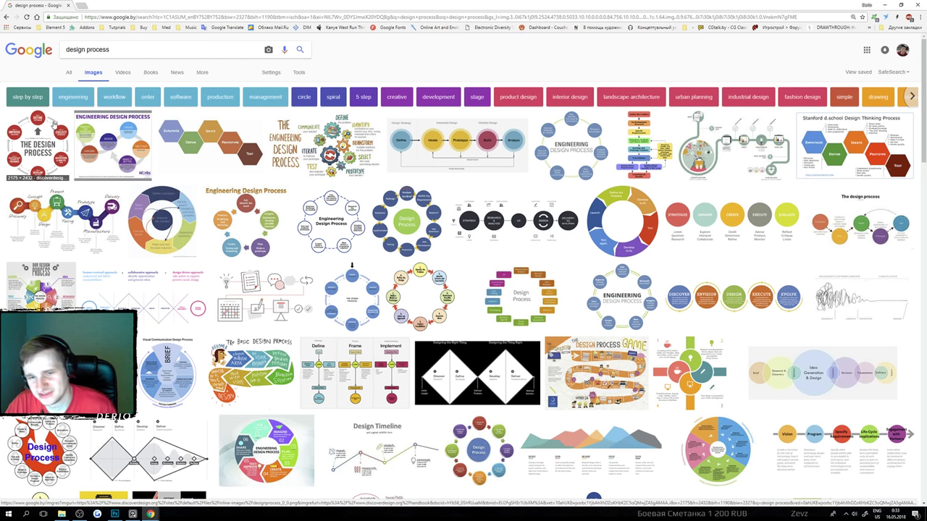
pyautogui.click(15, 170)
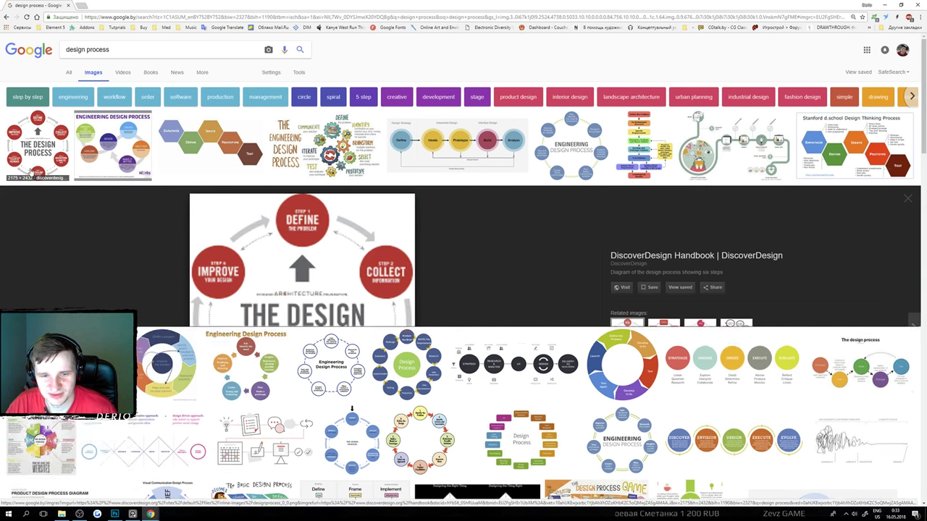